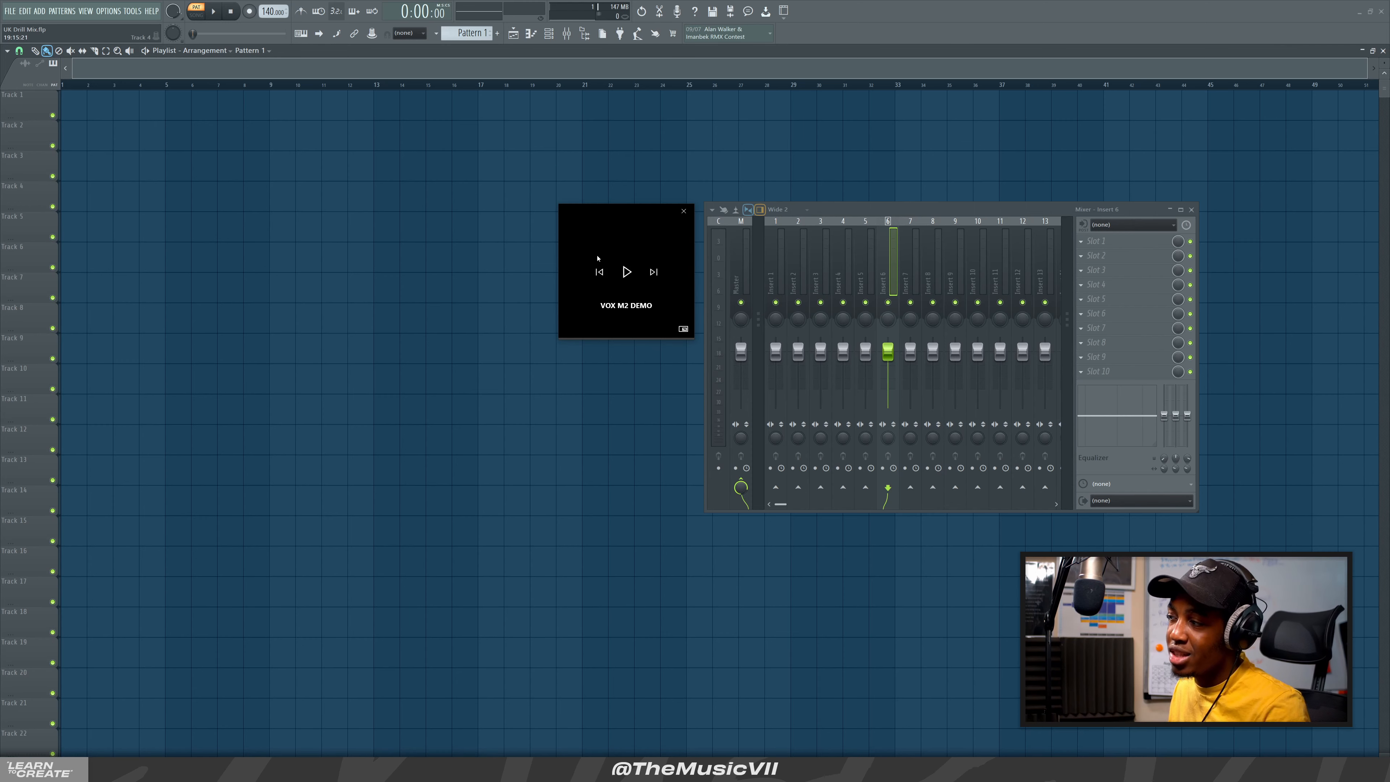
Listen to part of the VOX M2 DEMO track and close its player
left_click(627, 272)
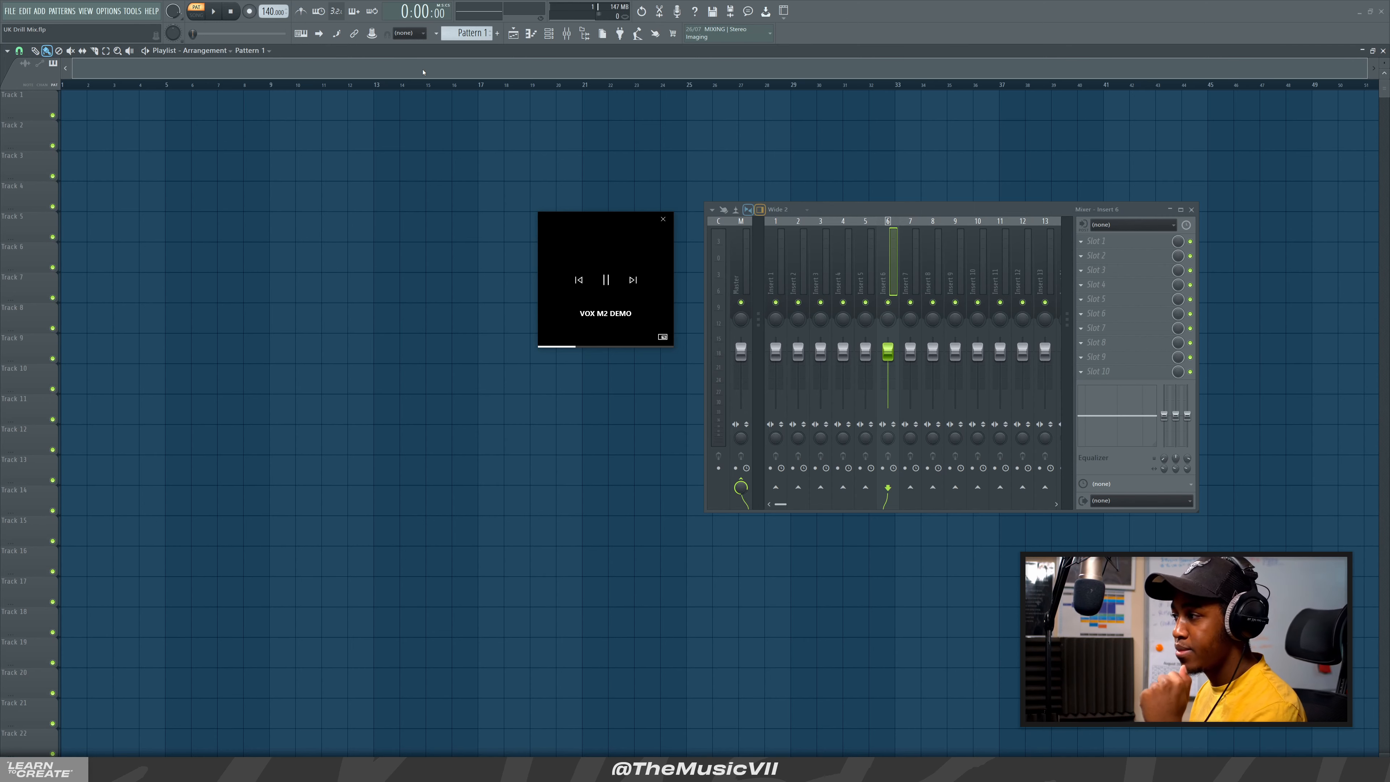
left_click(605, 280)
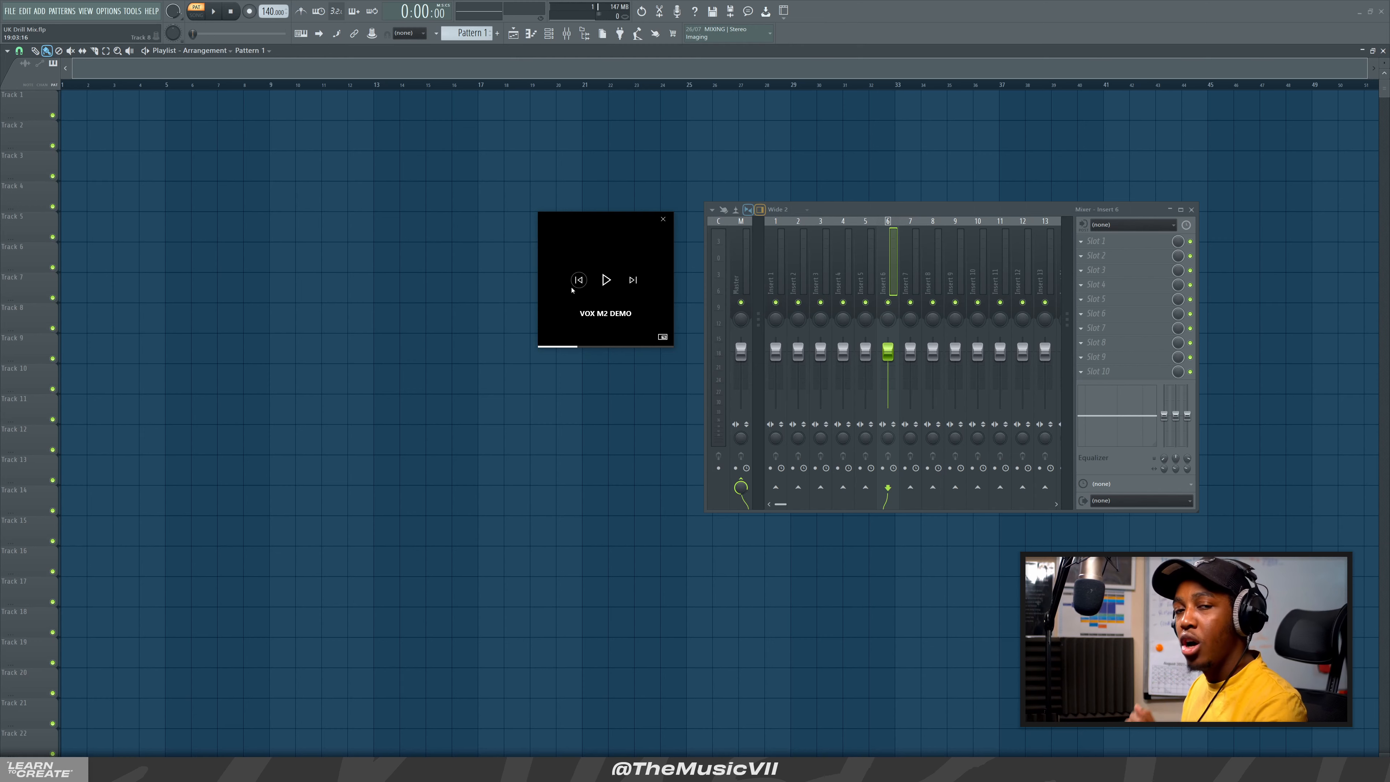
left_click(662, 219)
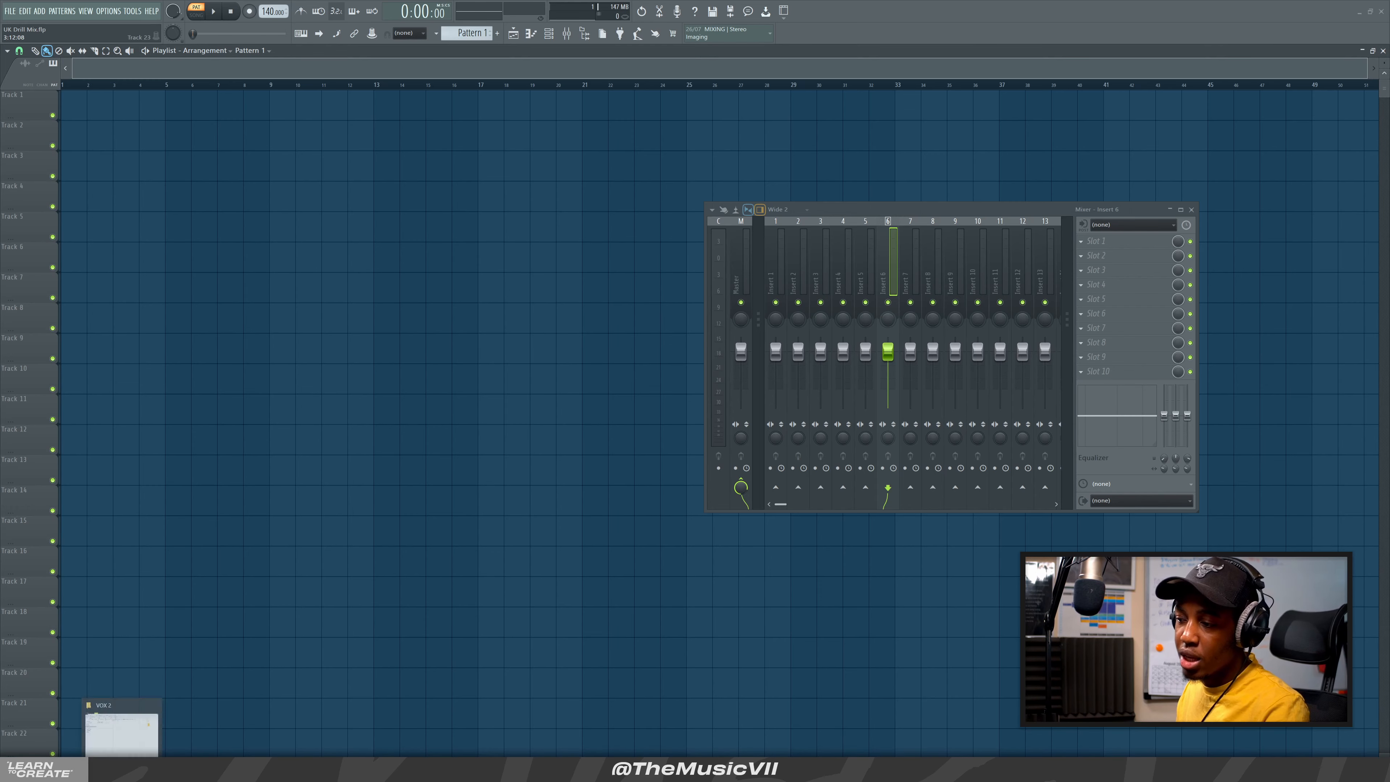
Import the four stems from the VOX M2 (145 BPM) folder into the playlist, starting at bar 1 on Track 1
left_click(121, 771)
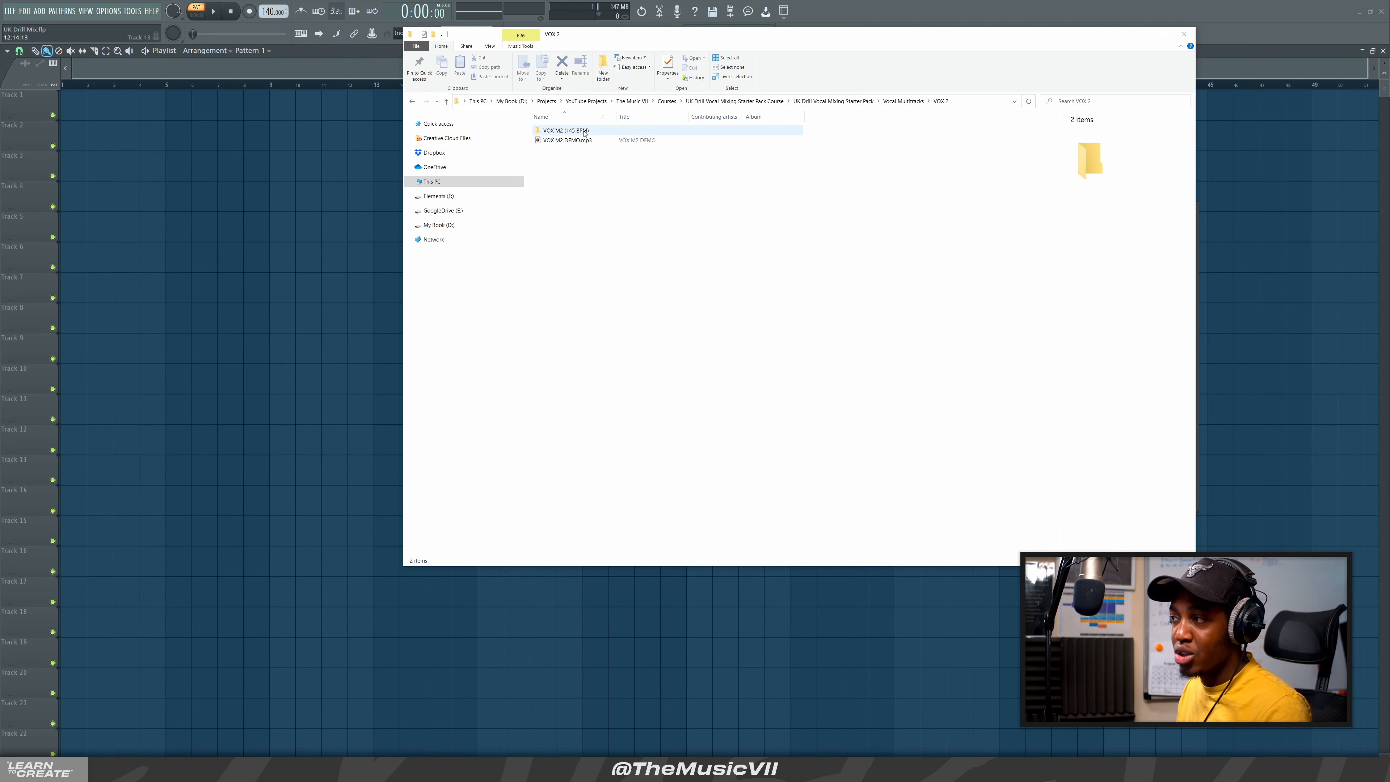
double_click(565, 130)
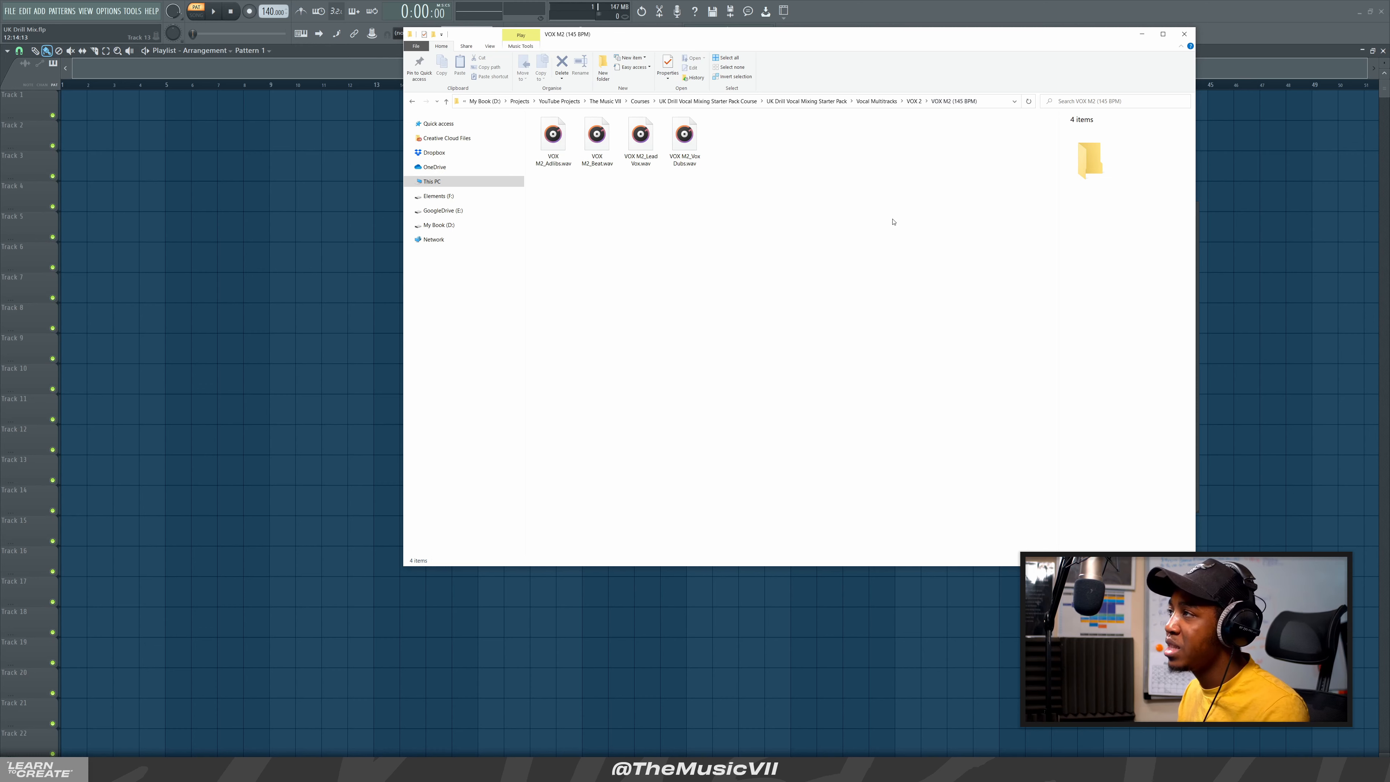
left_click_drag(855, 282, 66, 109)
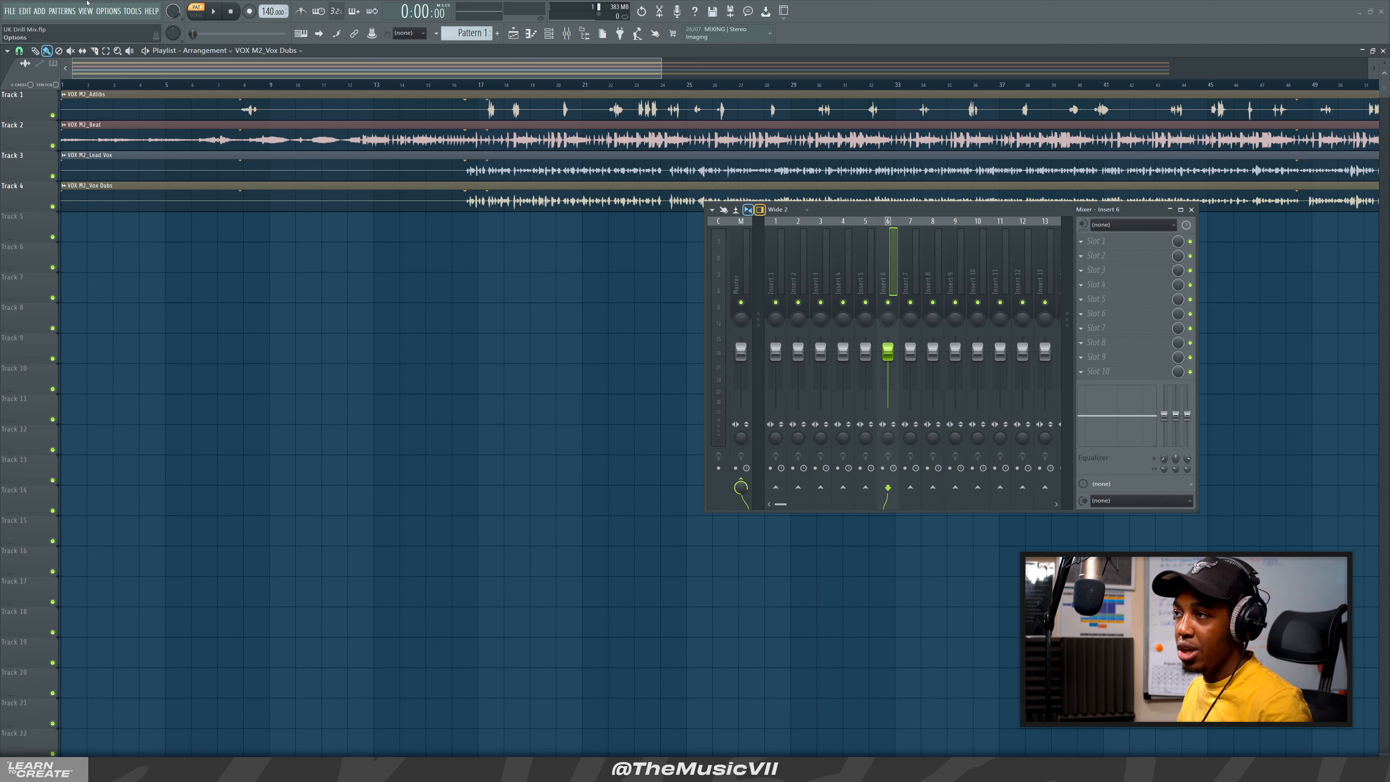
Move the mixer clear of the imported clips and set the project tempo to 145 BPM
left_click_drag(900, 209, 920, 296)
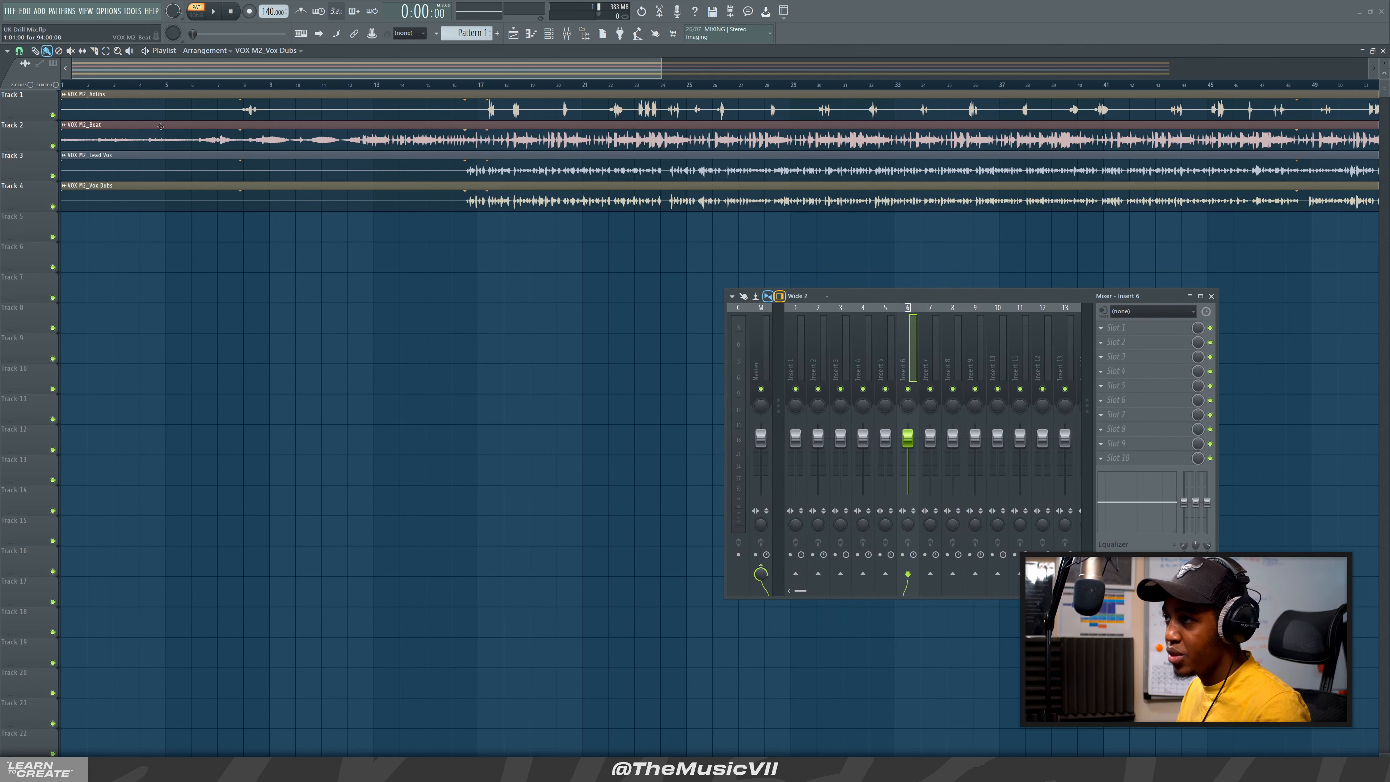
right_click(272, 13)
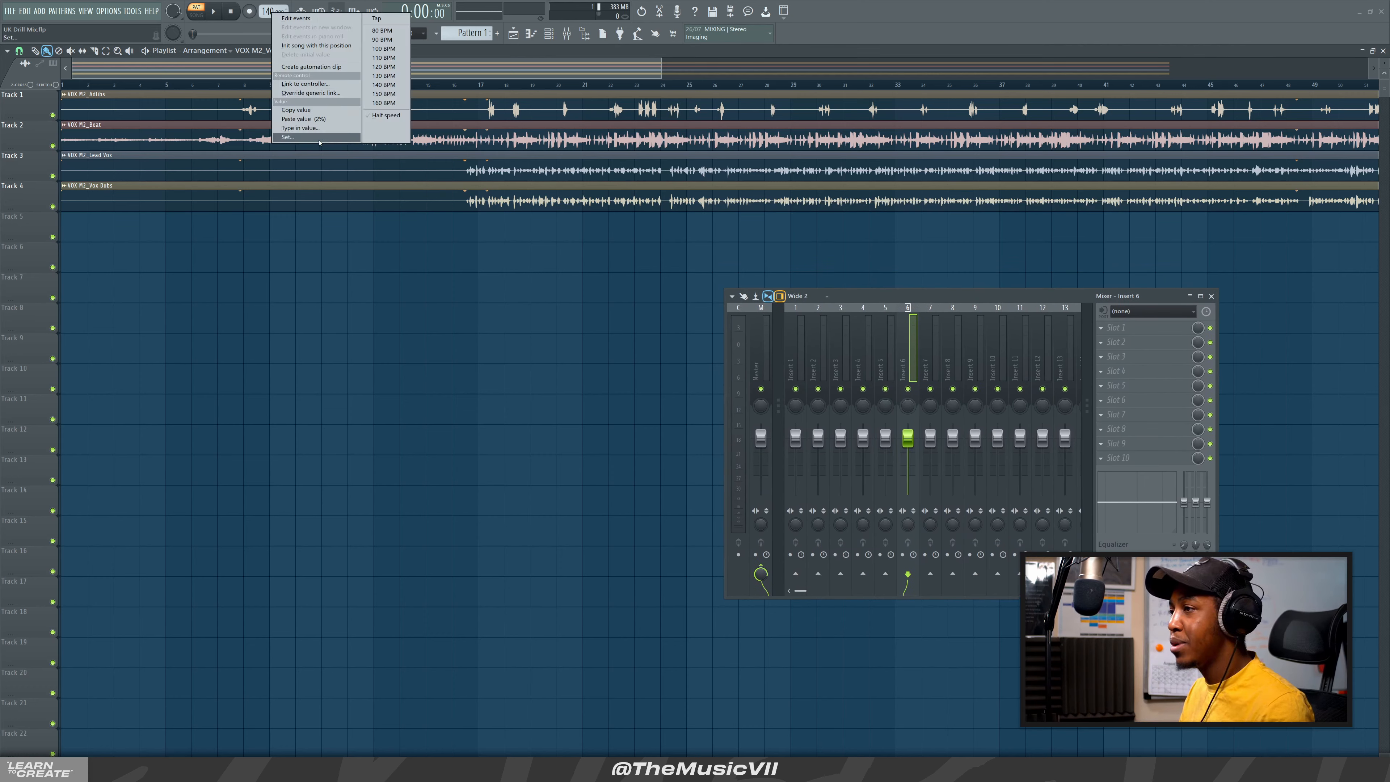
left_click(351, 139)
type("145")
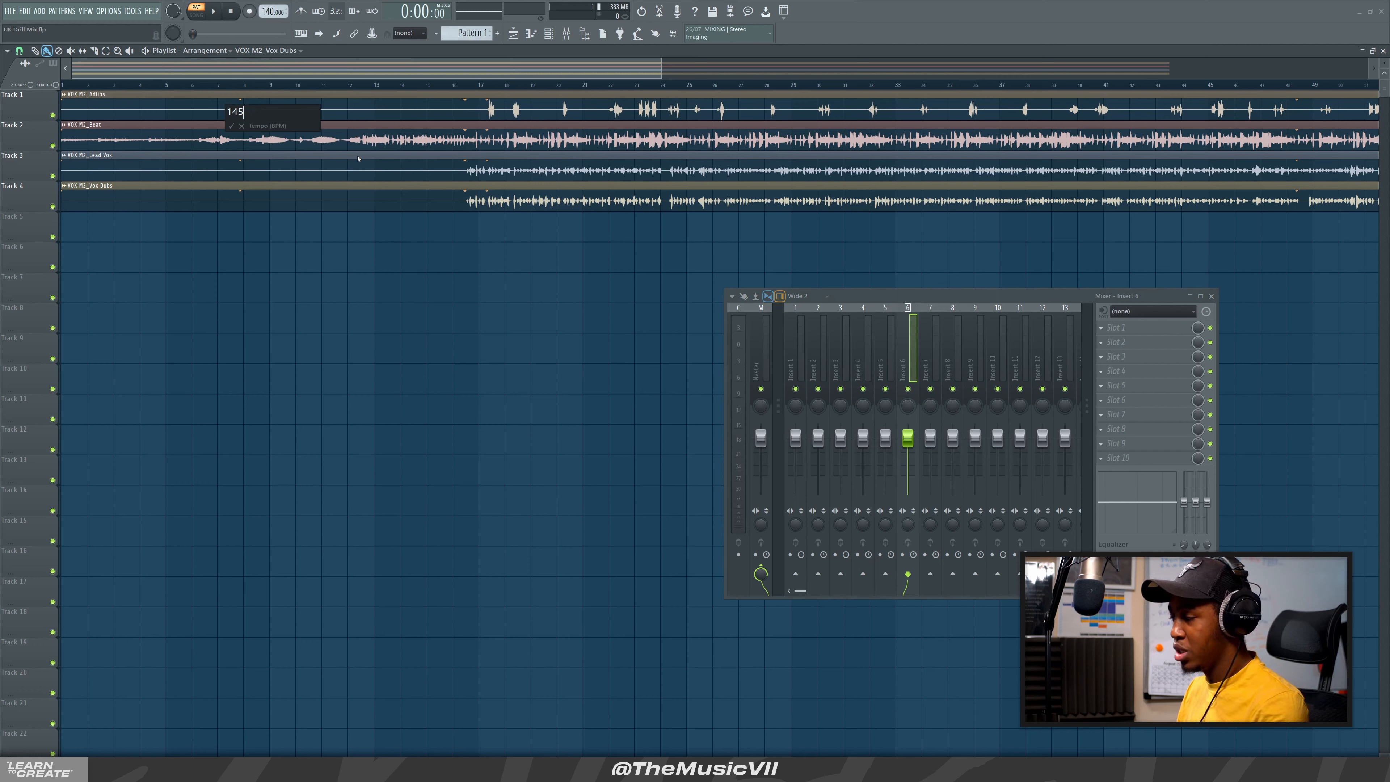
key("Return")
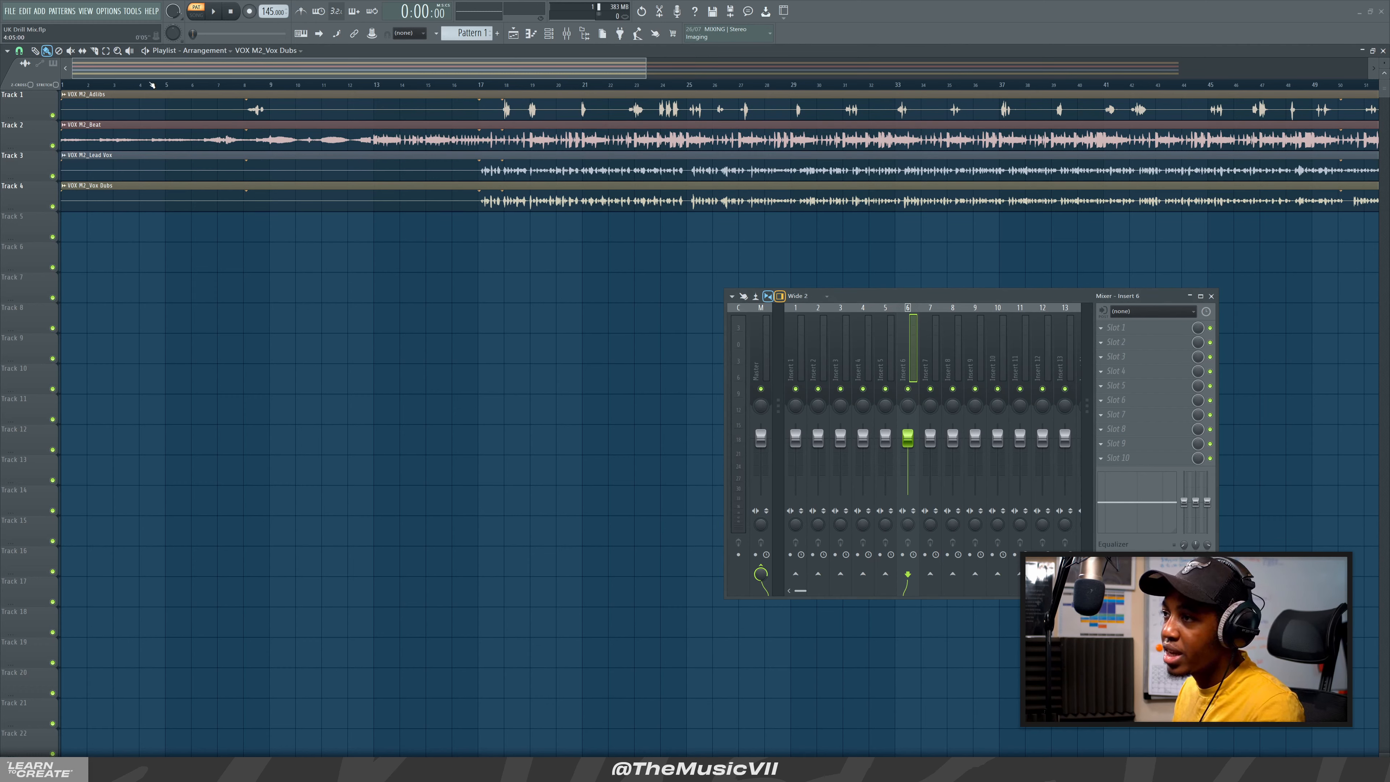
Switch playback to song mode and audition the arrangement from the start and from bar 17
key("l")
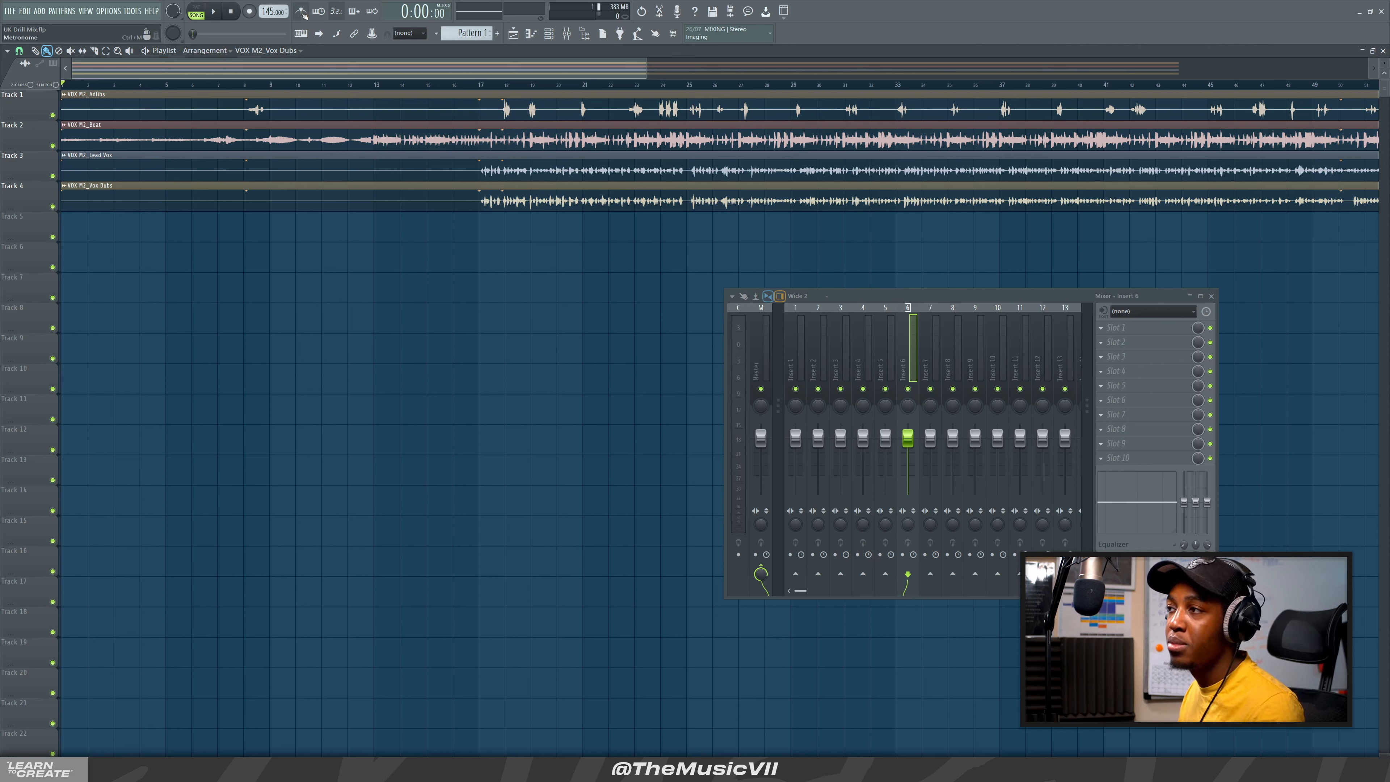
key("space")
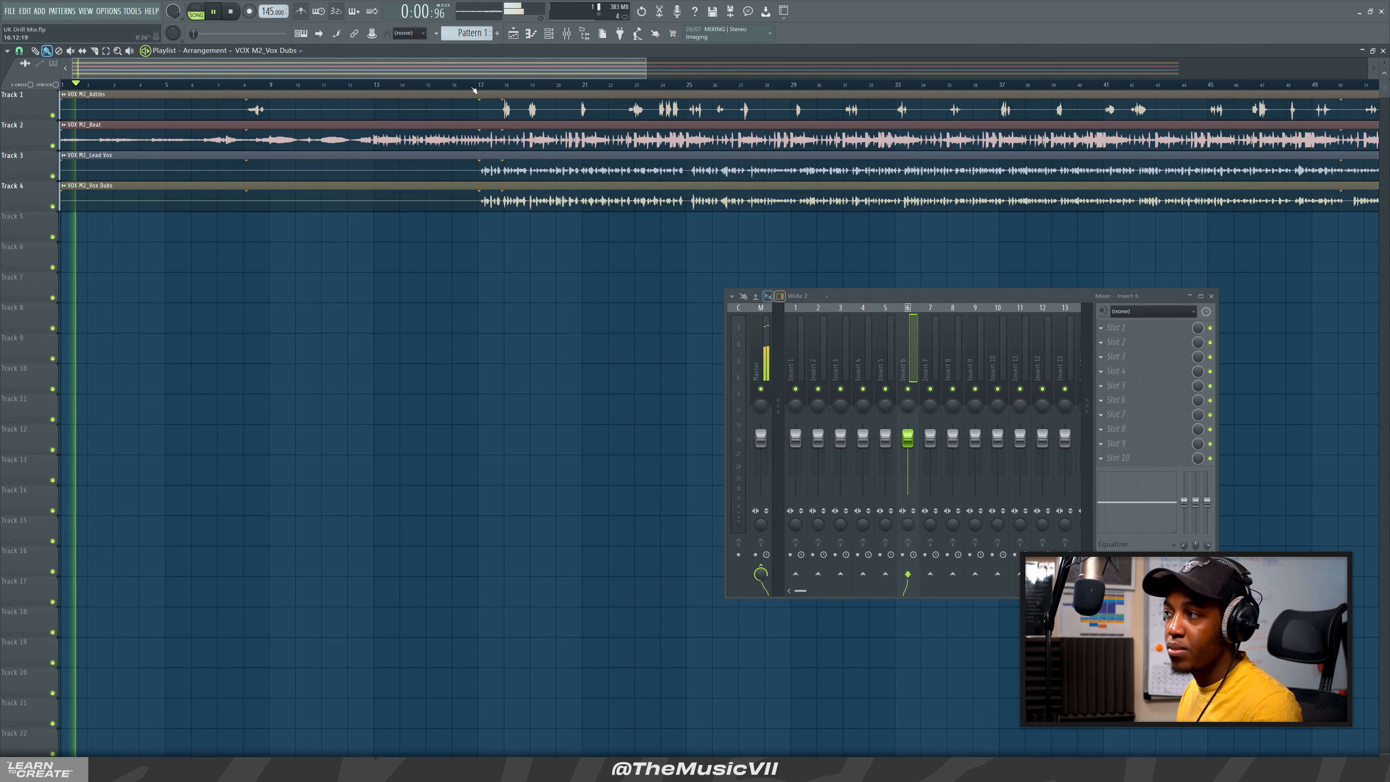
left_click(480, 86)
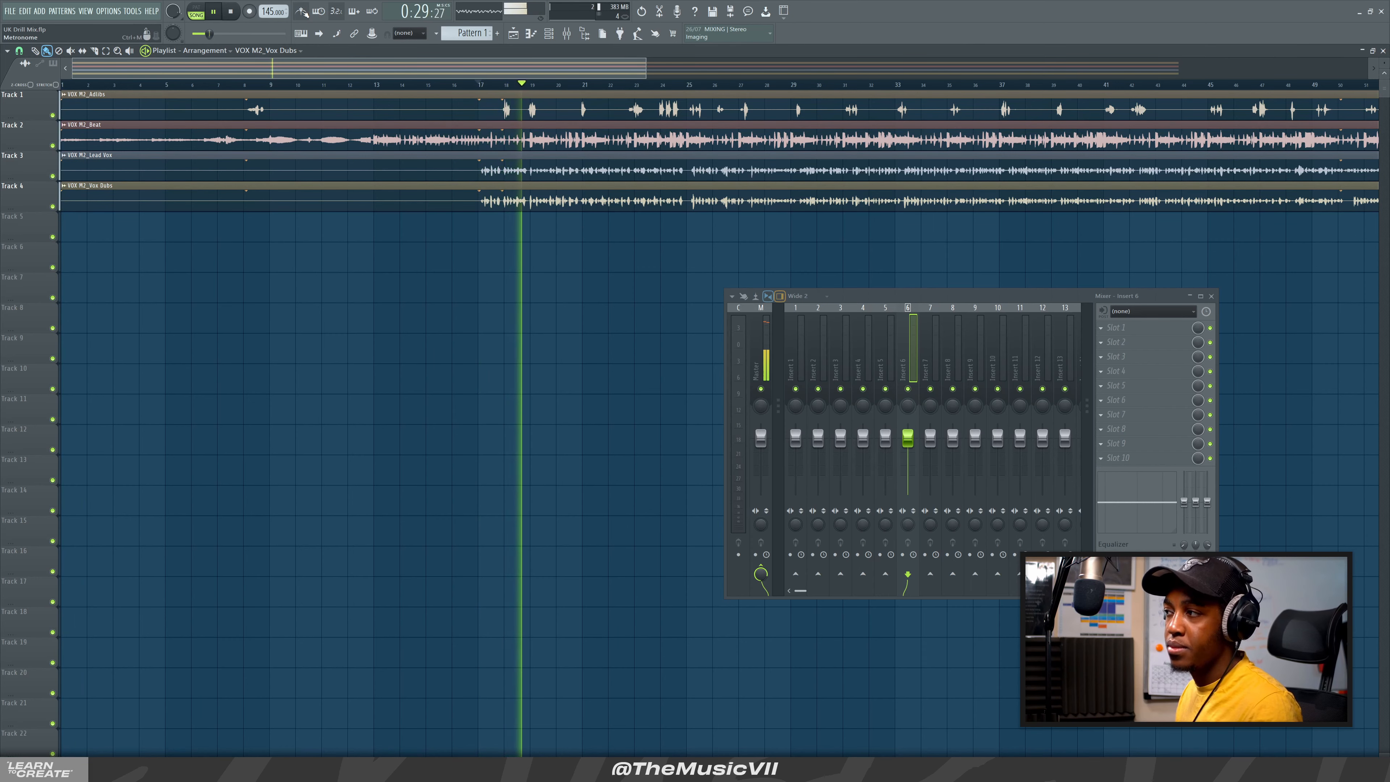
key("space")
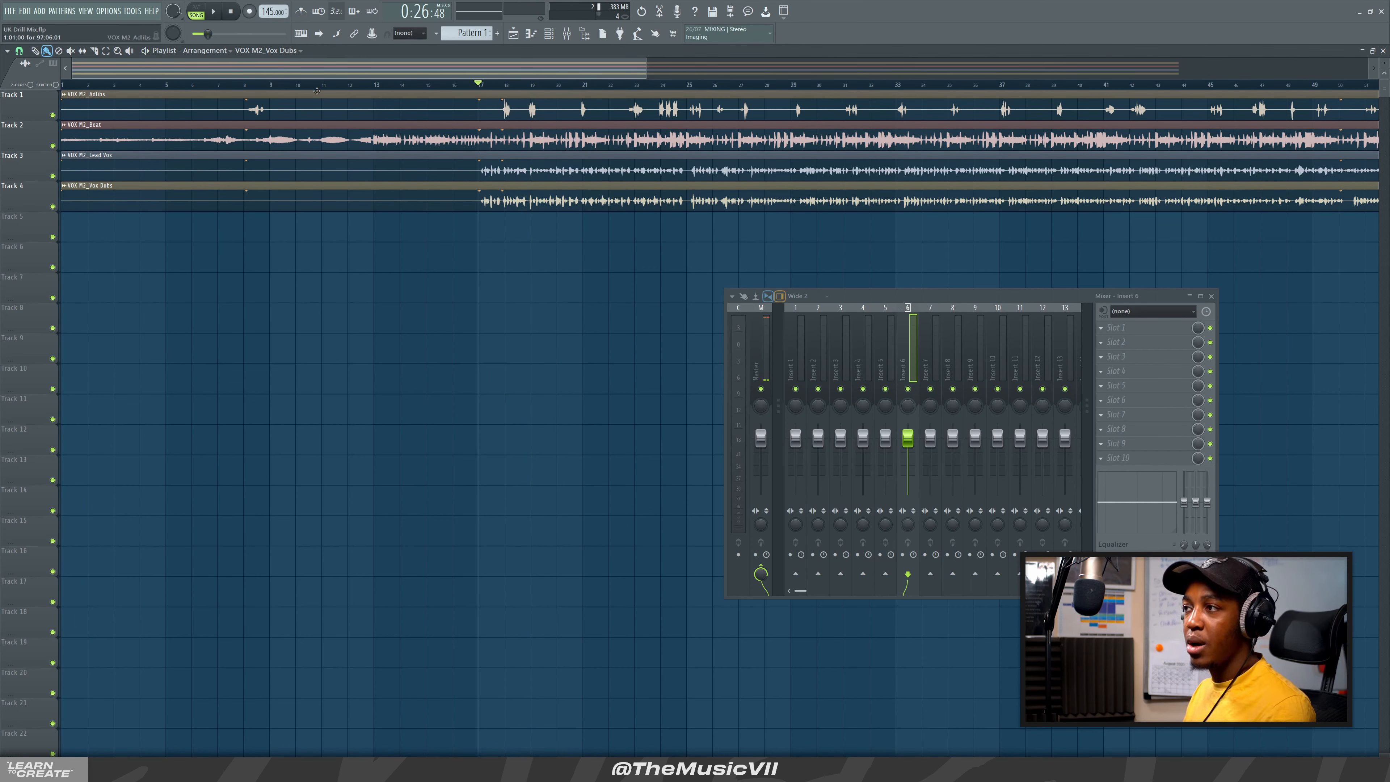
Widen the mixer to show 19 insert tracks, select Insert 1 and place the window below the clips
scroll(386, 268, "down", 2)
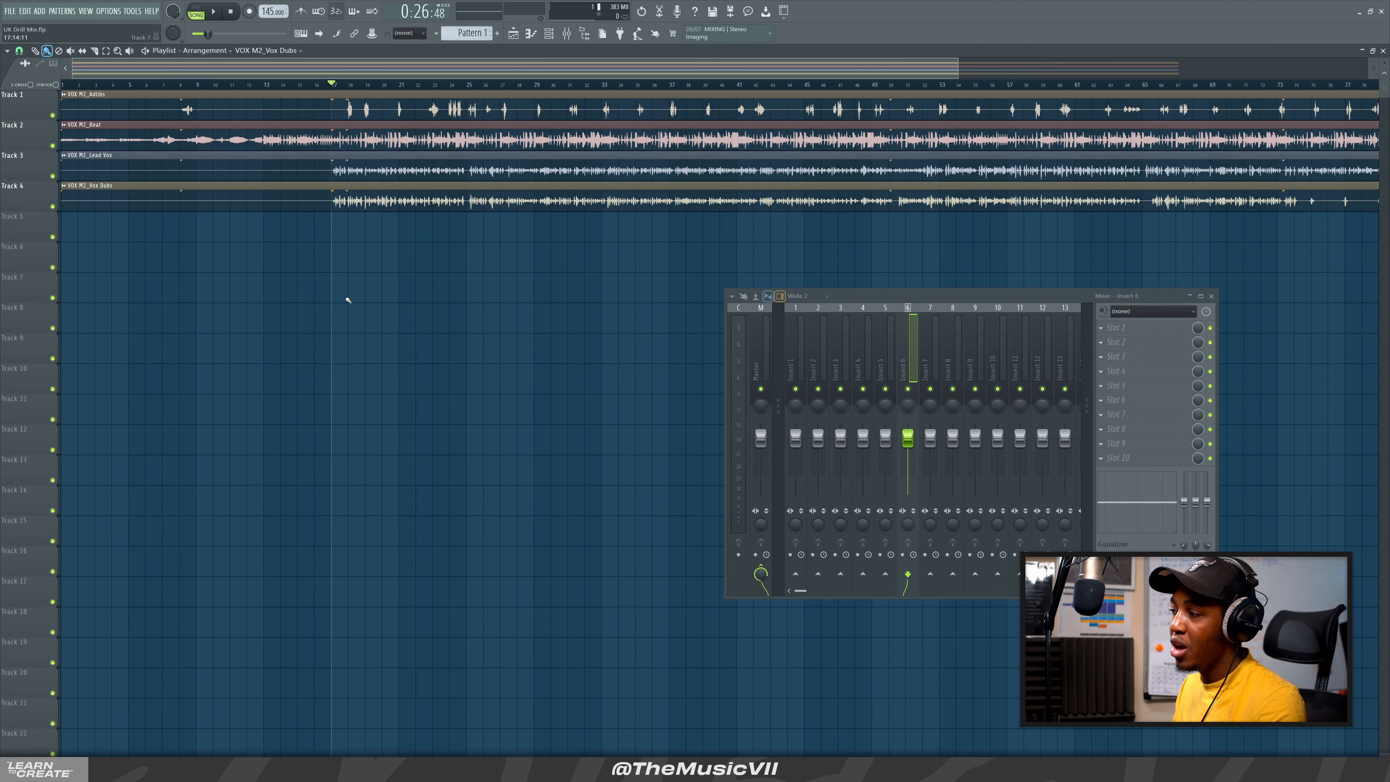
left_click_drag(863, 302, 658, 285)
left_click_drag(524, 580, 394, 568)
left_click(460, 330)
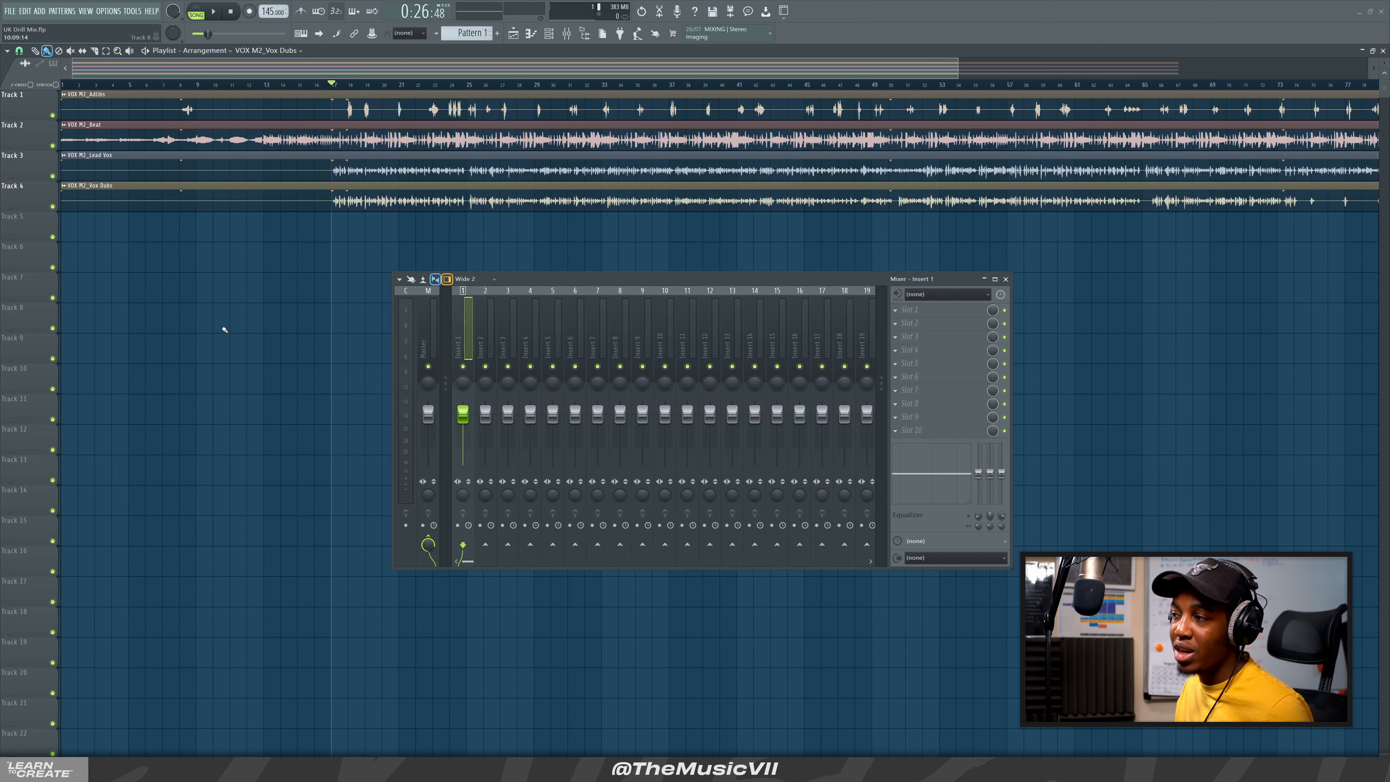
left_click_drag(570, 280, 831, 289)
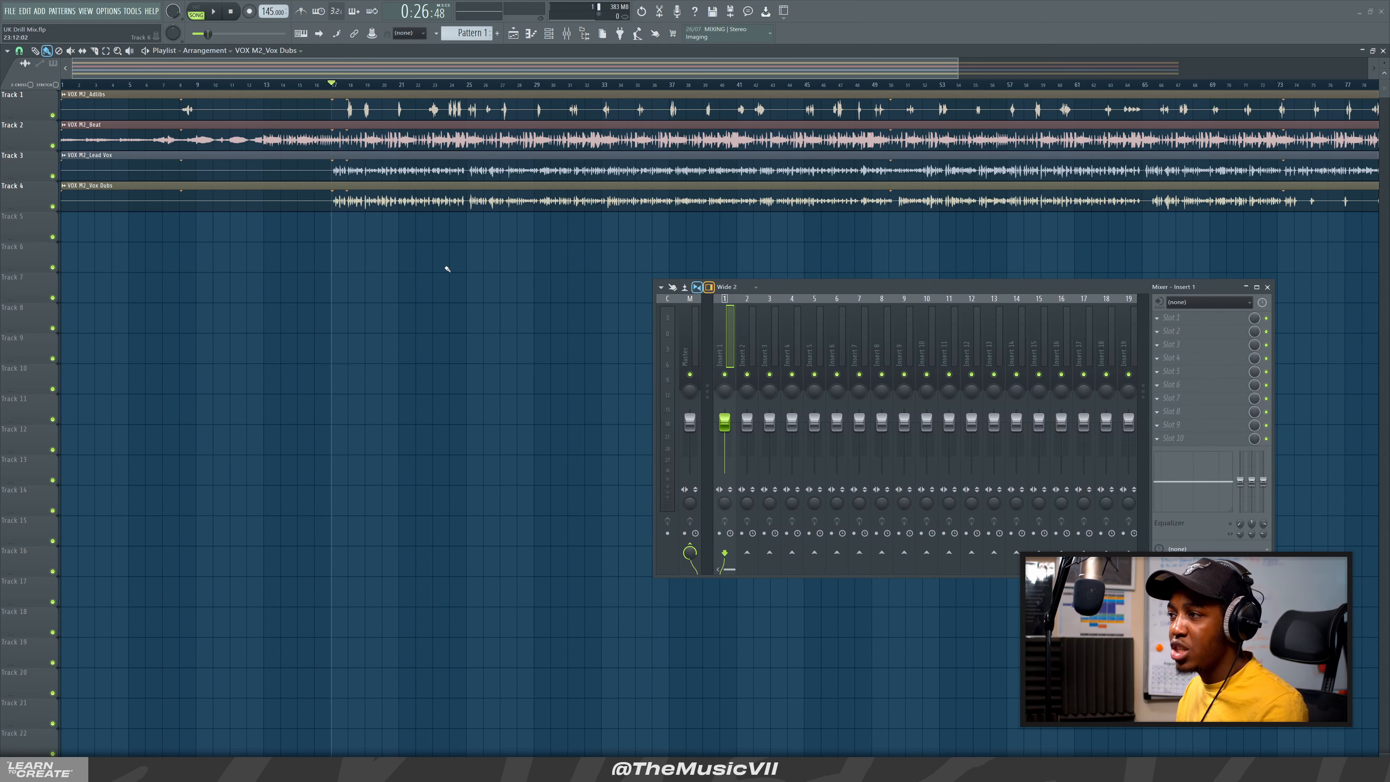
Reorder the clips on Tracks 1 to 4 as Beat, Lead Vox, Vox Dubs and Adlibs
left_click_drag(295, 304, 235, 89)
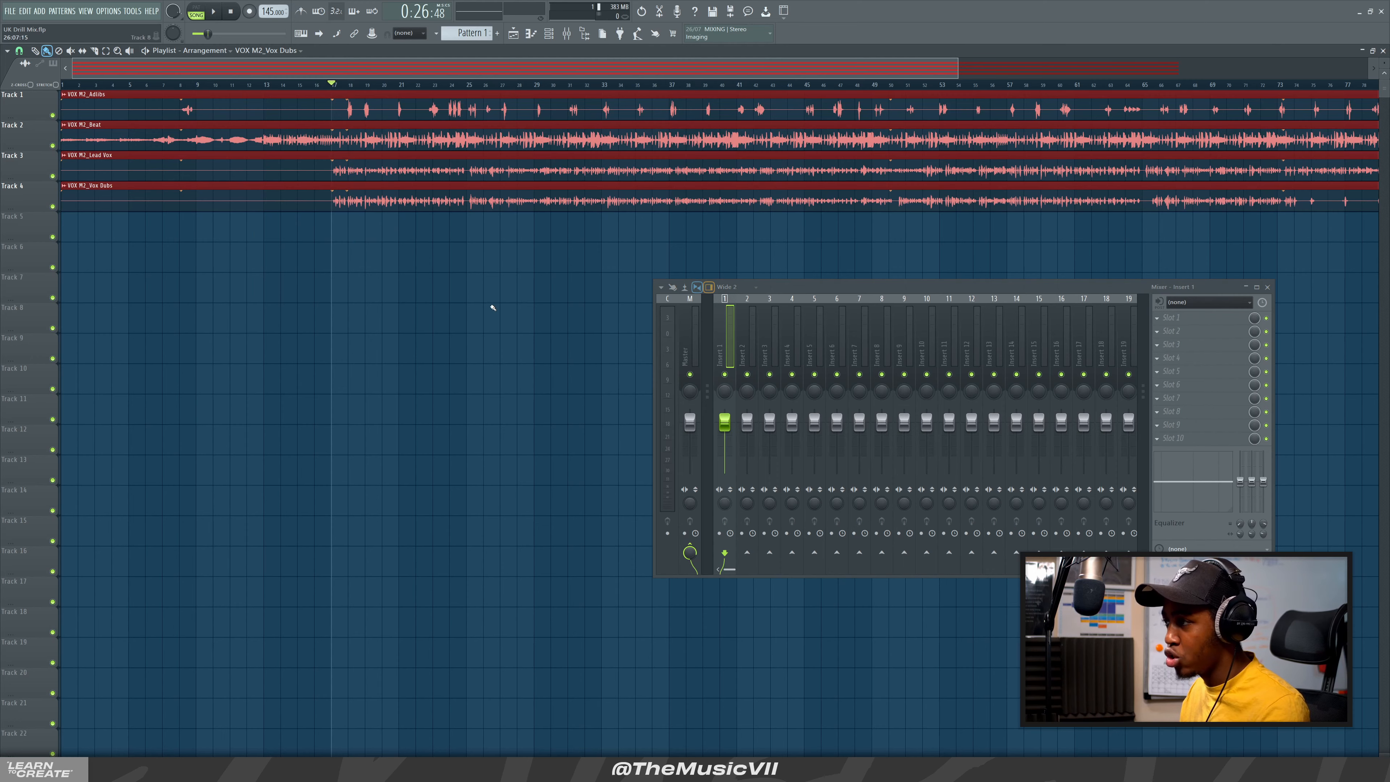
scroll(337, 143, "down", 1)
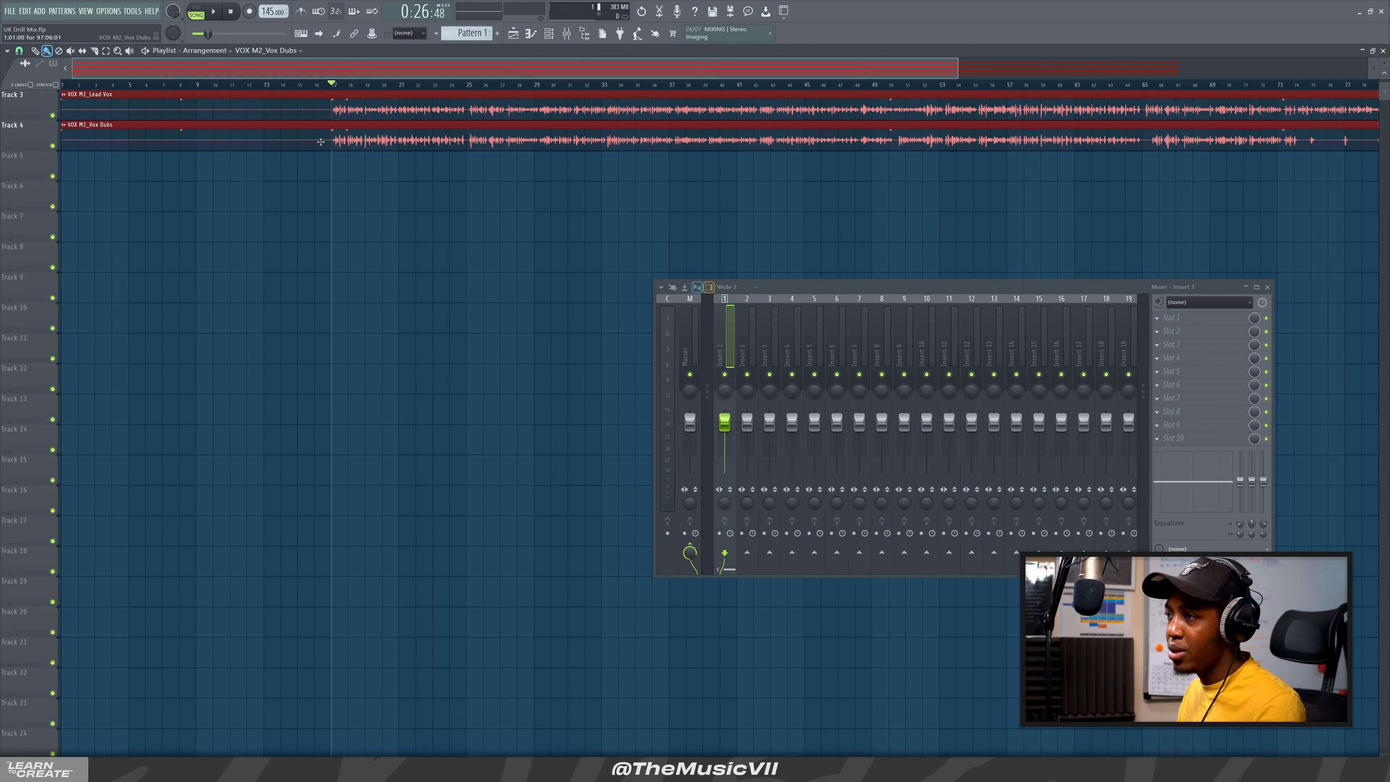
scroll(351, 137, "up", 1)
left_click_drag(351, 136, 335, 170)
key("ctrl+d")
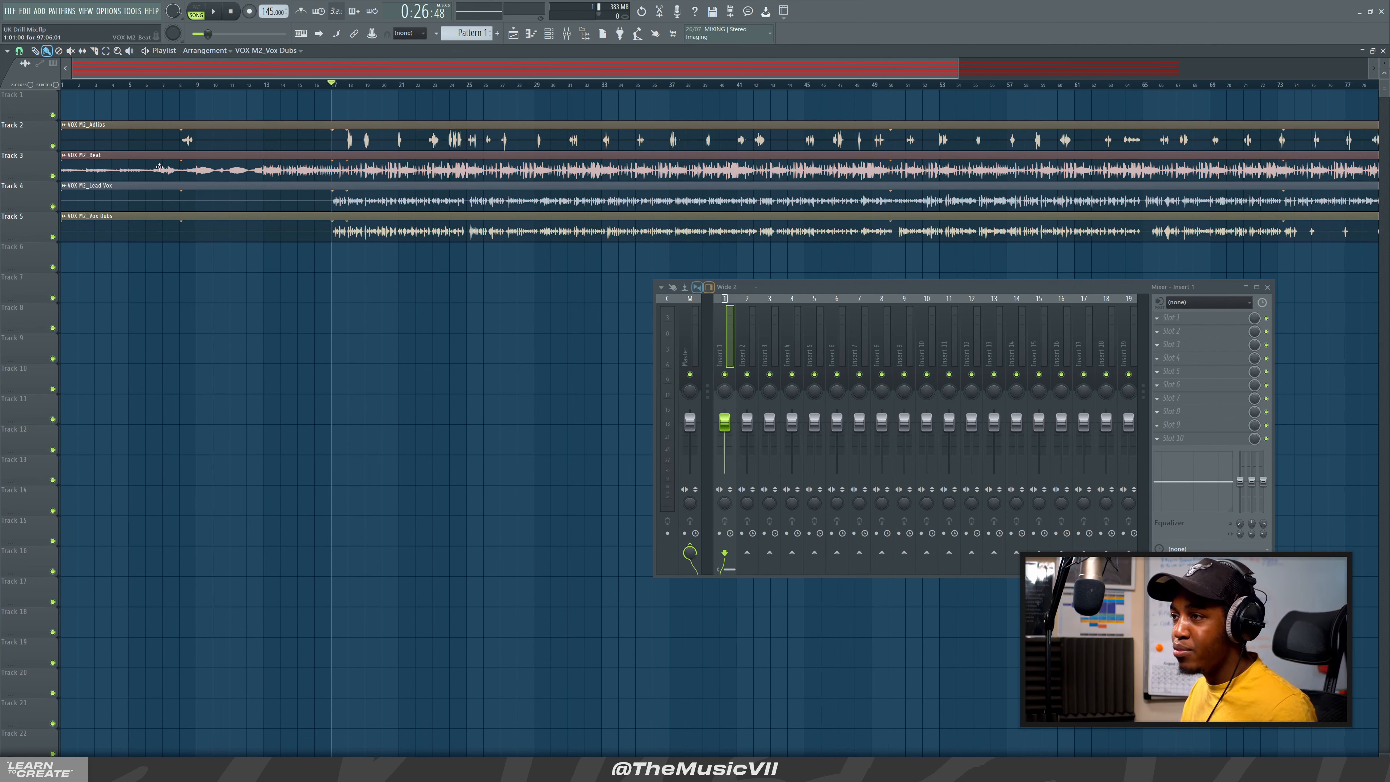
left_click_drag(154, 156, 122, 164)
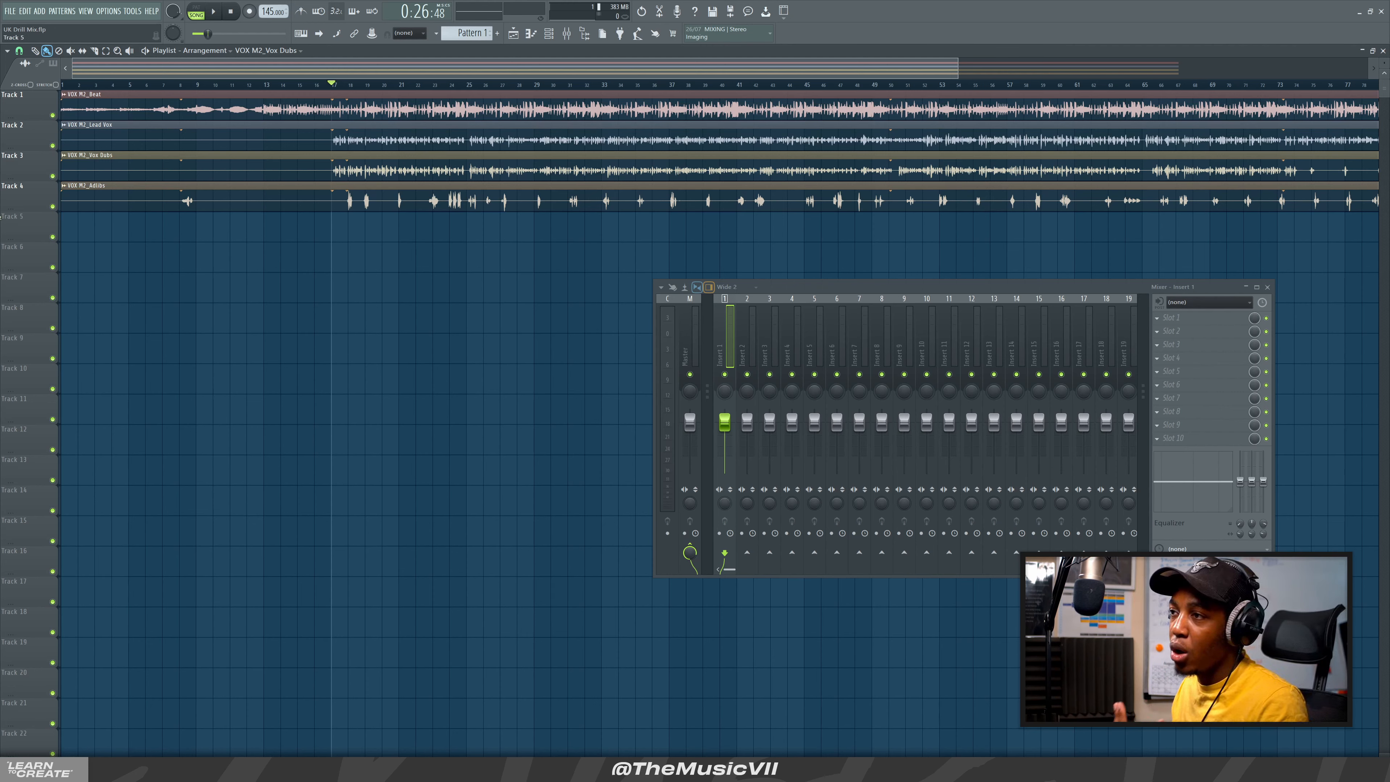
Change the VOX M2_Beat clip's color to green
left_click(64, 94)
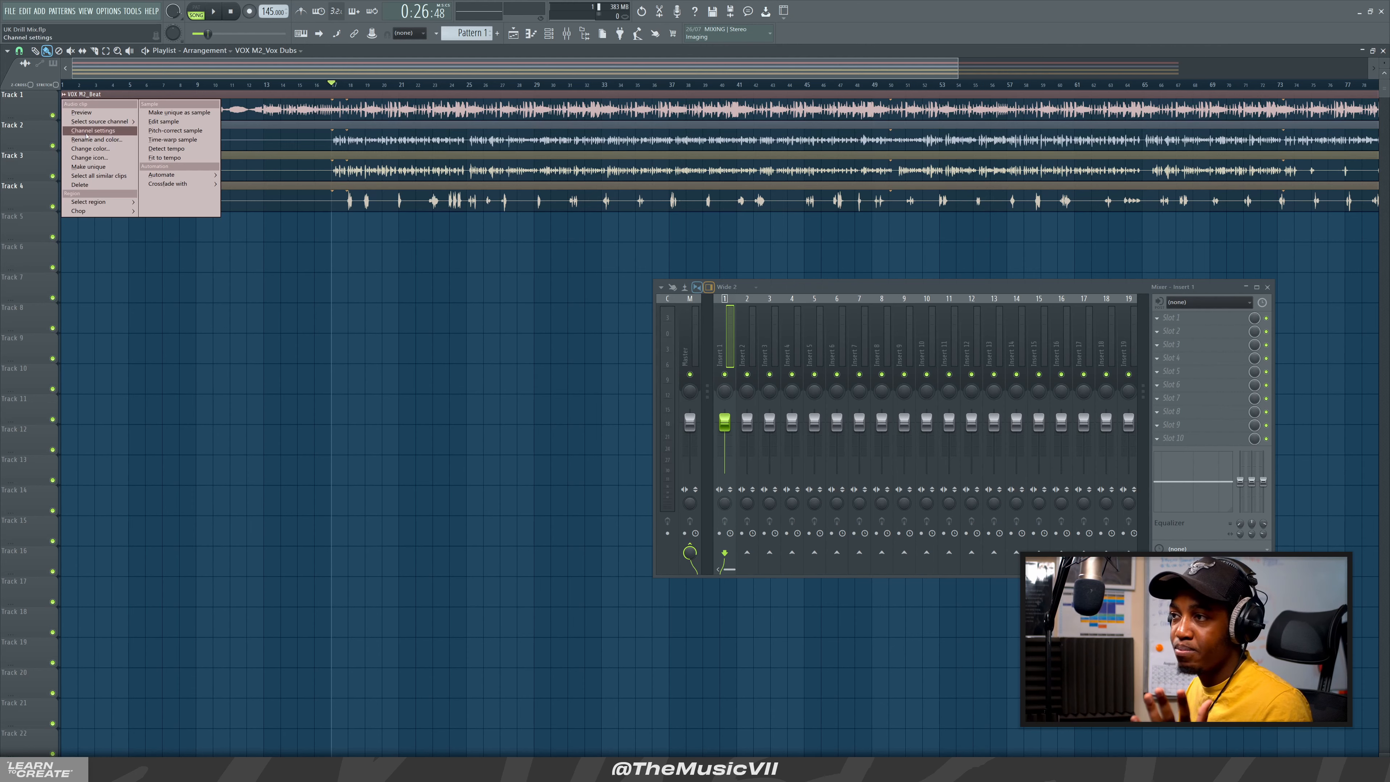
left_click(93, 145)
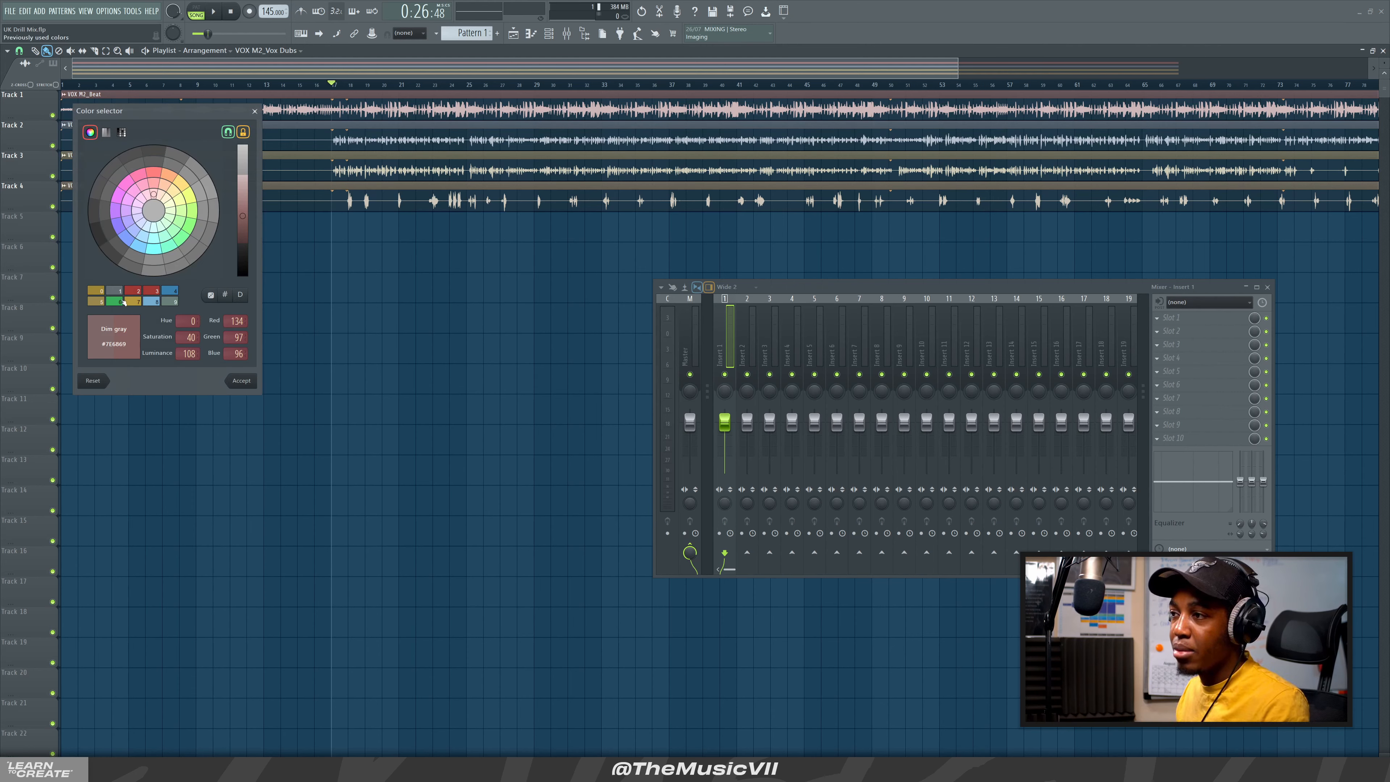
left_click(180, 237)
left_click(239, 380)
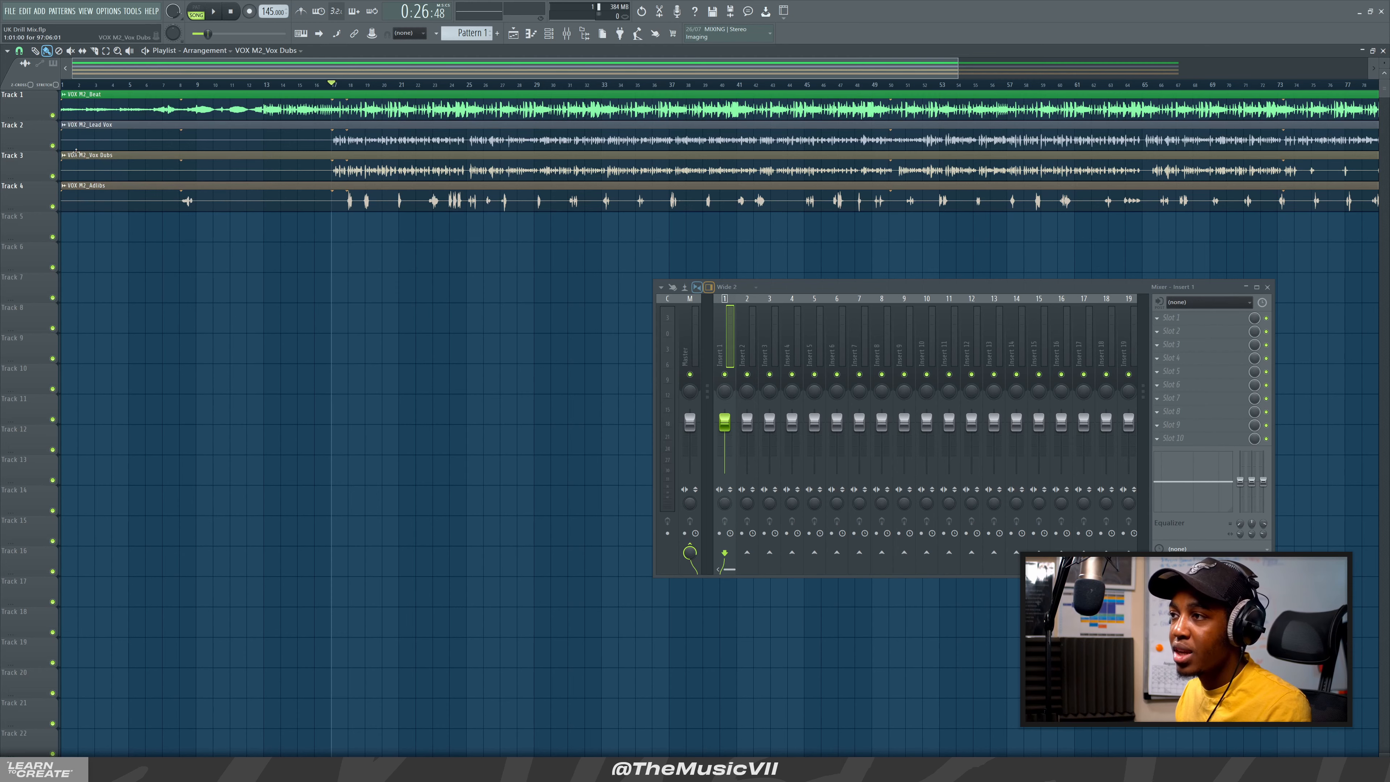
Change the VOX M2_Lead Vox clip's color to blue
left_click(63, 125)
left_click(116, 183)
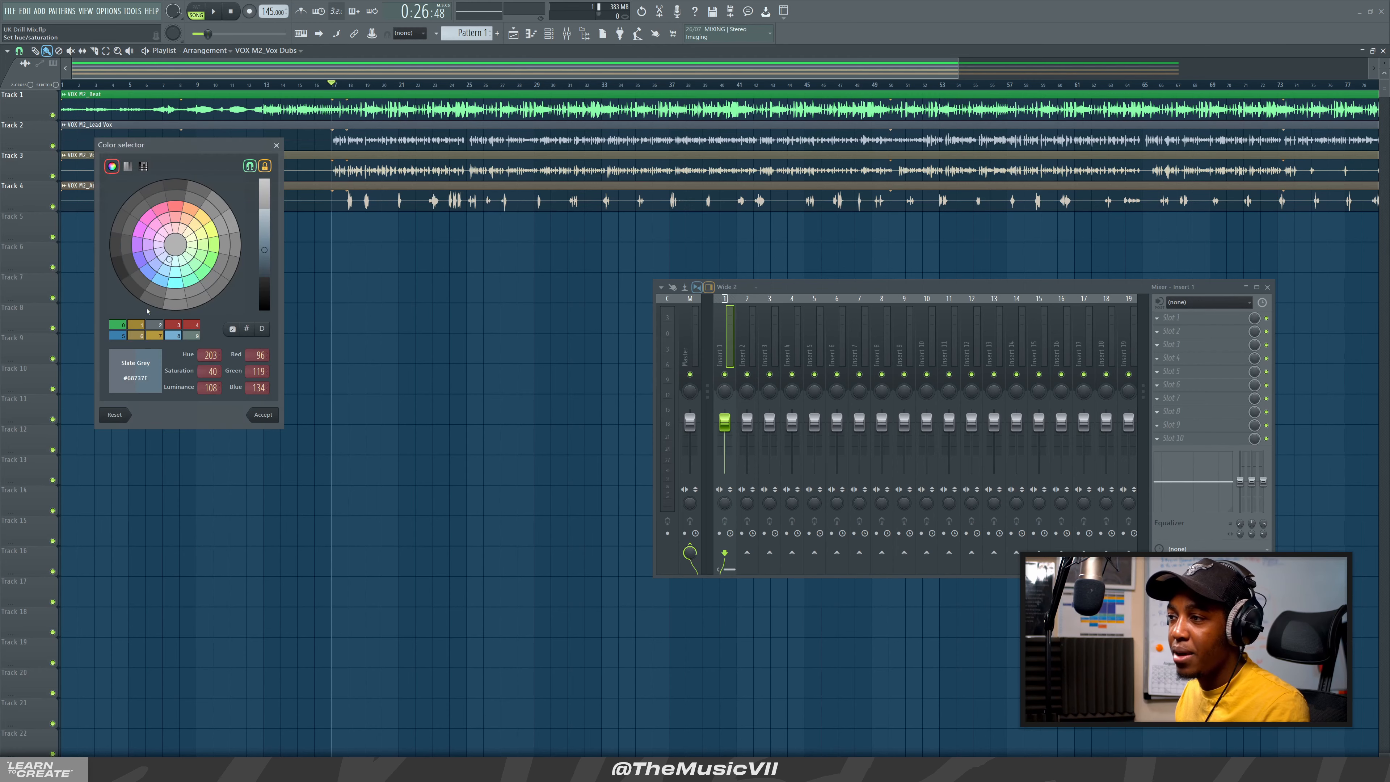
left_click(136, 364)
left_click(255, 408)
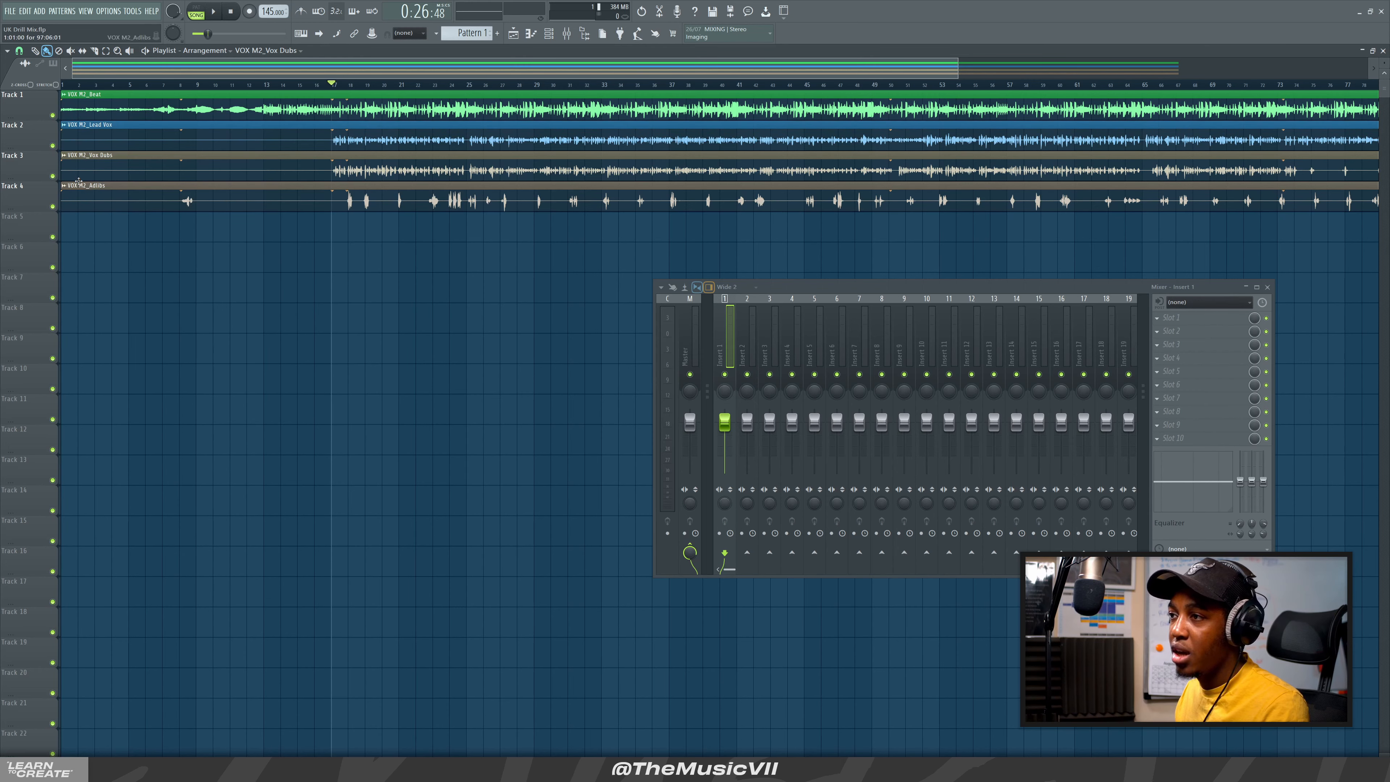
Give the VOX M2_Vox Dubs clip the same blue color as the lead vocal
left_click(65, 157)
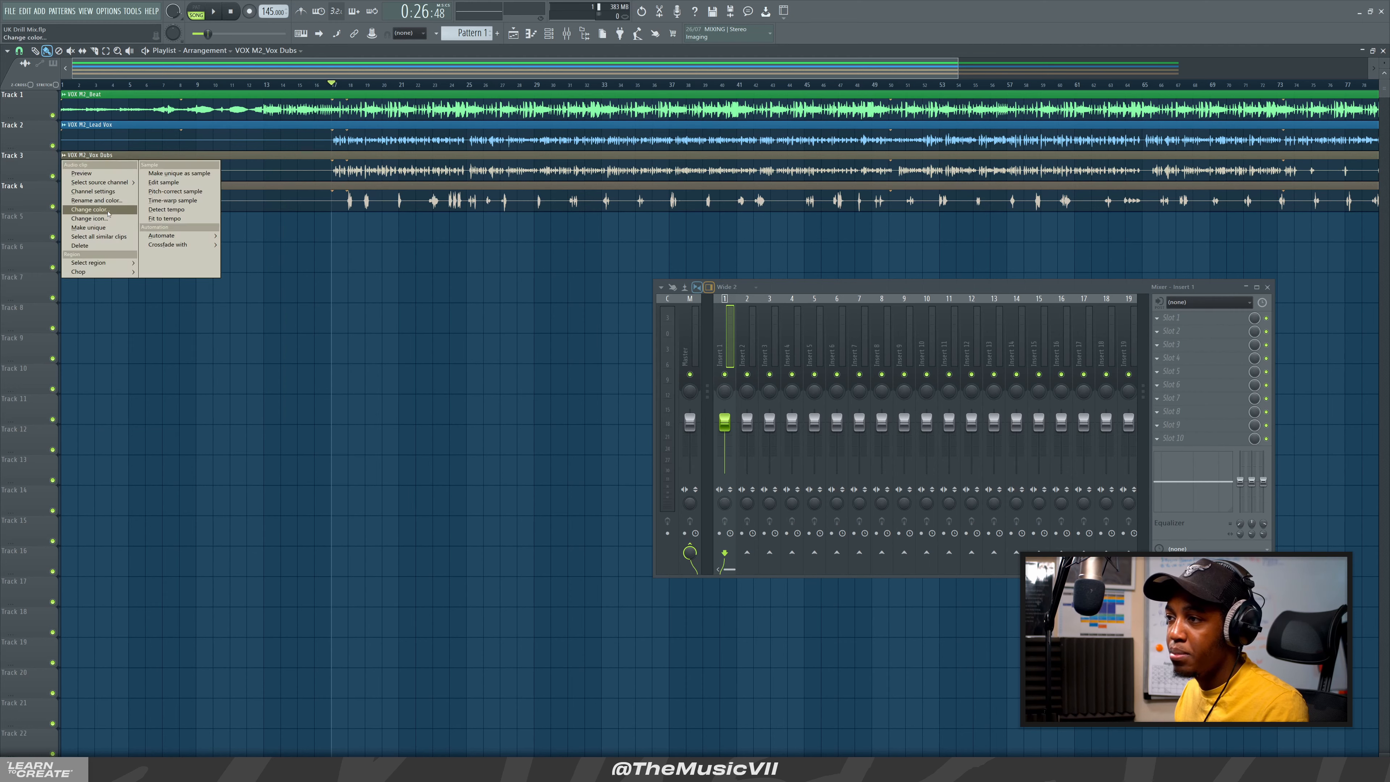
left_click(116, 213)
left_click(113, 356)
left_click(255, 445)
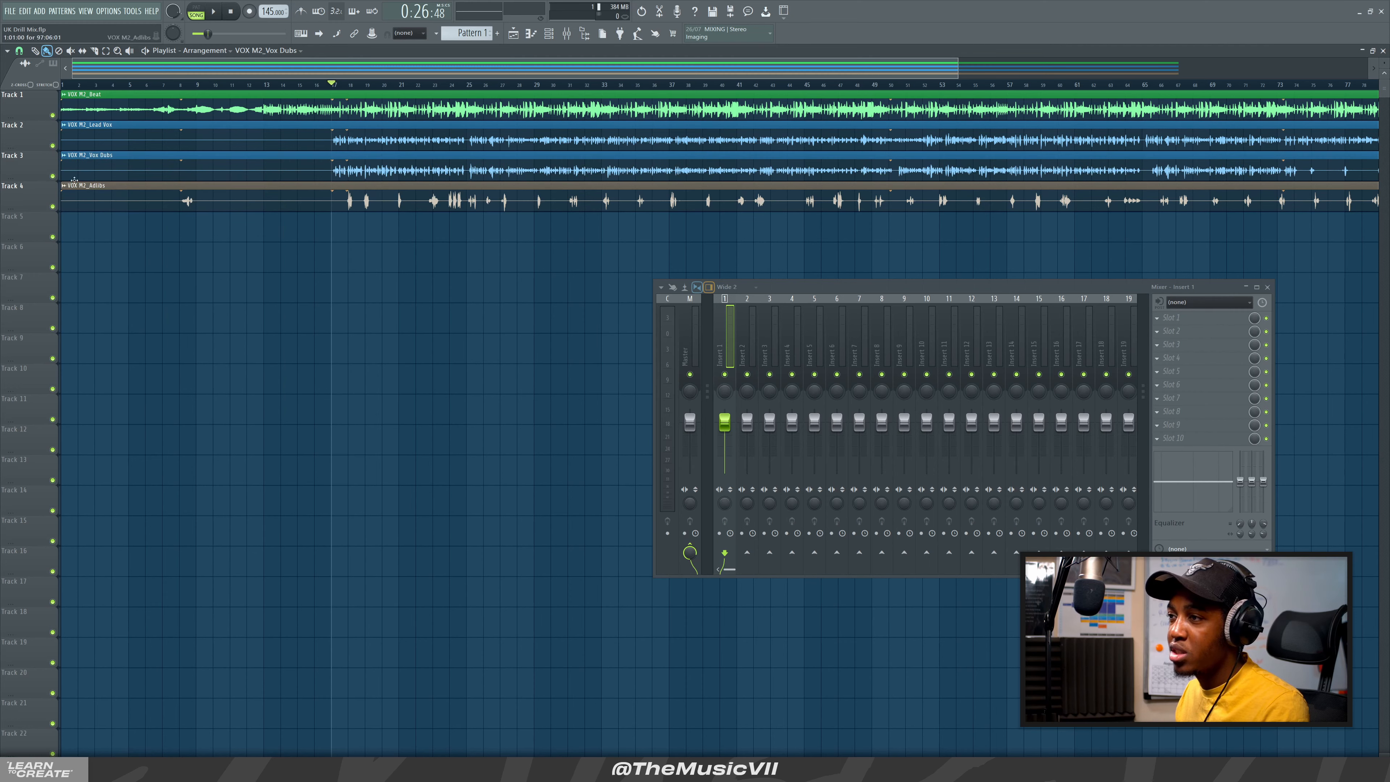
Change the VOX M2_Adlibs clip's color to the Steel Blue used for the other vocals
left_click(64, 187)
left_click(117, 245)
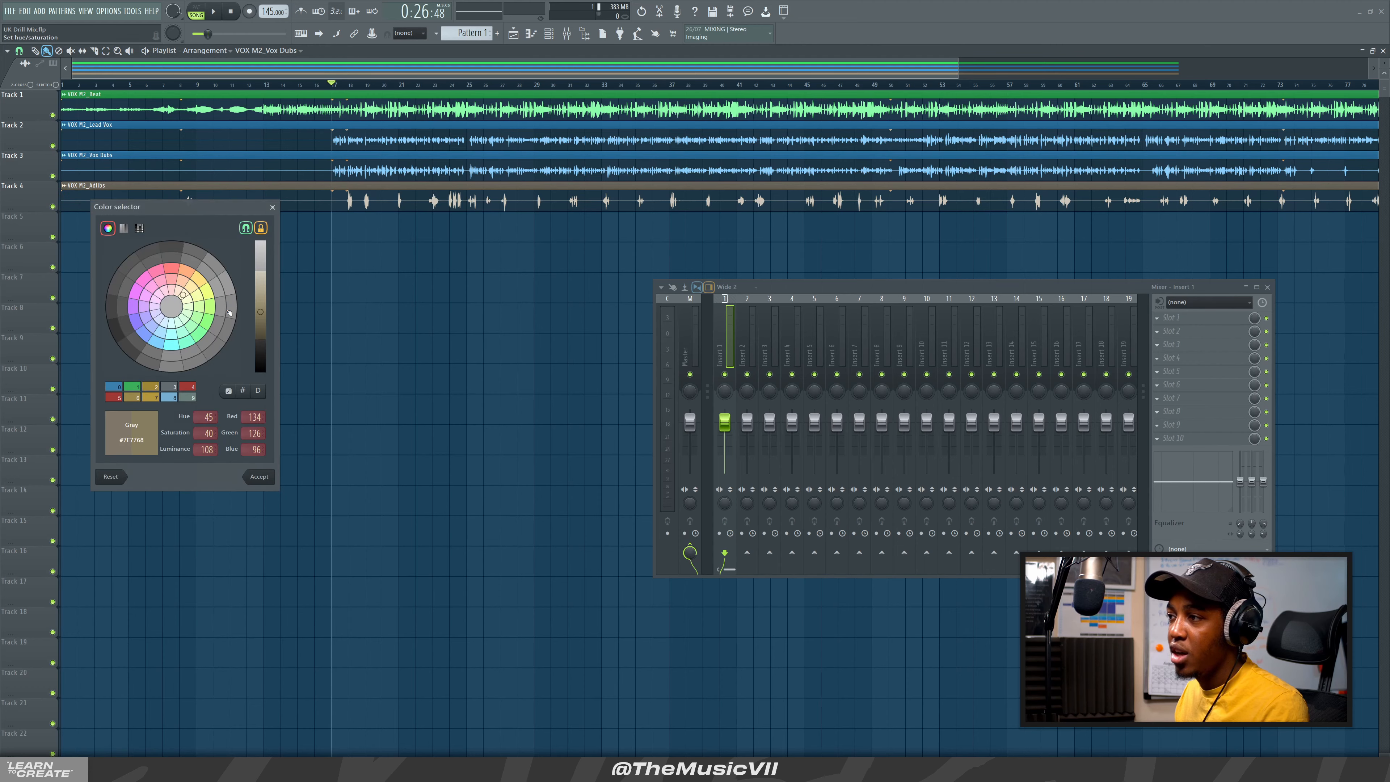
left_click(114, 386)
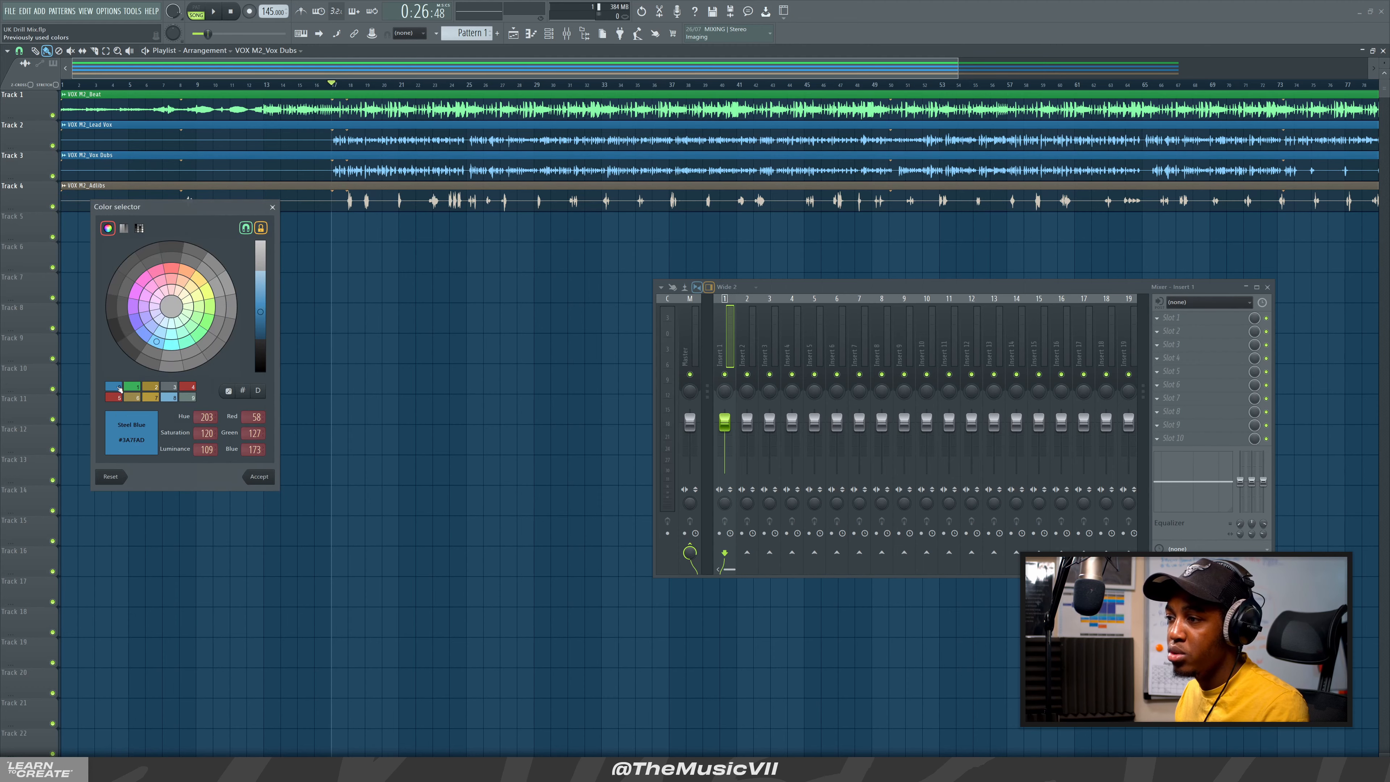
left_click(260, 476)
Bring the mixer to the middle of the playlist and route the VOX M2_Beat channel to mixer track 2
scroll(320, 351, "down", 2)
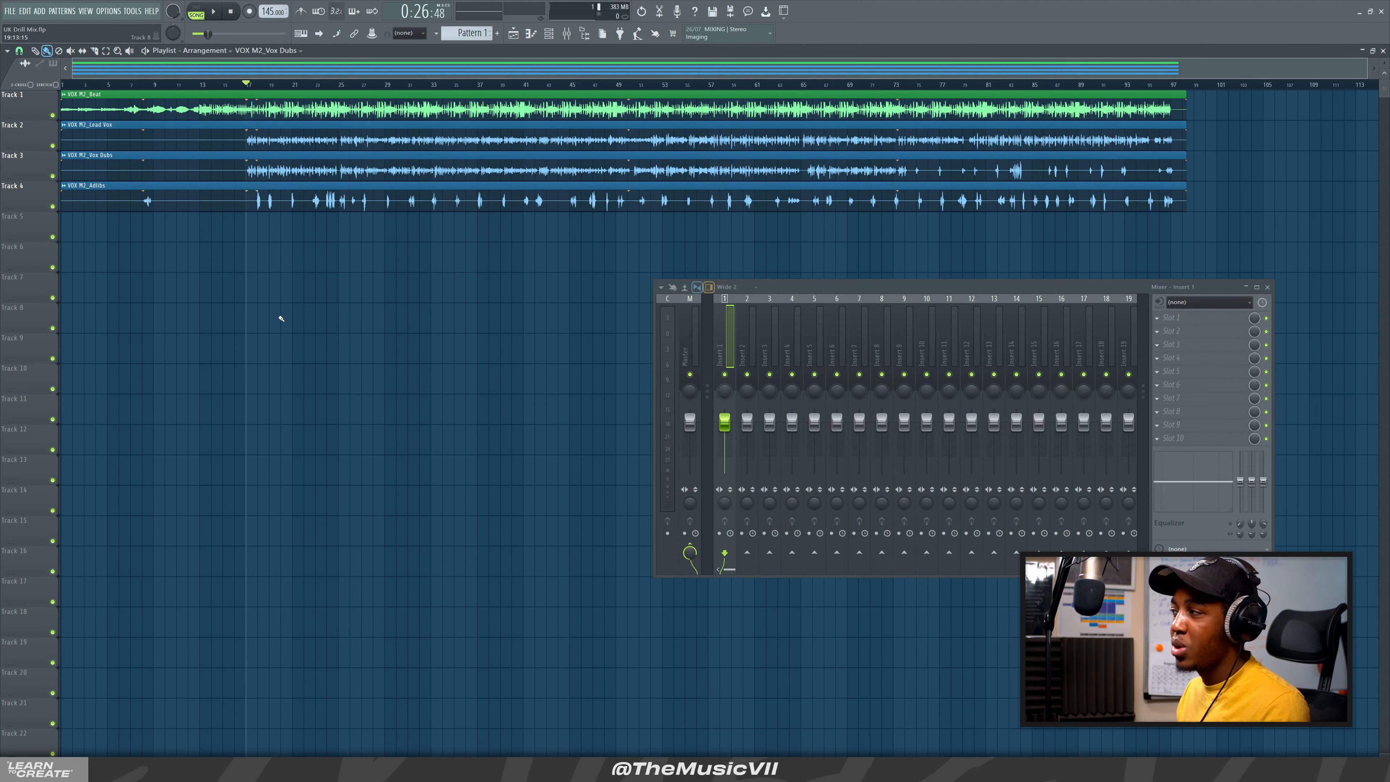
left_click_drag(385, 328, 134, 88)
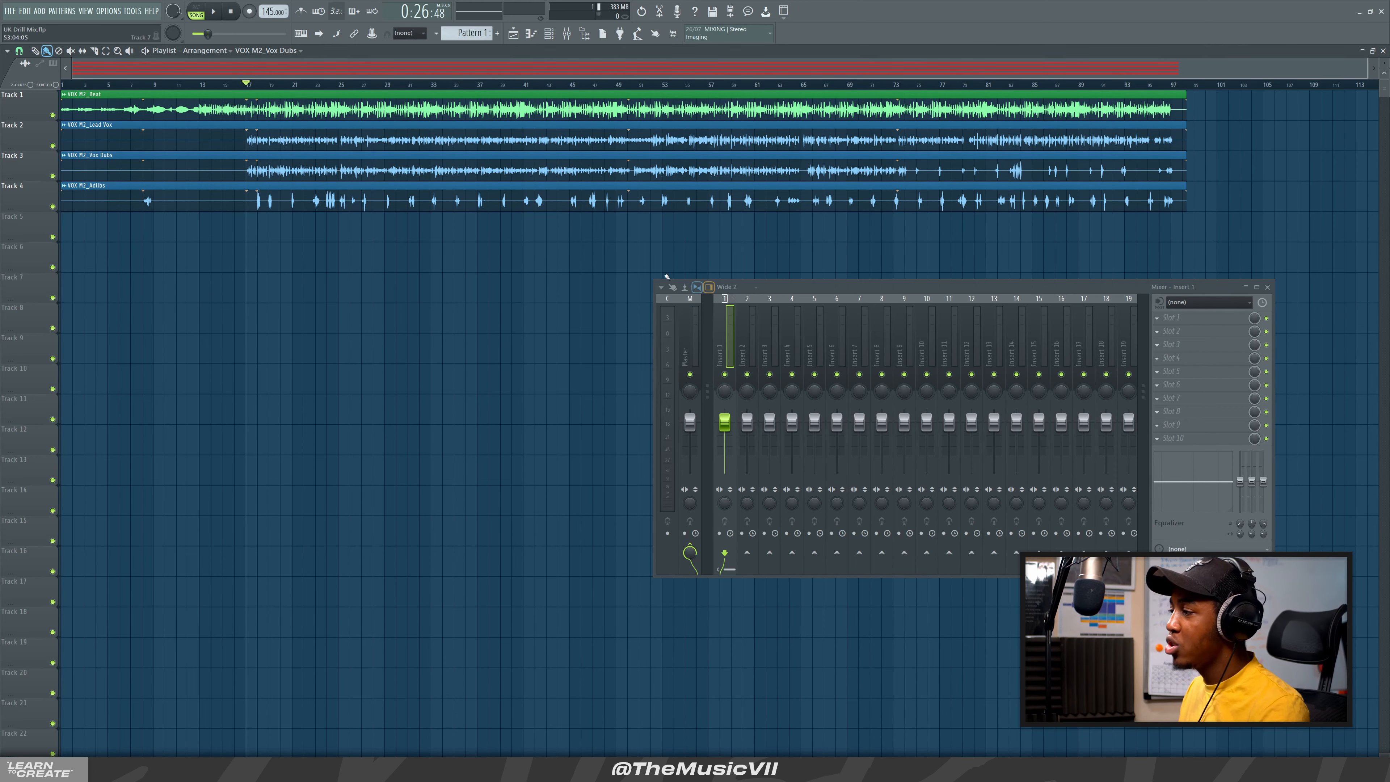
left_click_drag(837, 298, 556, 293)
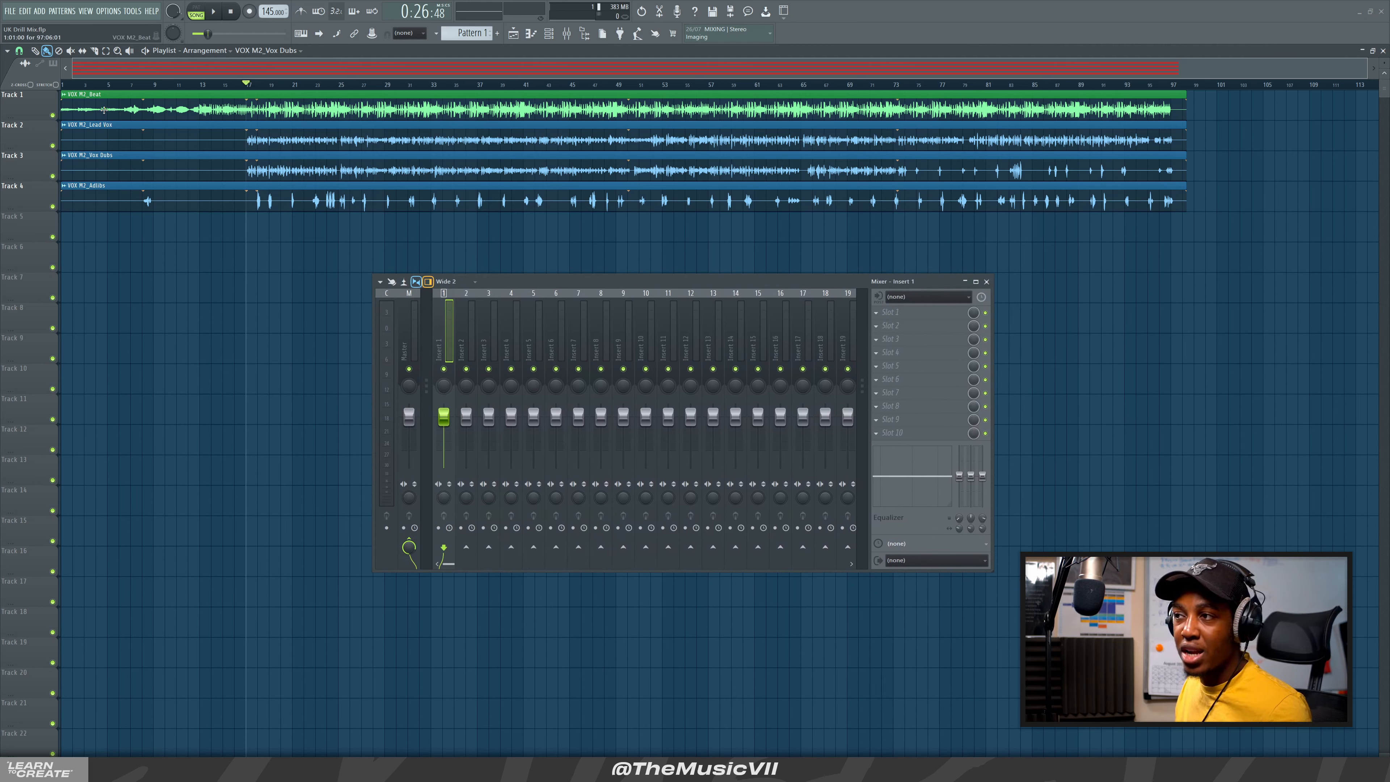
double_click(131, 95)
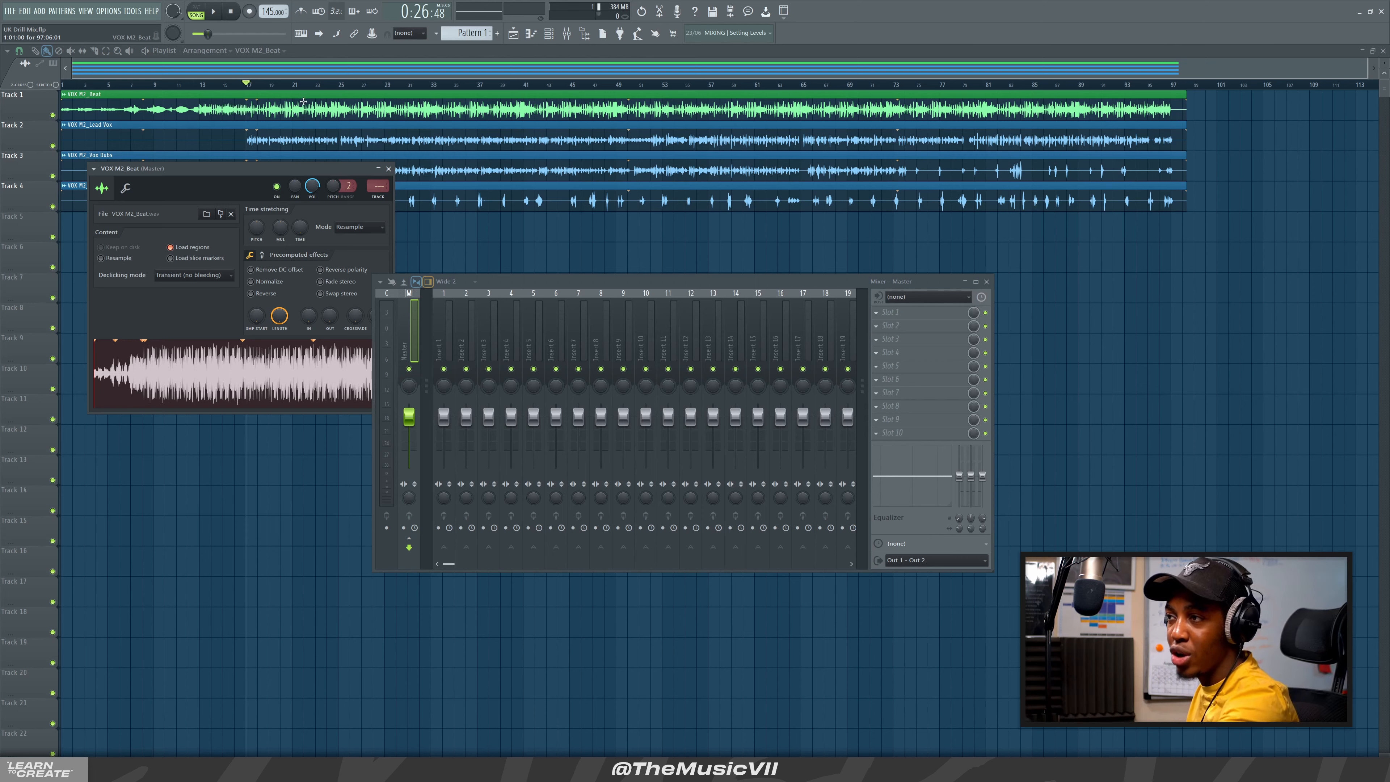
left_click(381, 199)
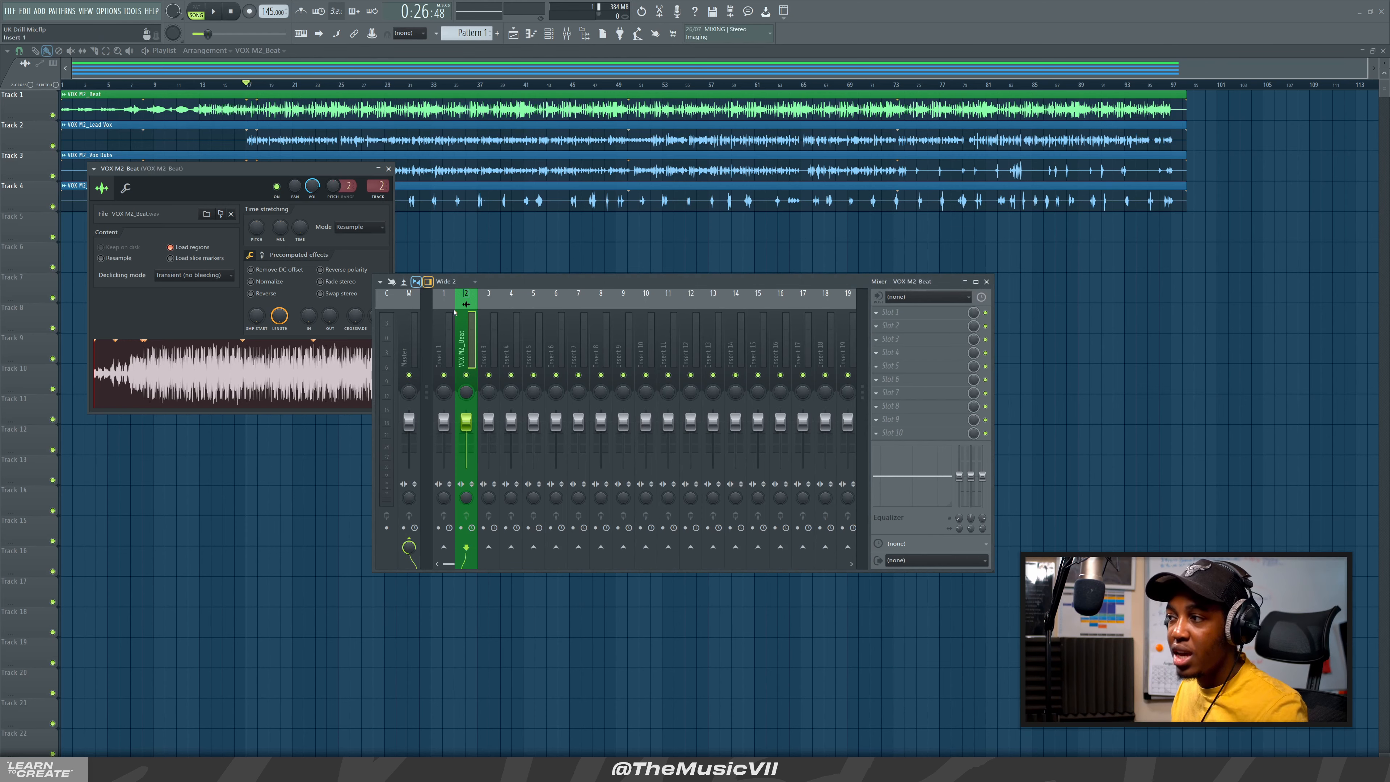
Close the beat channel's settings and show the Unsorted group in the channel rack to check the Sampler channel's mixer track assignment
left_click(388, 167)
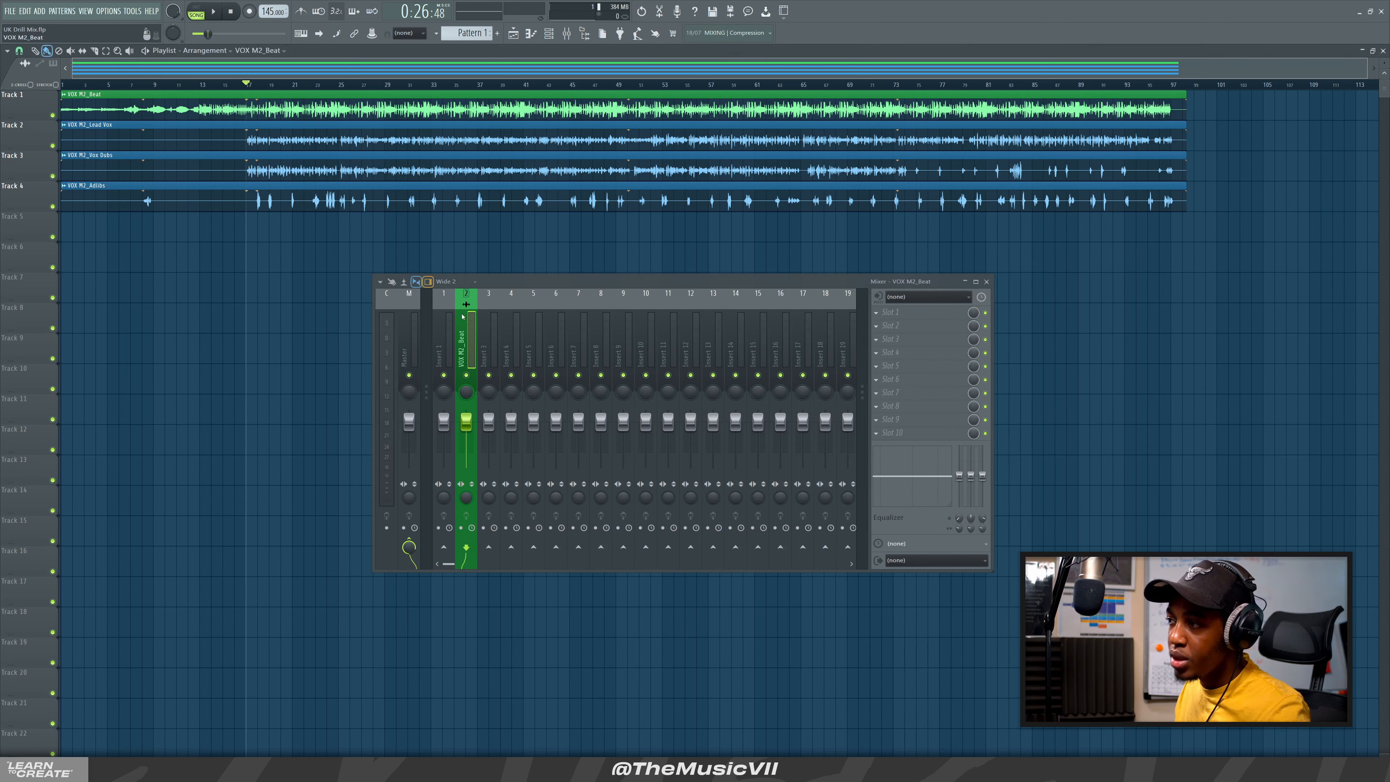
left_click(445, 329)
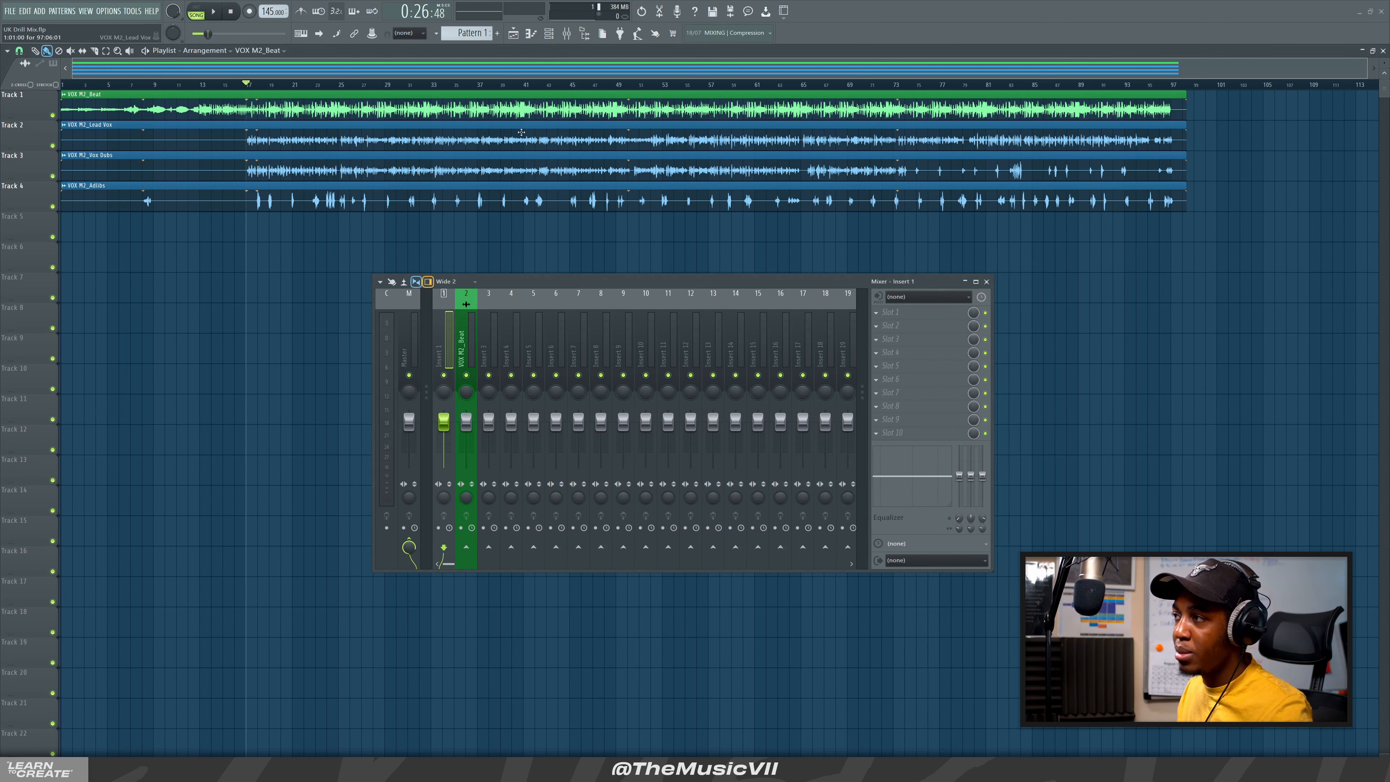
left_click(550, 36)
left_click(186, 364)
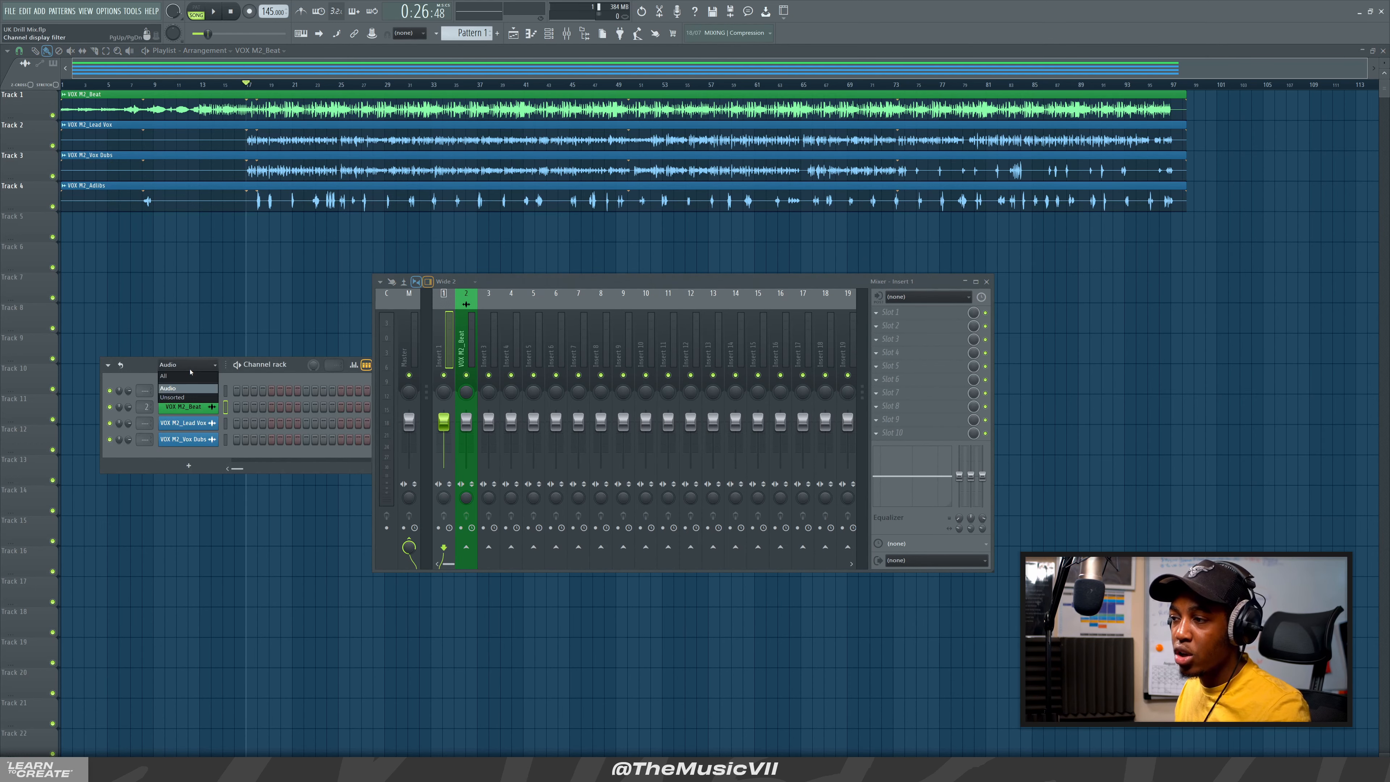
left_click(190, 403)
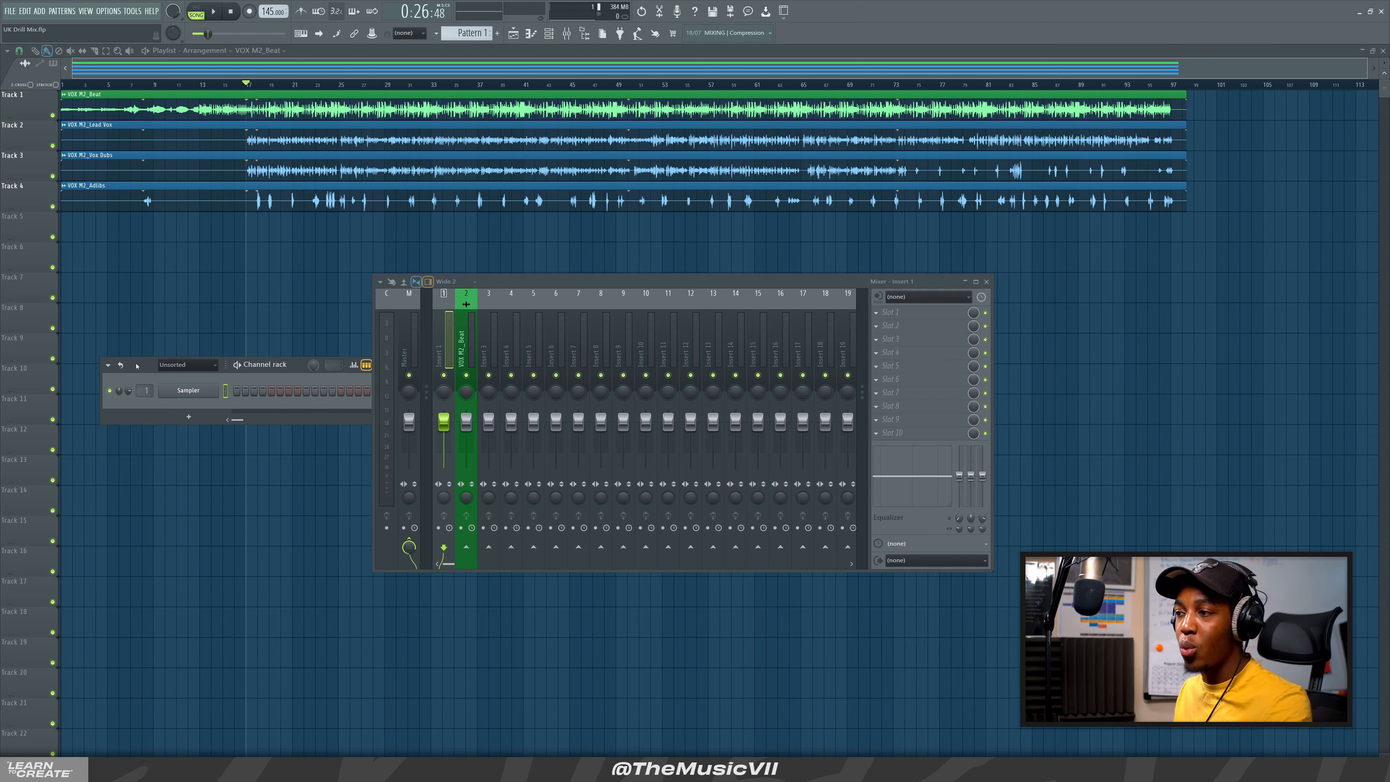
left_click(144, 391)
left_click(167, 399)
left_click_drag(252, 367, 142, 390)
left_click(268, 388)
Move the VOX M2_Beat mixer track to insert 1 and route the VOX M2_Lead Vox channel to mixer track 2
left_click(465, 350)
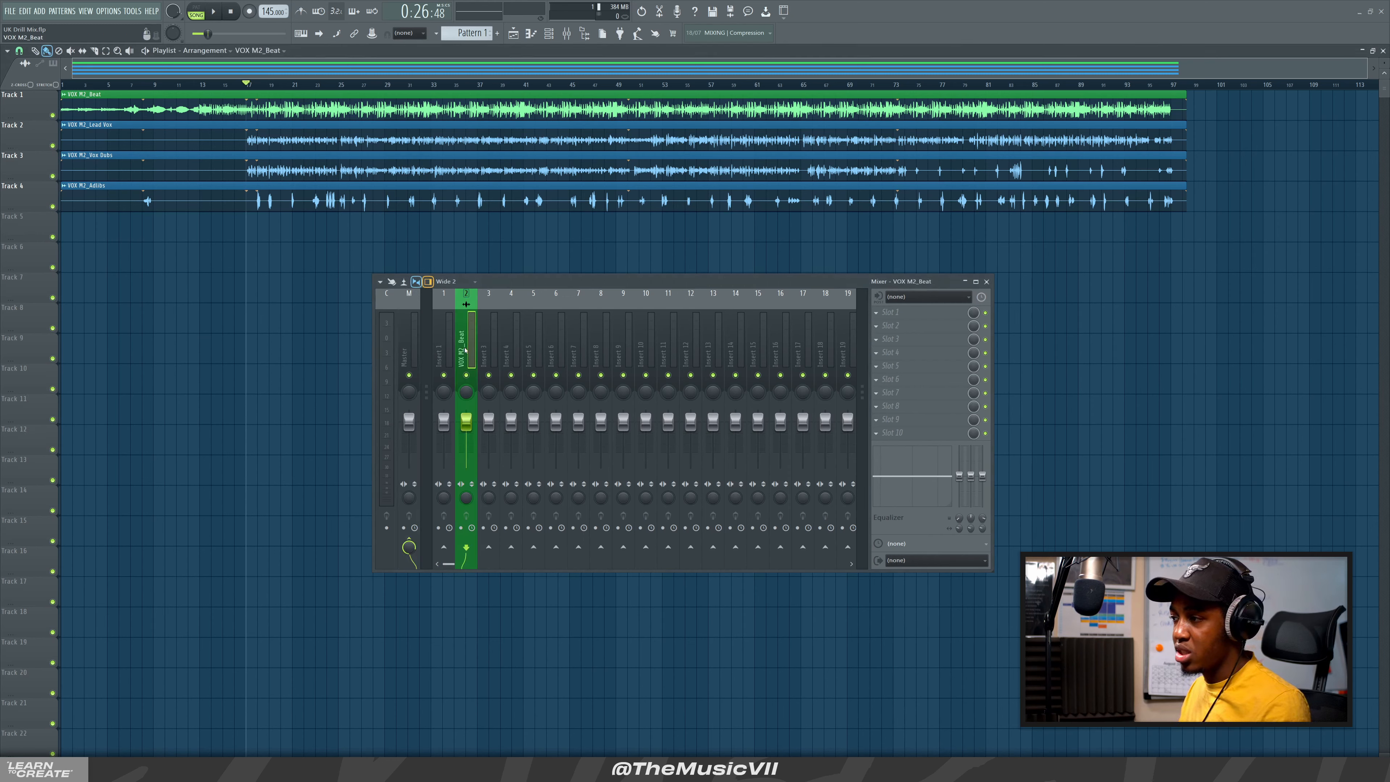
key("alt+Left")
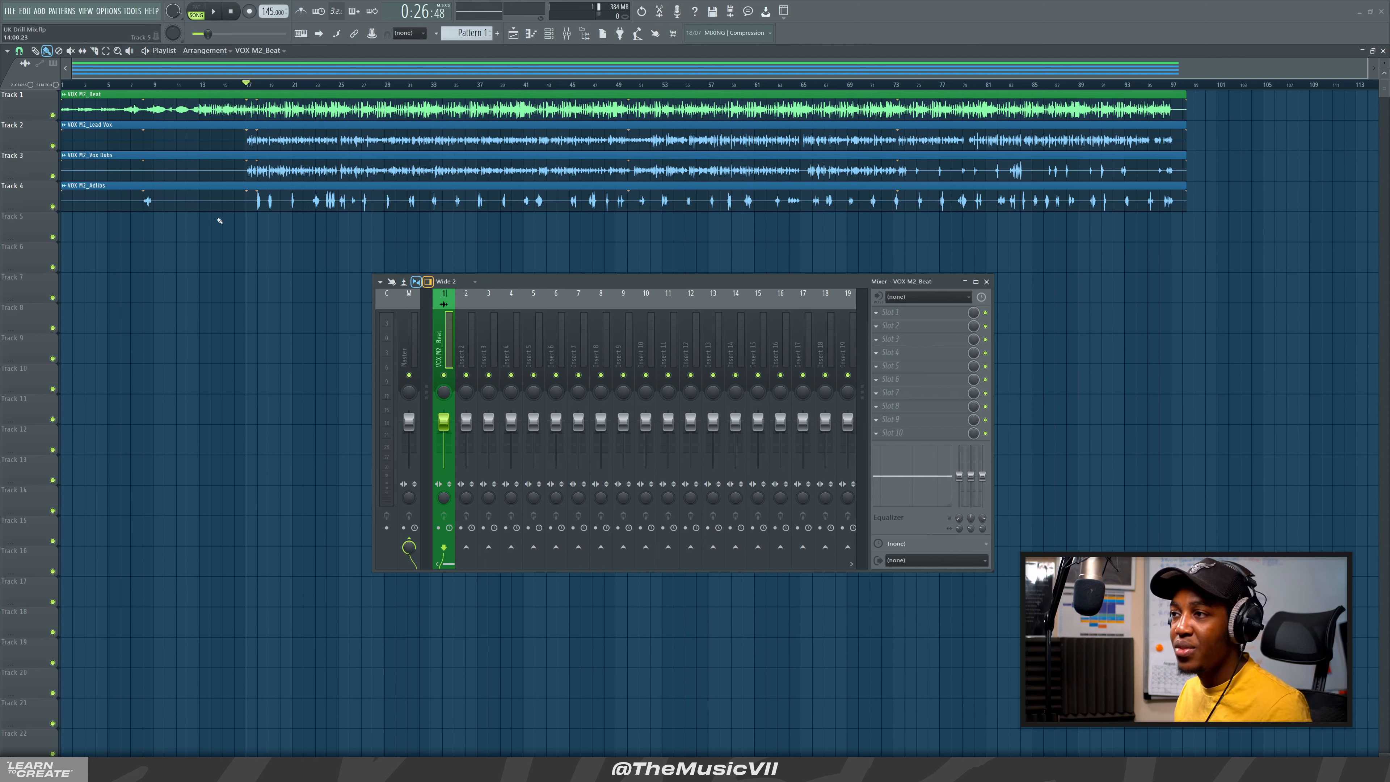
double_click(263, 135)
scroll(396, 204, "up", 2)
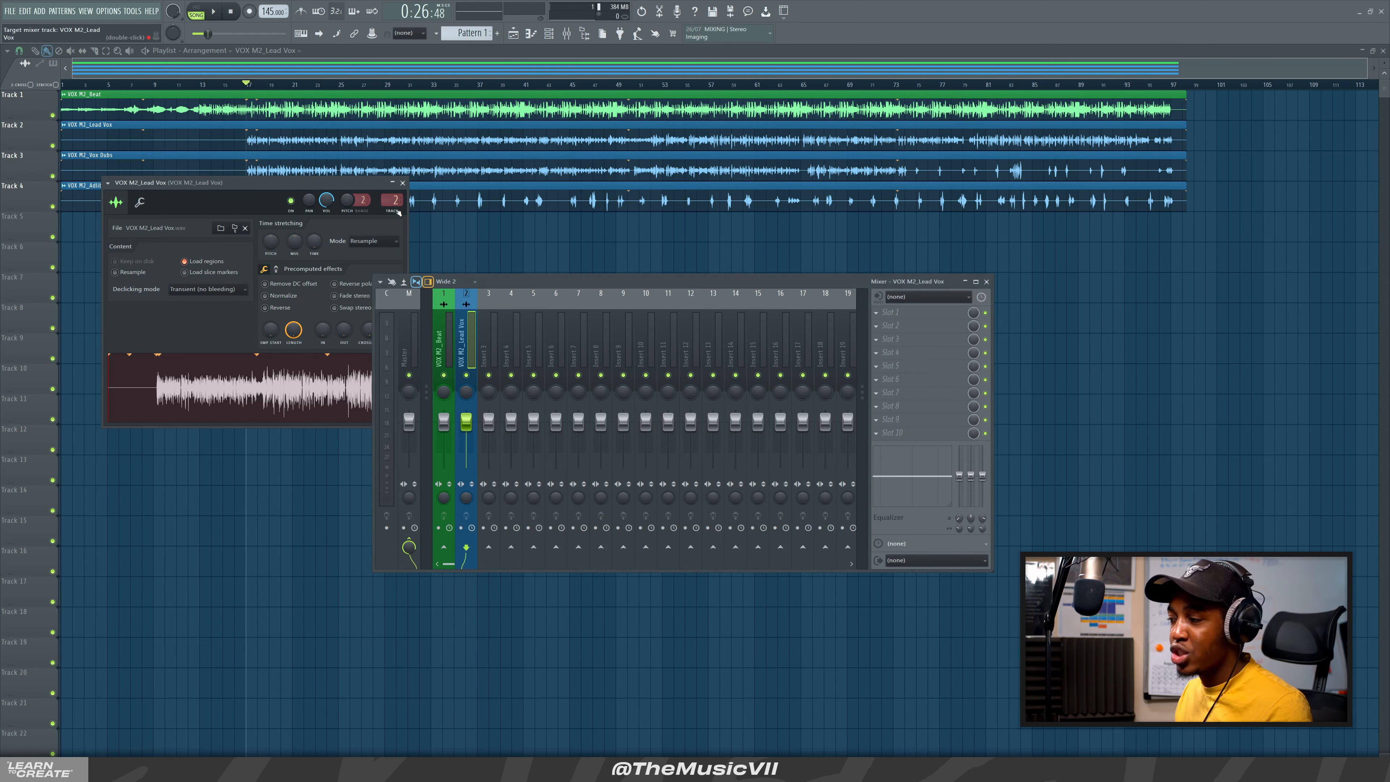
left_click(403, 183)
Route the VOX M2_Vox Dubs channel to mixer track 3 and the VOX M2_Adlibs channel to mixer track 4
double_click(312, 156)
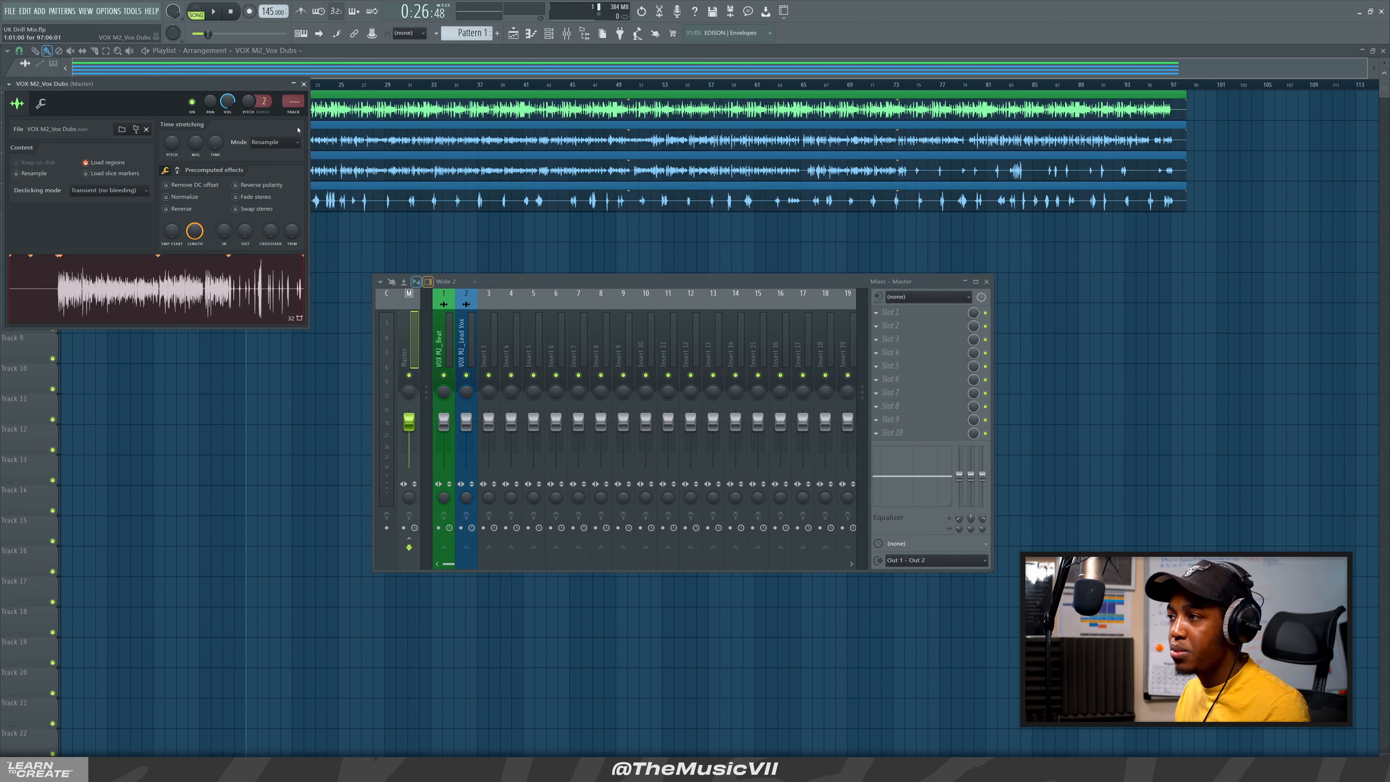
scroll(293, 100, "up", 3)
left_click(304, 84)
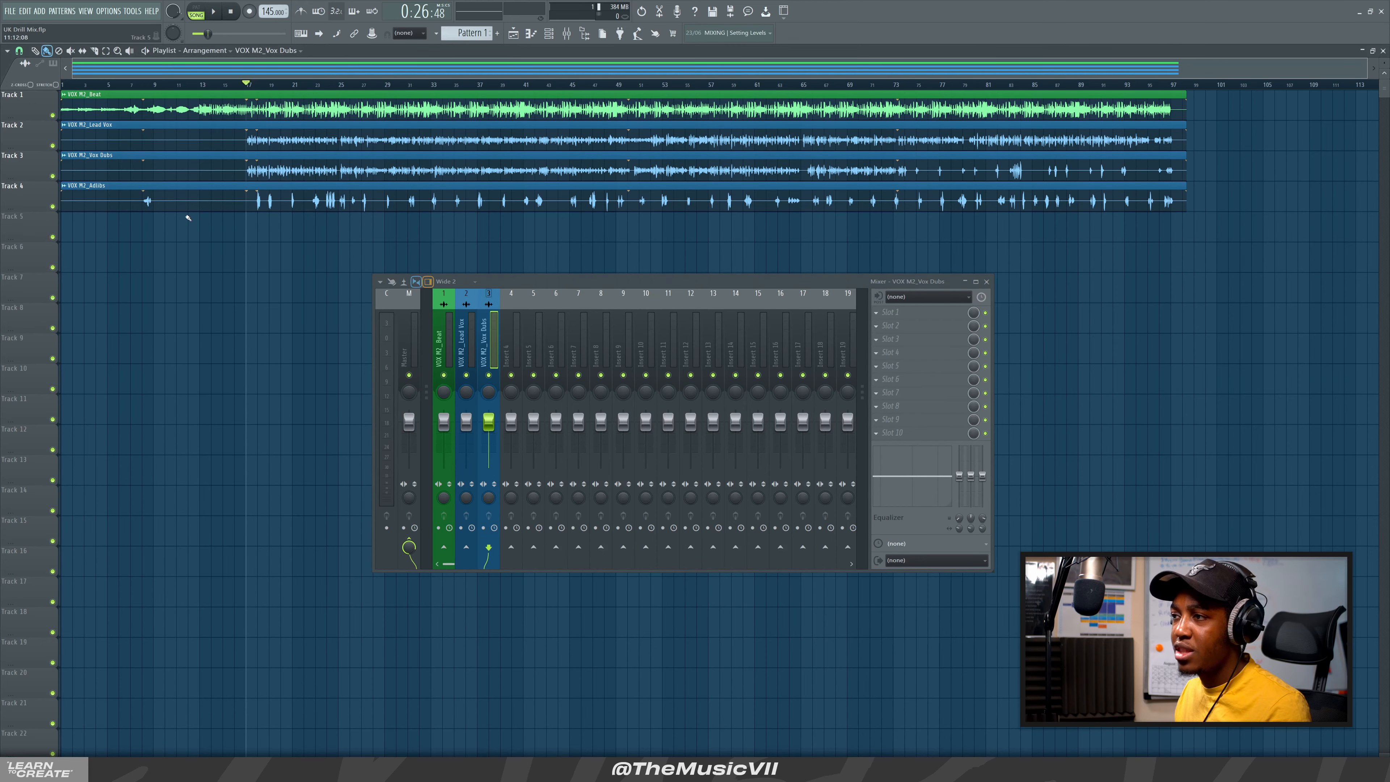
double_click(189, 199)
key("ctrl+l")
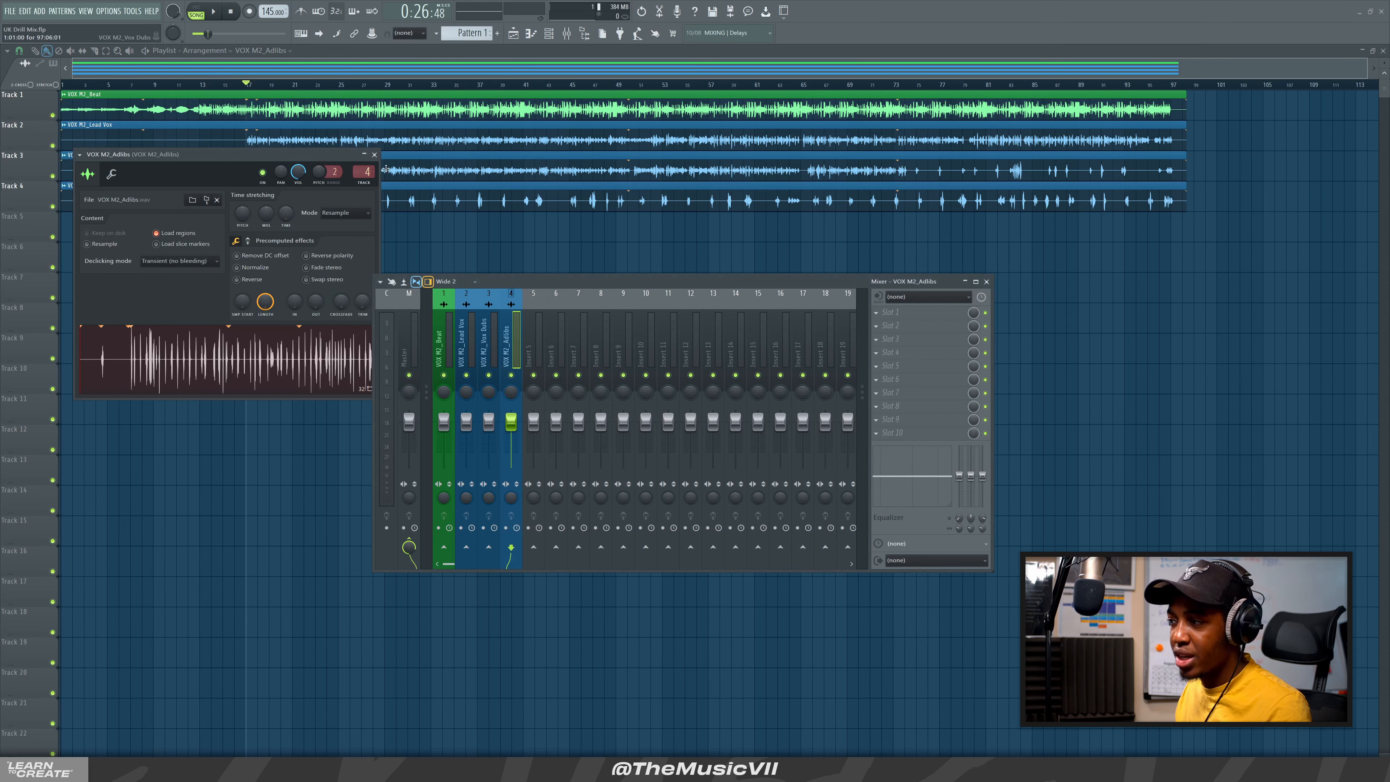
left_click(375, 155)
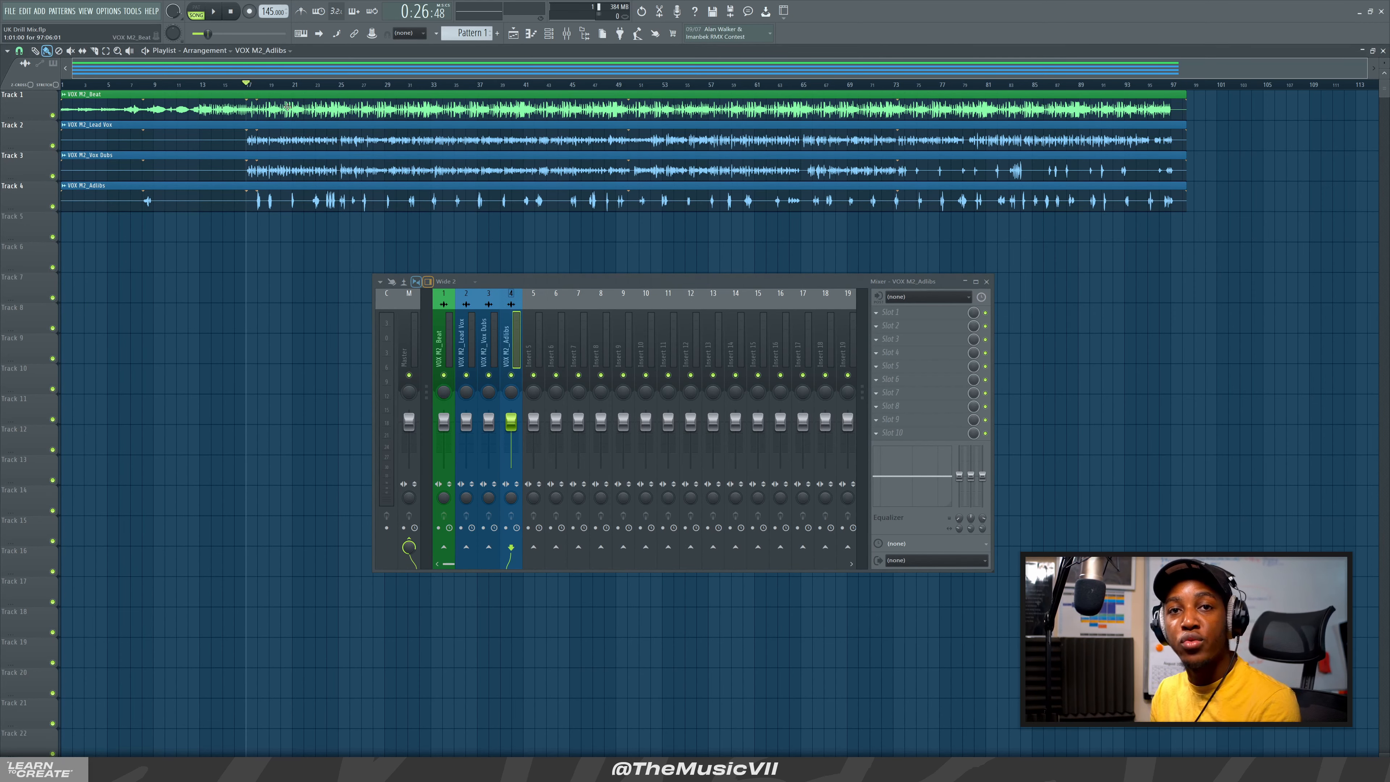
Play a short part of the arrangement to check the signal on the routed mixer tracks
key("space")
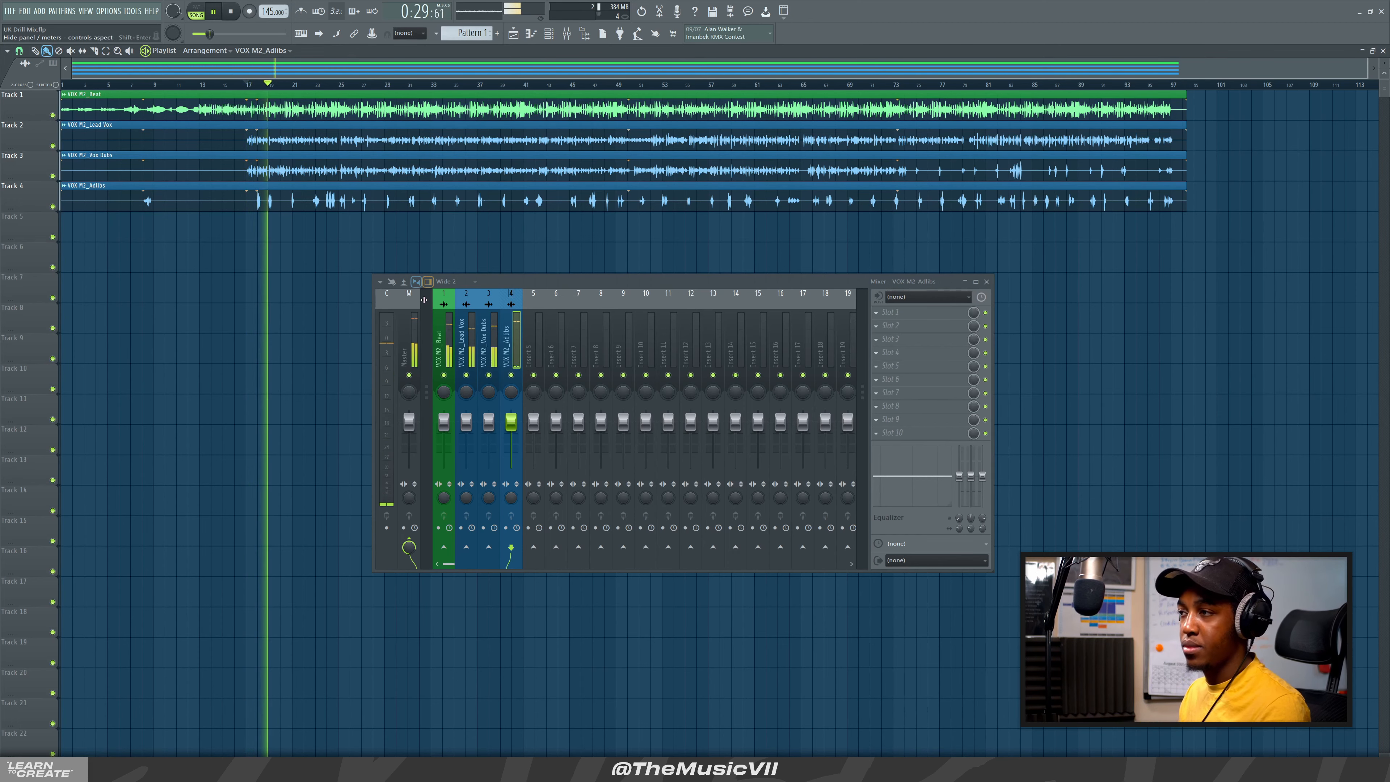
key("space")
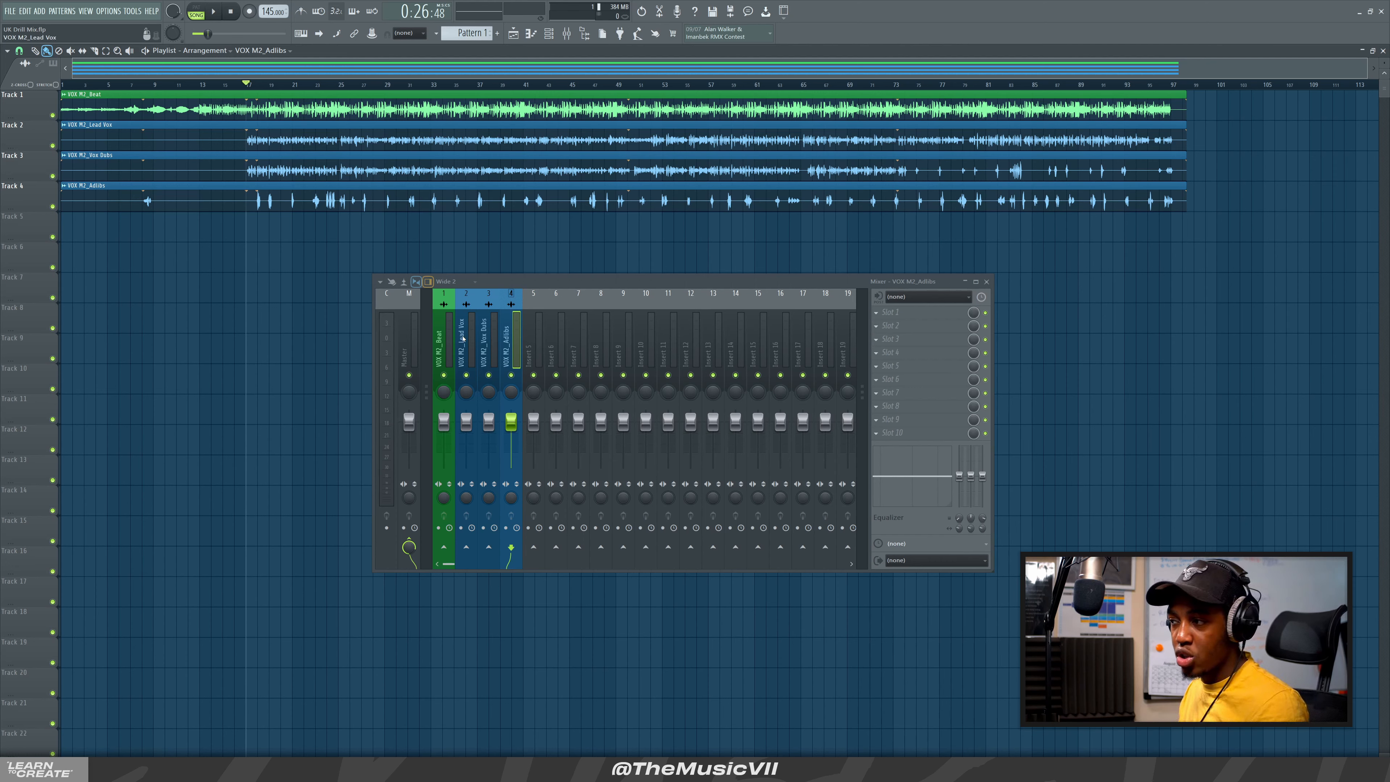
Shift the Lead Vox, Vox Dubs and Adlibs mixer tracks together to inserts 3, 4 and 5, freeing insert 2
left_click(477, 342)
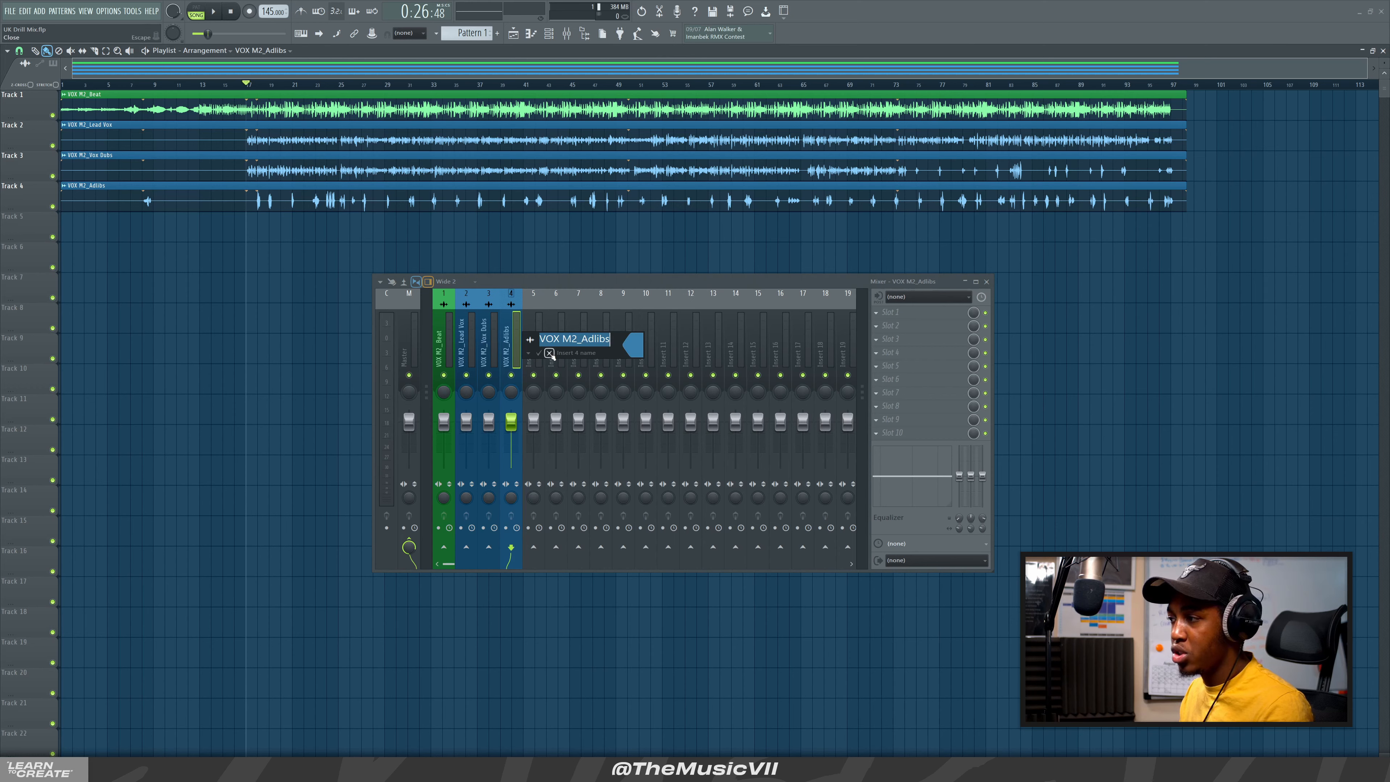
key("Caps_Lock")
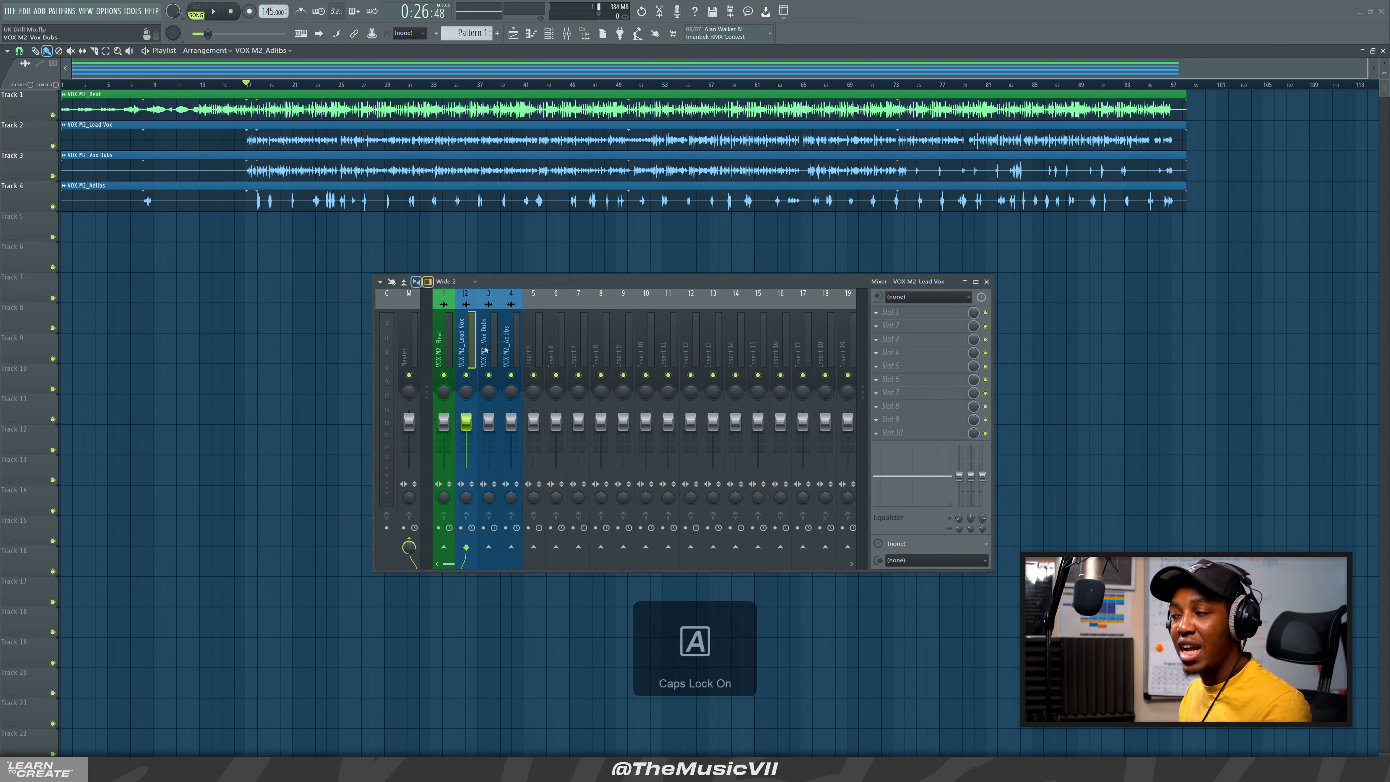
left_click(493, 343)
left_click(471, 339)
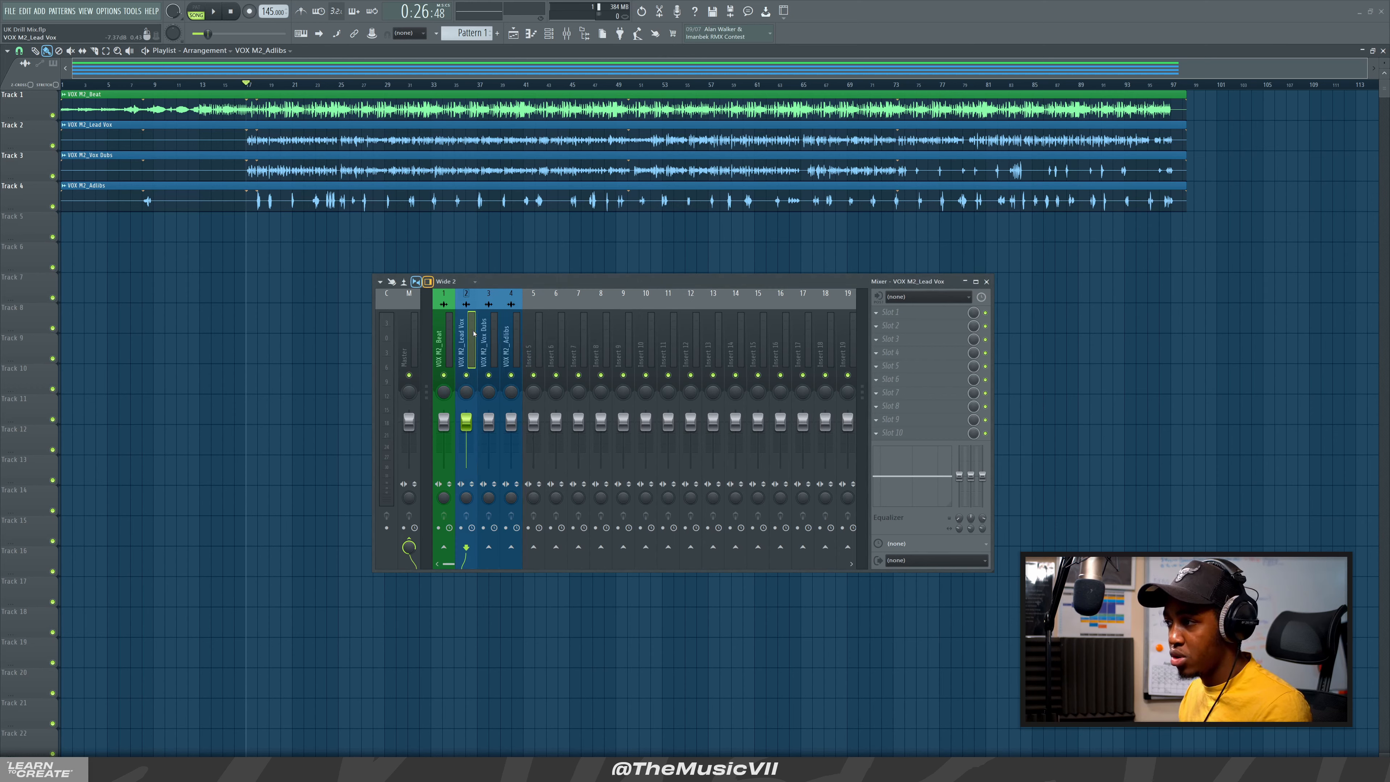
right_click(493, 339)
left_click(488, 338)
left_click(468, 336)
left_click(490, 345, "ctrl+shift")
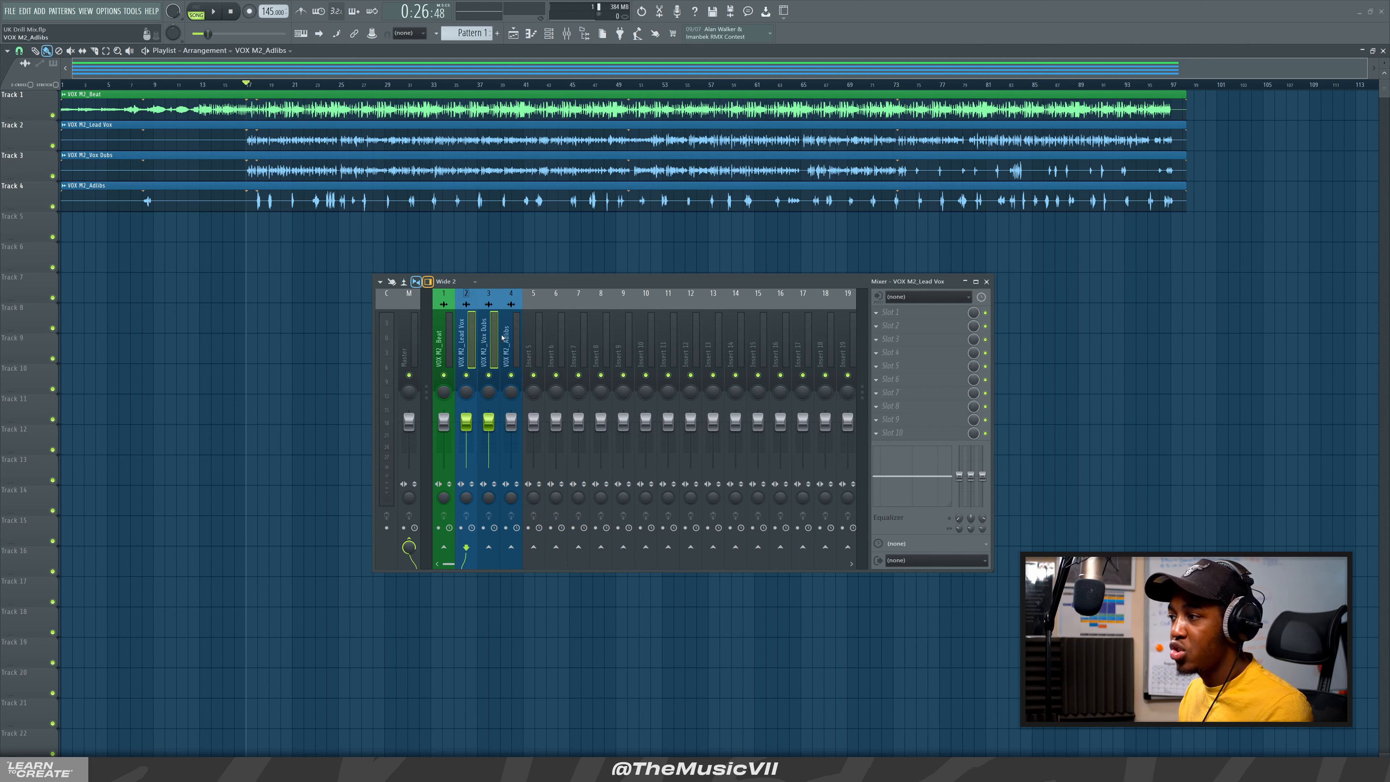
left_click(512, 350, "ctrl+shift")
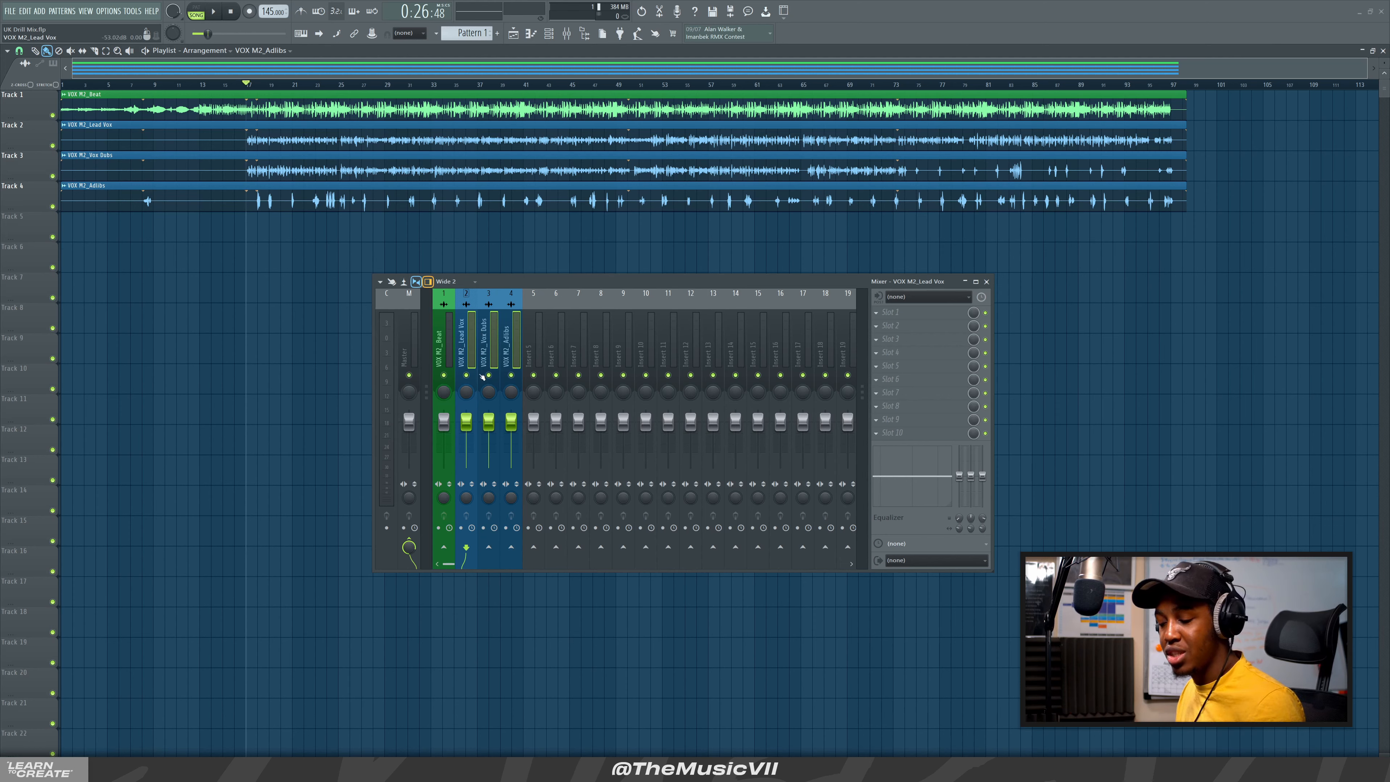
key("alt+Right")
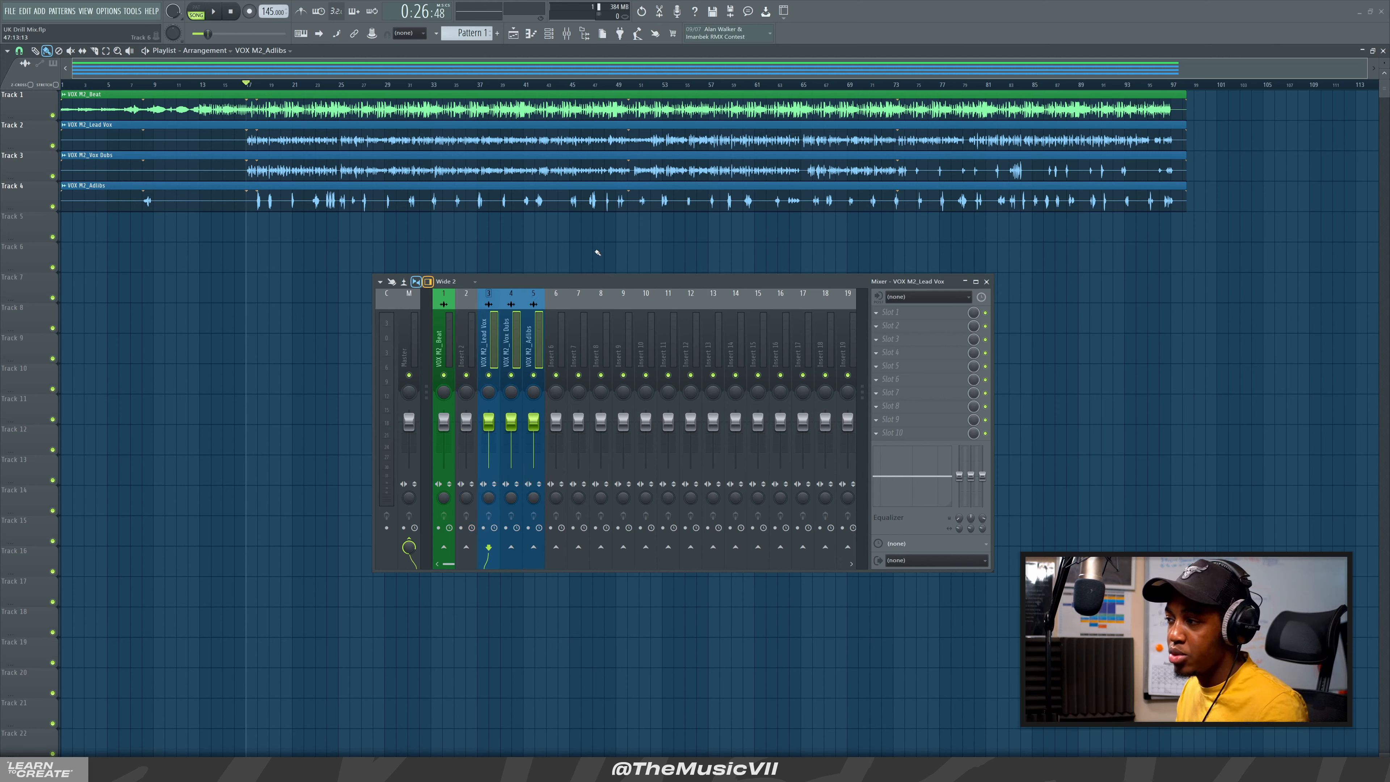
Rename the empty mixer insert 2 as "Vox Bus"
left_click(472, 332)
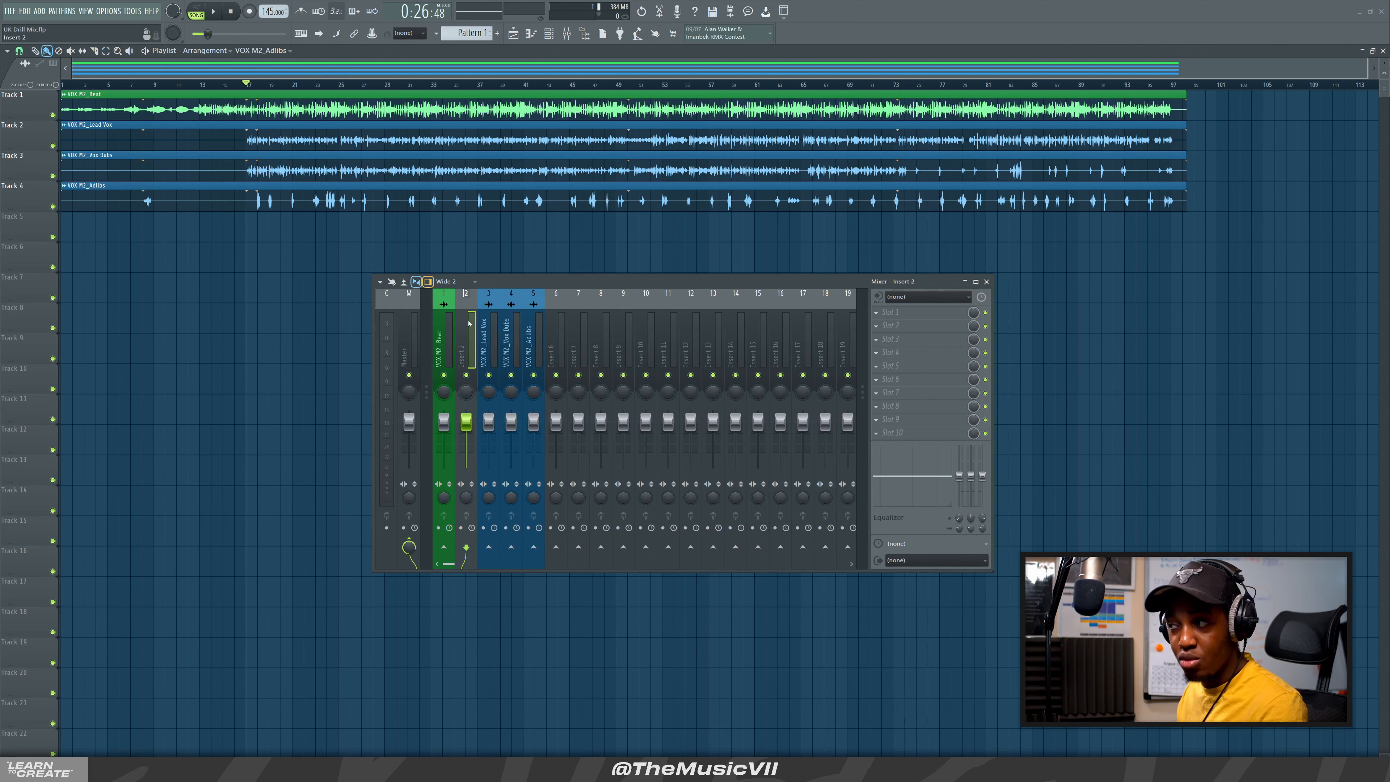
right_click(477, 291)
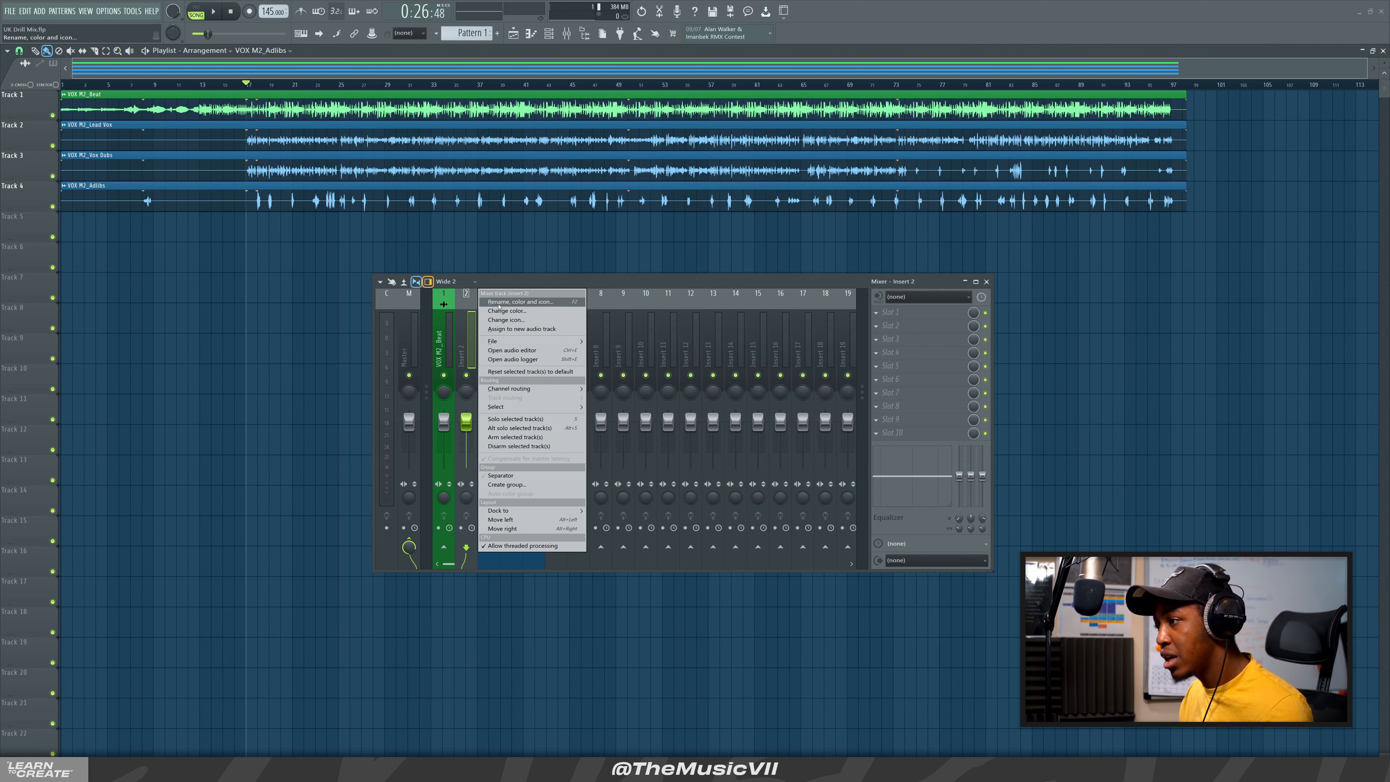
left_click(499, 302)
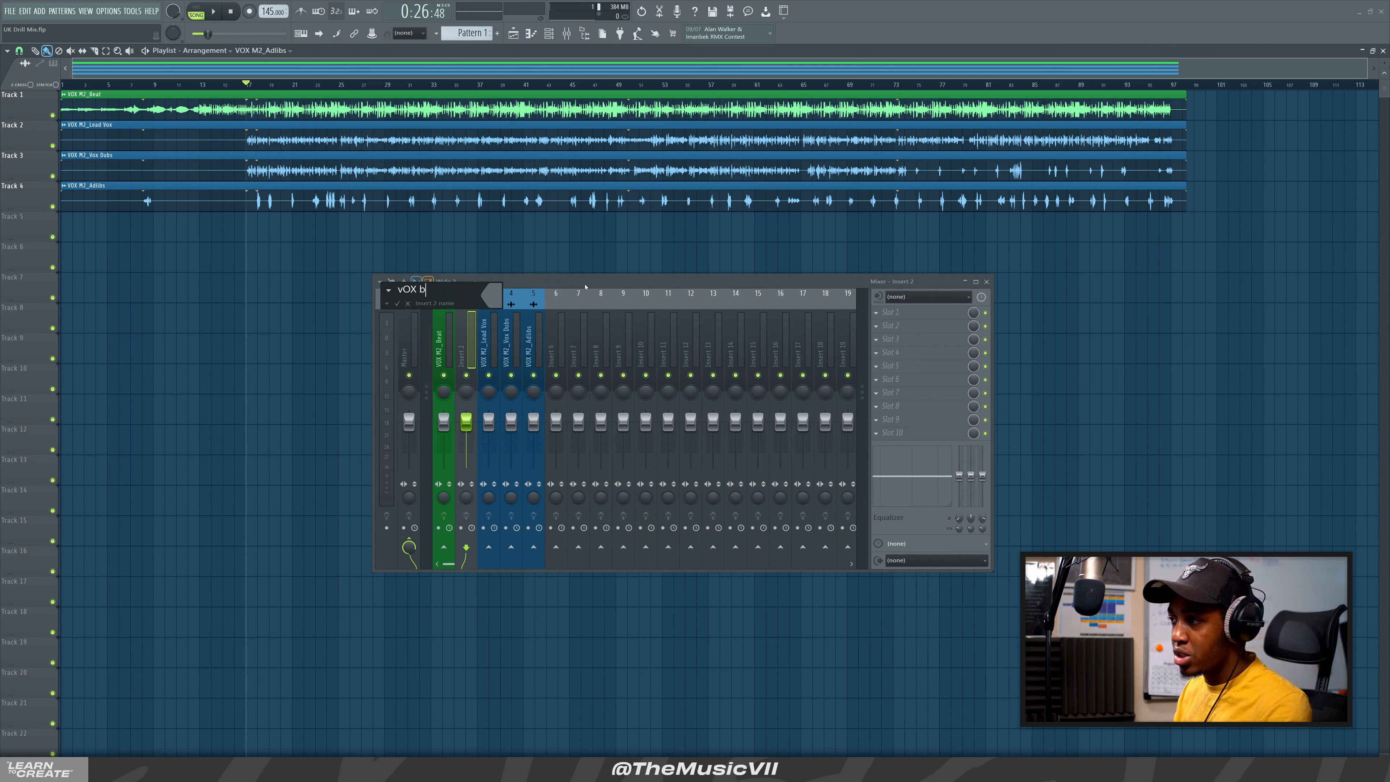
key("BackSpace")
key("BackSpace")
key("BackSpace")
key("BackSpace")
key("BackSpace")
type("VO")
key("Caps_Lock")
key("BackSpace")
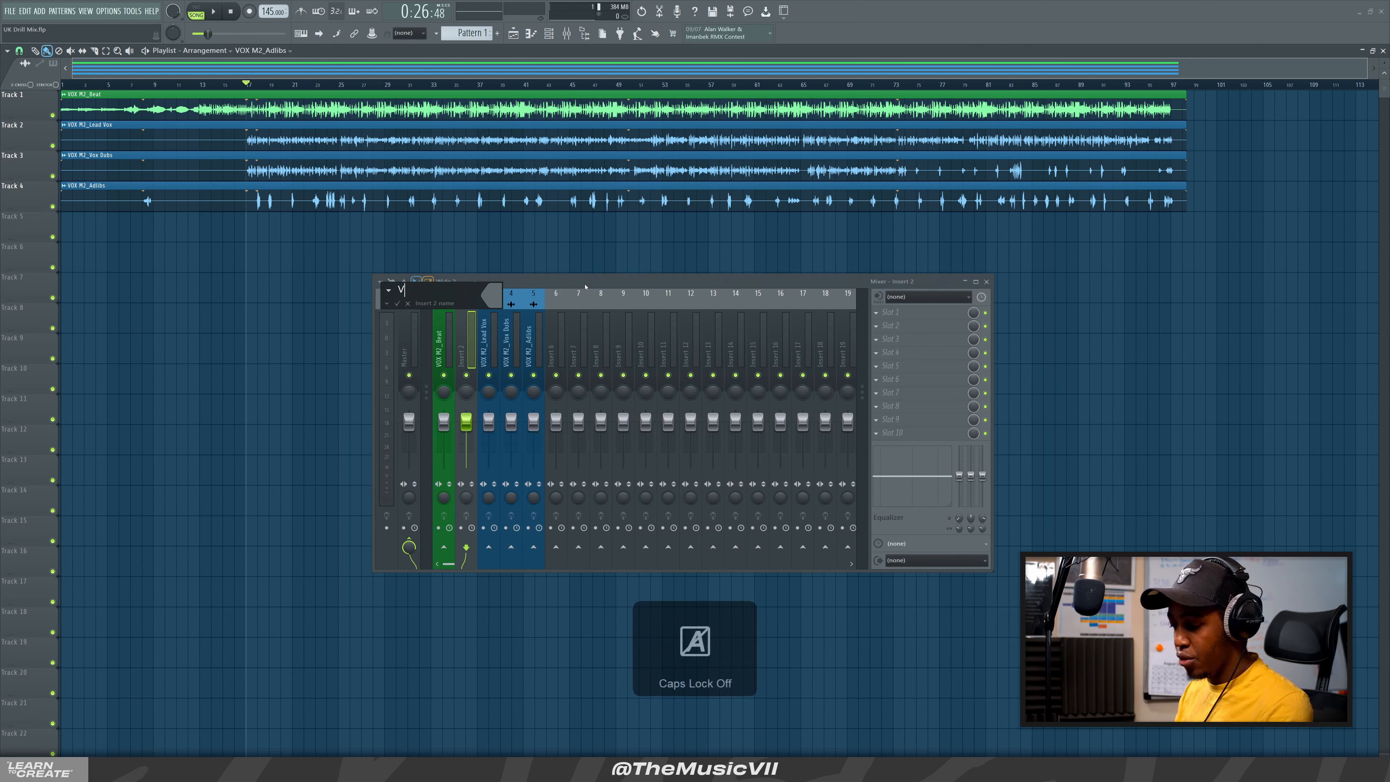
type("ox Bus")
key("Return")
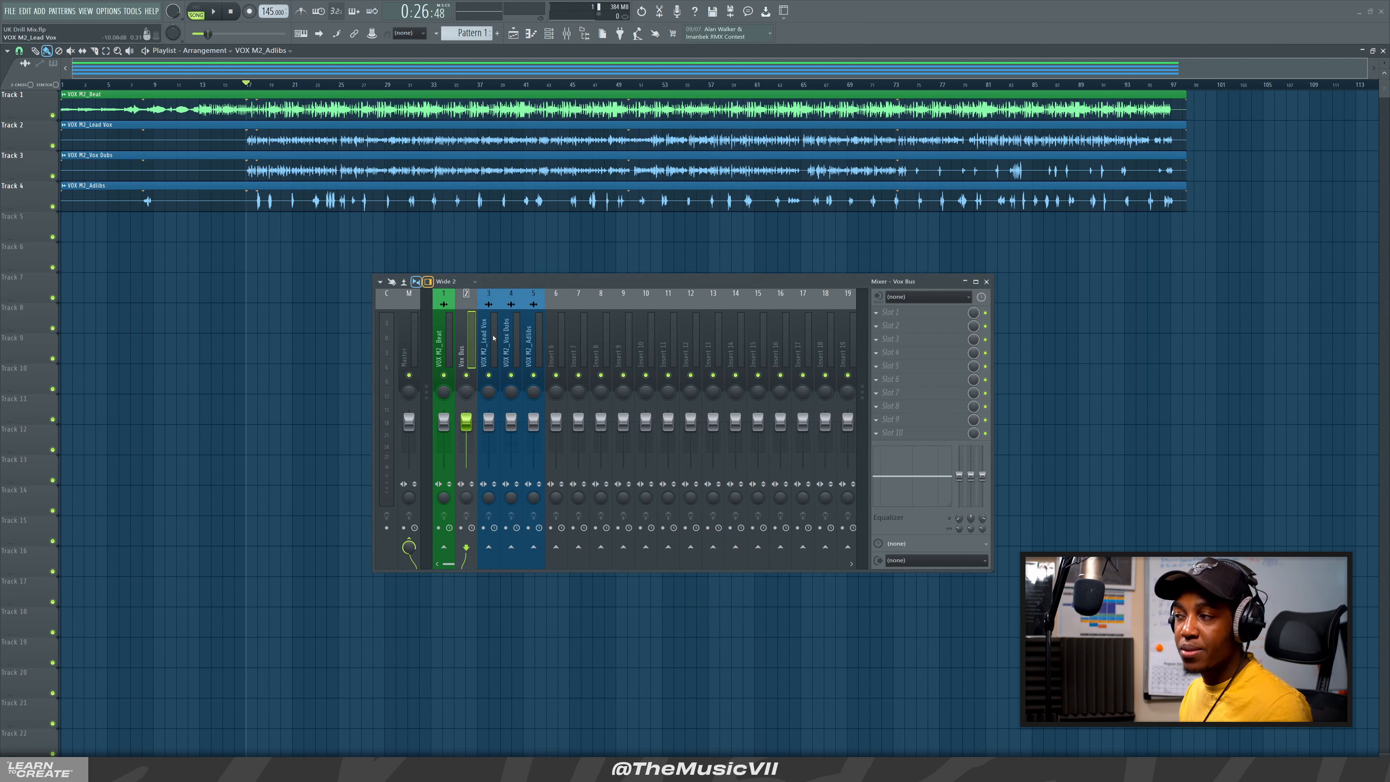
Change the Vox Bus mixer track's color to the brownish red #9F3835
right_click(480, 324)
left_click(503, 312)
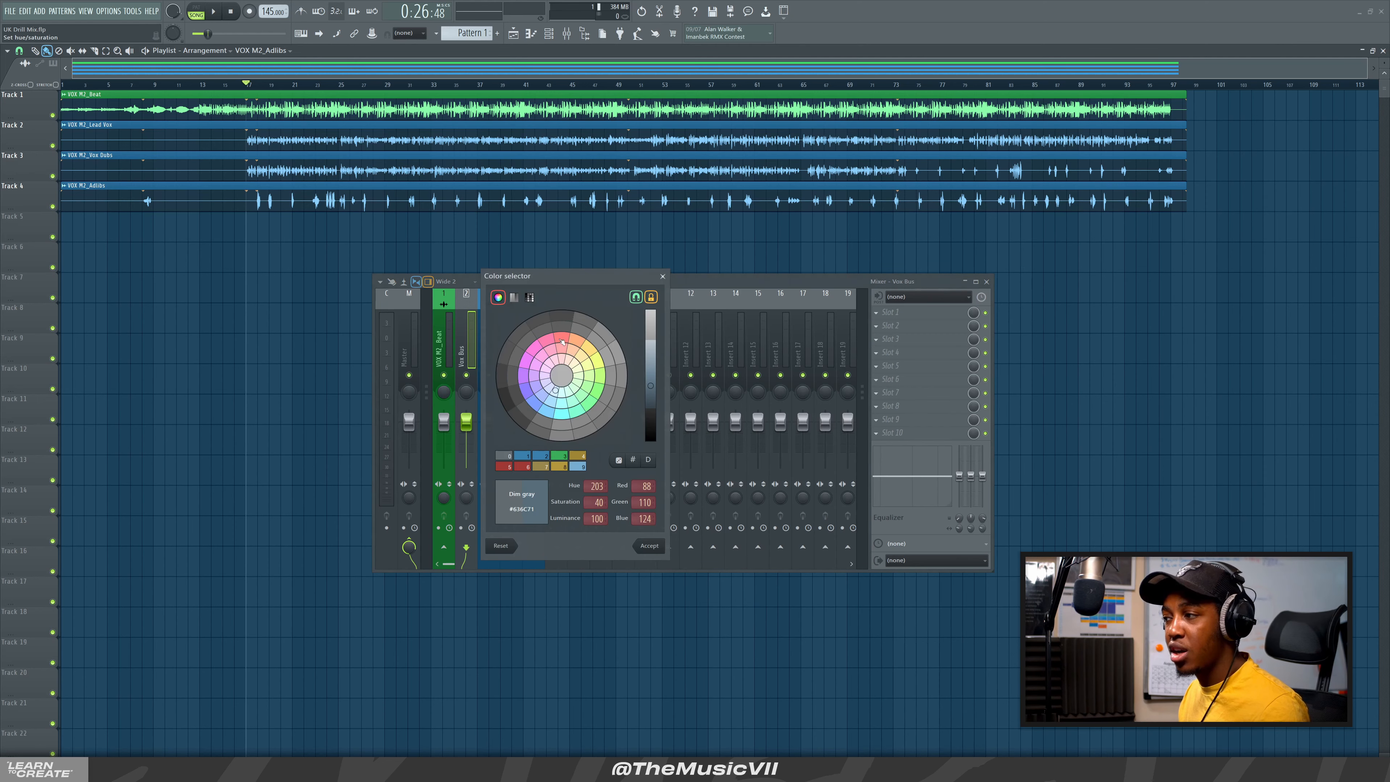
left_click(565, 338)
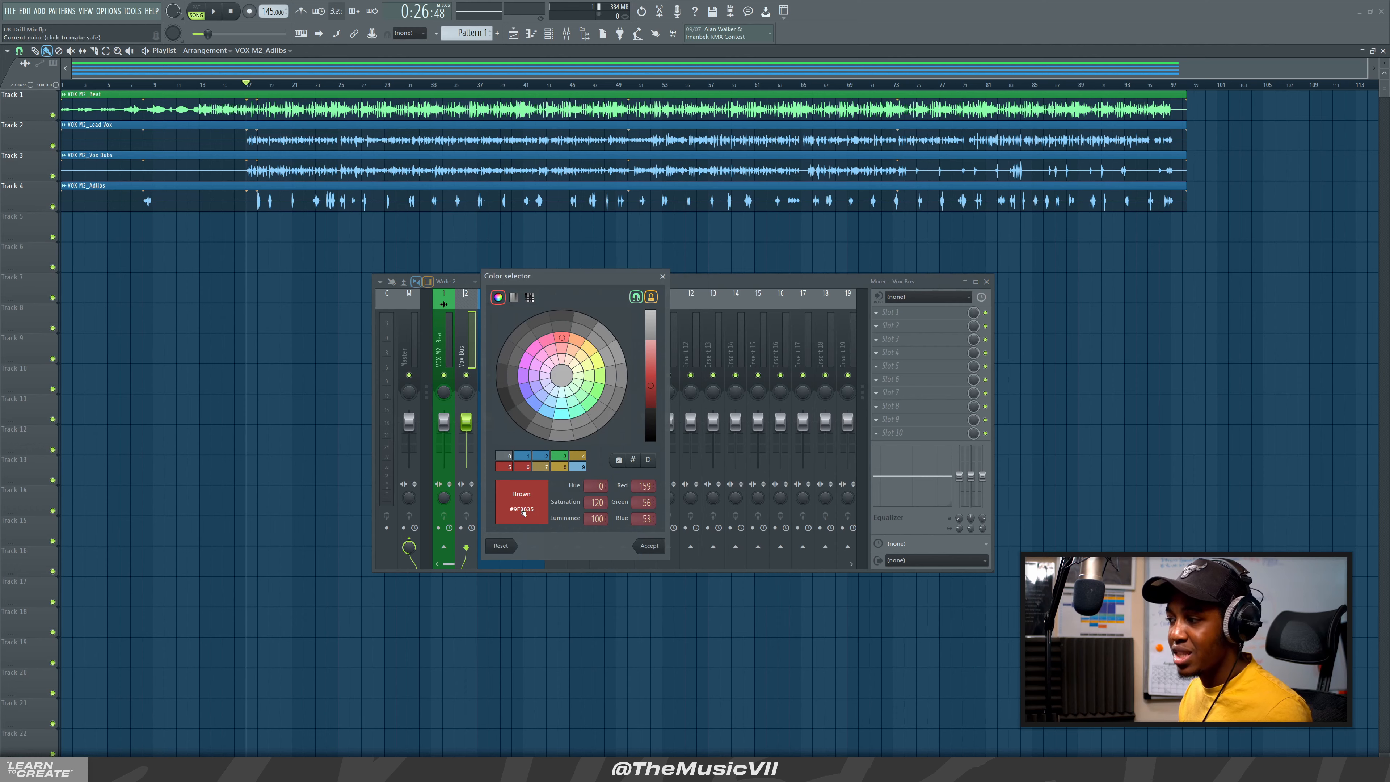
key("Return")
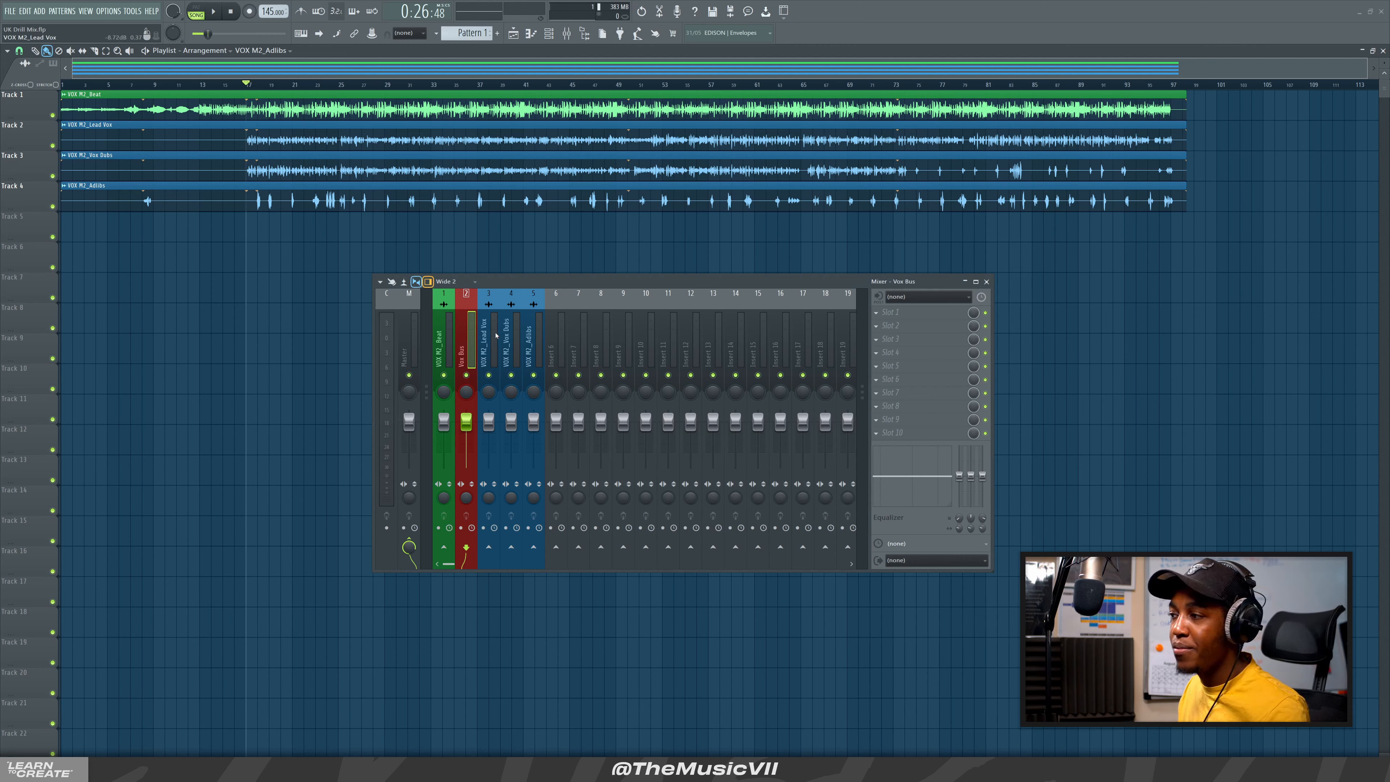
Route the Lead Vox, Vox Dubs and Adlibs mixer tracks together to the Vox Bus track only
left_click(496, 335)
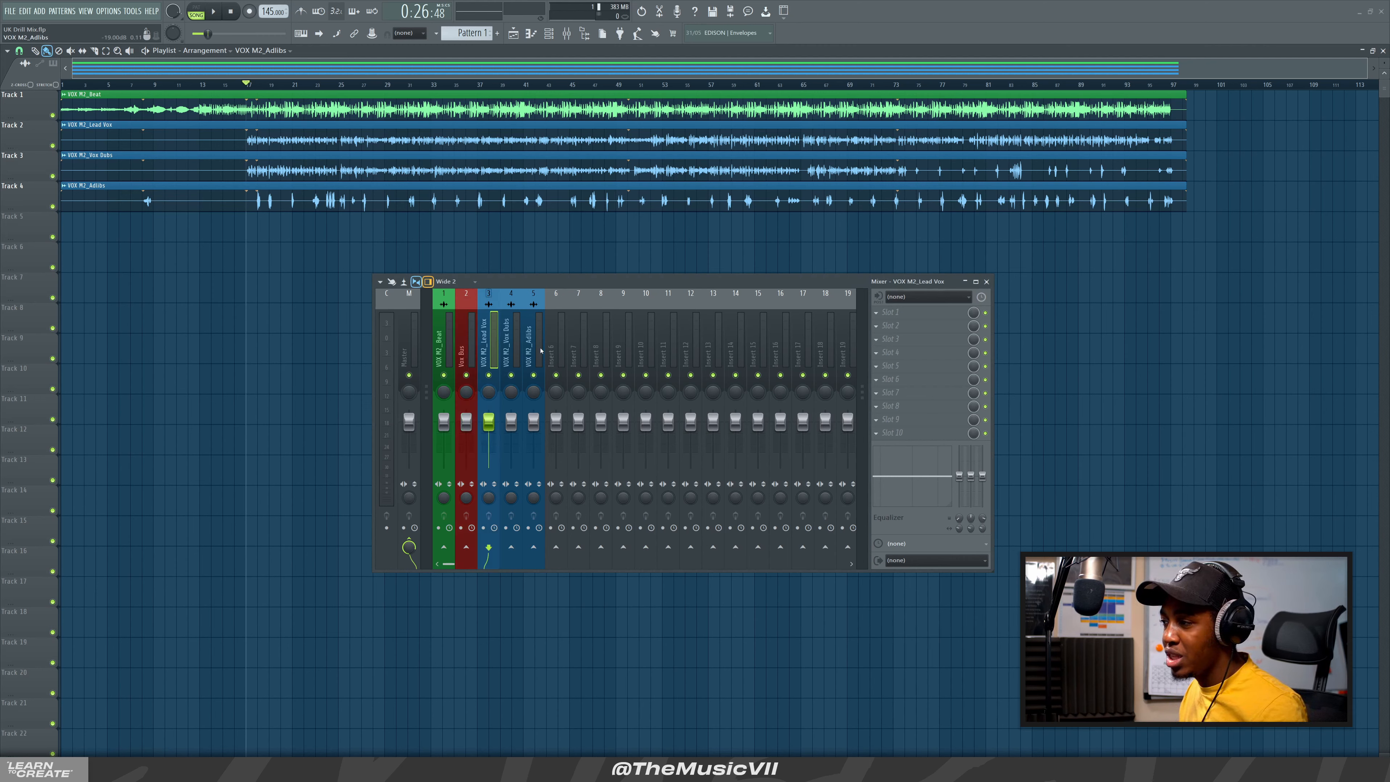
left_click(464, 349)
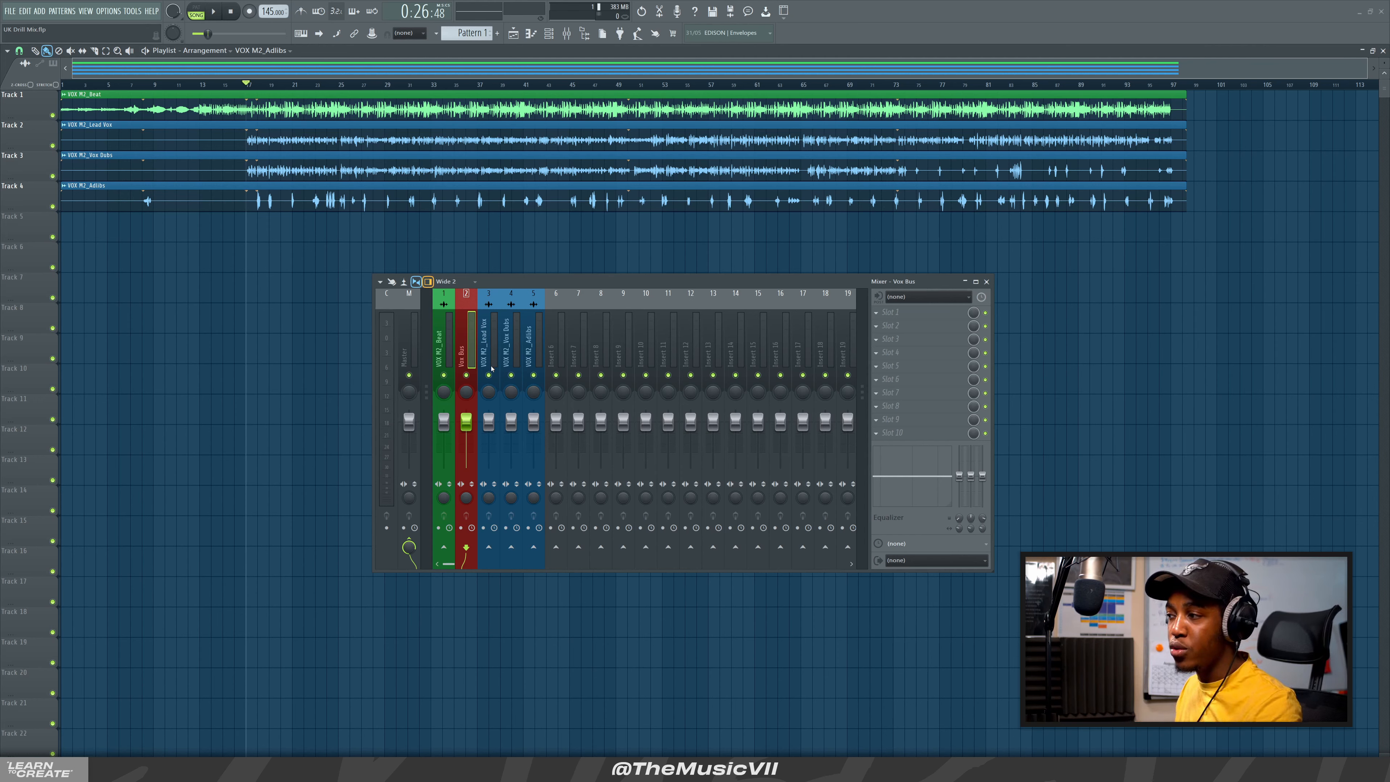
left_click(489, 340)
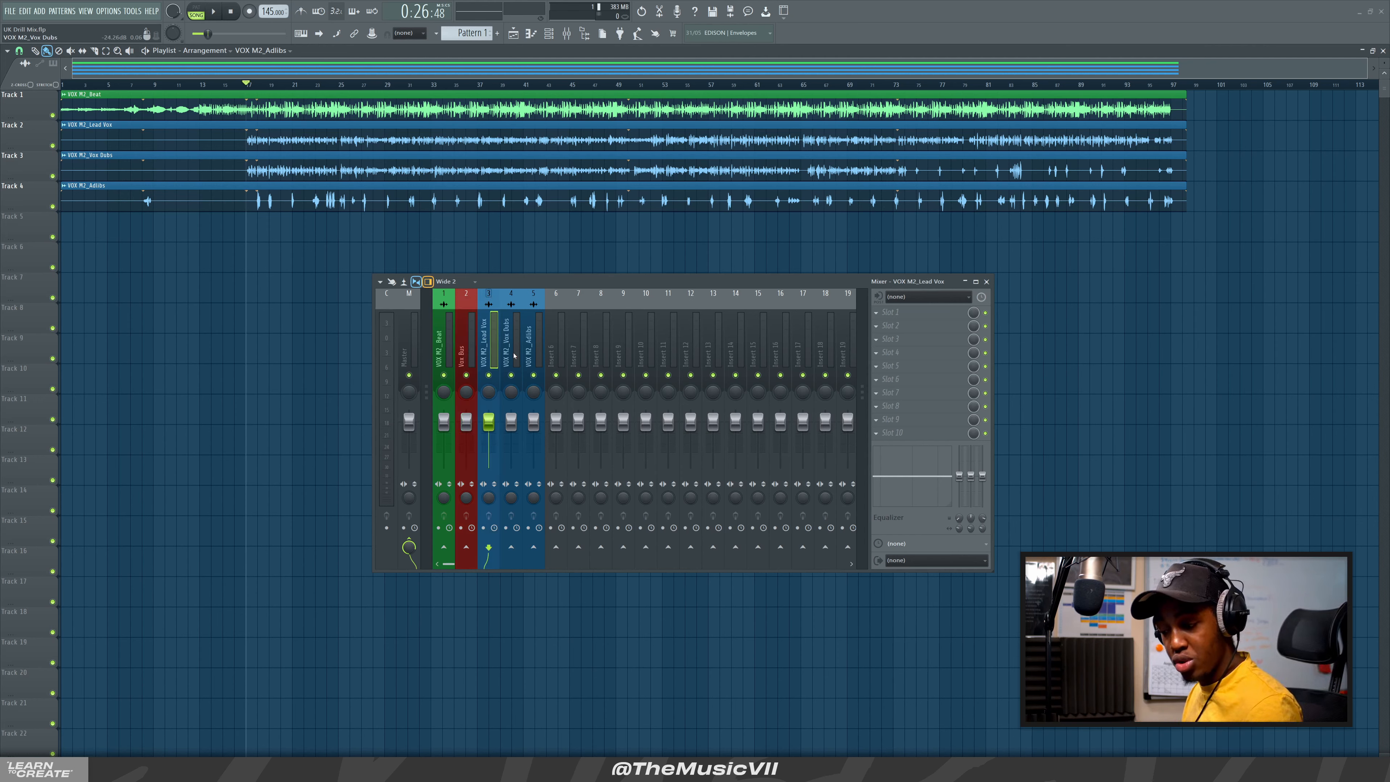
left_click(512, 338, "ctrl+shift")
left_click(529, 338, "ctrl+shift")
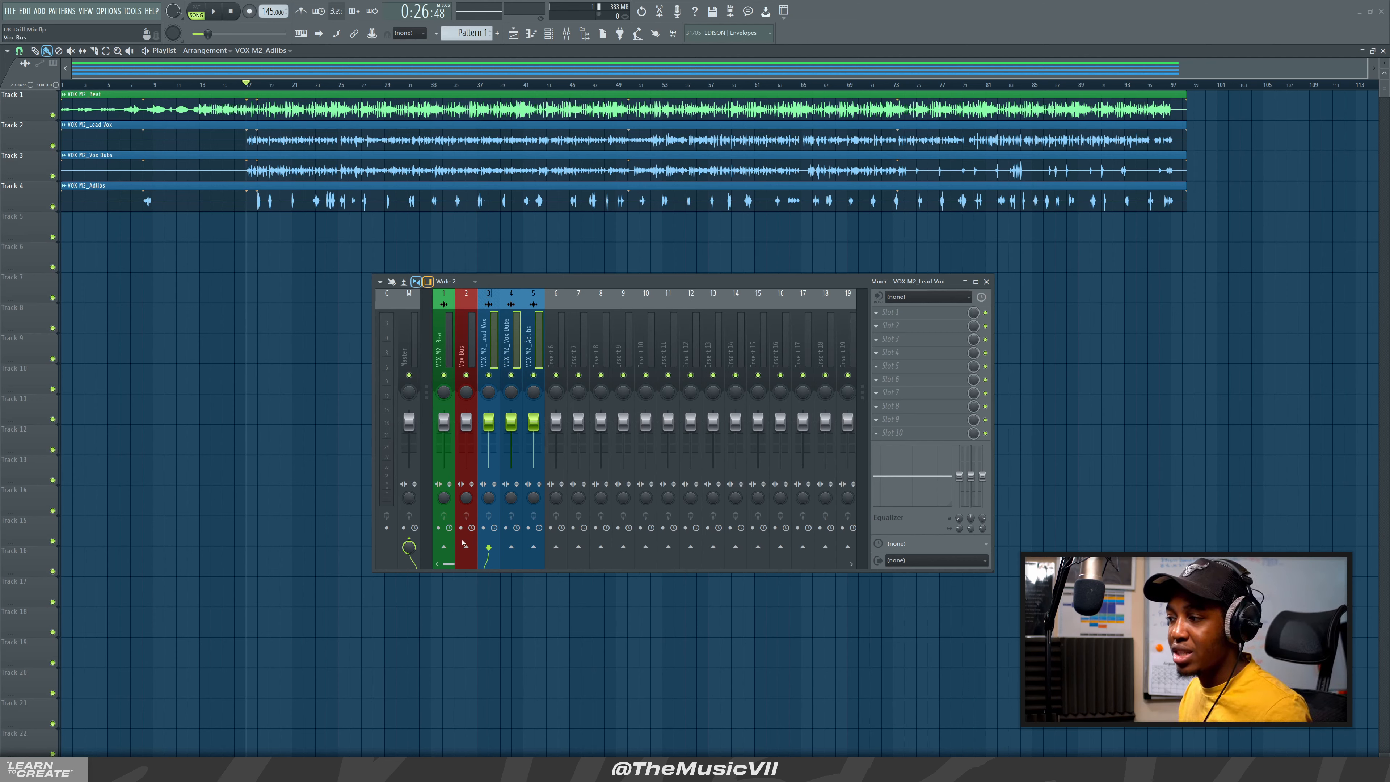
right_click(471, 548)
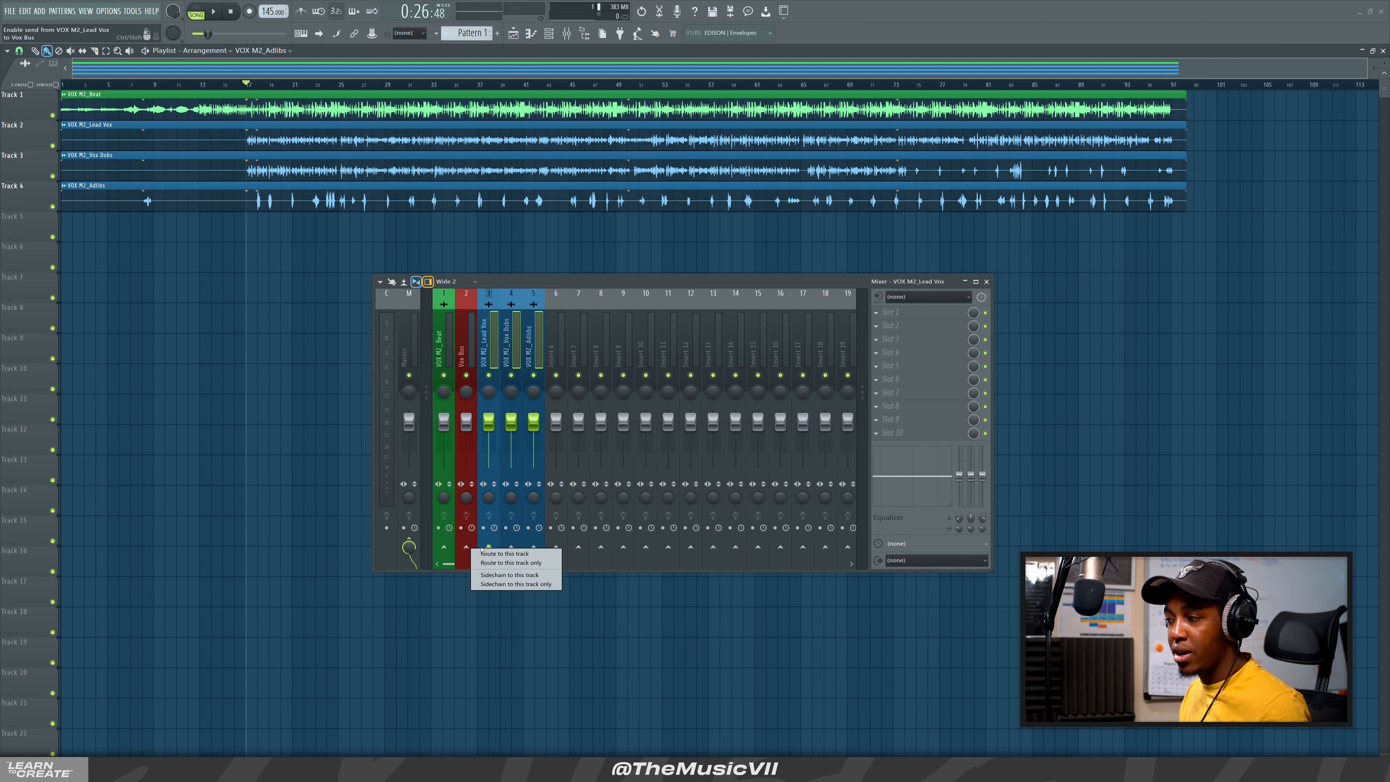
left_click(500, 563)
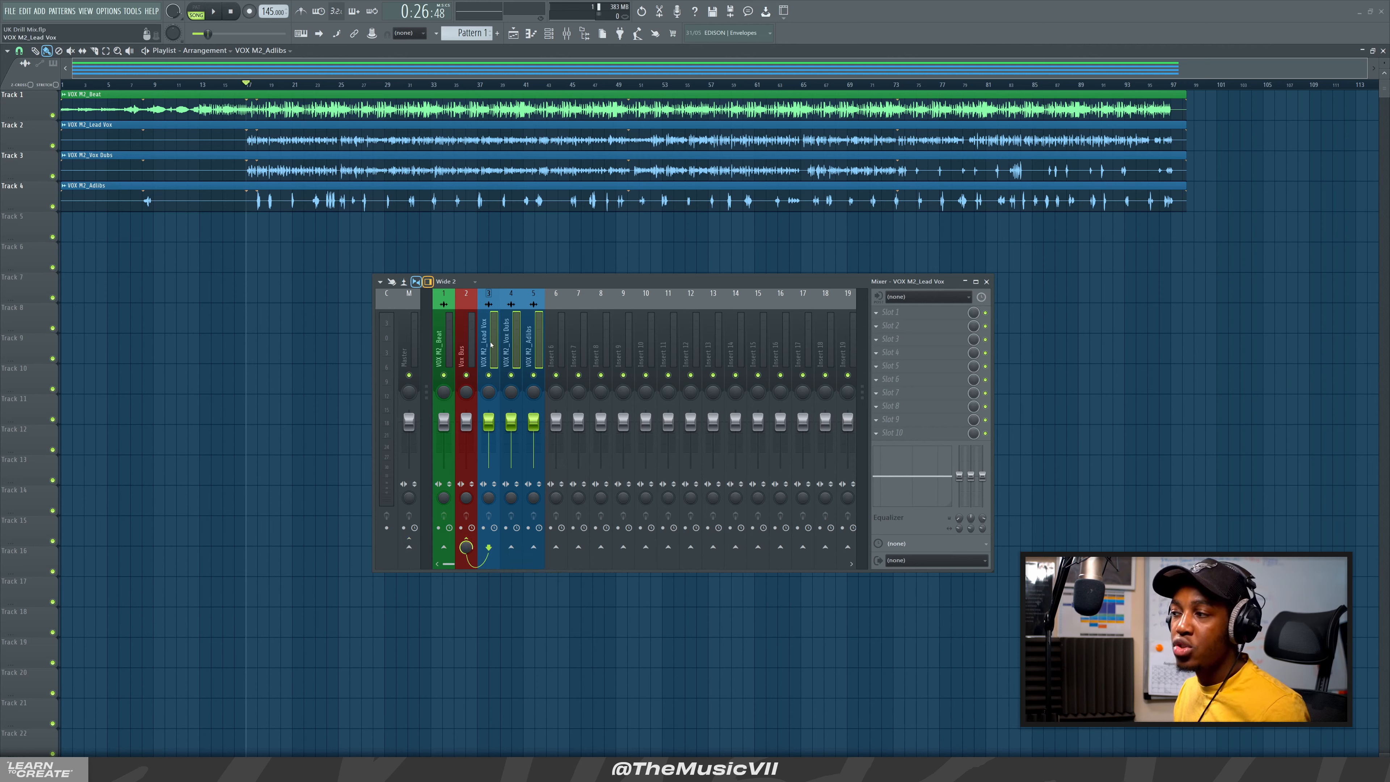
Check the routing of the Vox Bus and Vox Dubs tracks and move the mixer window slightly higher over the playlist
left_click(474, 355)
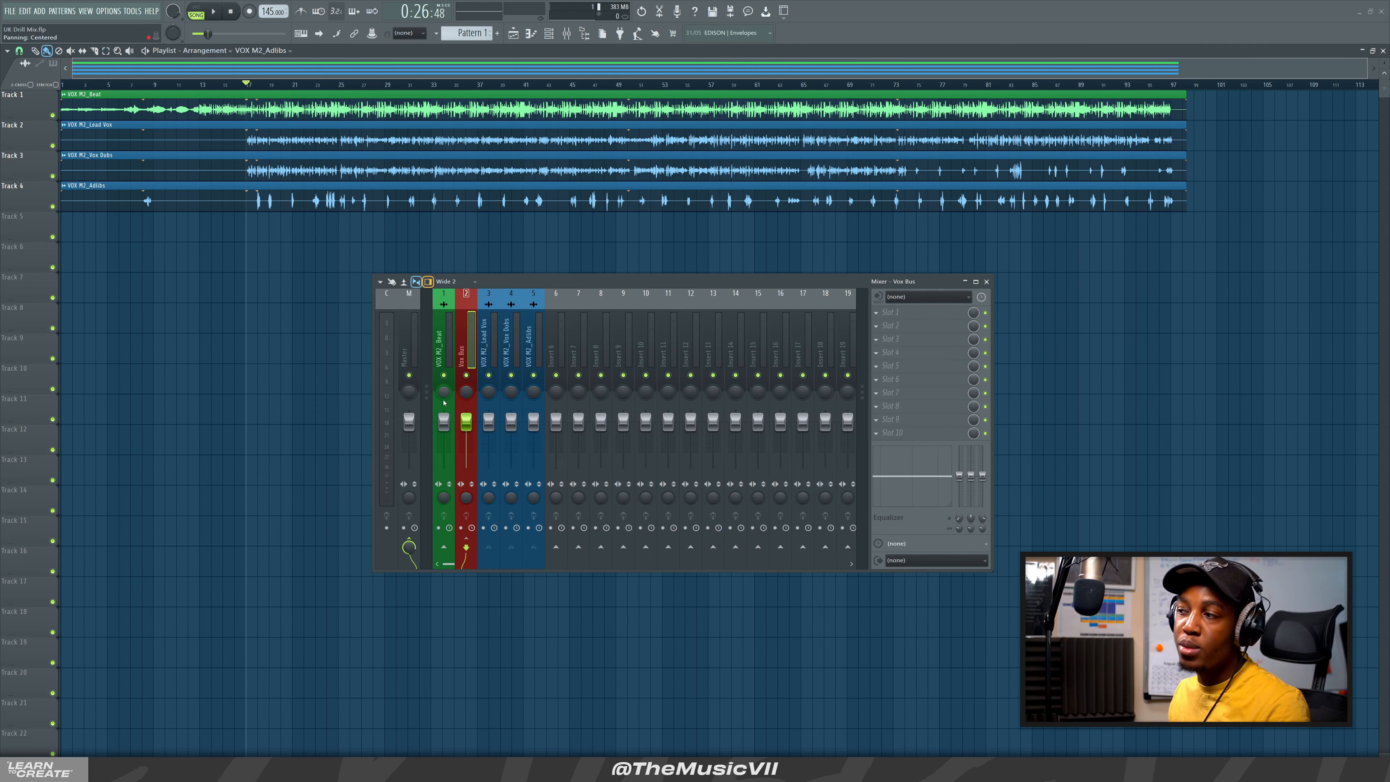
left_click(508, 342)
left_click_drag(564, 284, 554, 249)
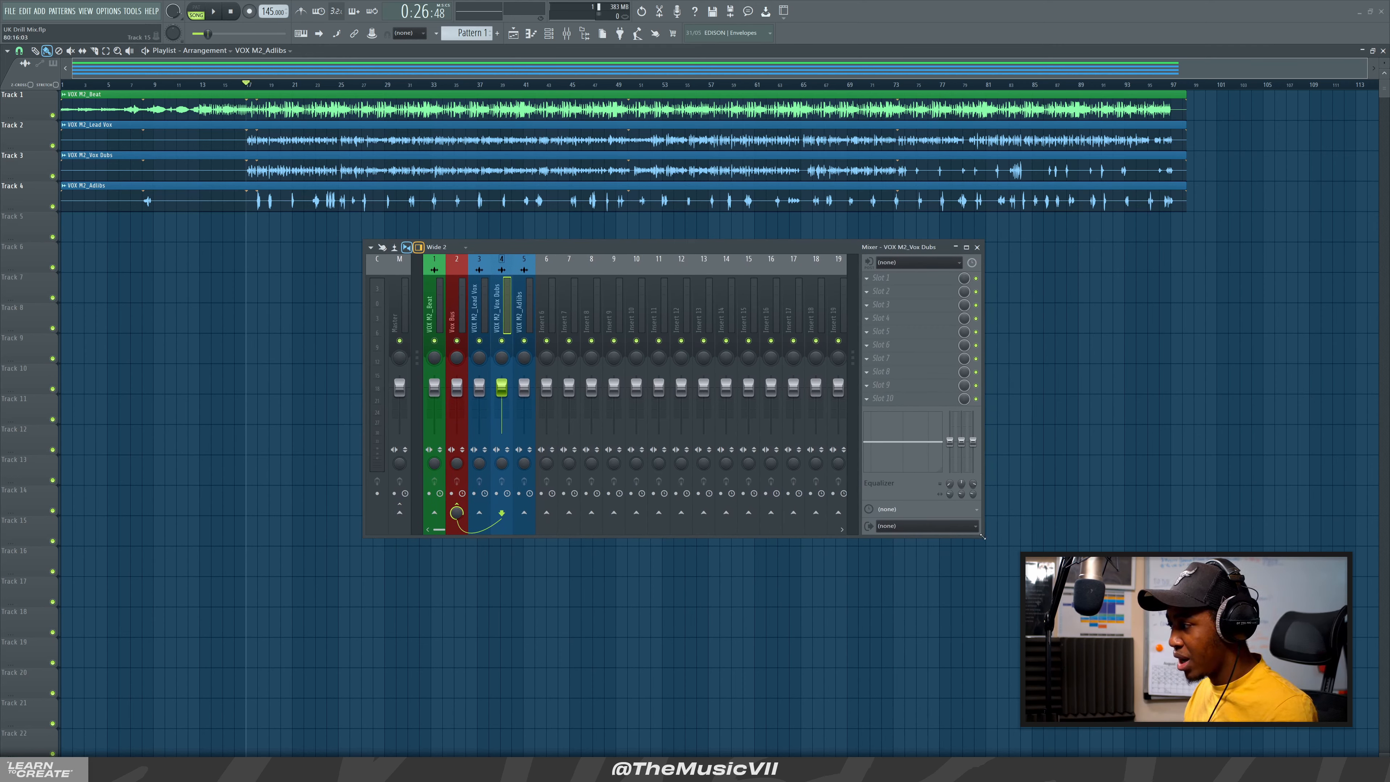
Narrow the mixer window to the first few inserts and place it over the upper middle of the playlist
left_click_drag(982, 537, 751, 539)
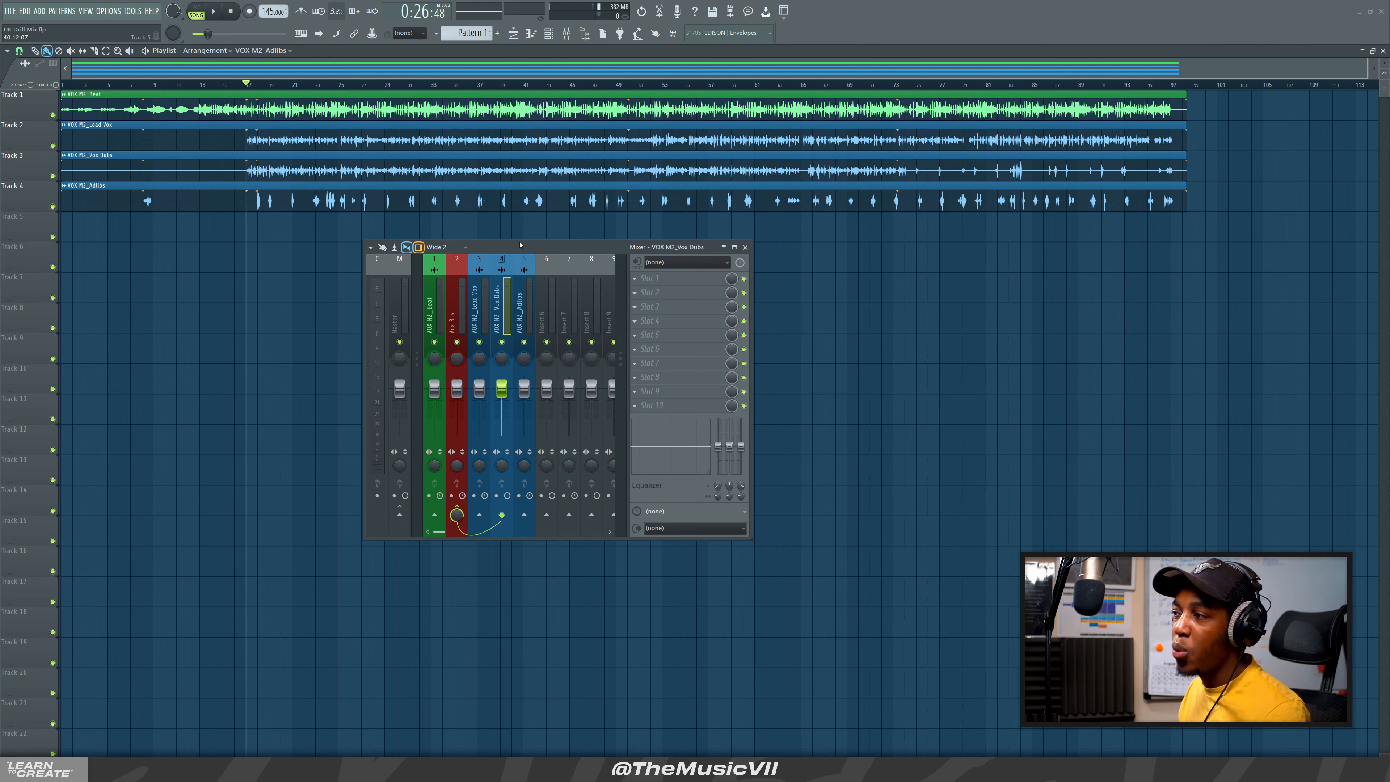
left_click_drag(519, 245, 737, 274)
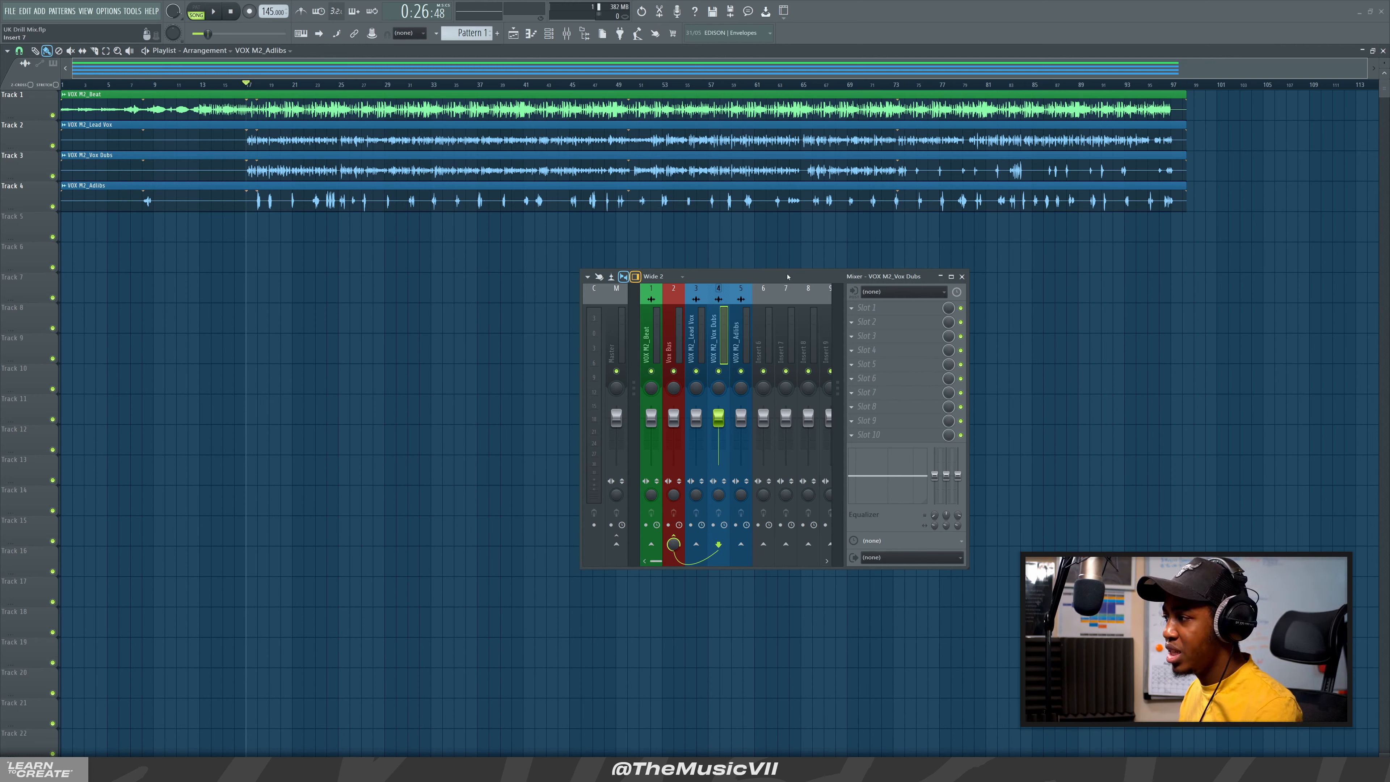
left_click_drag(787, 276, 718, 232)
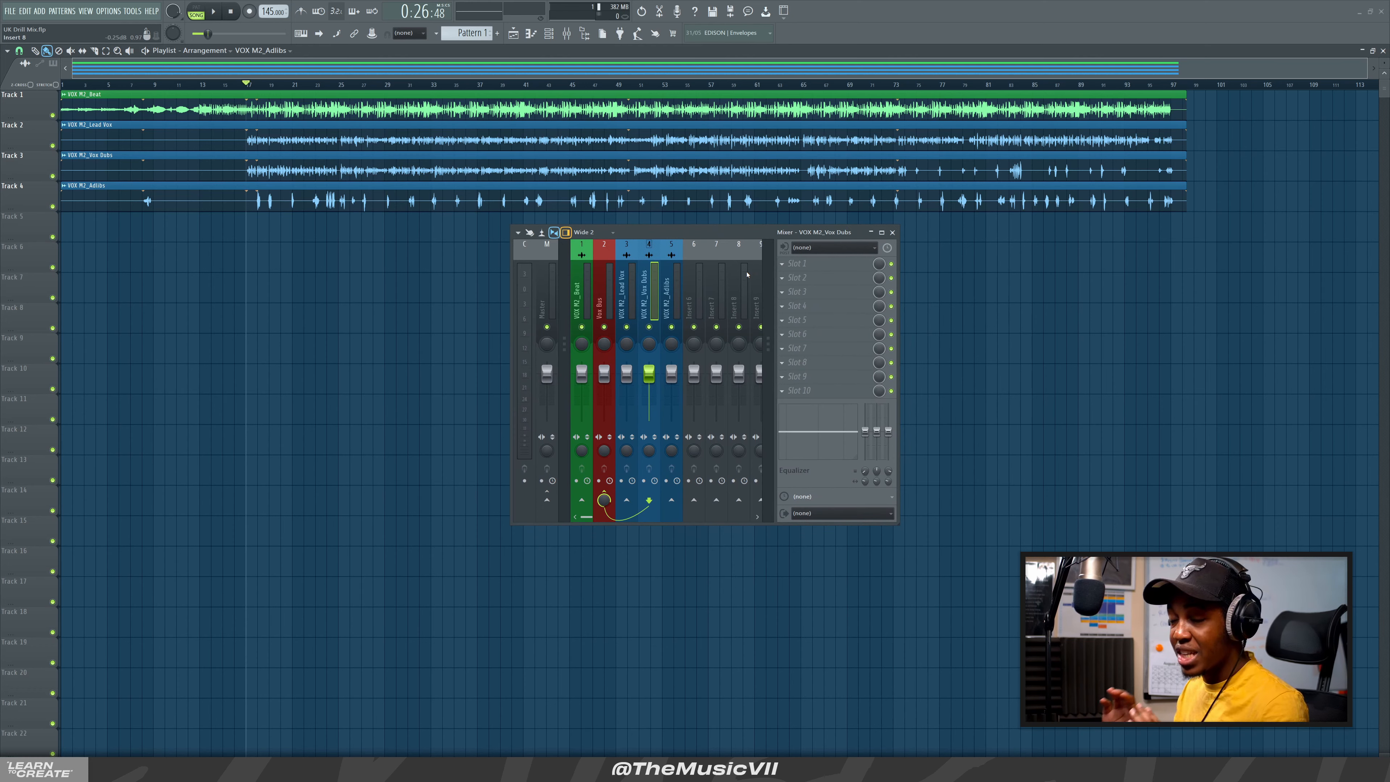
Examine the routing of the Adlibs, Lead Vox, Vox Dubs, Vox Bus and Beat mixer tracks one by one
left_click(694, 291)
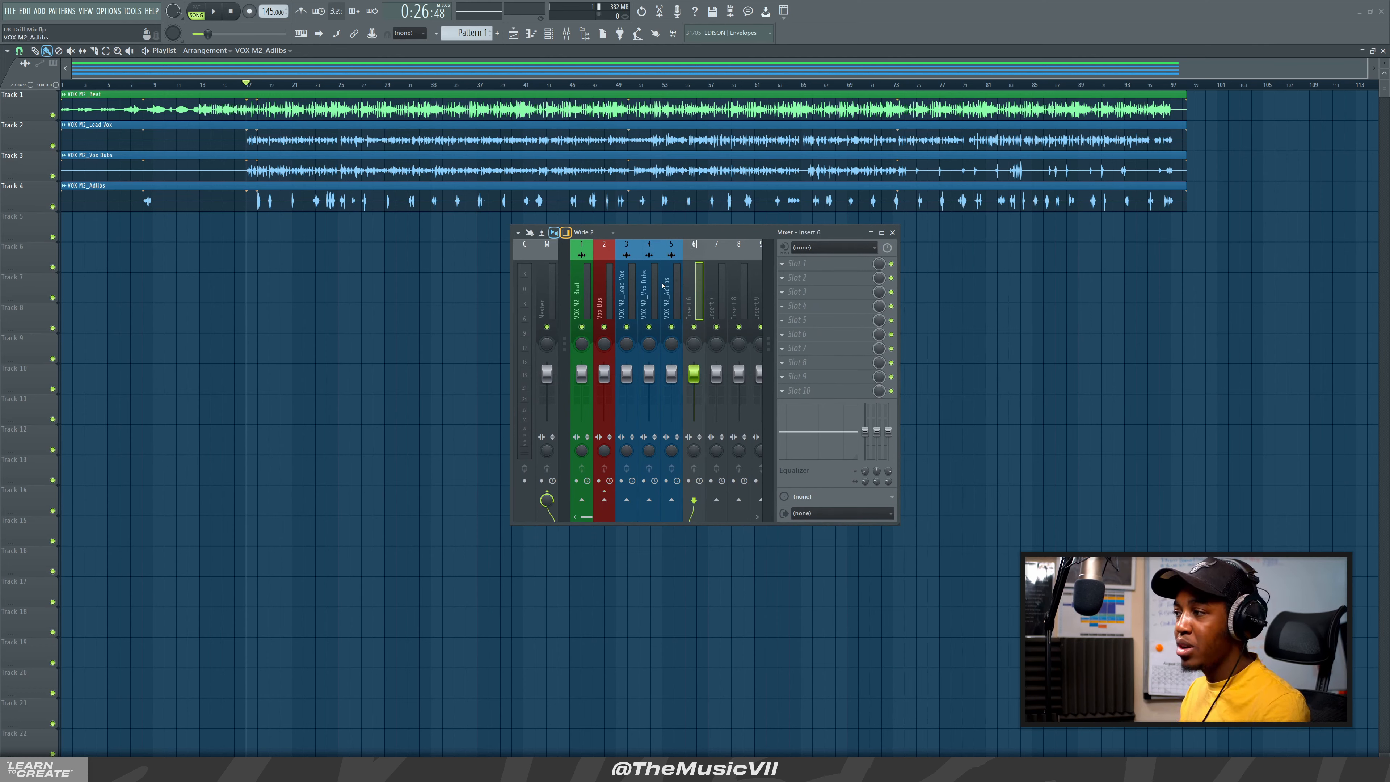
left_click(665, 285)
left_click(627, 286)
left_click(671, 287)
left_click(648, 285)
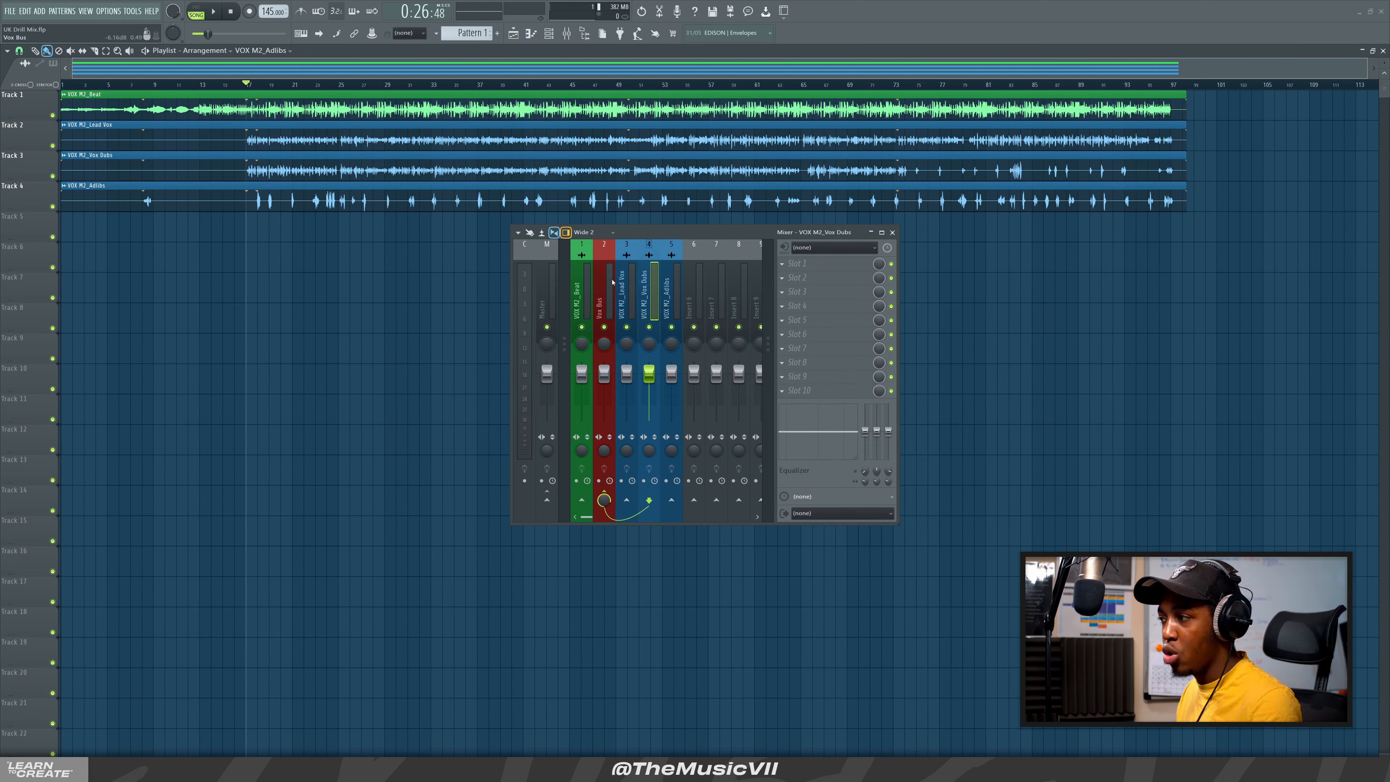
left_click(612, 282)
left_click(626, 285)
left_click(601, 291)
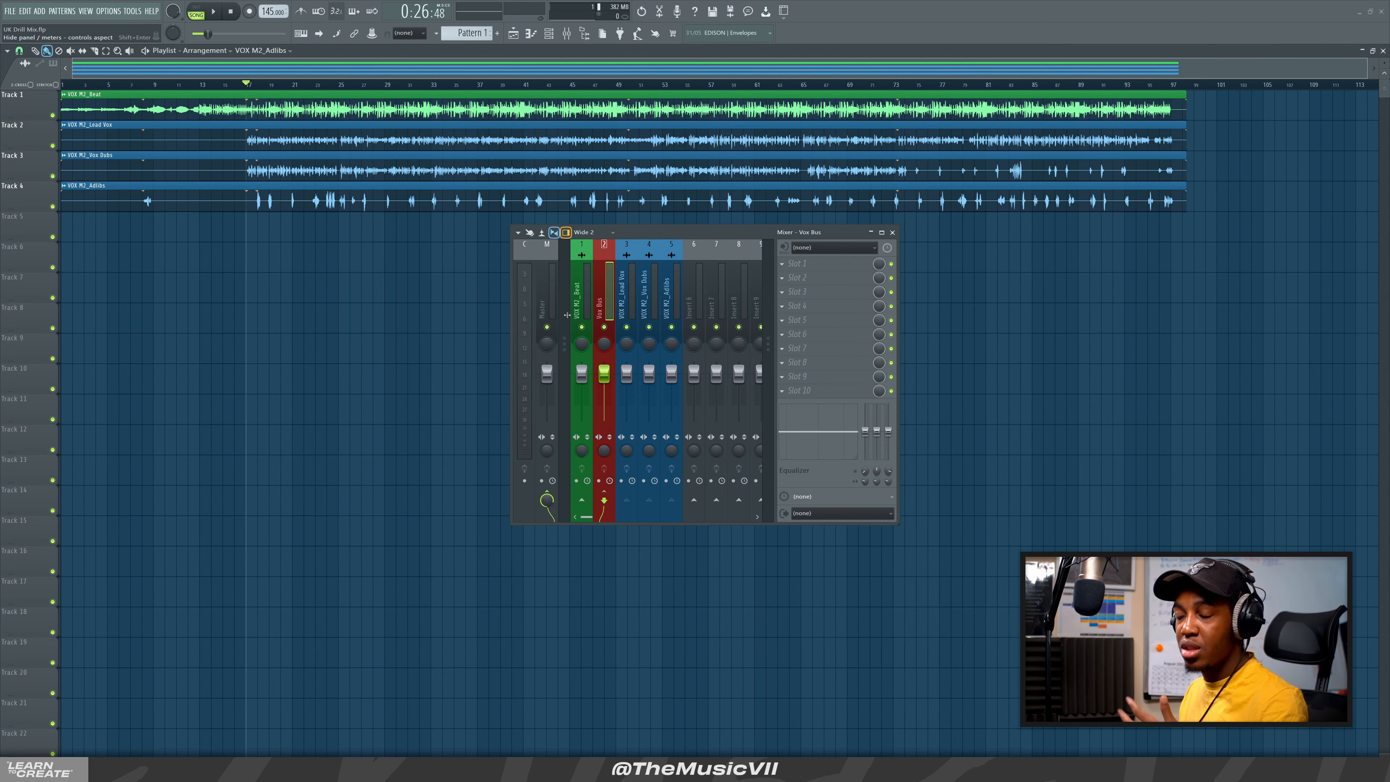
left_click(578, 290)
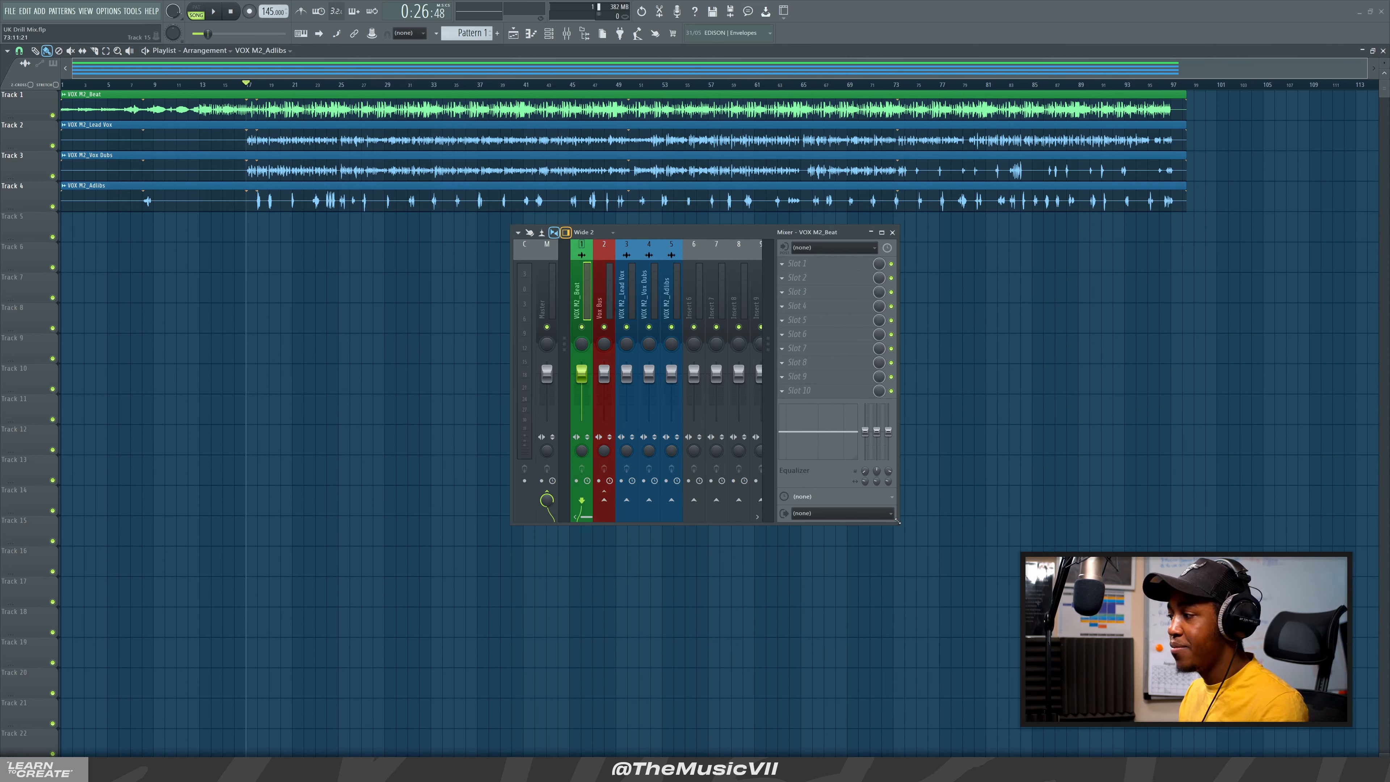
Widen the mixer window slightly and rename the VOX M2_Beat mixer track as "Beat"
left_click_drag(897, 522, 951, 524)
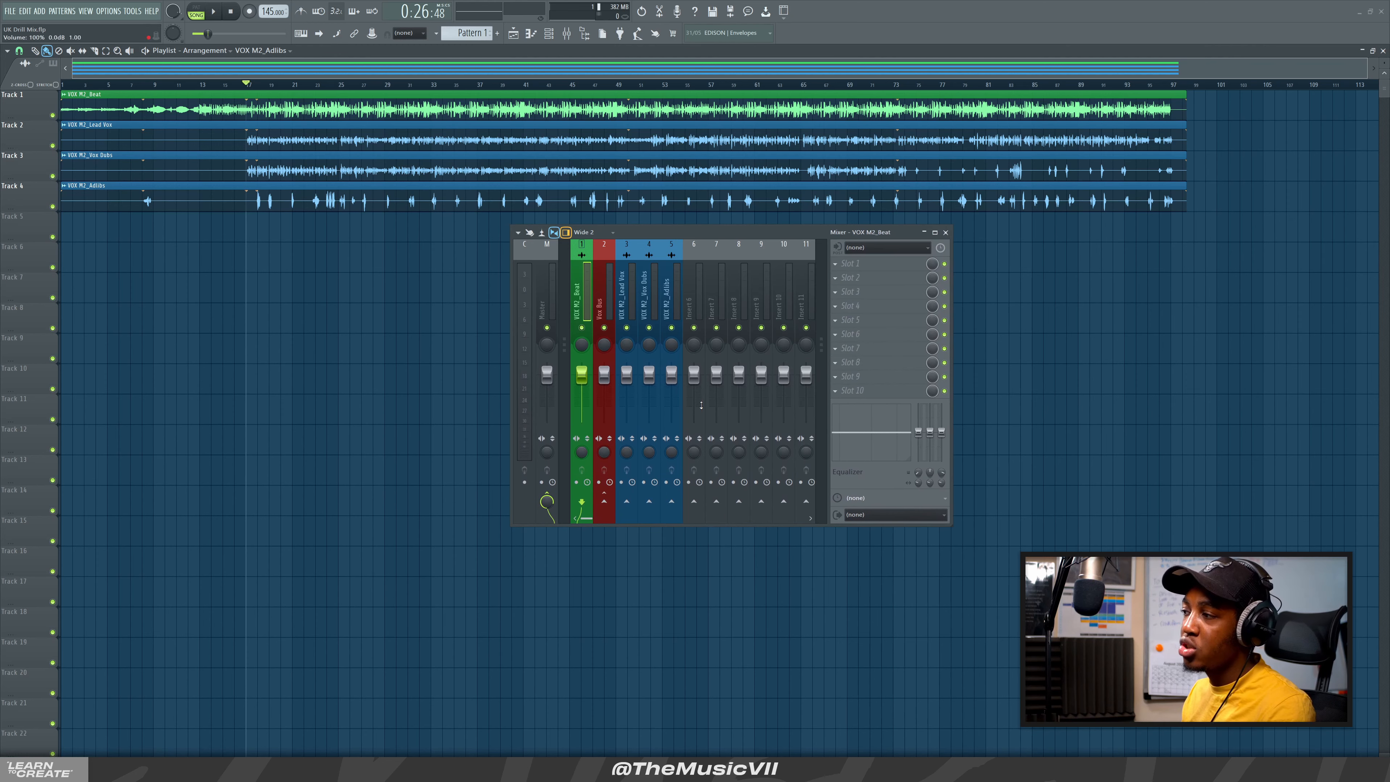
right_click(592, 241)
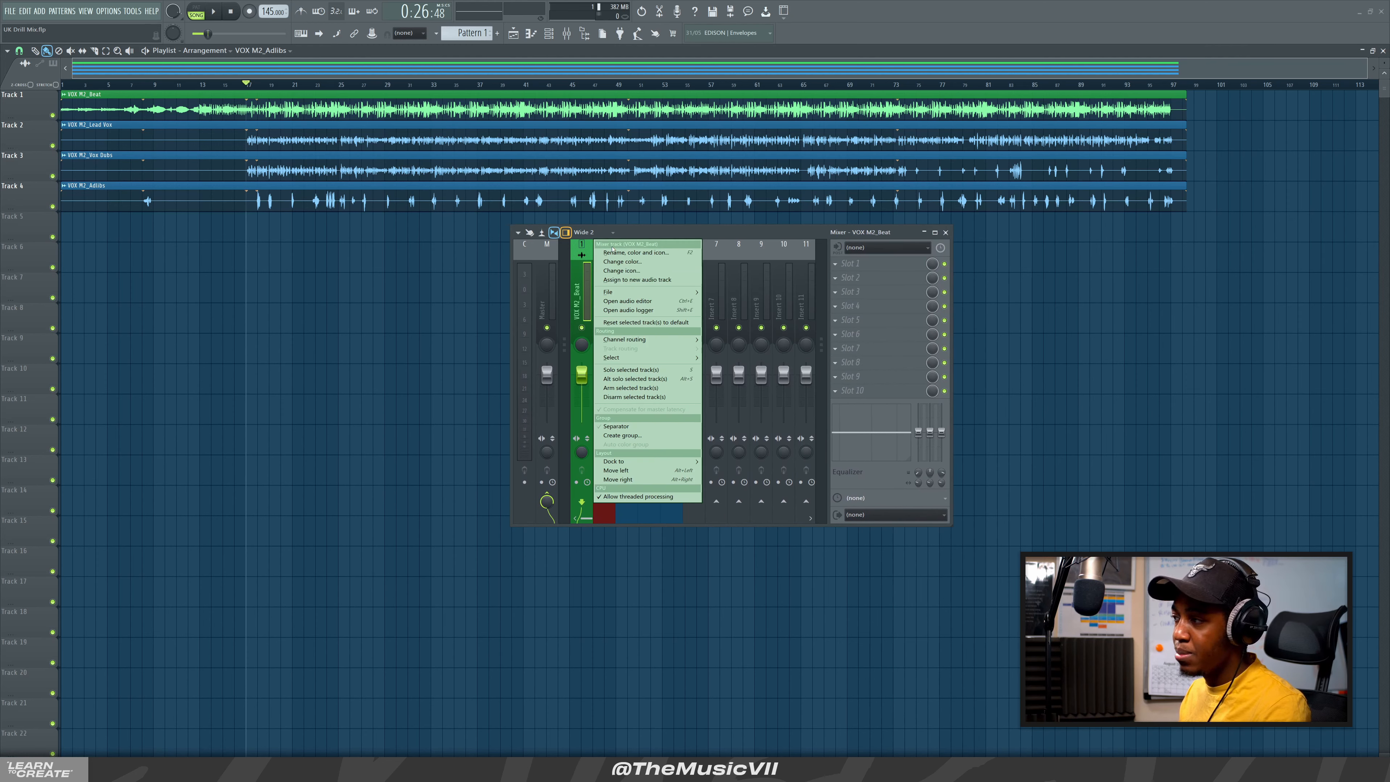
left_click(596, 260)
type("Beat")
key("Return")
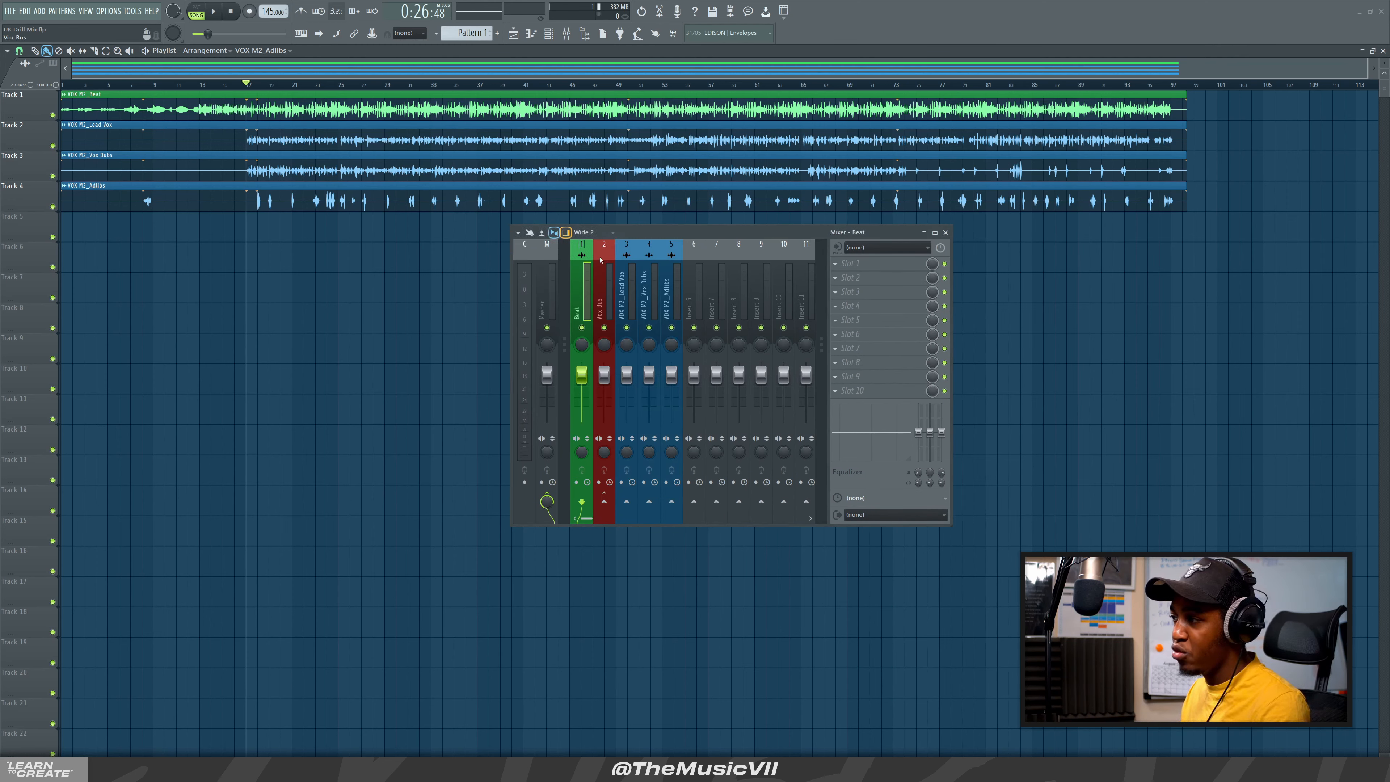
Rename the VOX M2_Lead Vox mixer track as "Lead Vox"
right_click(636, 241)
left_click(644, 253)
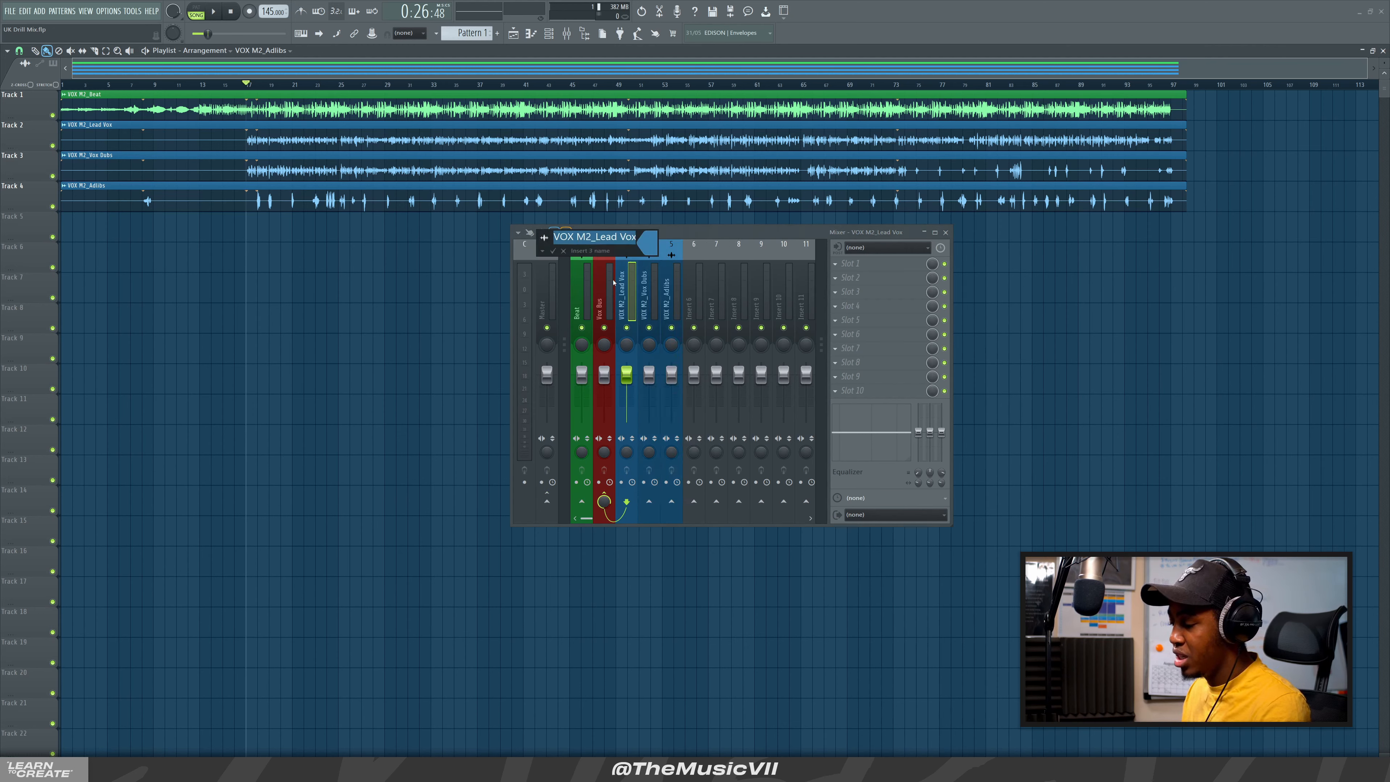
type("Lead Vox")
key("Return")
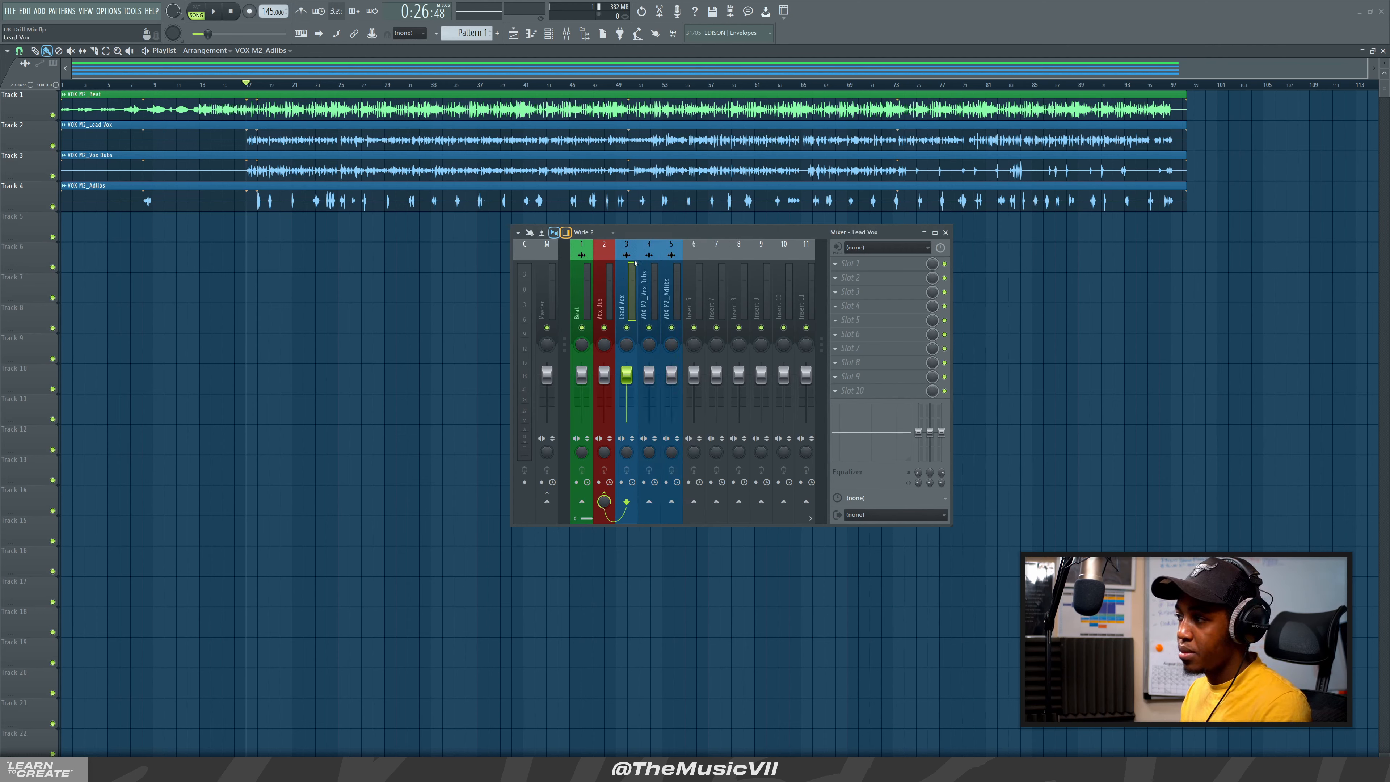
Rename the VOX M2_Vox Dubs mixer track as "Vox Dubs"
right_click(650, 241)
left_click(659, 256)
type("V")
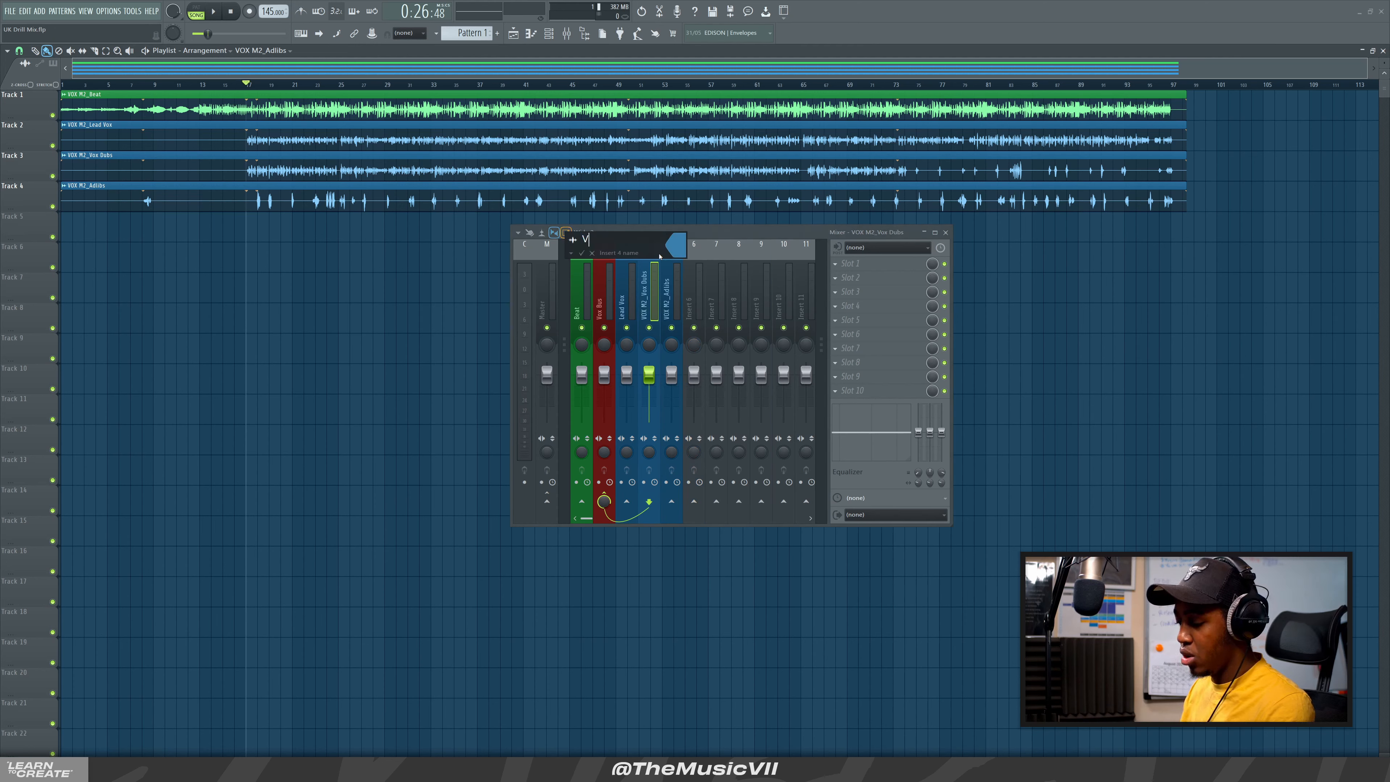
type("ox Dubs")
key("Return")
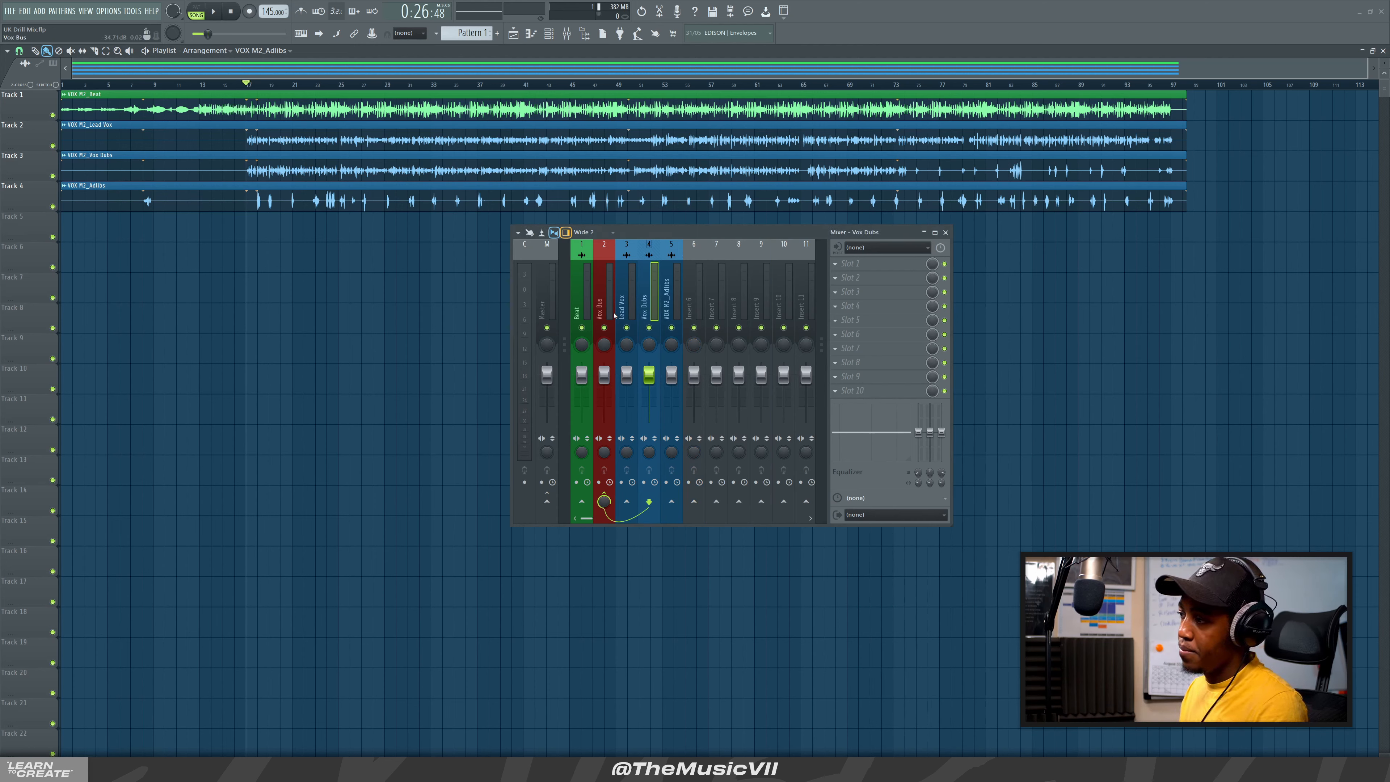
Rename the VOX M2_Adlibs mixer track as "Adlibs" and select the empty insert after it
right_click(671, 243)
left_click(684, 257)
type("A")
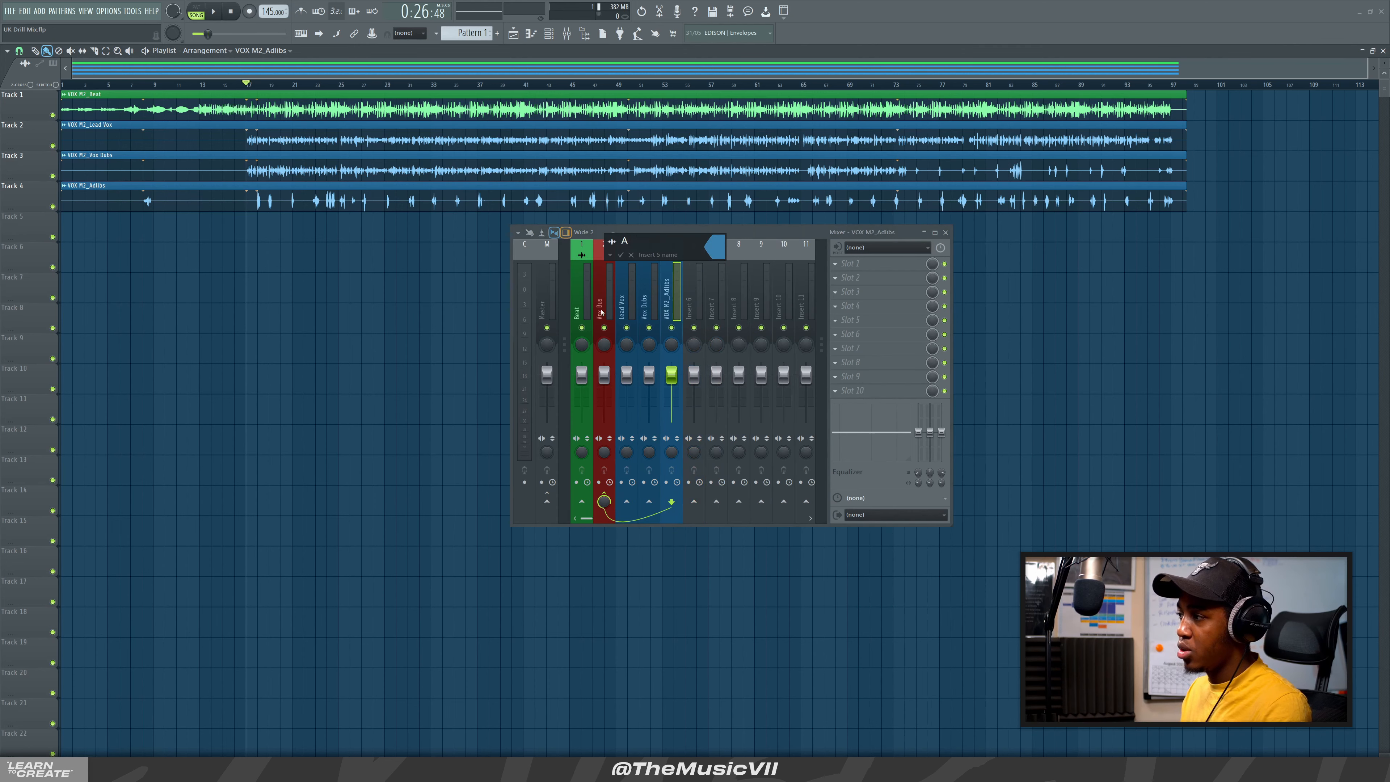
type("dli")
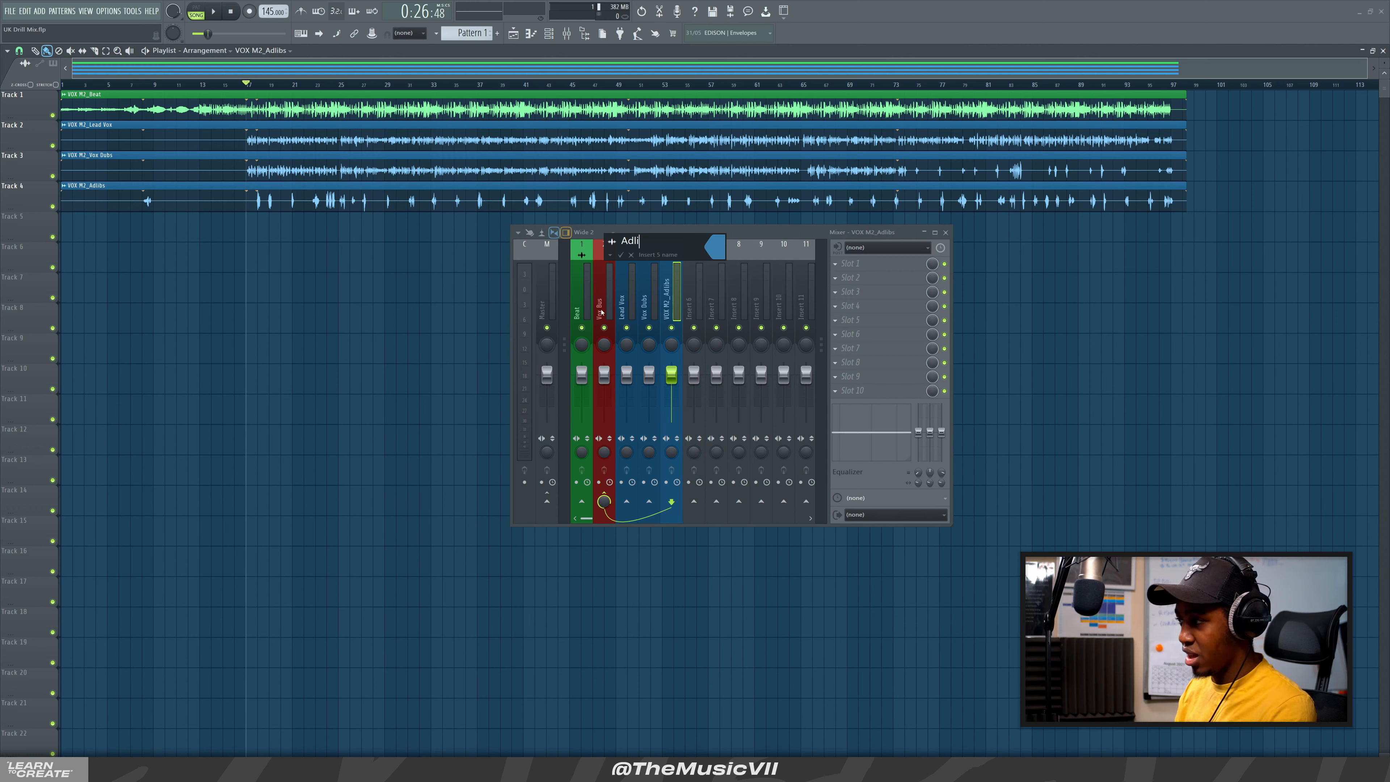
type("bs")
key("Return")
key("Right")
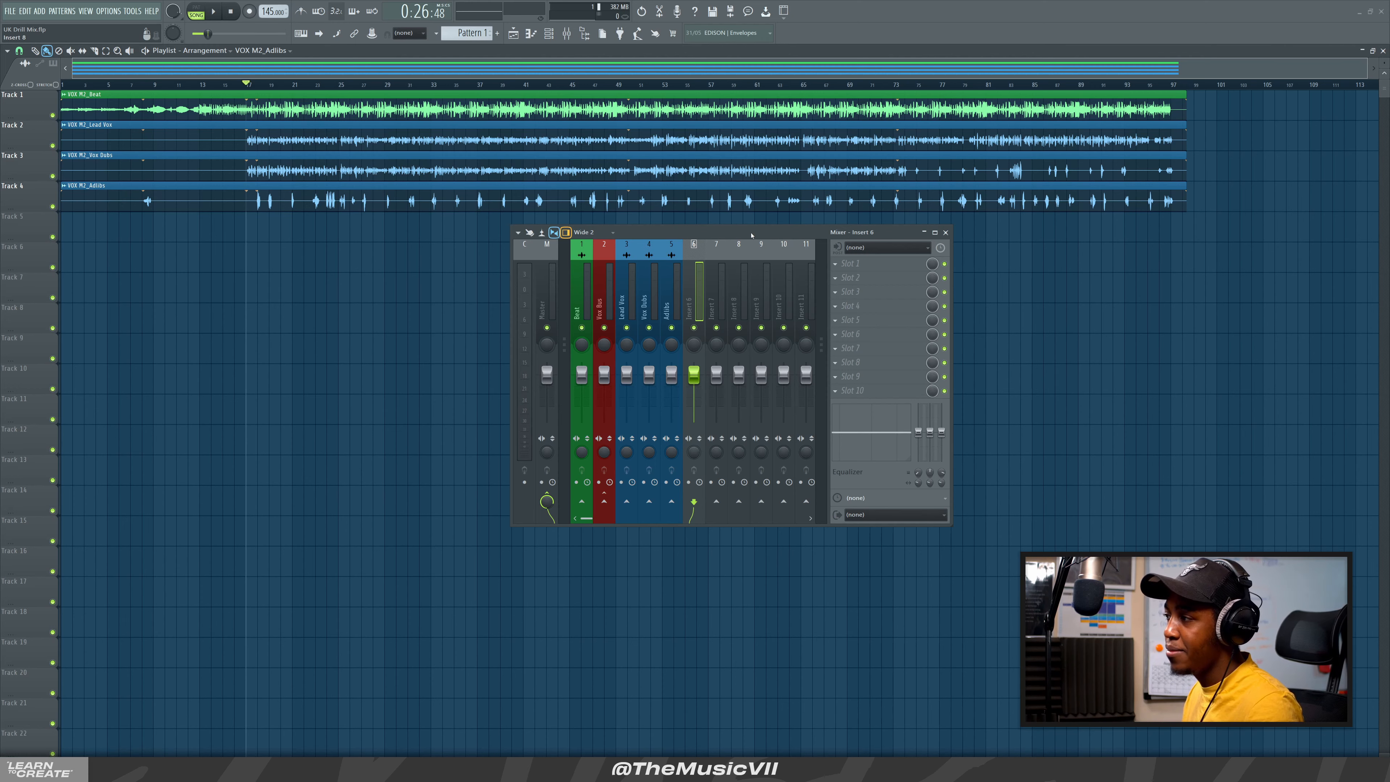
Move the mixer window away from the middle of the playlist and play the full session to hear the unmixed stems
left_click_drag(751, 234, 983, 259)
key("space")
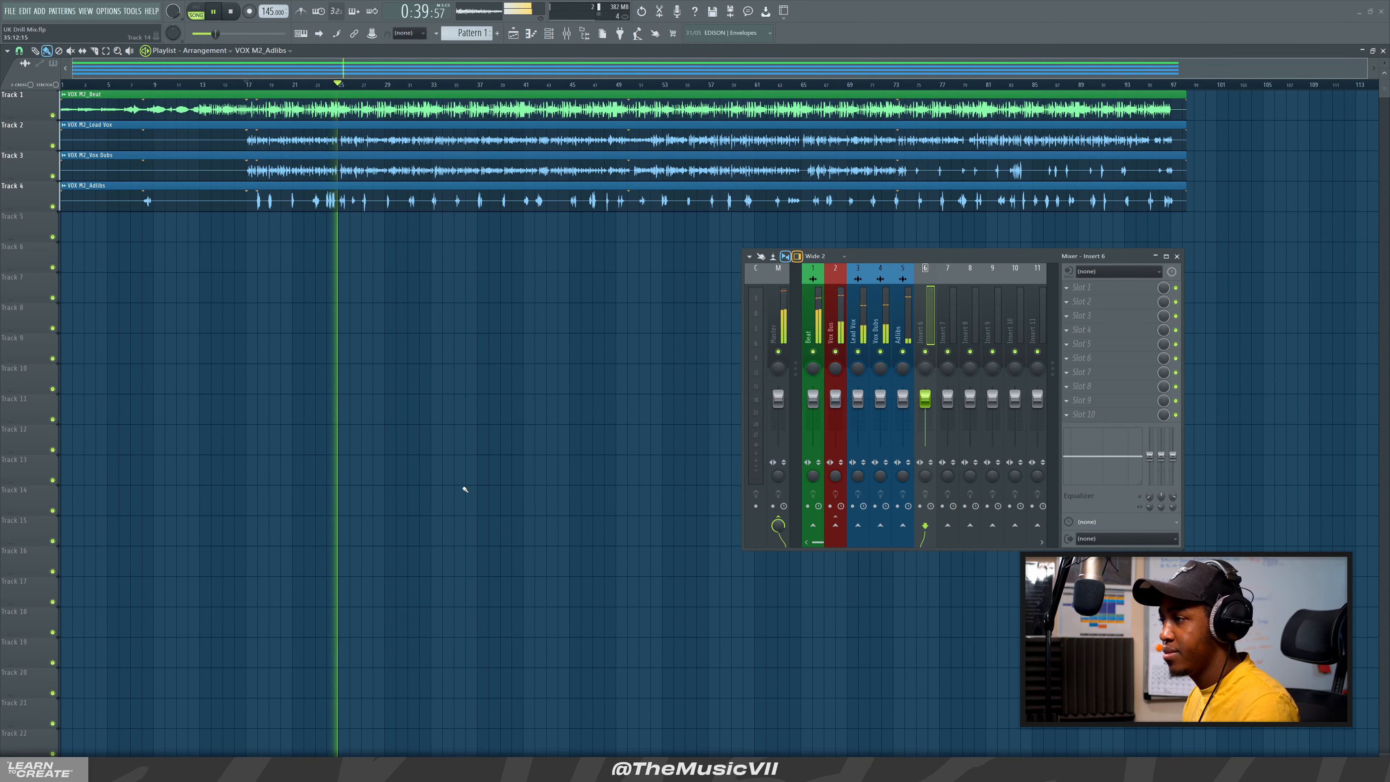
key("space")
Check the Master track and how the Lead Vox, Vox Dubs and Adlibs tracks feed the Vox Bus
left_click(763, 314)
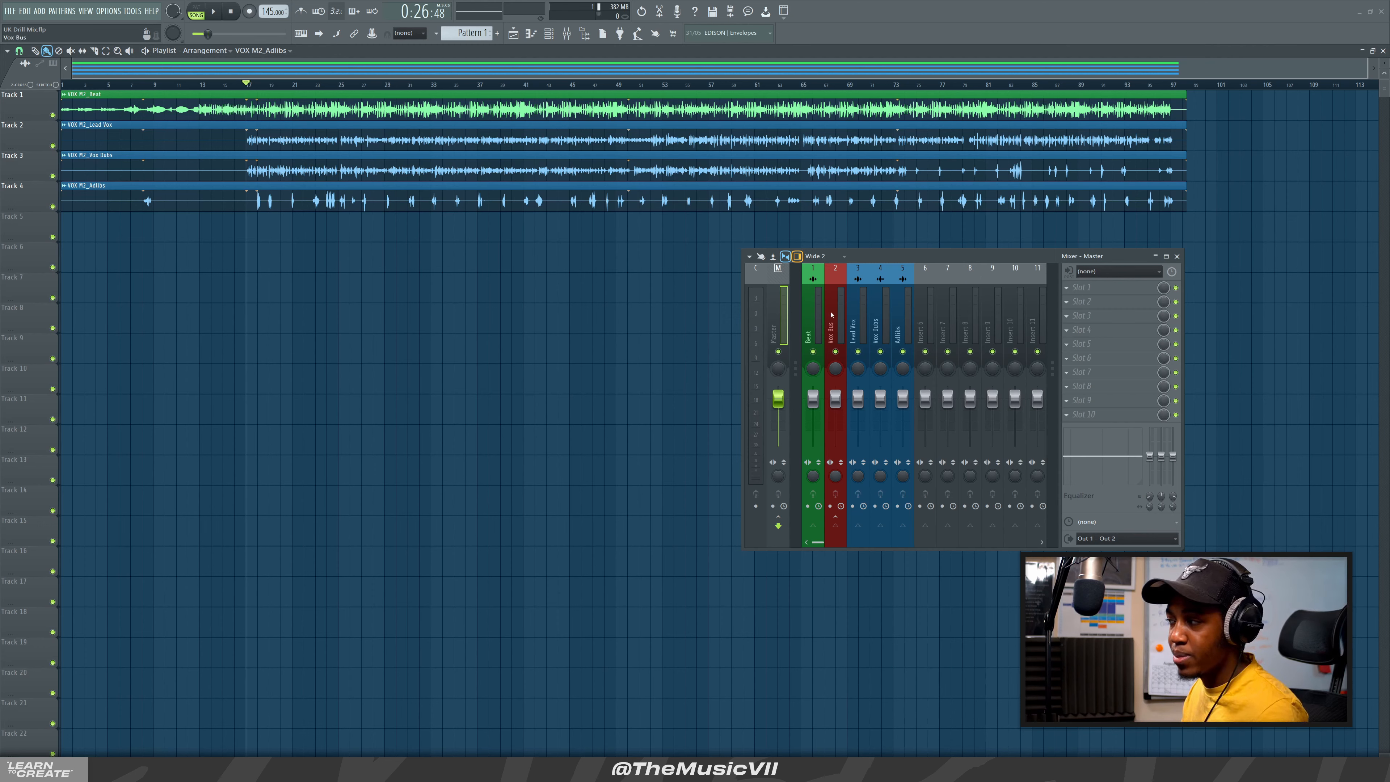
left_click(858, 323)
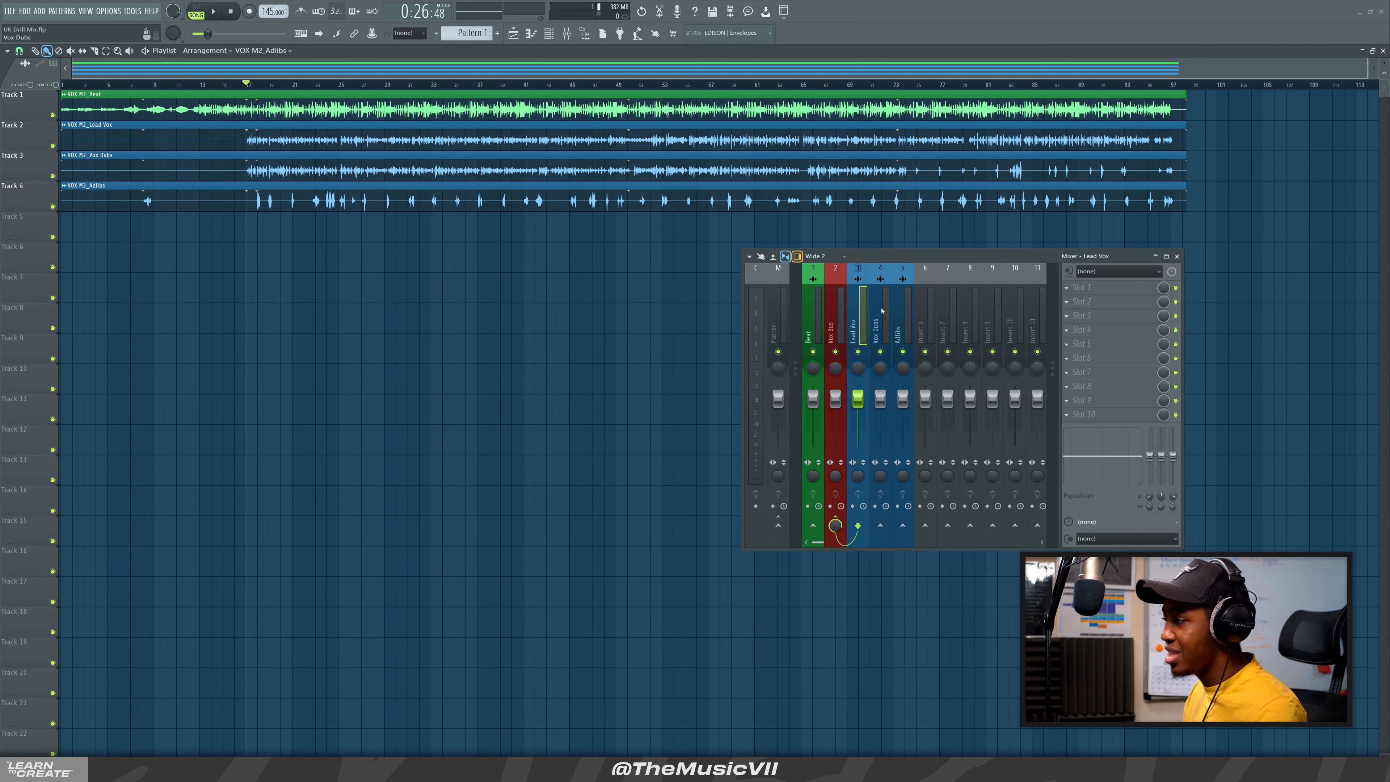
left_click(880, 322)
left_click(902, 317)
Solo the Lead Vox mixer track and play it back to check its level
left_click(861, 300)
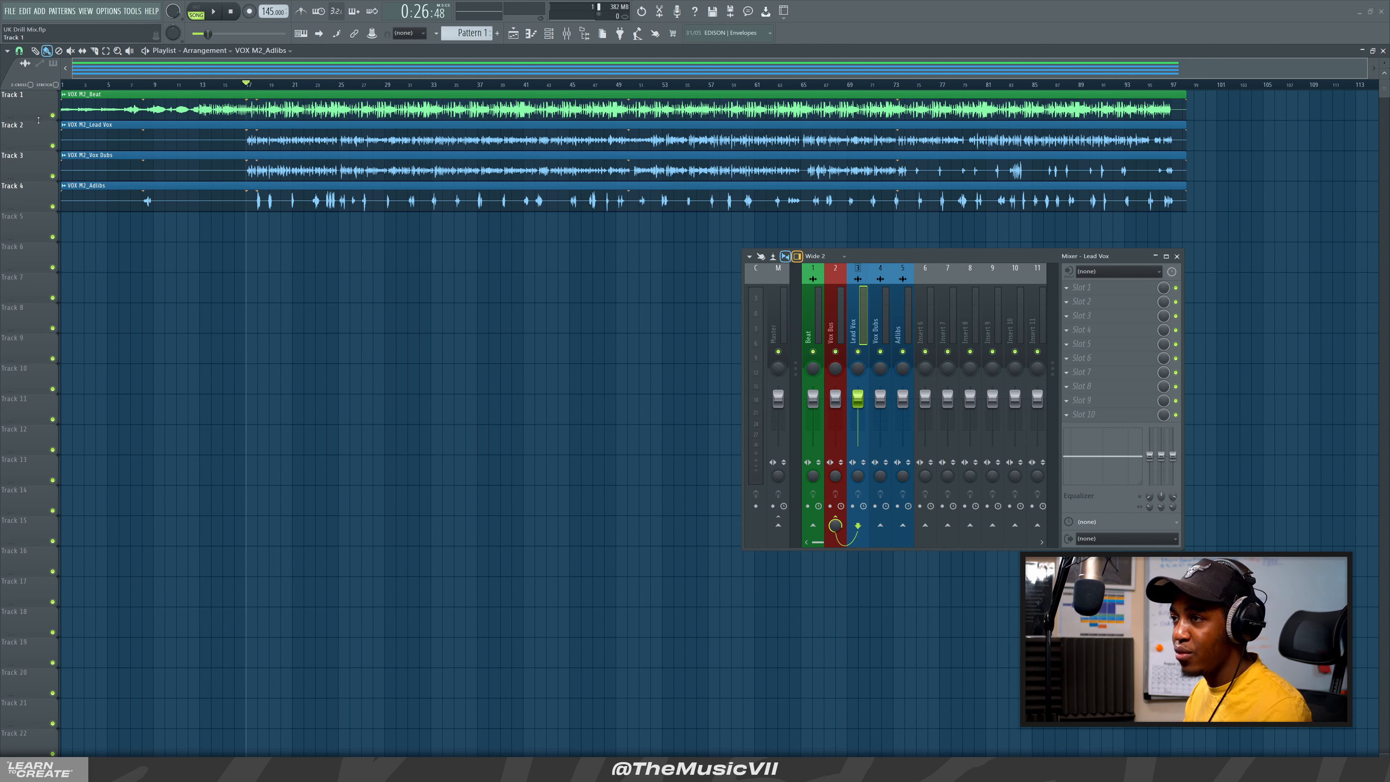
key("space")
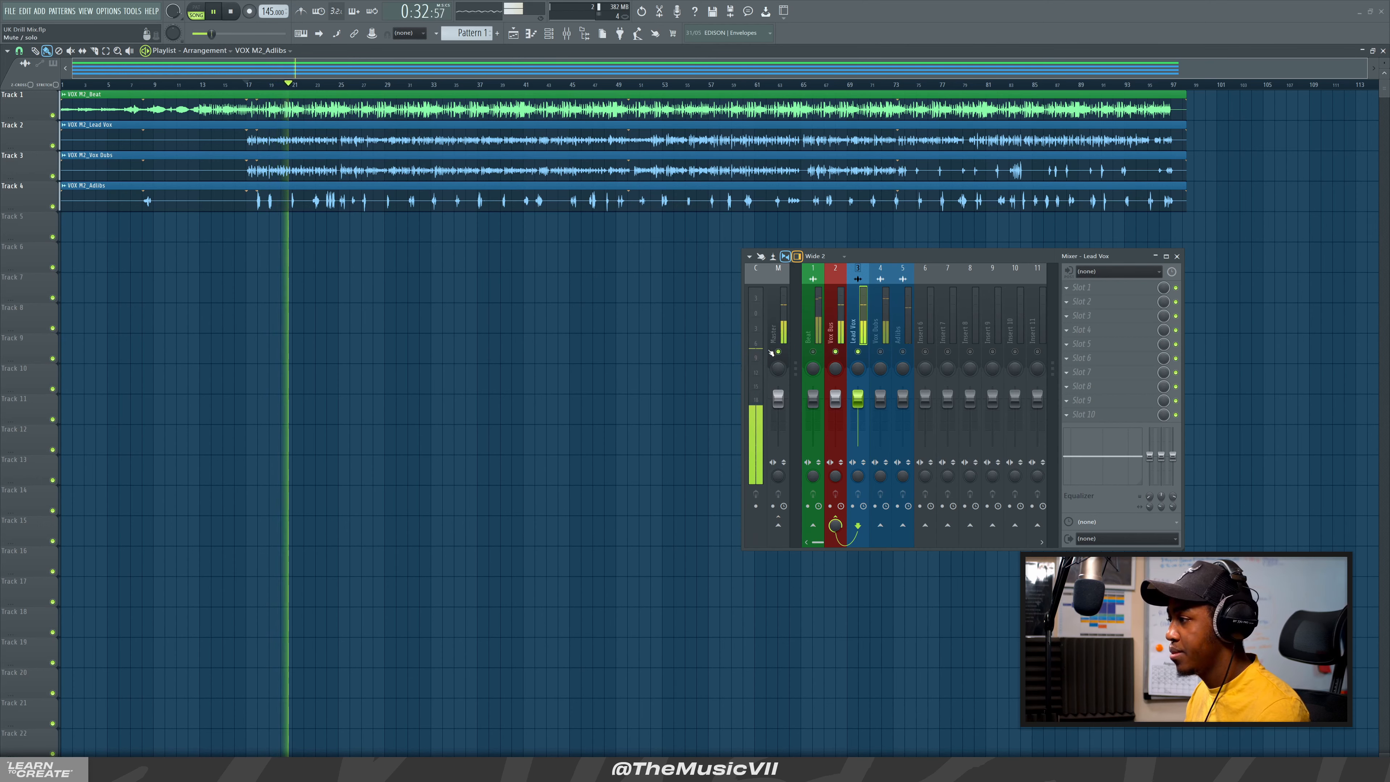
key("space")
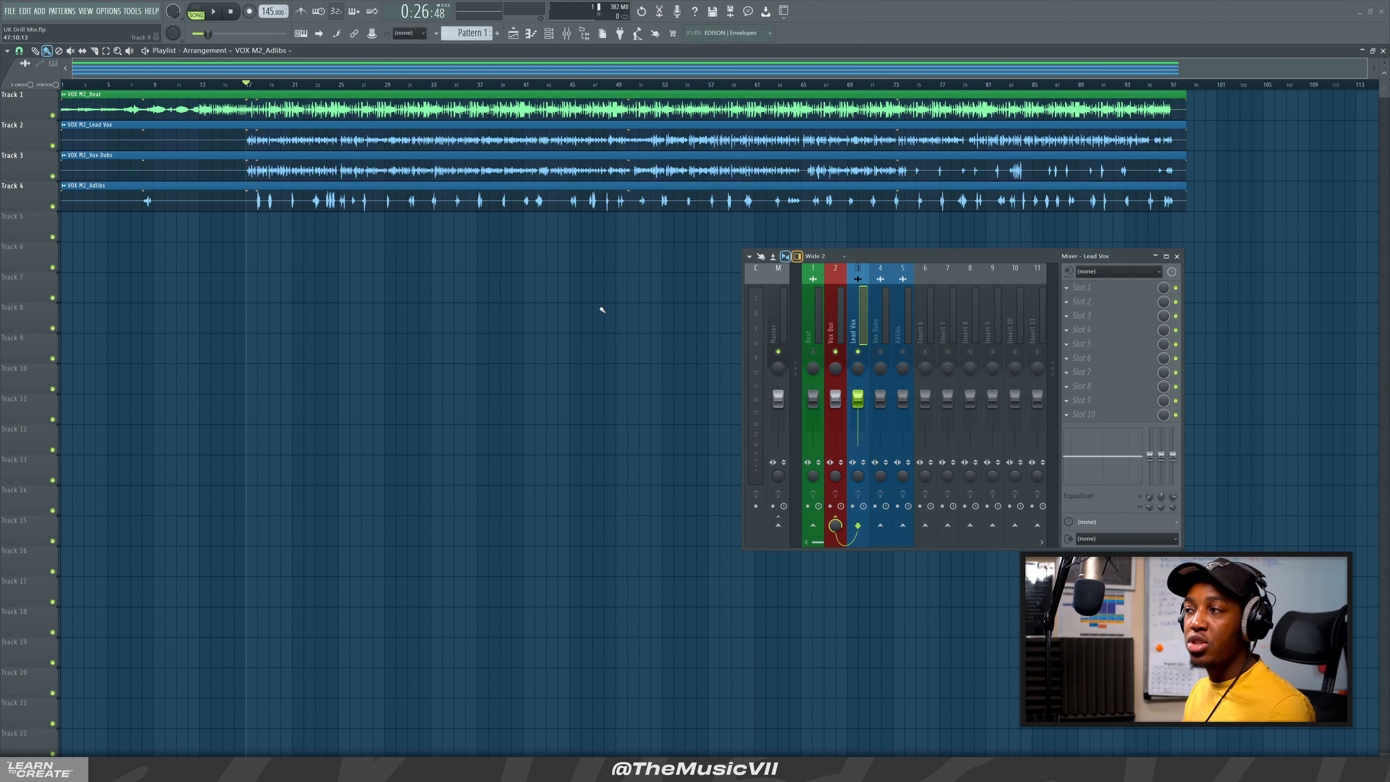
Lower the Lead Vox audio clip's channel volume to 38% (-16.4 dB), playing the vocal back to judge its level
double_click(297, 143)
key("space")
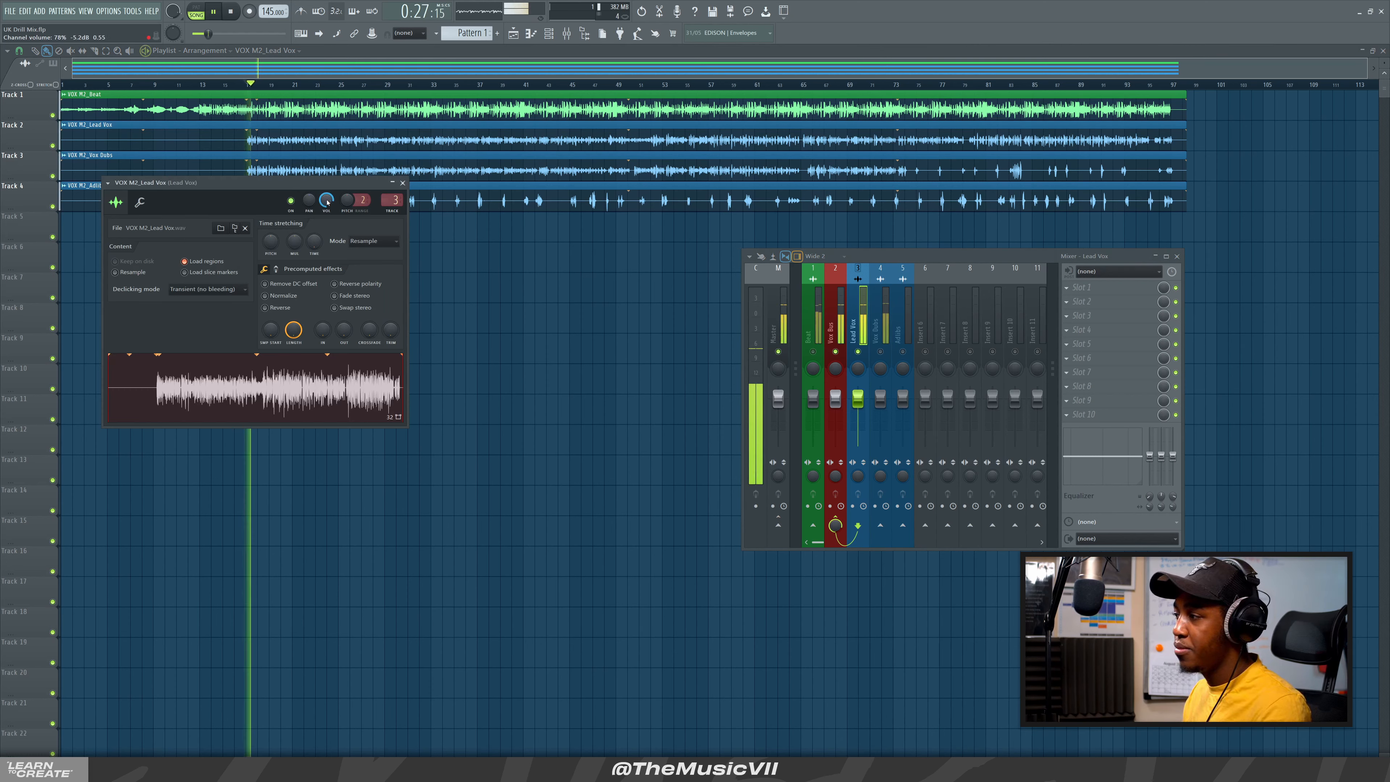
key("space")
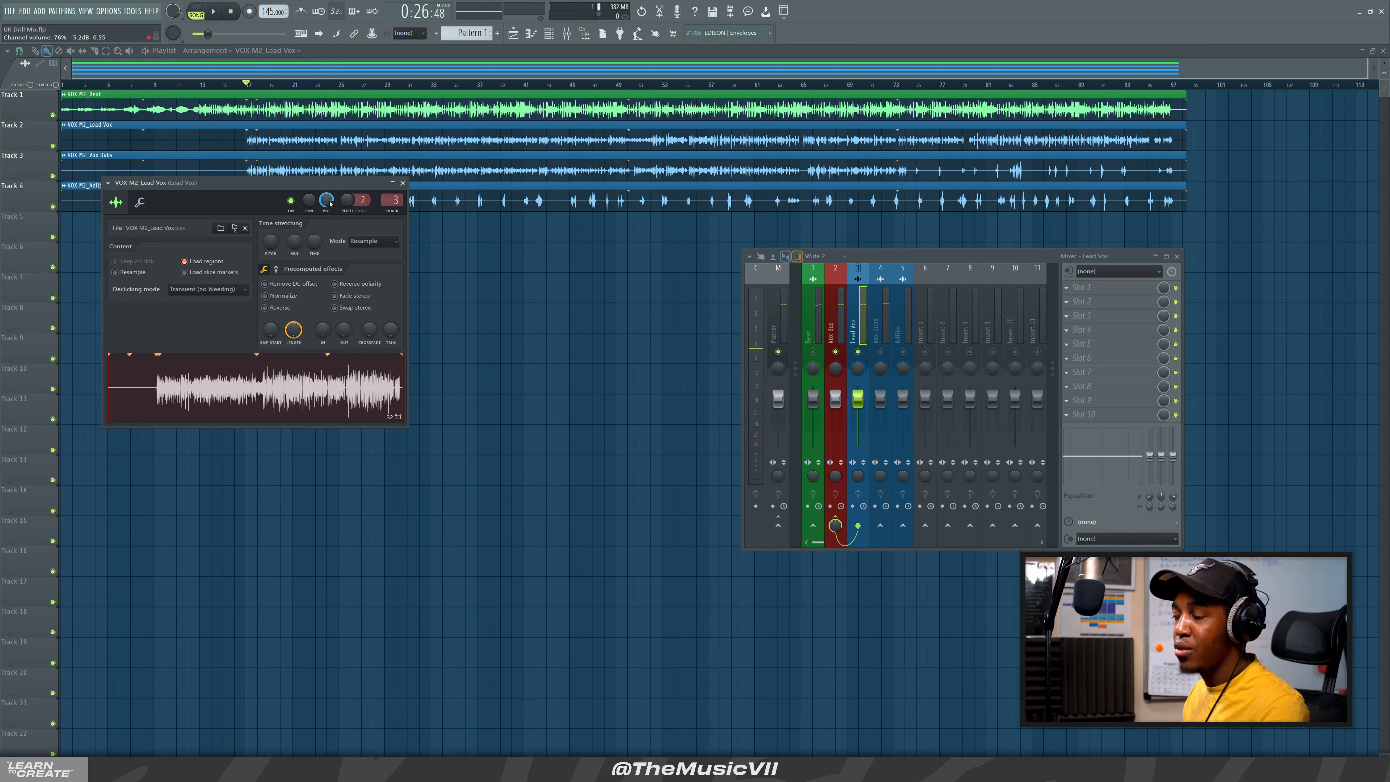
left_click_drag(327, 197, 327, 203)
key("space")
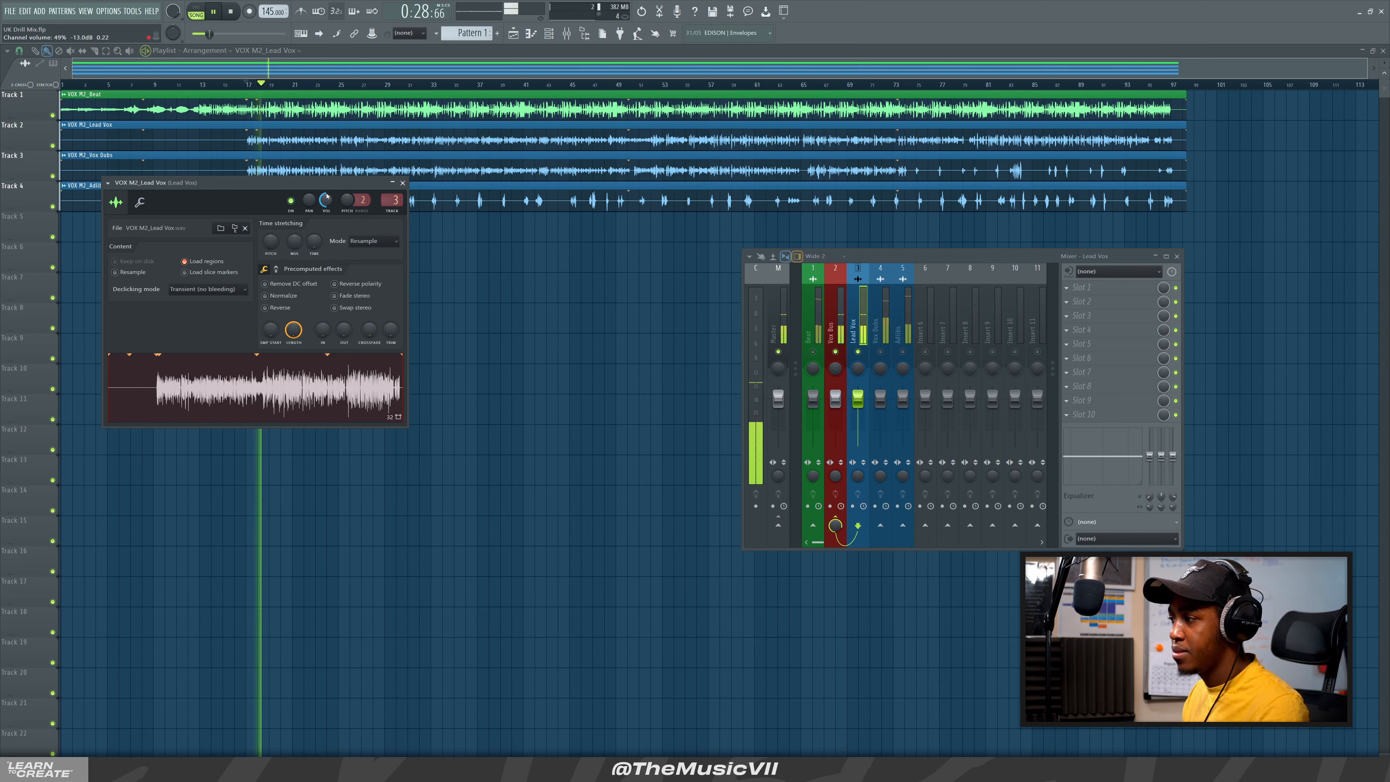
key("space")
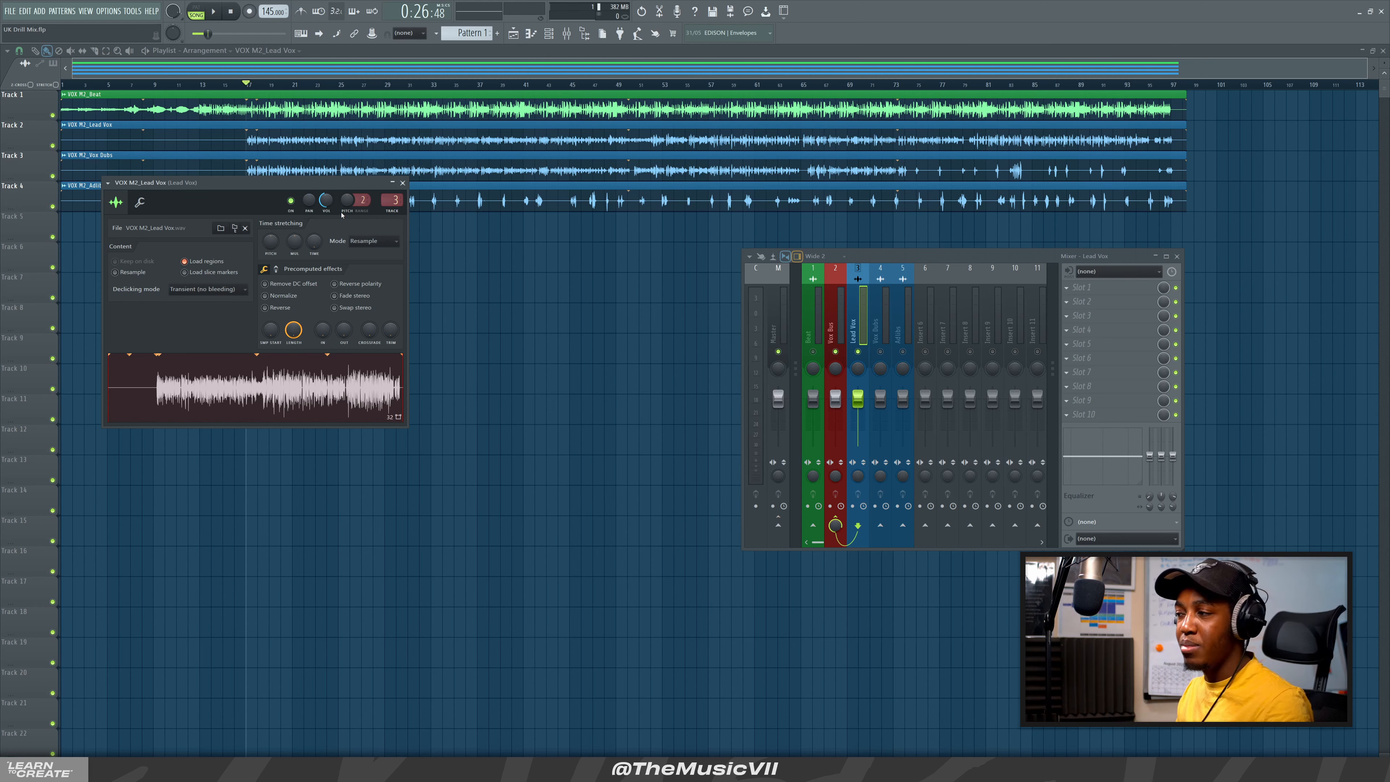
left_click_drag(323, 182, 322, 214)
key("space")
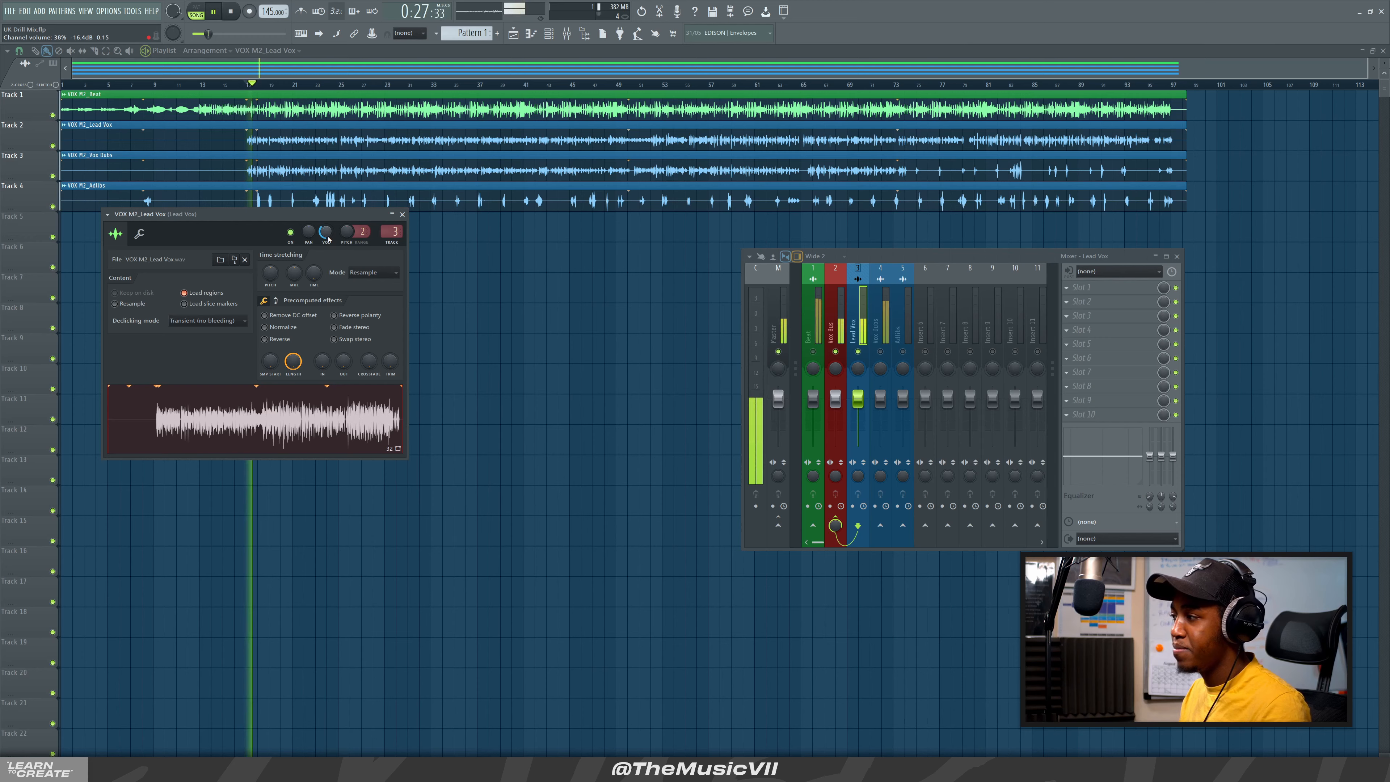
key("space")
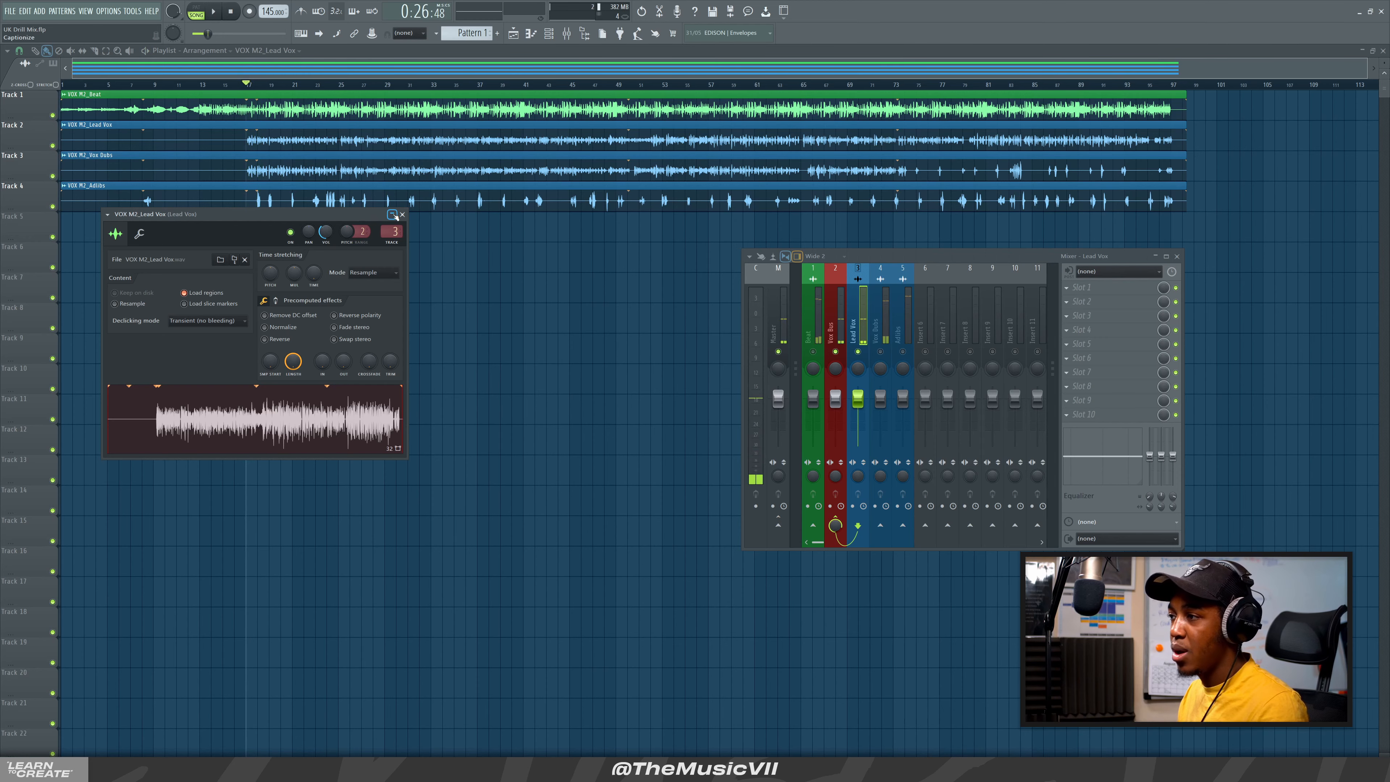
left_click(402, 214)
left_click(366, 172)
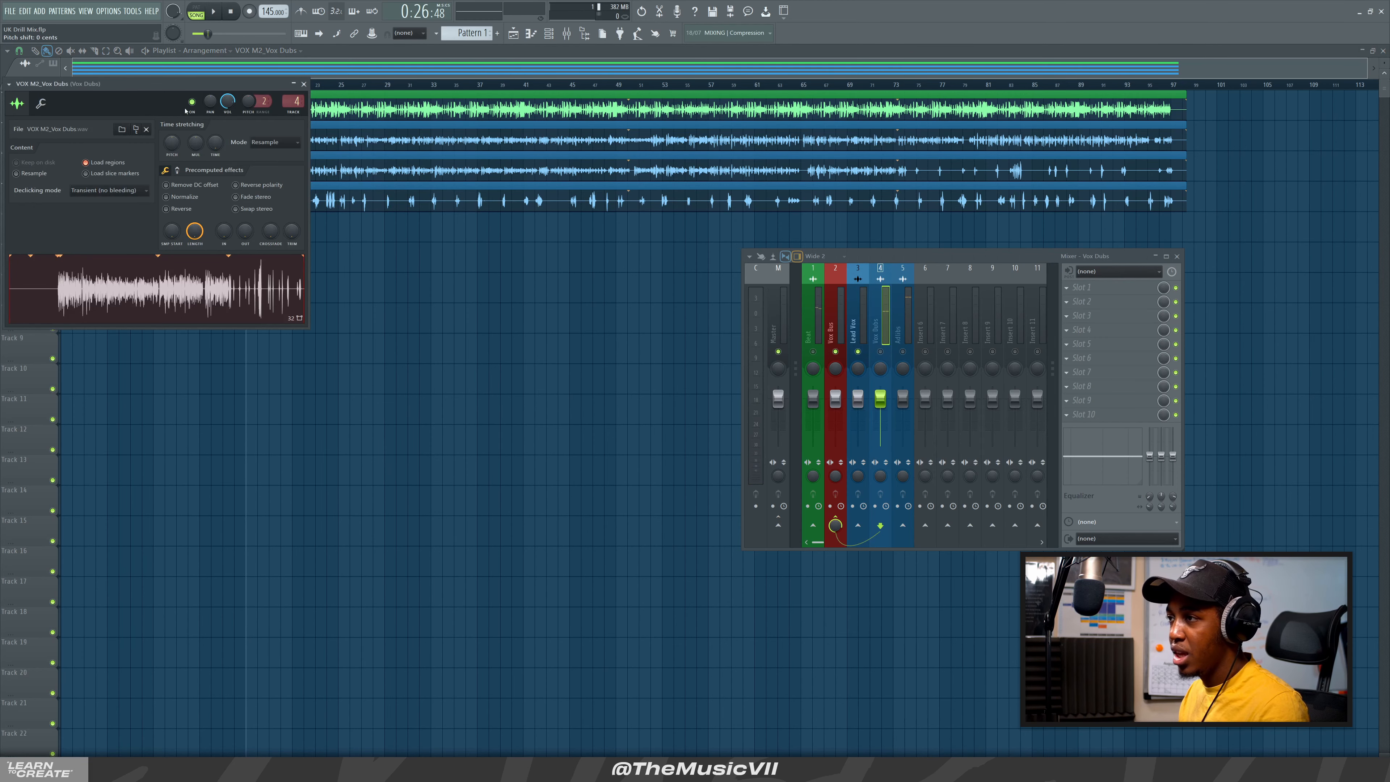
left_click(305, 88)
left_click(285, 139)
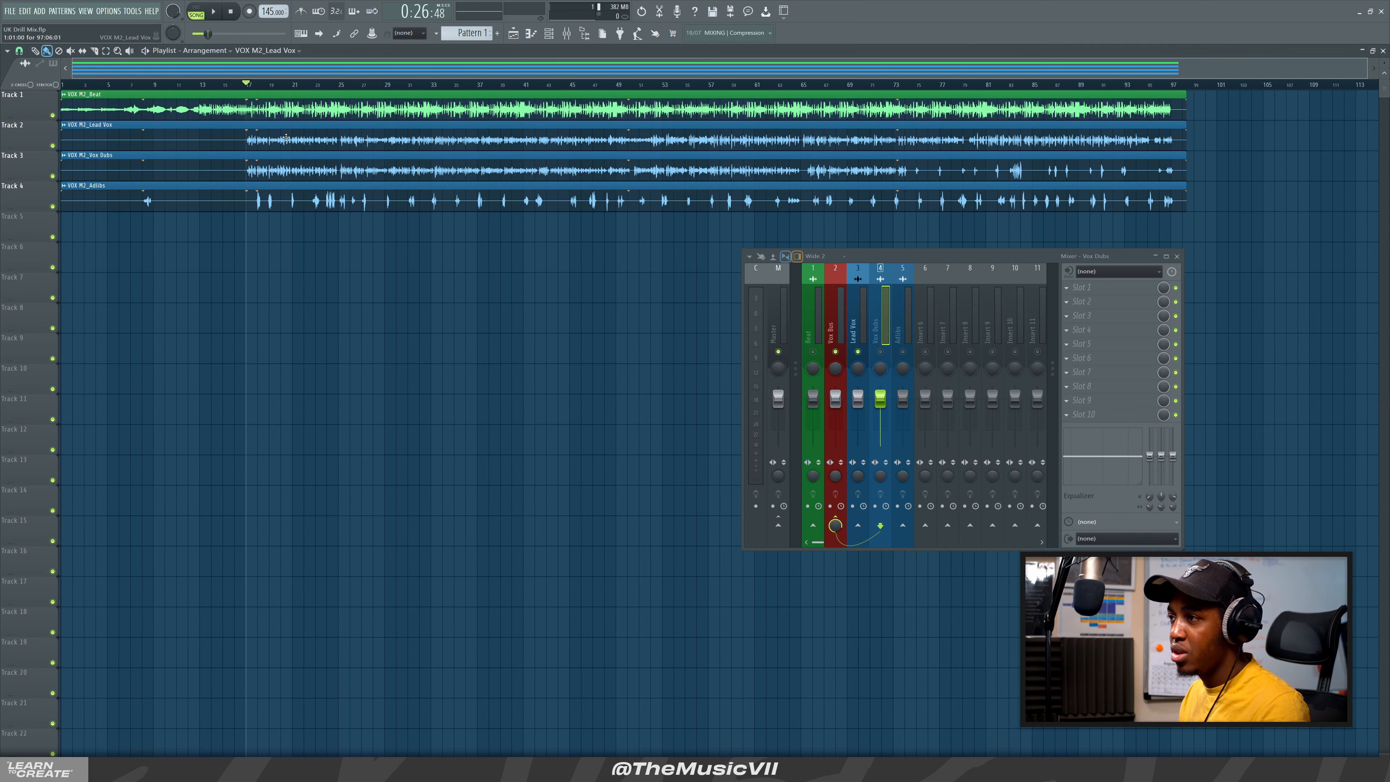
Copy the channel volume value from the Lead Vox audio clip's settings and close them
left_click(274, 124)
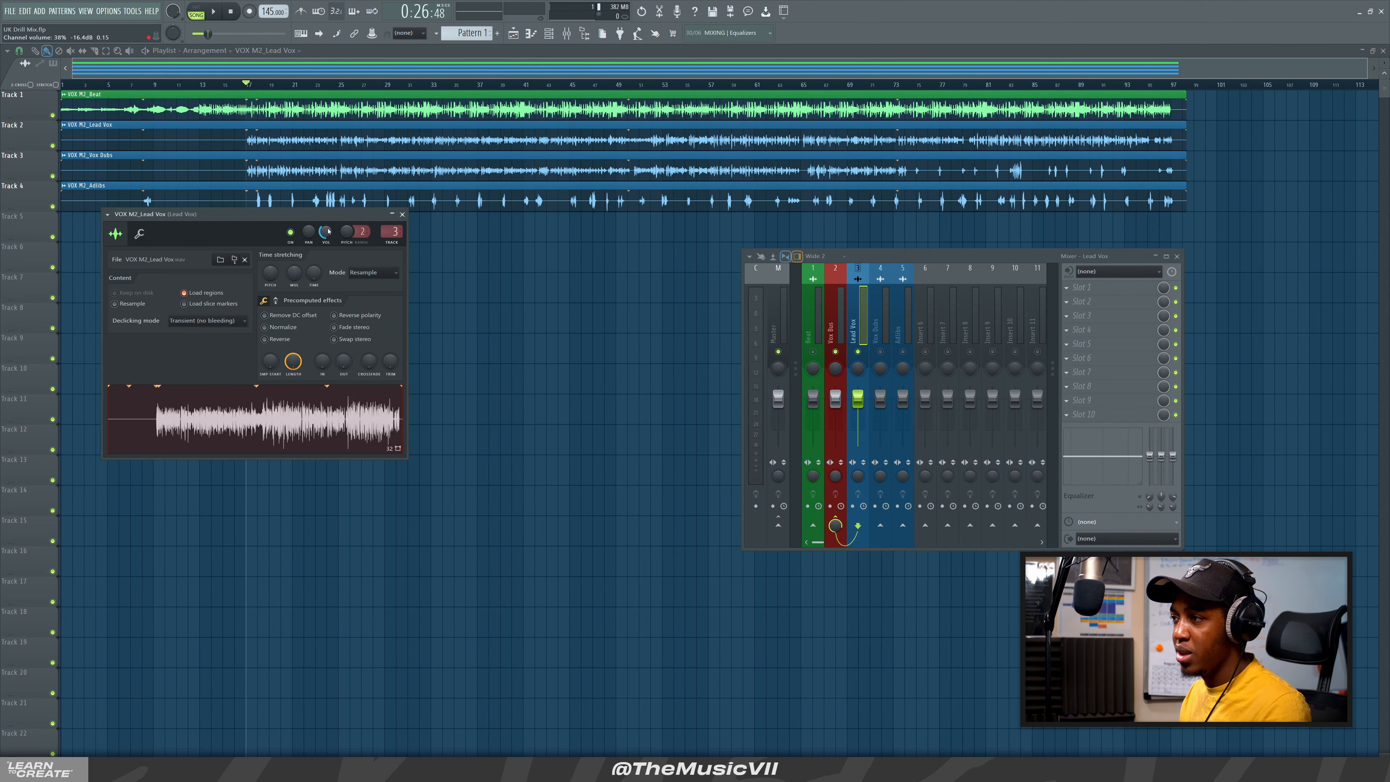
right_click(325, 231)
left_click(353, 342)
left_click(402, 214)
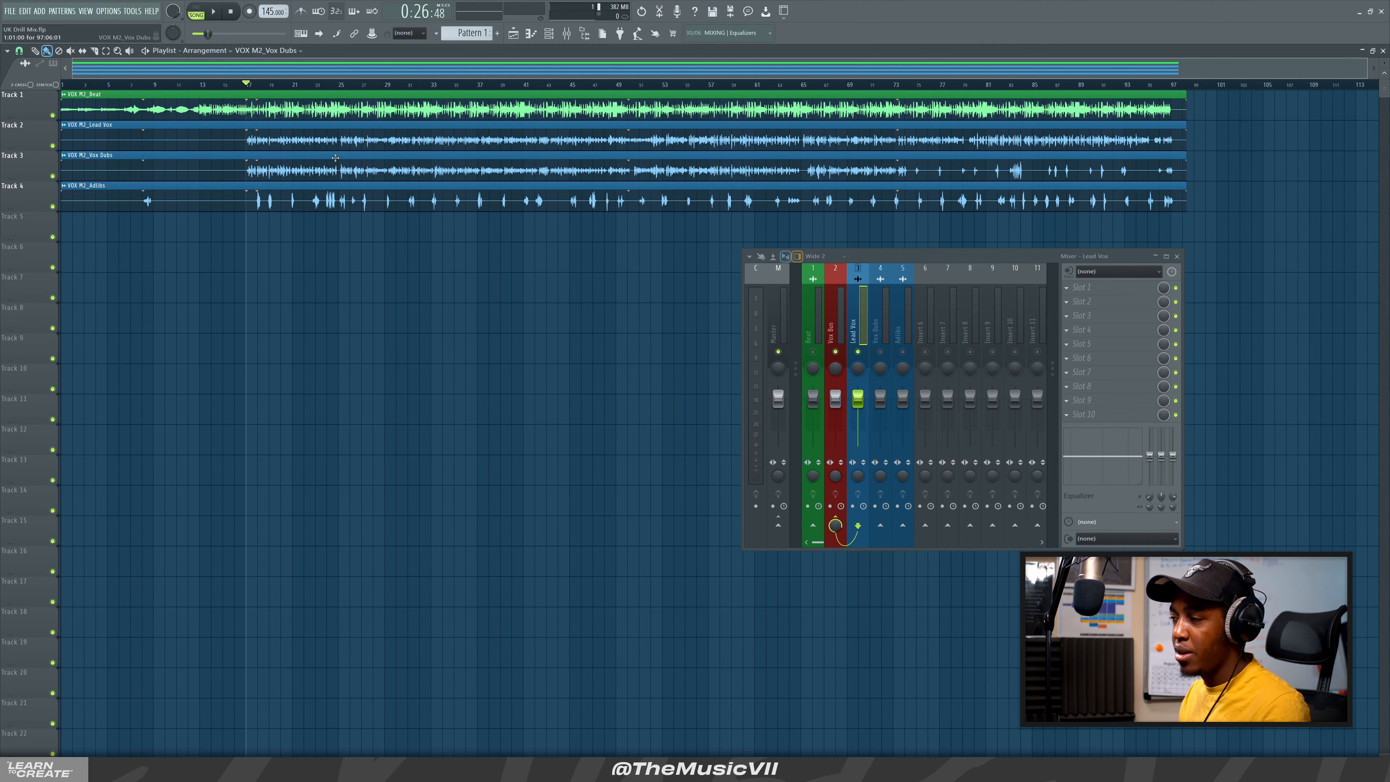
Paste the copied volume value onto the Vox Dubs audio clip's channel volume and close its settings
left_click(336, 158)
right_click(226, 101)
left_click(257, 231)
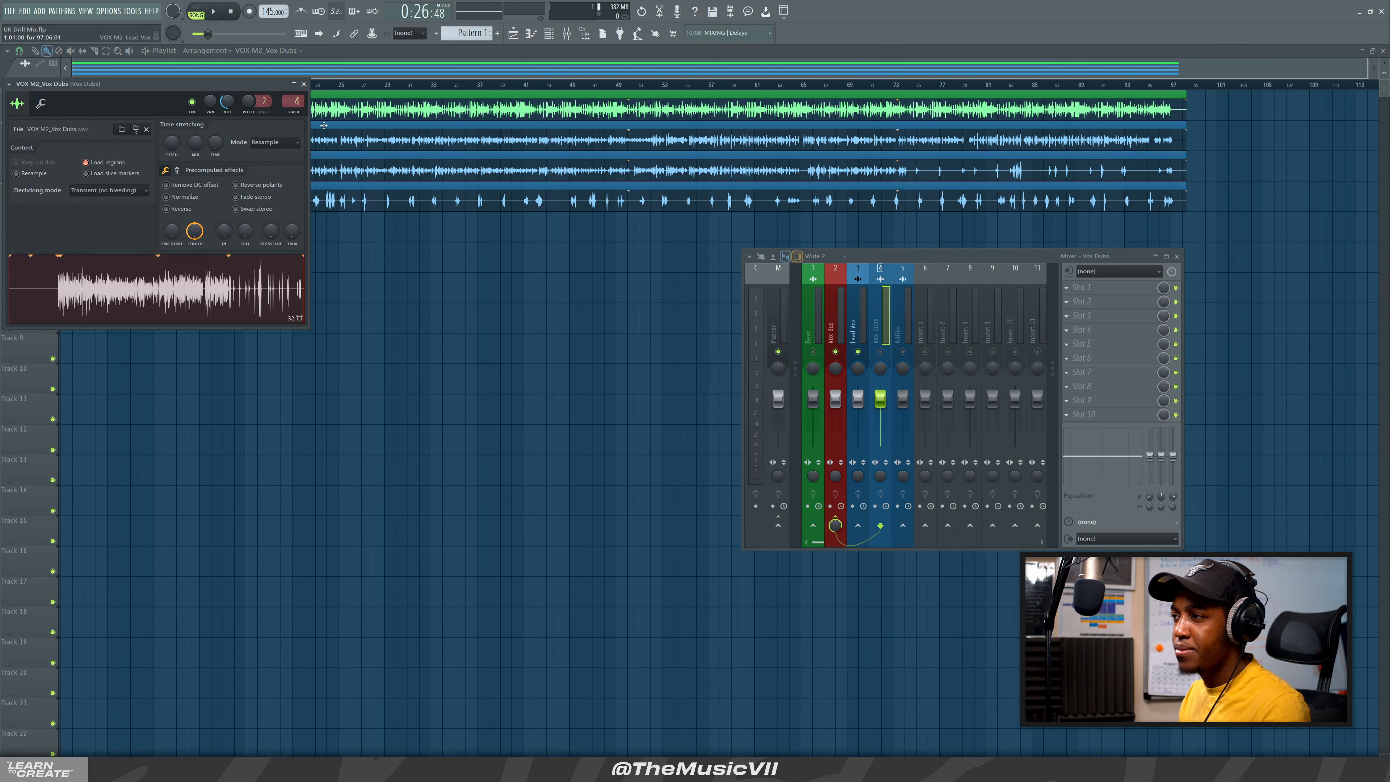
left_click(304, 84)
Paste the copied volume value onto the Adlibs audio clip's channel volume and close its settings
left_click(301, 186)
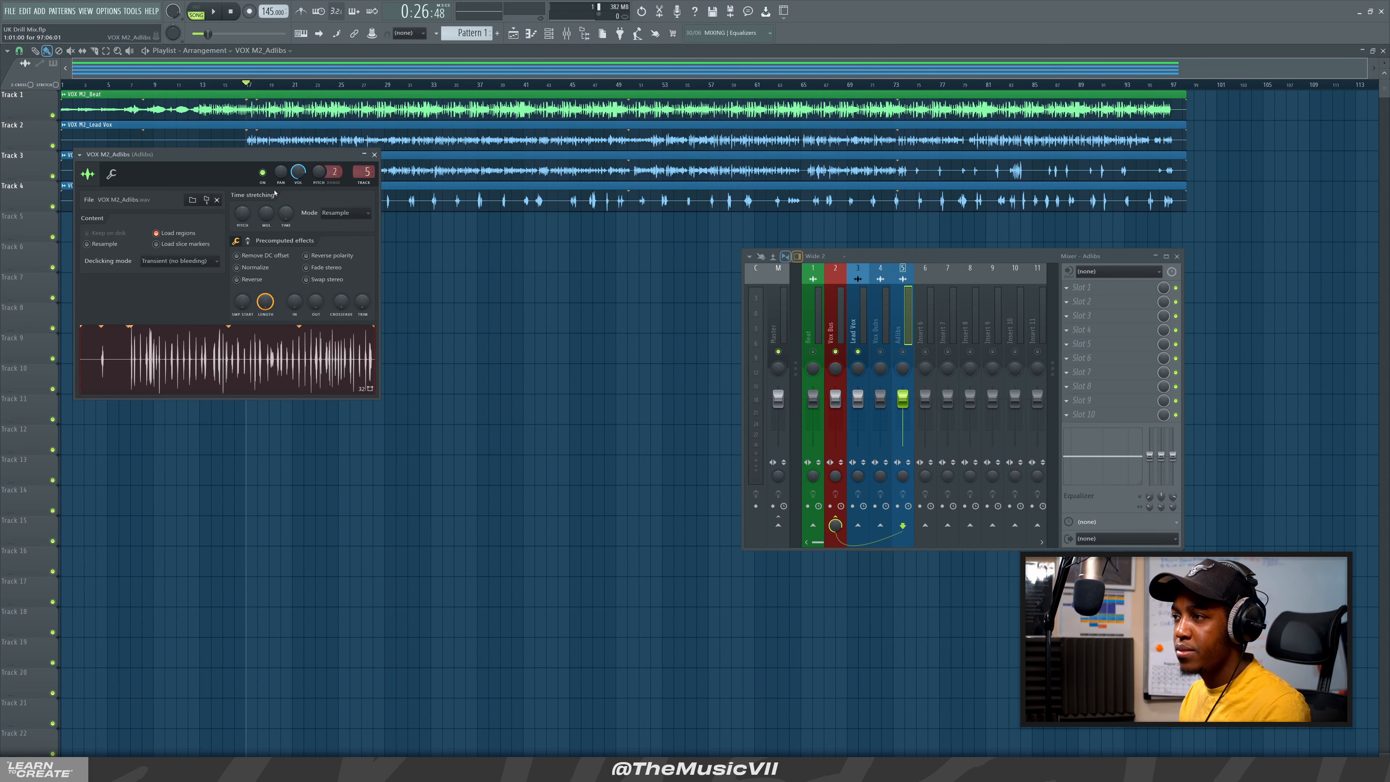
right_click(299, 174)
left_click(347, 298)
left_click(374, 154)
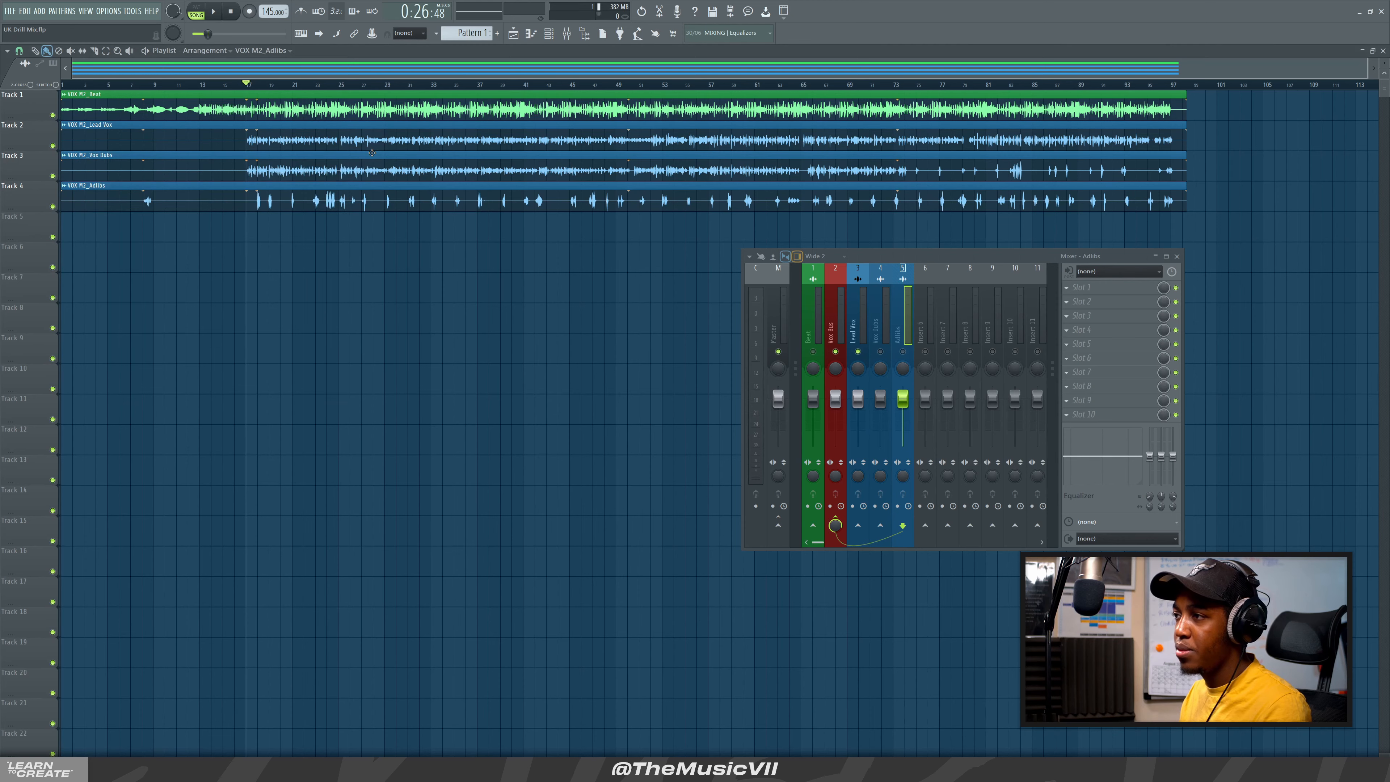
Lower the Adlibs audio clip's channel volume to 26% (-21.4 dB), playing the vocals back to judge the level
key("space")
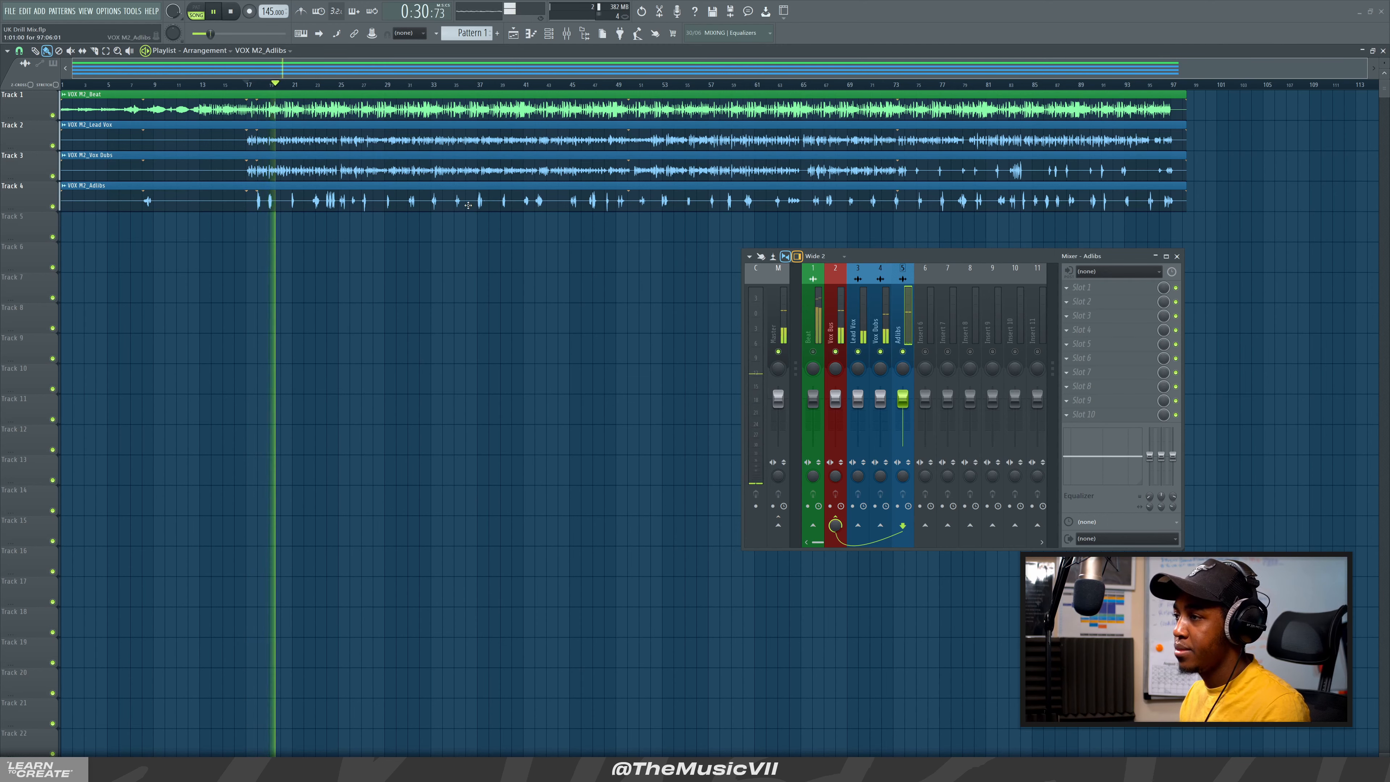
key("space")
double_click(378, 188)
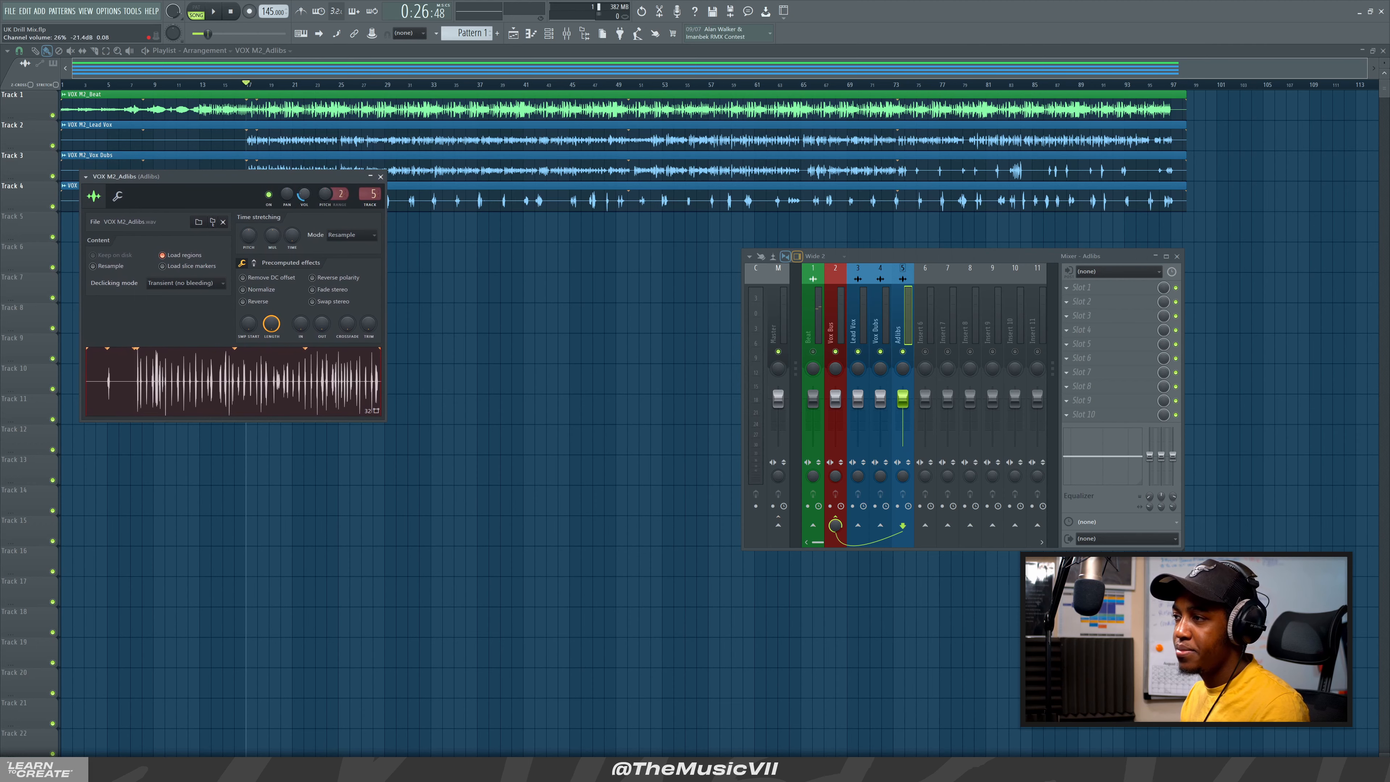
left_click(380, 177)
key("space")
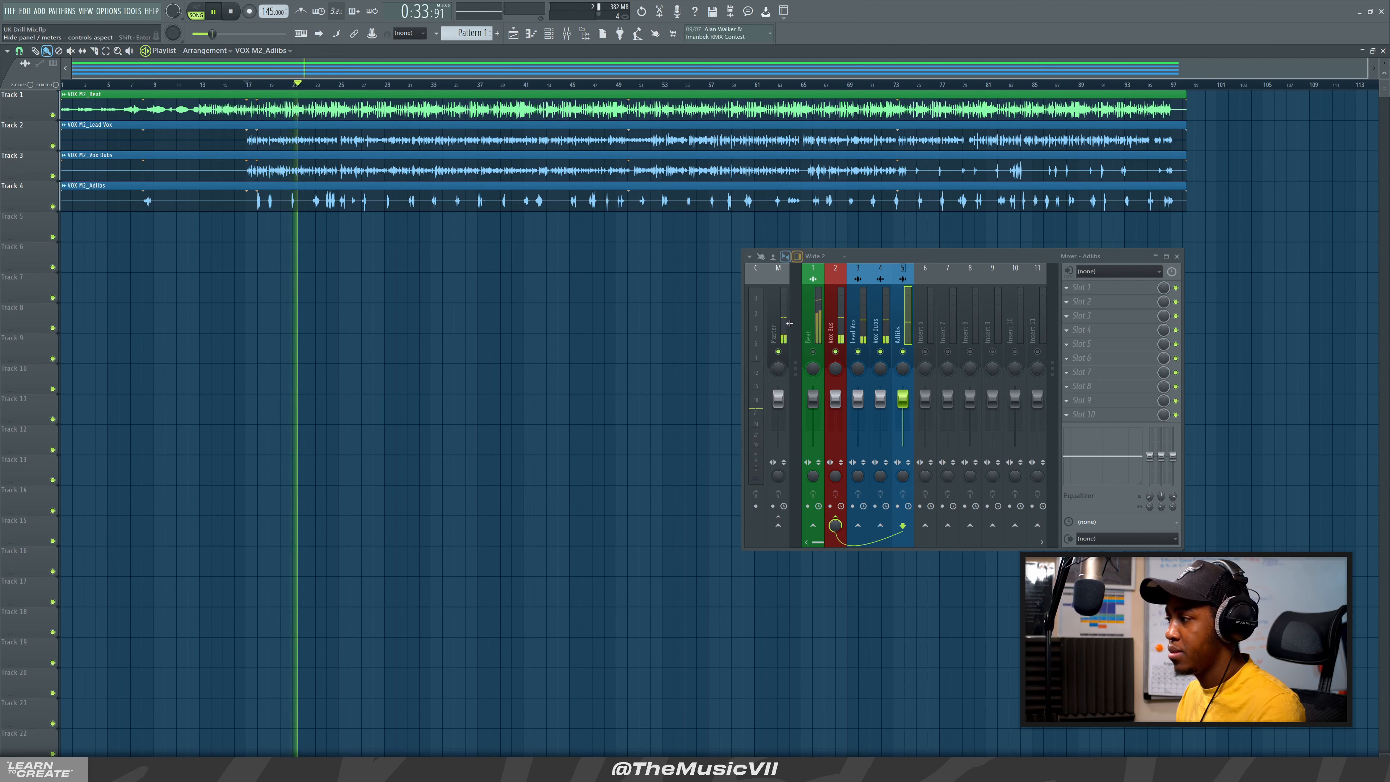
key("space")
Play the vocals with the Beat and lower the Beat audio clip's channel volume to balance it, then close its settings
left_click(818, 315)
key("space")
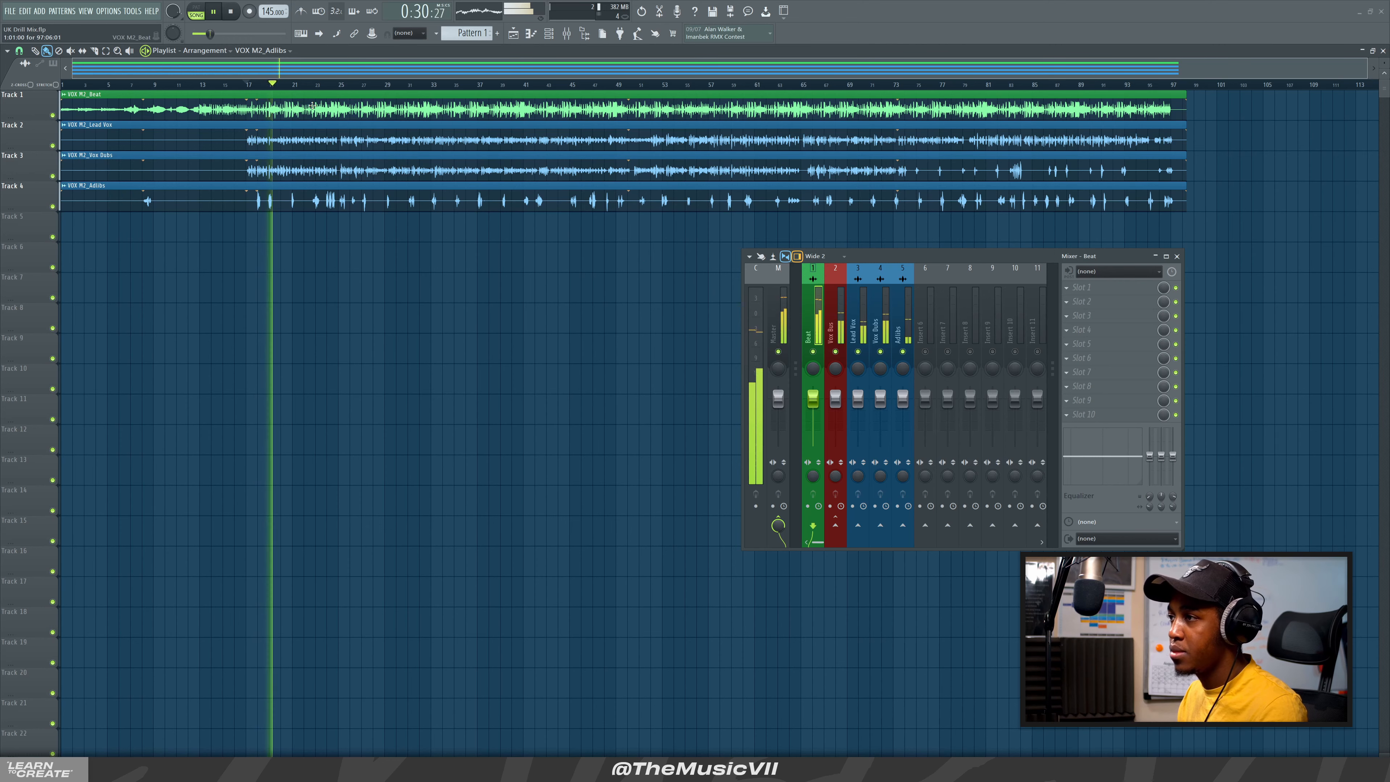
key("space")
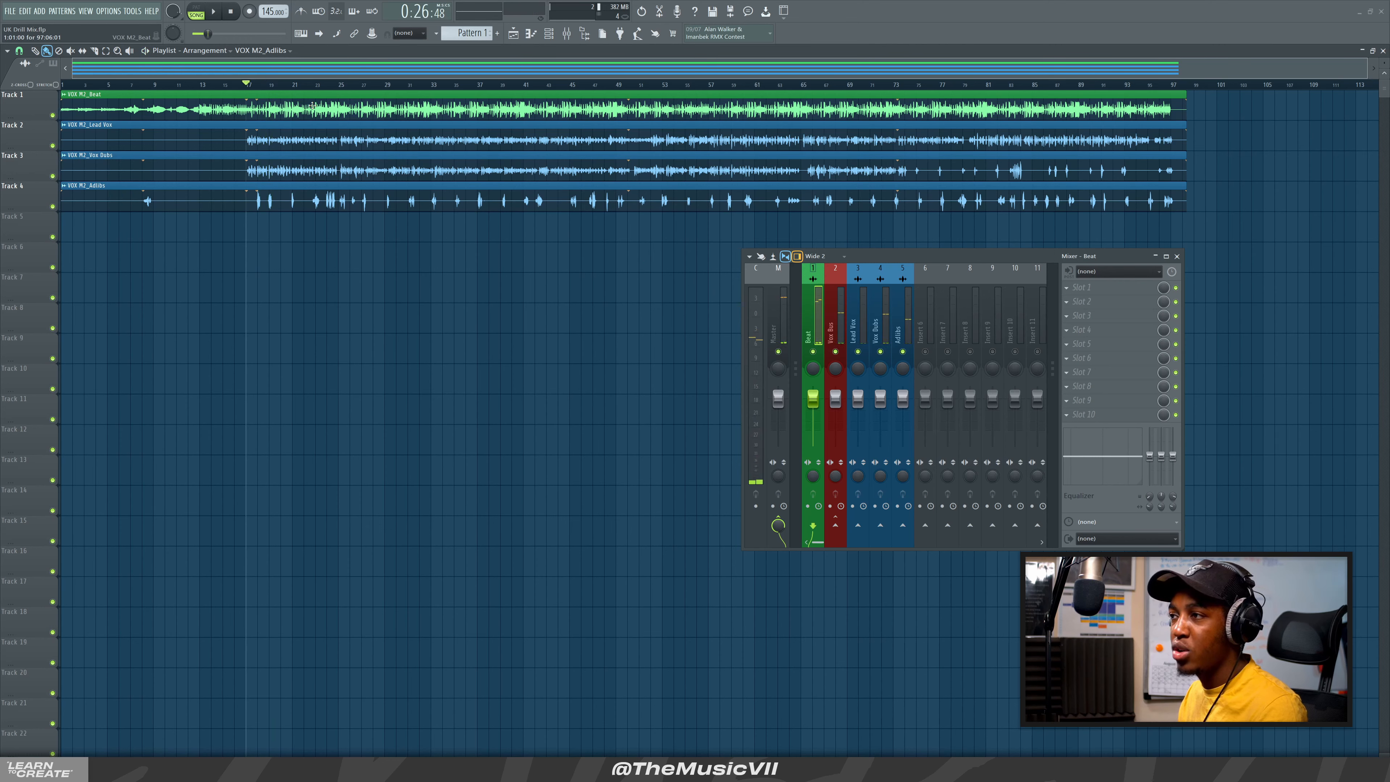
double_click(312, 105)
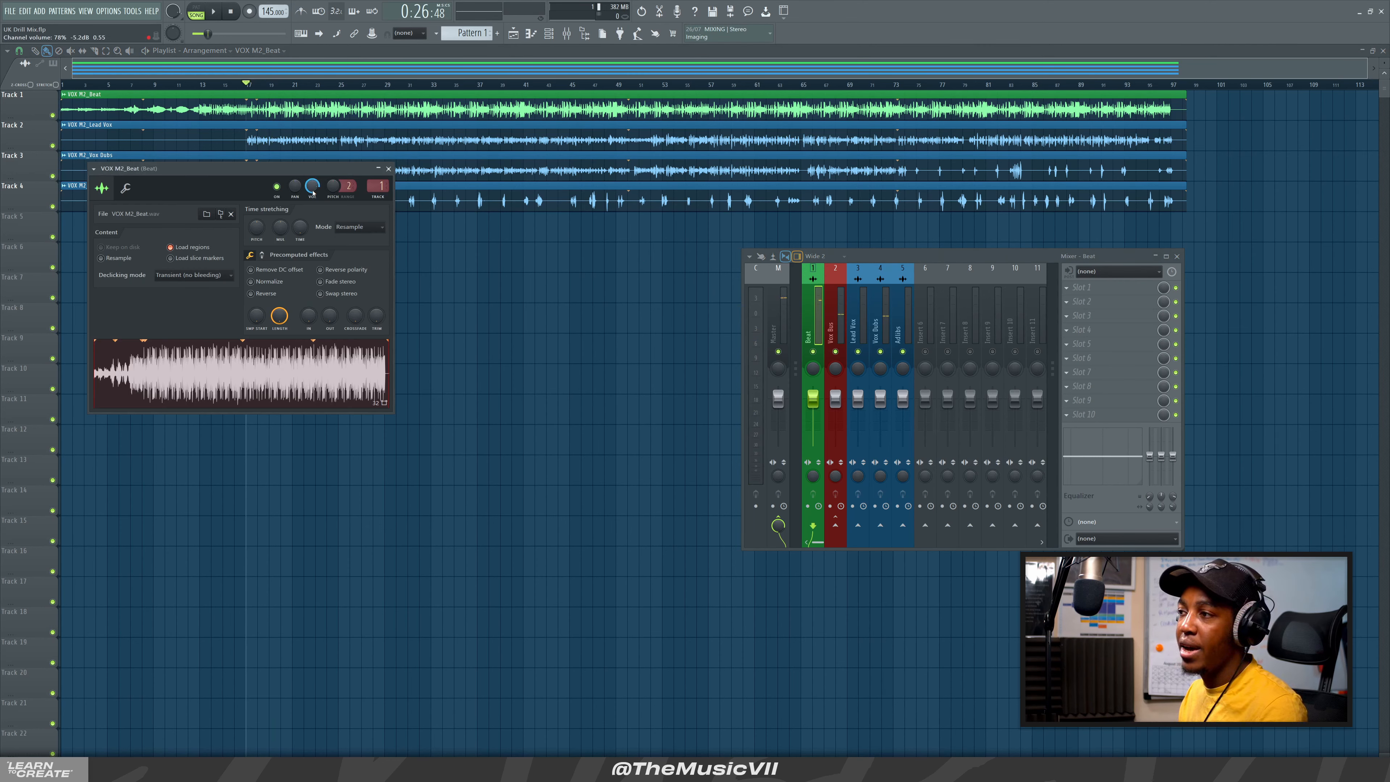
key("space")
key("space")
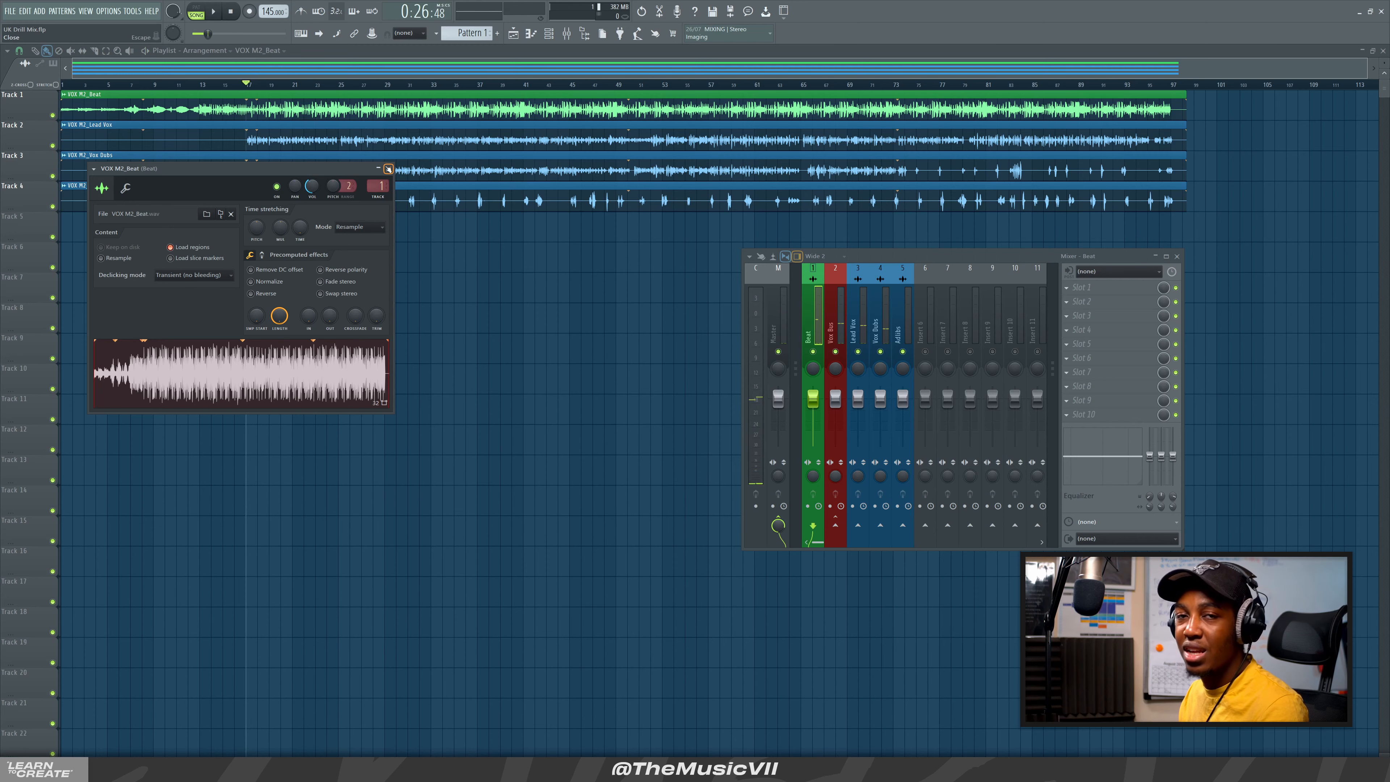
left_click(388, 169)
Play the full mix and check its level on the Master mixer track
key("space")
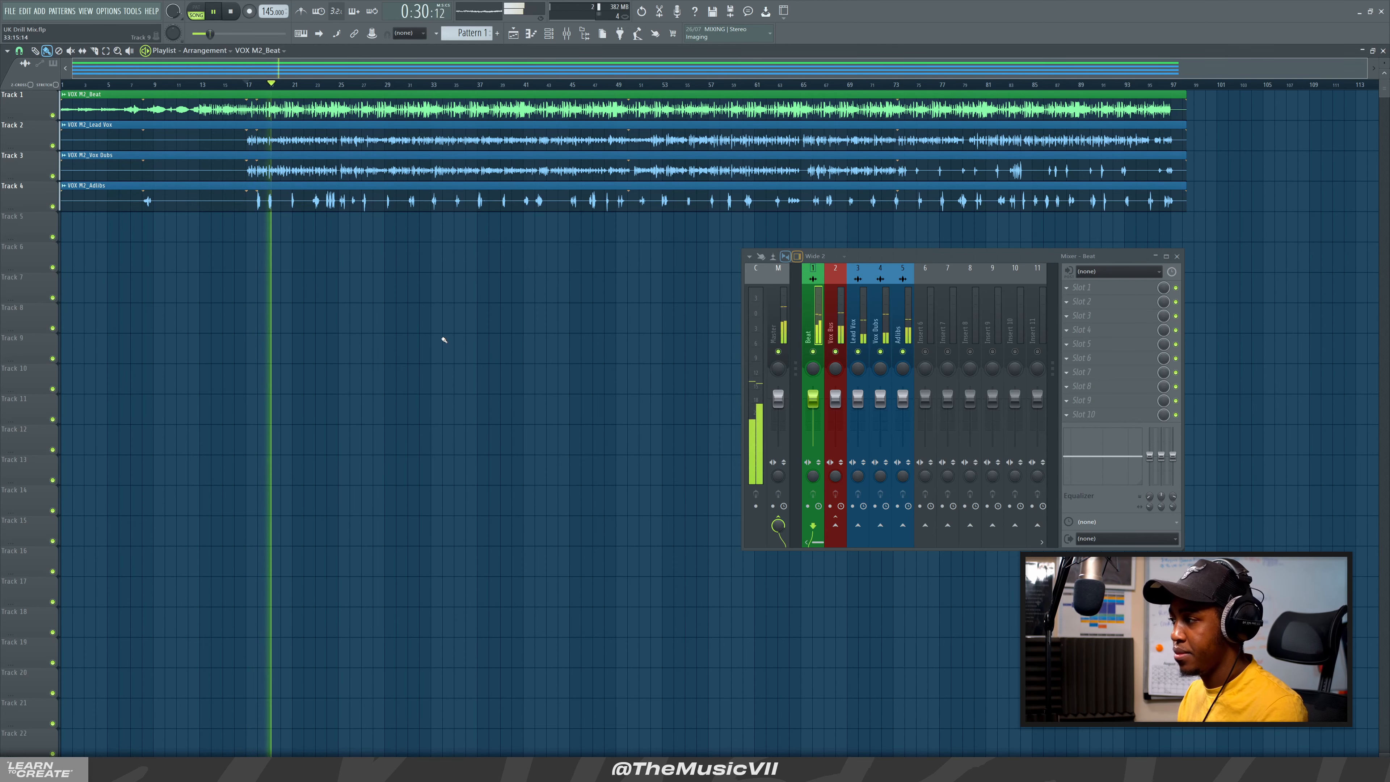
left_click(774, 336)
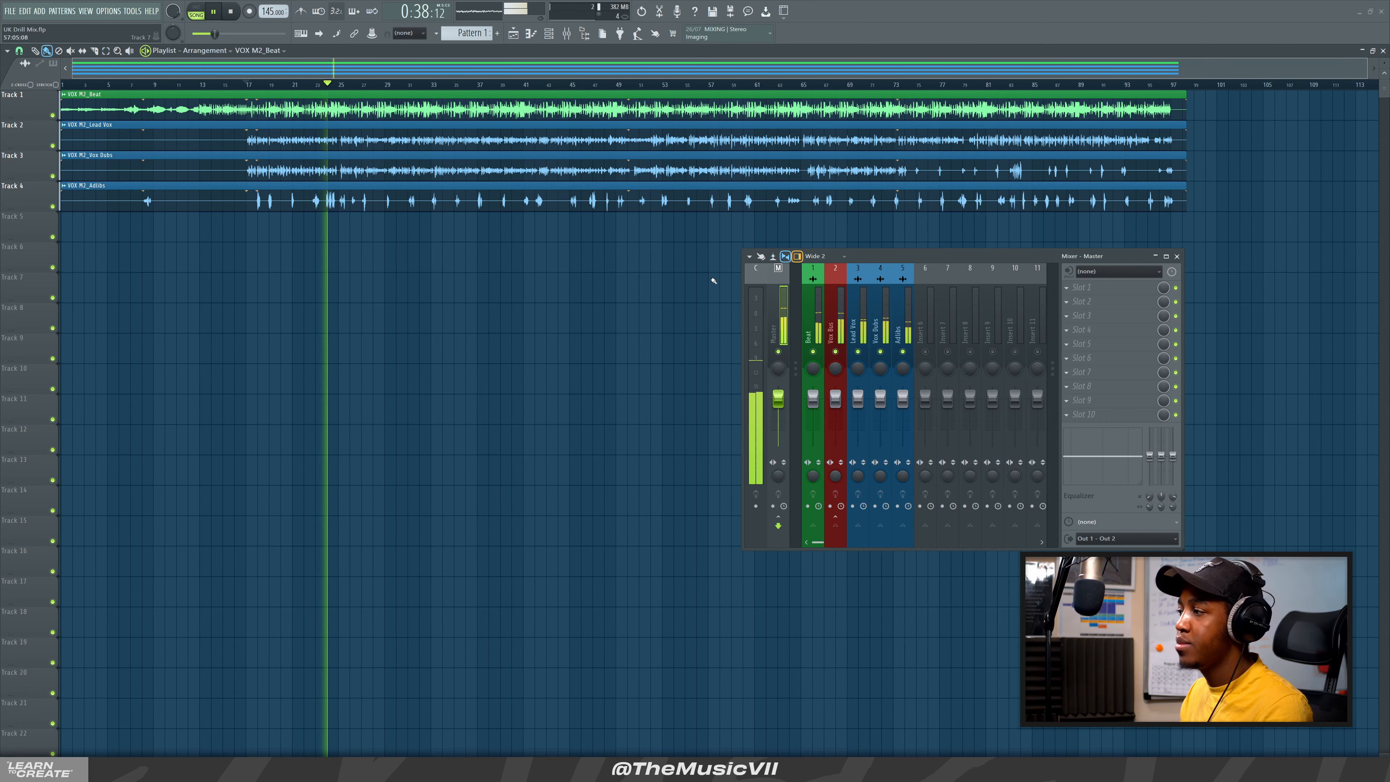
mouse_move(899, 260)
left_mouse_down()
mouse_move(901, 242)
mouse_move(886, 241)
left_mouse_up()
key("space")
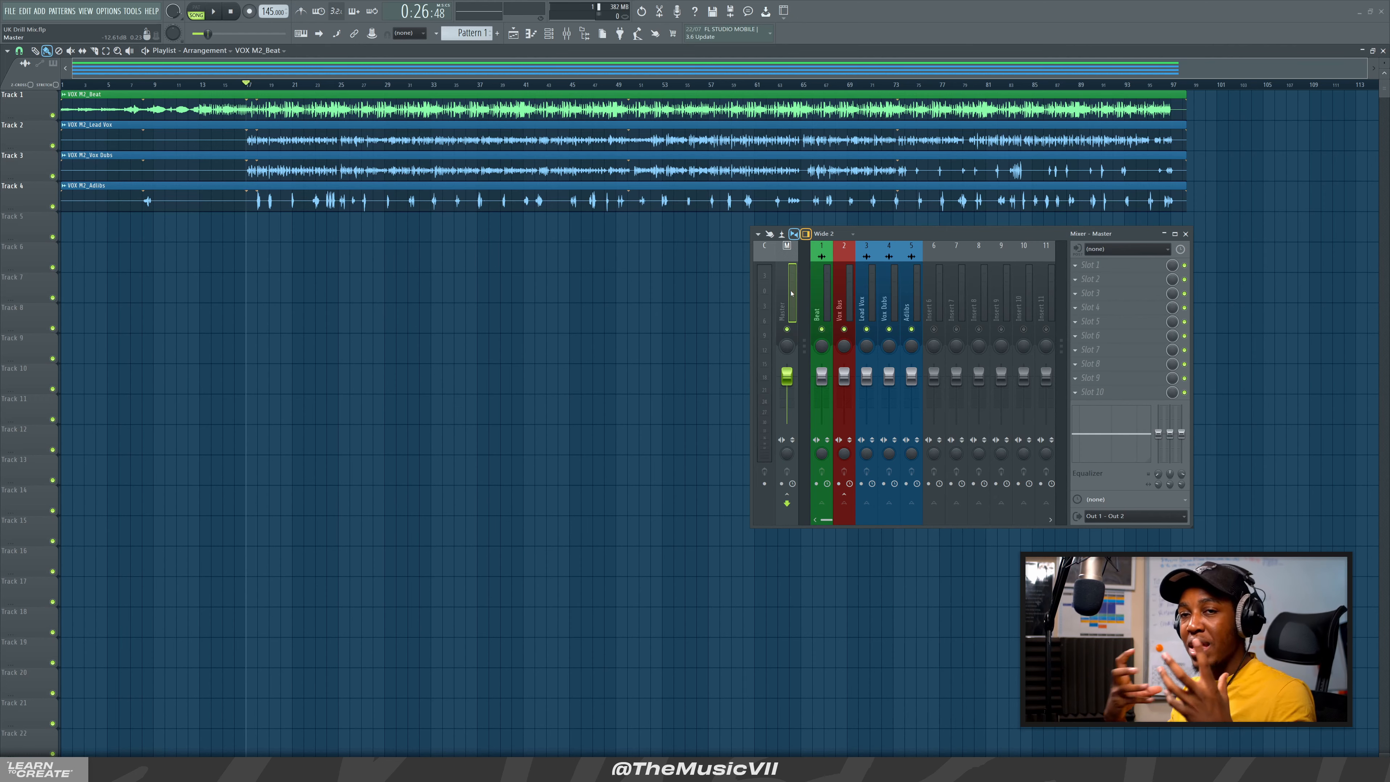
Solo the Lead Vox mixer track
right_click(910, 330)
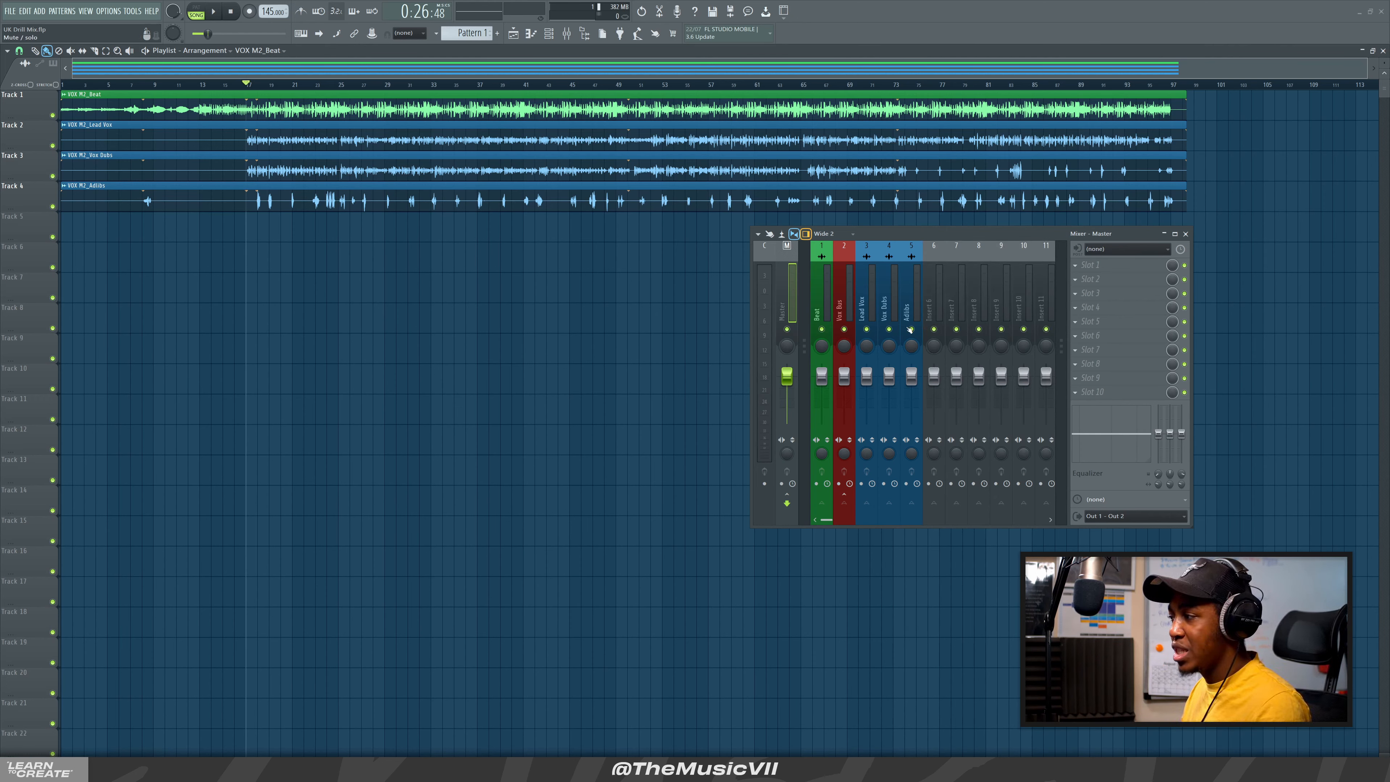
left_click(866, 305)
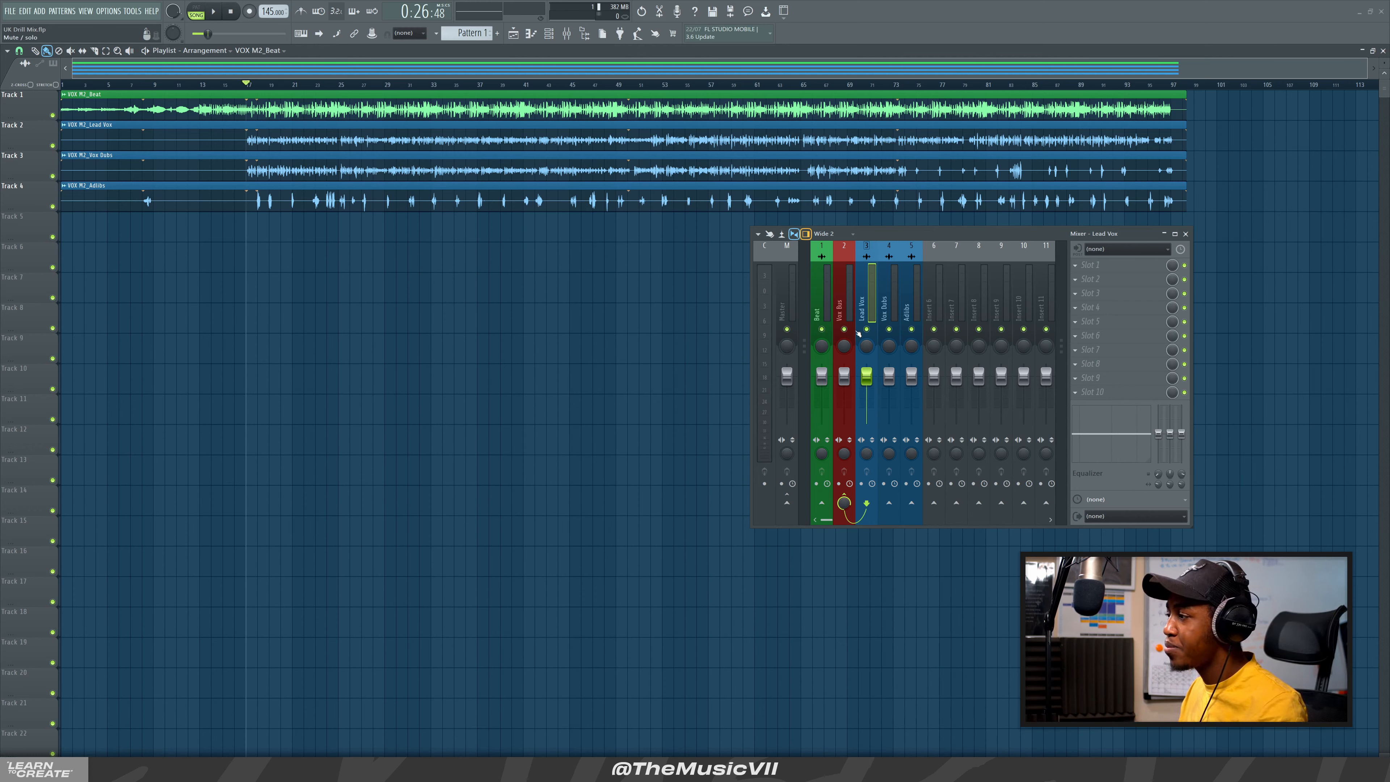
left_click(870, 327)
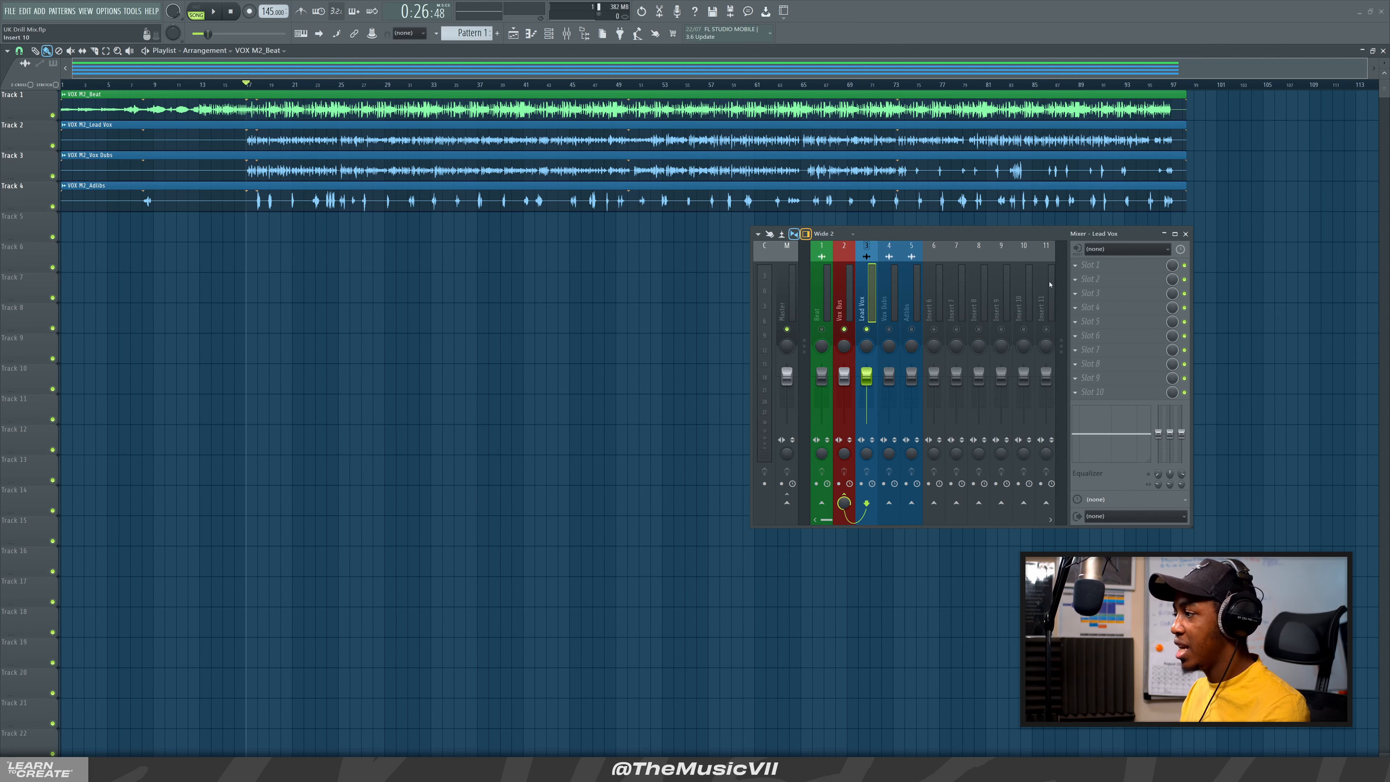
Load Fruity Parametric EQ 2 into the first effect slot of the Lead Vox track
left_click(1105, 267)
left_click(1105, 267)
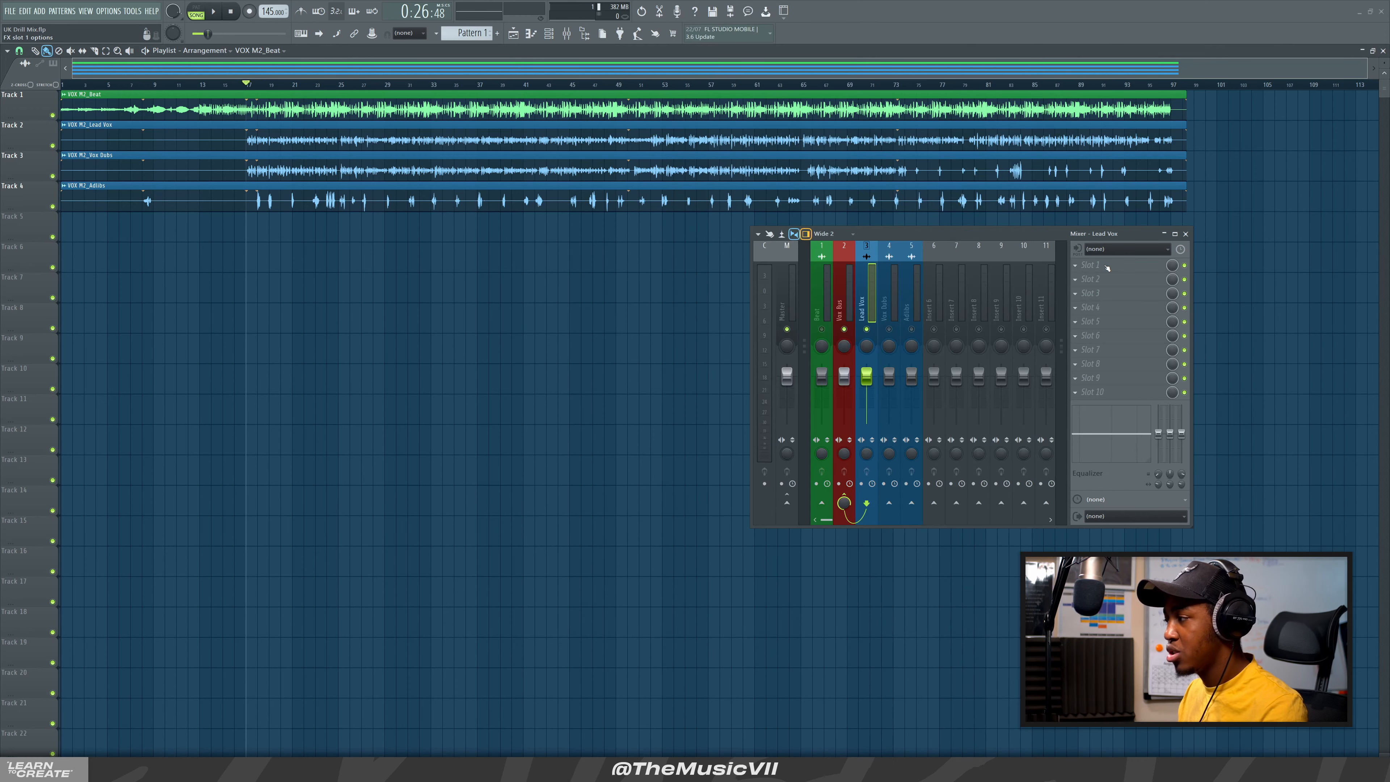
left_click(1106, 267)
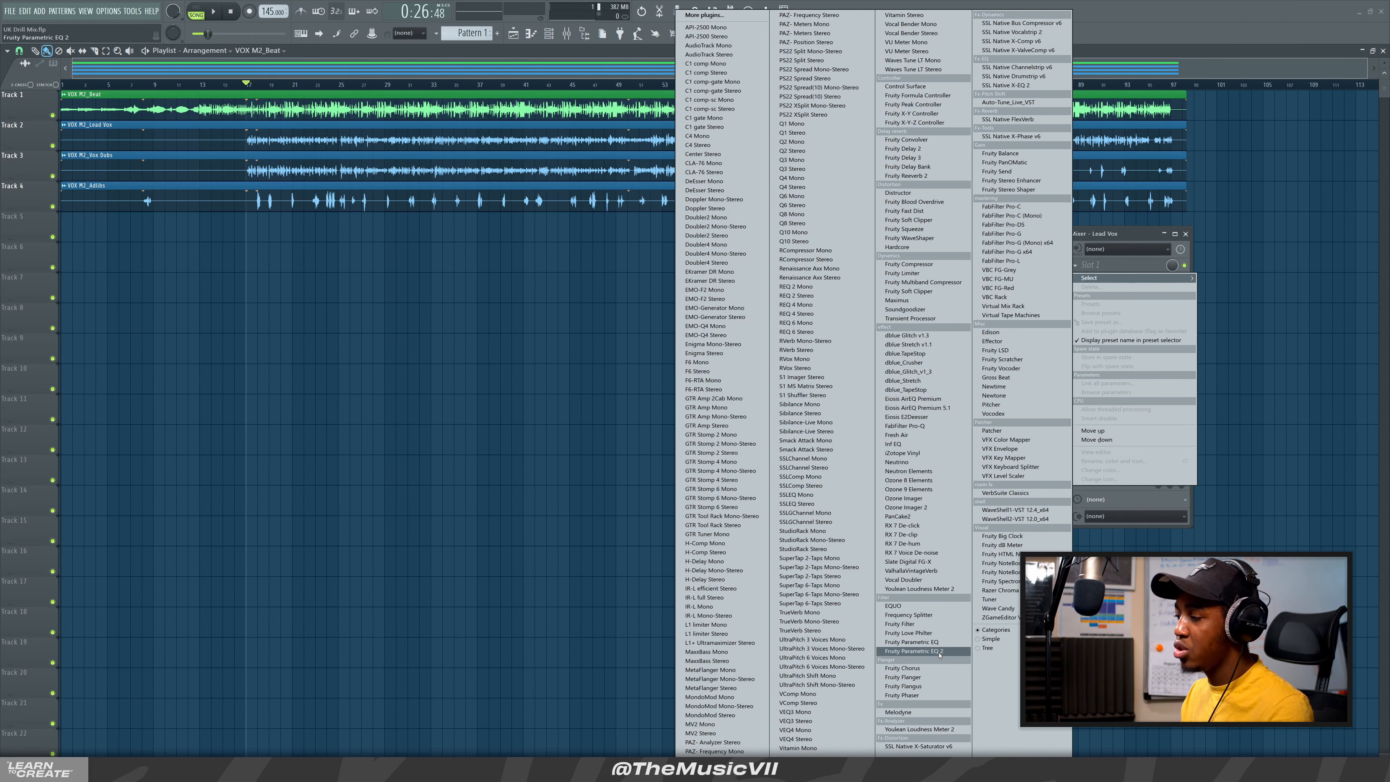
left_click(914, 650)
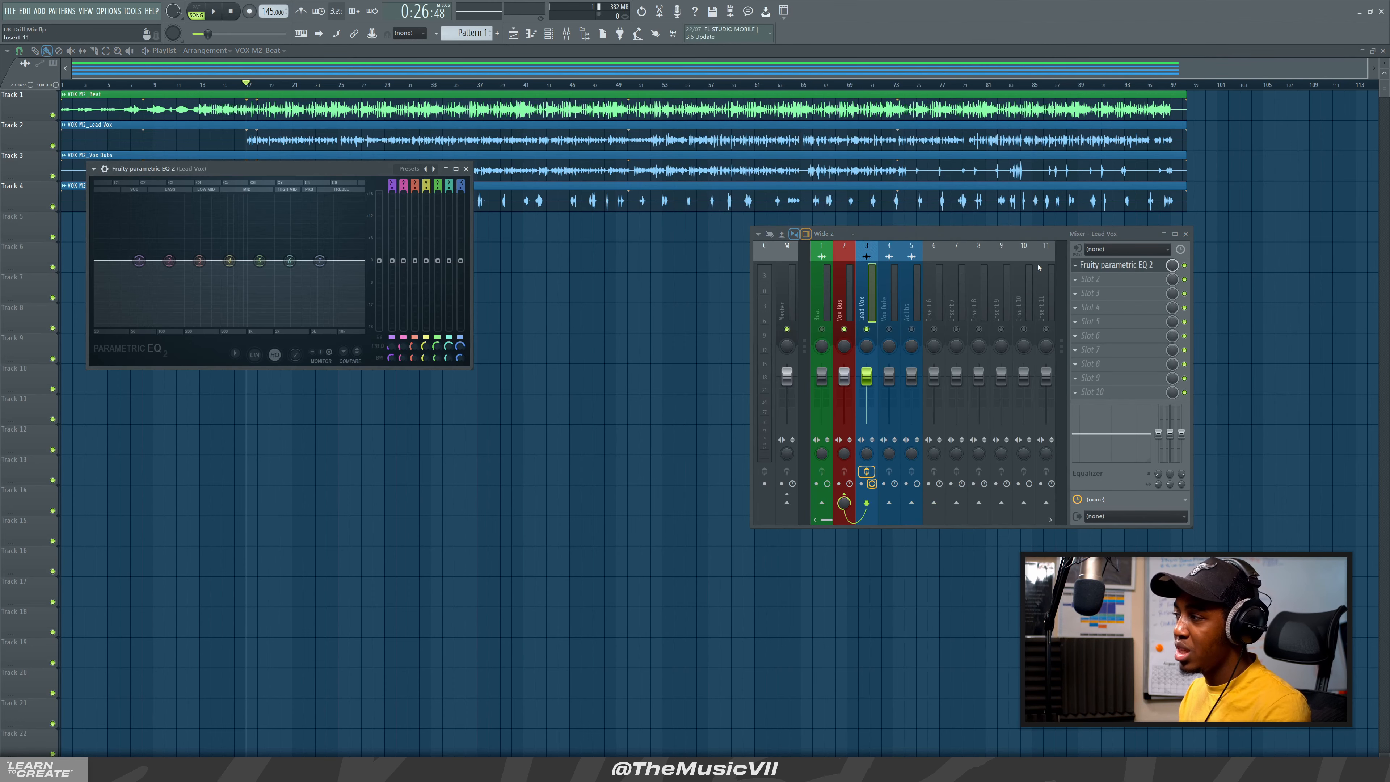
Play the soloed Lead Vox and examine its frequency spectrum in Fruity Parametric EQ 2
key("space")
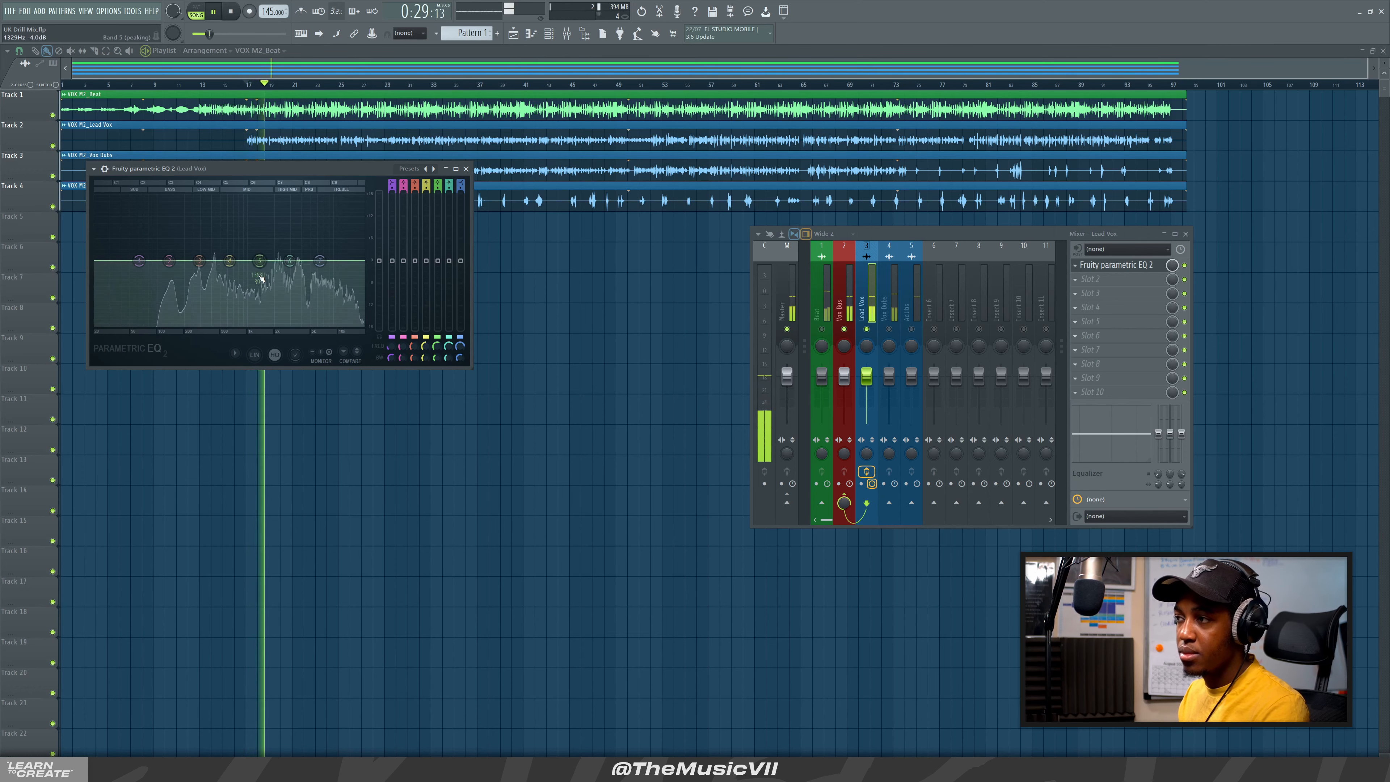
left_click_drag(258, 168, 356, 218)
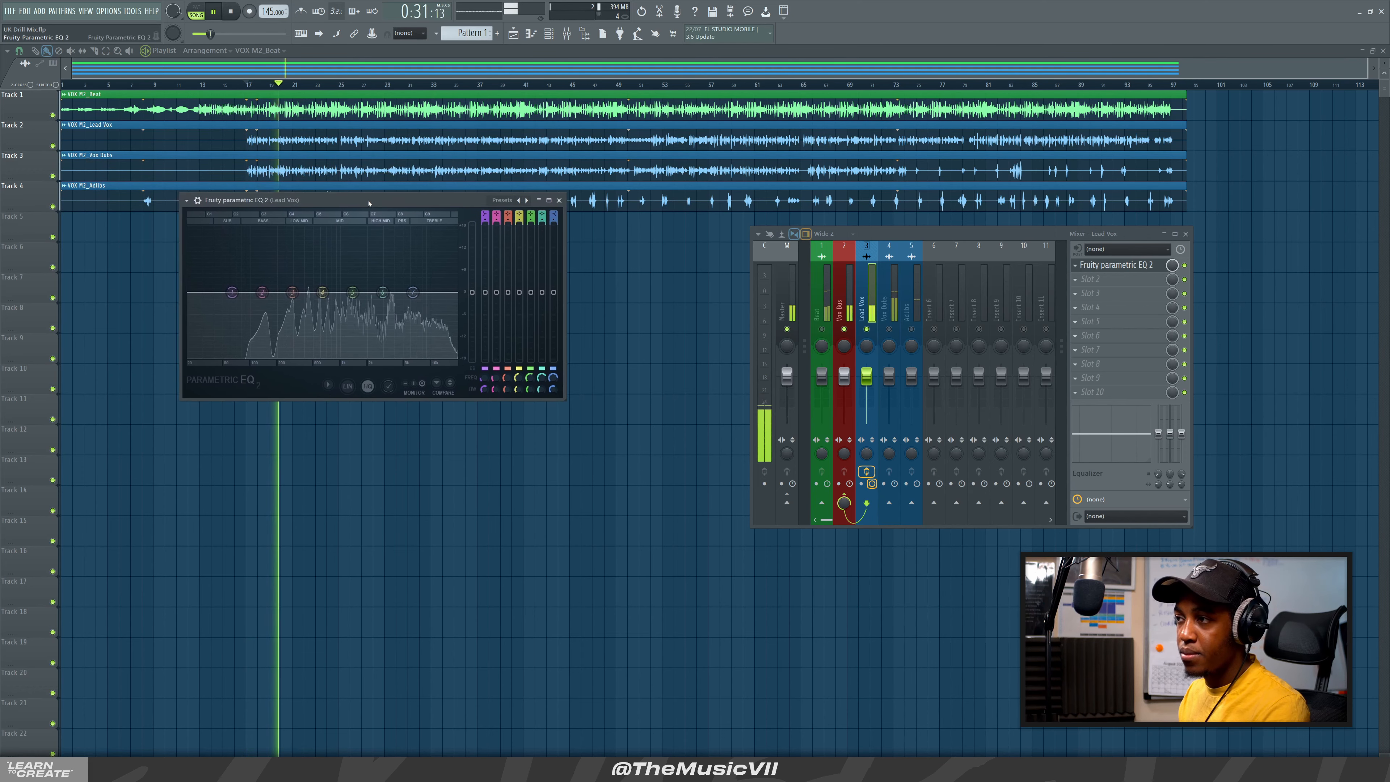
key("space")
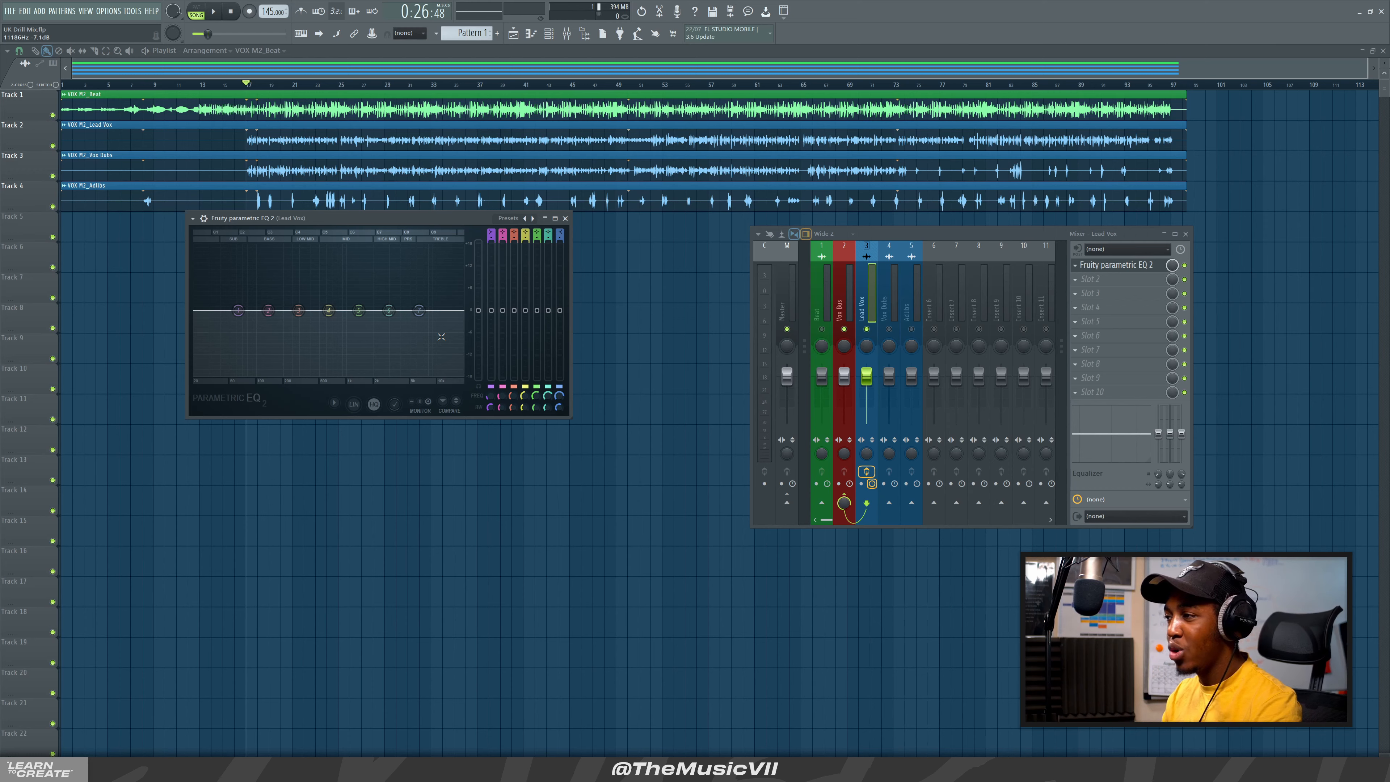
key("space")
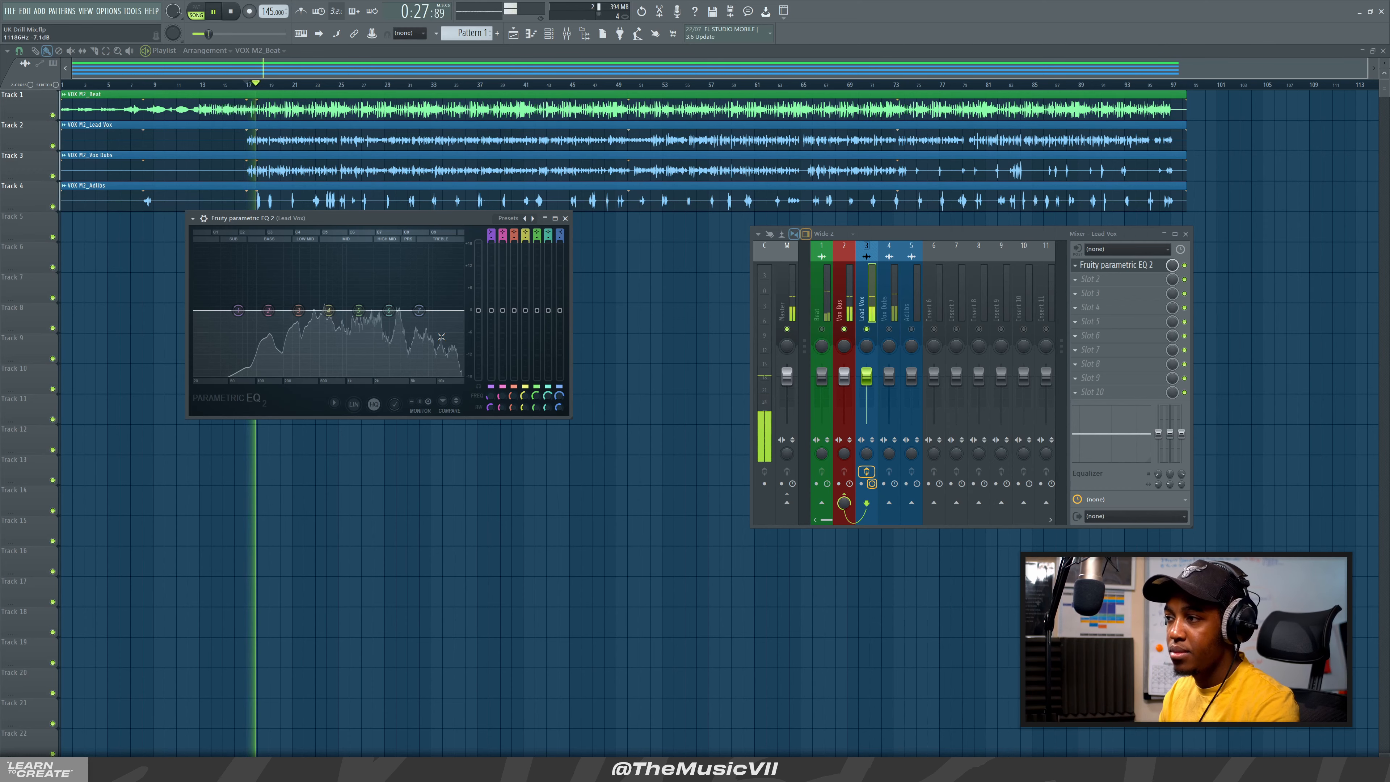
key("space")
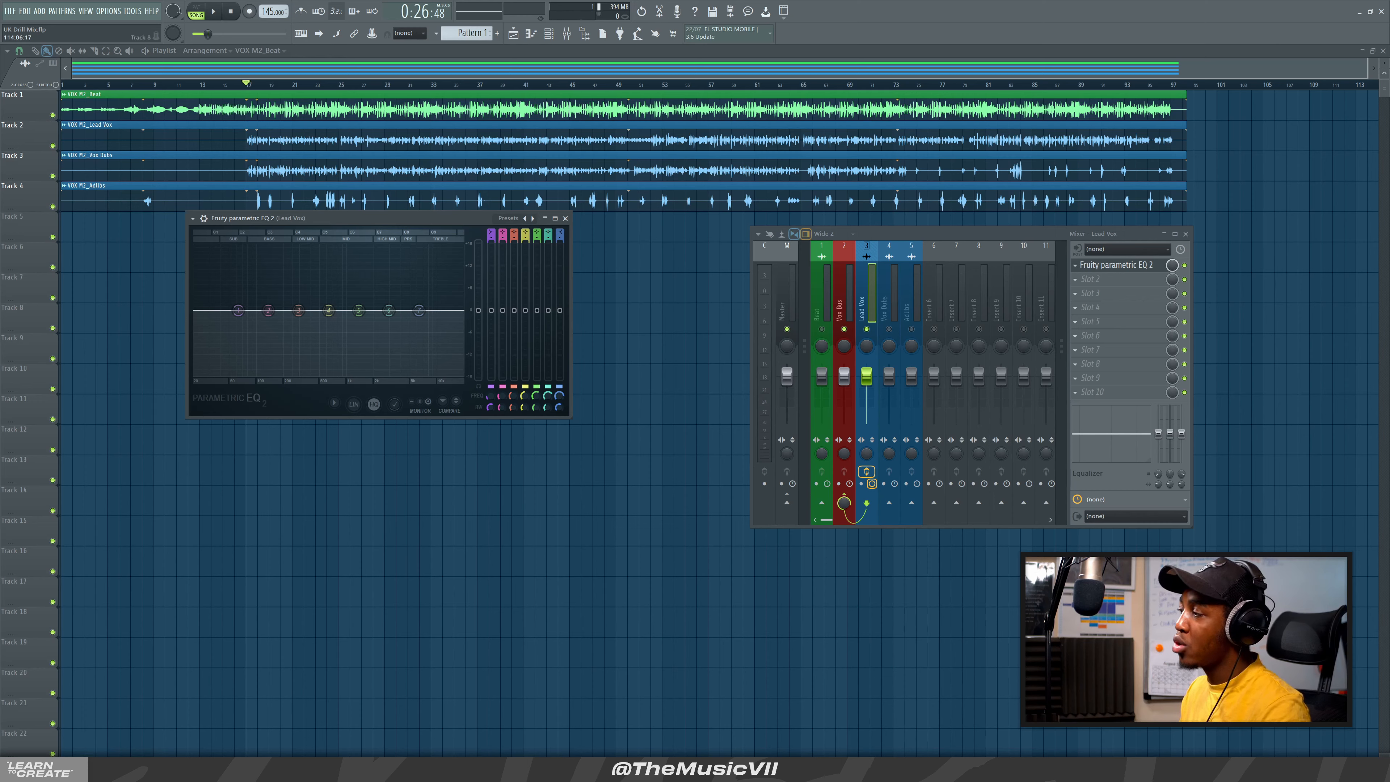
Replace the Lead Vox track's Fruity Parametric EQ 2 with Fruity Compressor and play the vocal through it
left_click(1076, 272)
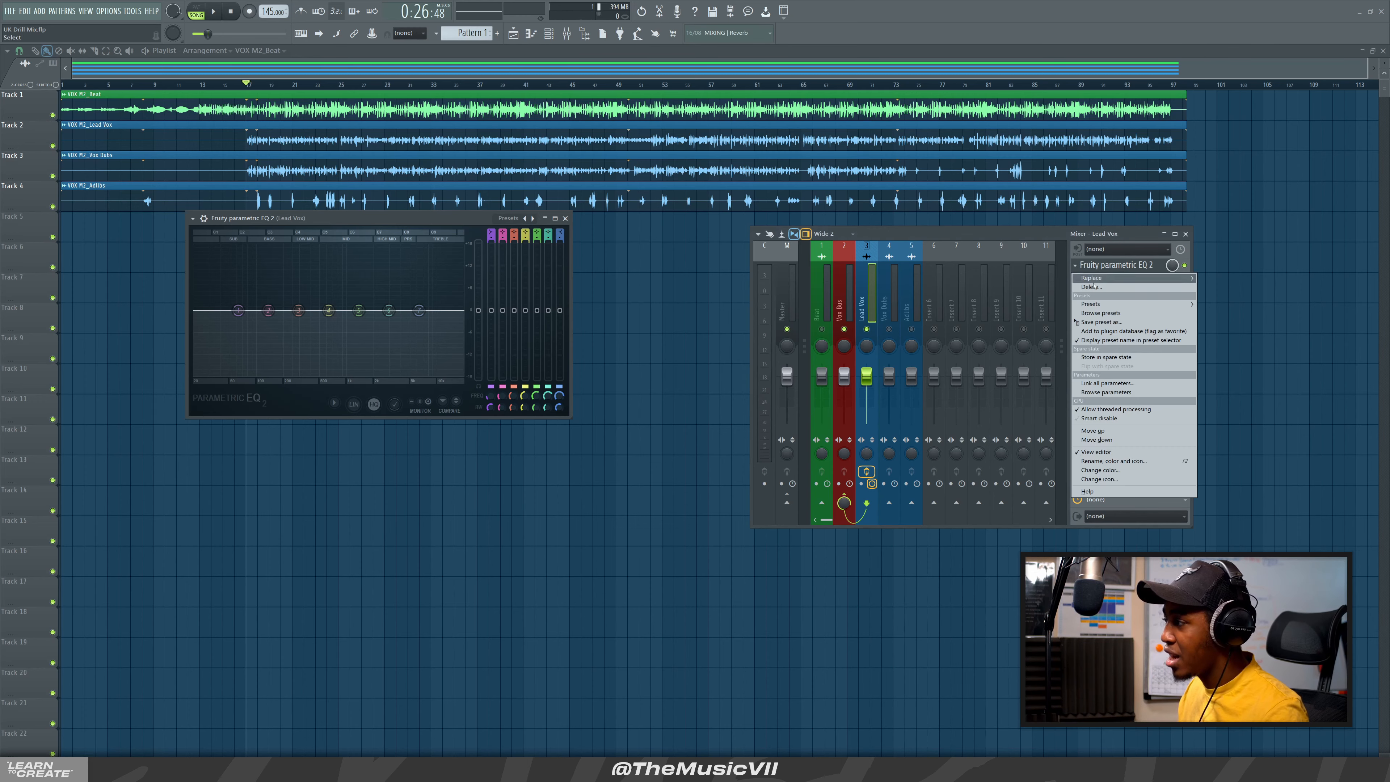
mouse_move(1100, 280)
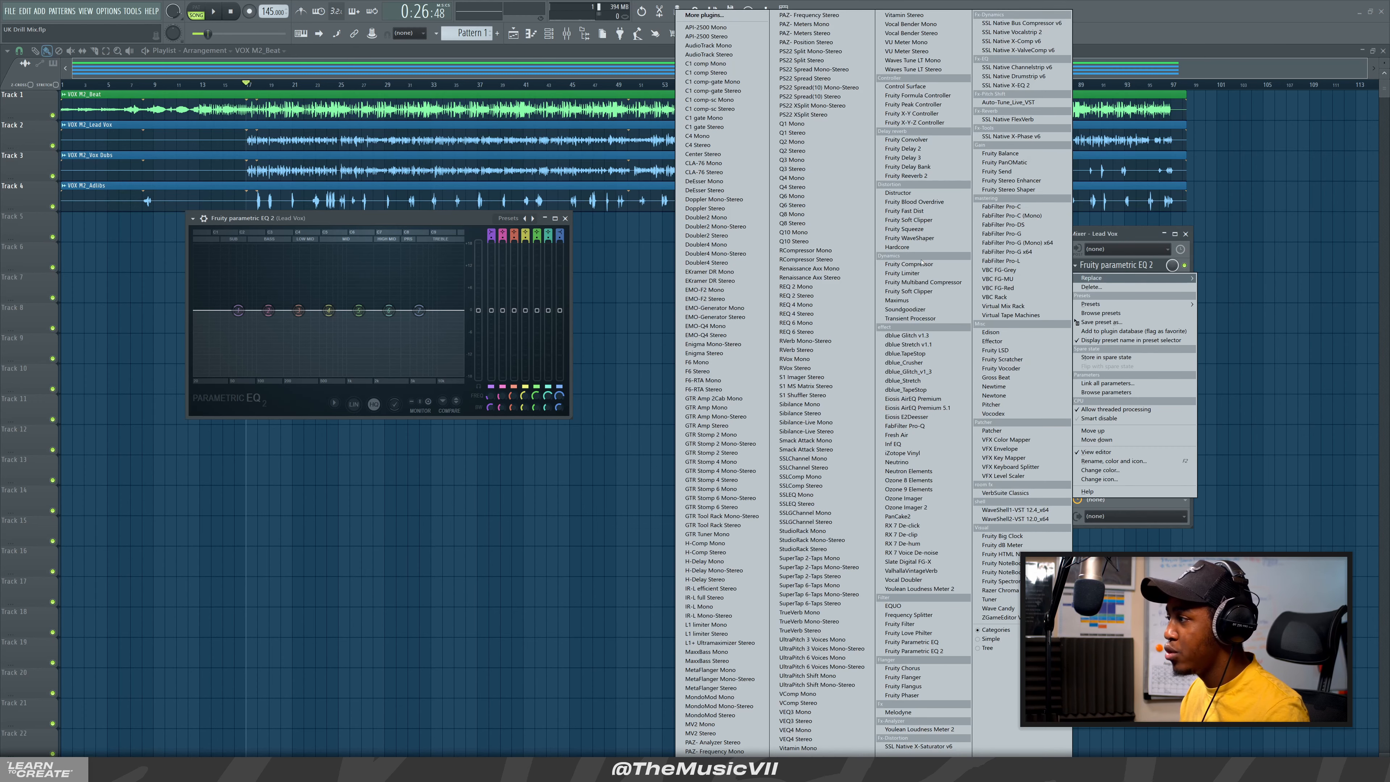
left_click(908, 264)
left_click_drag(359, 223, 476, 276)
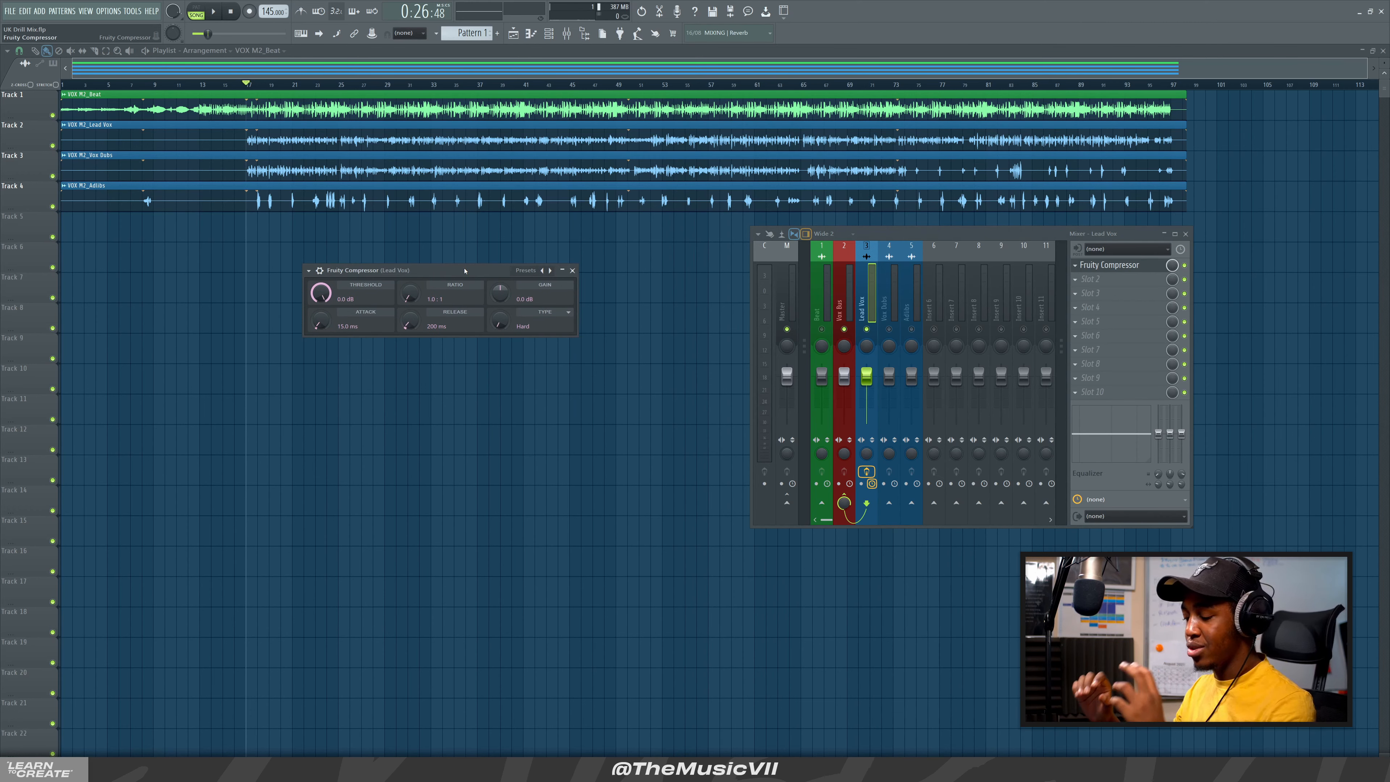
key("space")
key("space")
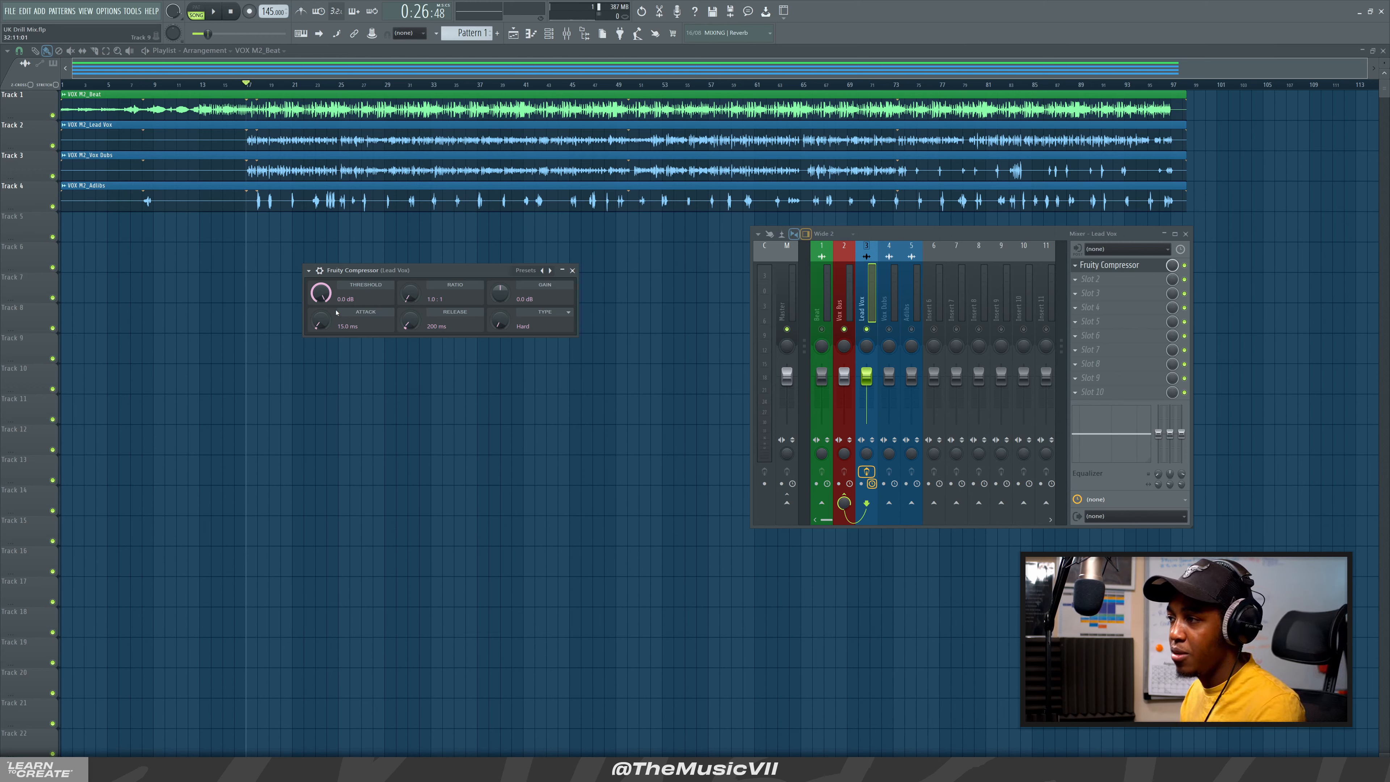
Set the Lead Vox compressor's threshold to -28.6 dB and ratio to 7.4:1, auditioning the vocal during playback
key("space")
left_click_drag(323, 293, 323, 329)
key("space")
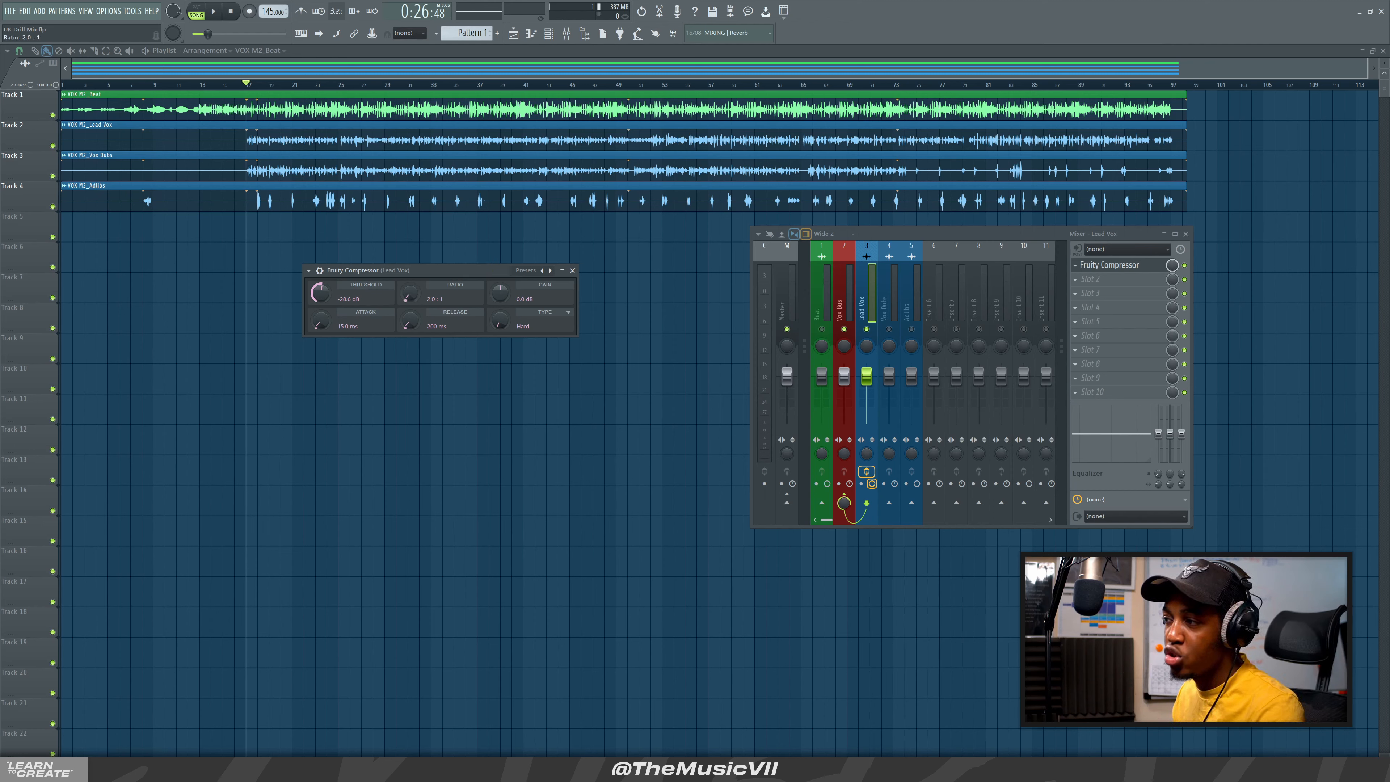
key("space")
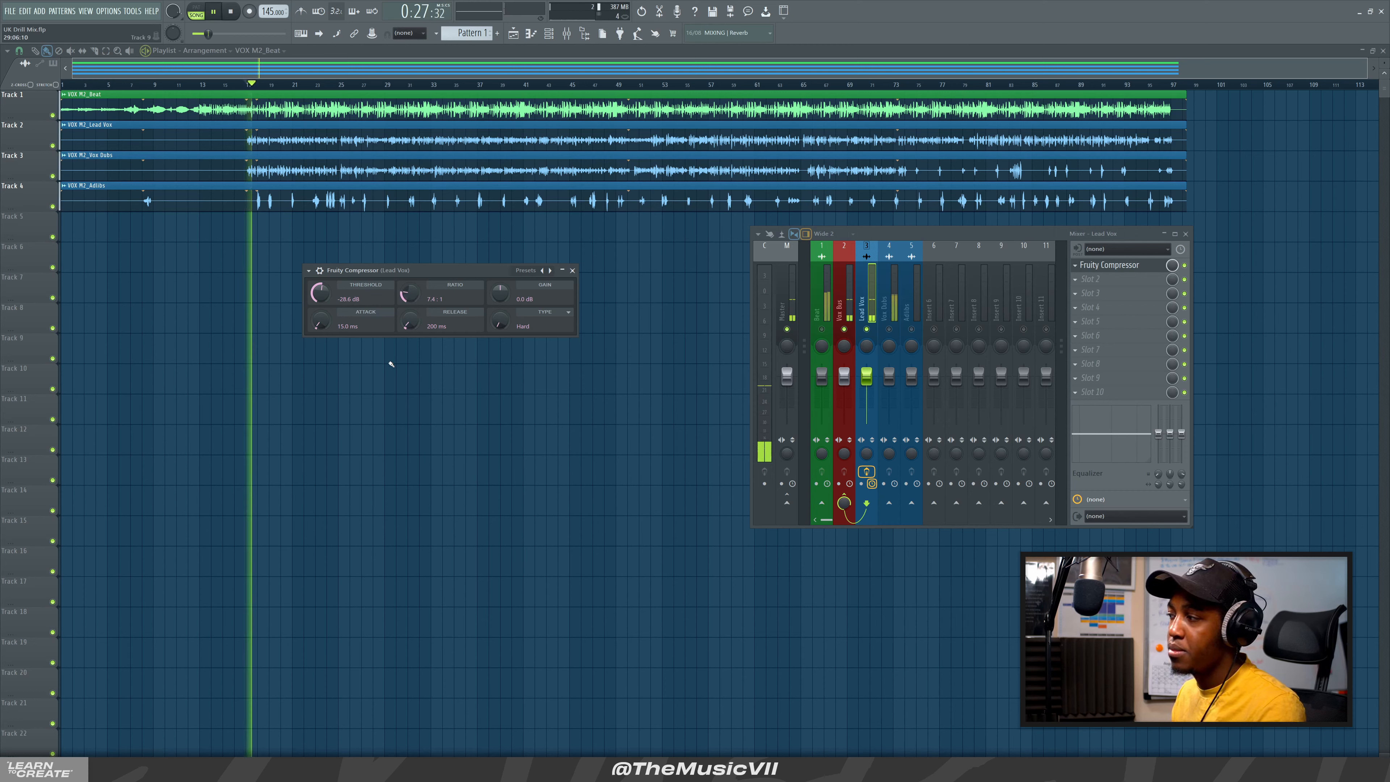
key("space")
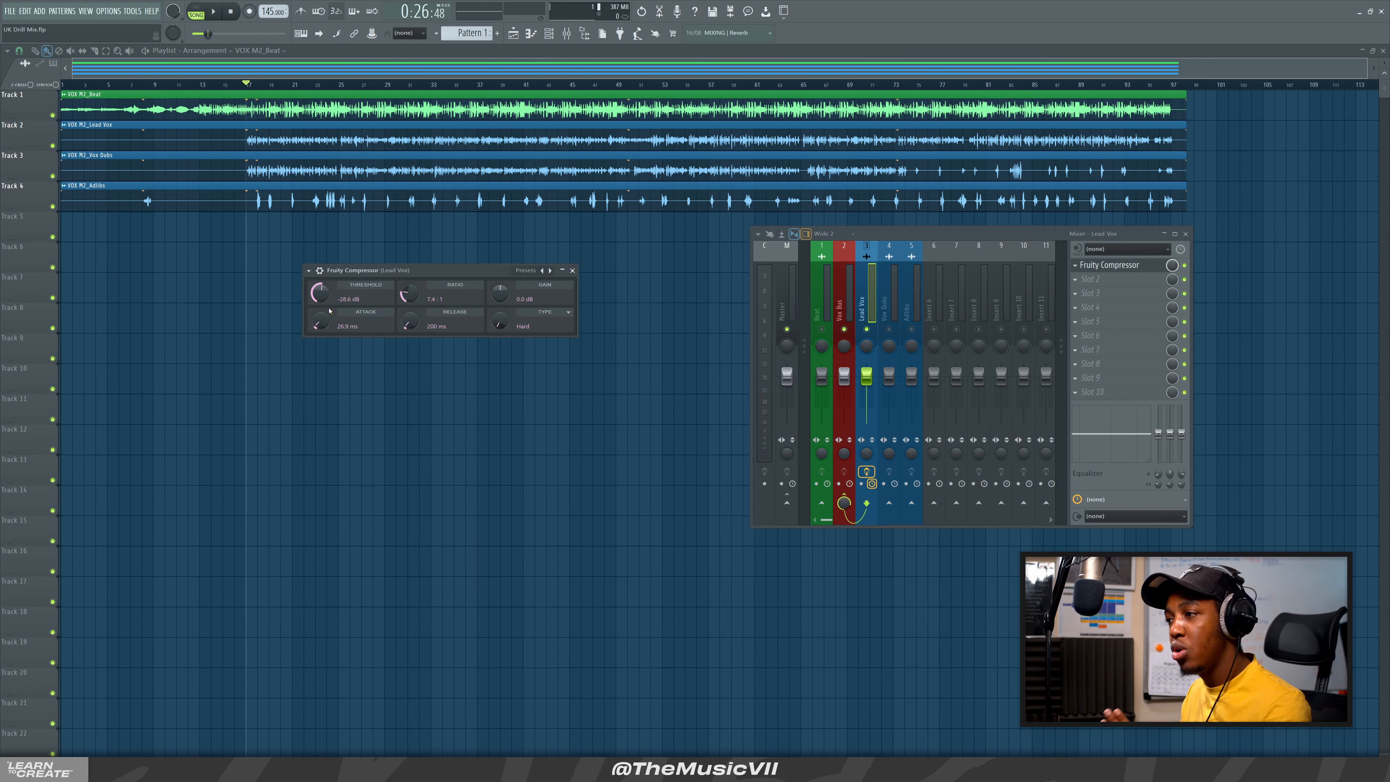
Adjust the Lead Vox compressor's attack during playback, trying 0.0 ms and settling on 27.9 ms
left_click_drag(321, 327, 323, 340)
key("space")
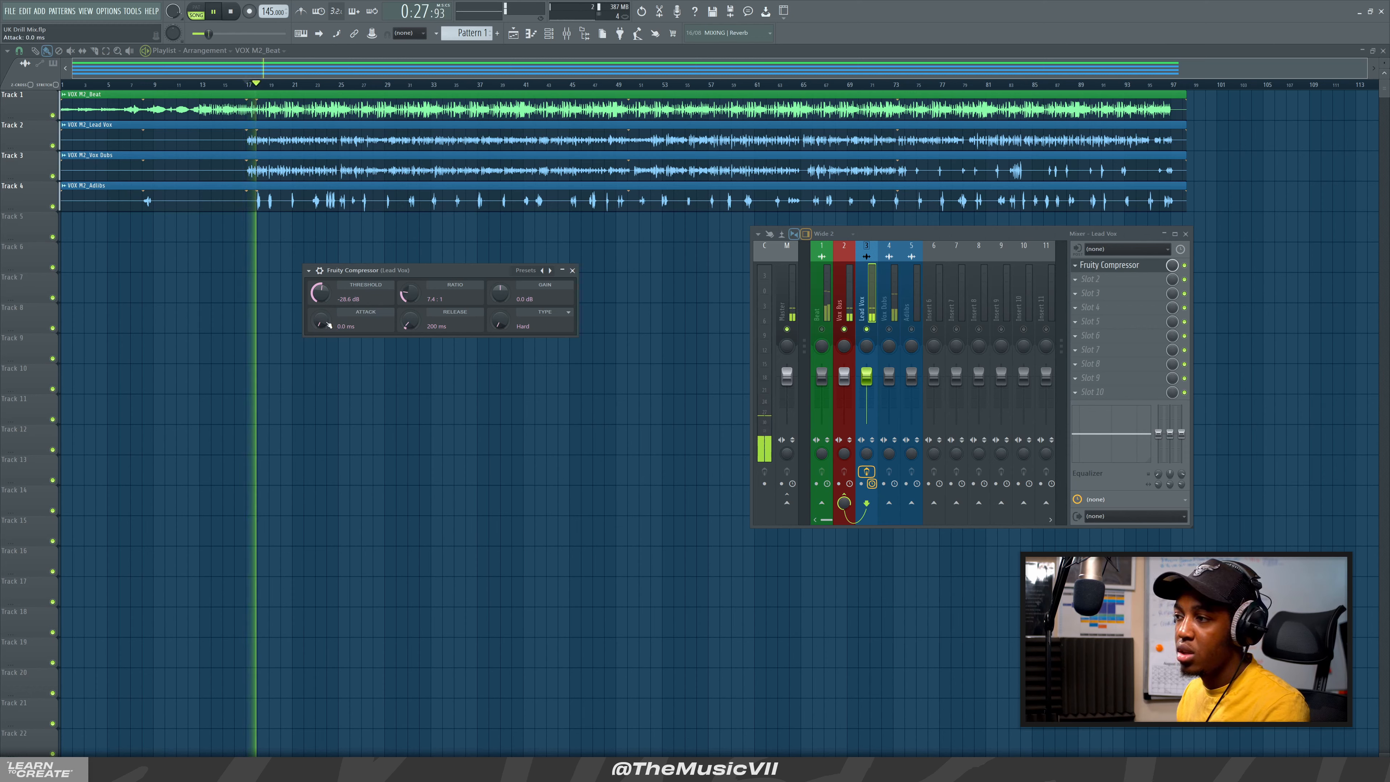
key("space")
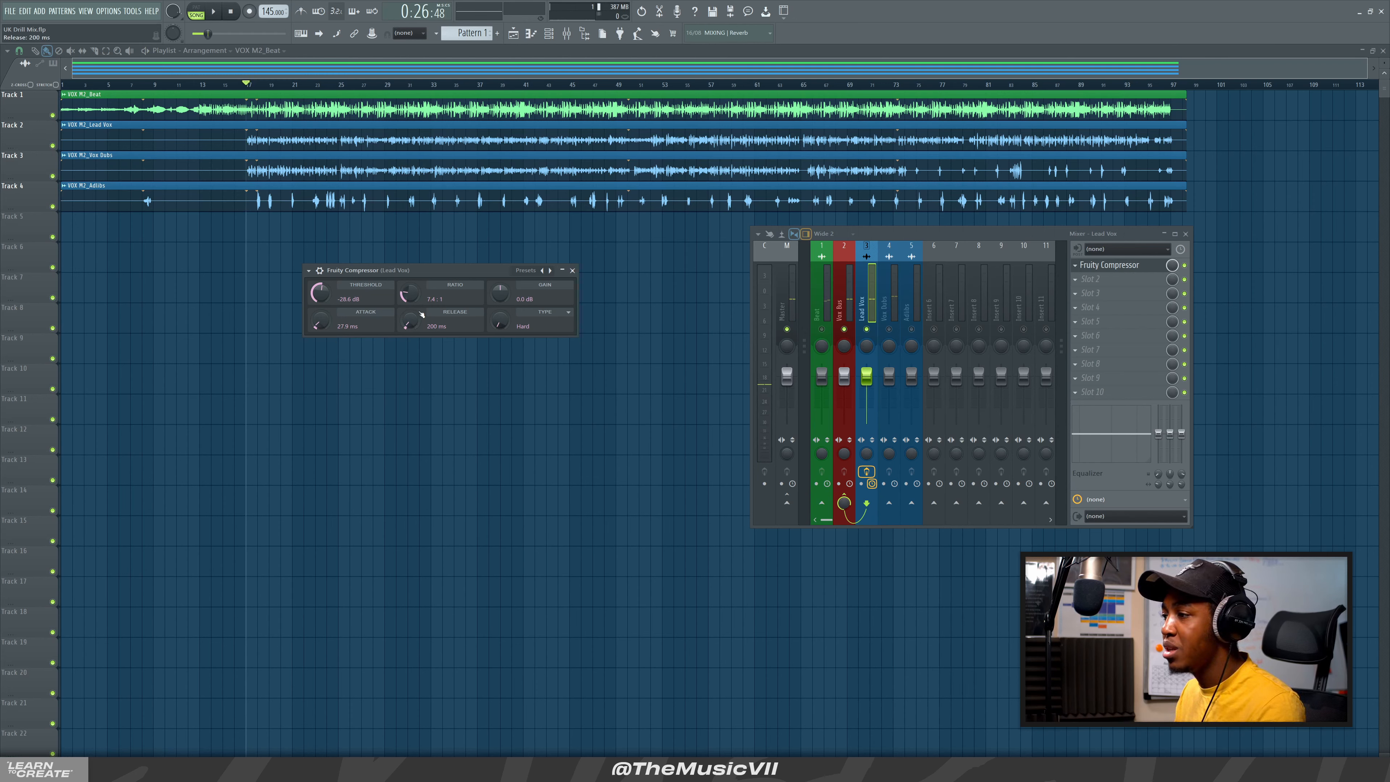
Set the Lead Vox compressor's release to 785 ms and play the vocal back to hear its effect
key("space")
key("space")
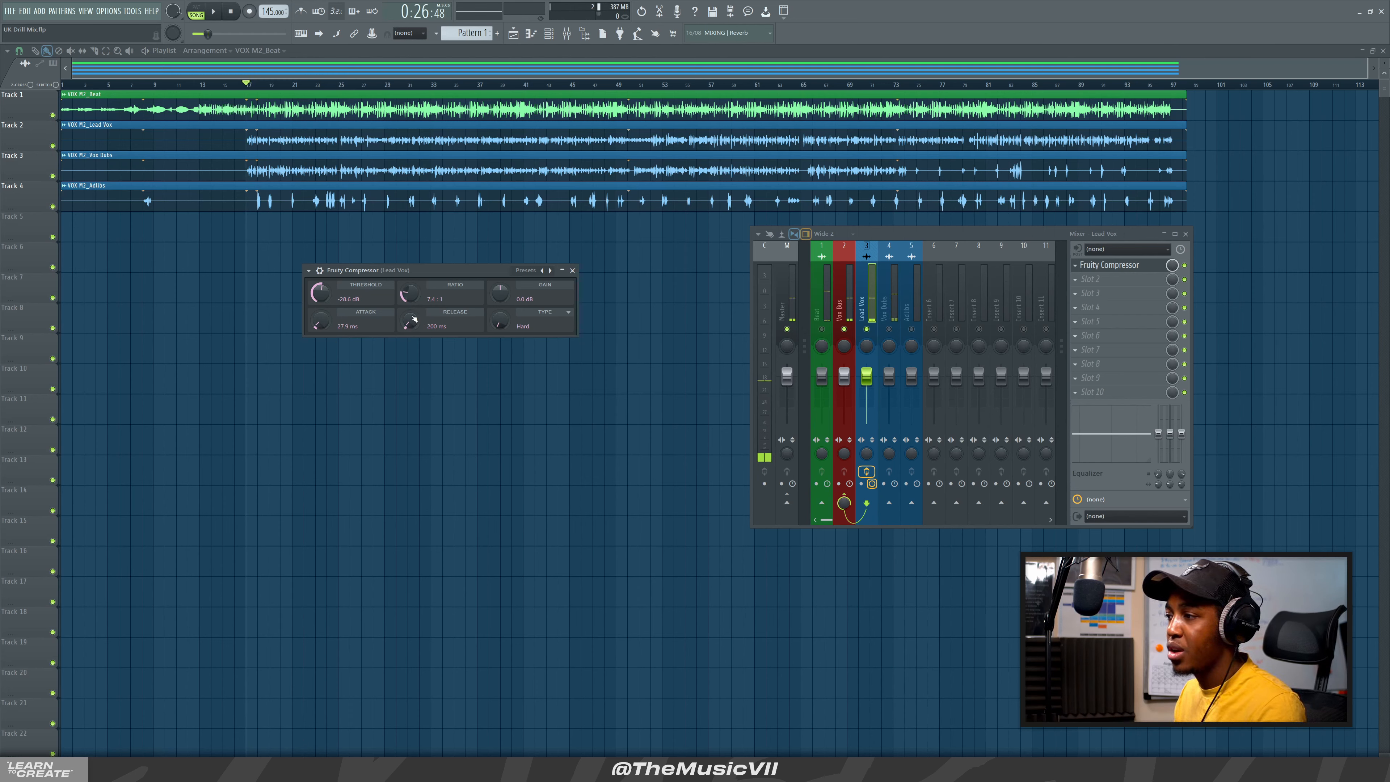
mouse_move(414, 319)
left_mouse_down()
mouse_move(414, 306)
mouse_move(411, 340)
left_mouse_up()
key("space")
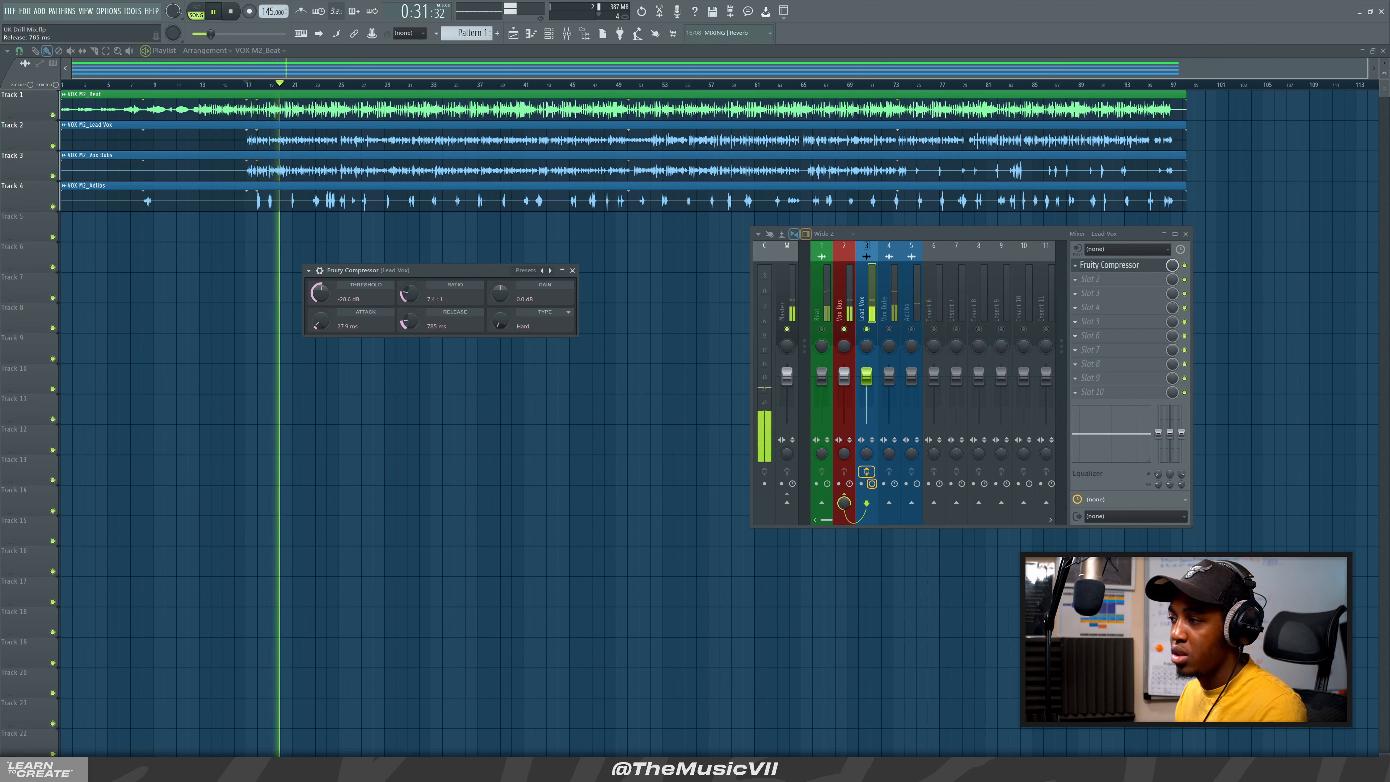
key("space")
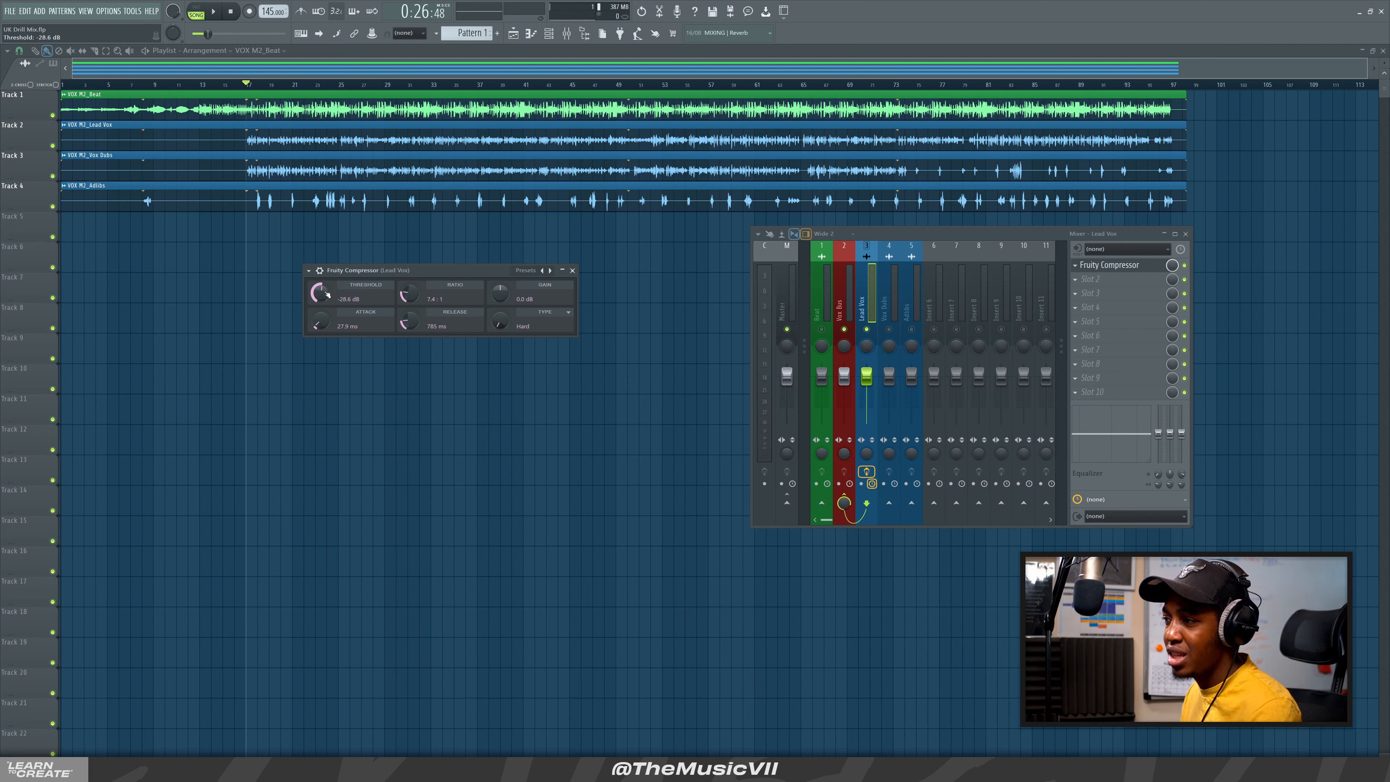
Lower the Lead Vox compressor's threshold to -32.3 dB while auditioning the vocal
key("space")
left_click_drag(325, 296, 325, 307)
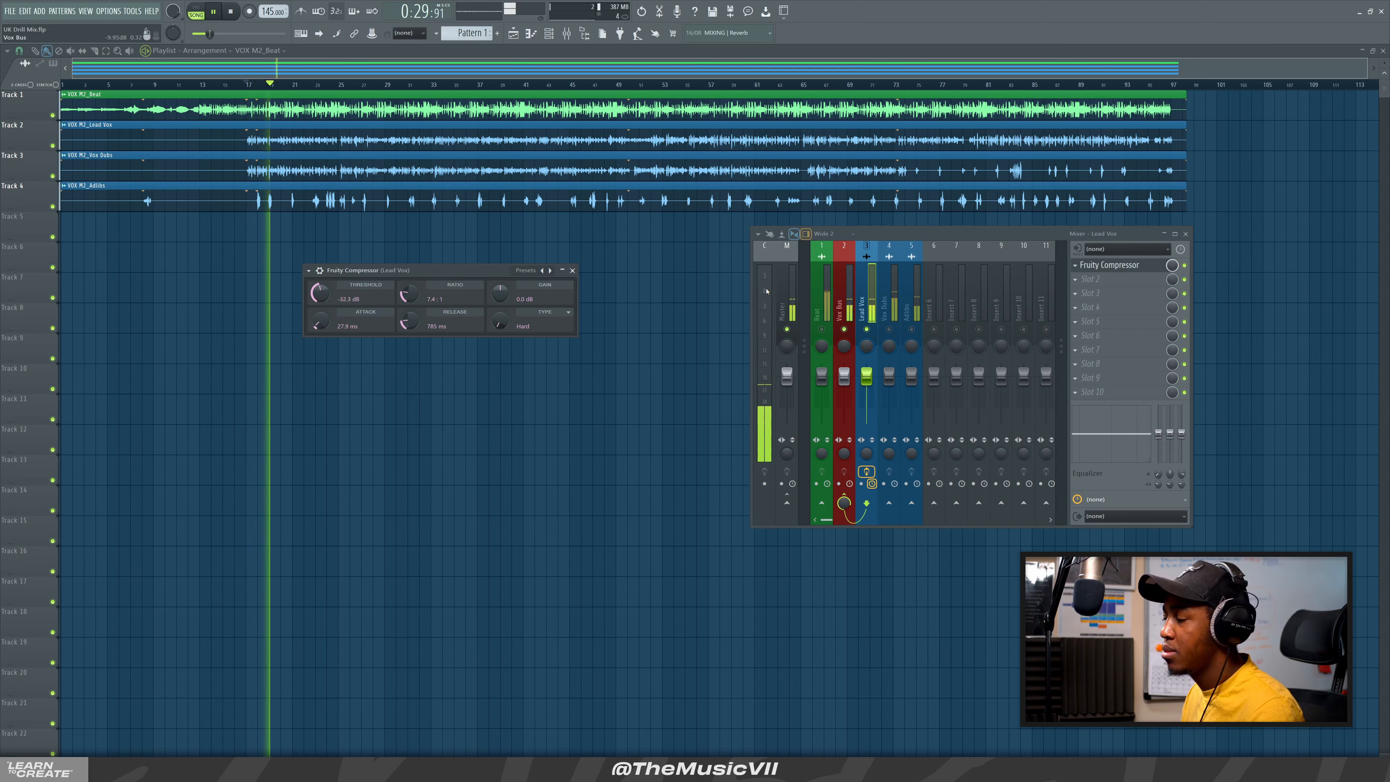
key("space")
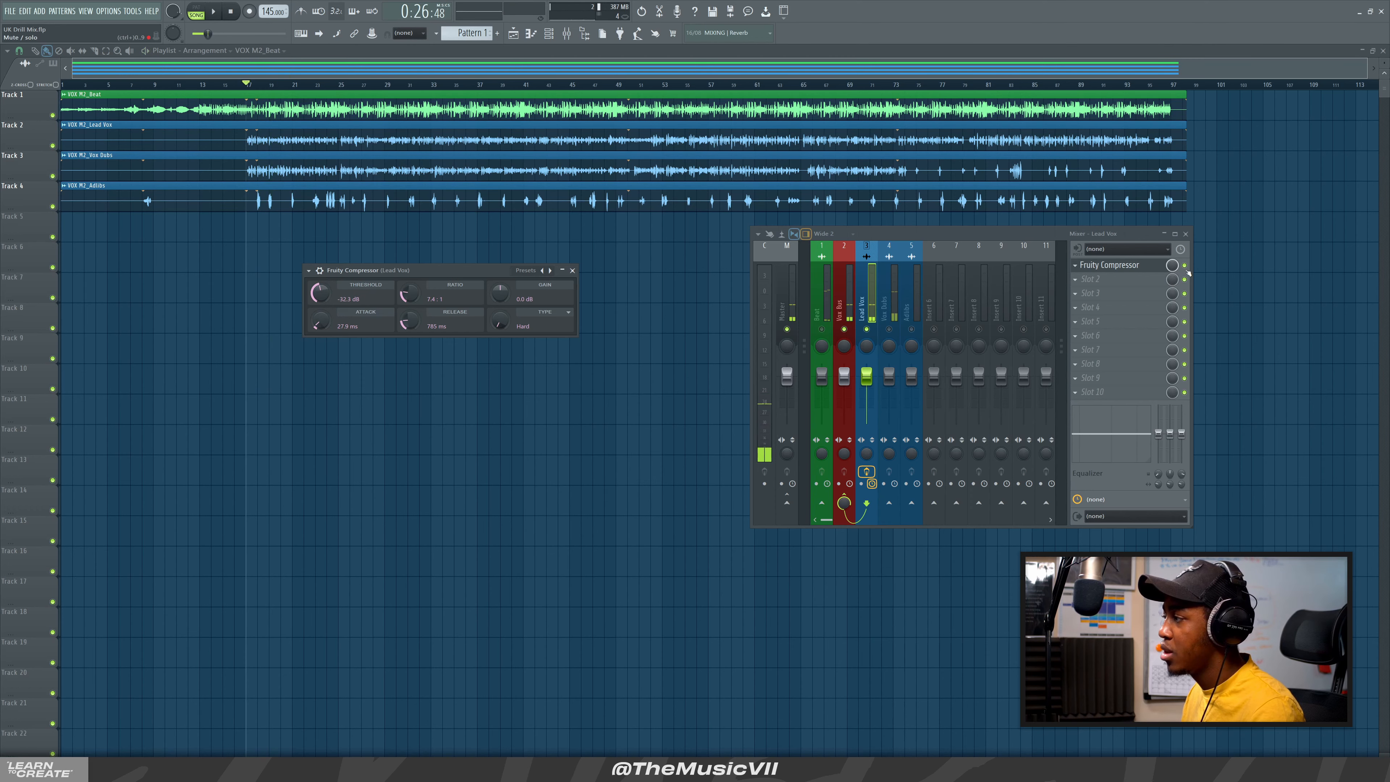
Play the Lead Vox with its compressor bypassed and enabled to compare the sound
key("space")
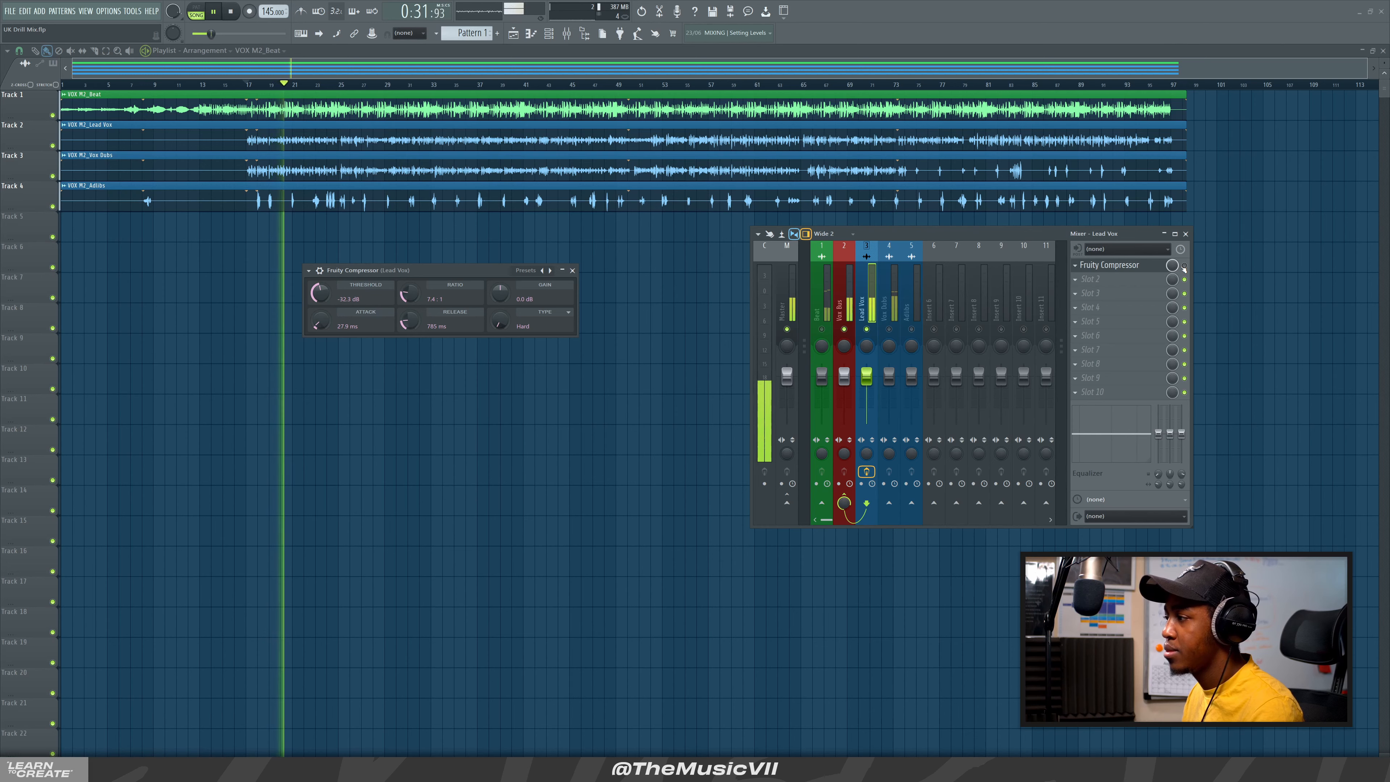
key("space")
key("space")
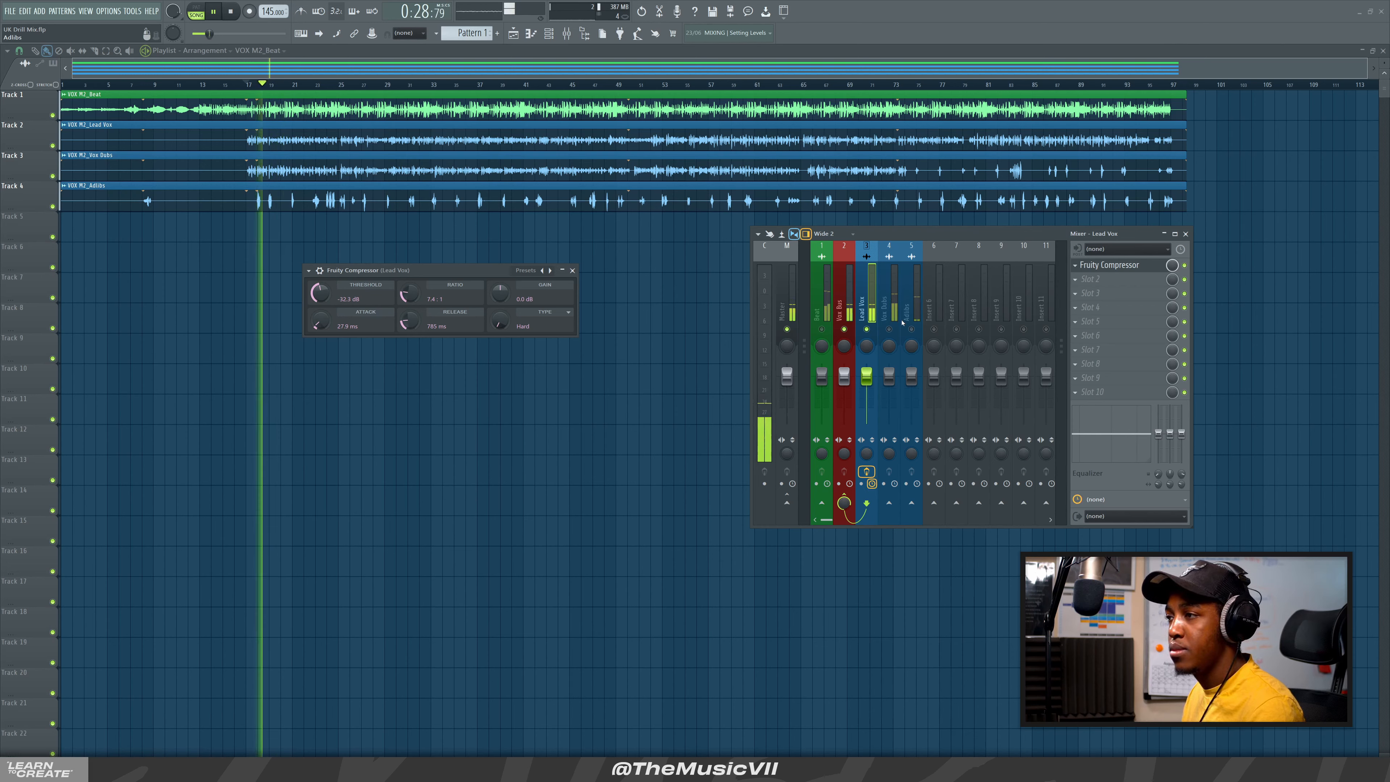
key("space")
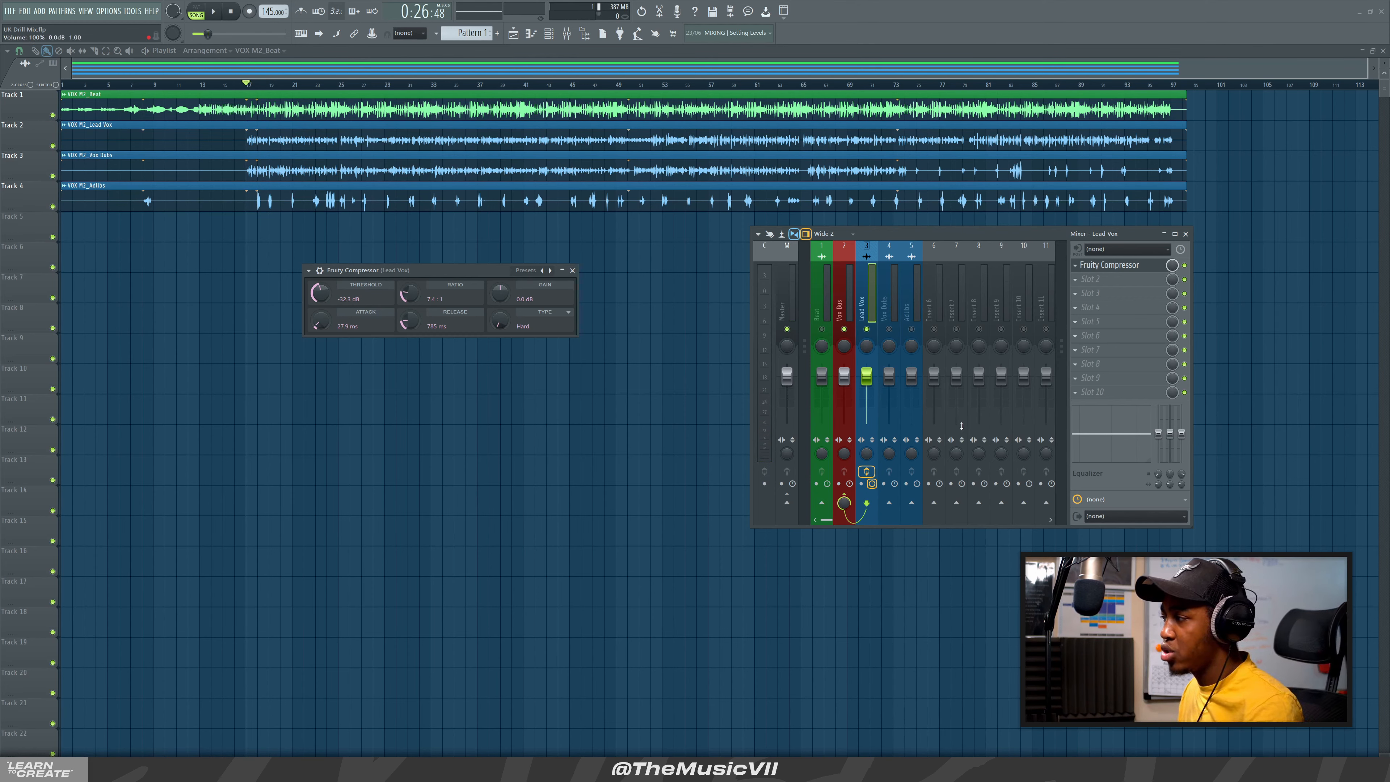
Unmute Vox Dubs and copy the Lead Vox's Fruity Compressor with its settings onto that track, closing both compressor windows
left_click(889, 330)
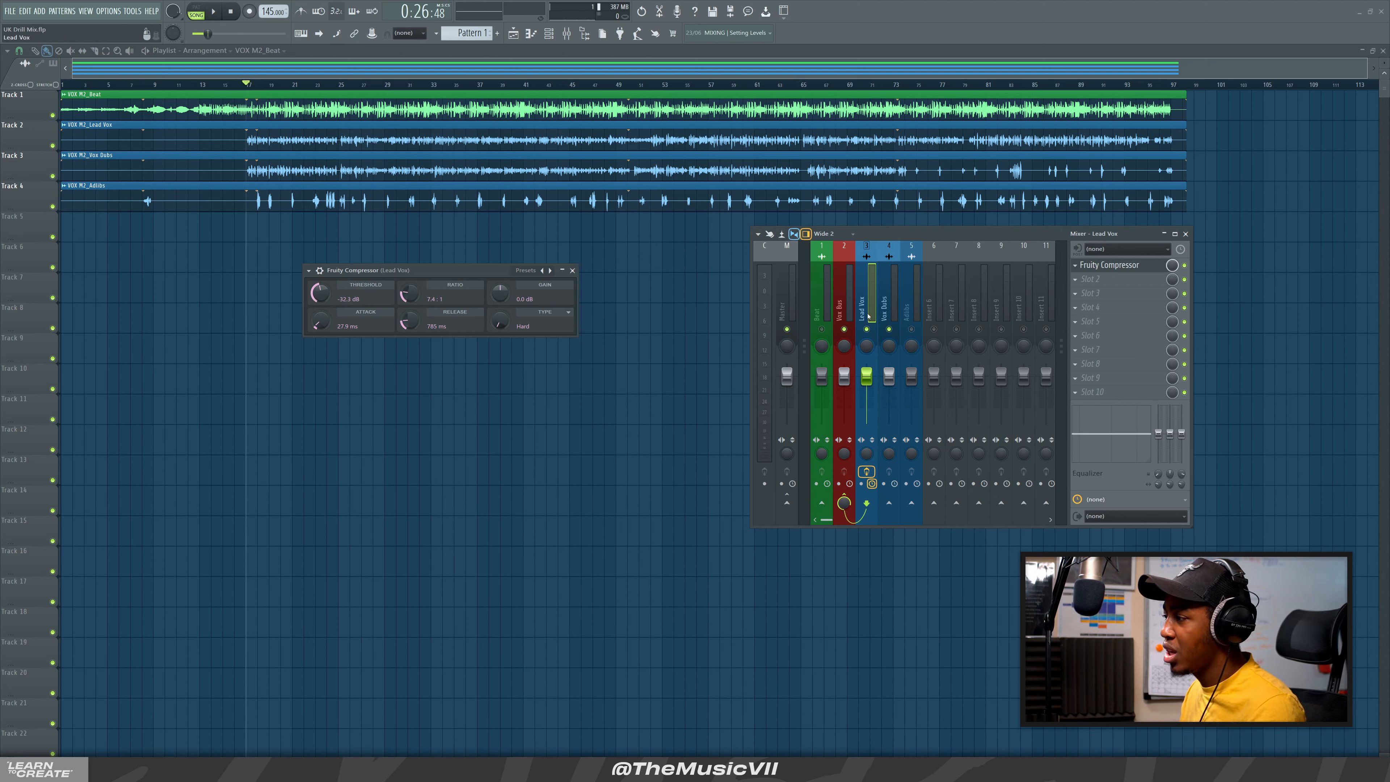
left_click(1075, 267)
left_click_drag(1096, 322, 888, 311)
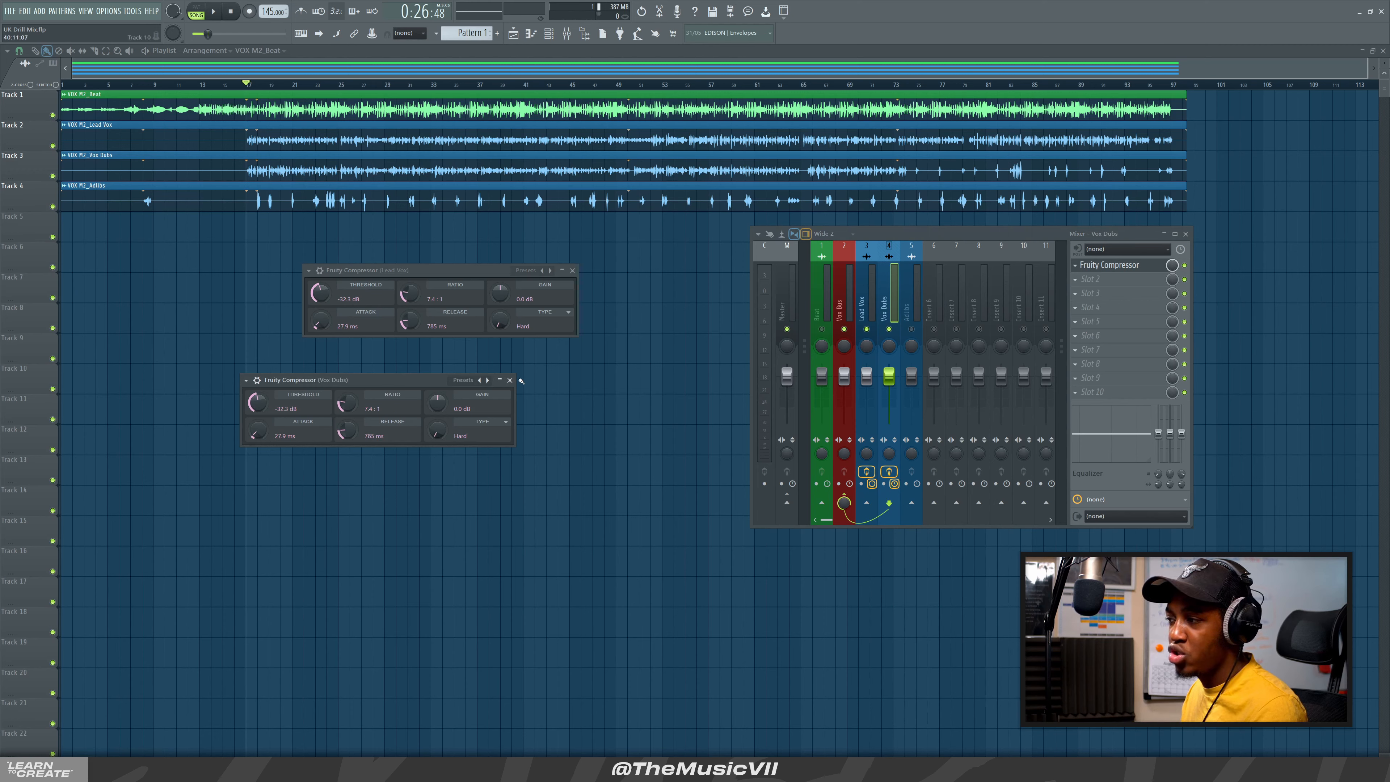
left_click(511, 380)
left_click(573, 270)
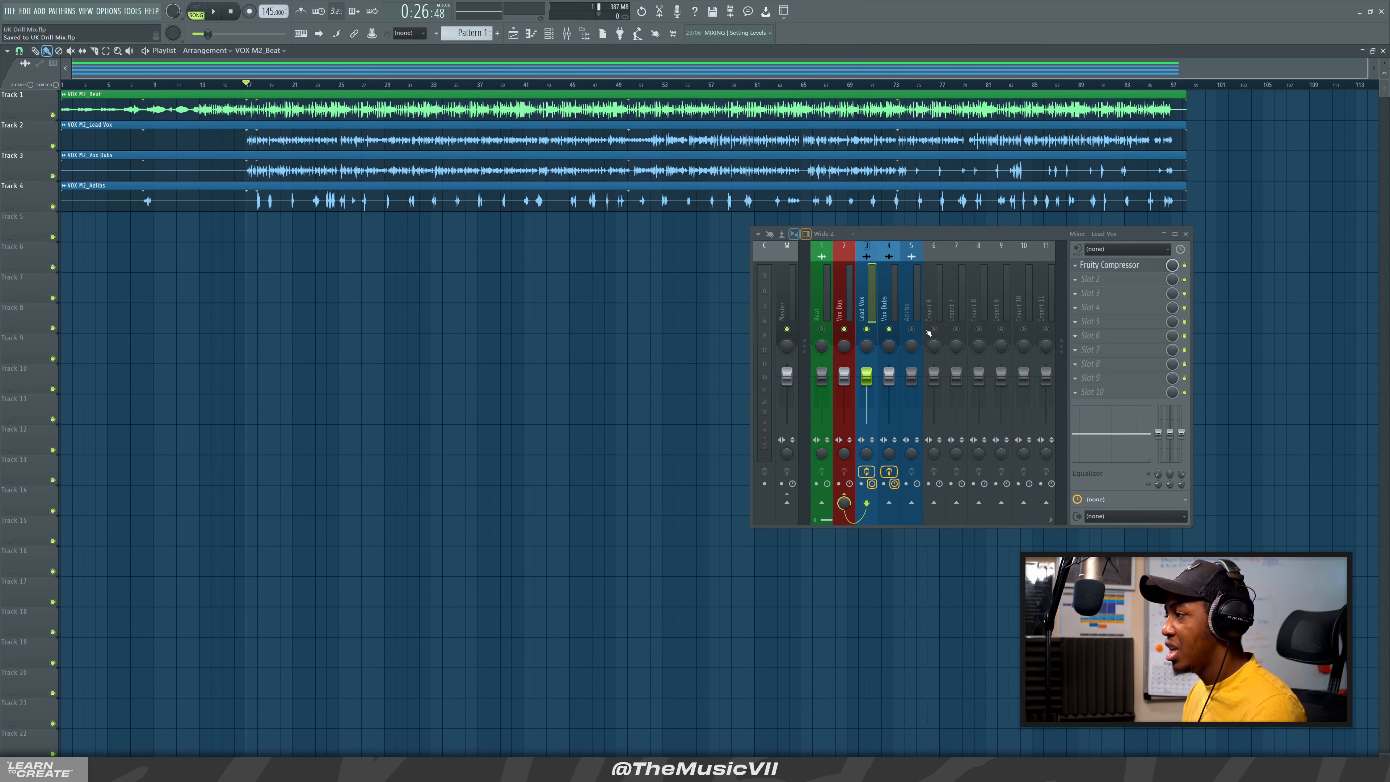
Lower the Vox Dubs fader to about -7.3 dB and insert Ozone Imager 2 after the compressor on that track
left_click(871, 316)
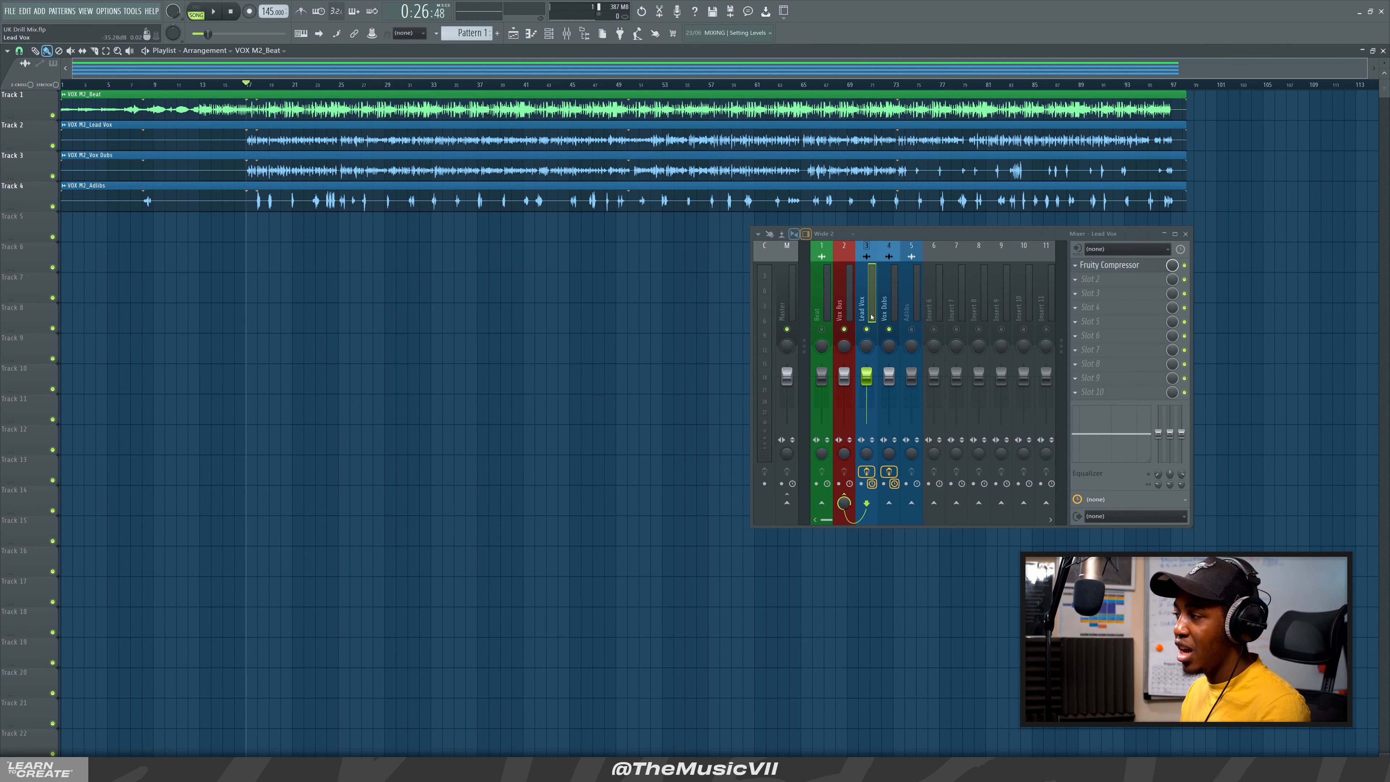
left_click(889, 307)
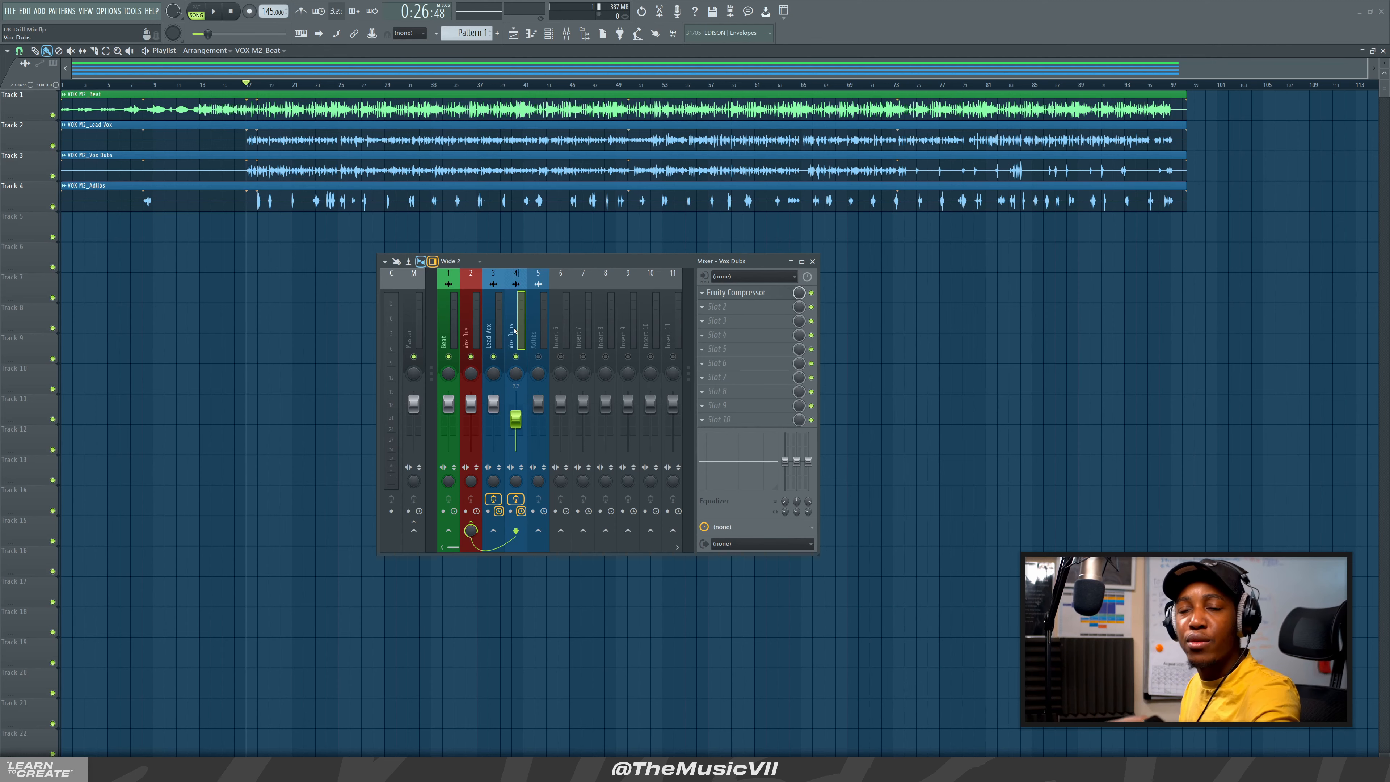
left_click(730, 313)
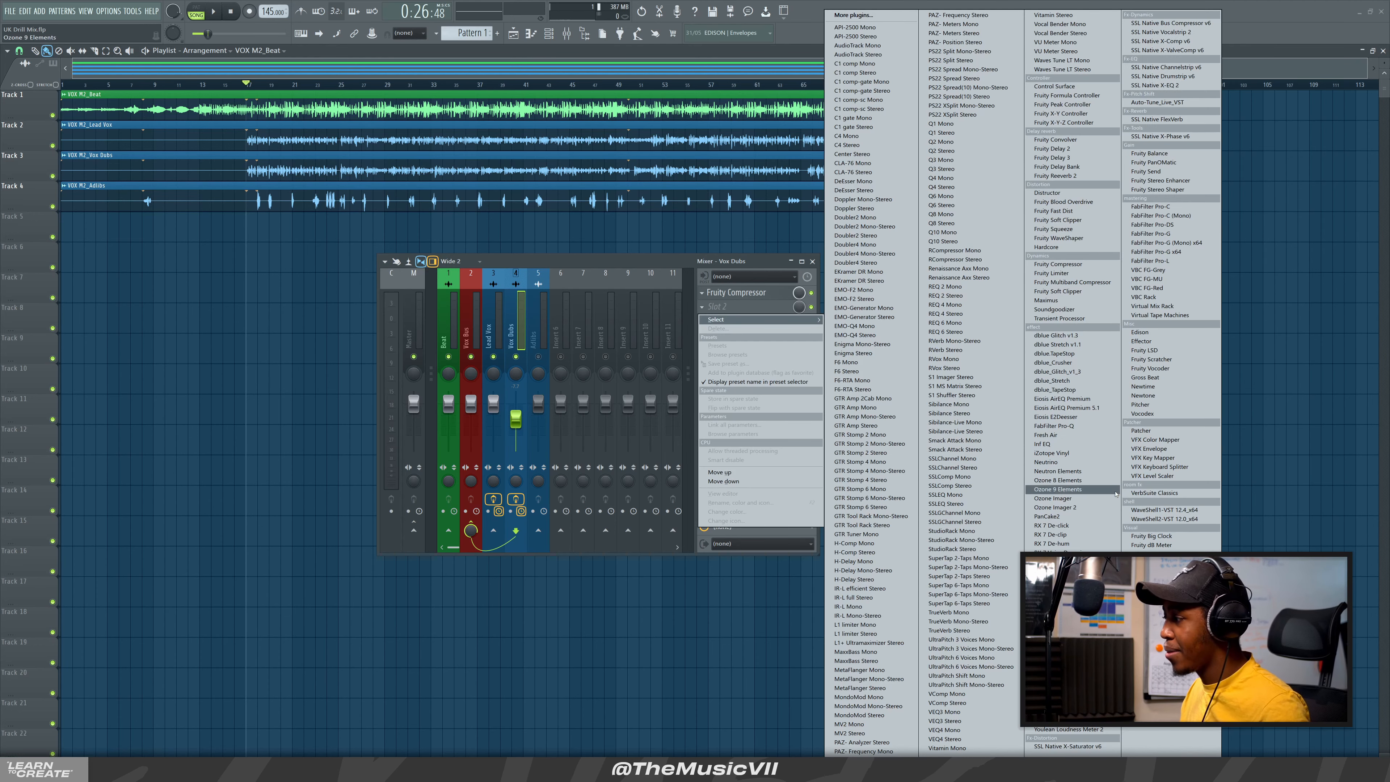
left_click(1071, 507)
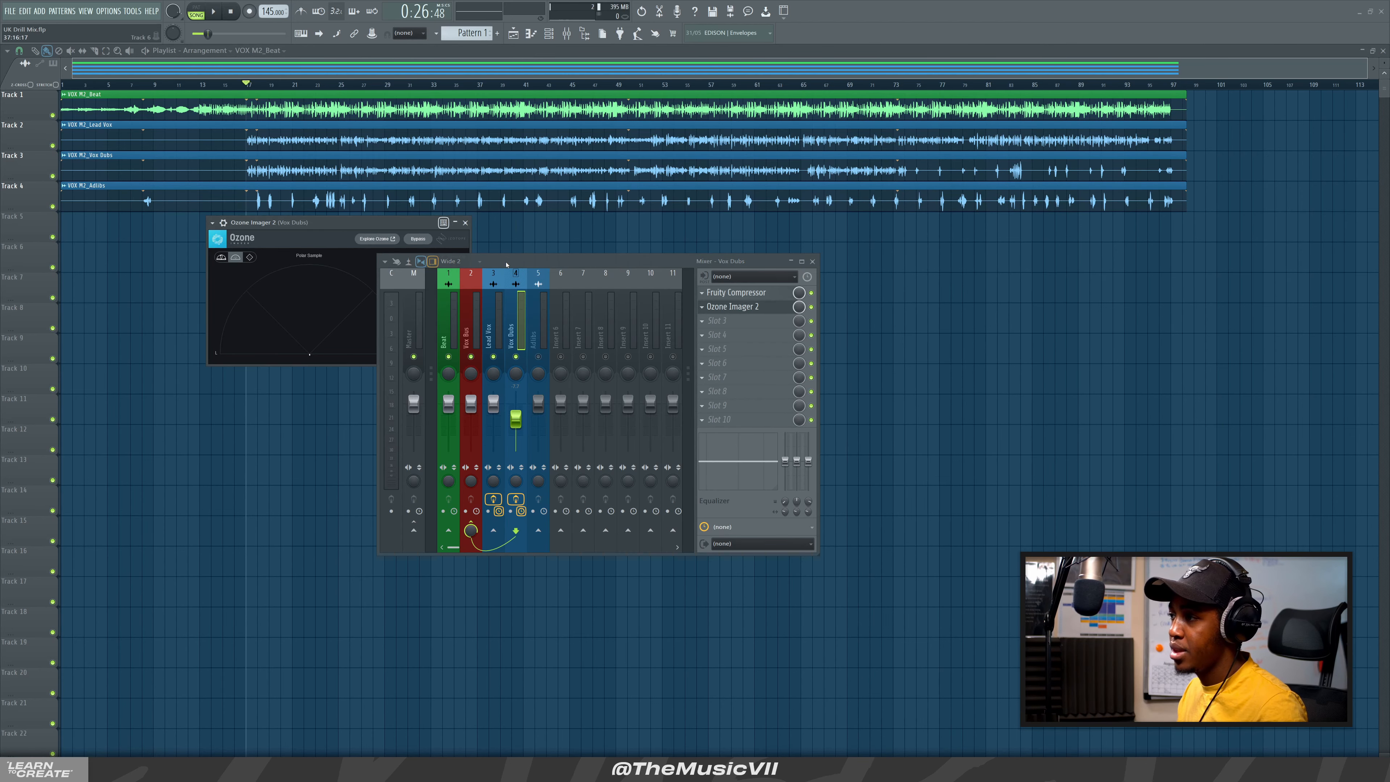
left_click_drag(505, 263, 708, 245)
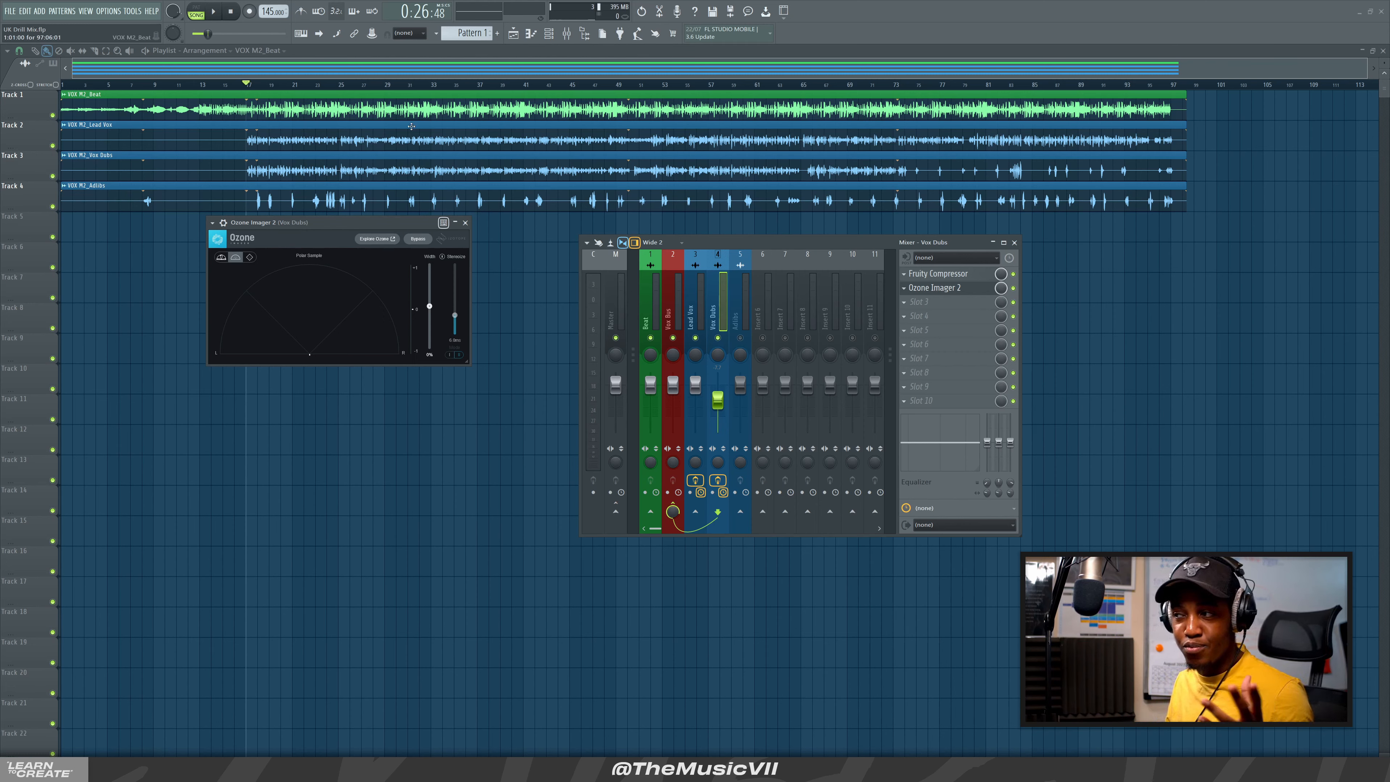
Enable Stereoize in the Vox Dubs imager, setting the width to 100% and the Stereoize amount to about 17 ms
left_click(450, 257)
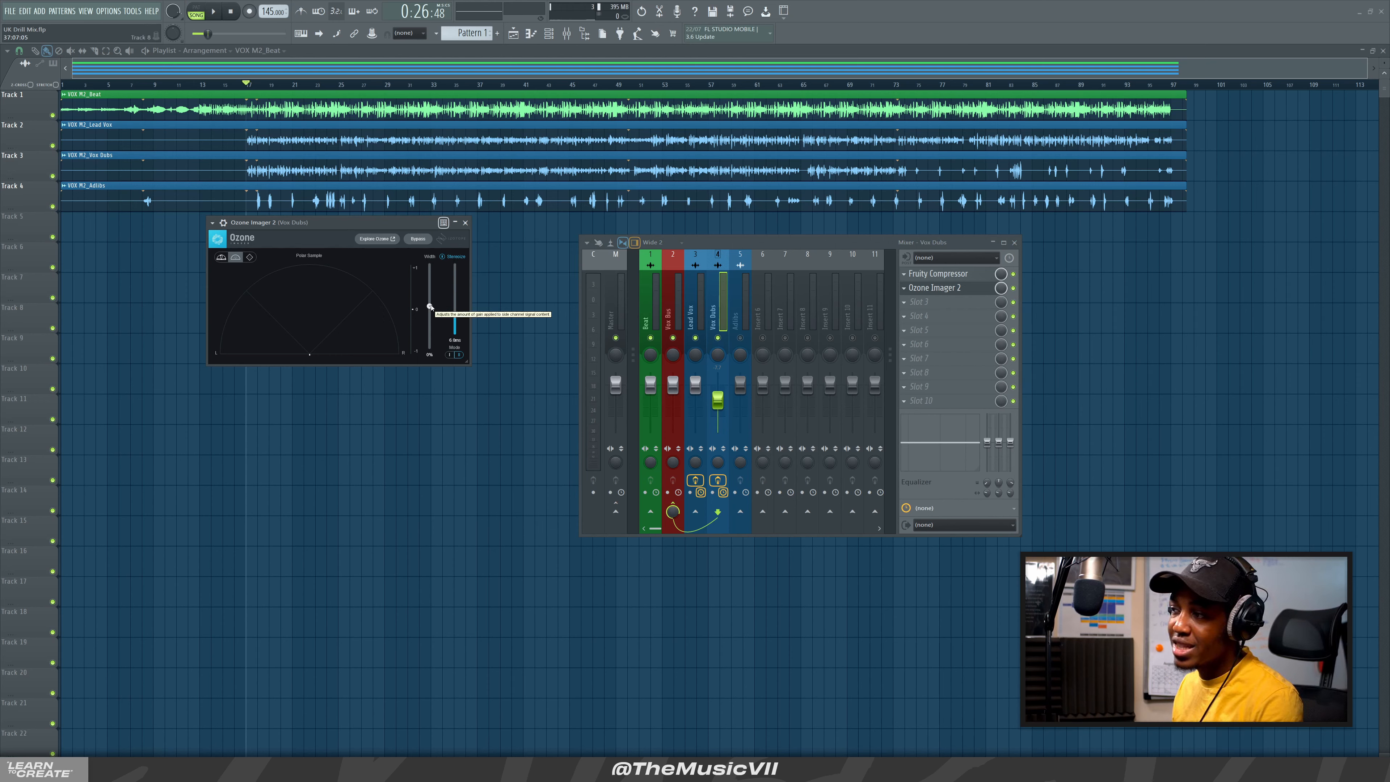
left_click_drag(429, 306, 428, 267)
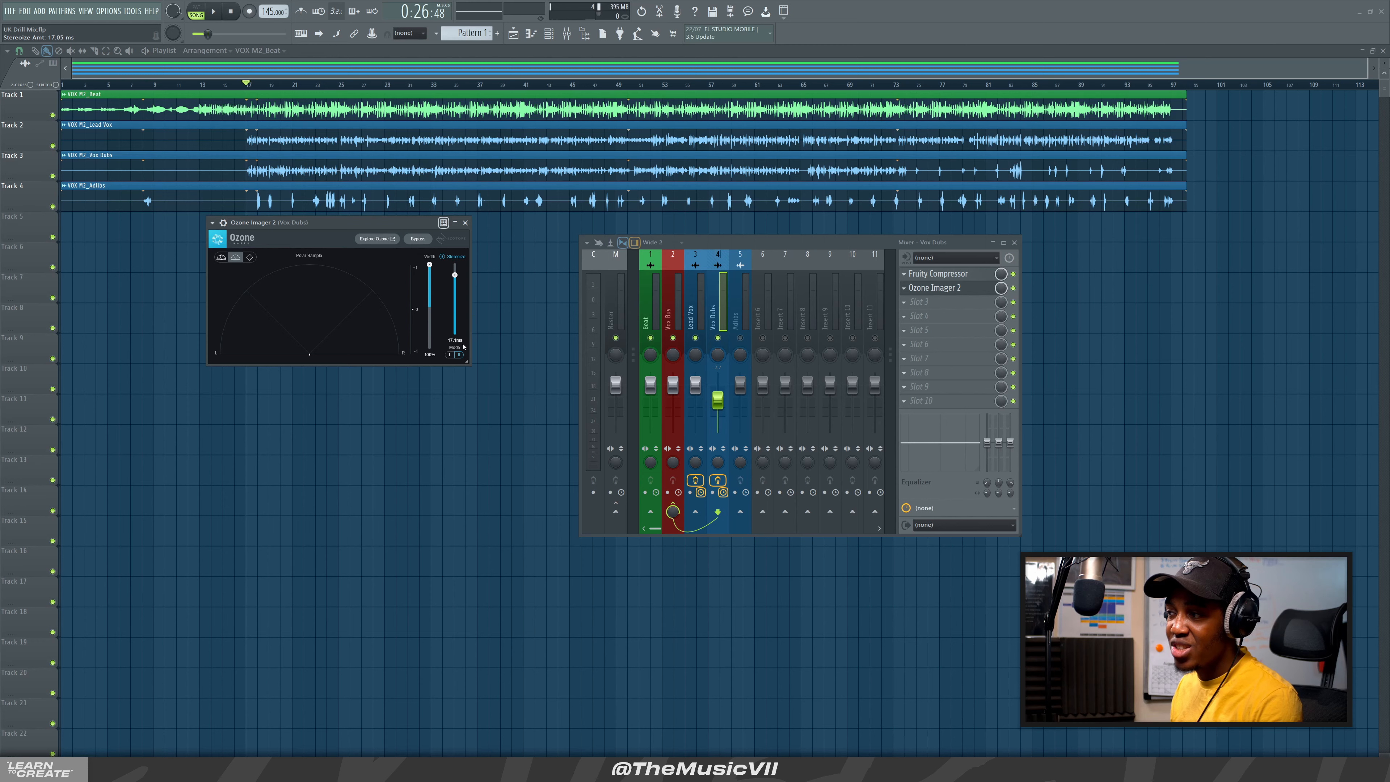
left_click(466, 223)
Mute the Lead Vox and beat, and compare the Vox Dubs with Ozone Imager 2 bypassed and enabled
left_click(696, 338)
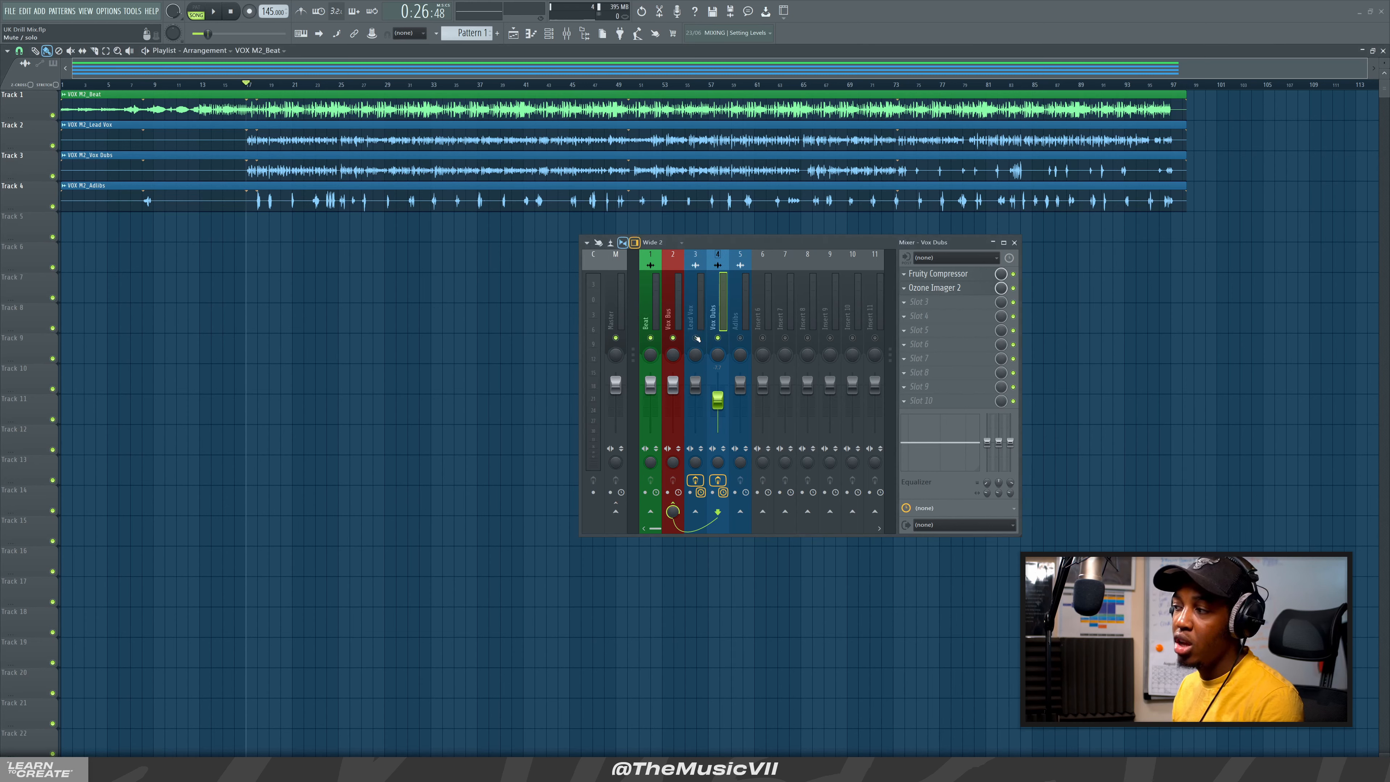
key("space")
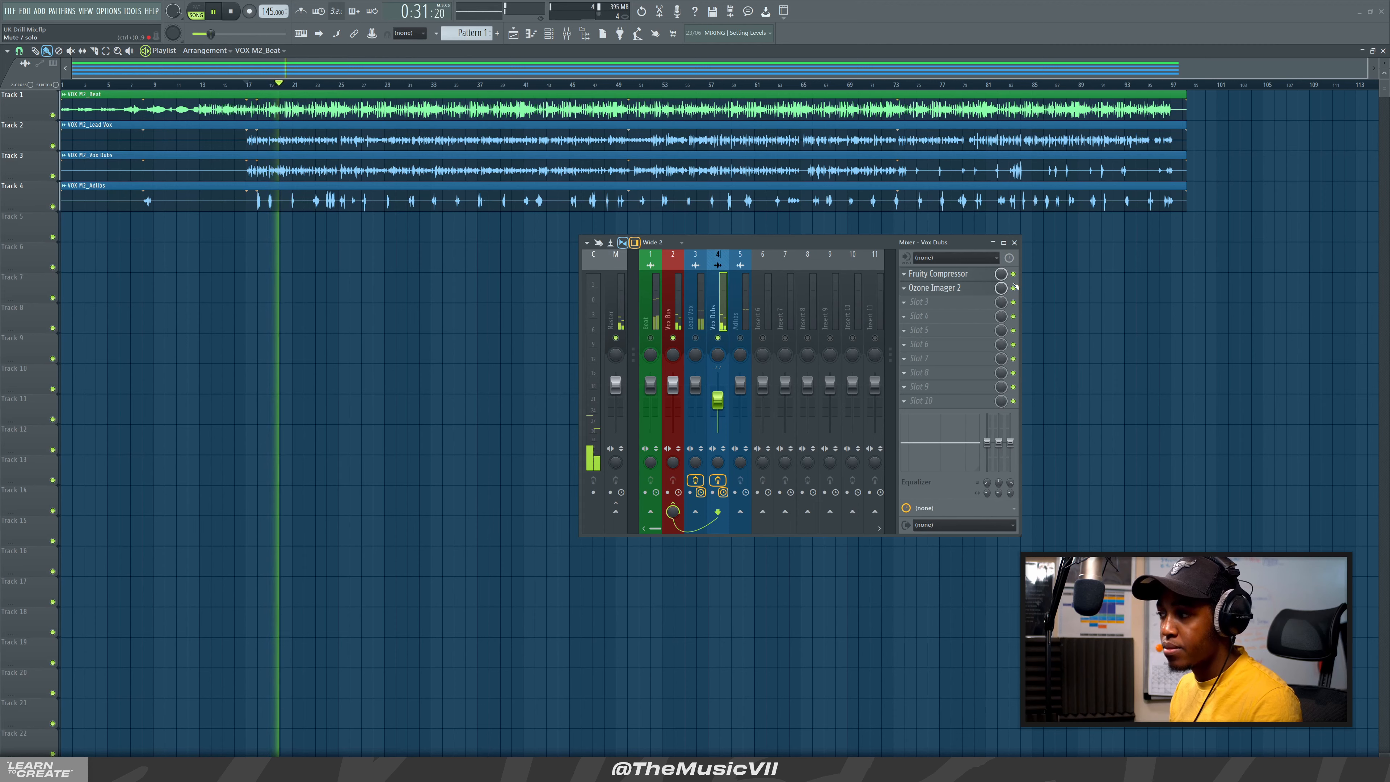
key("space")
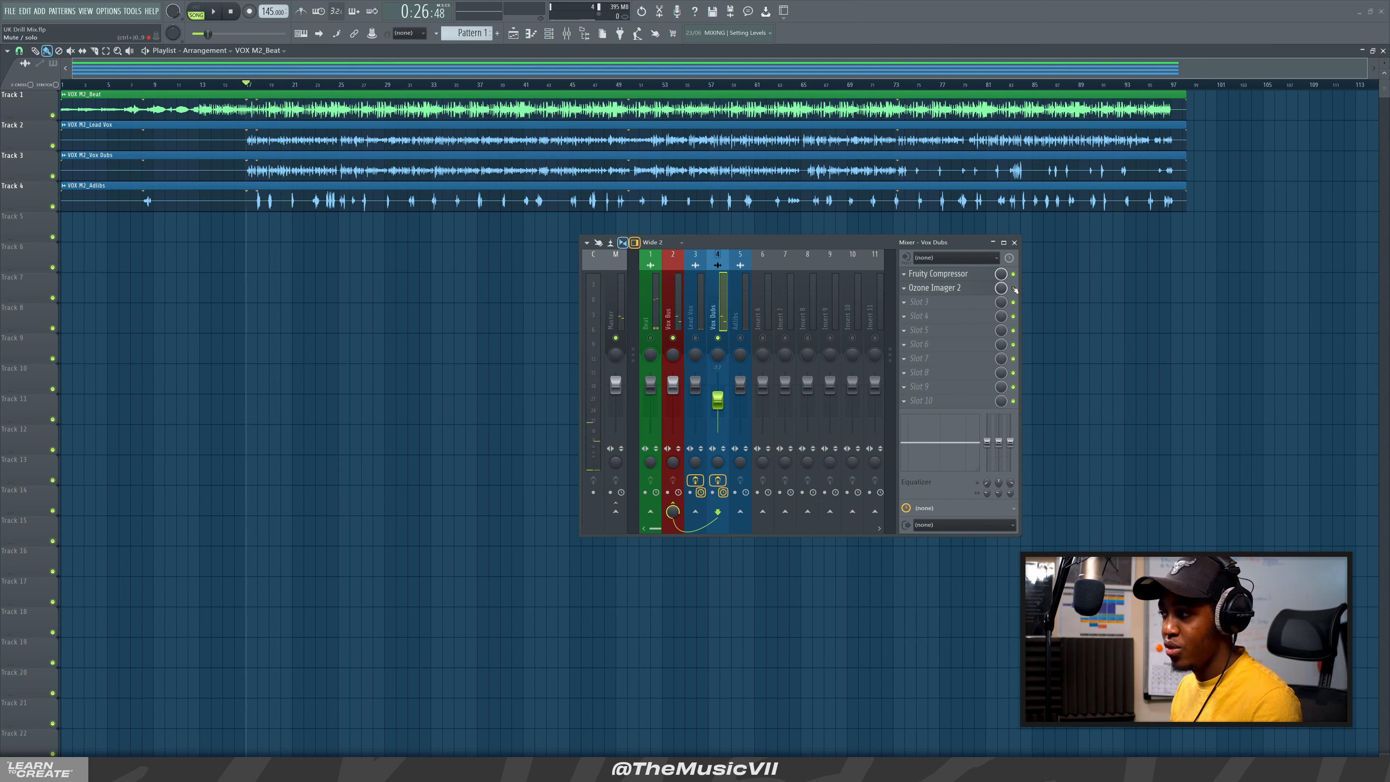
left_click(1013, 288)
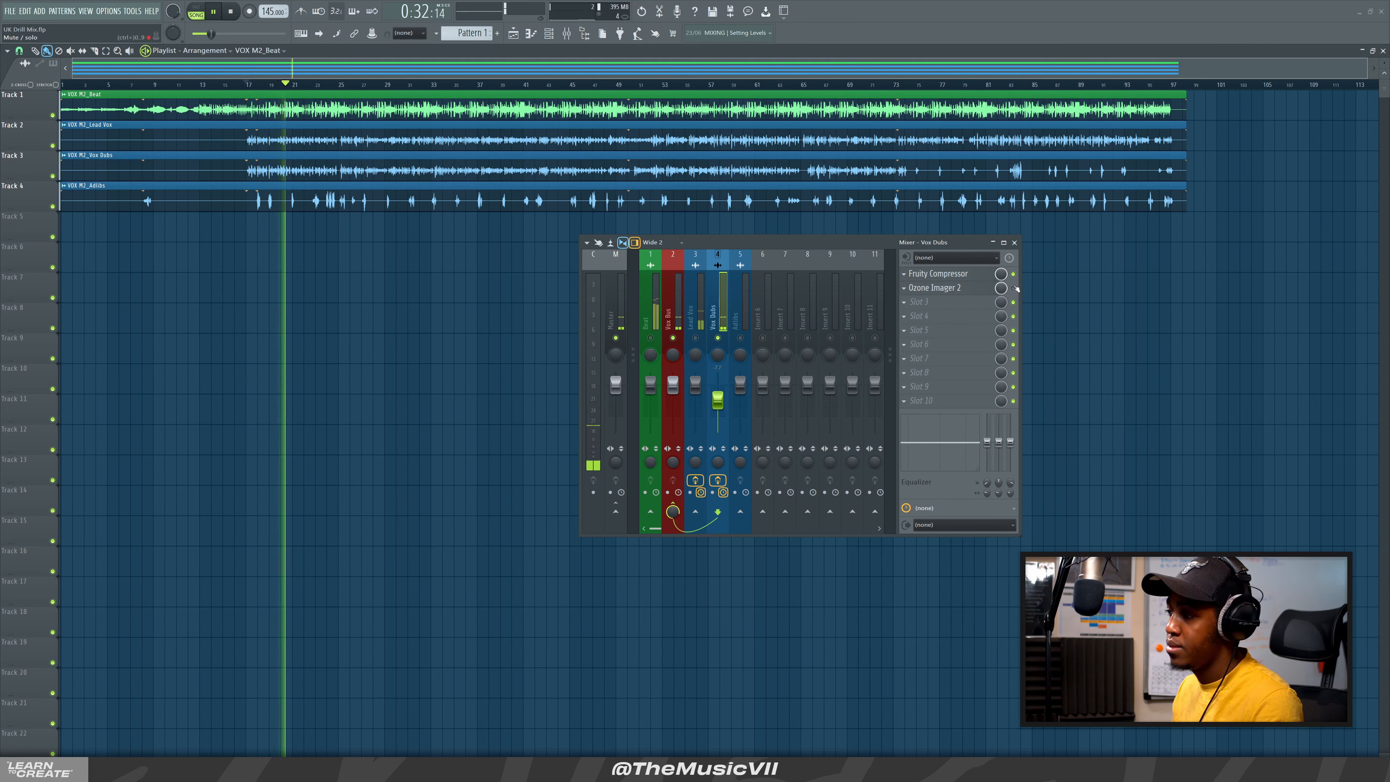
left_click(1013, 289)
key("space")
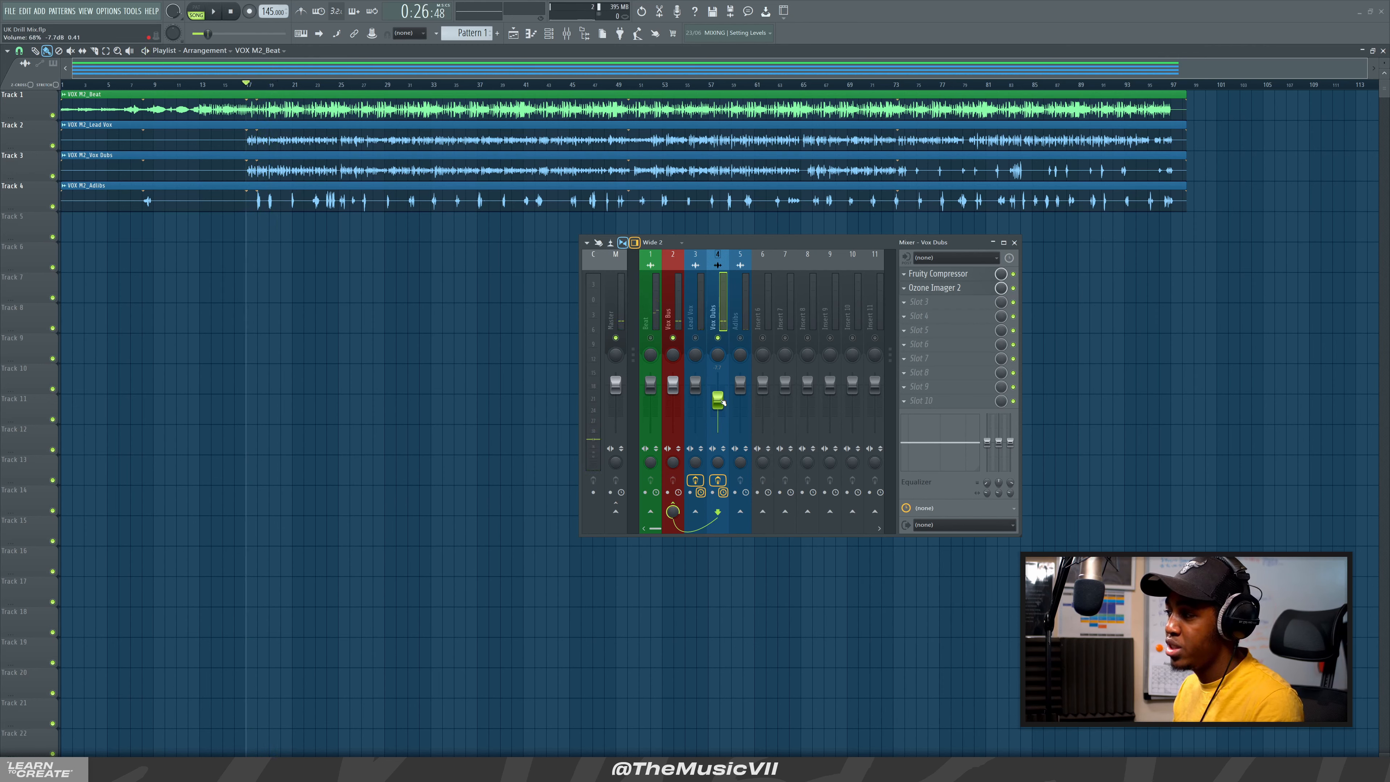
Raise the Vox Dubs fader to about -1.9 dB and unmute the Lead Vox, auditioning both vocals together
key("space")
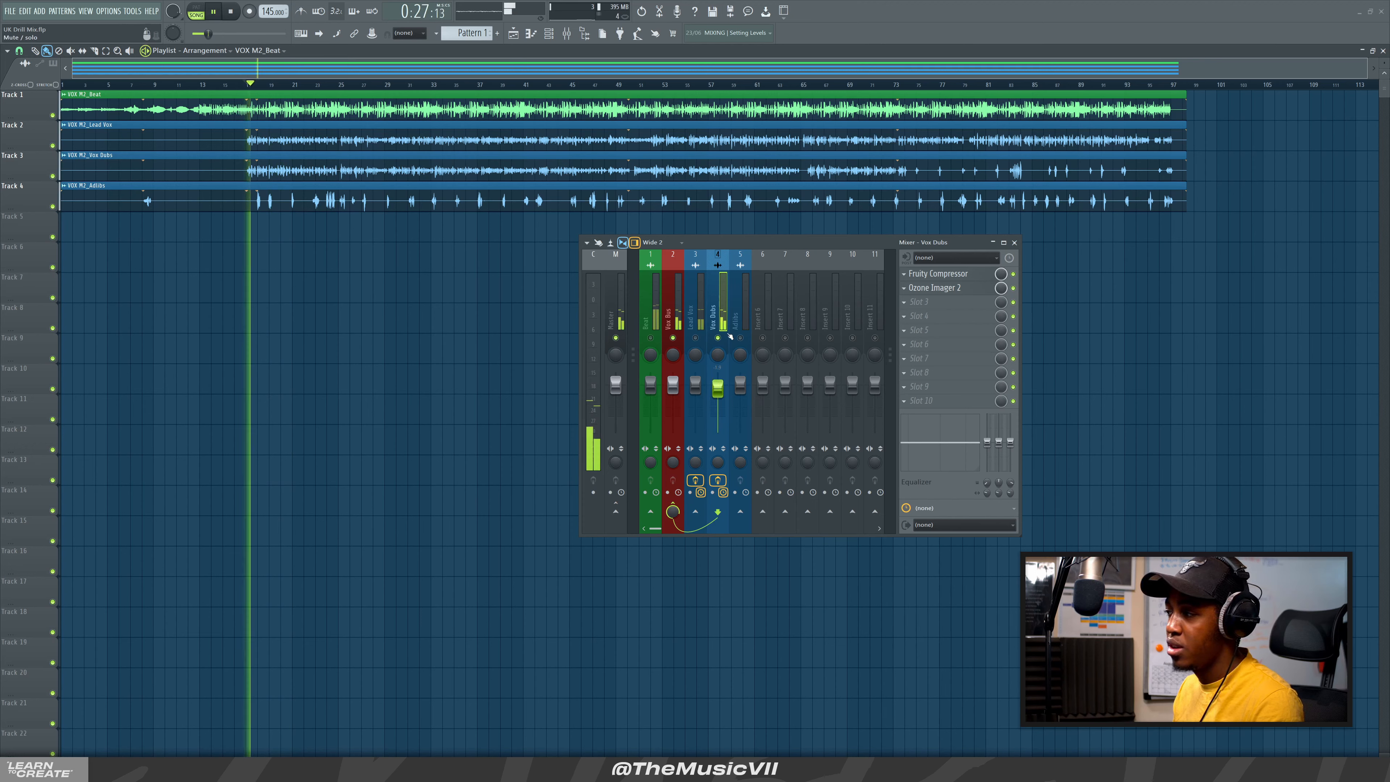
left_click(698, 306)
key("space")
left_click(695, 337)
key("space")
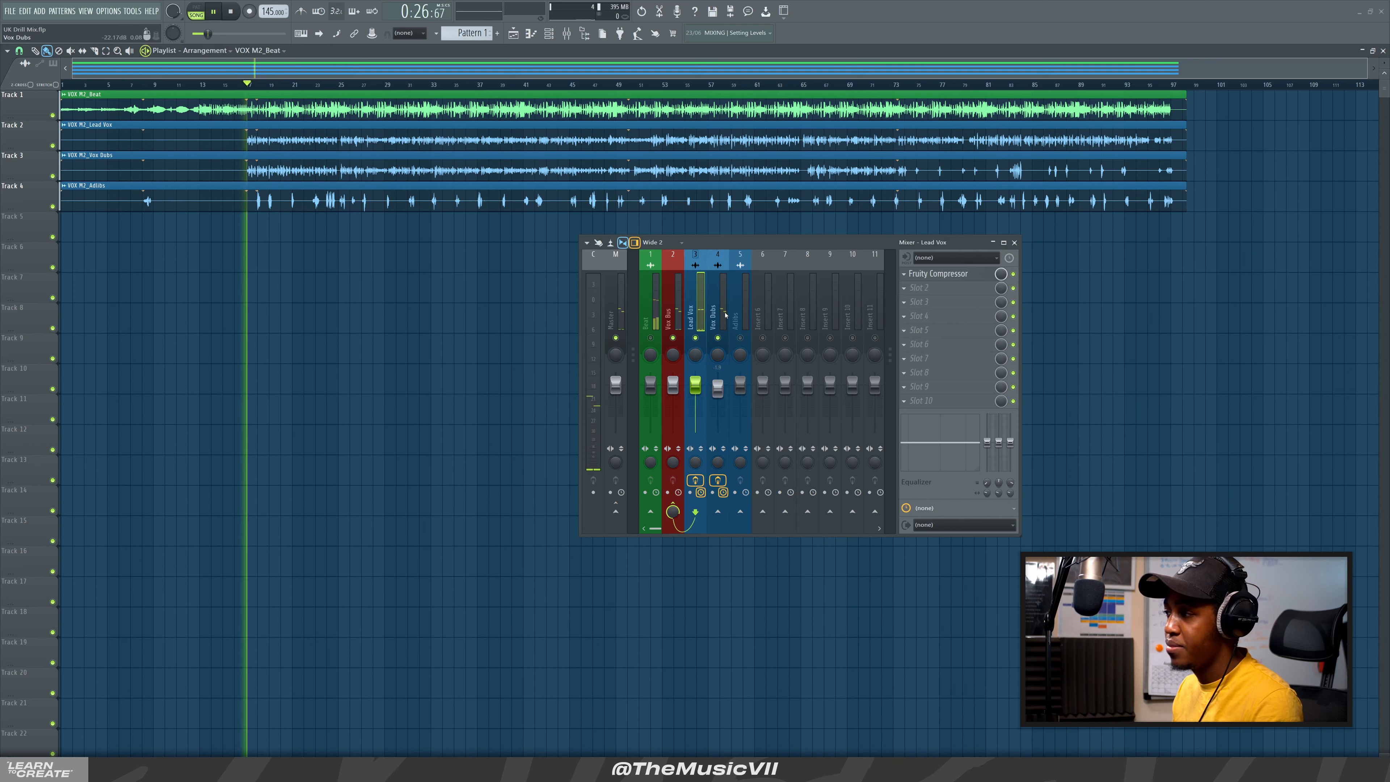
key("space")
Set the Lead Vox compressor's gain to 4.1 dB while auditioning the vocals, and close its window
left_click(938, 273)
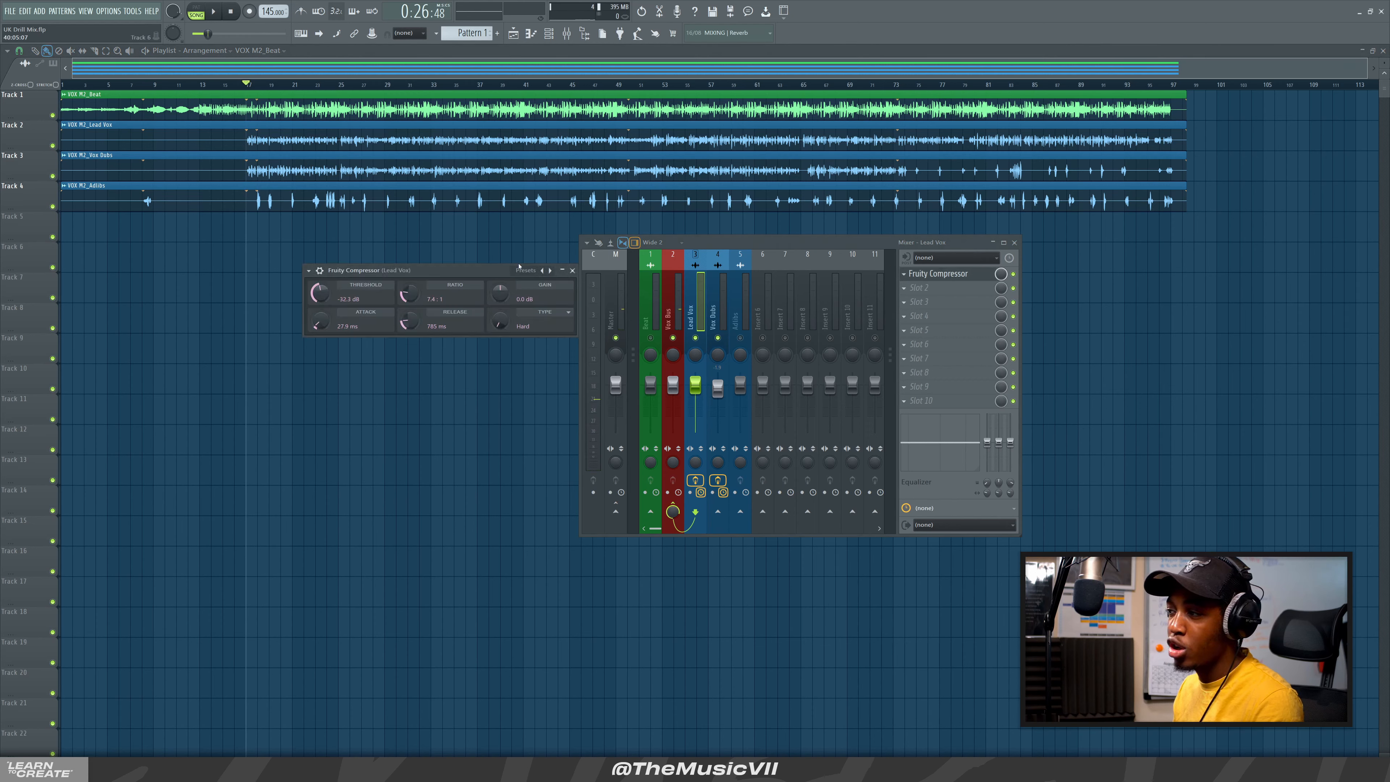
left_click_drag(481, 271, 407, 269)
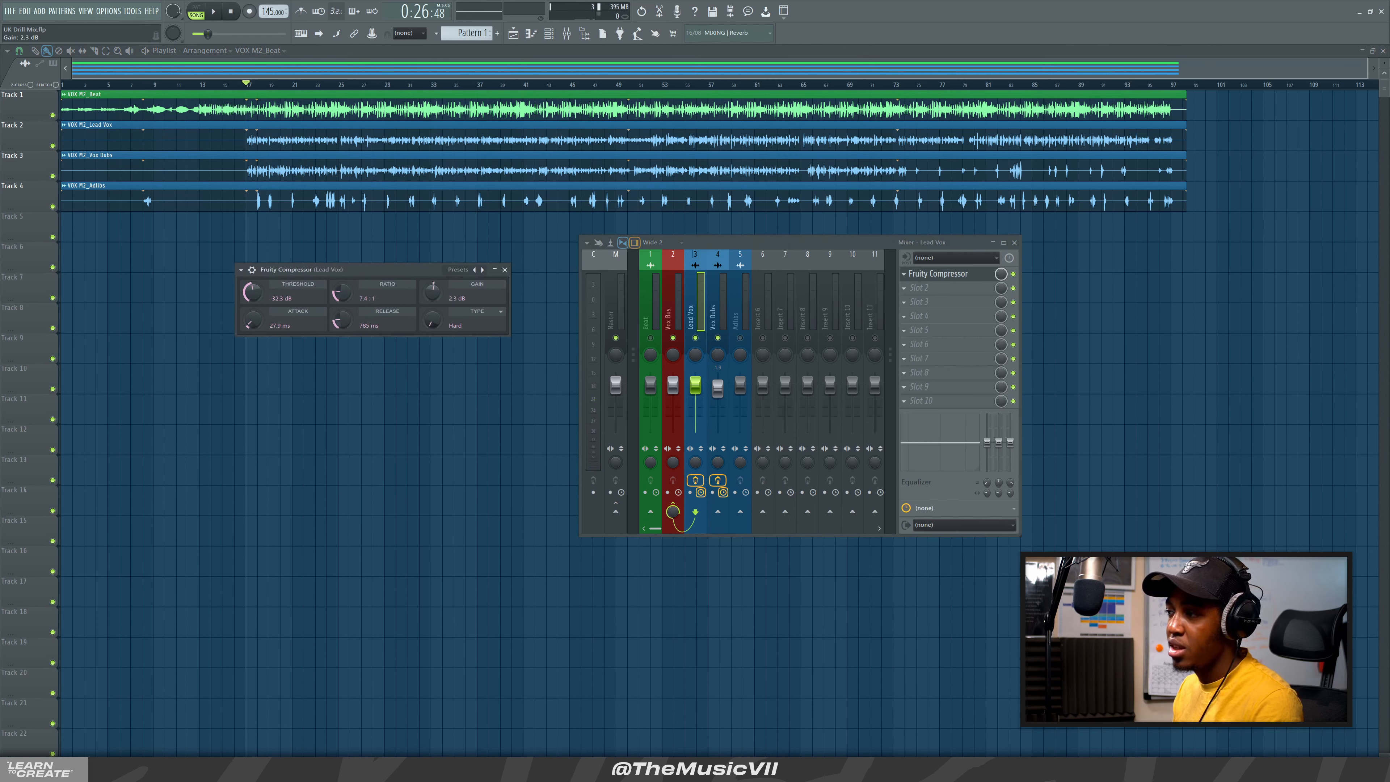
key("space")
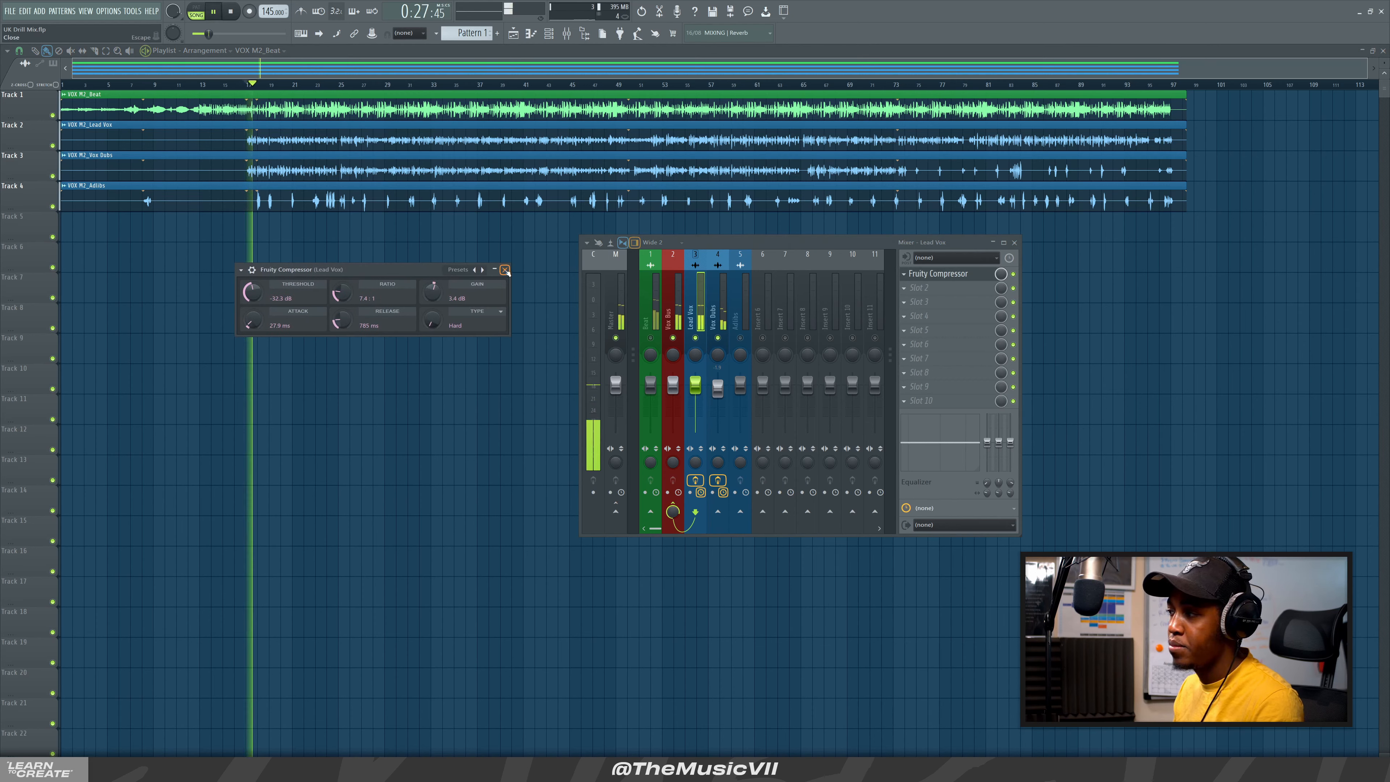
left_click_drag(435, 292, 435, 288)
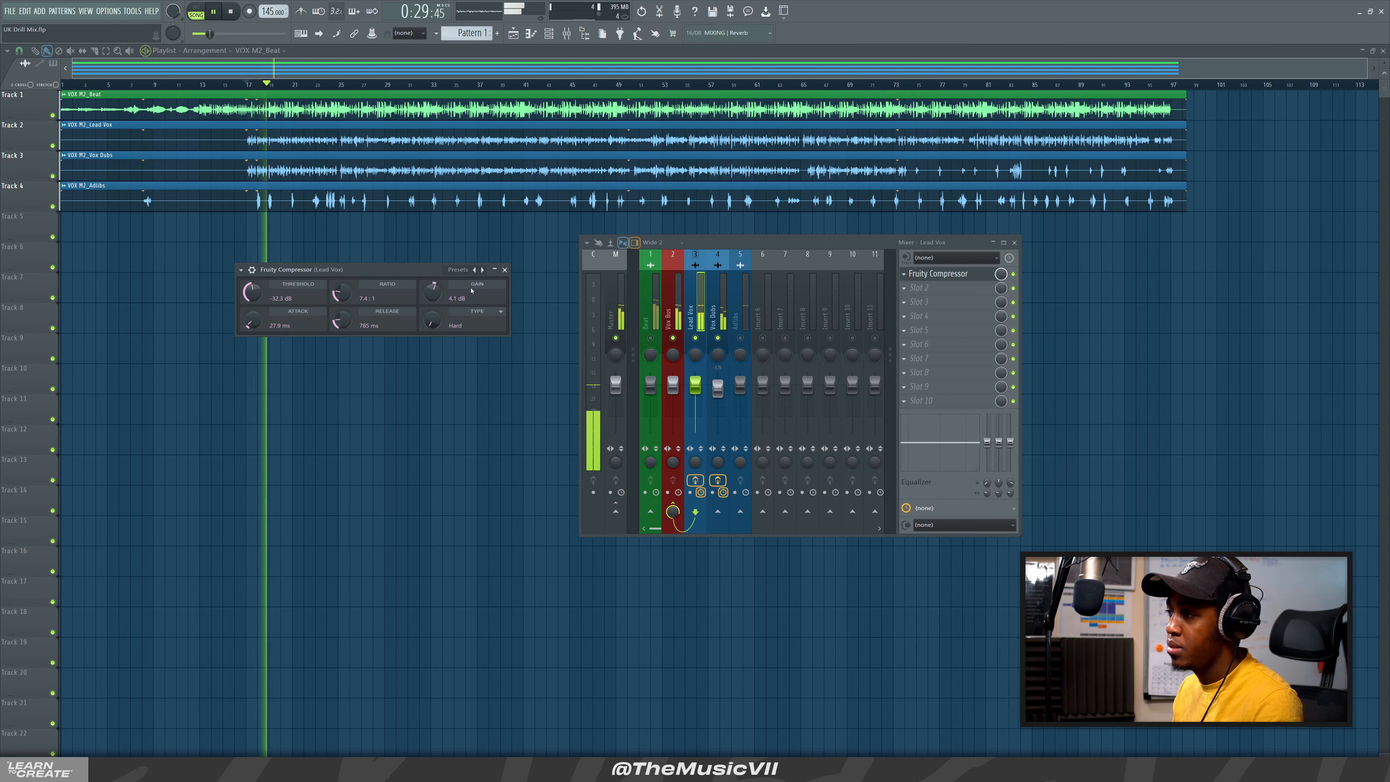
left_click(504, 270)
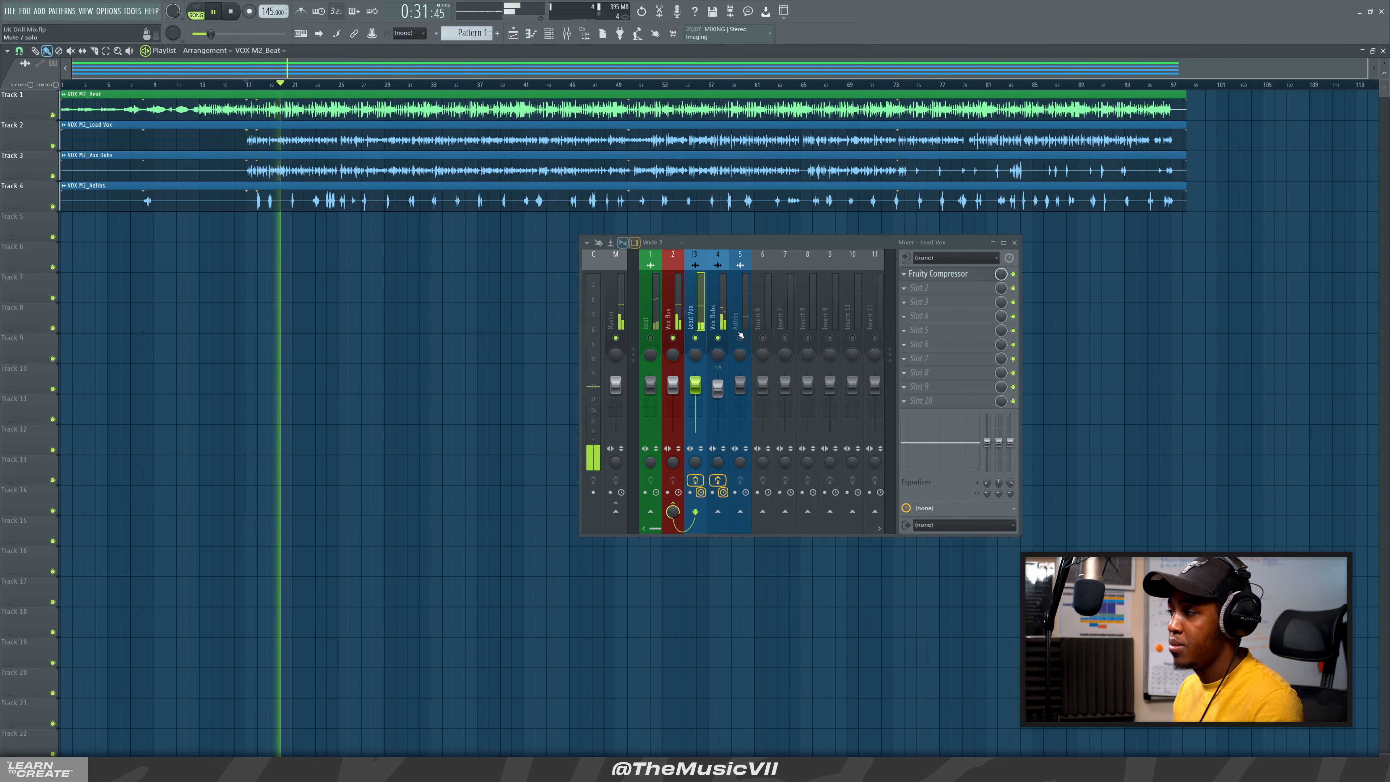
Unmute the Beat track and widen the Vox Dubs' stereo separation, auditioning the full mix
left_click(650, 324)
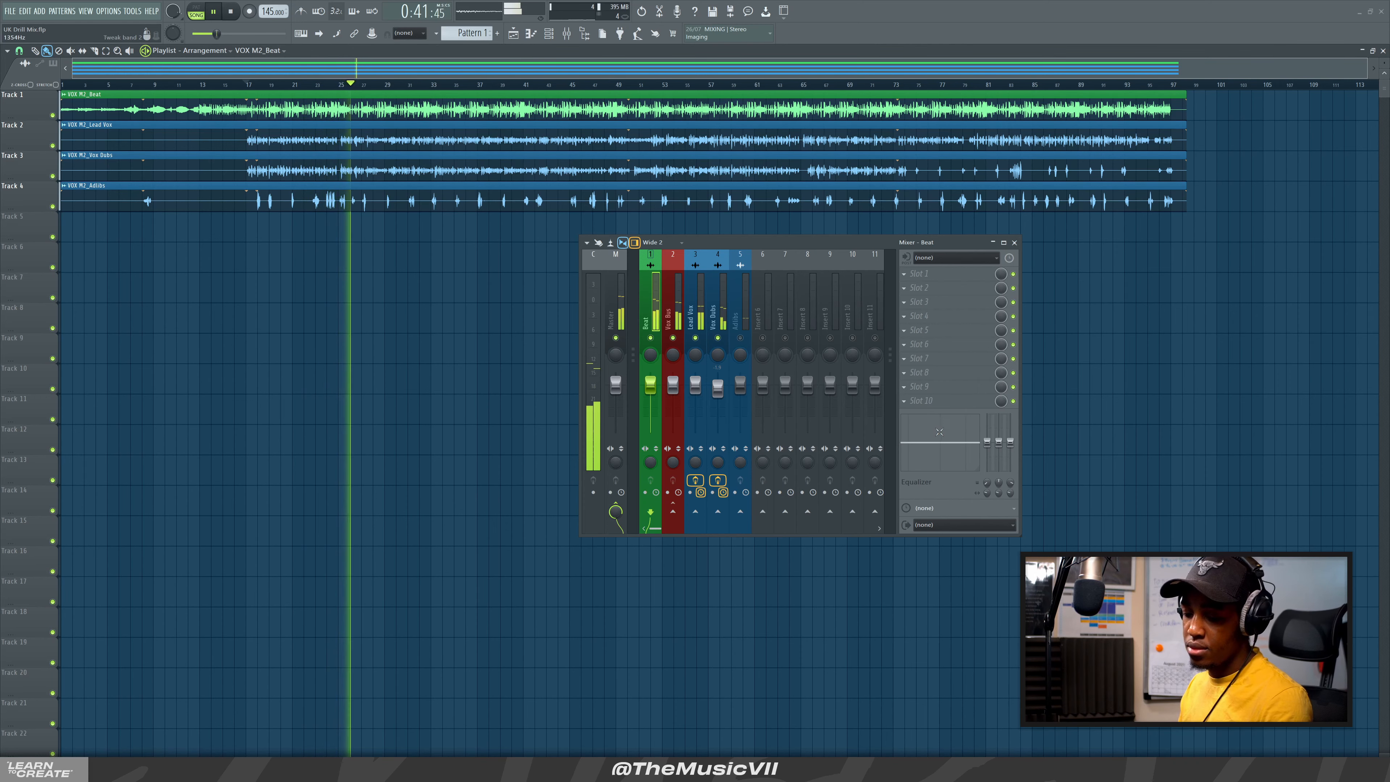
key("space")
left_click(720, 325)
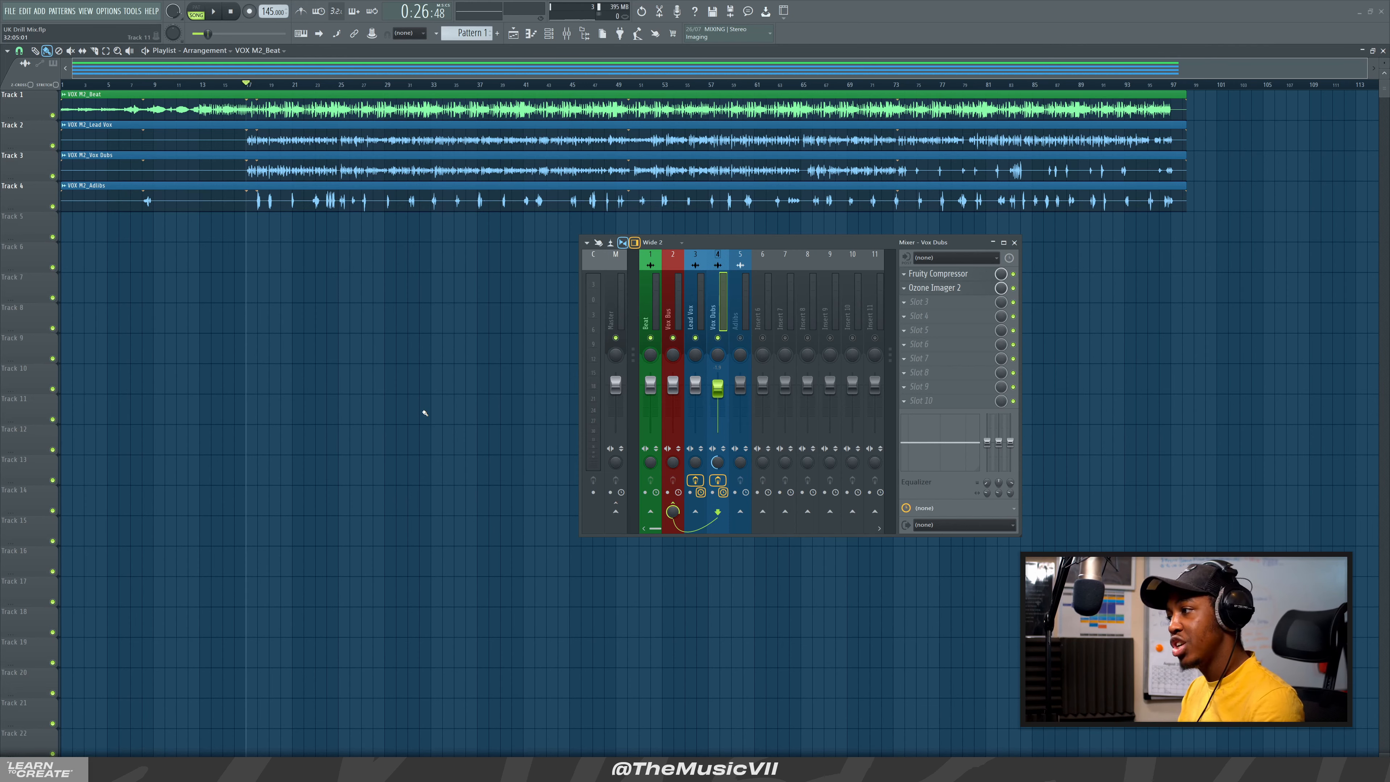
key("space")
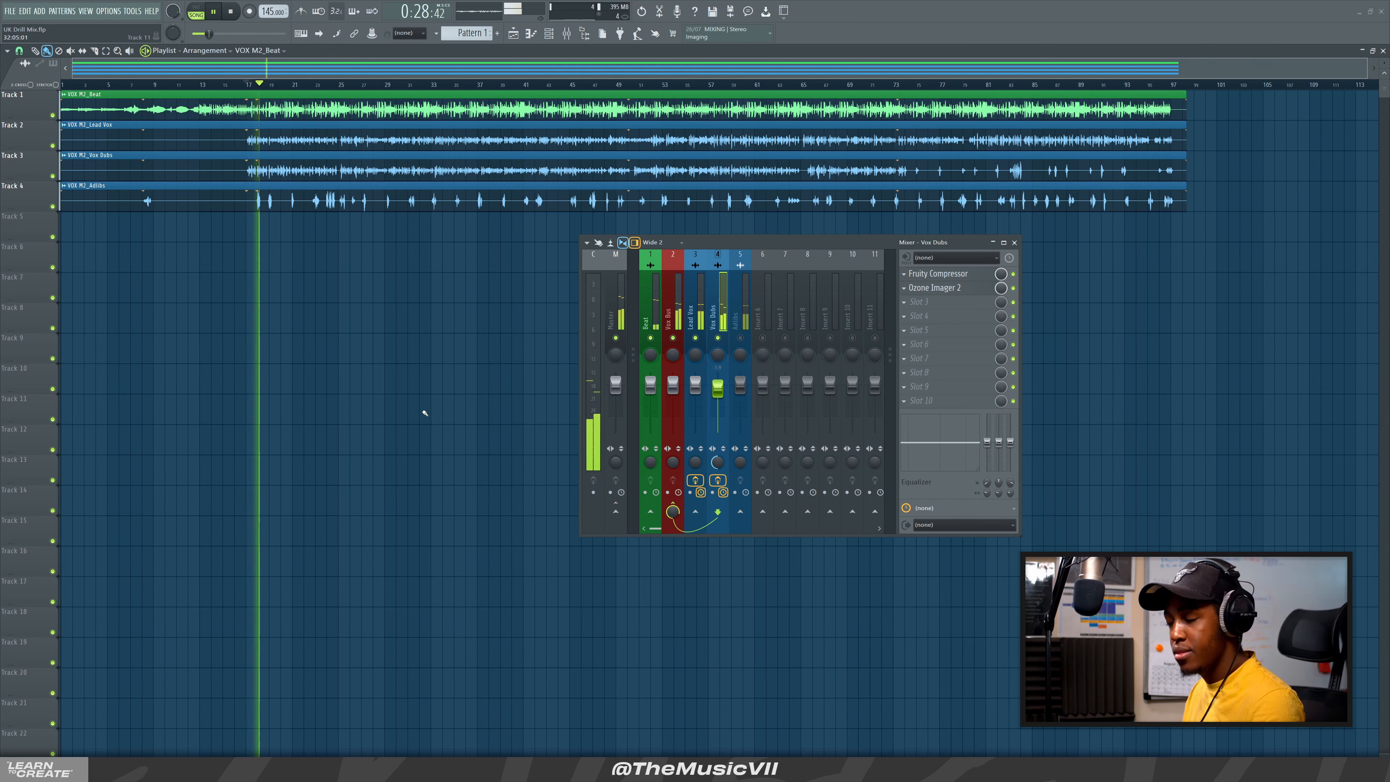
key("space")
Compare the full mix with the Lead Vox and Vox Dubs effects bypassed and re-enabled
left_click(689, 493)
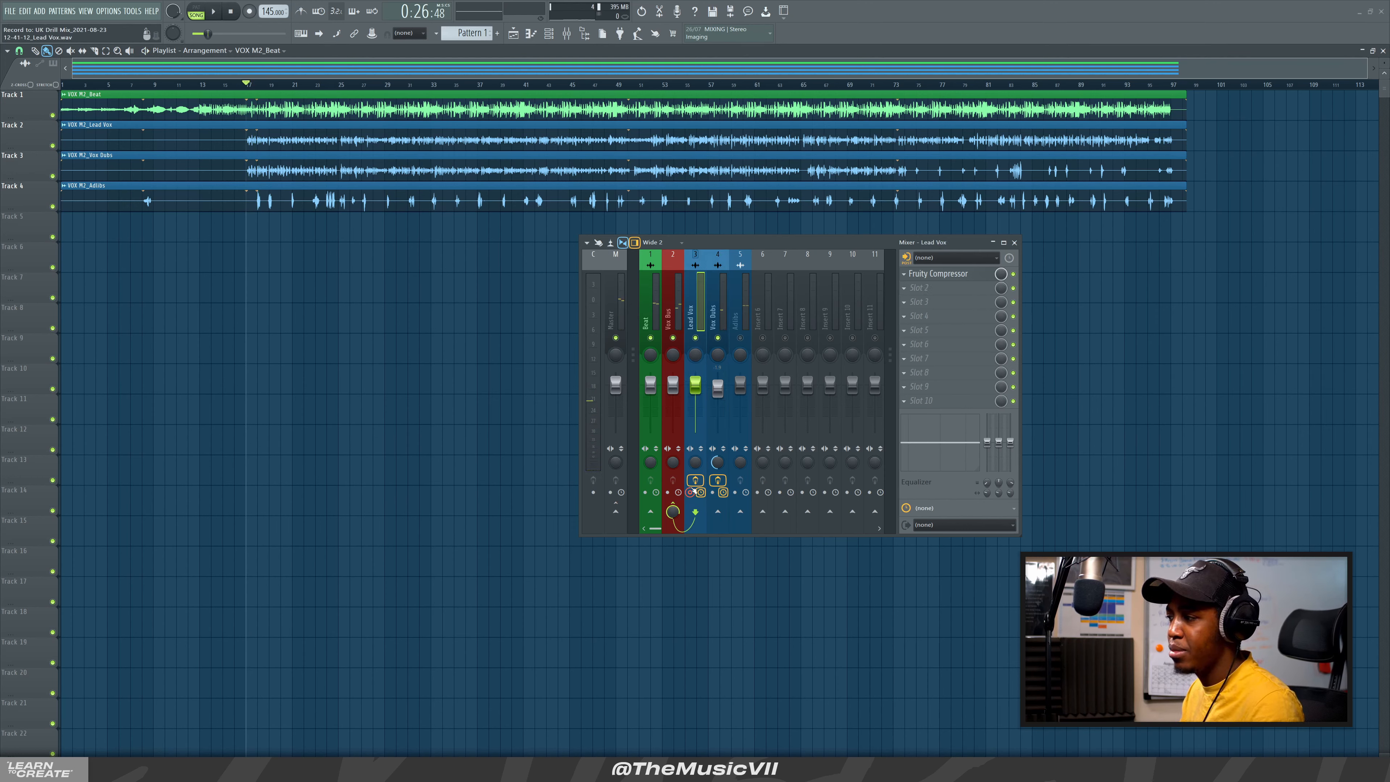
left_click(695, 481)
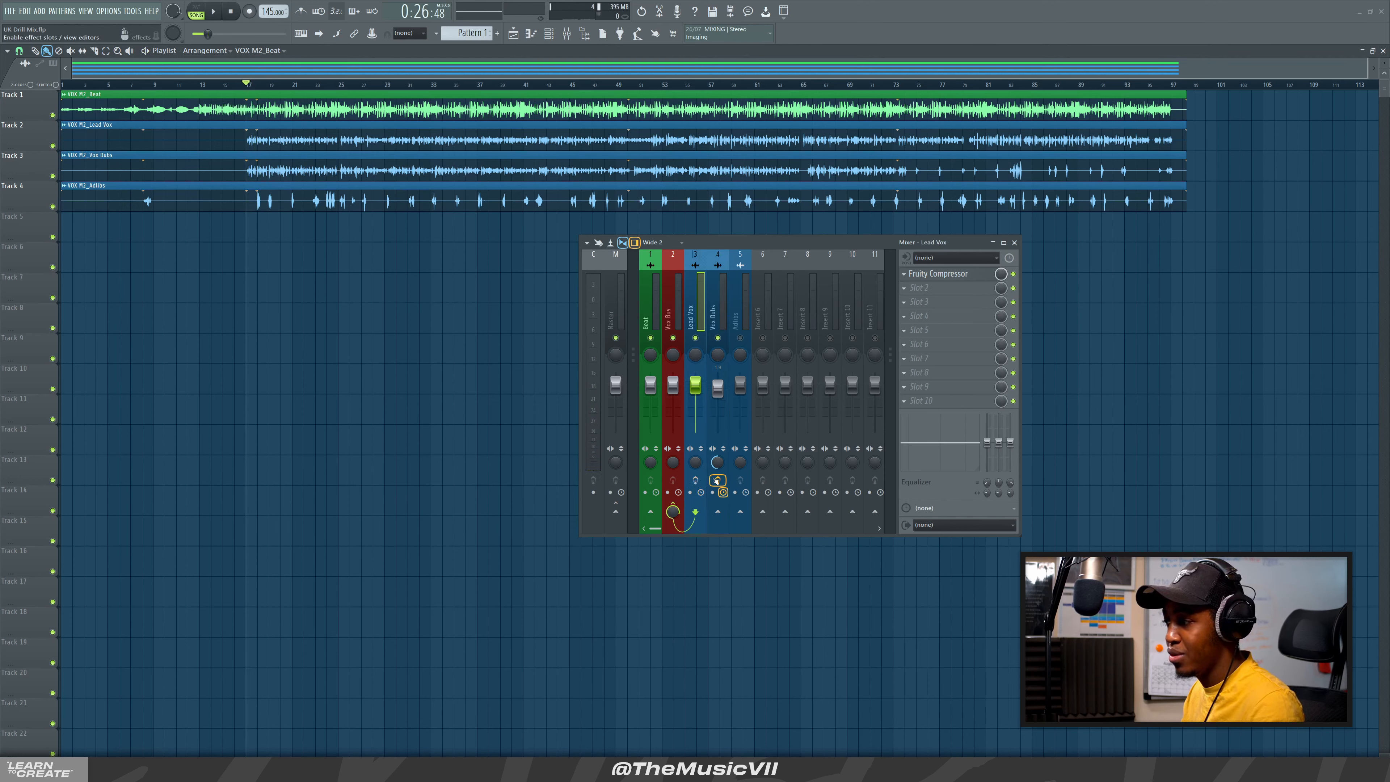
key("space")
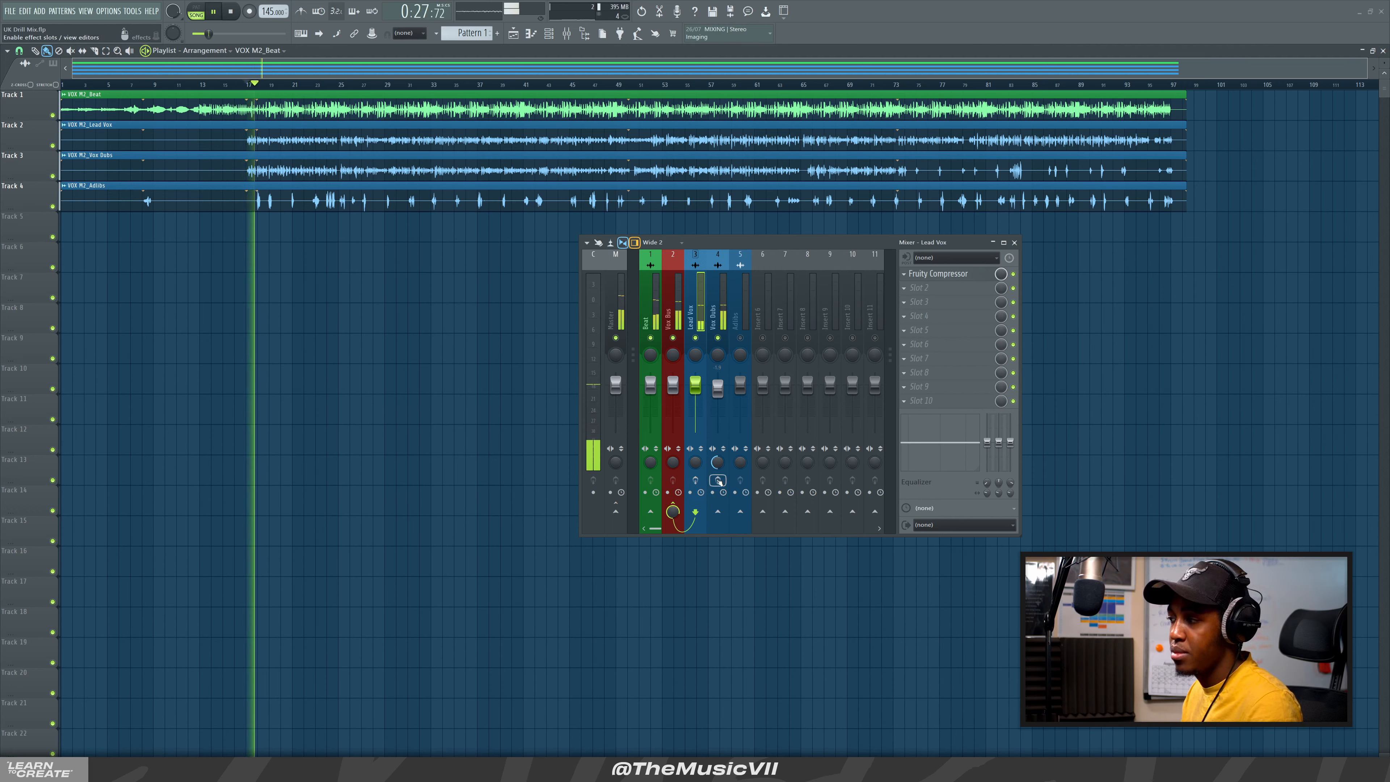
key("space")
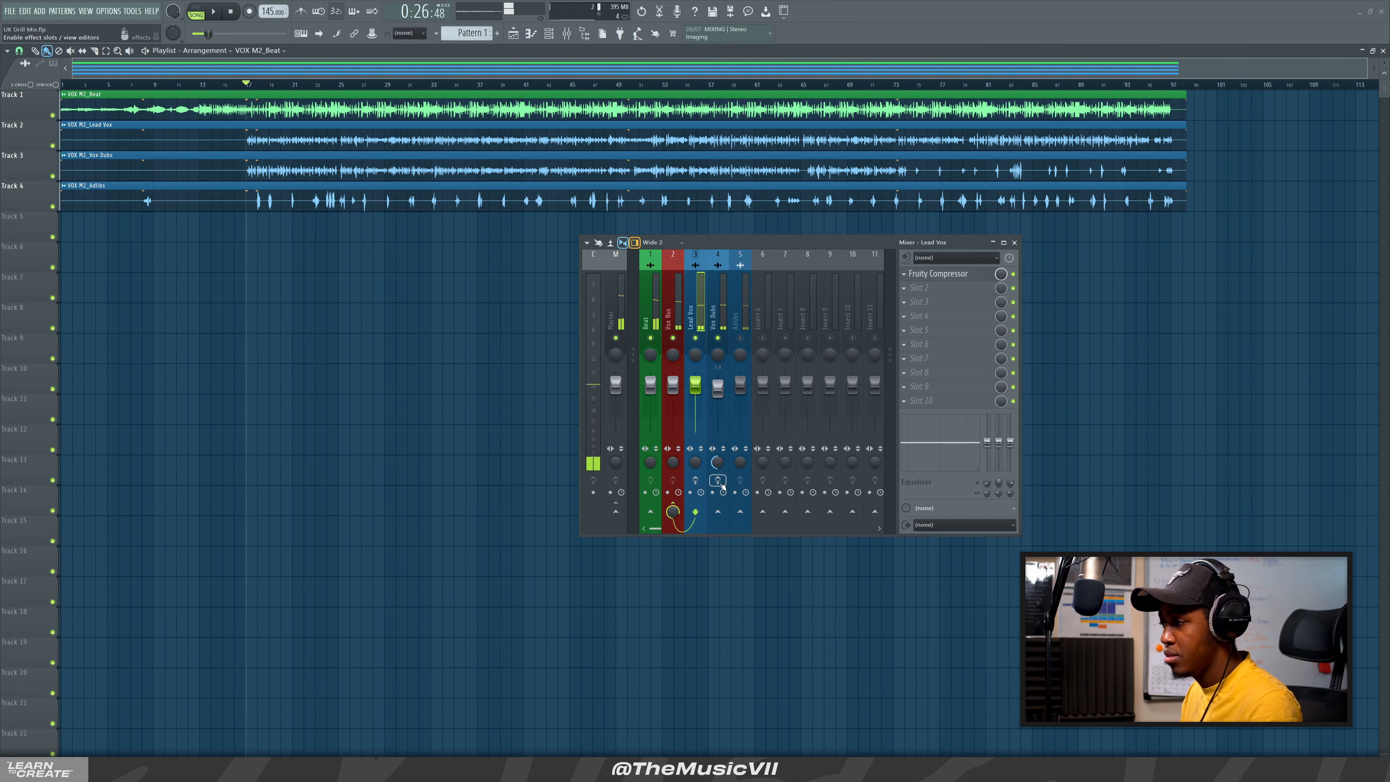
left_click(700, 482)
key("space")
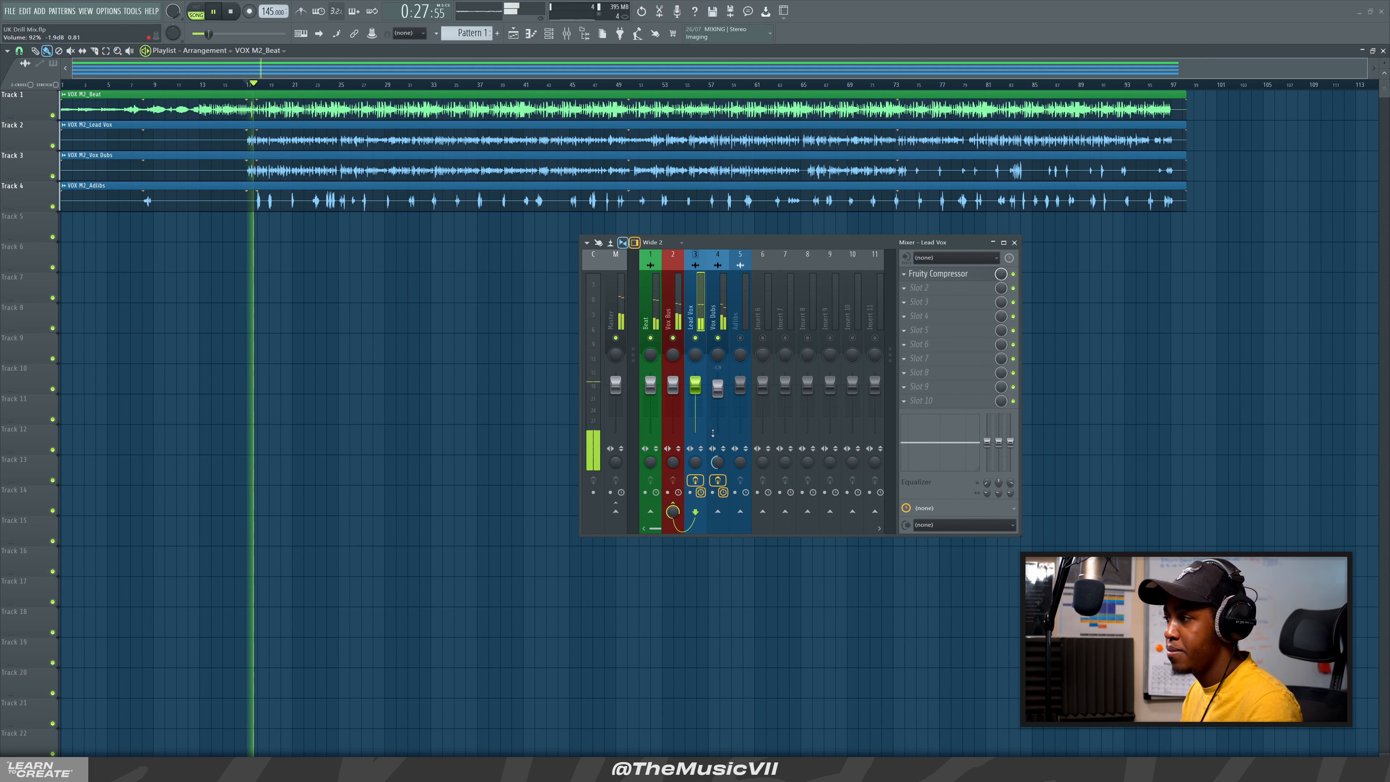
Stop playback and add Fruity parametric EQ 2 with the Radio preset to the first effect slot of the Adlibs track
key("space")
left_click(738, 326)
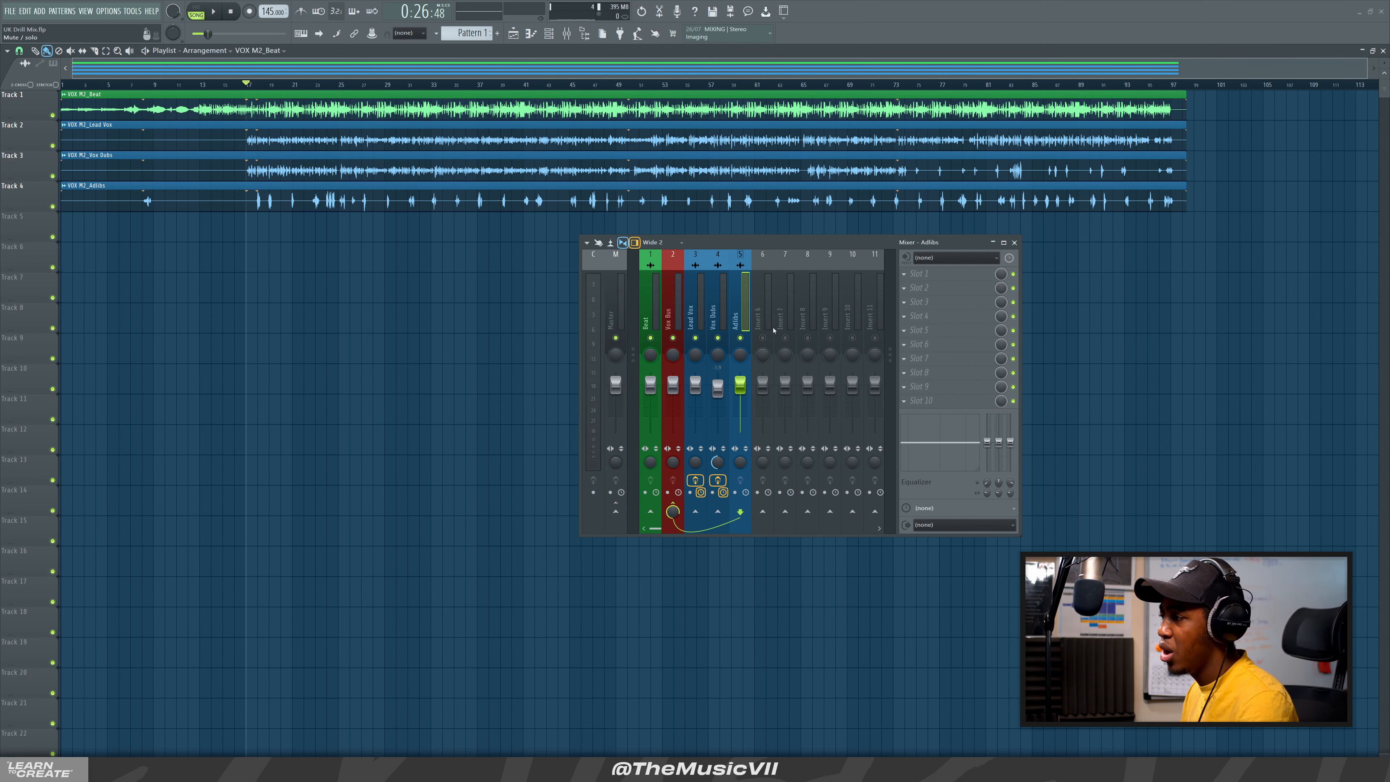
left_click(929, 273)
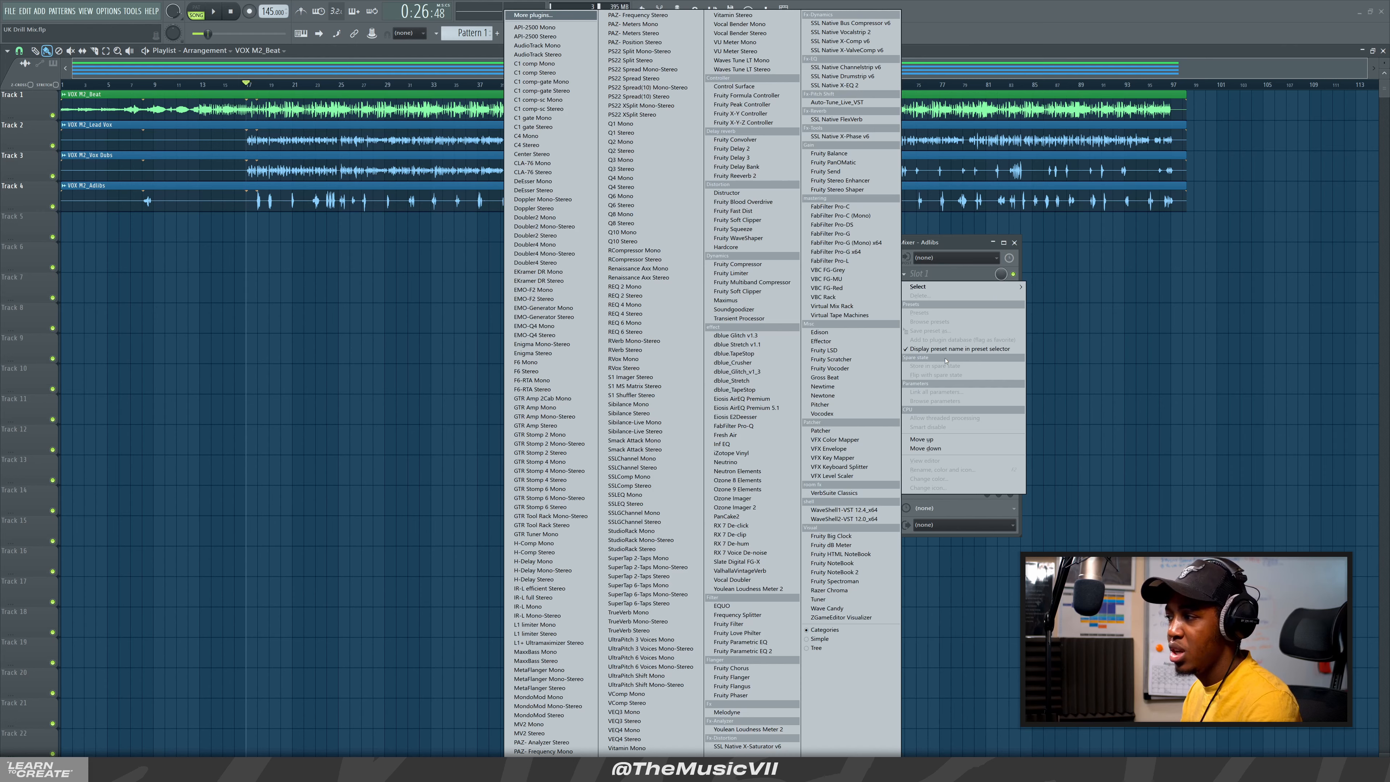
mouse_move(921, 287)
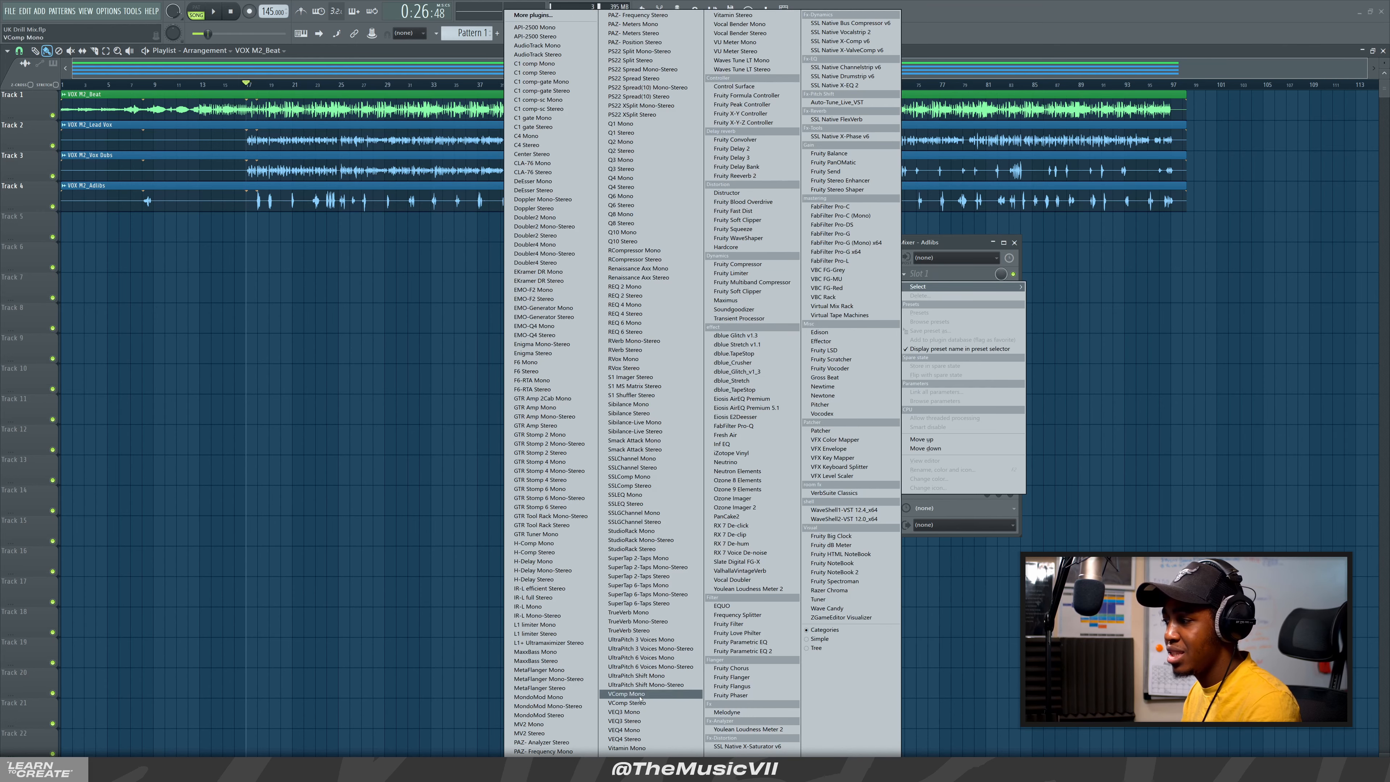
left_click(750, 652)
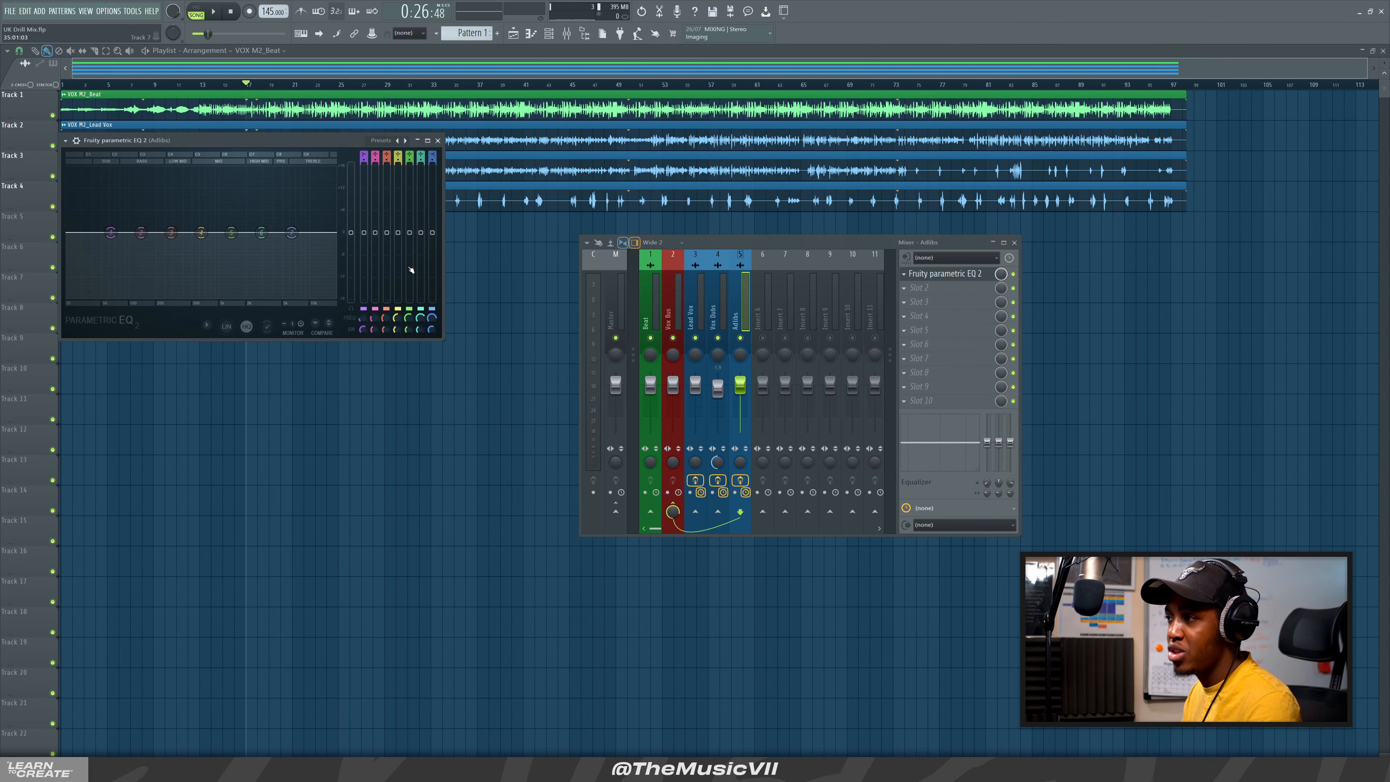
left_click(409, 144)
left_click(437, 248)
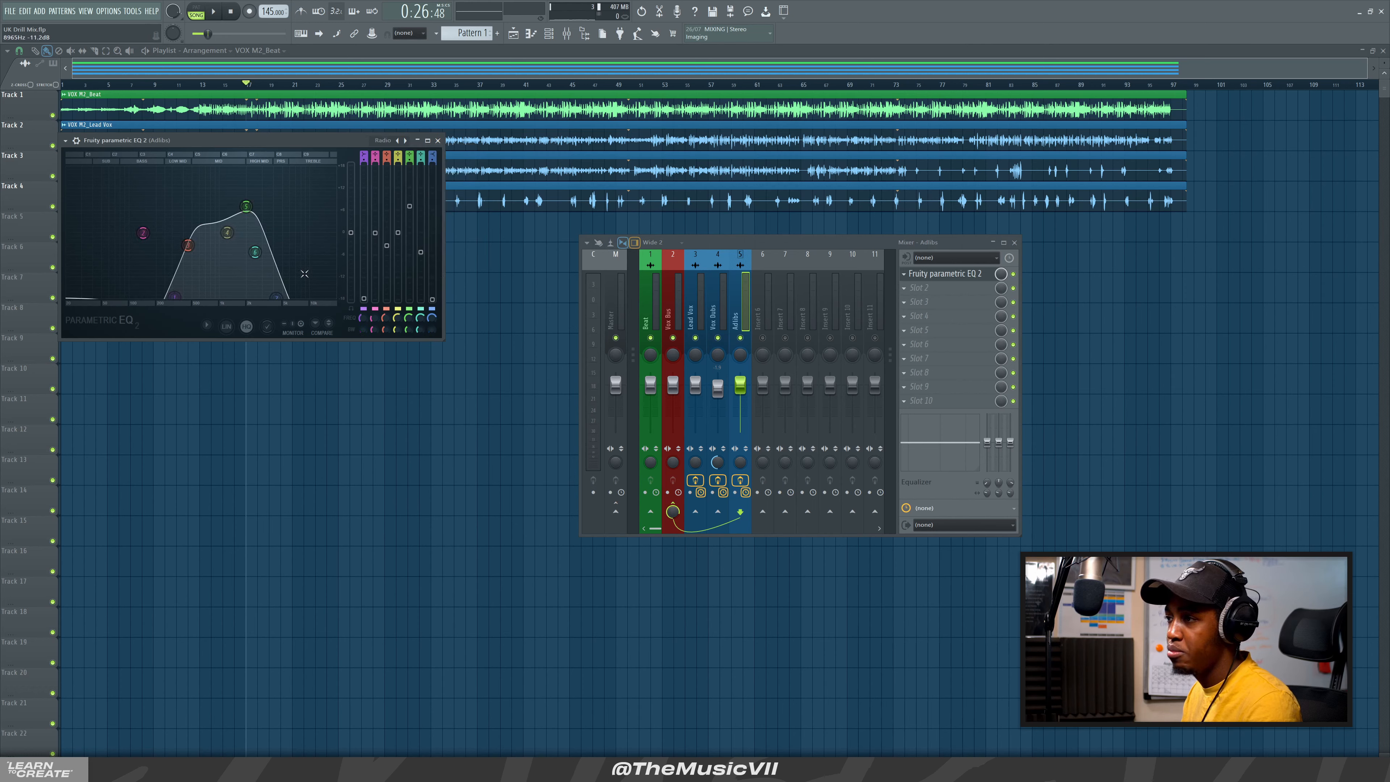
Raise the Adlibs EQ's high cutoff and slightly lower its low cutoff, and solo the Adlibs track during playback
left_click_drag(277, 297, 319, 297)
left_click_drag(174, 297, 170, 296)
key("space")
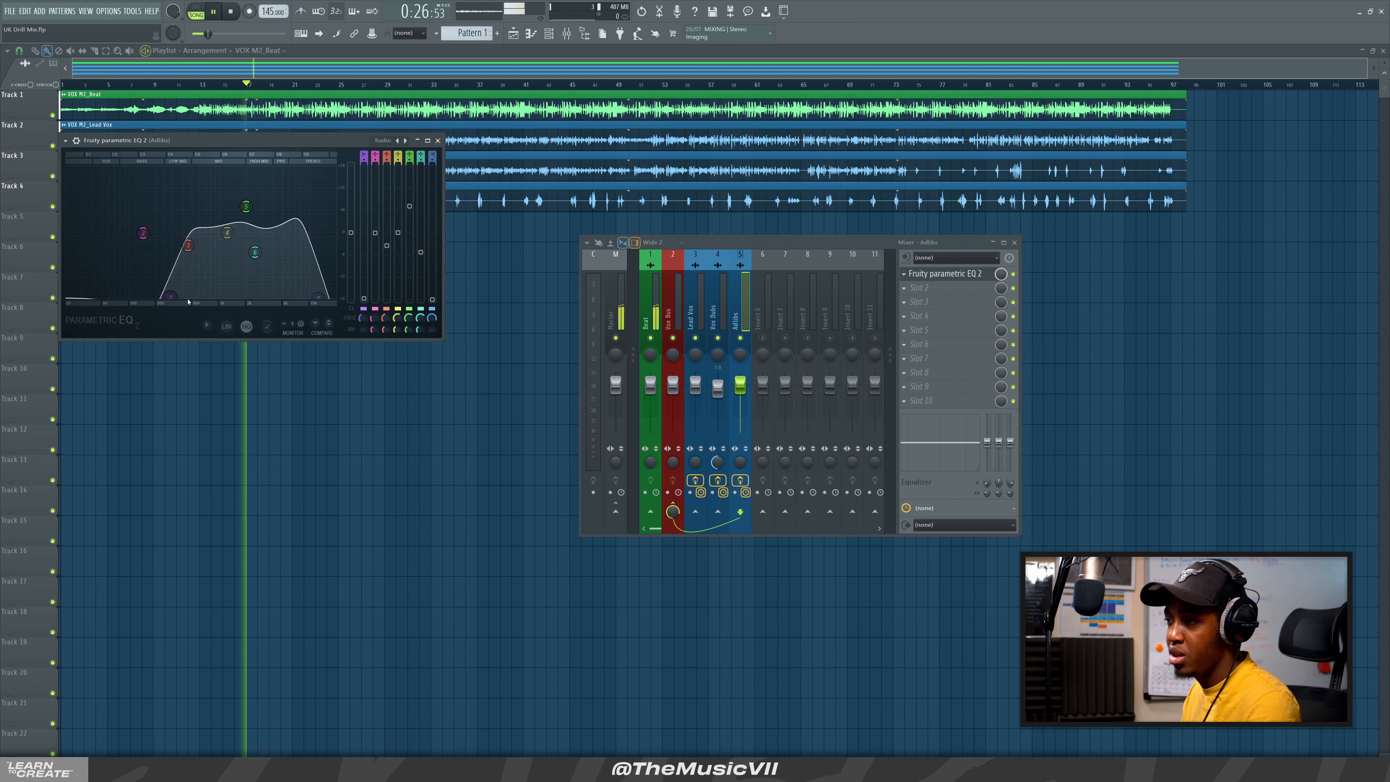
right_click(740, 338)
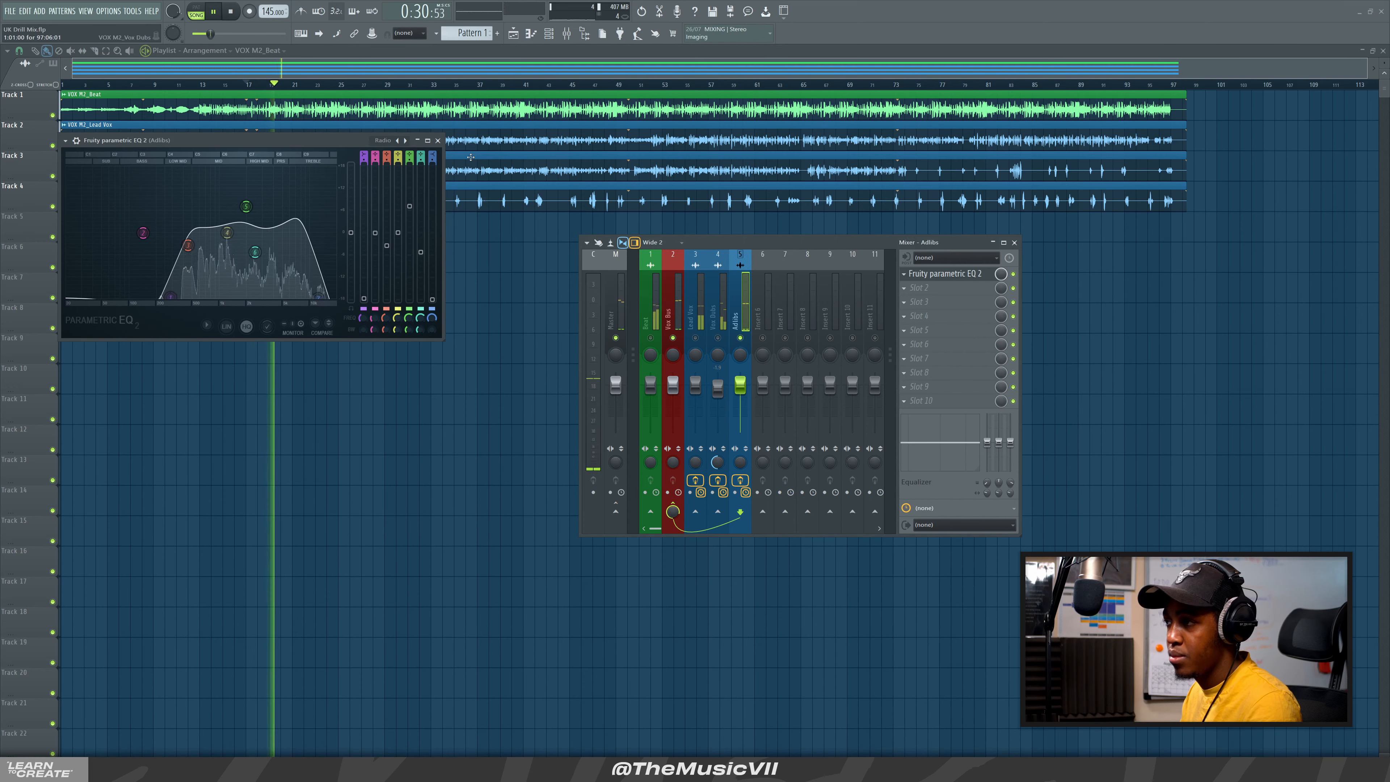
key("space")
key("space")
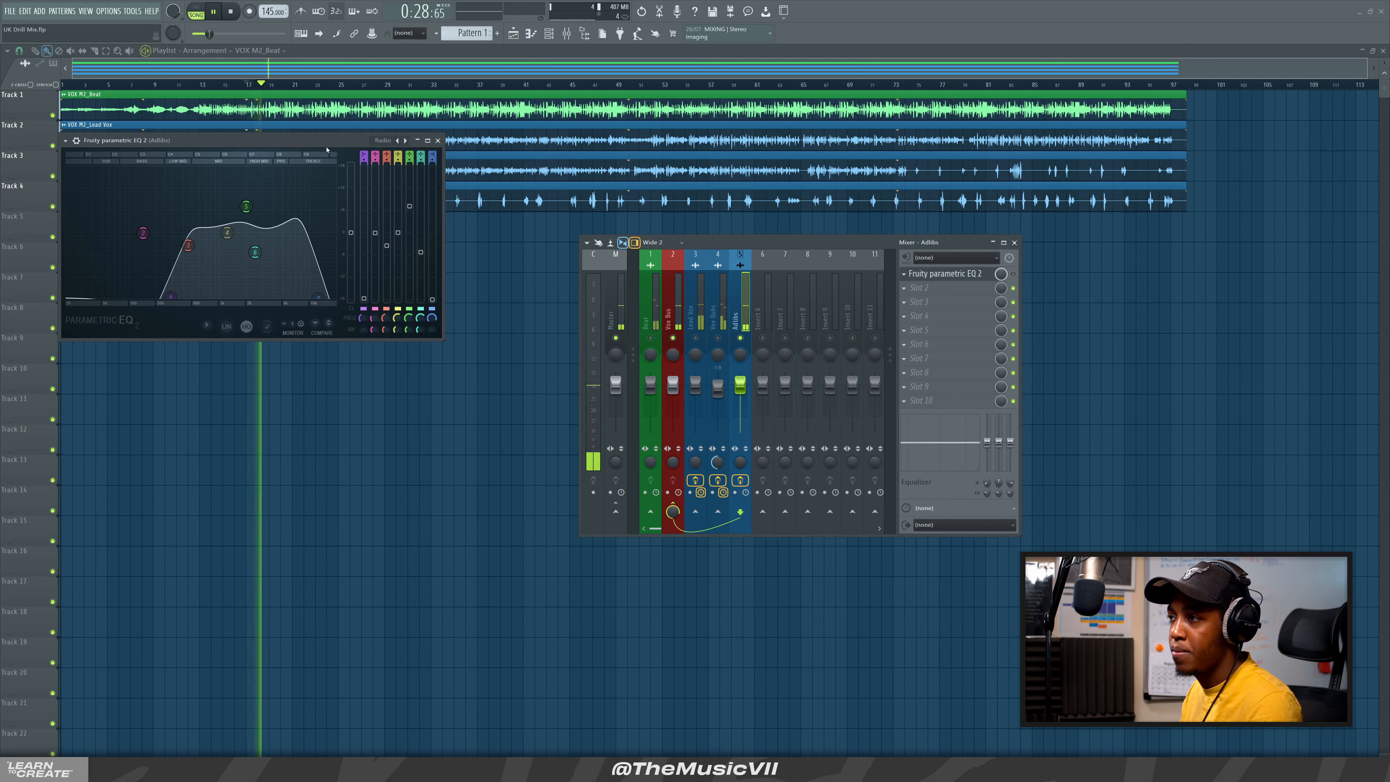
Move the EQ window clear of the tracks, audition the soloed Adlibs through it, and close it
left_click_drag(332, 141, 403, 294)
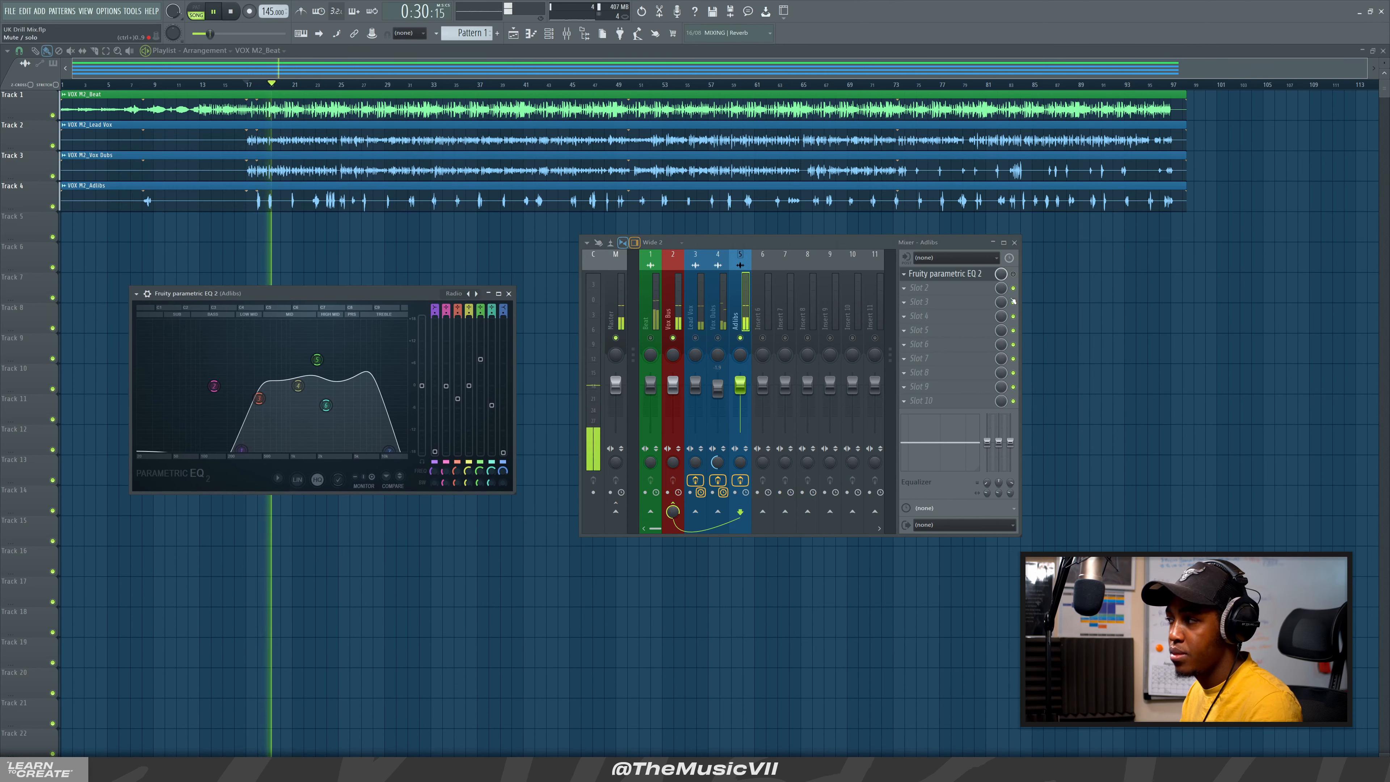
key("space")
key("space")
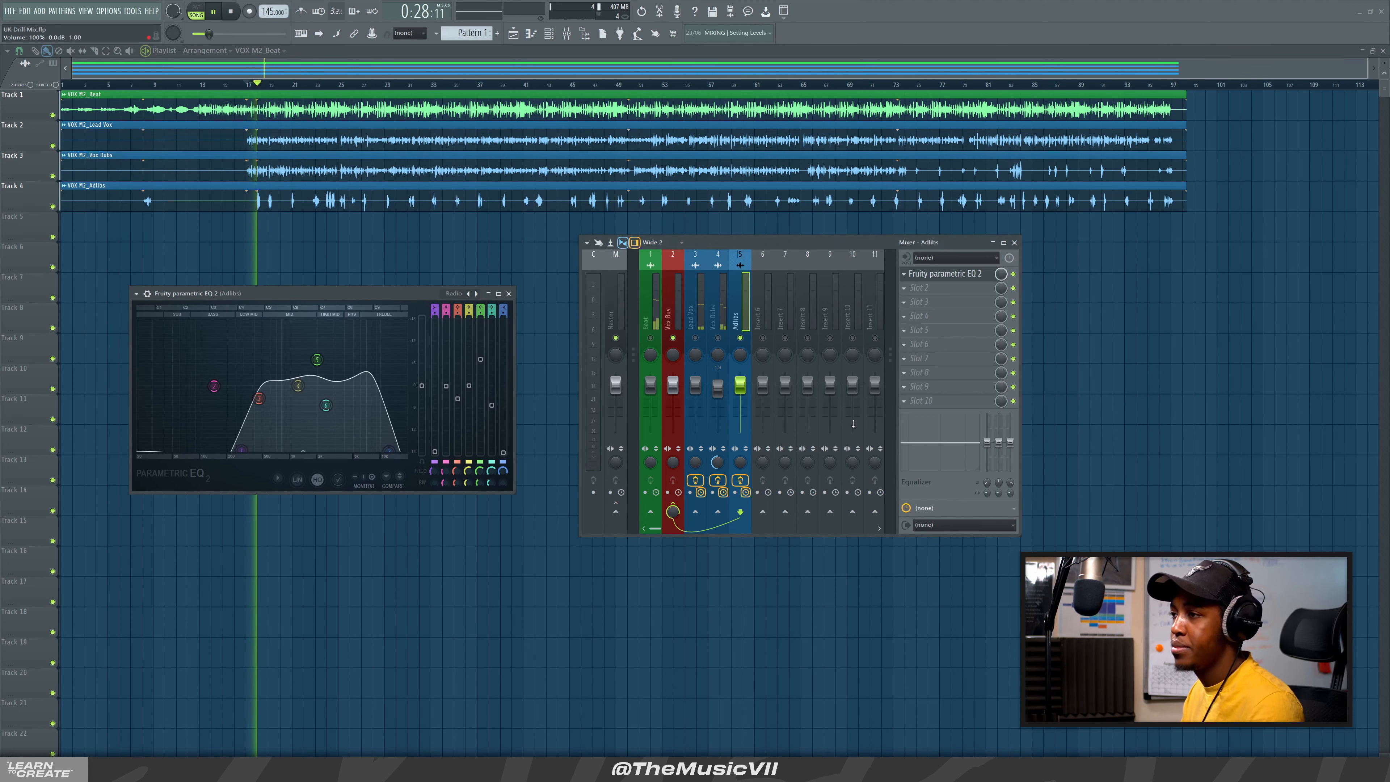
left_click(509, 294)
key("space")
Reopen the Adlibs EQ, fine-tune its curve while auditioning the soloed track, and close it
left_click(929, 289)
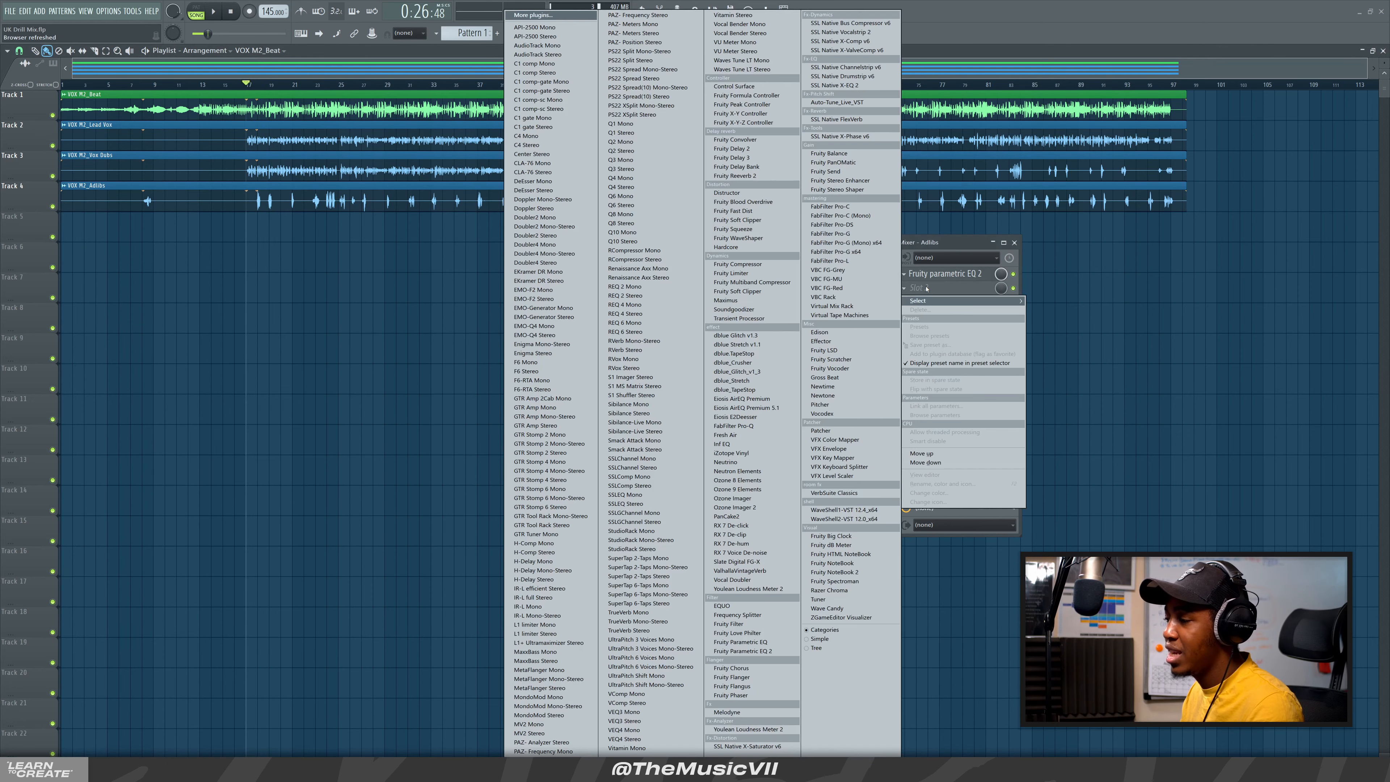
left_click(933, 274)
left_click(933, 274)
key("space")
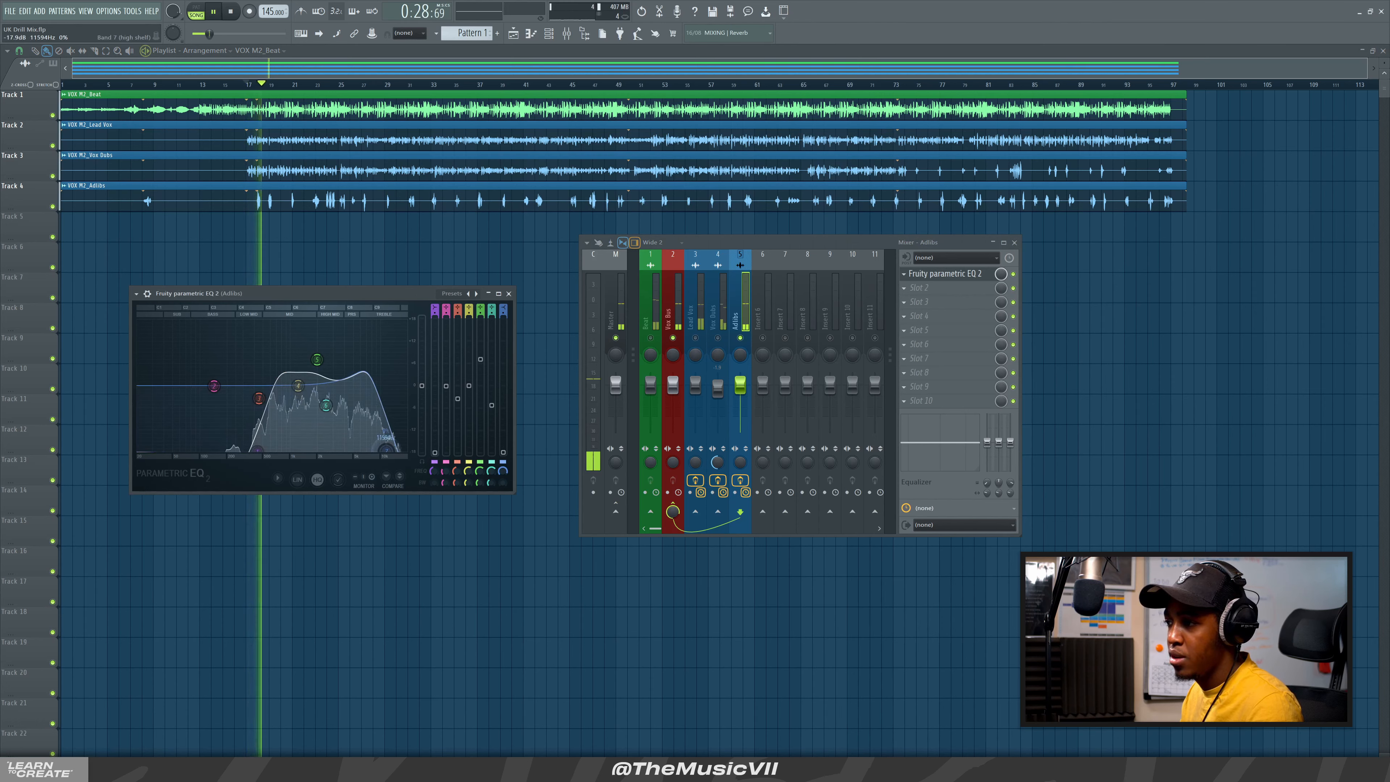
left_click(509, 294)
key("space")
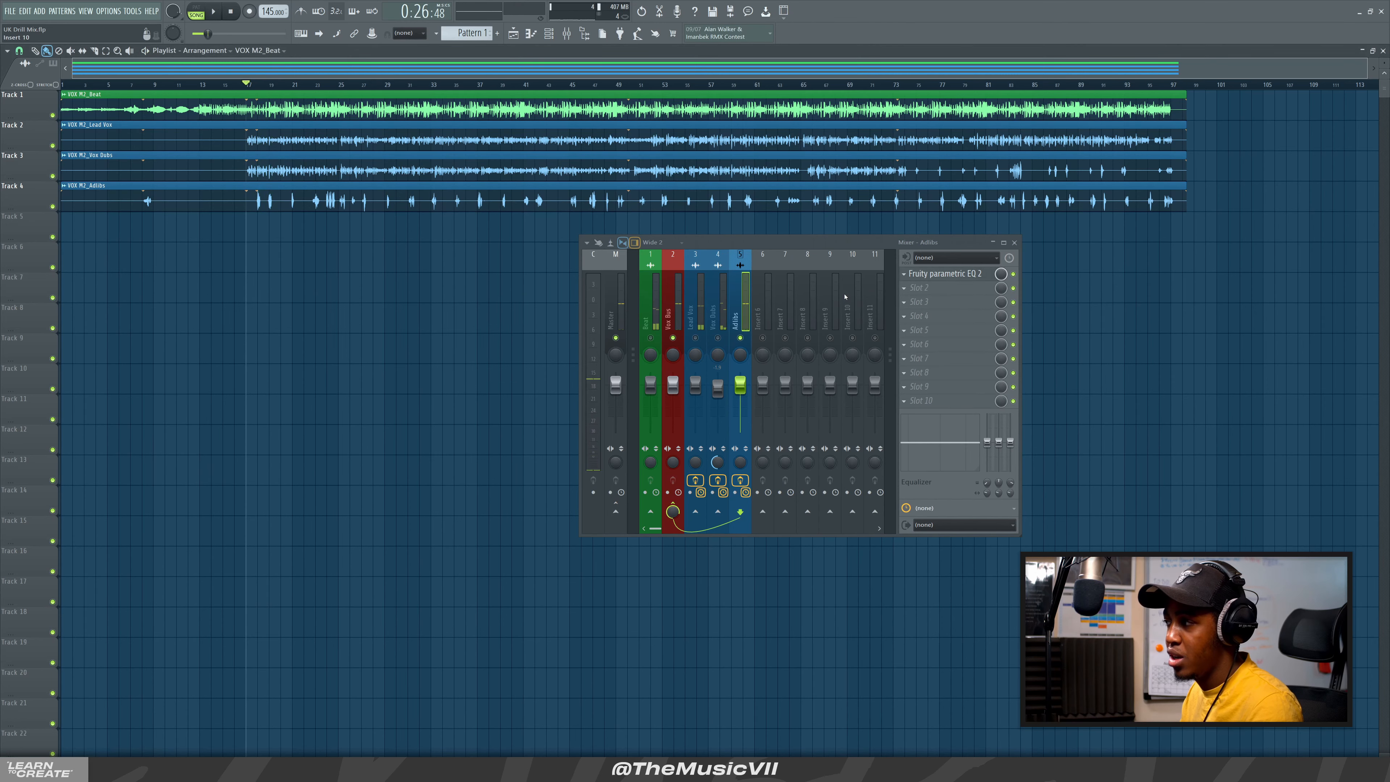
Add a Fruity Compressor to the second Adlibs effect slot with a -36.7 dB threshold and a 14.6:1 ratio
left_click(930, 288)
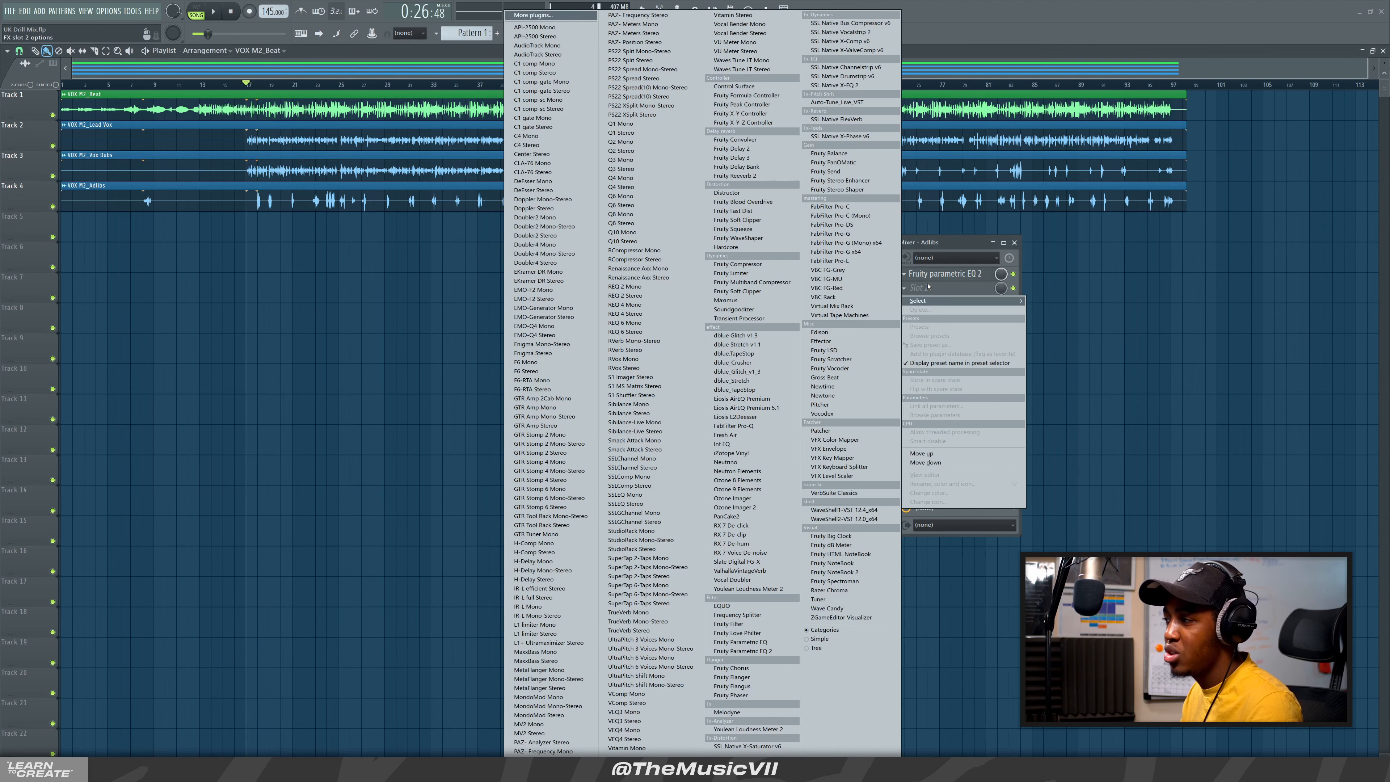
left_click(782, 267)
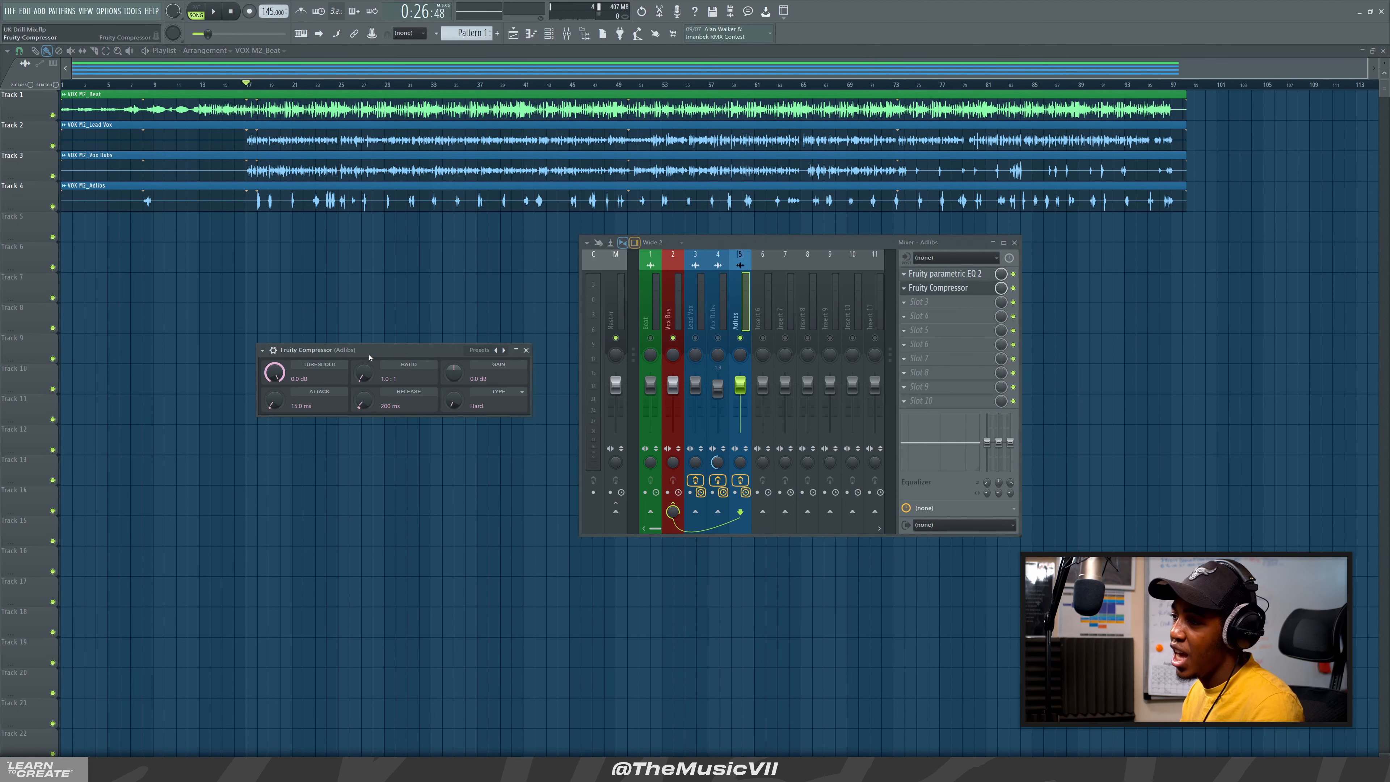
left_click_drag(369, 357, 317, 314)
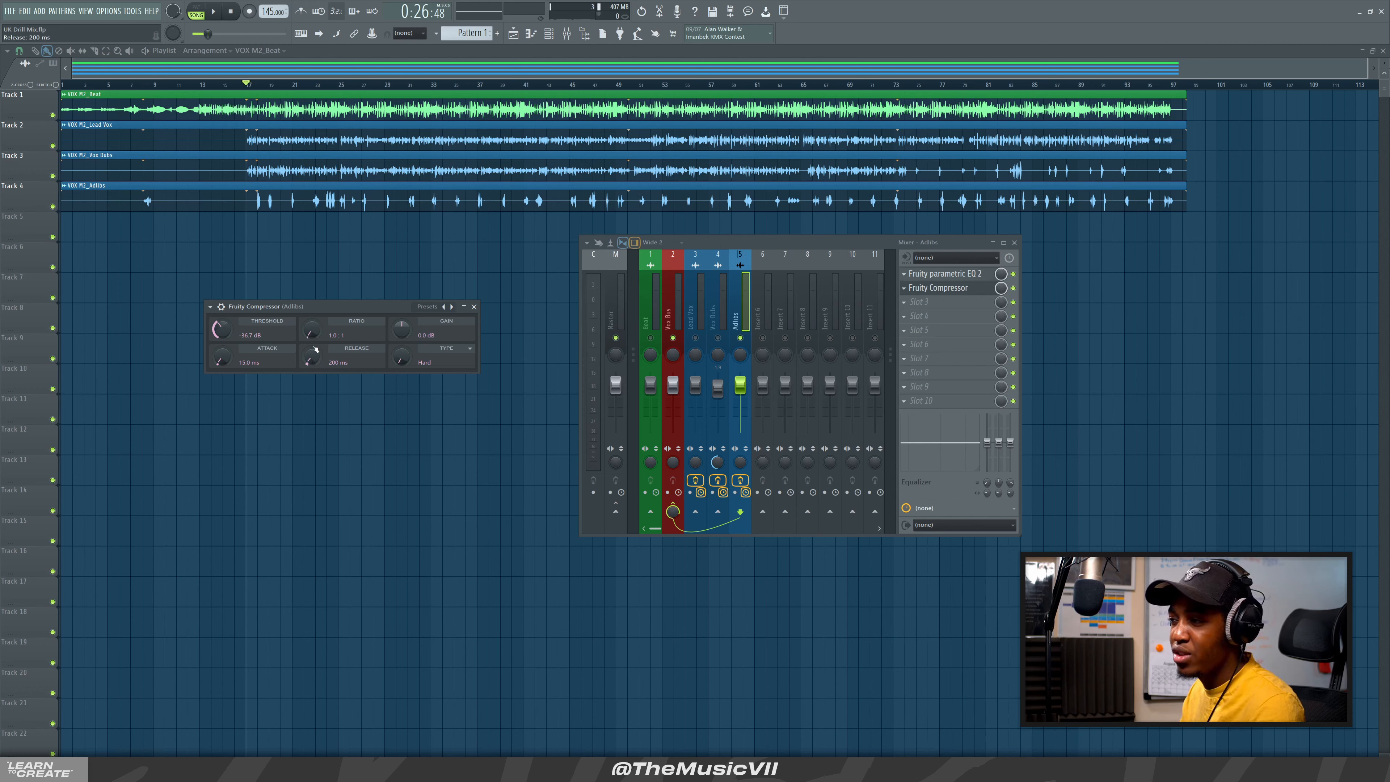
left_click_drag(309, 332, 308, 325)
Raise the Adlibs compressor's threshold to -30.4 dB while auditioning the soloed track, and close its window
key("space")
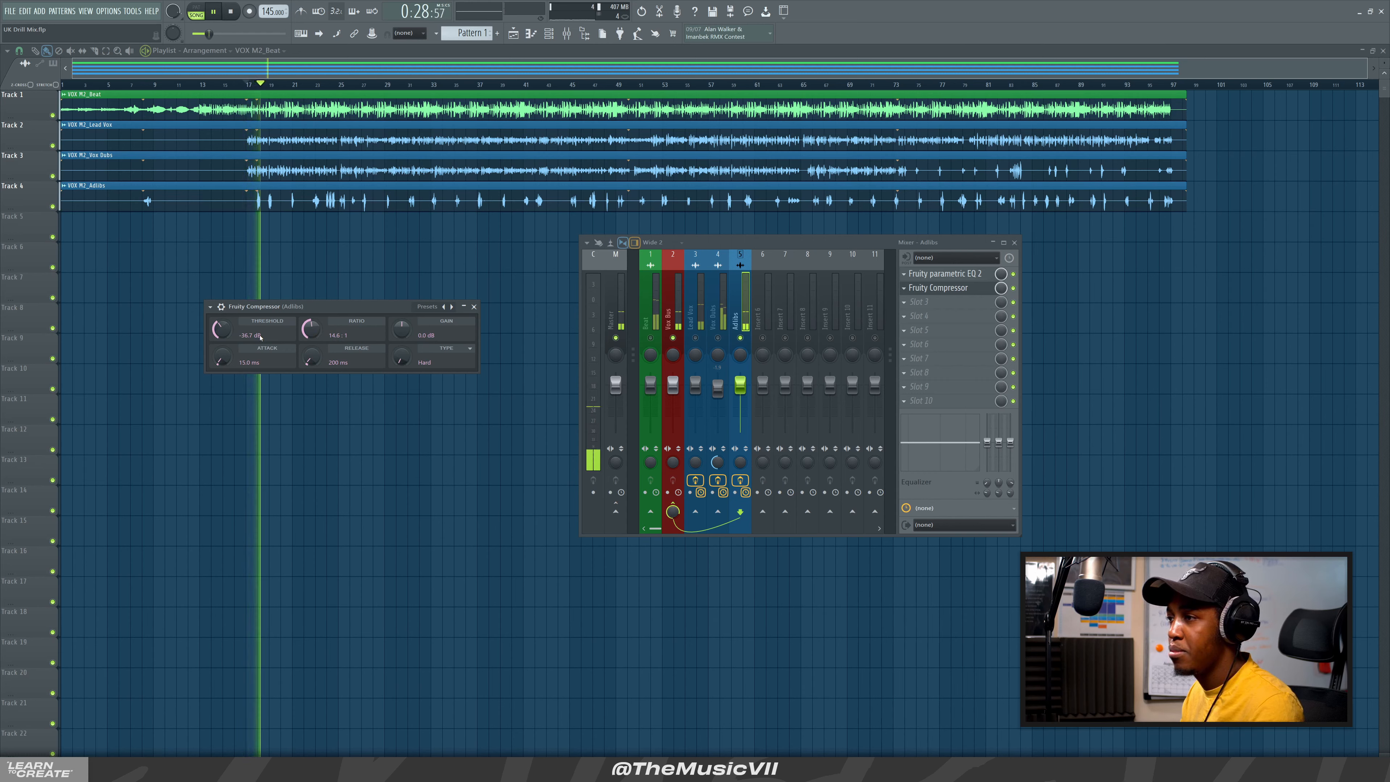
key("space")
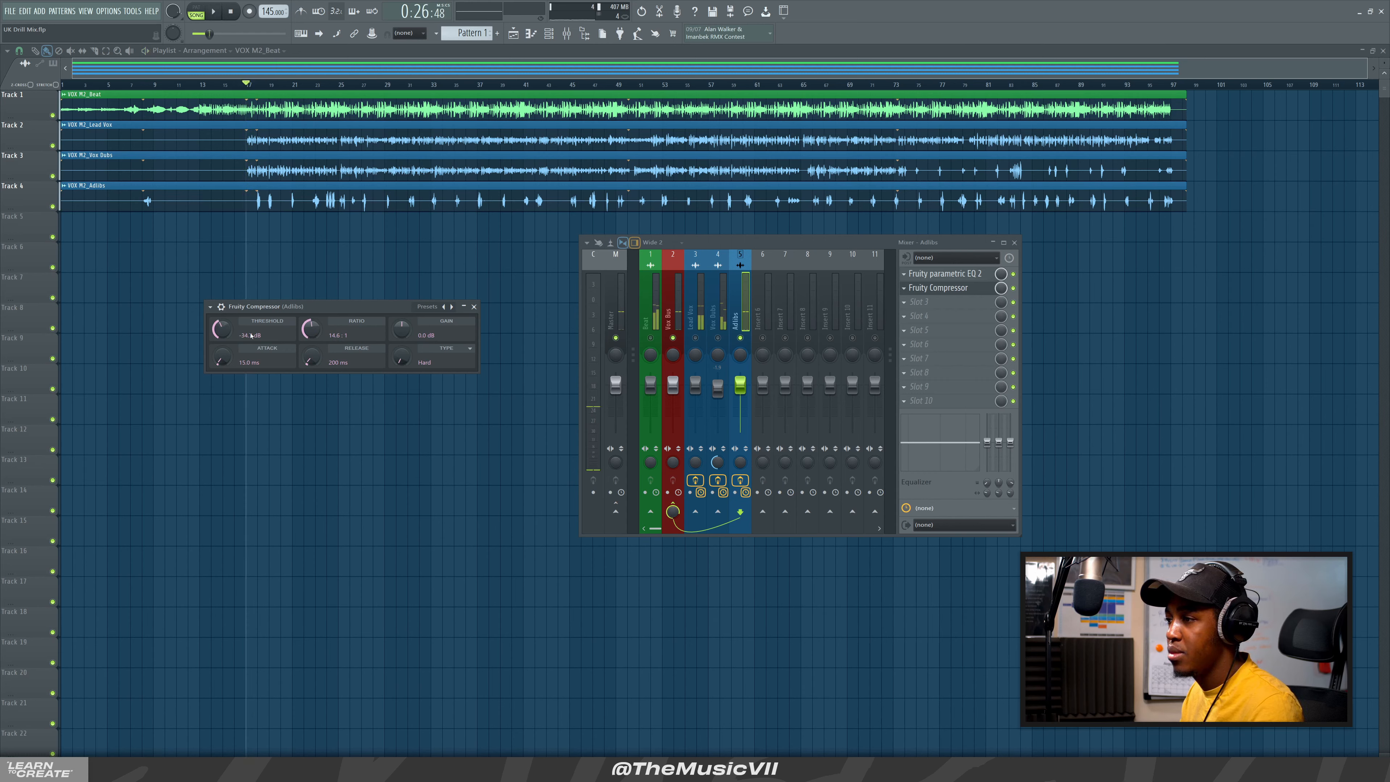
key("space")
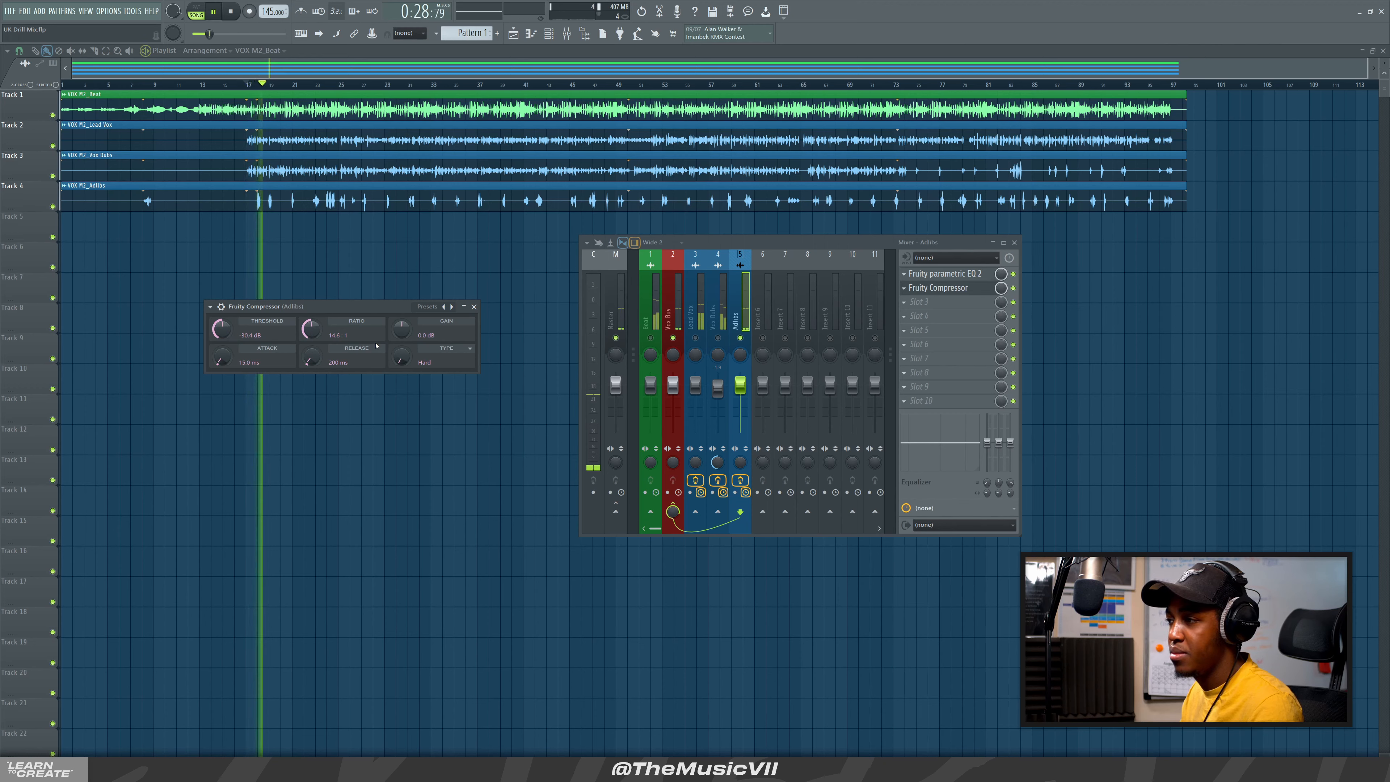
key("space")
key("space")
left_click(475, 307)
key("space")
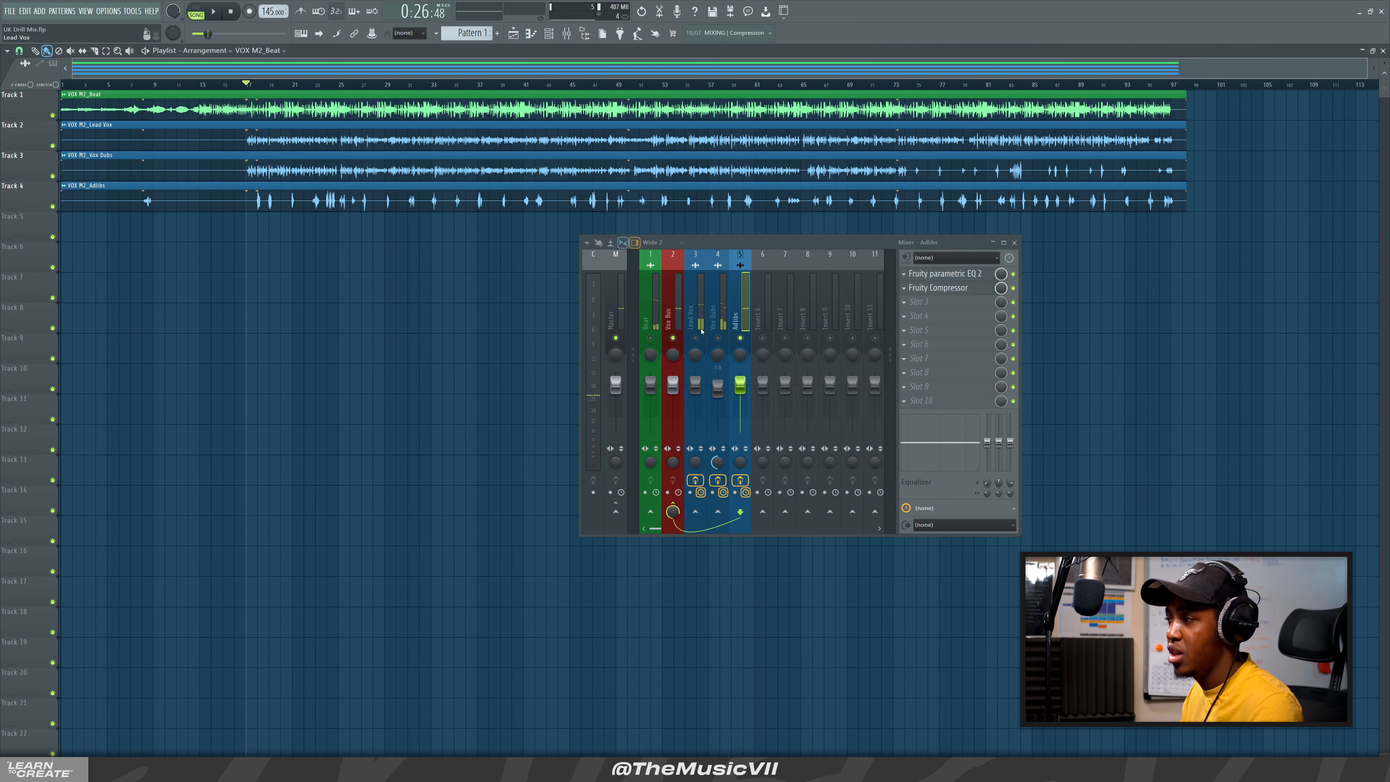
Unmute the Lead Vox and Vox Dubs and lower the Vox Dubs fader while auditioning all the vocals together
key("space")
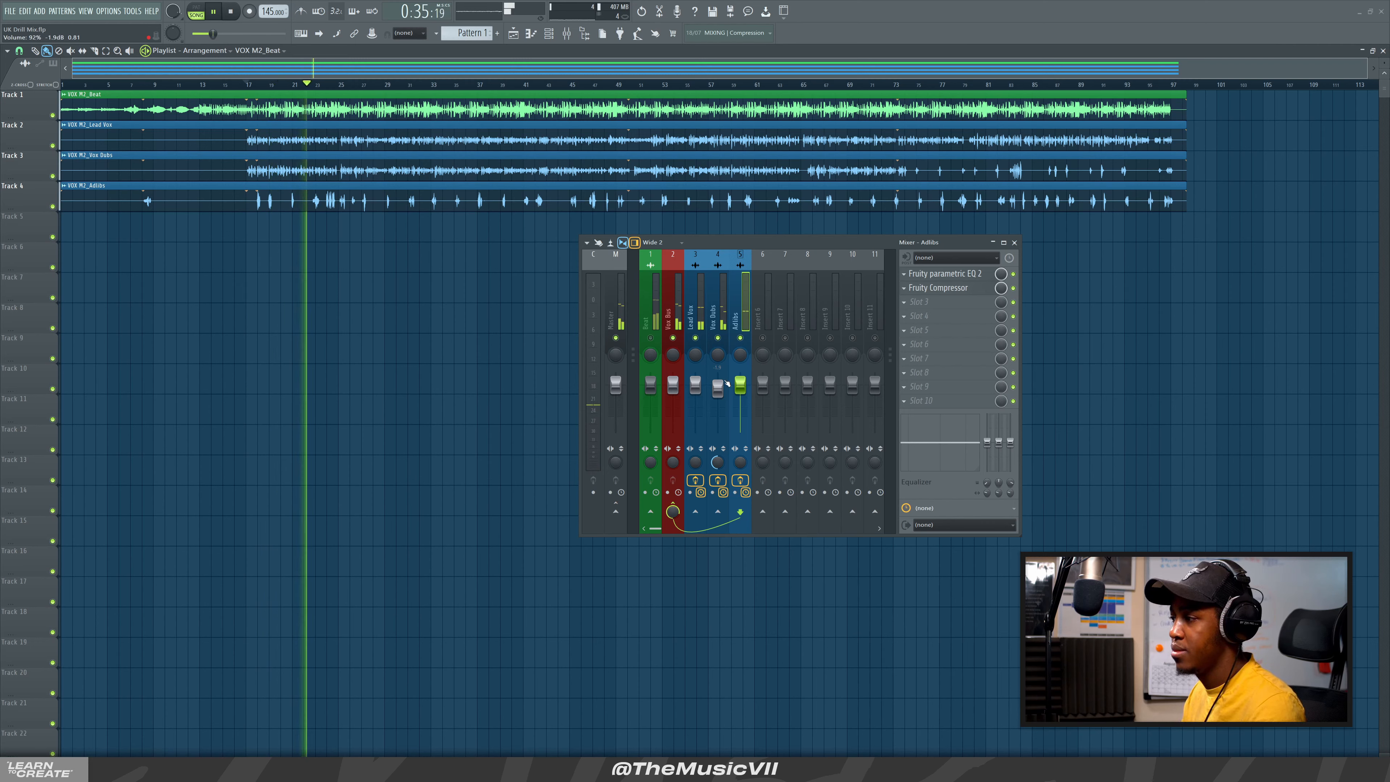
left_click_drag(717, 388, 717, 398)
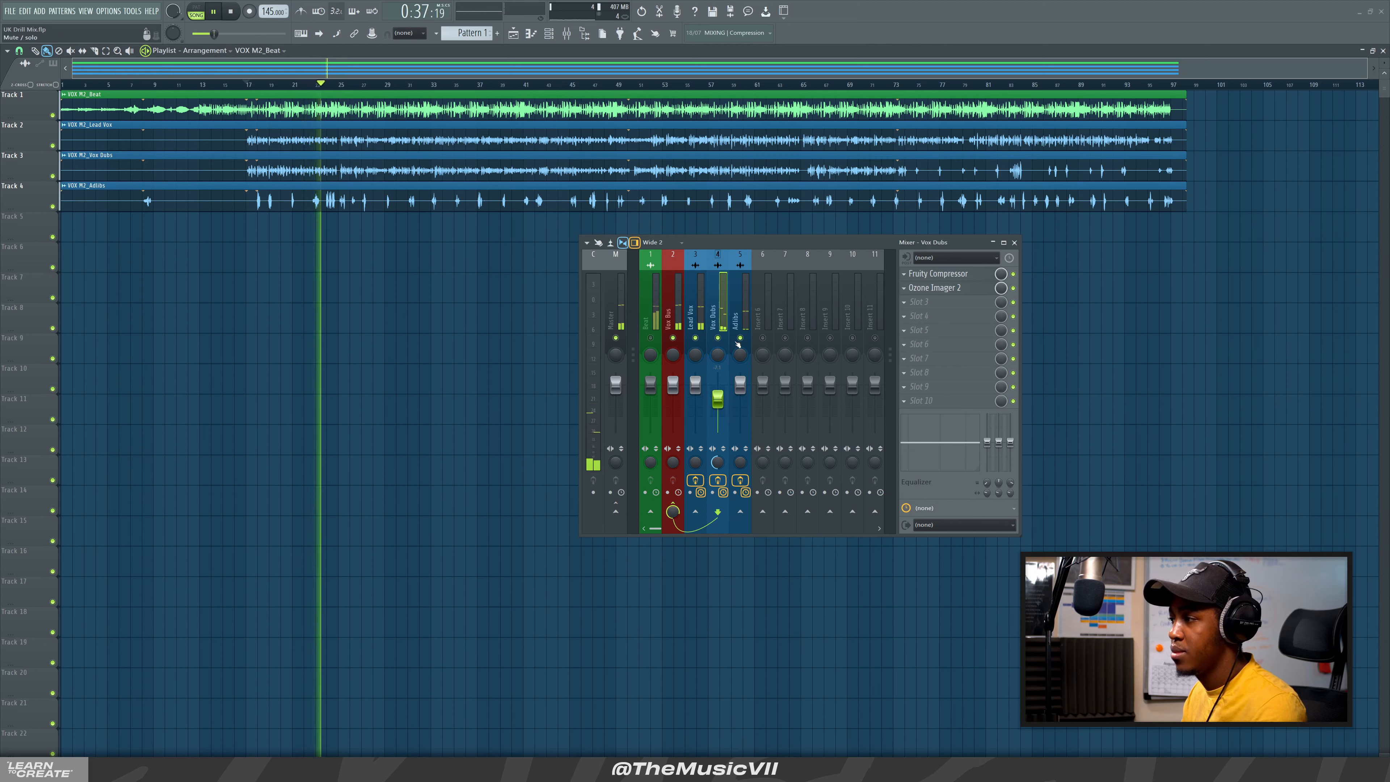
left_click(741, 299)
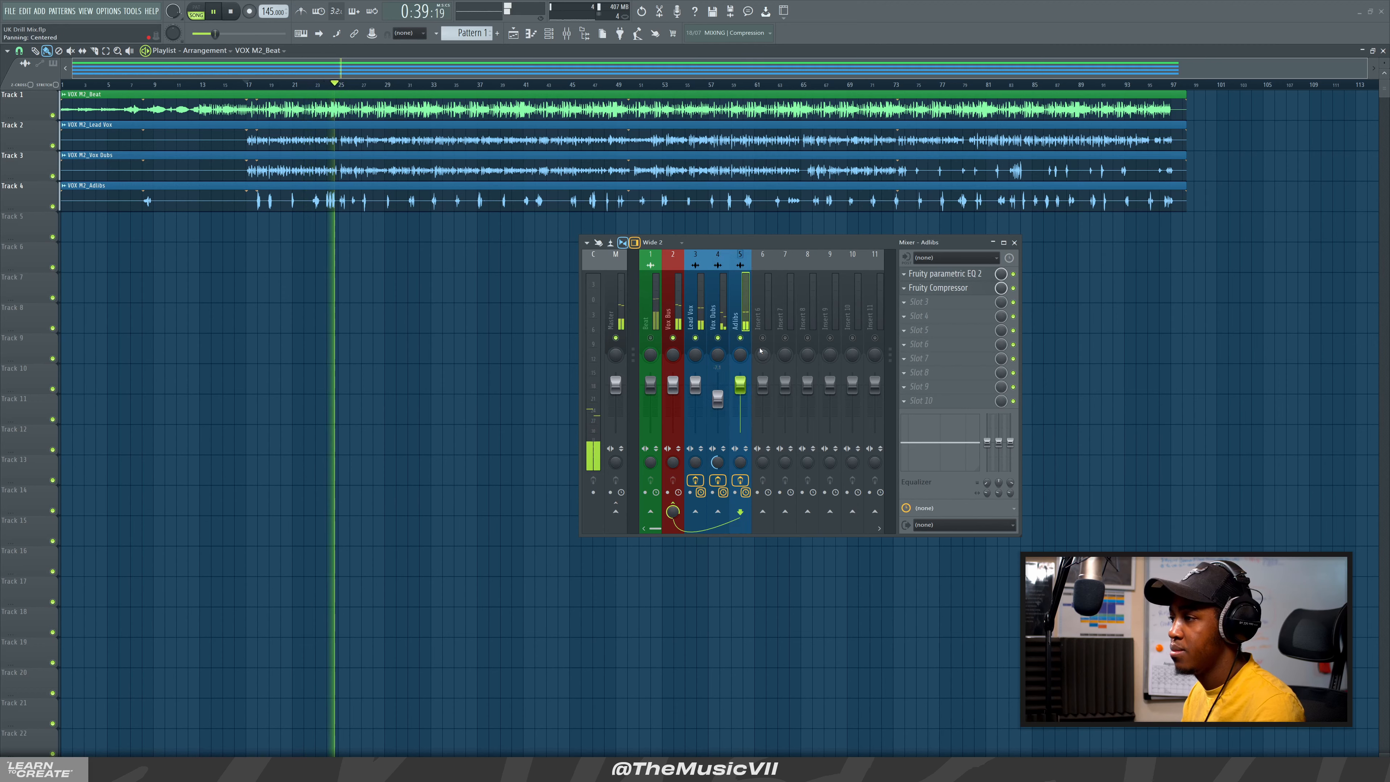
key("space")
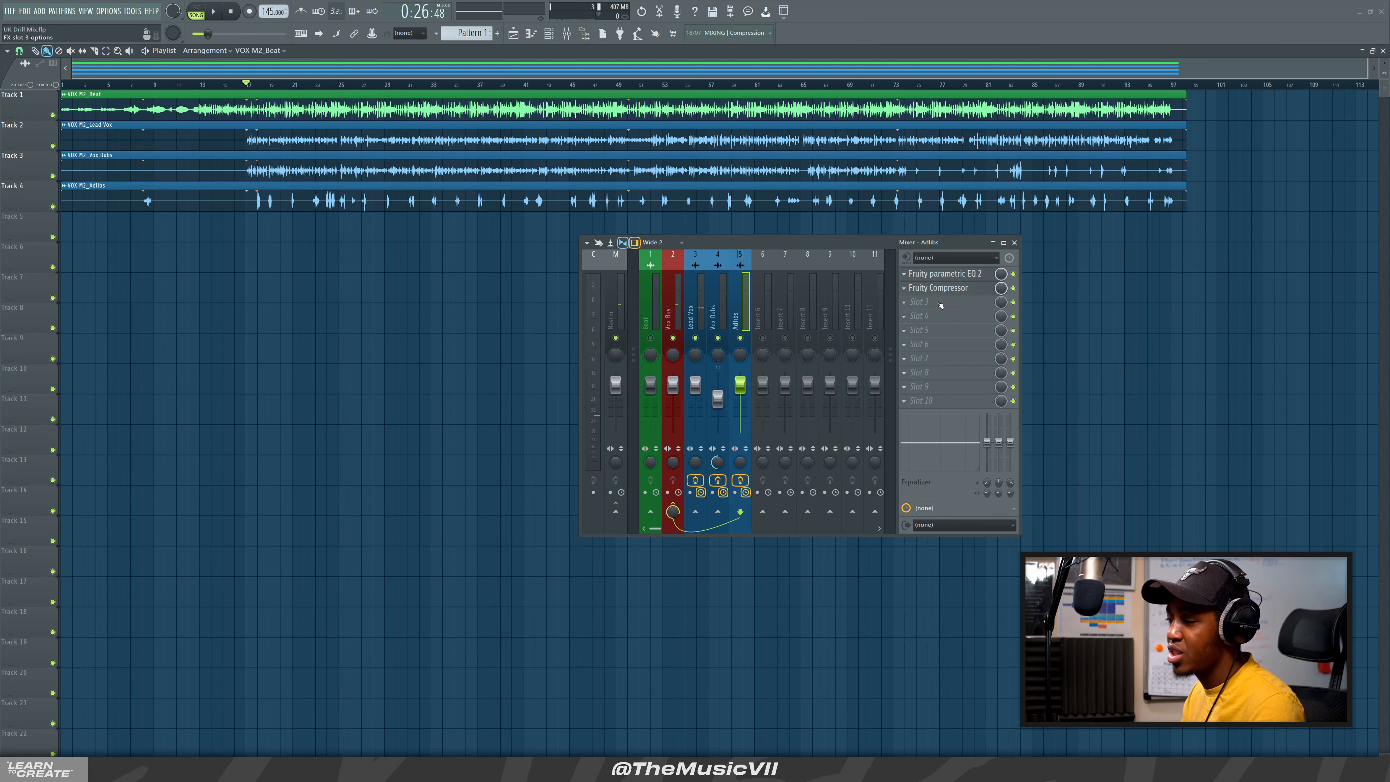
Add PanCake2 to the third Adlibs effect slot and set its beat-synced LFO length to 1.5 Bars (6/4)
left_click(939, 304)
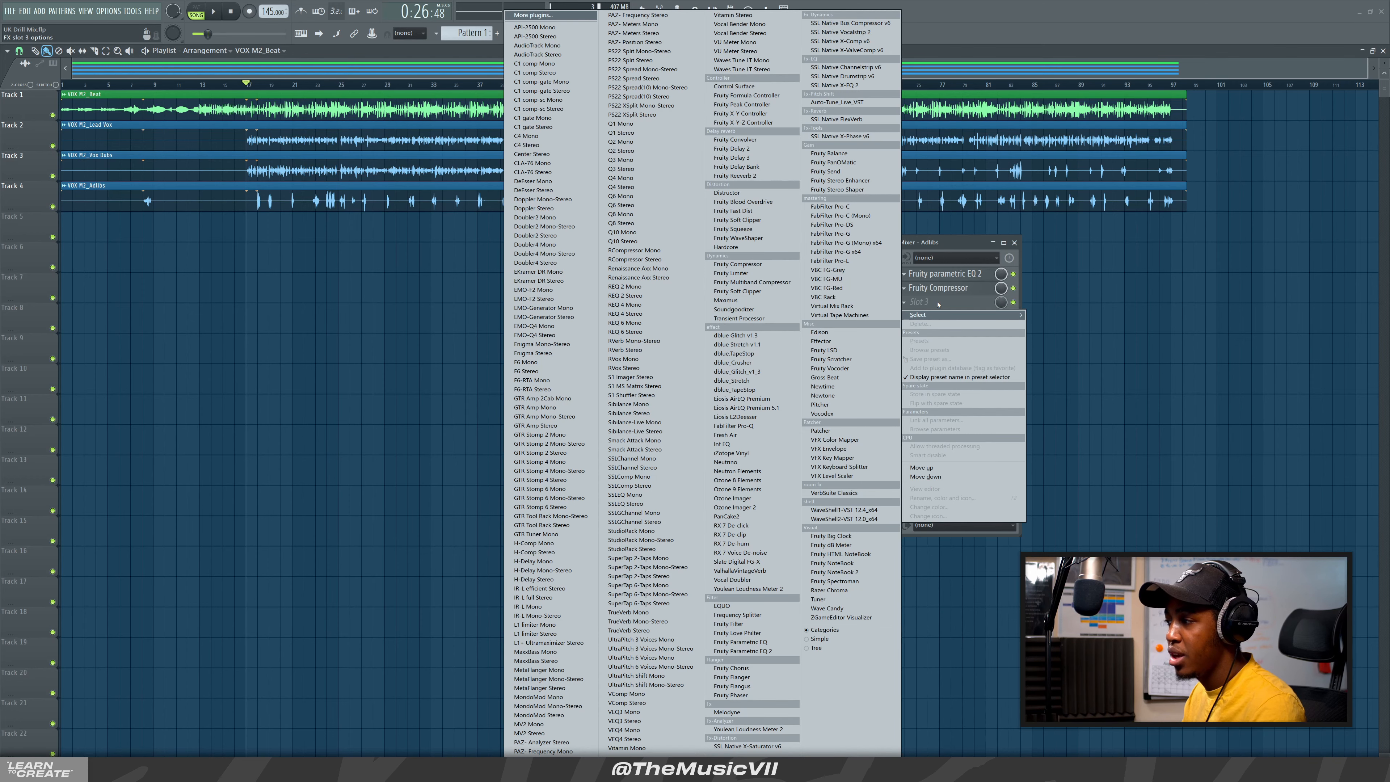
left_click(747, 516)
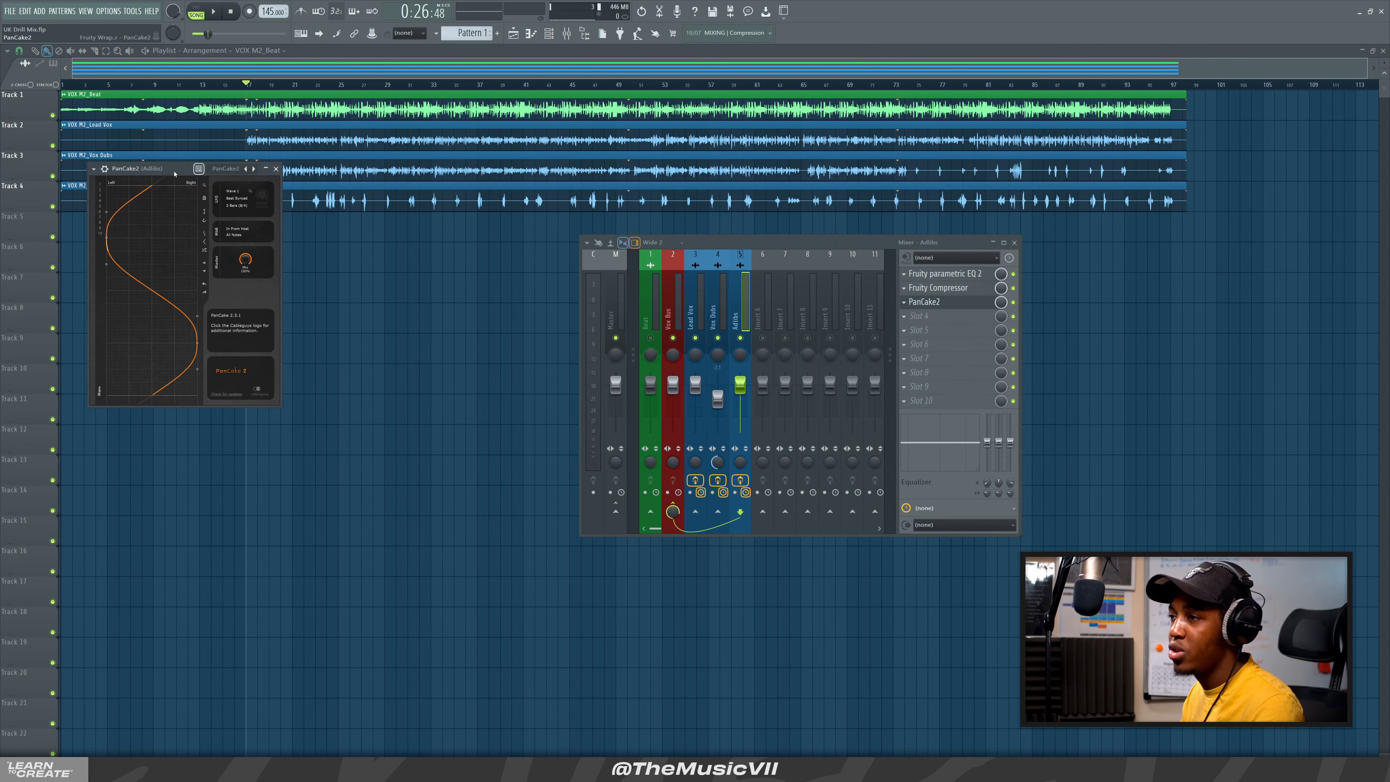
left_click_drag(174, 174, 257, 180)
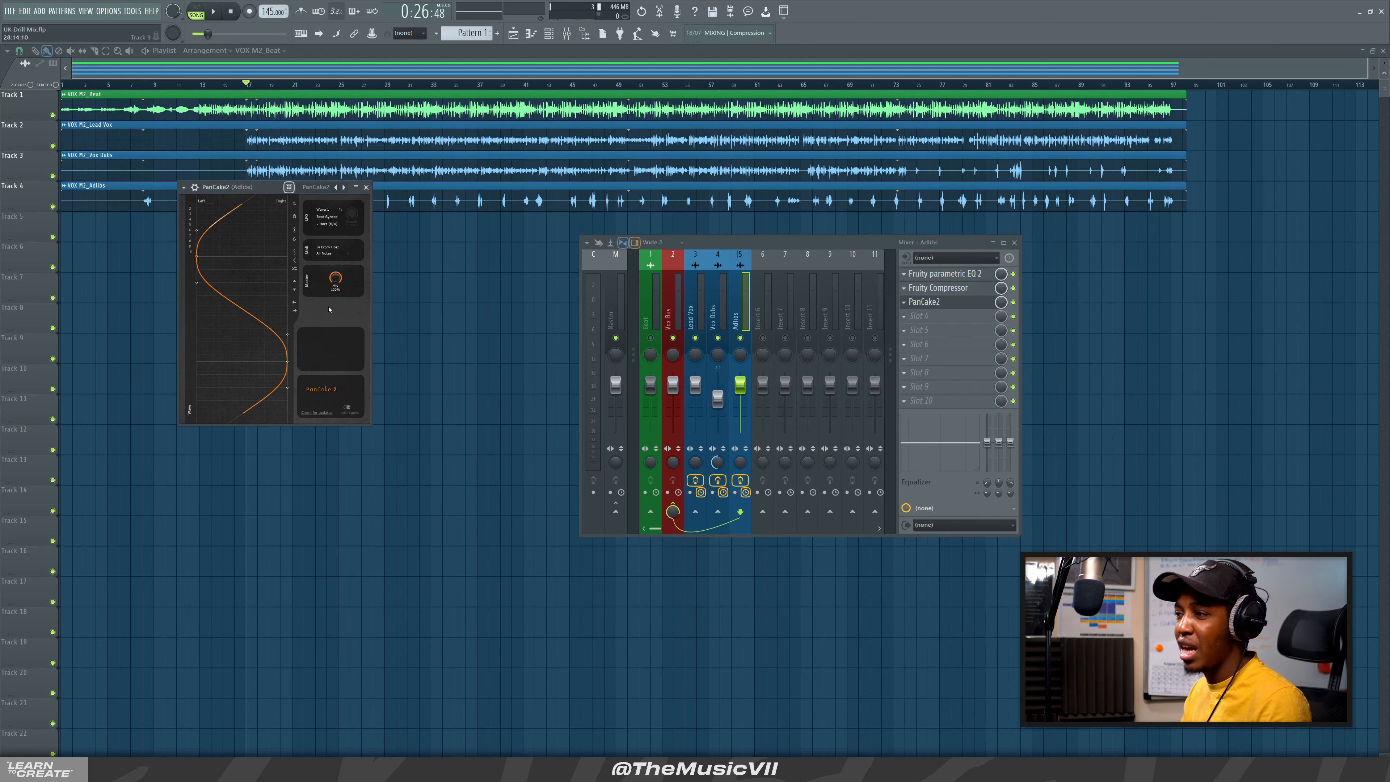
left_click(328, 224)
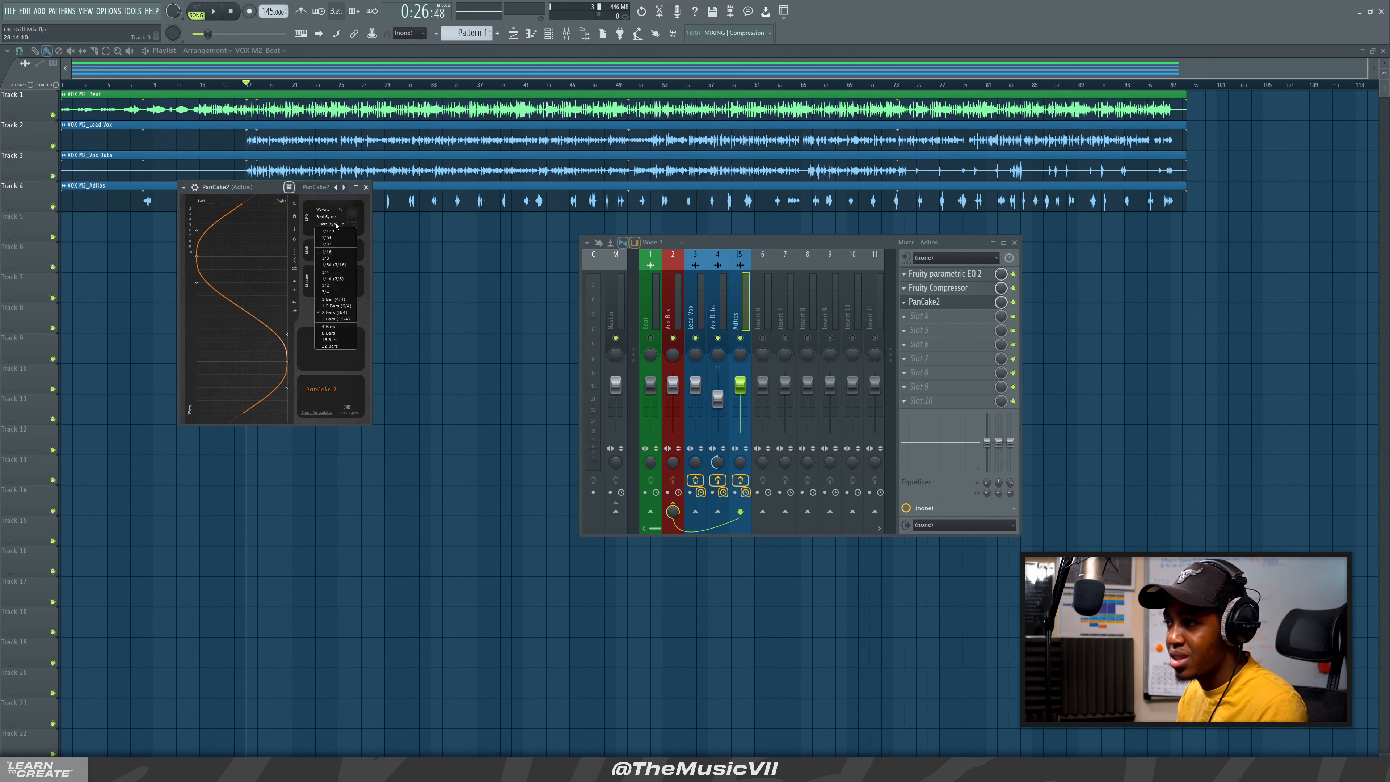
left_click(342, 306)
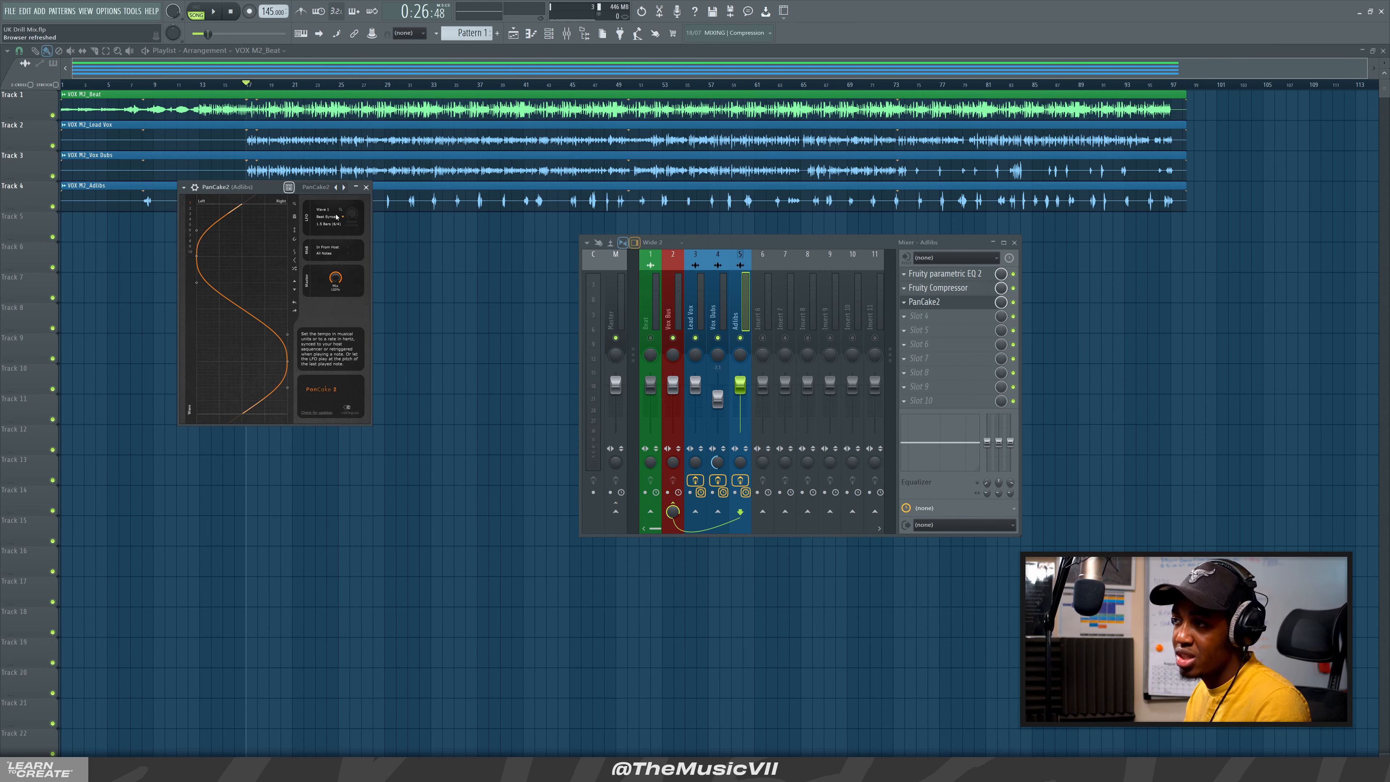
Audition the soloed Adlibs with the PanCake2 auto-panning and close the plugin window
key("space")
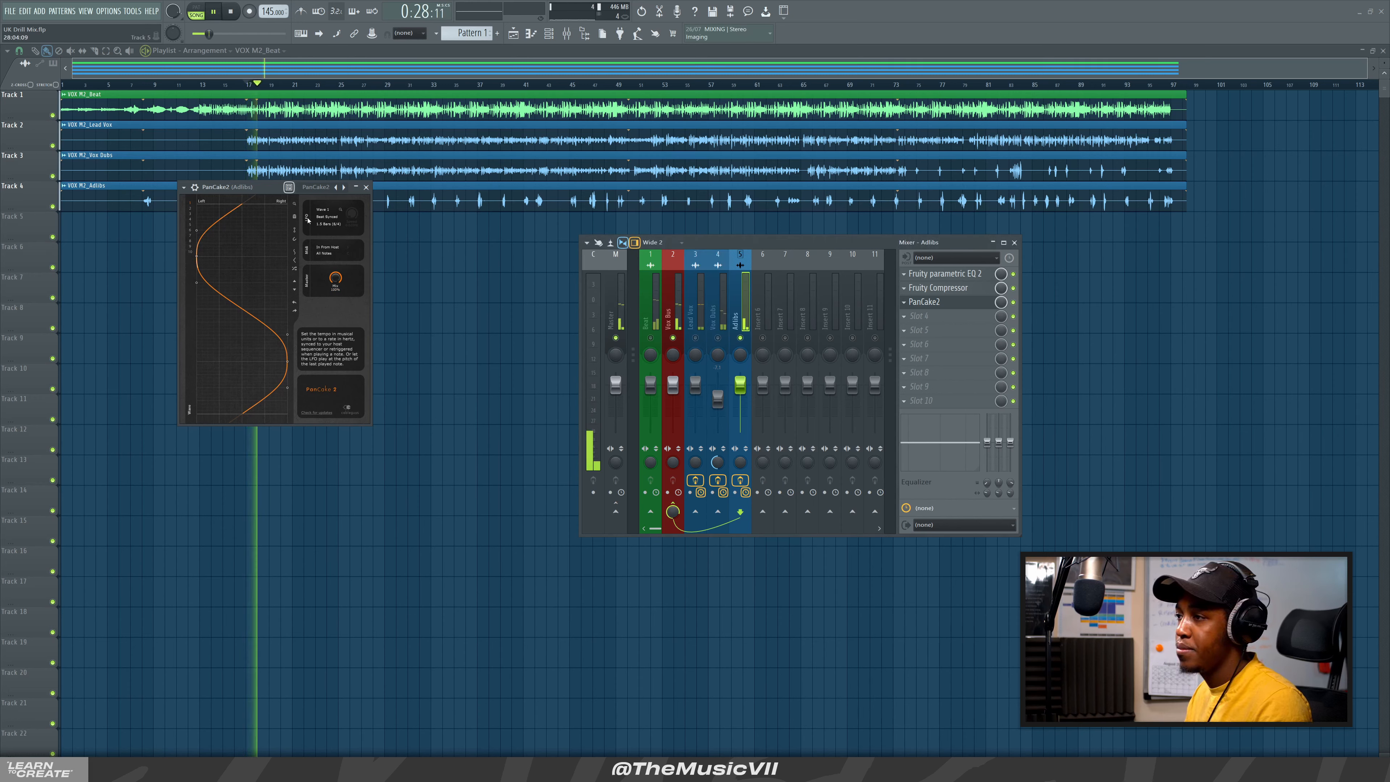
left_click_drag(267, 190, 392, 277)
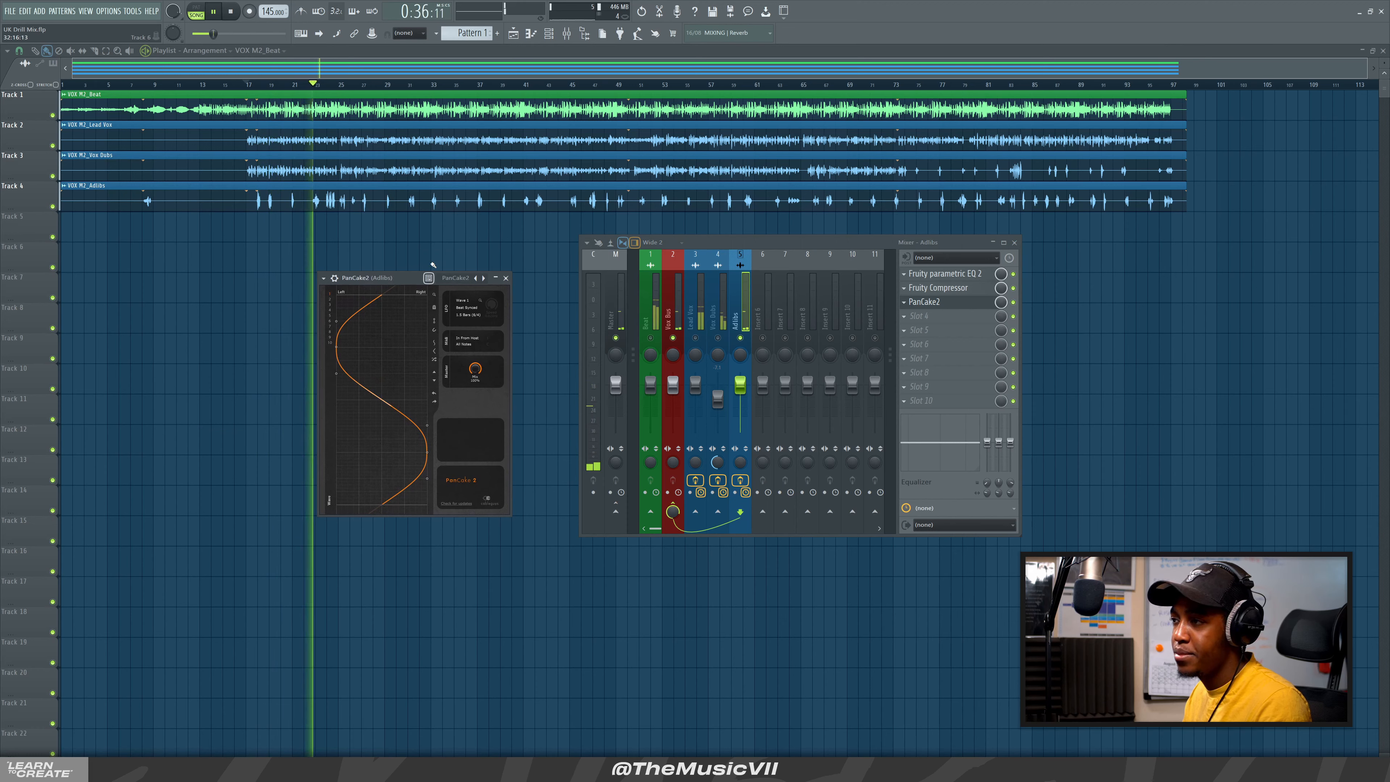
left_click(505, 278)
key("space")
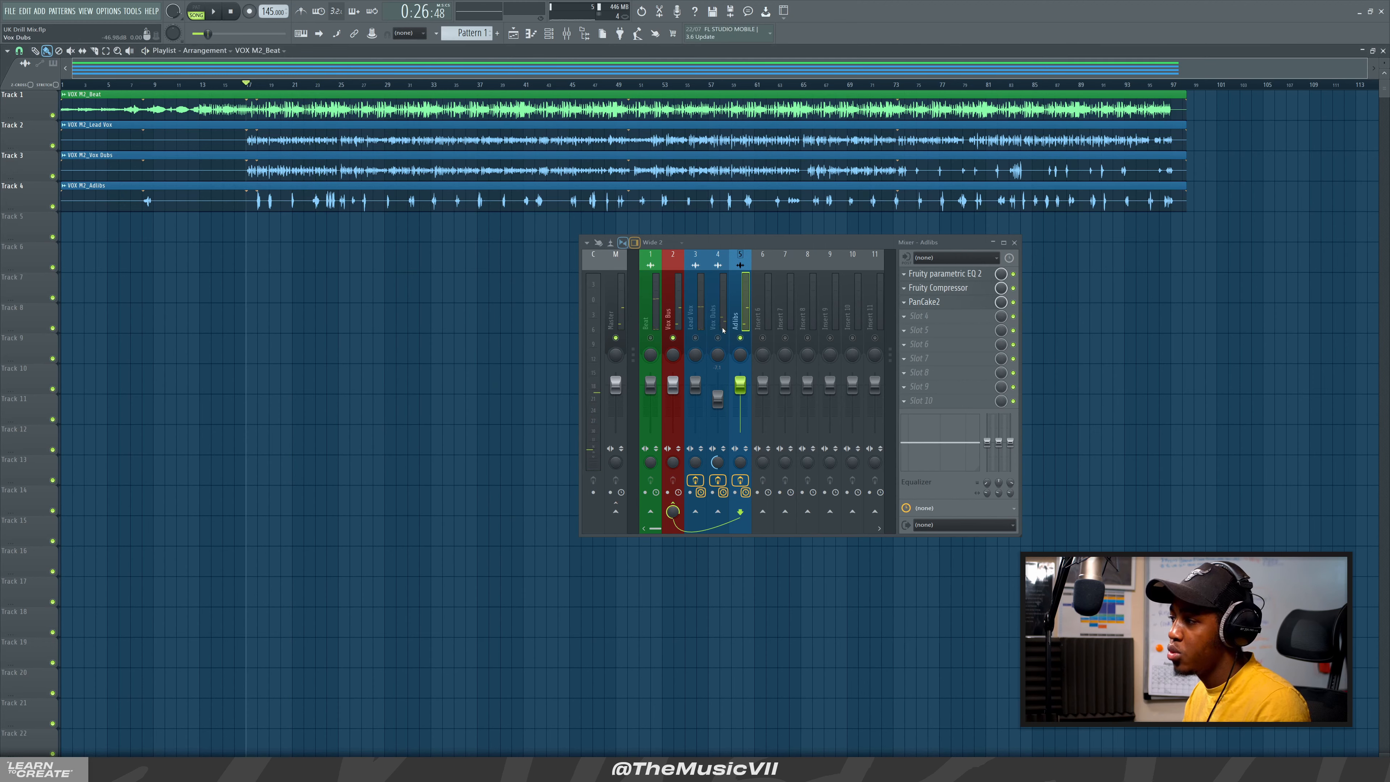
Unmute the Lead Vox and Vox Dubs, audition them with the Adlibs, and unmute the Beat track
left_click(693, 320)
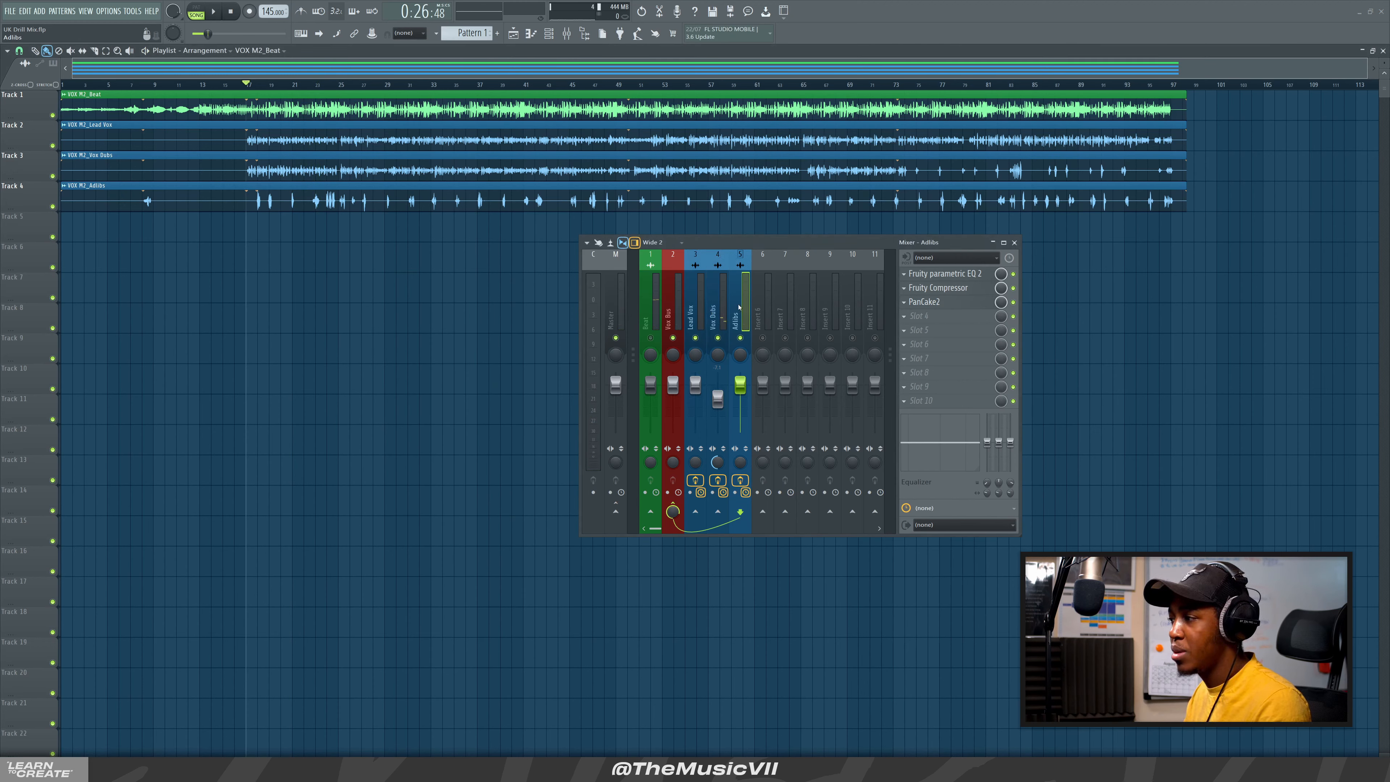
key("space")
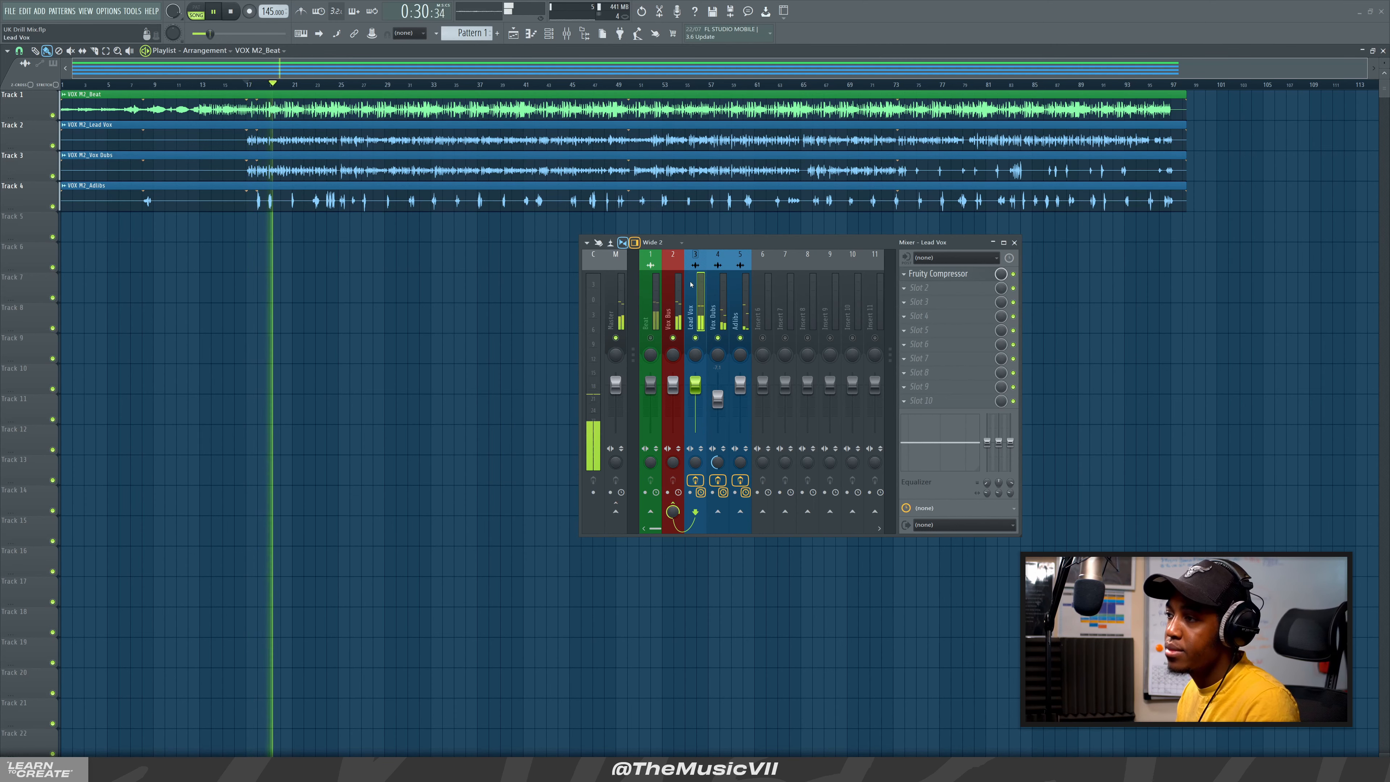
key("space")
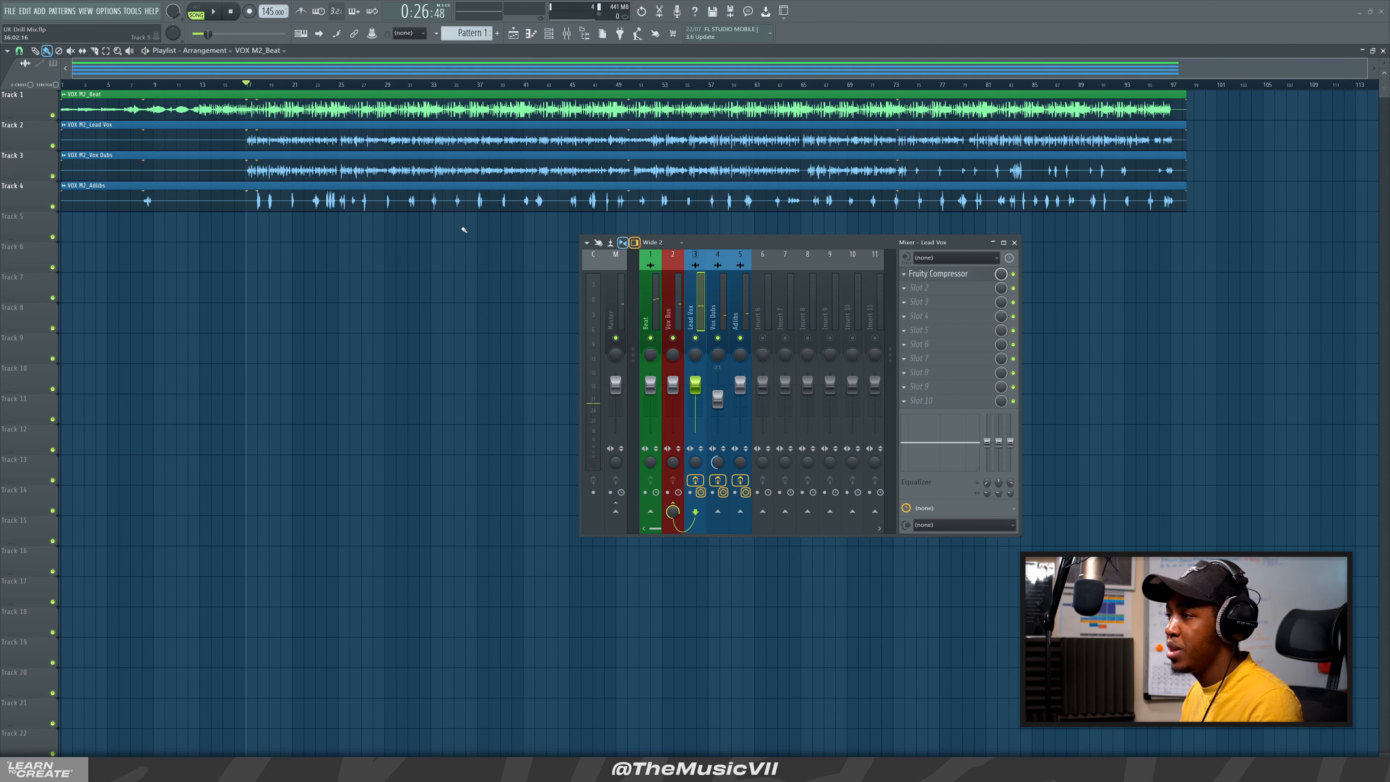
Audition all the vocals against the beat with the Master channel selected
key("space")
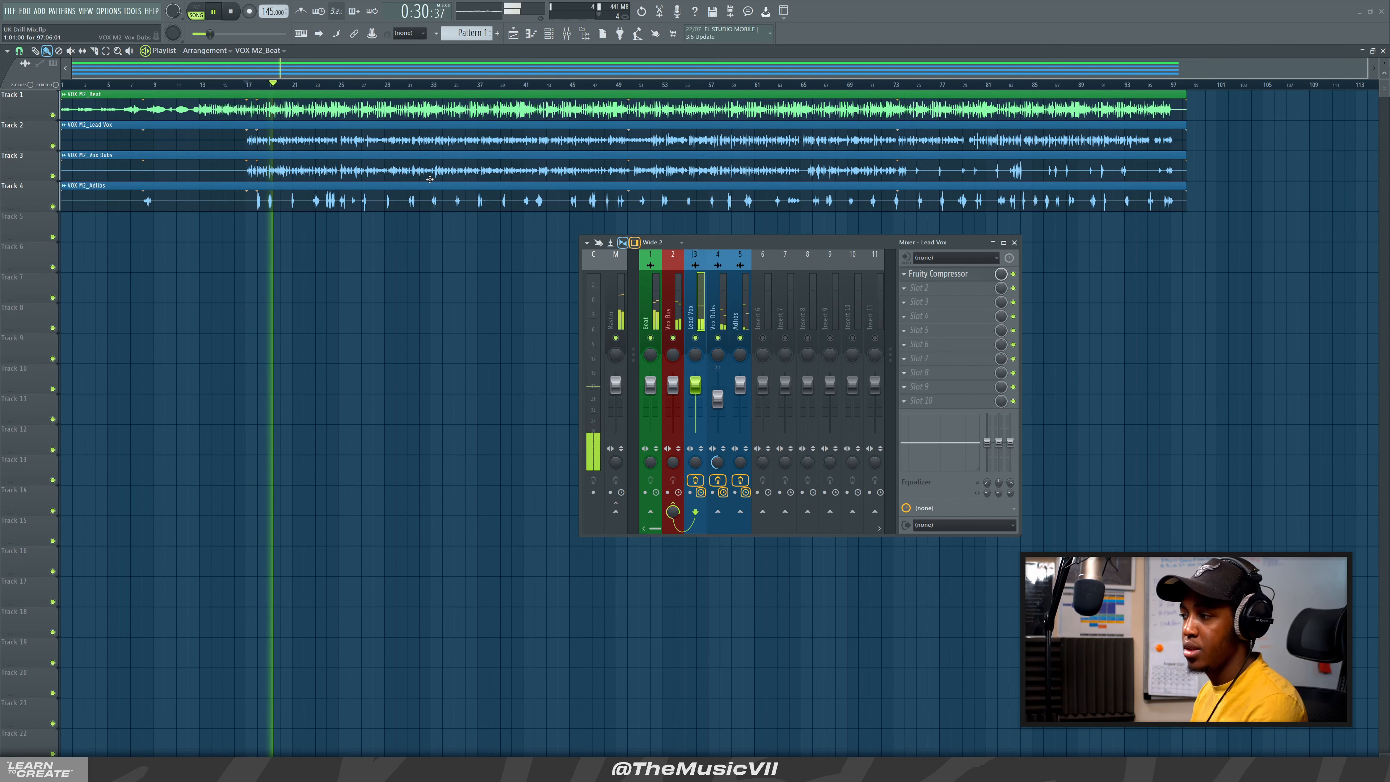
left_click(611, 323)
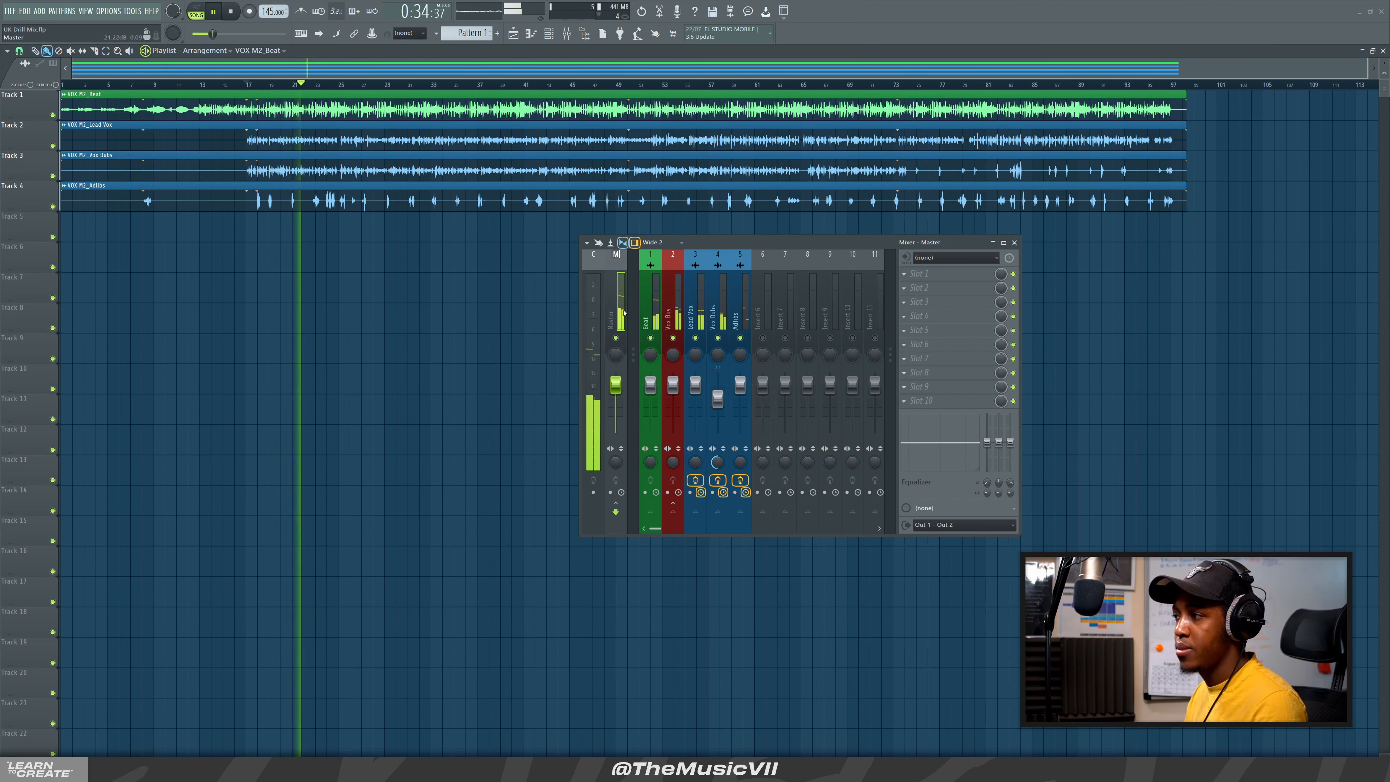
key("space")
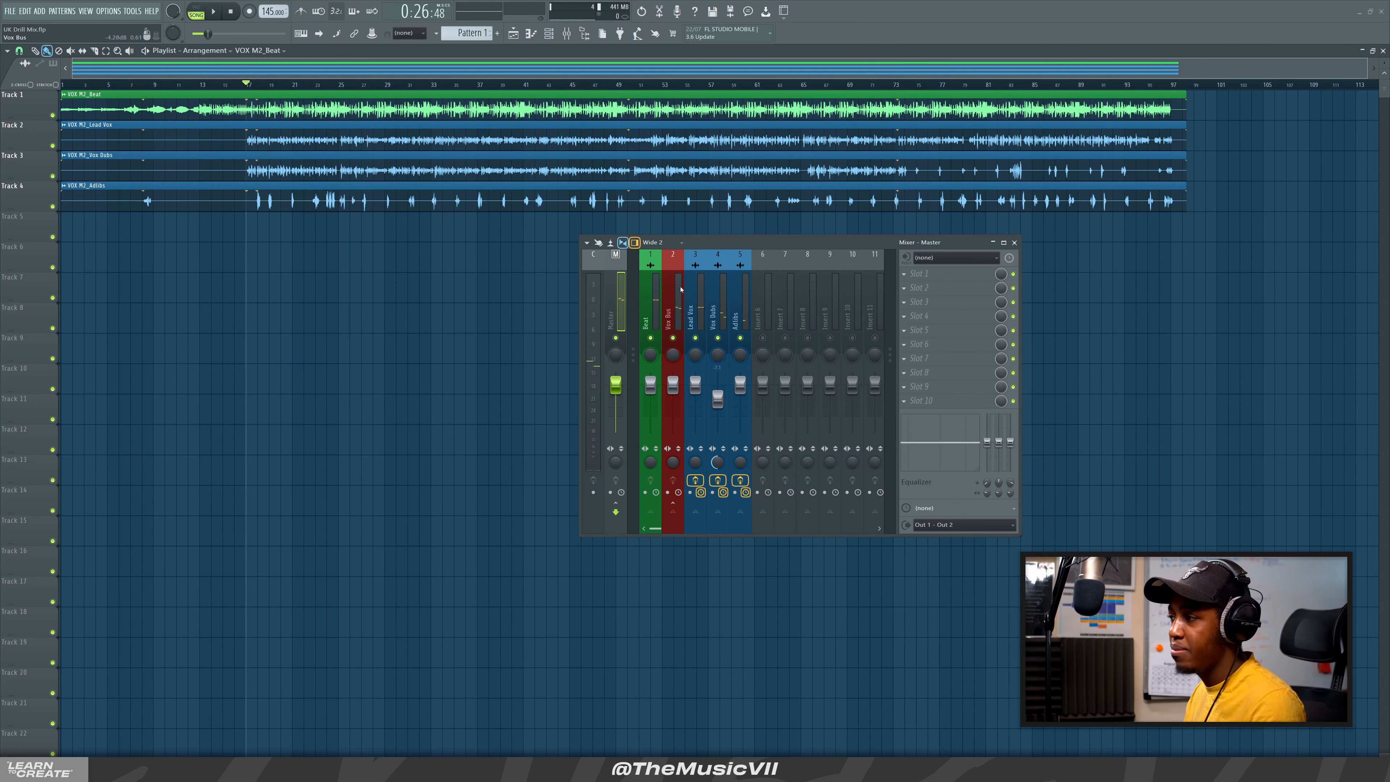
Add Fruity Parametric EQ 2 to the first effect slot of the Vox Bus and arrange the EQ and mixer windows side by side
left_click(681, 289)
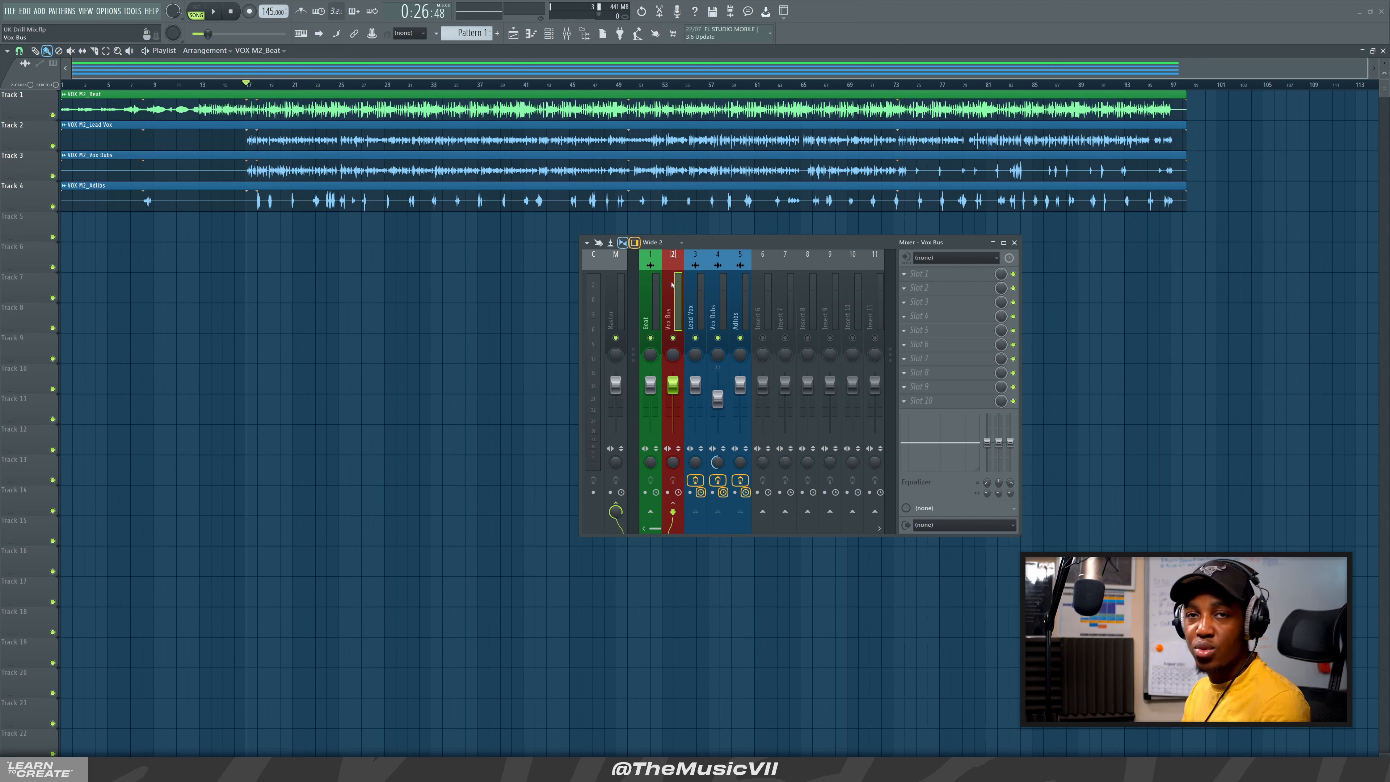
left_click(692, 302)
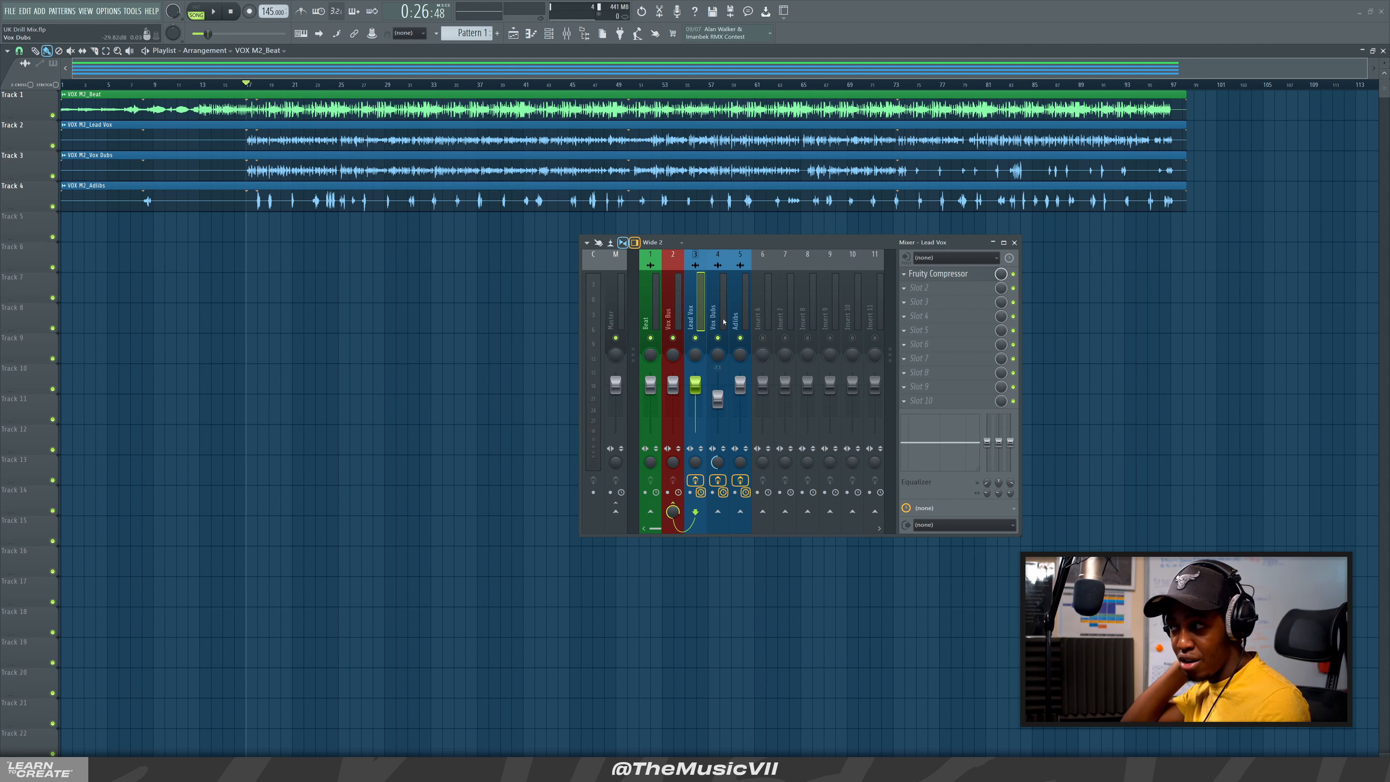
left_click(670, 298)
left_click(924, 274)
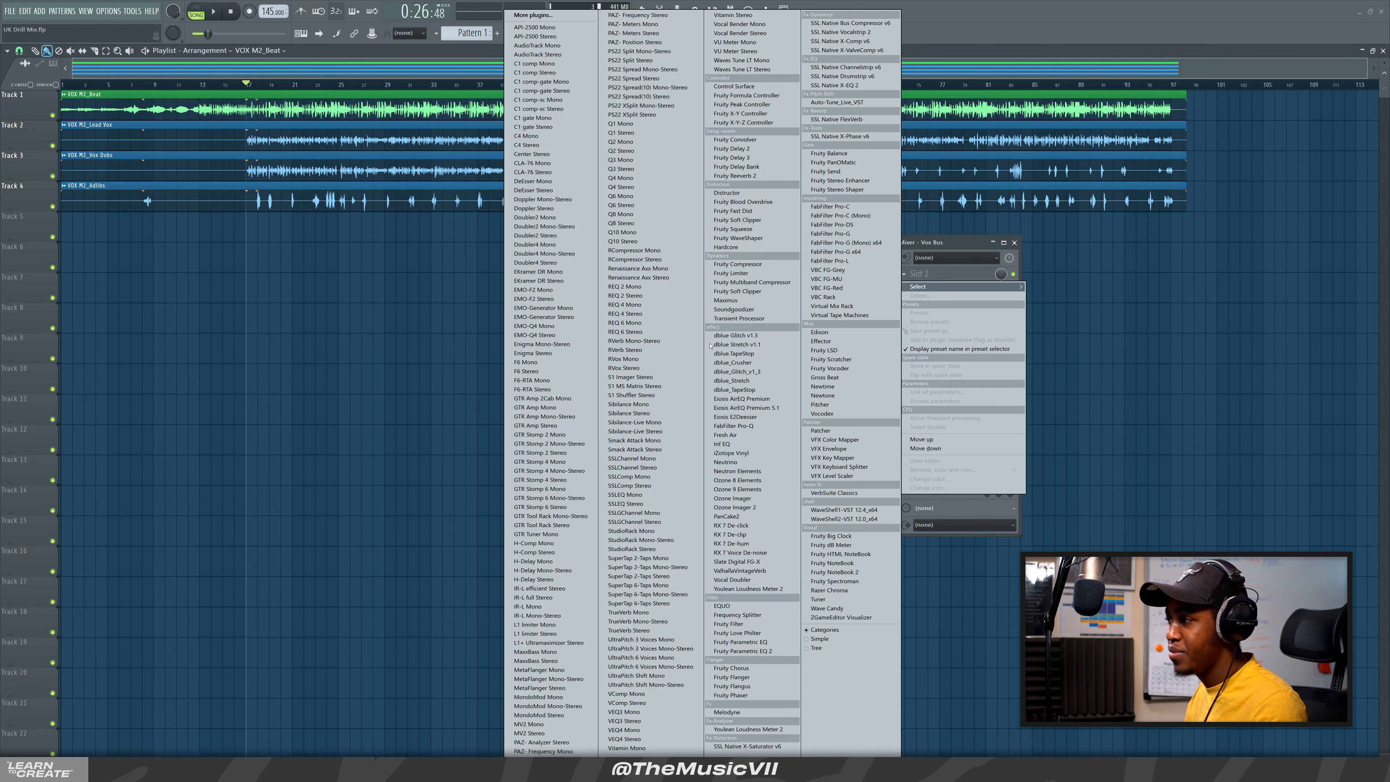
left_click(761, 652)
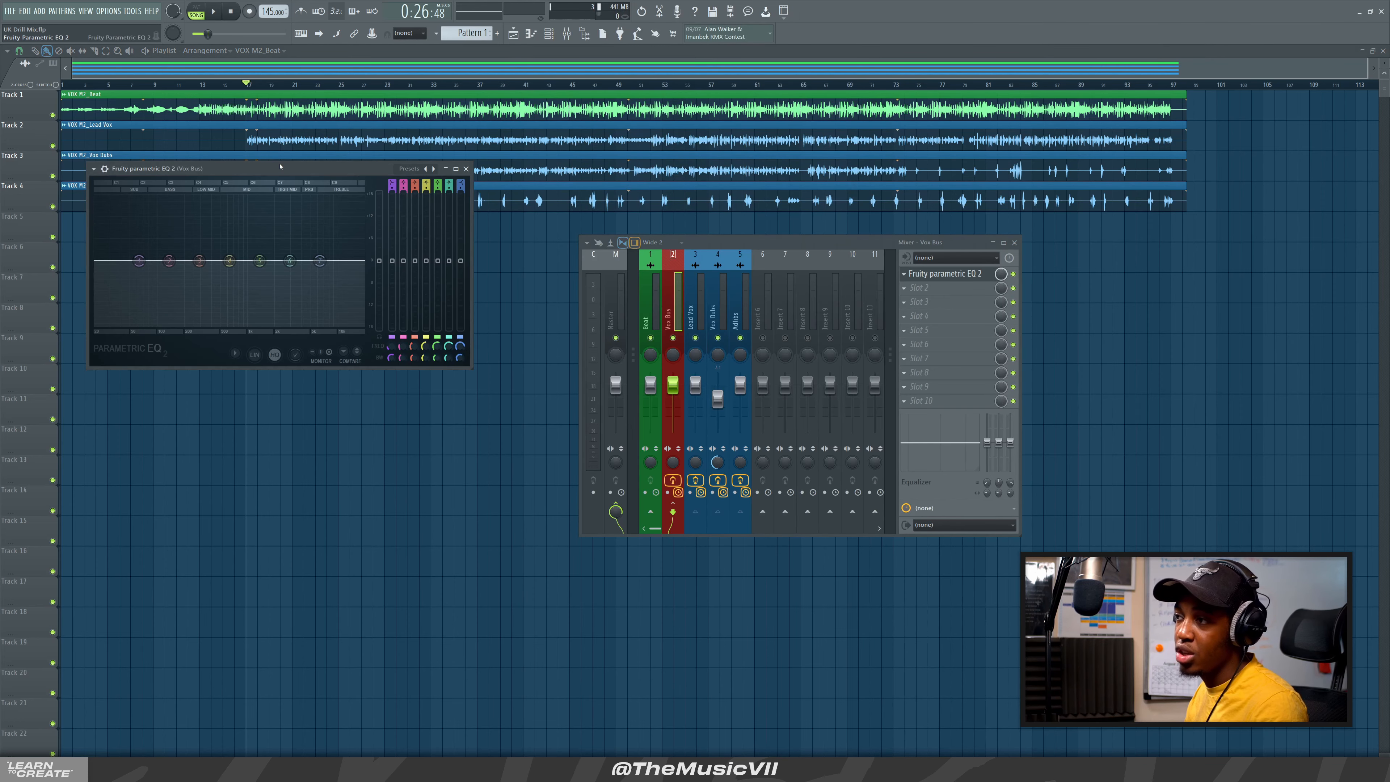
left_click_drag(740, 247, 829, 223)
left_click_drag(271, 172, 375, 235)
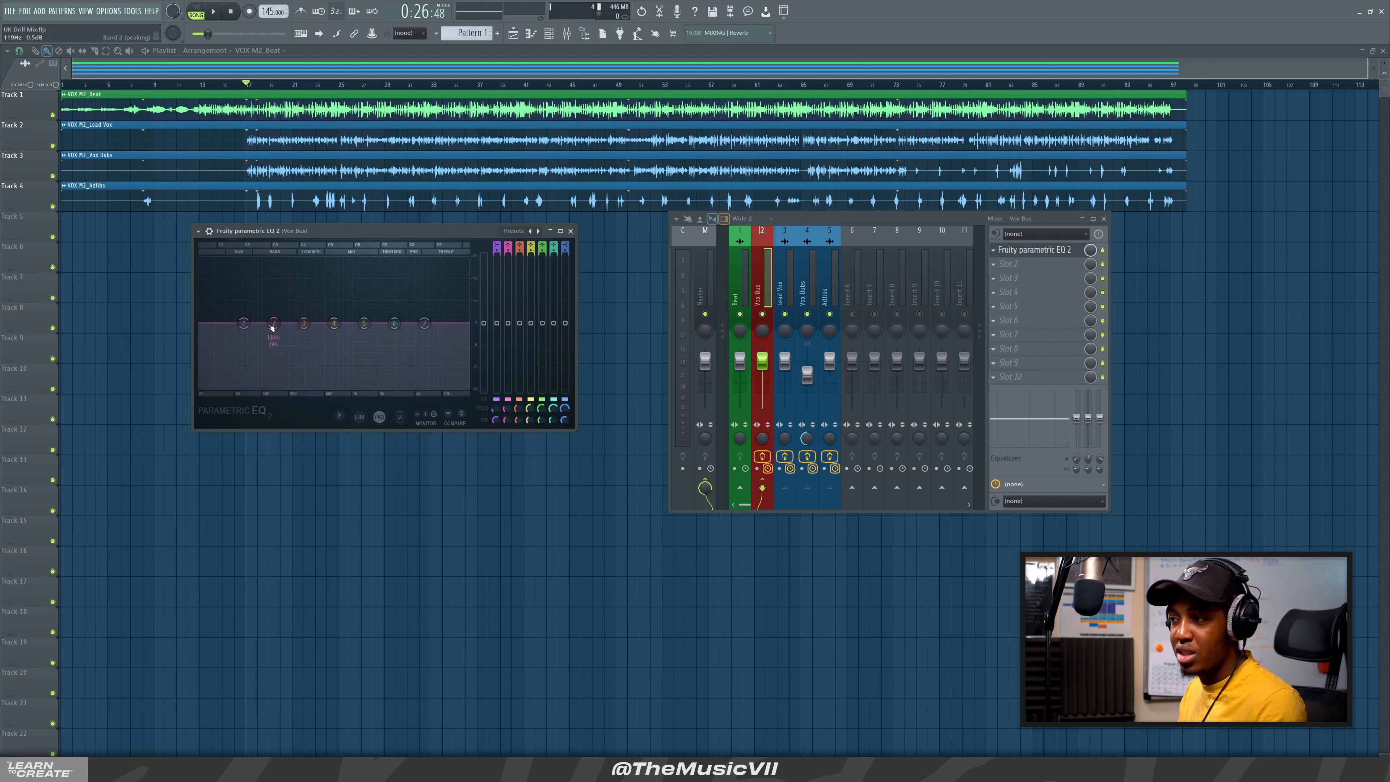
Roll off the Vox Bus low end with an EQ high-pass on band 1, dip band 3 slightly, and audition against the beat
mouse_move(272, 323)
left_mouse_down()
mouse_move(249, 388)
mouse_move(269, 350)
mouse_move(260, 321)
mouse_move(300, 318)
mouse_move(295, 331)
left_mouse_up()
key("space")
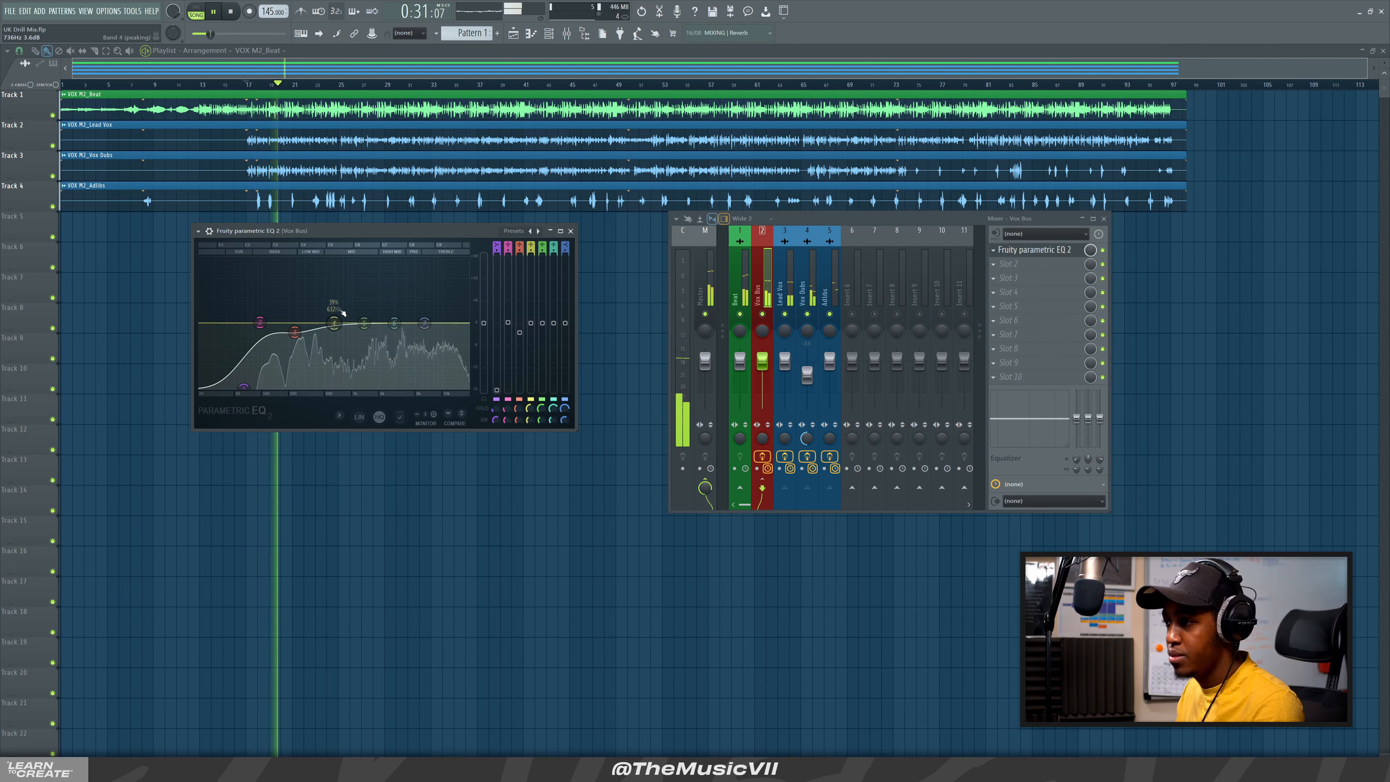
key("space")
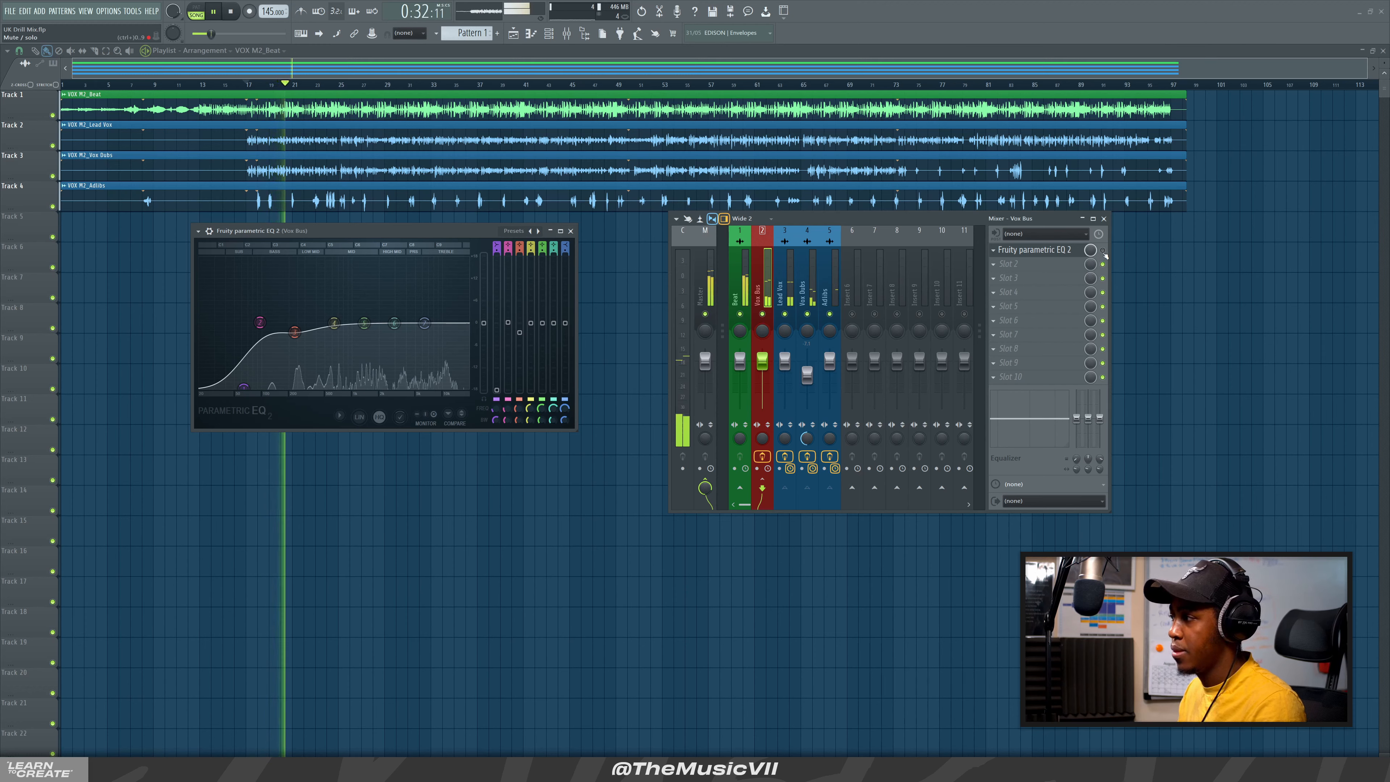
key("space")
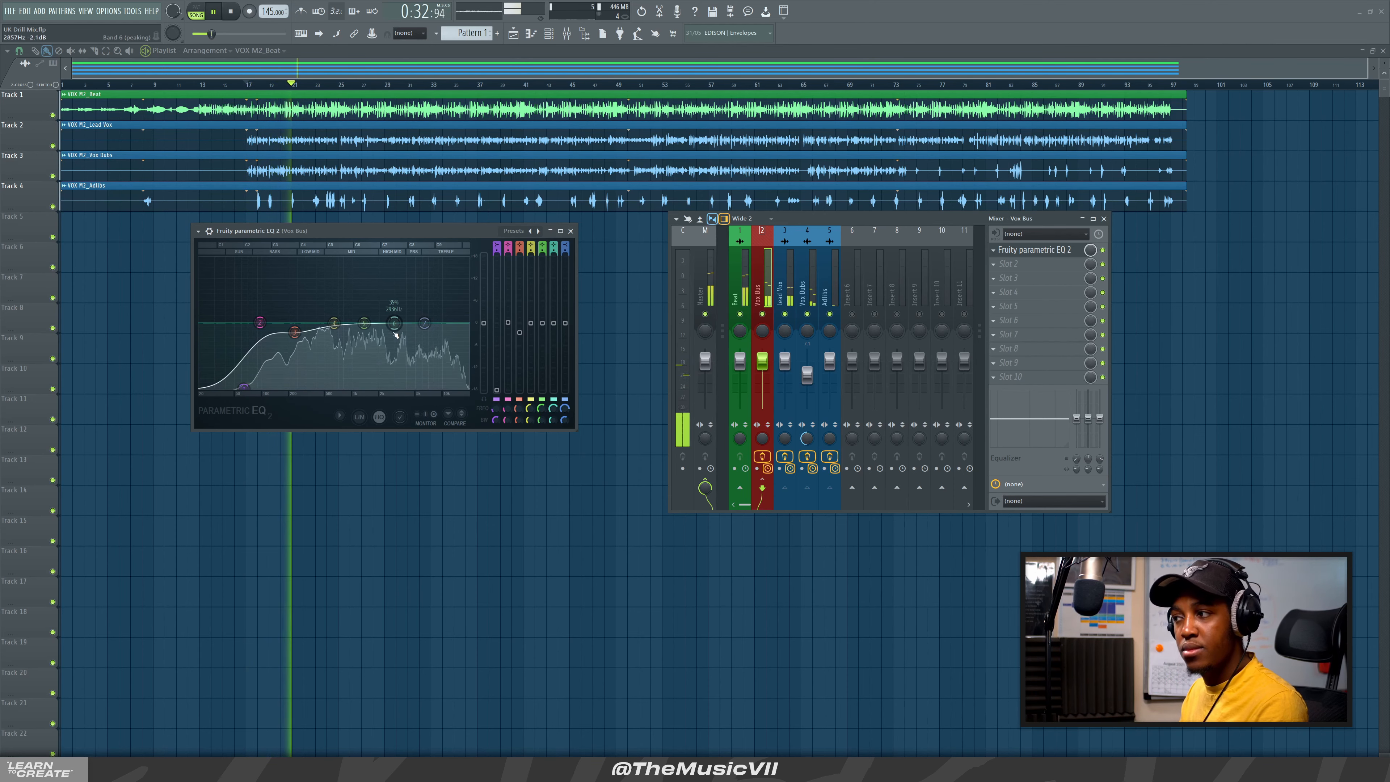
key("space")
Narrow EQ band 6 into a sharp peak and sweep it through the upper frequencies, boosted to about 17.7 dB, during playback
scroll(393, 324, "down", 5)
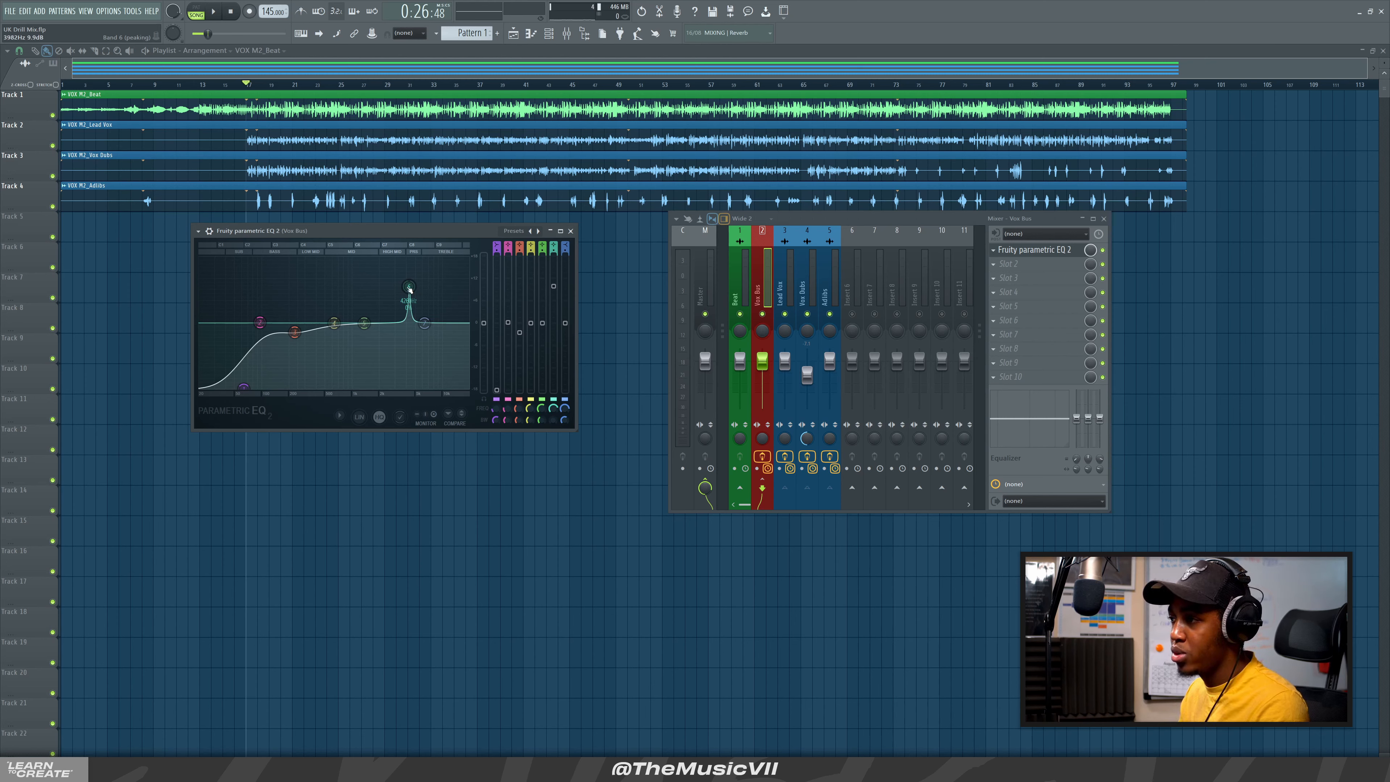
scroll(411, 295, "up", 5)
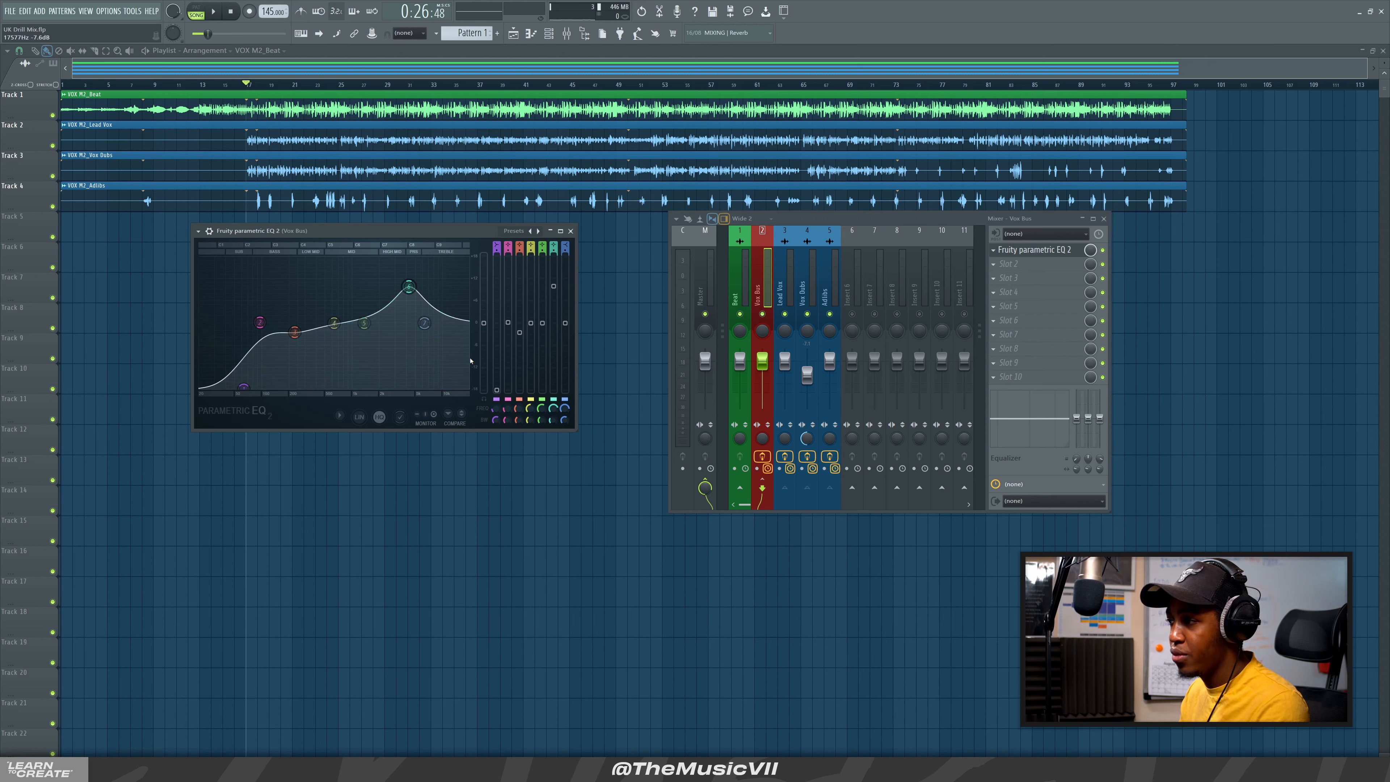
left_click_drag(549, 424, 550, 416)
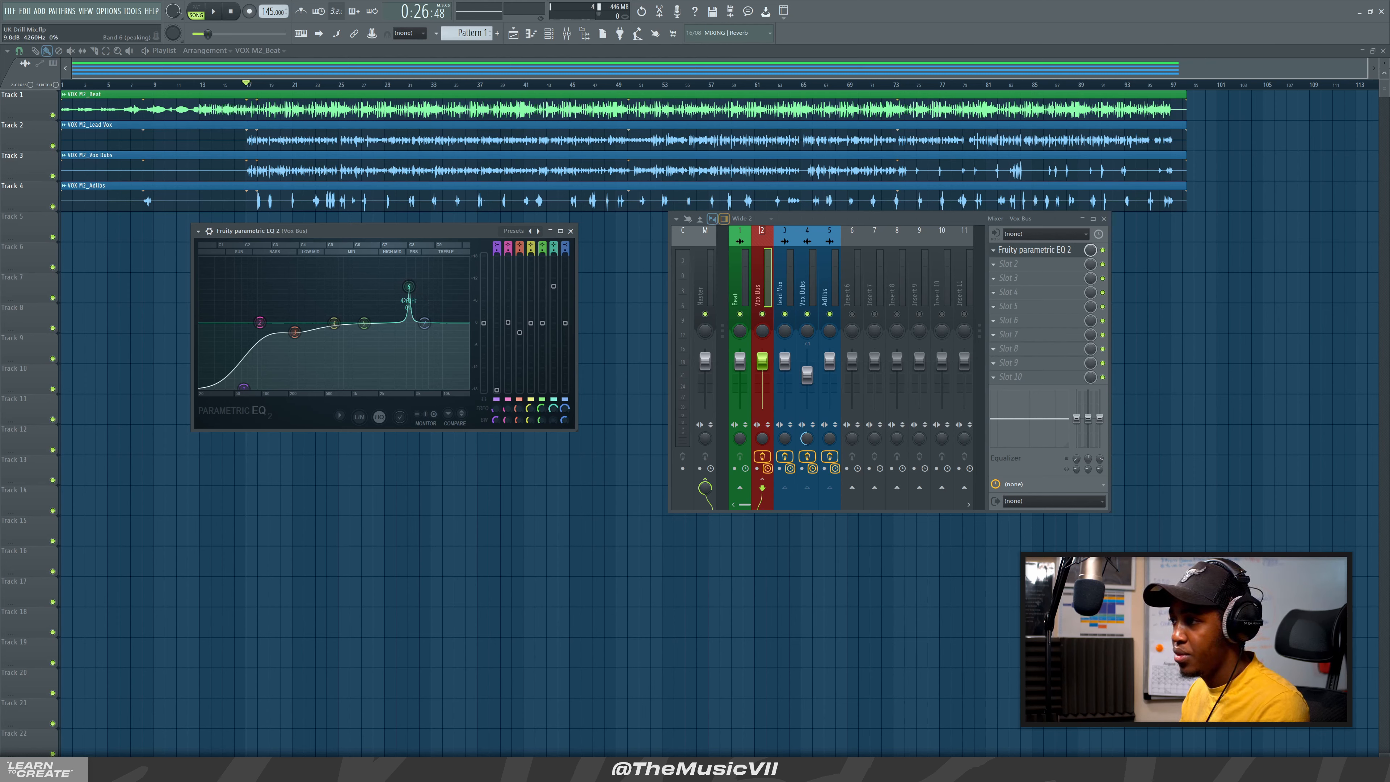
key("space")
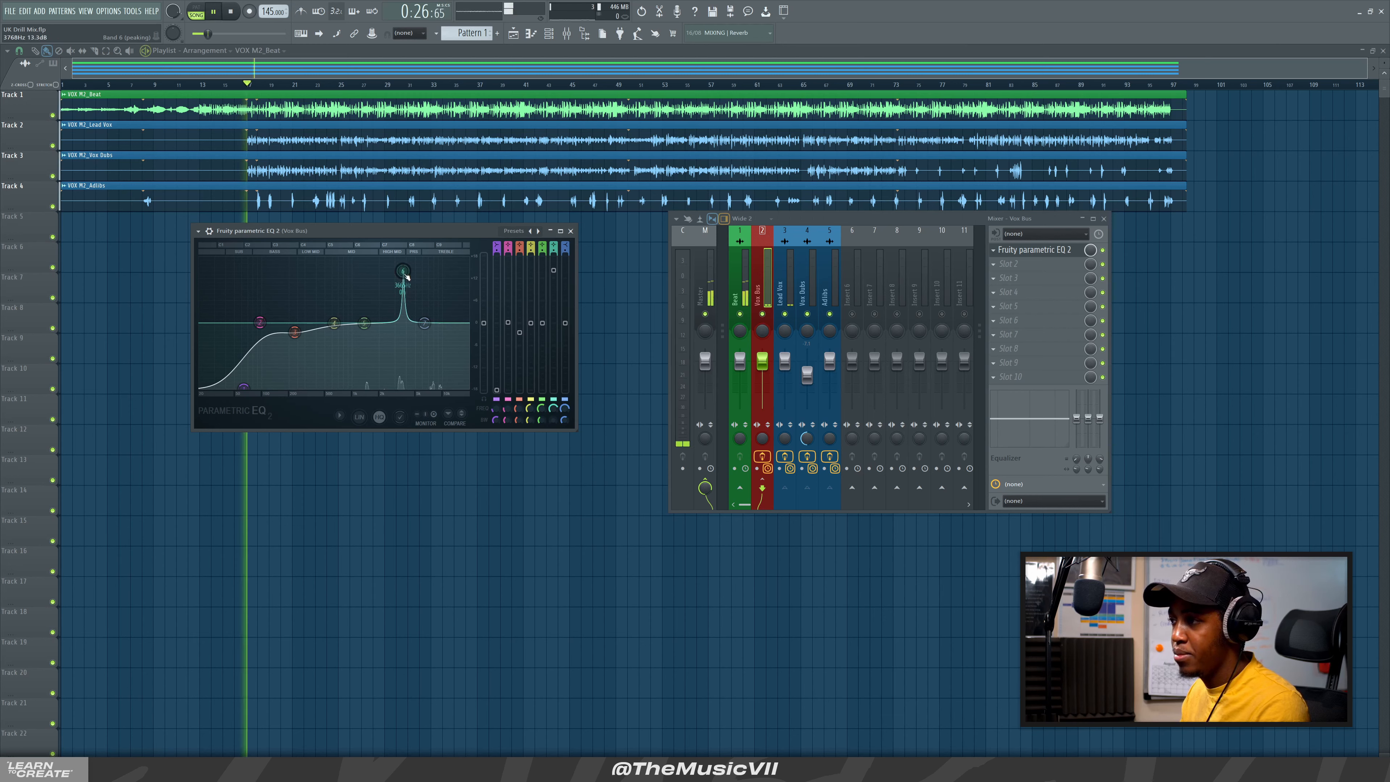
left_click_drag(405, 275, 425, 259)
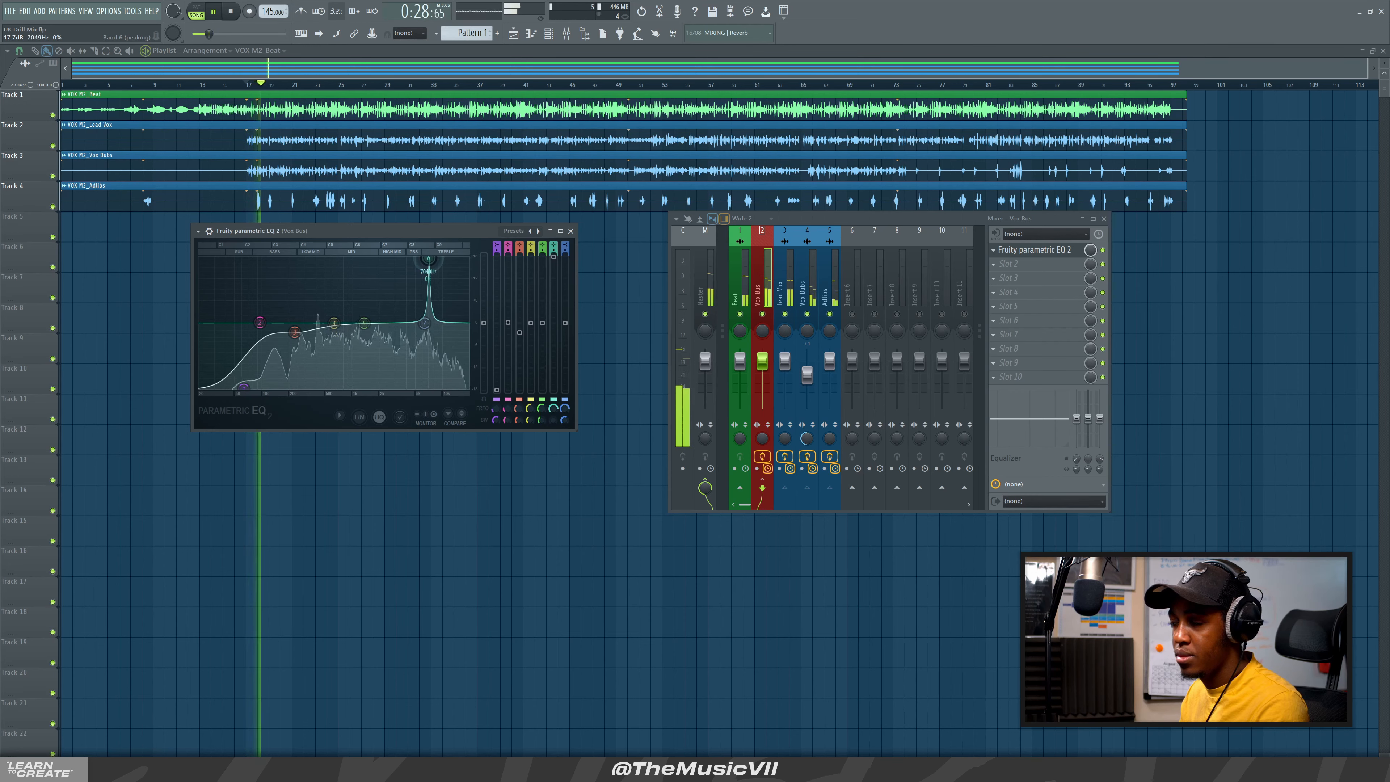
Move EQ band 7 further into the highs and turn the boosted band 6 into a small narrow cut in the upper mids
left_click_drag(424, 323, 448, 320)
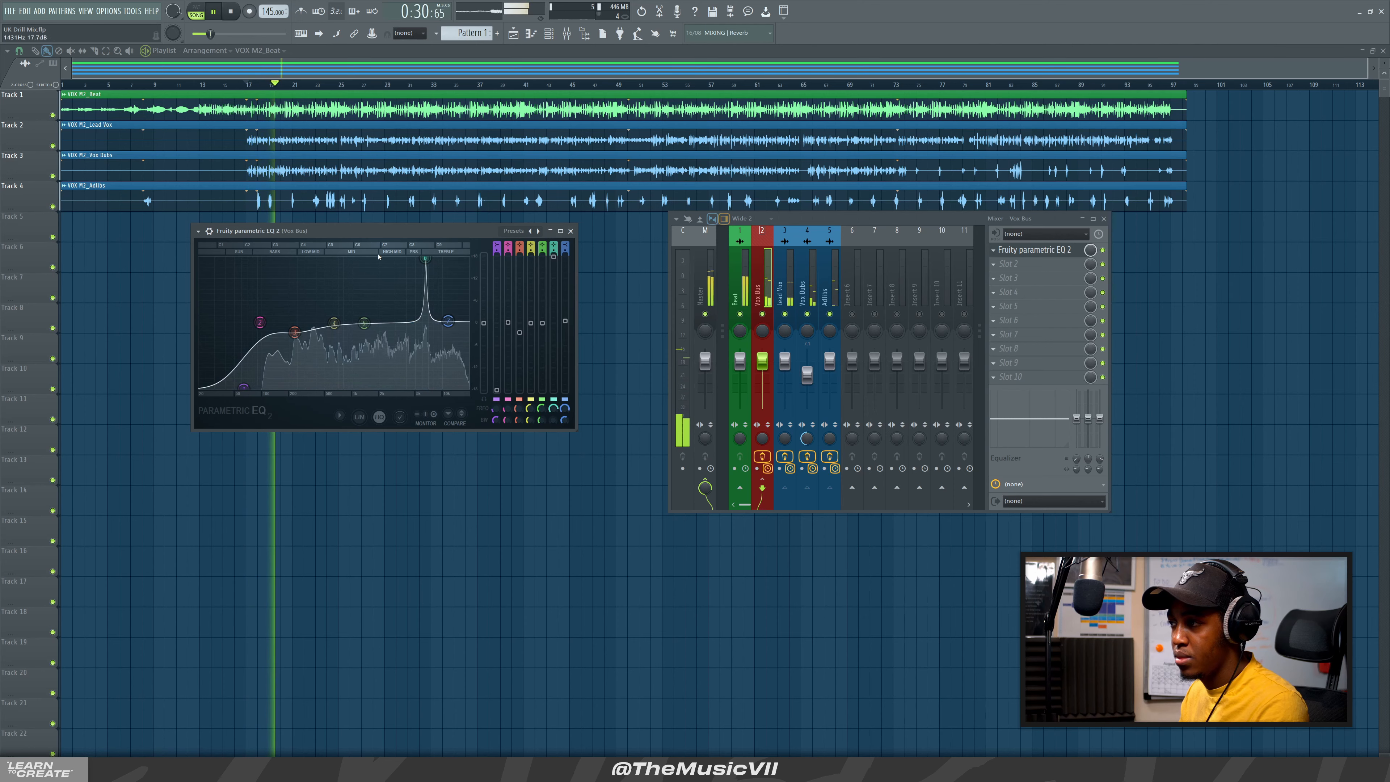
left_click_drag(425, 259, 399, 332)
key("space")
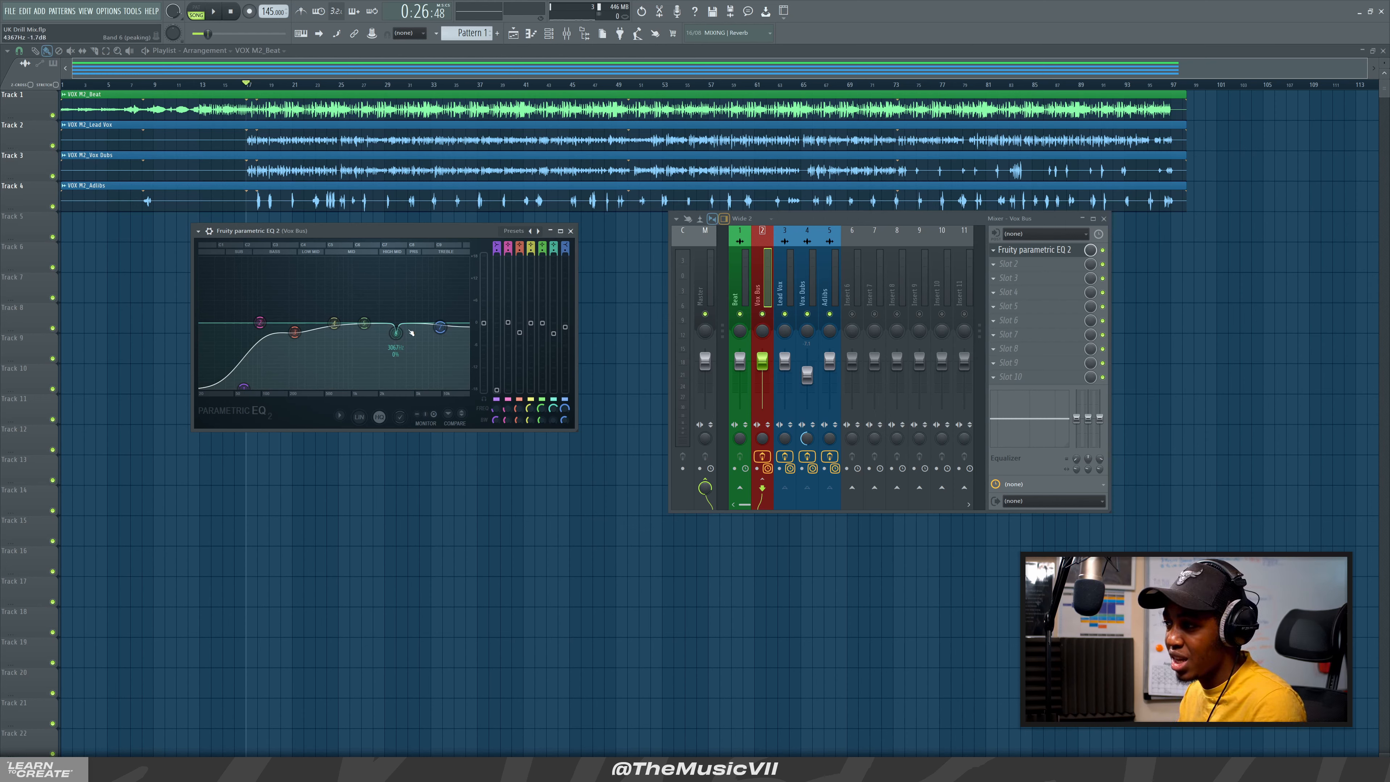
Play the mix and raise EQ band 5 as a narrow boost of about 17 dB to sweep the Vox Bus mids around 1 kHz
key("space")
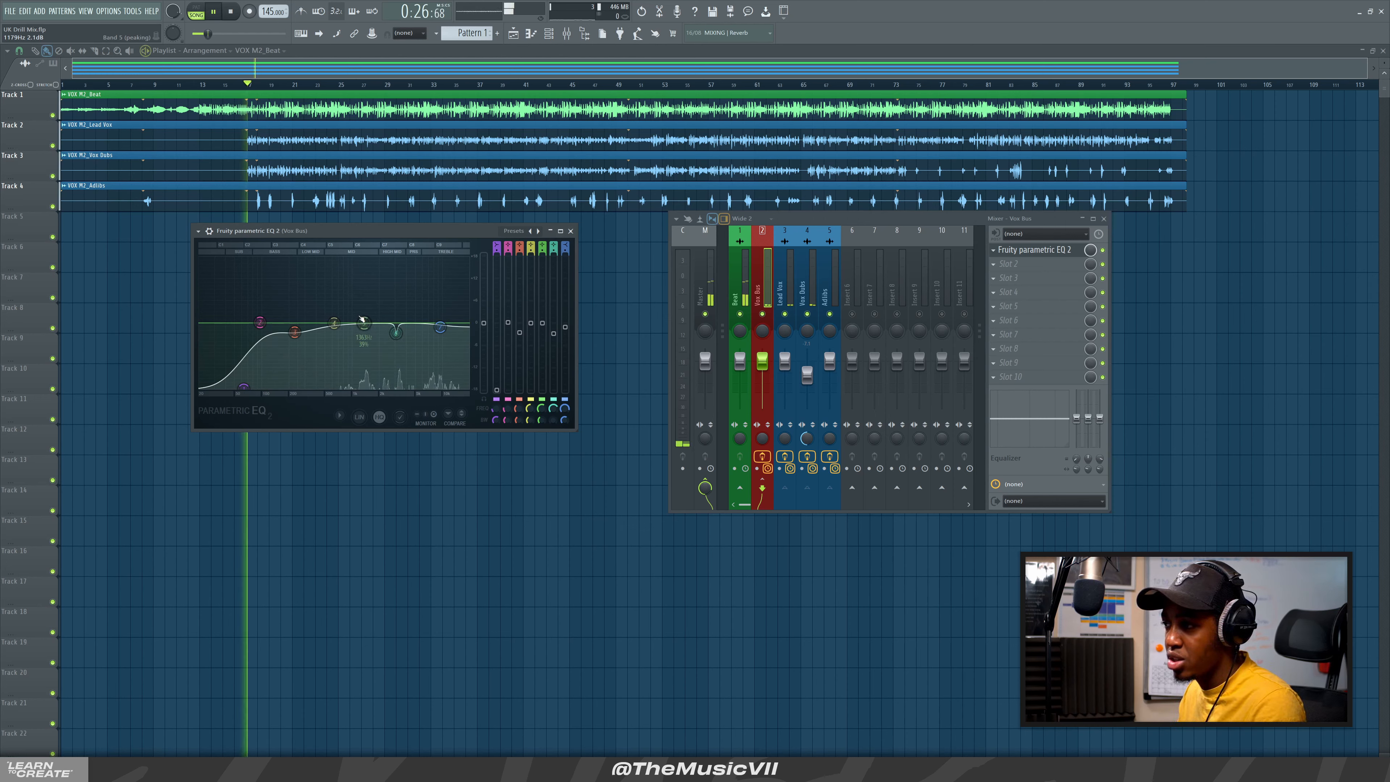
left_click_drag(362, 319, 350, 258)
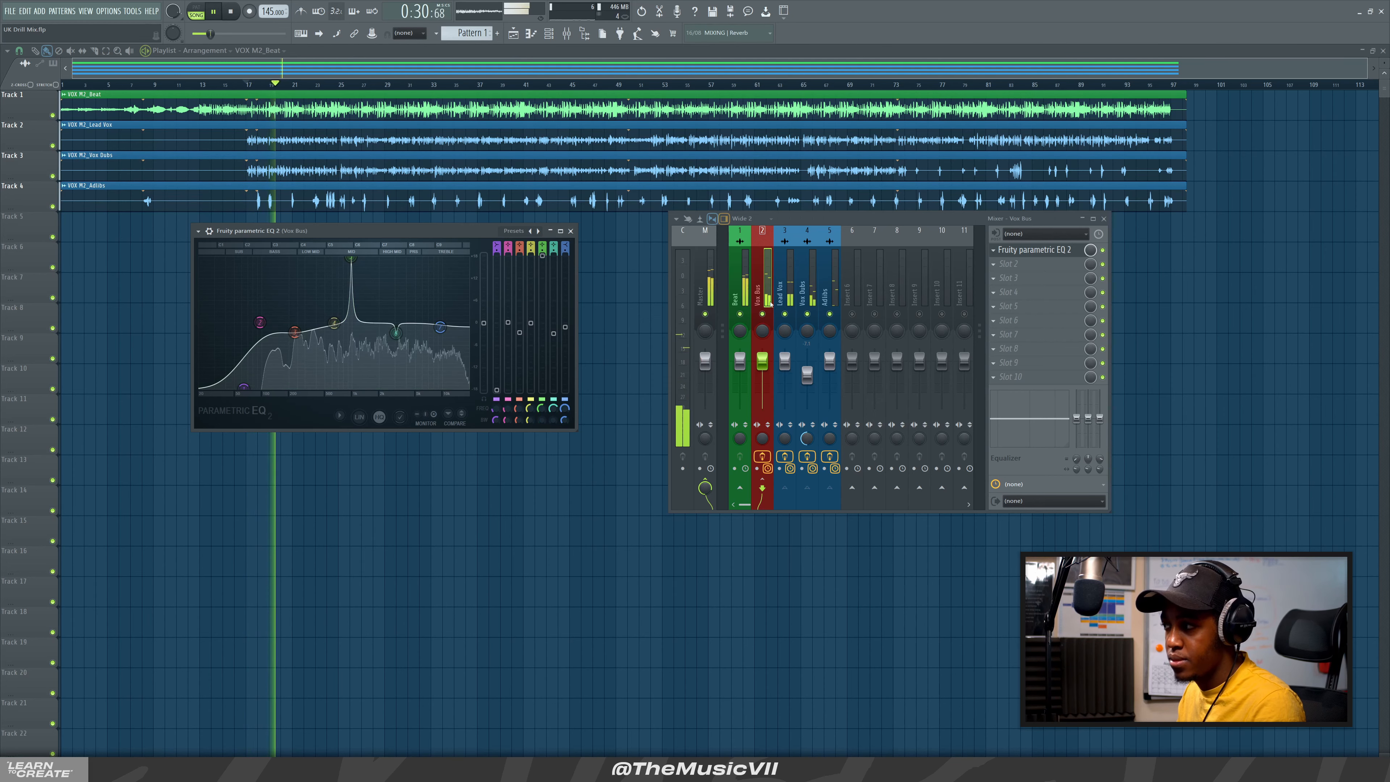
key("space")
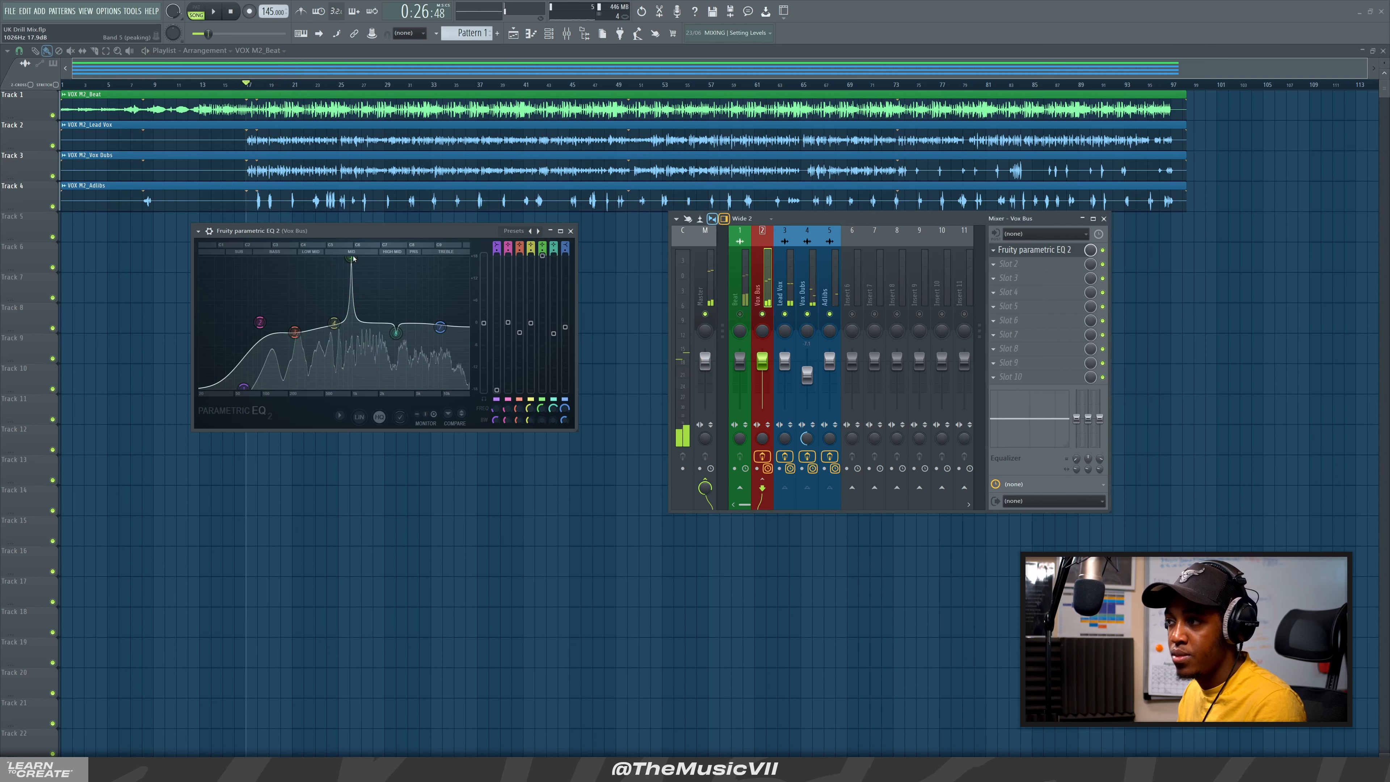
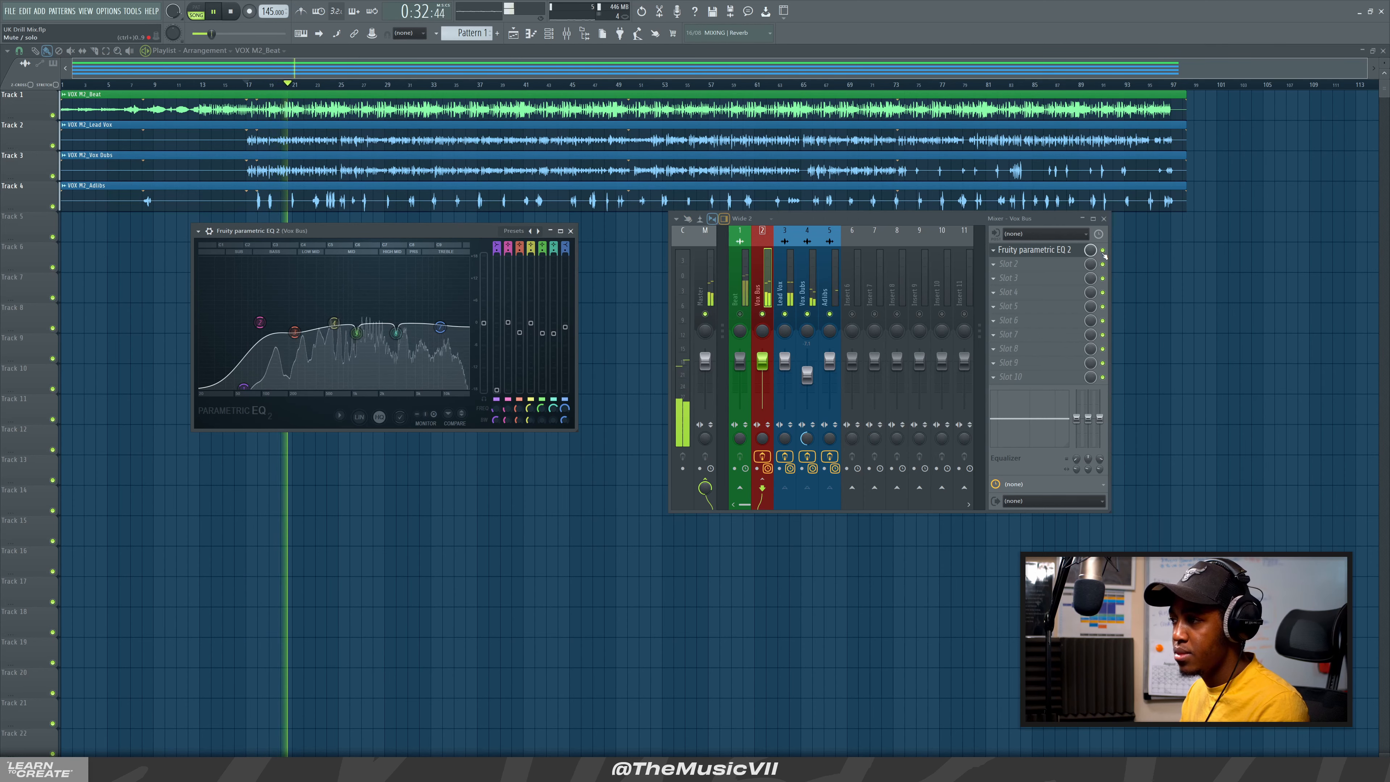
Audition the Vox Bus EQ and slightly lower its low band 2 and high band 7, then close the EQ
key("space")
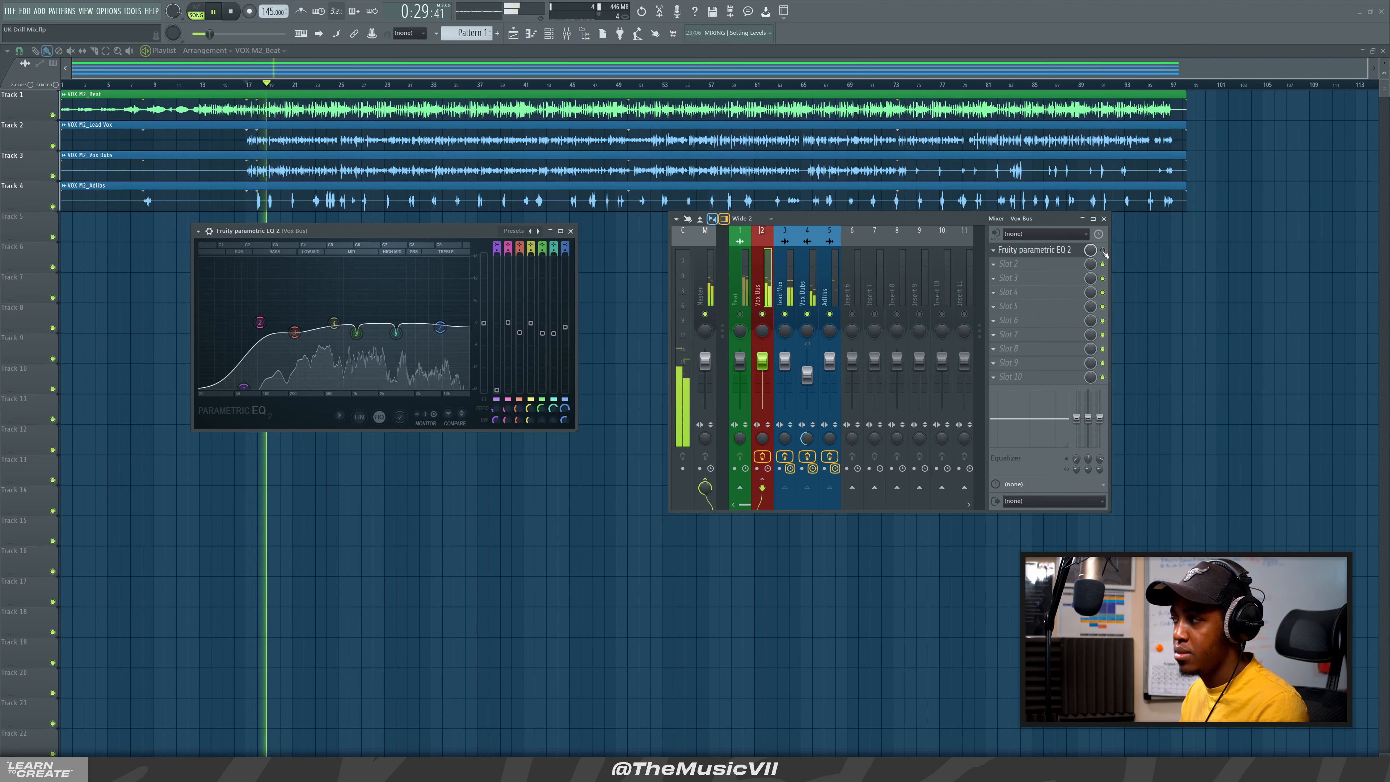
key("space")
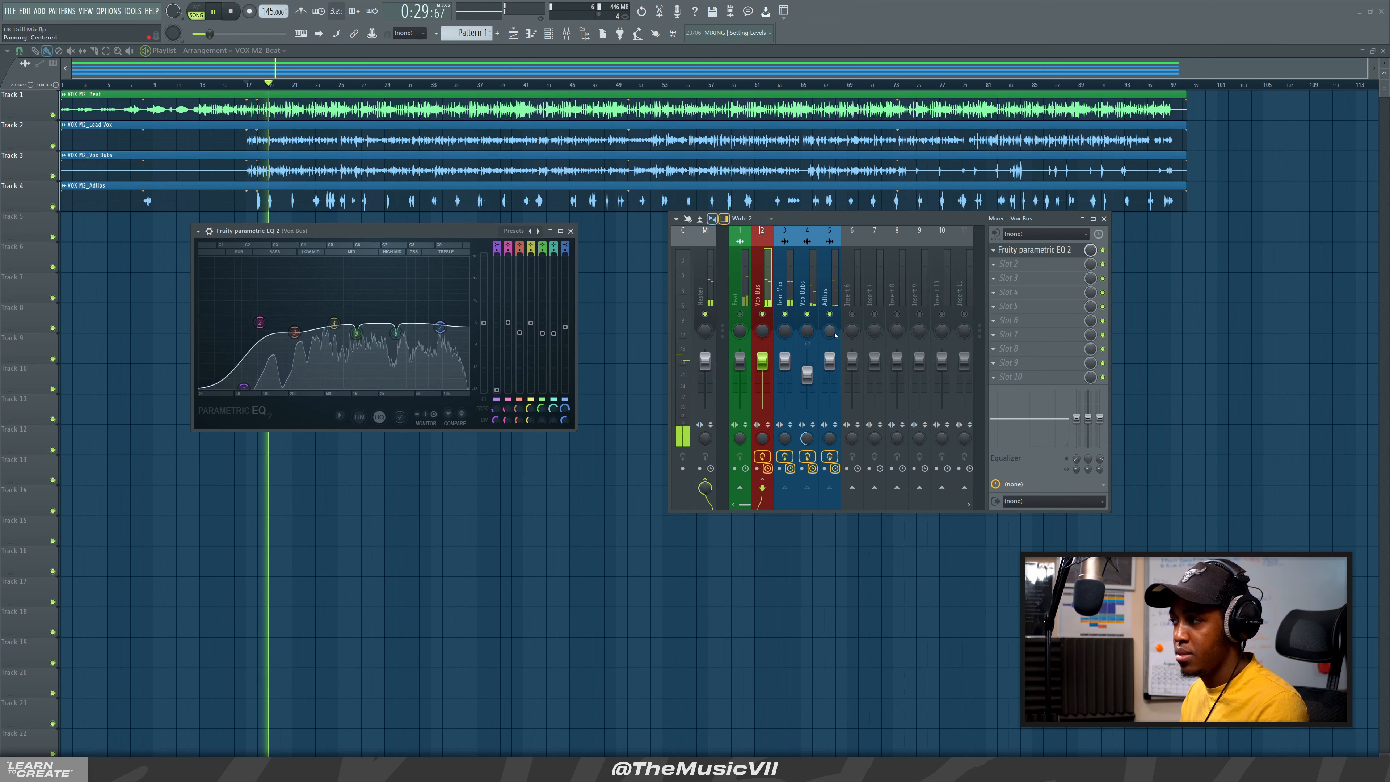
left_click(826, 291)
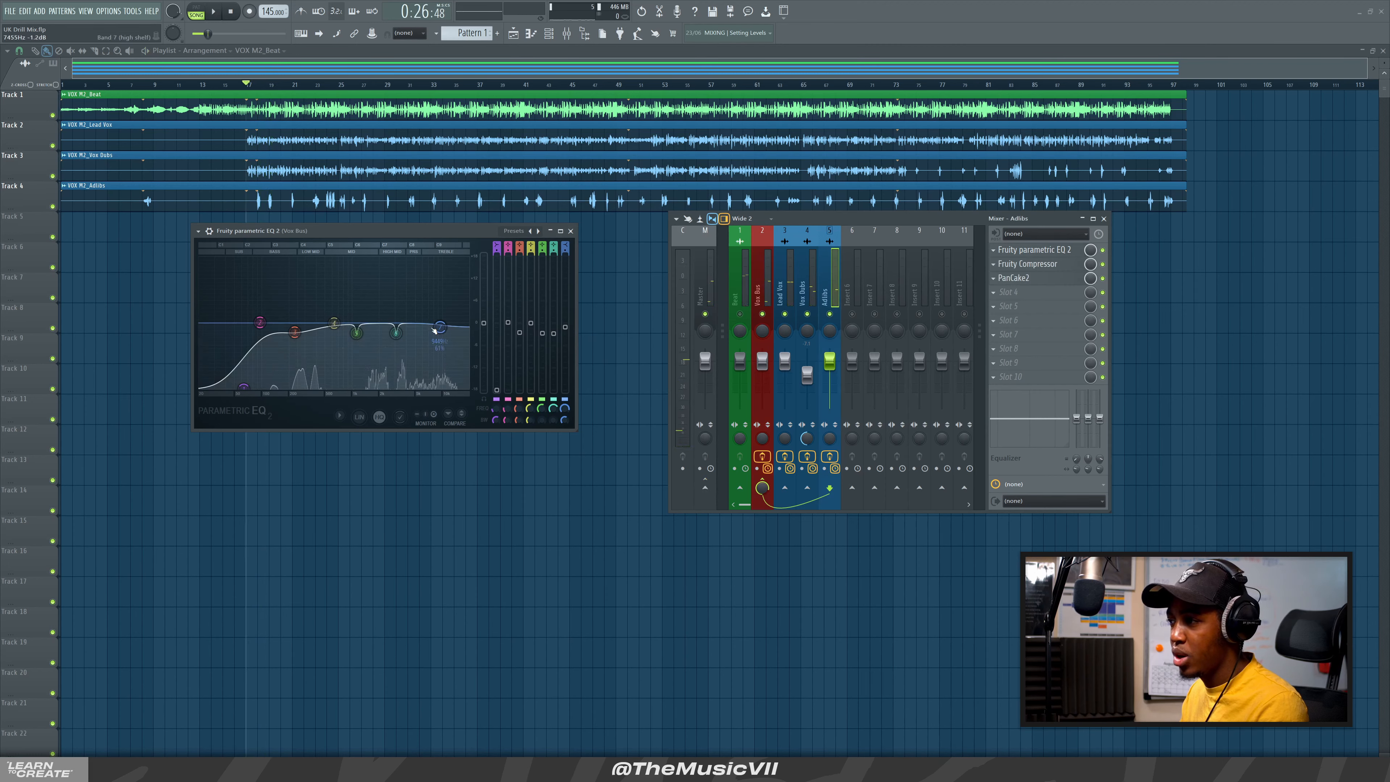
left_click_drag(435, 330, 434, 330)
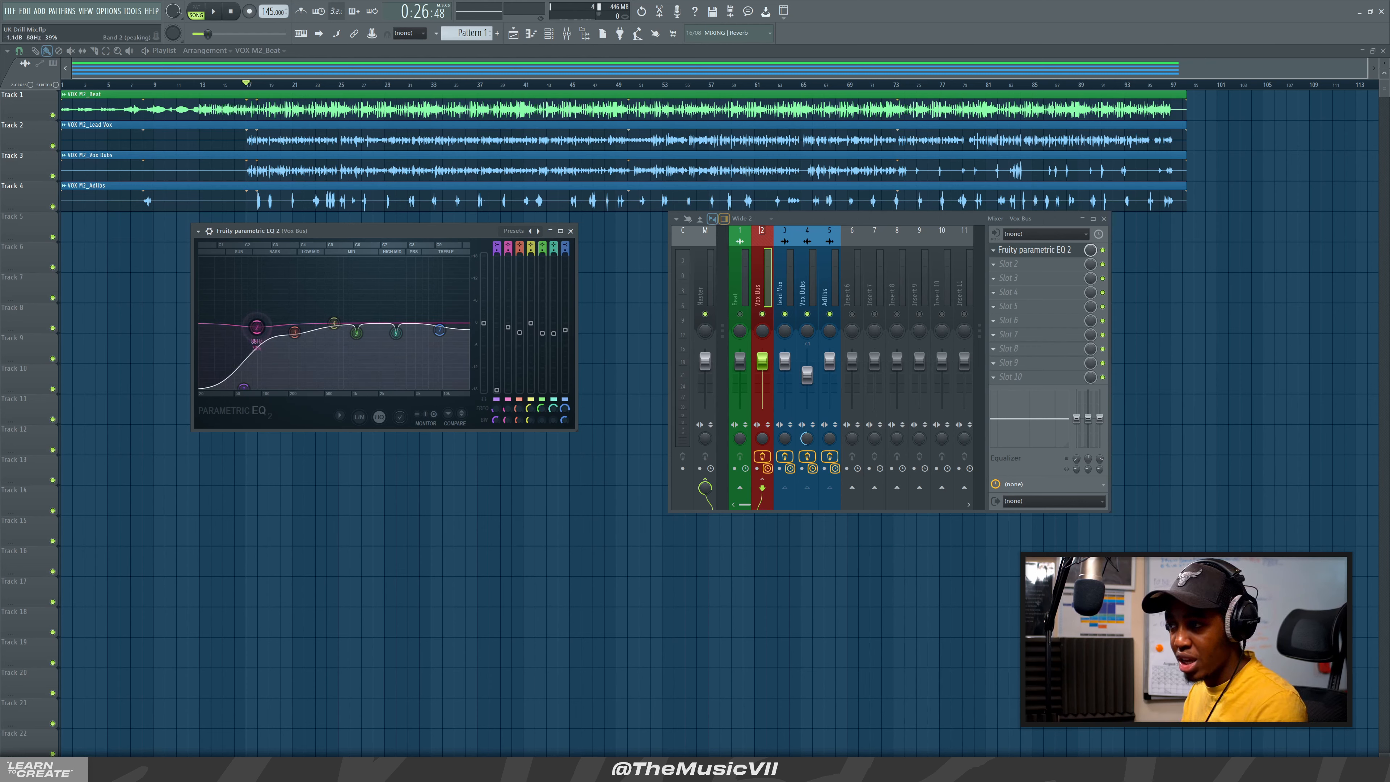
key("space")
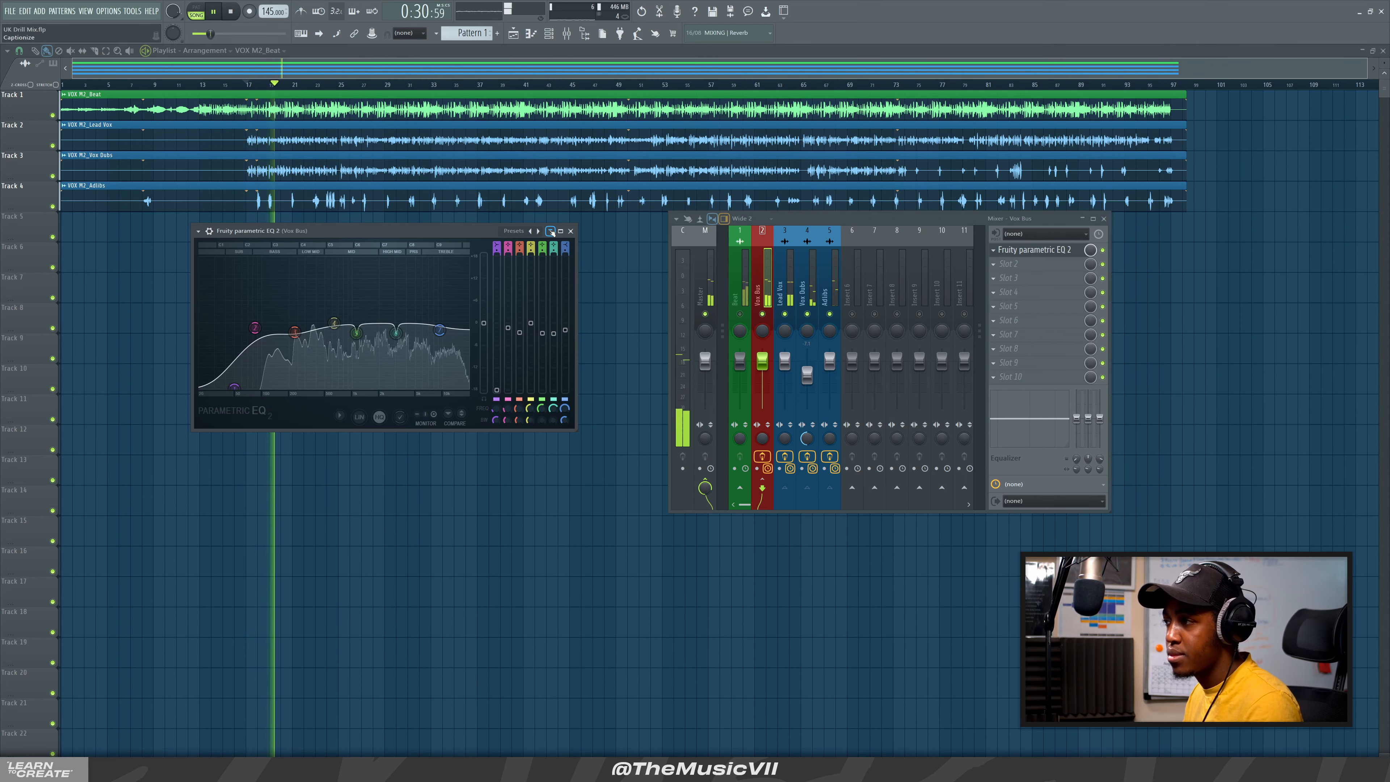
left_click(570, 231)
key("space")
Rename mixer insert 6, beside the Adlibs track, as Delay
left_click(825, 277)
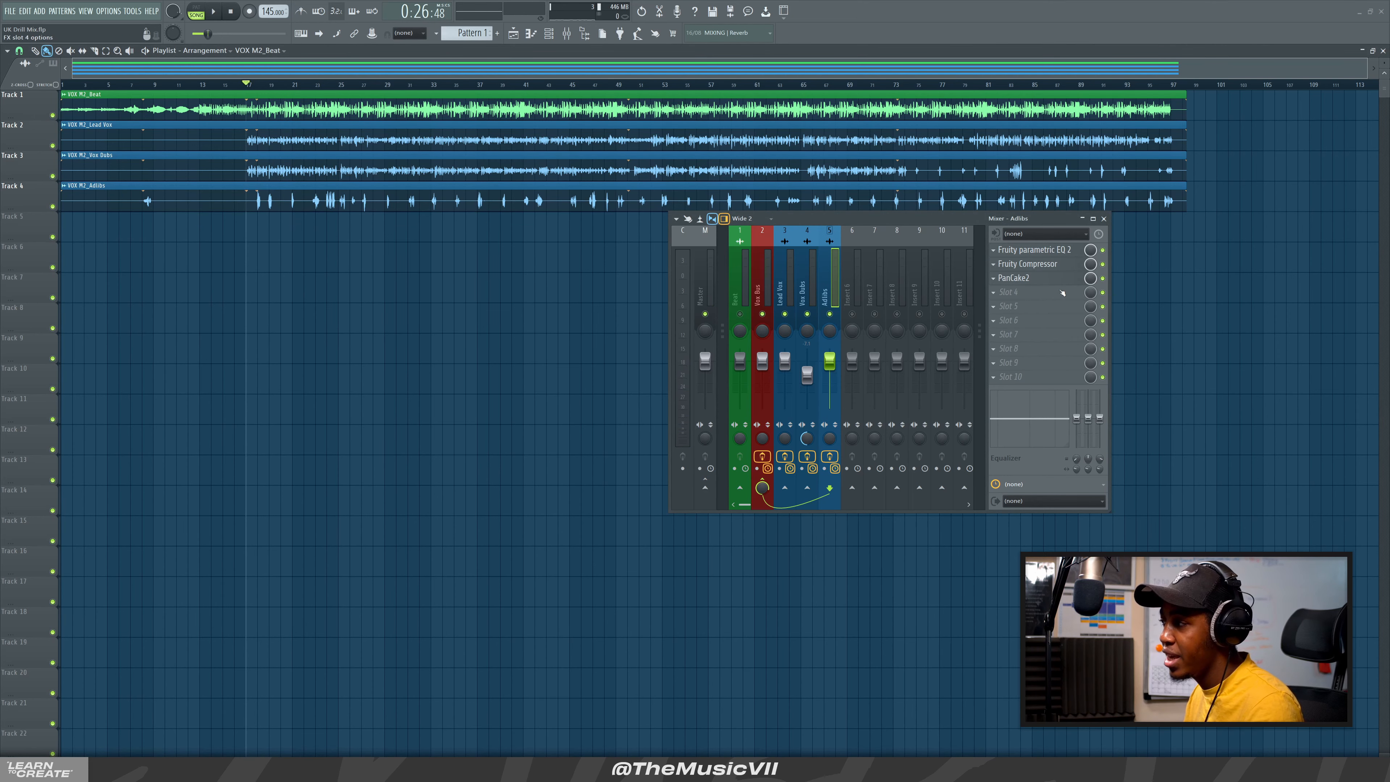
right_click(859, 310)
right_click(859, 309)
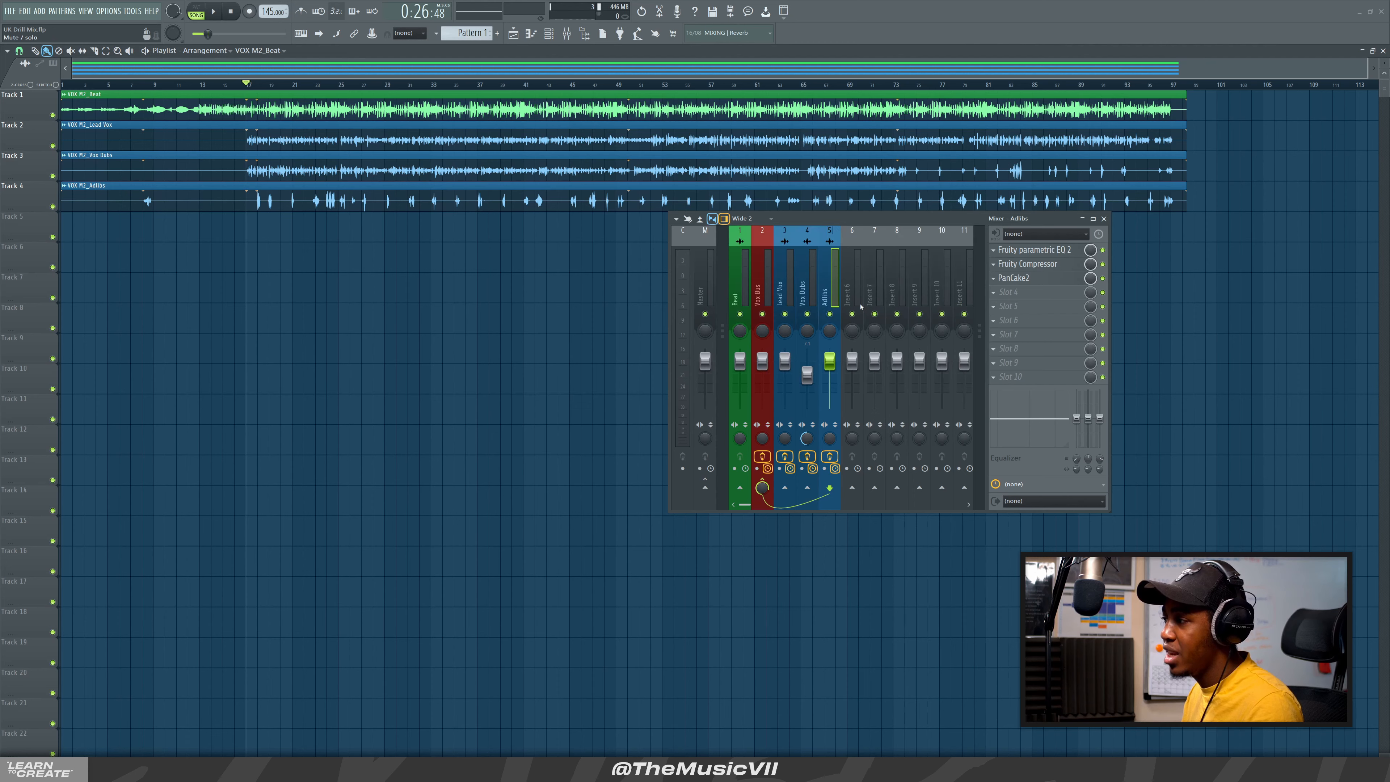
left_click(861, 277)
right_click(857, 262)
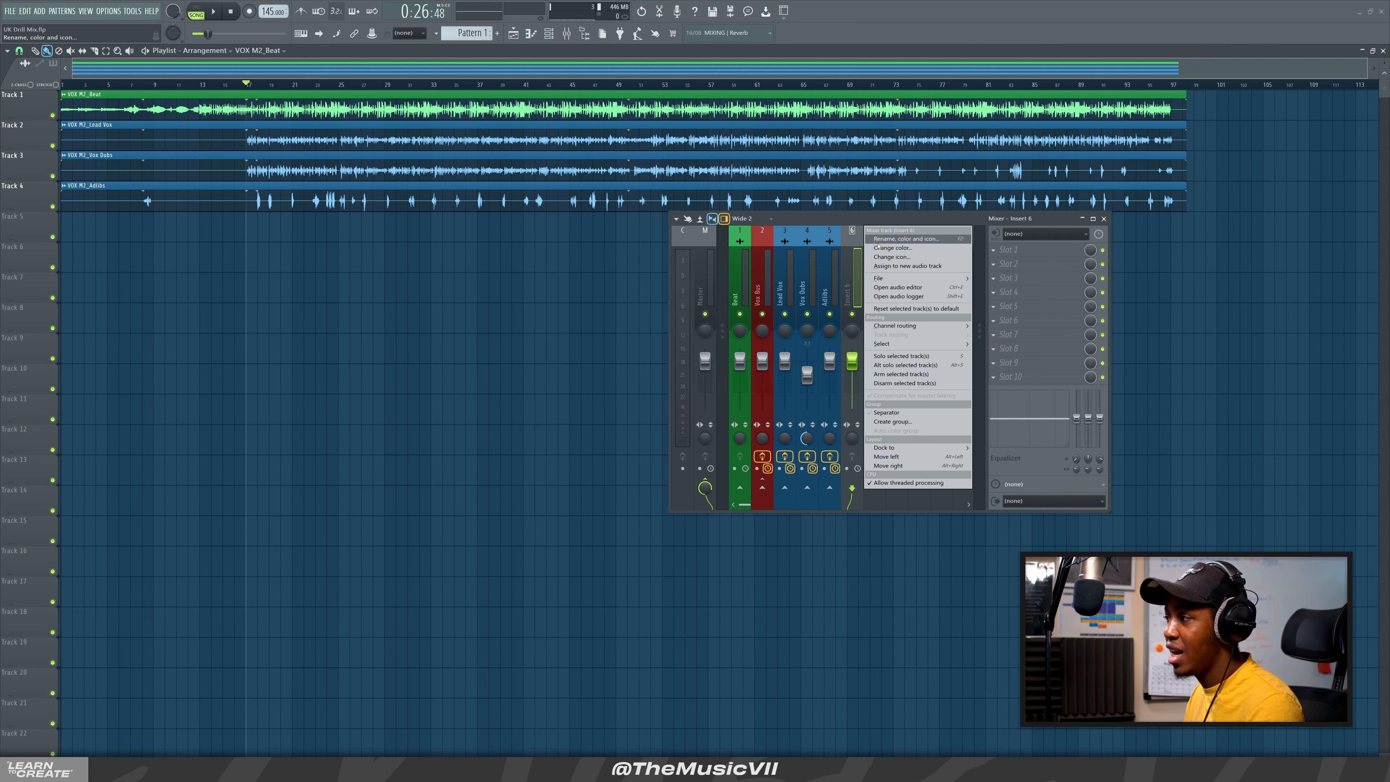
left_click(883, 239)
type("Delay")
key("Return")
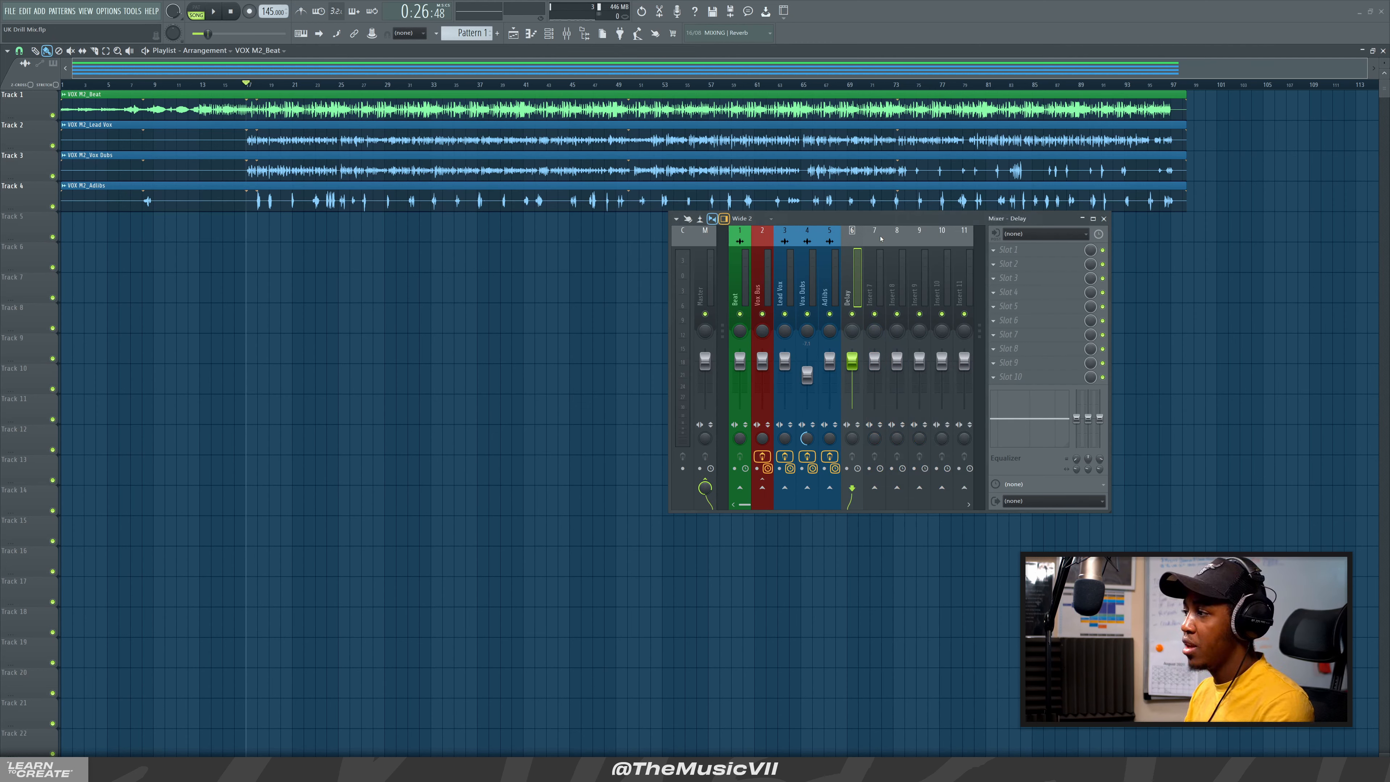
Send the Adlibs track to the Delay track while keeping its existing Vox Bus routing
left_click(815, 295)
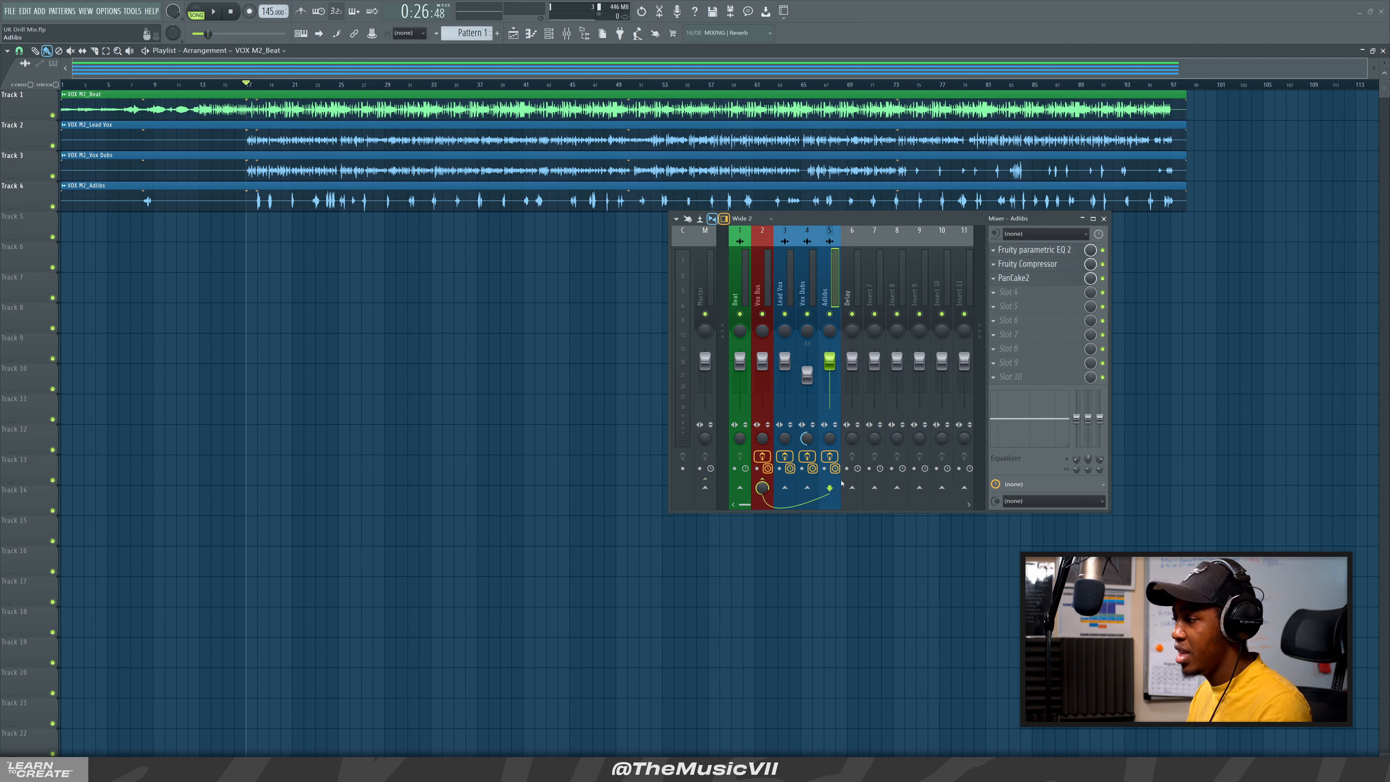
right_click(852, 487)
left_click(872, 488)
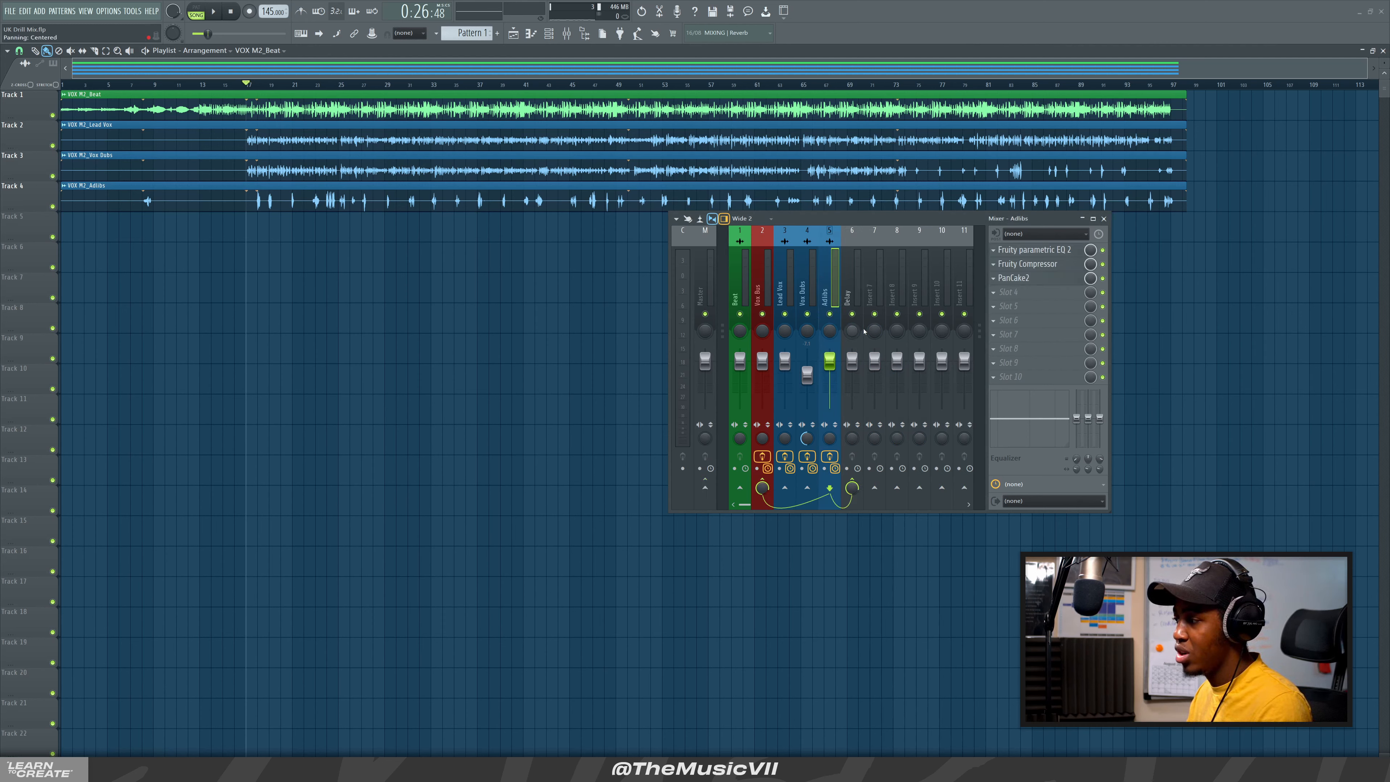
Load Fruity Delay 3 into the first effect slot of the Delay track
left_click(852, 288)
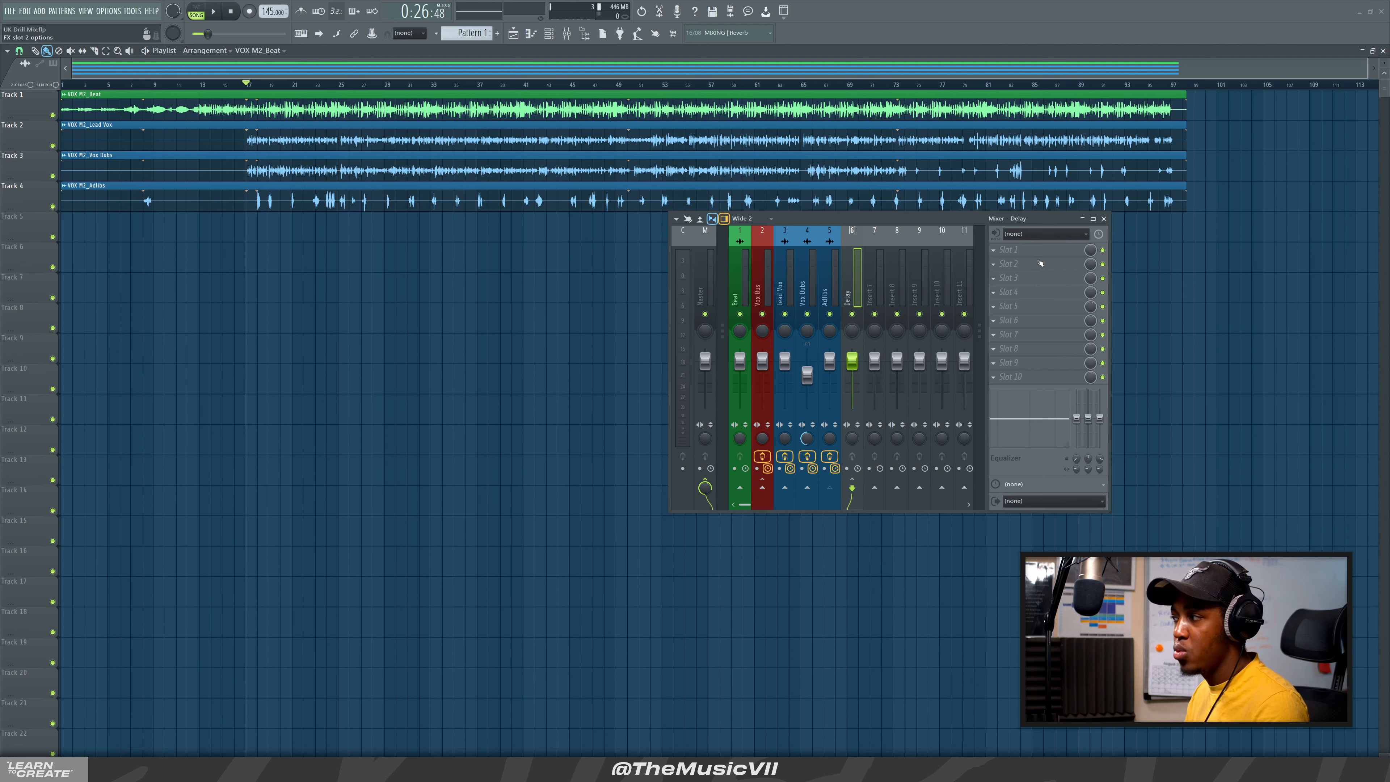
left_click(1035, 249)
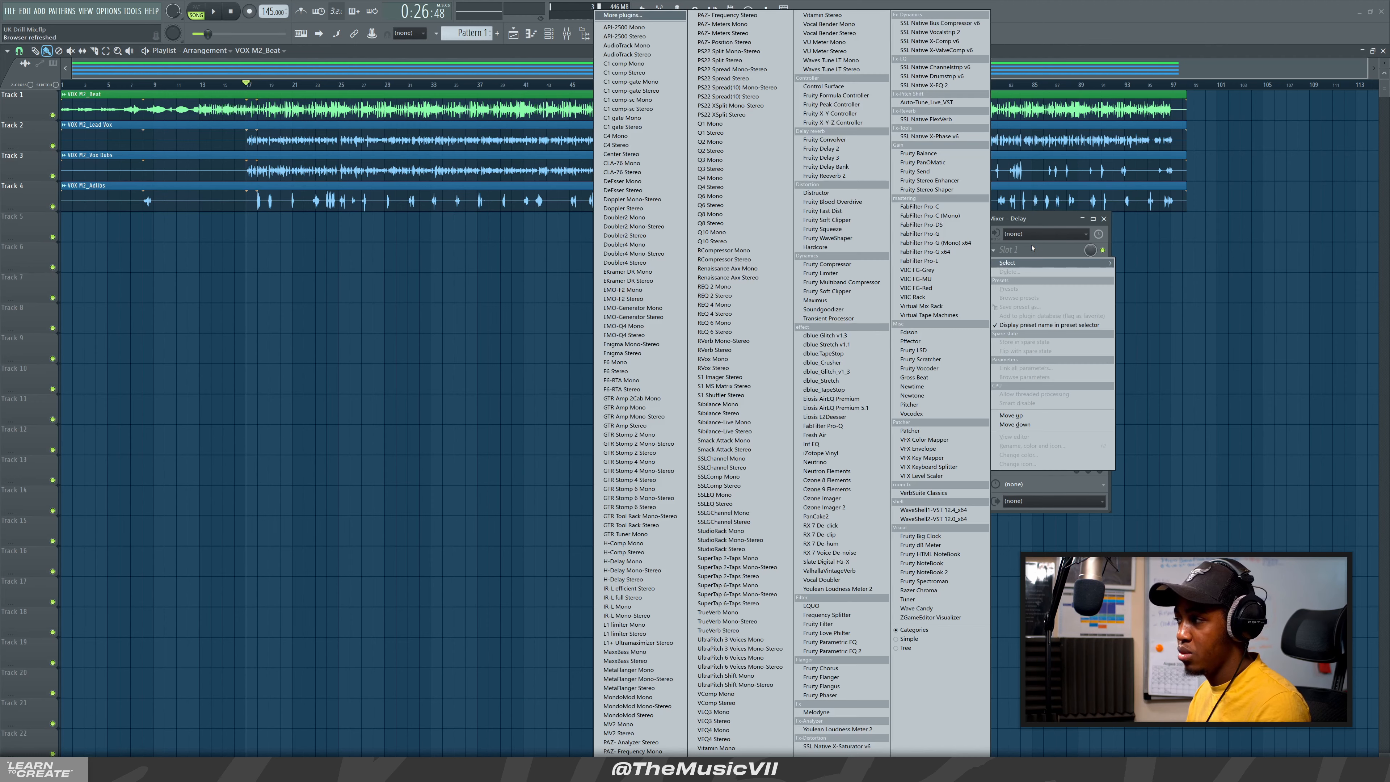
left_click(842, 159)
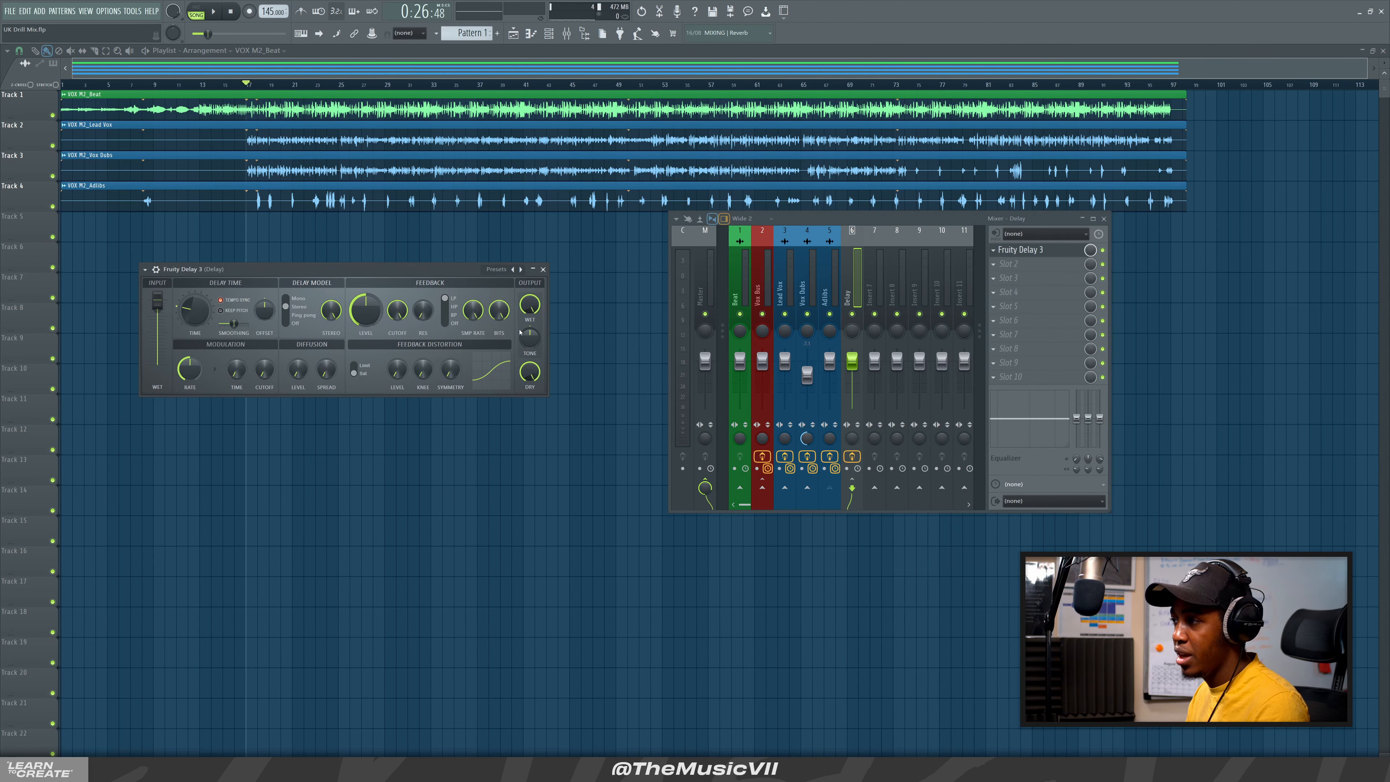
Turn the delay's dry output fully down and reduce its feedback level while auditioning the adlibs in the mix
key("space")
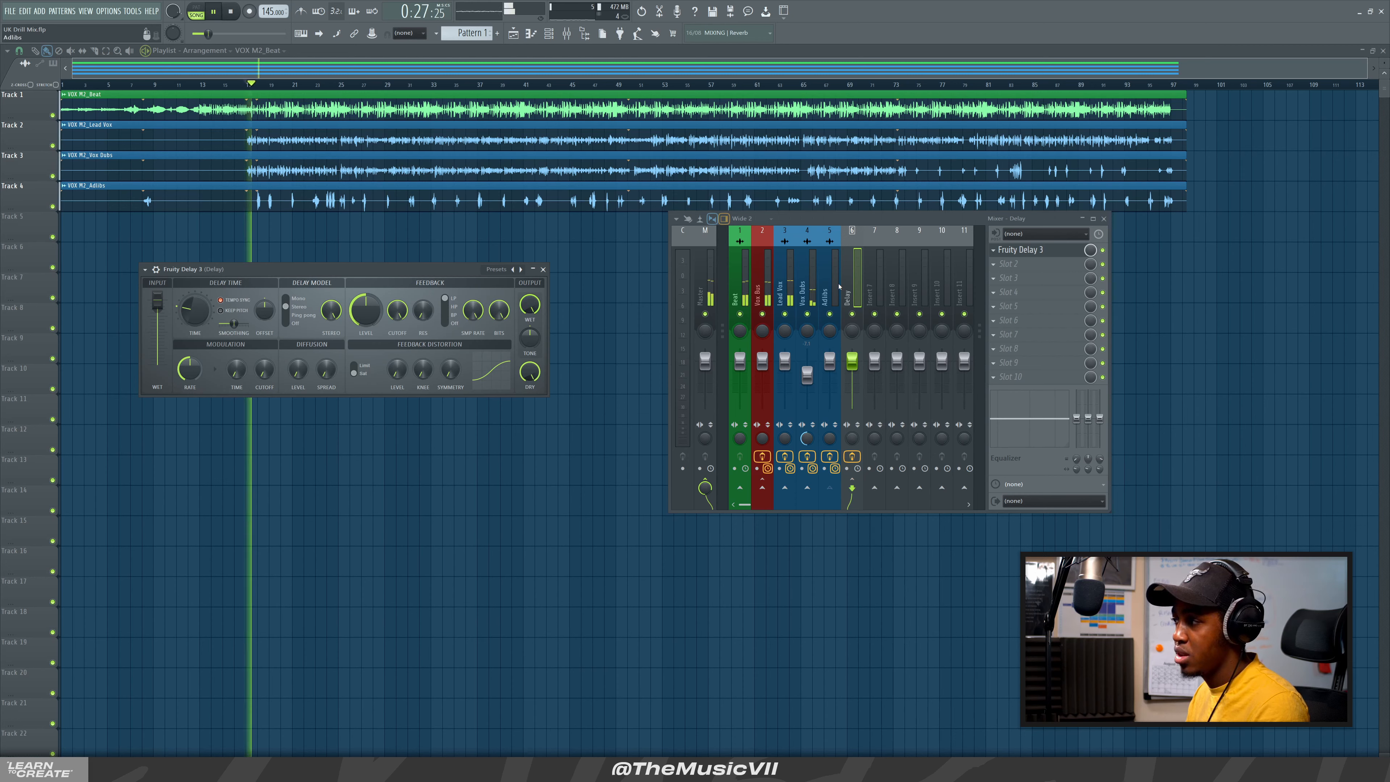
left_click(829, 296)
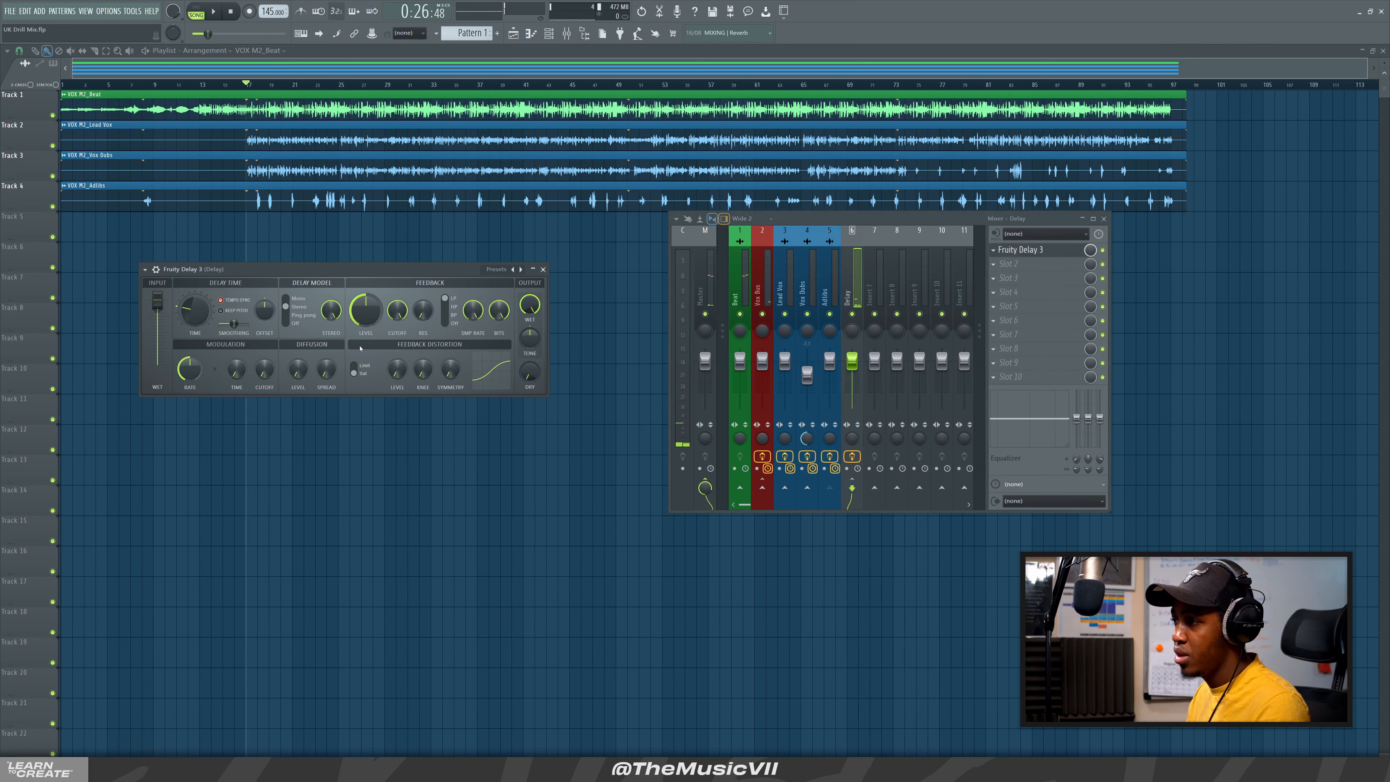
key("space")
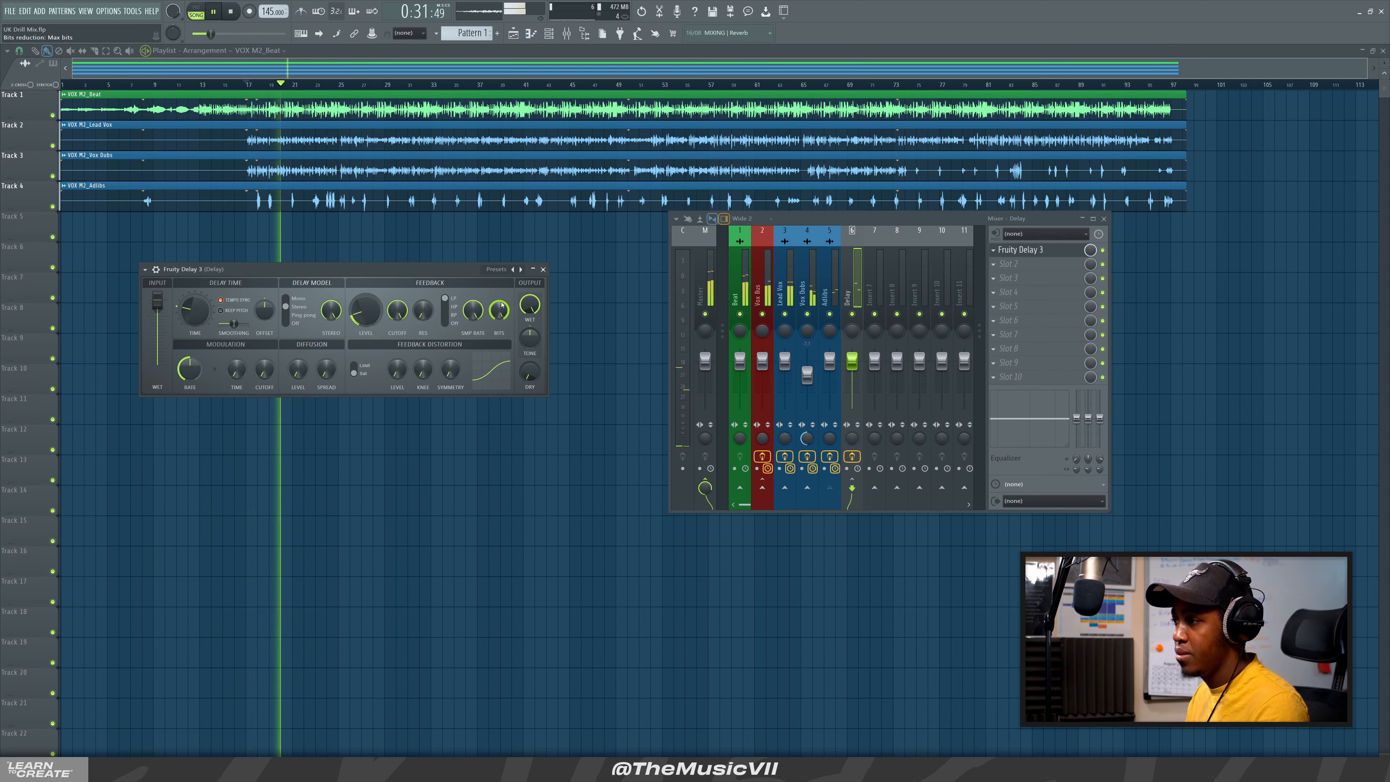
Lower the Delay track's volume to about -3.8 dB during playback, stop playback and close the delay plugin
left_click_drag(851, 360, 851, 371)
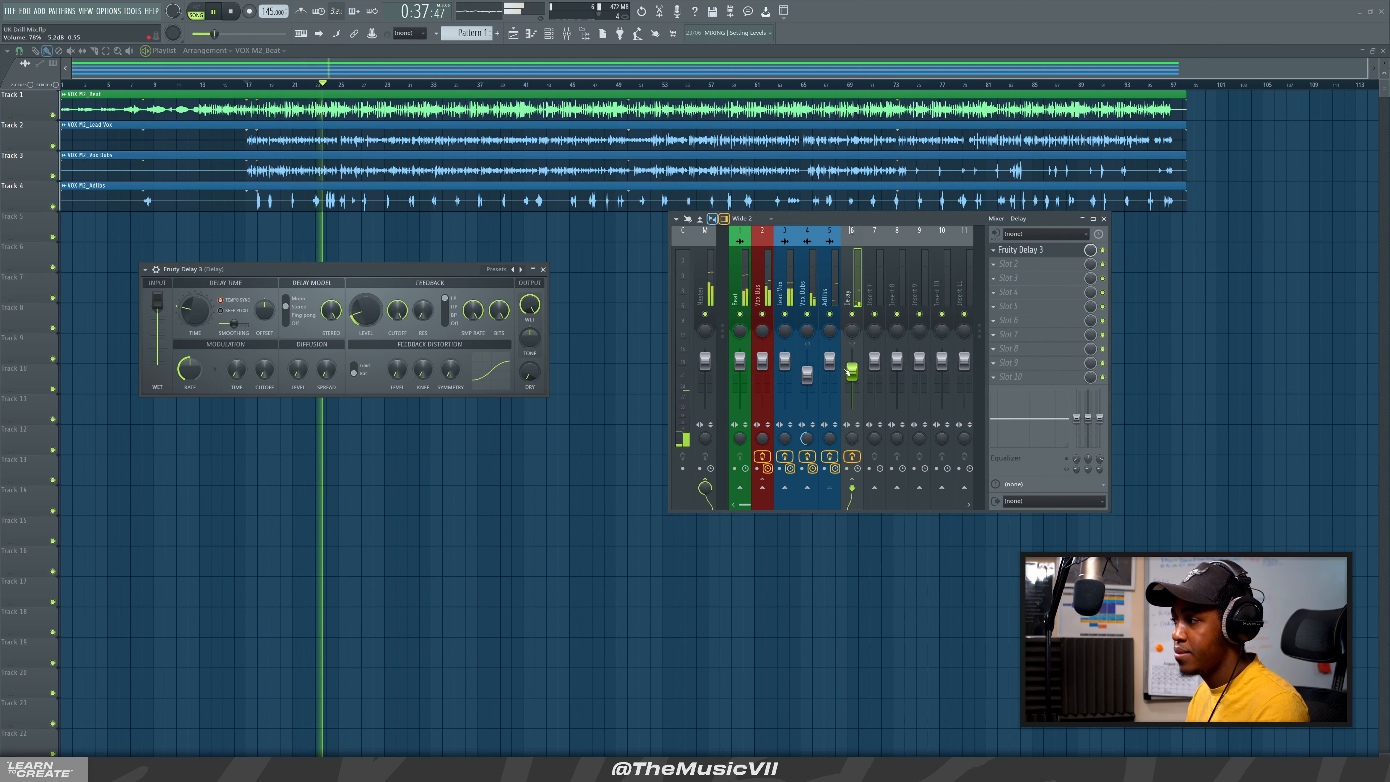
left_click_drag(851, 371, 851, 368)
key("space")
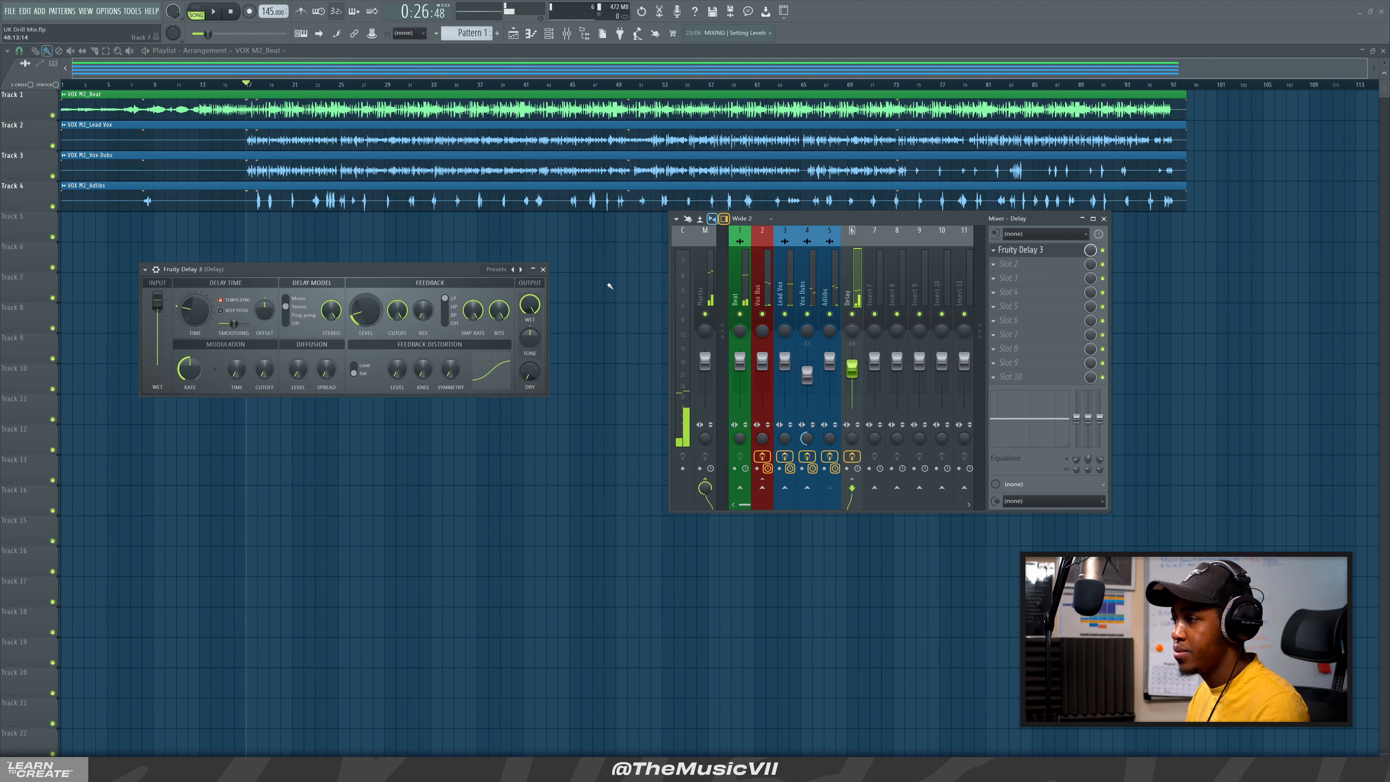
left_click(546, 270)
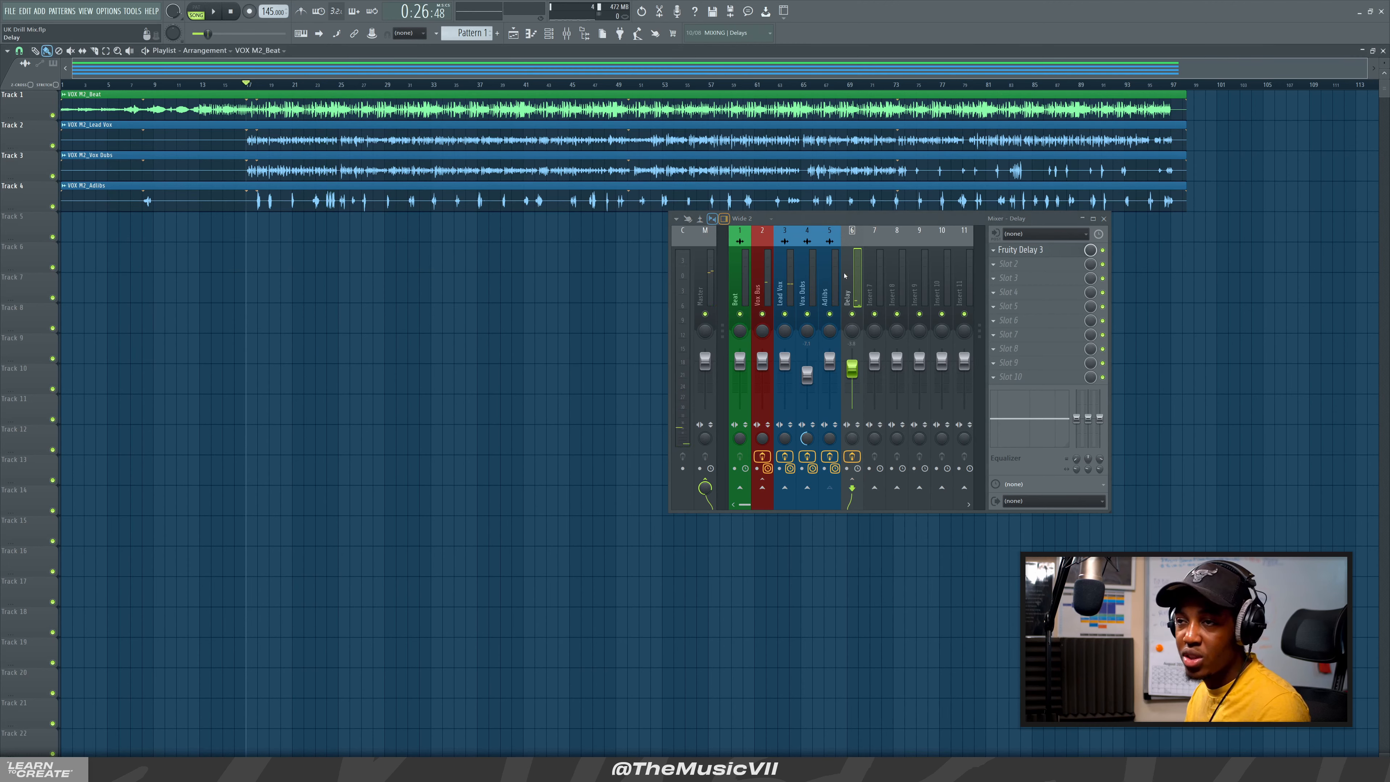
Load Fruity Delay 3 directly into effect slot 4 of the Adlibs track and close its window
left_click(830, 279)
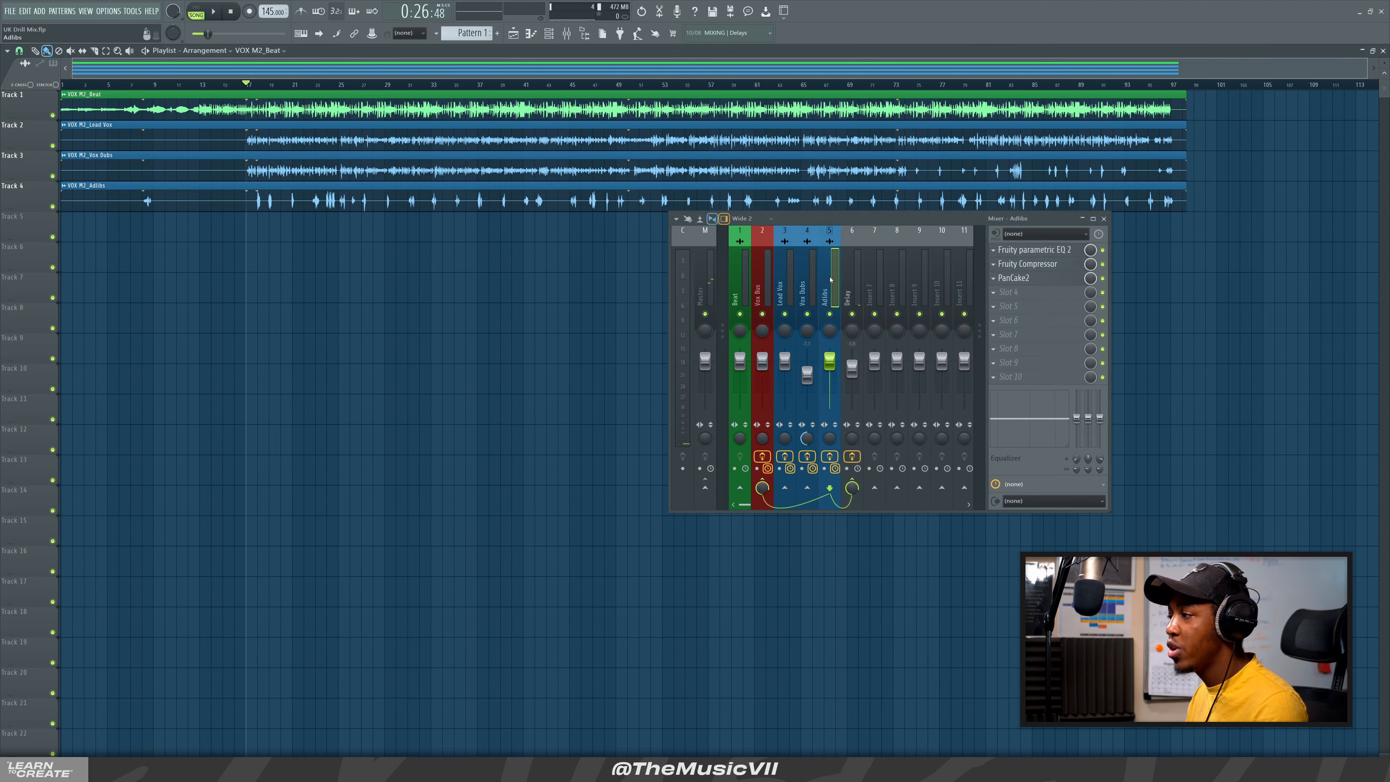
left_click(1006, 293)
left_click(823, 167)
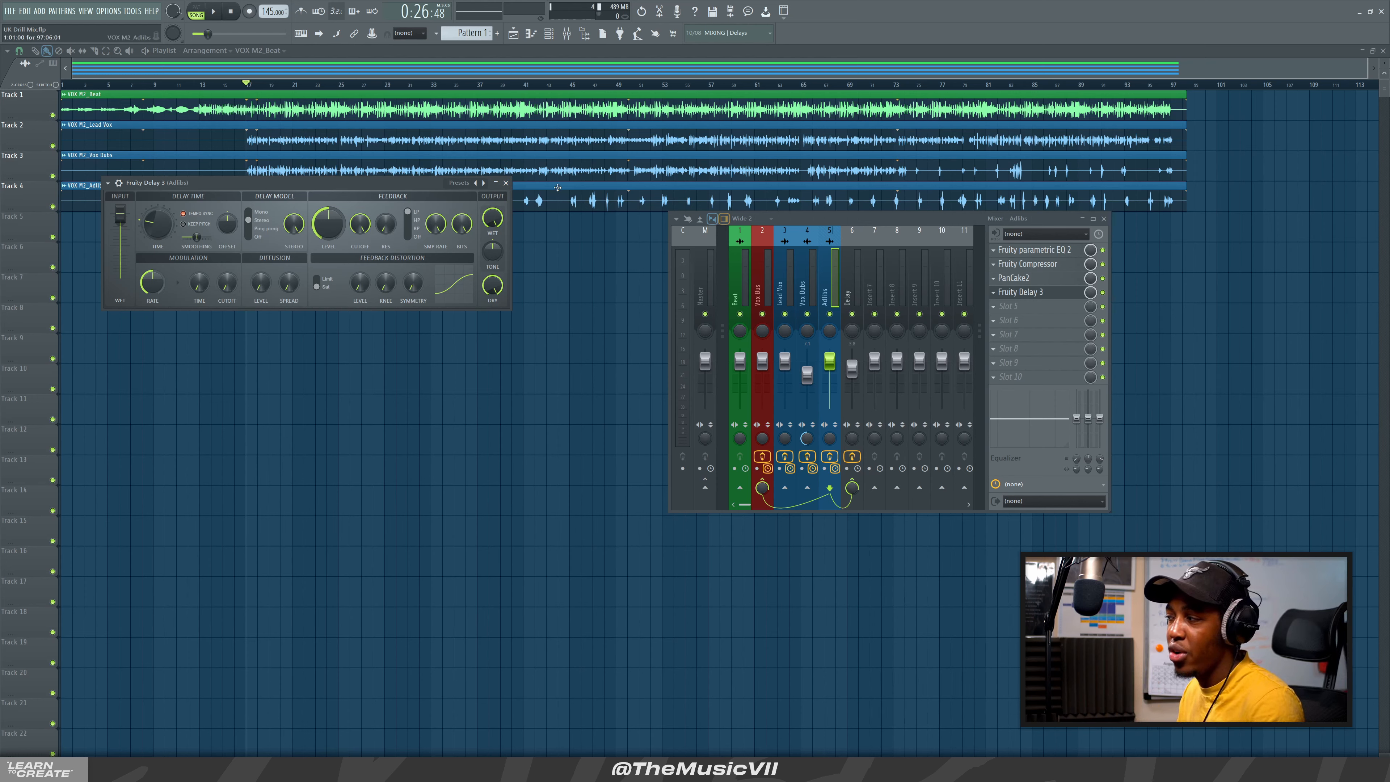
left_click(506, 183)
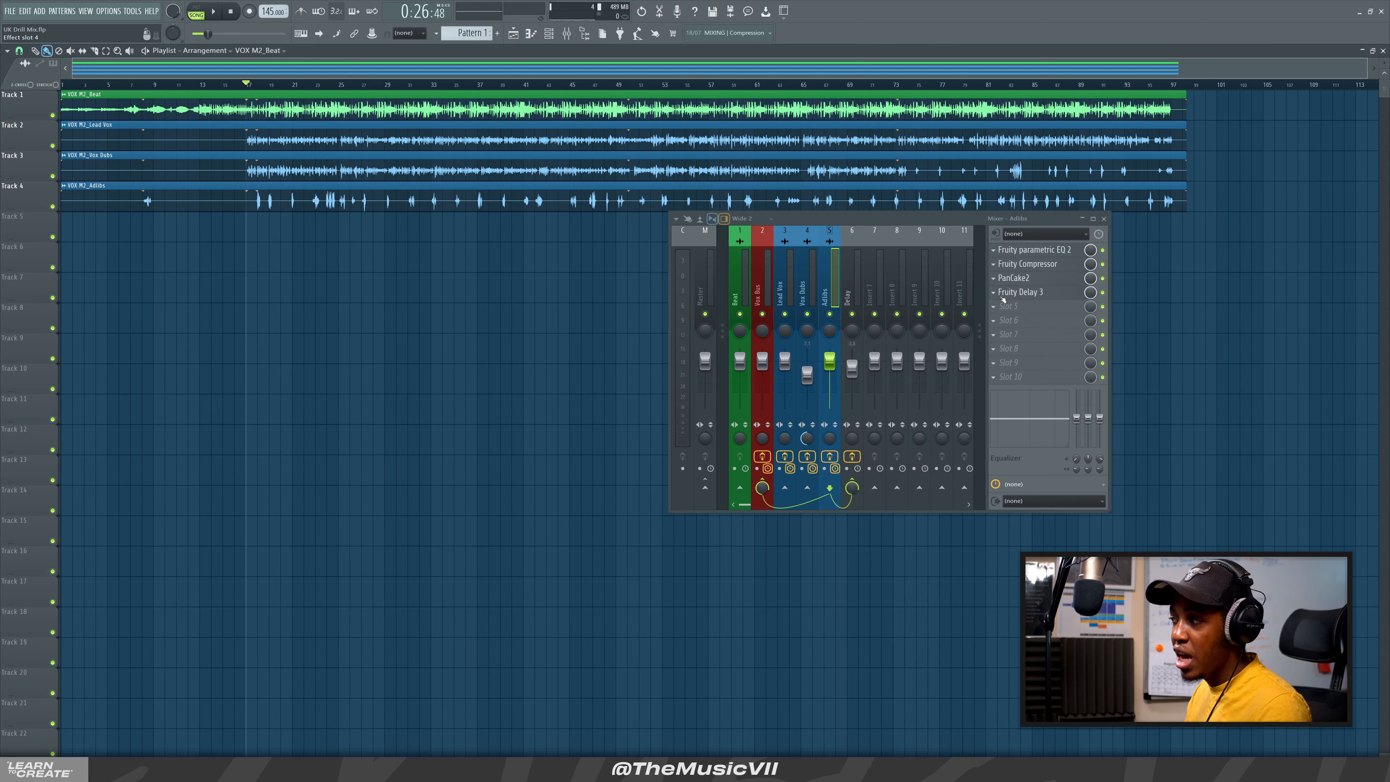
Delete Fruity Delay 3 from effect slot 4 of the Adlibs track
left_click(993, 291)
left_click(1011, 315)
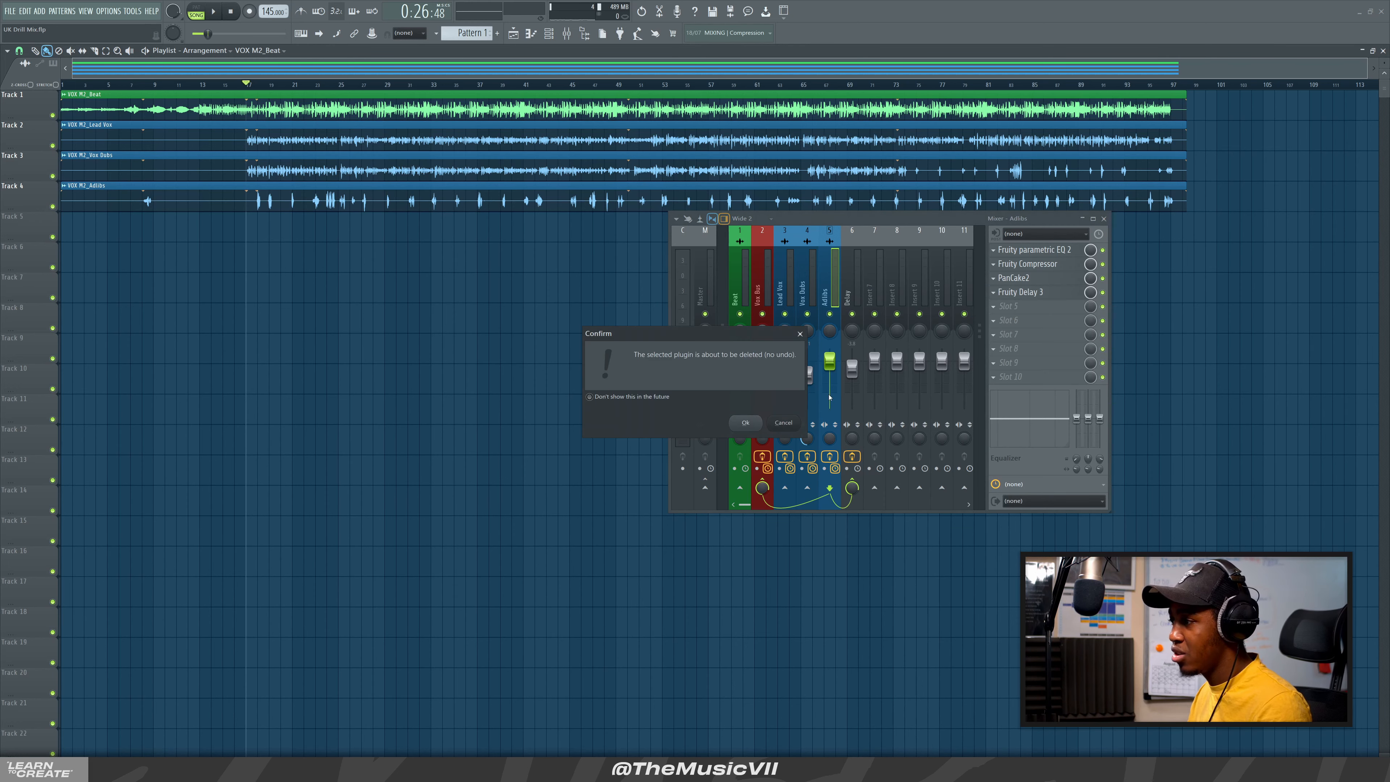
left_click(745, 423)
Change the Delay mixer track's colour to the previously used gold
right_click(846, 286)
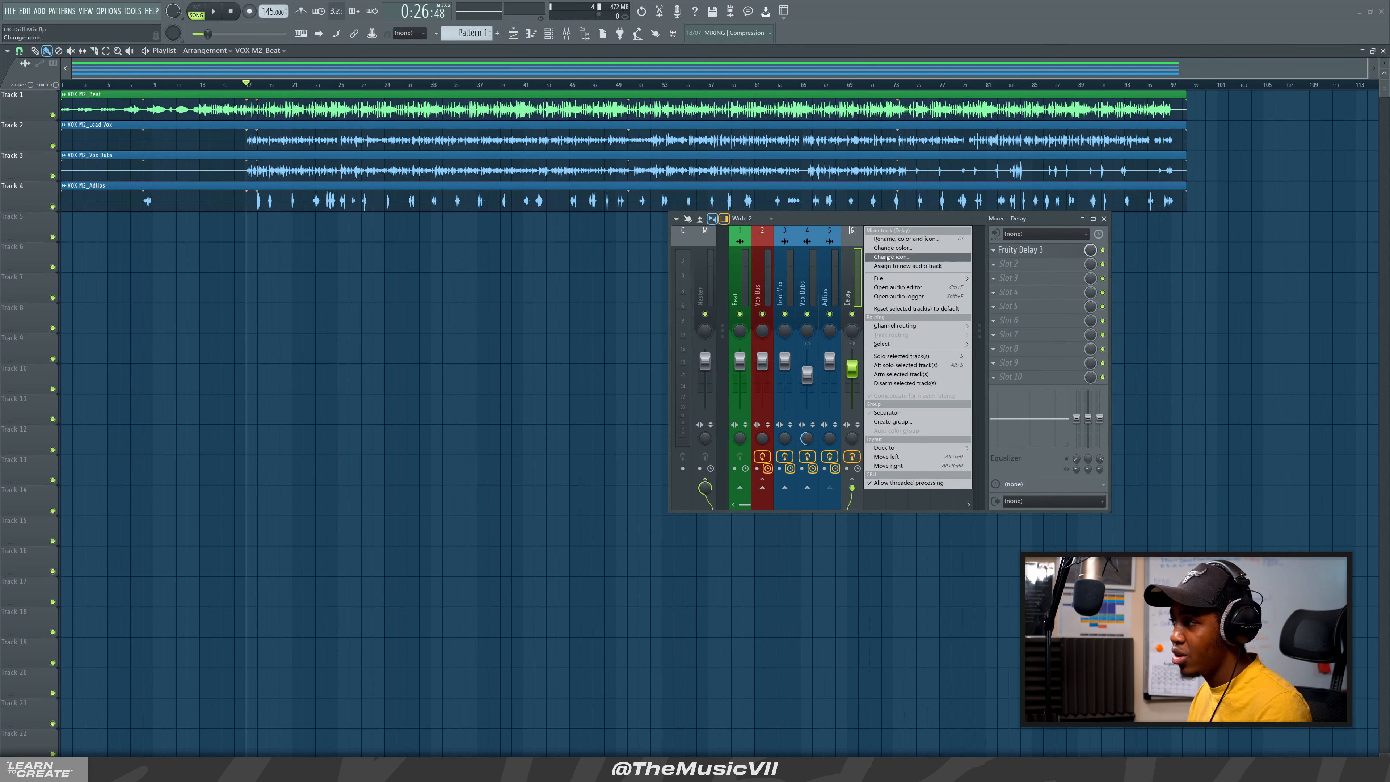
left_click(895, 249)
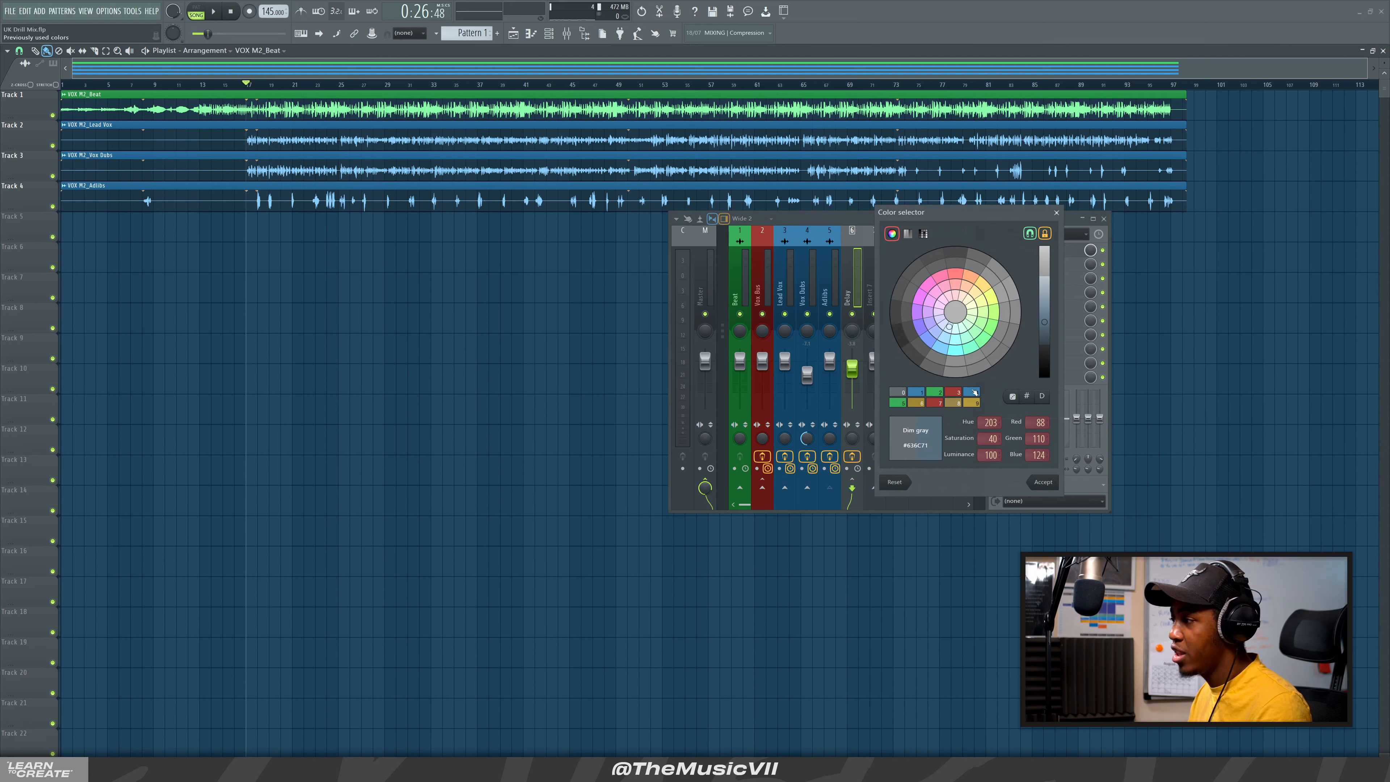
left_click(971, 403)
left_click(1042, 481)
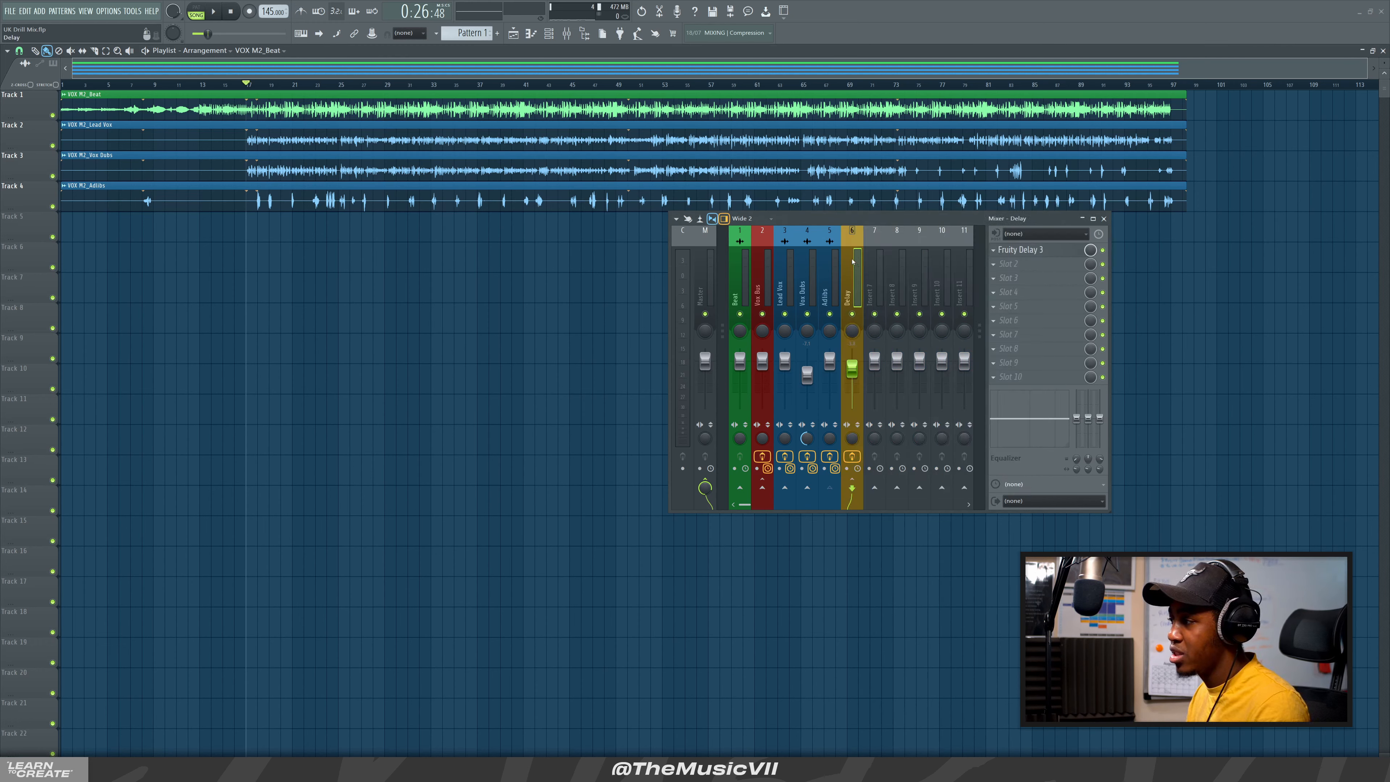
Play the mix and lower the Delay track's volume a little further
left_click(832, 290)
left_click(860, 287)
key("space")
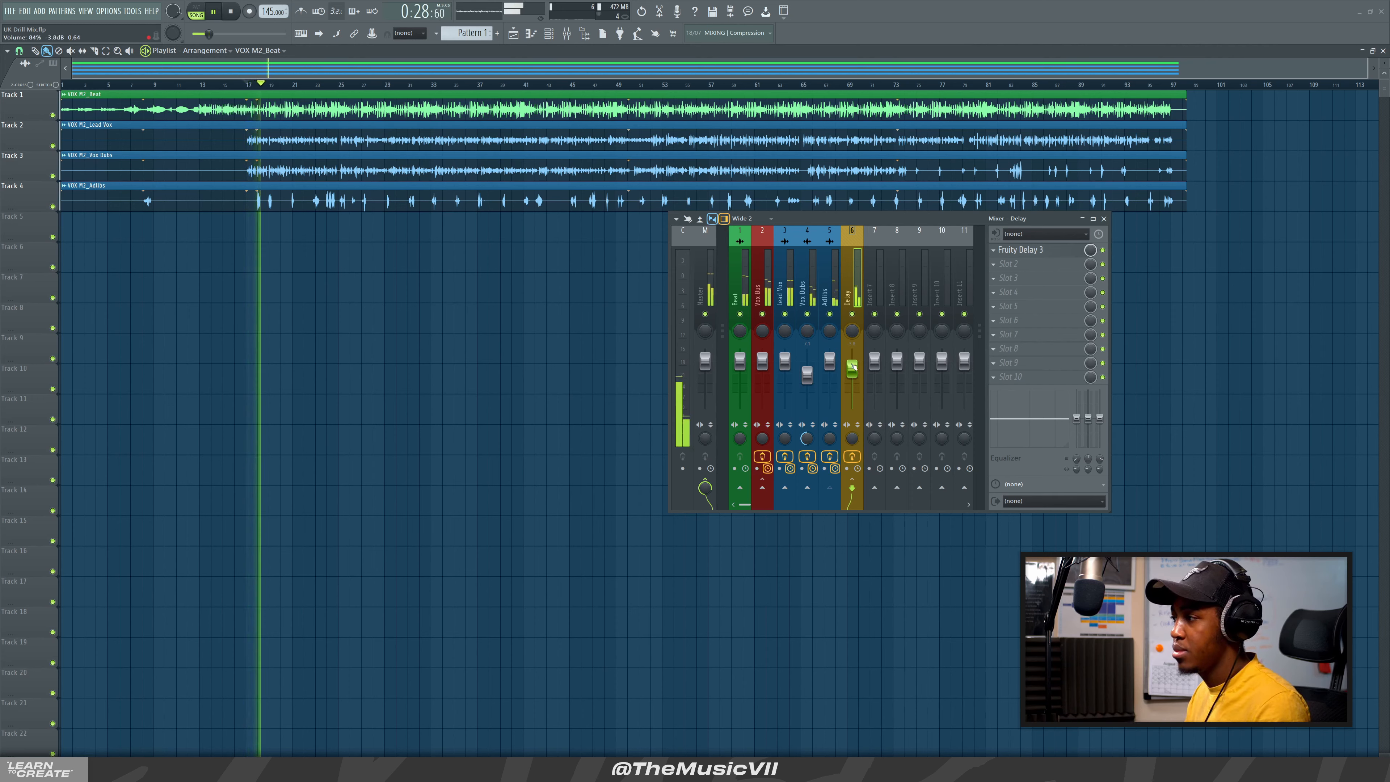
scroll(859, 387, "down", 3)
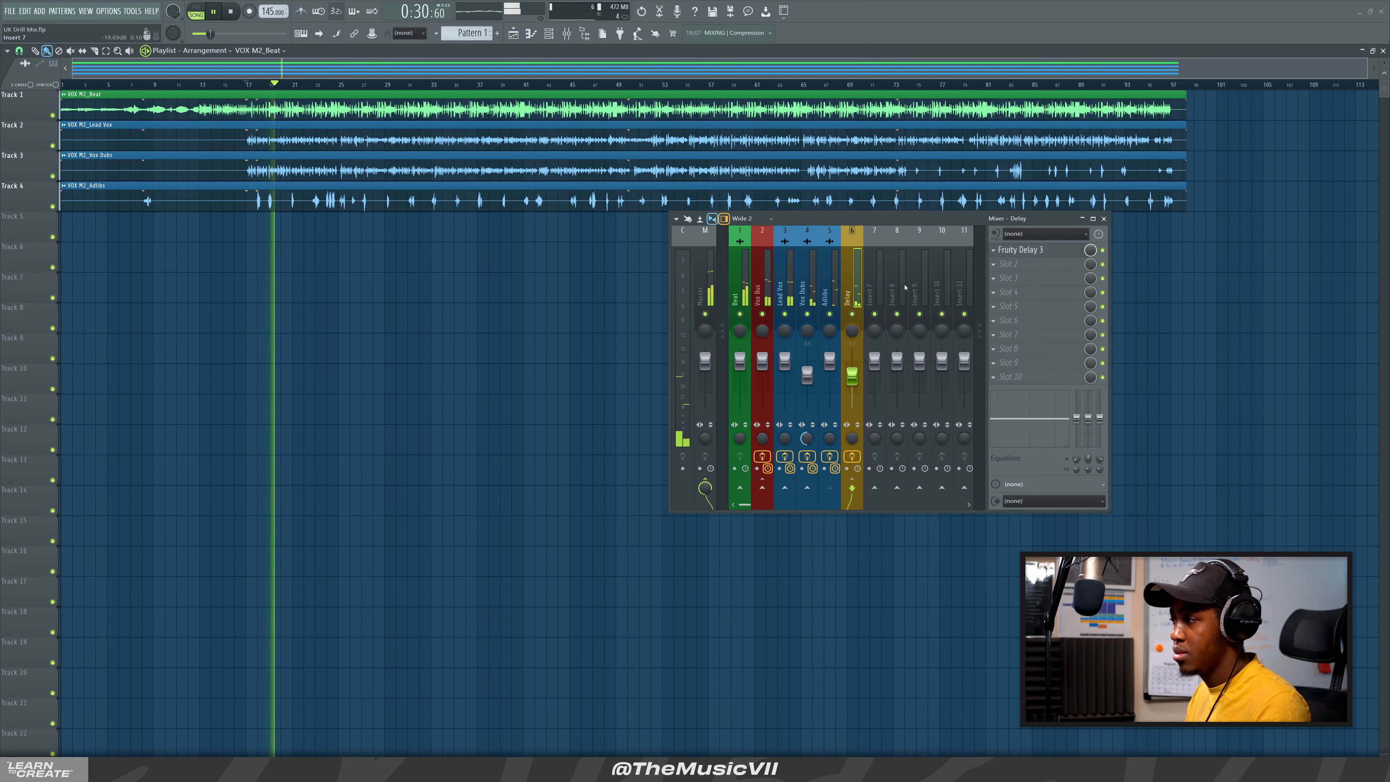
key("space")
Raise Fruity Delay 3's feedback level on the Delay track while auditioning it, saving the project and closing the plugin
left_click(1013, 250)
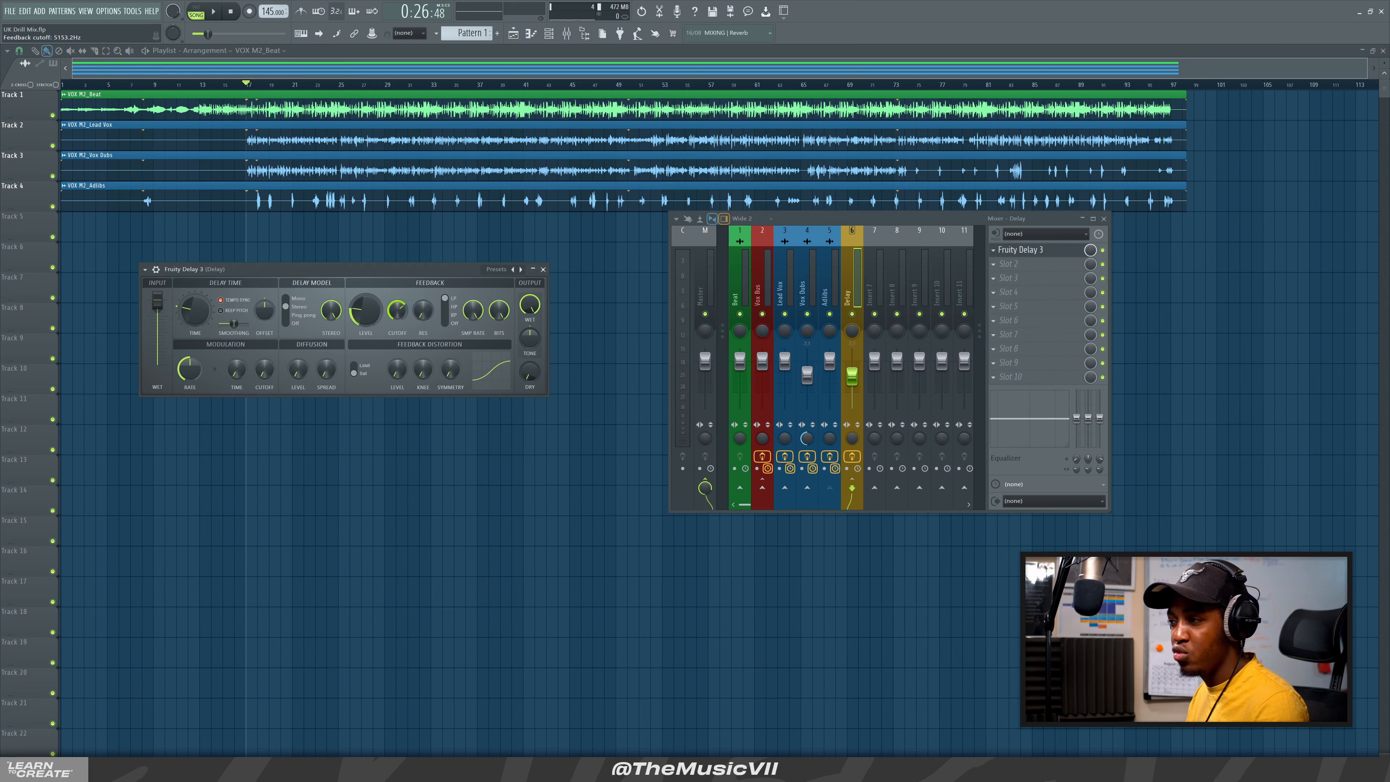
key("ctrl+s")
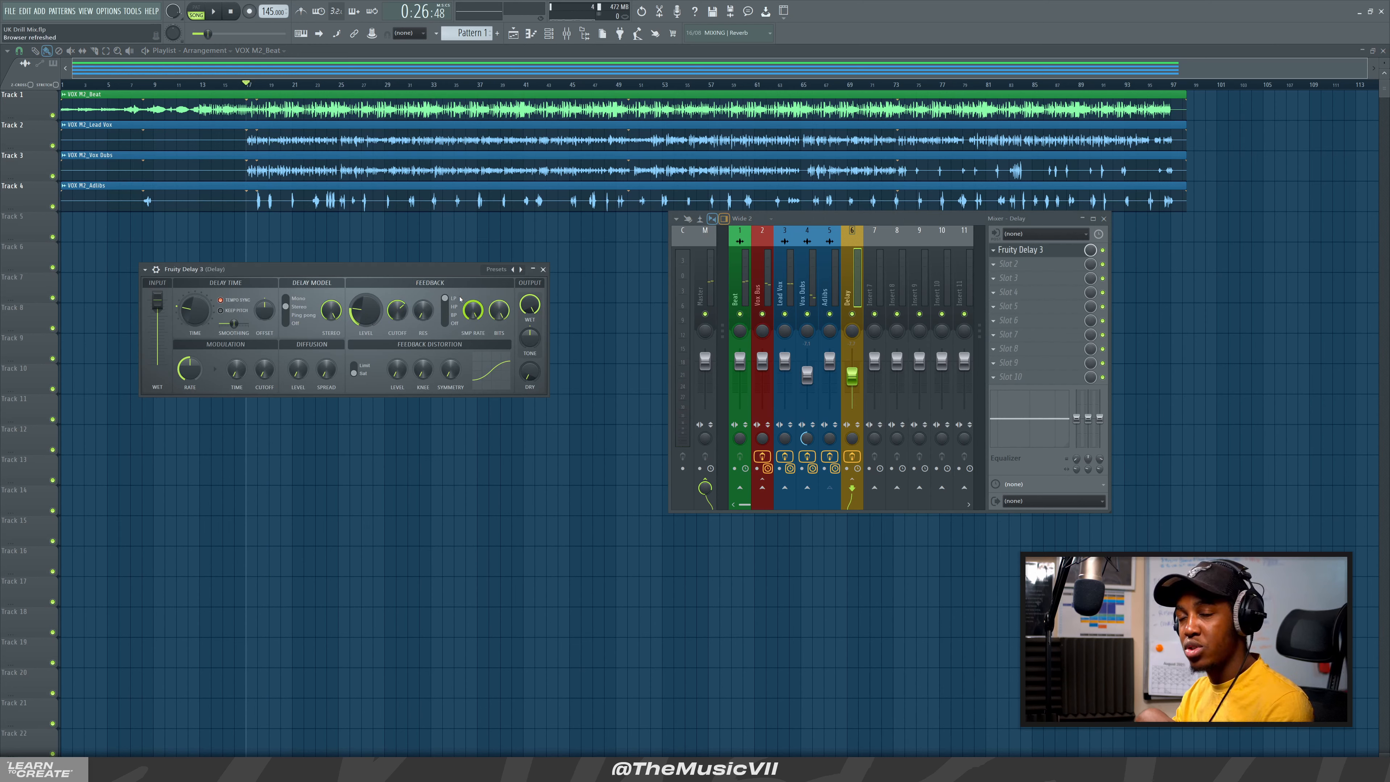
key("space")
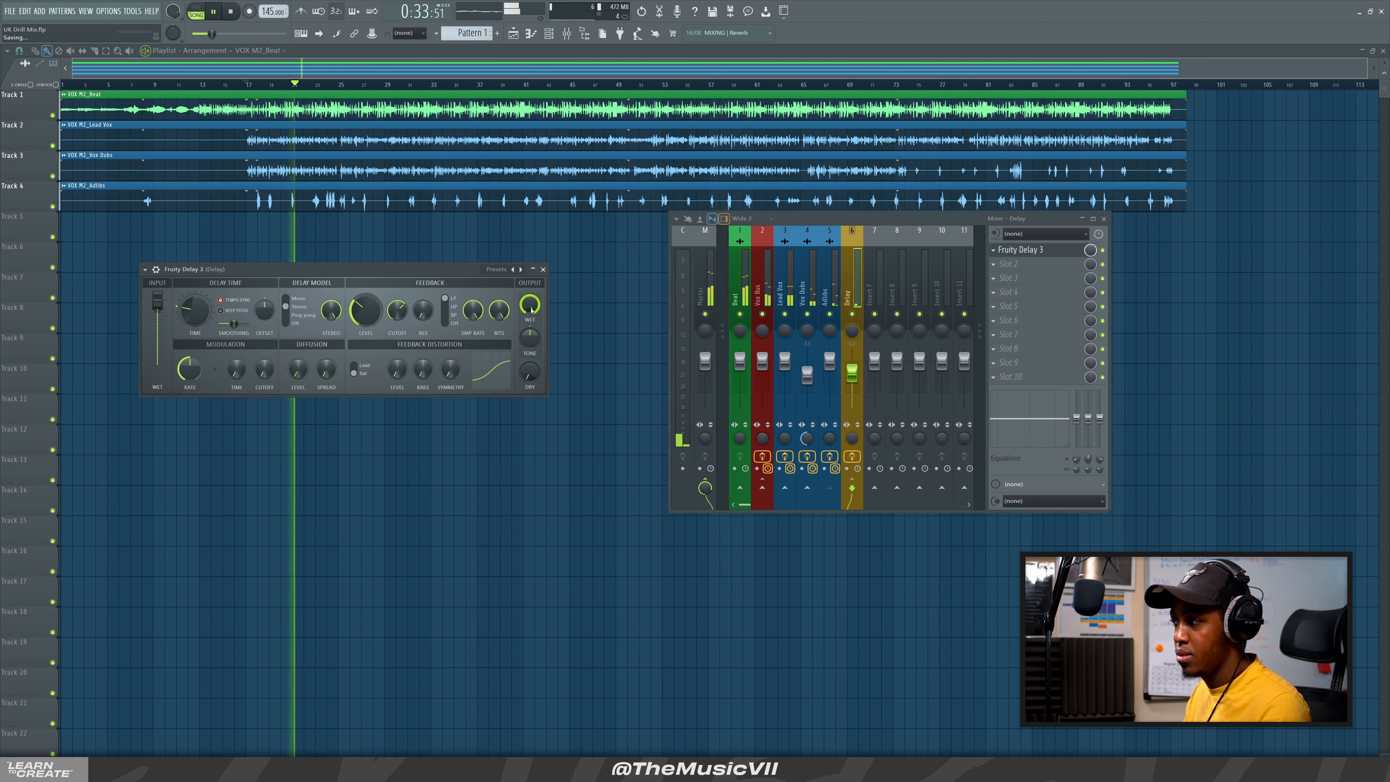
key("ctrl+s")
left_click_drag(365, 310, 365, 290)
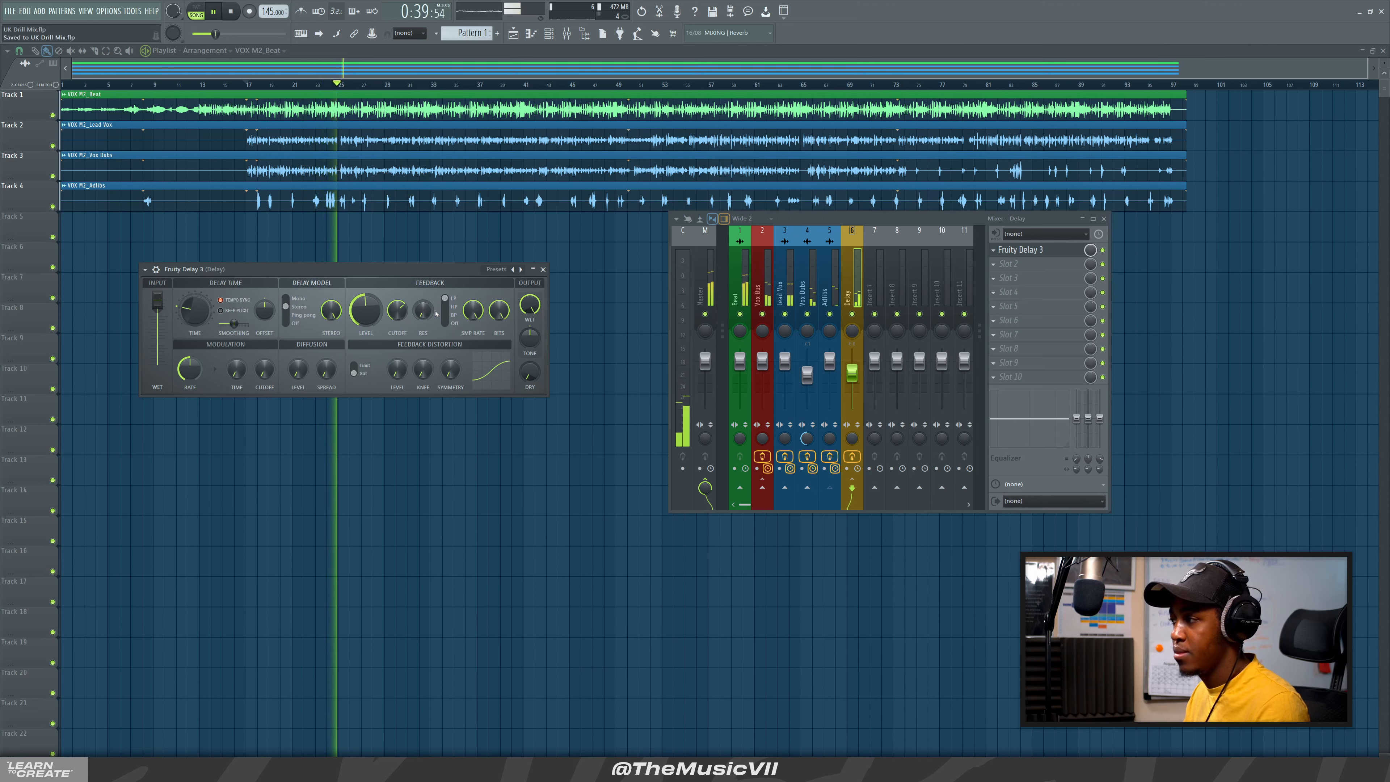
left_click(542, 268)
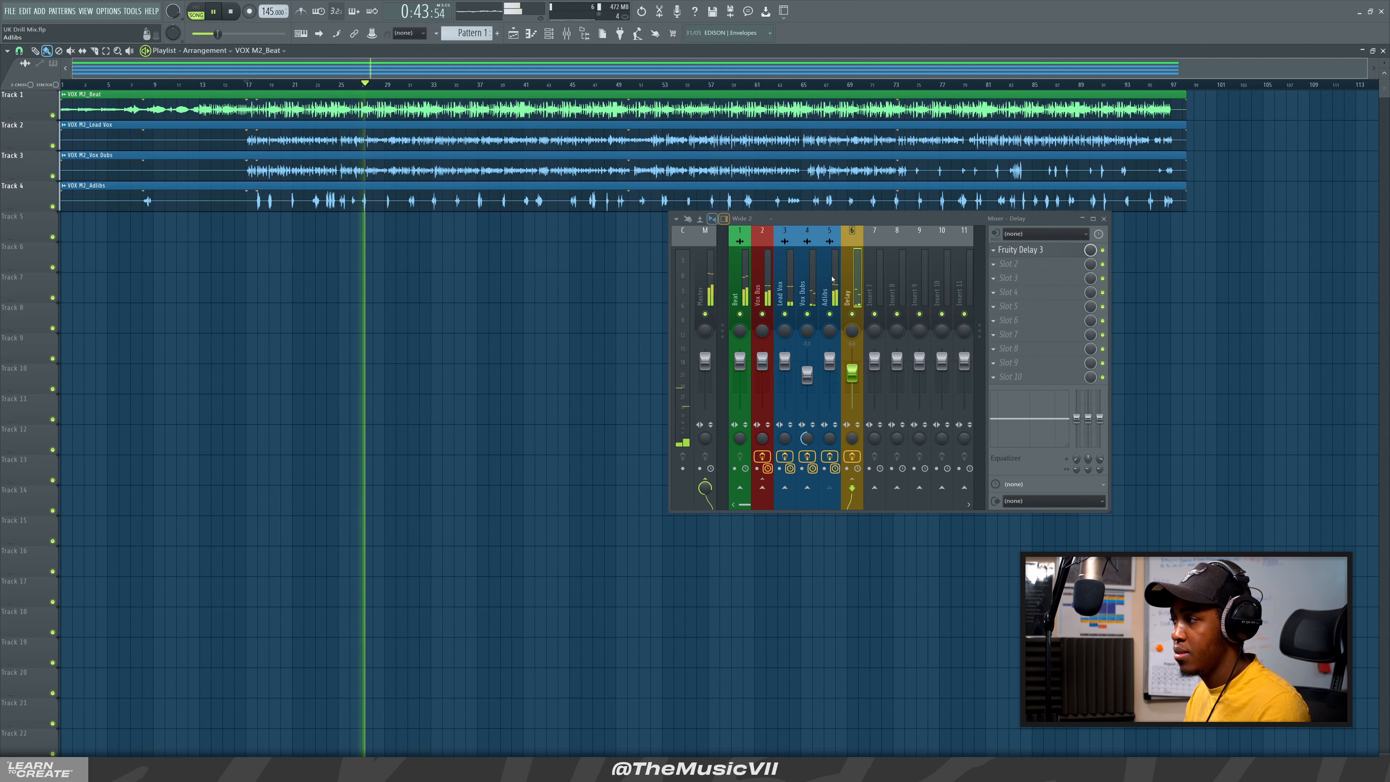
Raise the Fruity Compressor's gain on the Adlibs track to 3.6 dB while playing the mix, and close the plugin
left_click(828, 298)
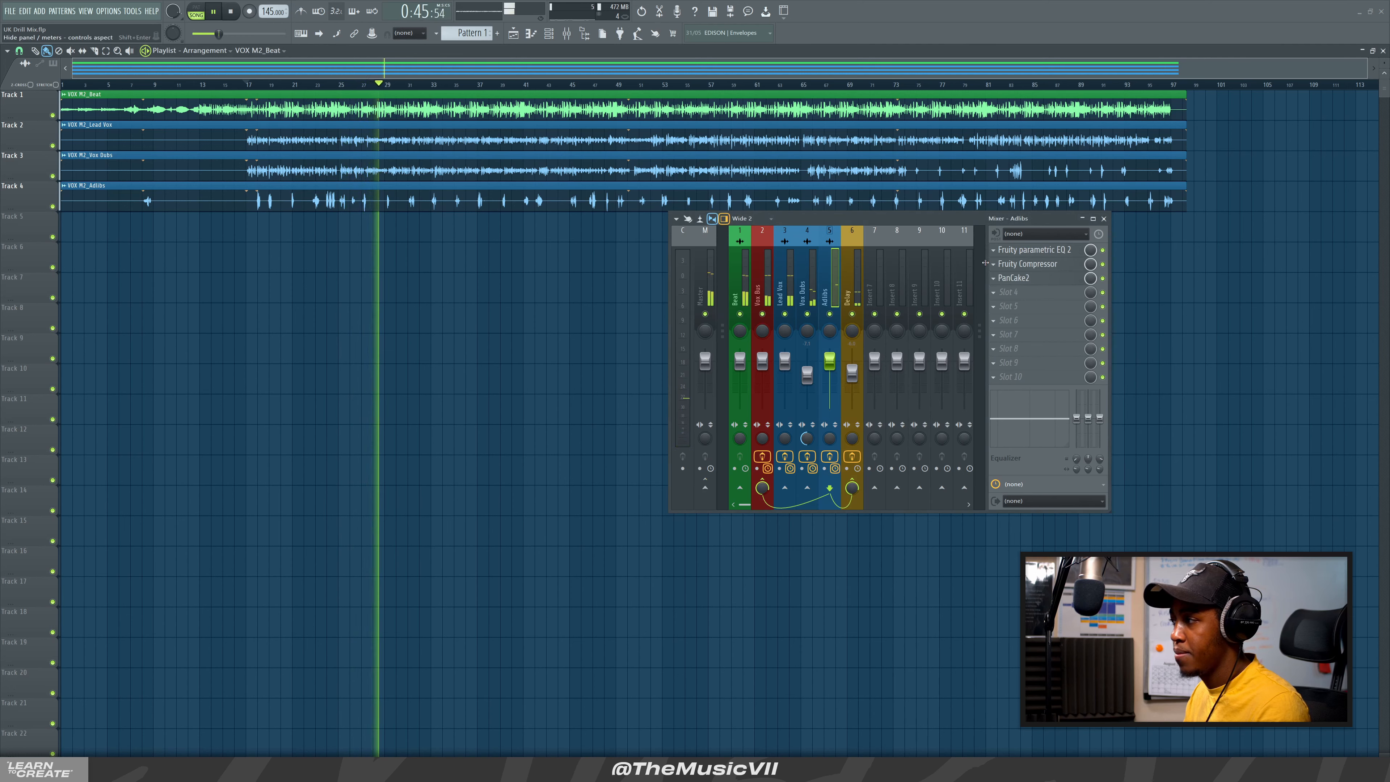
key("space")
left_click(1022, 268)
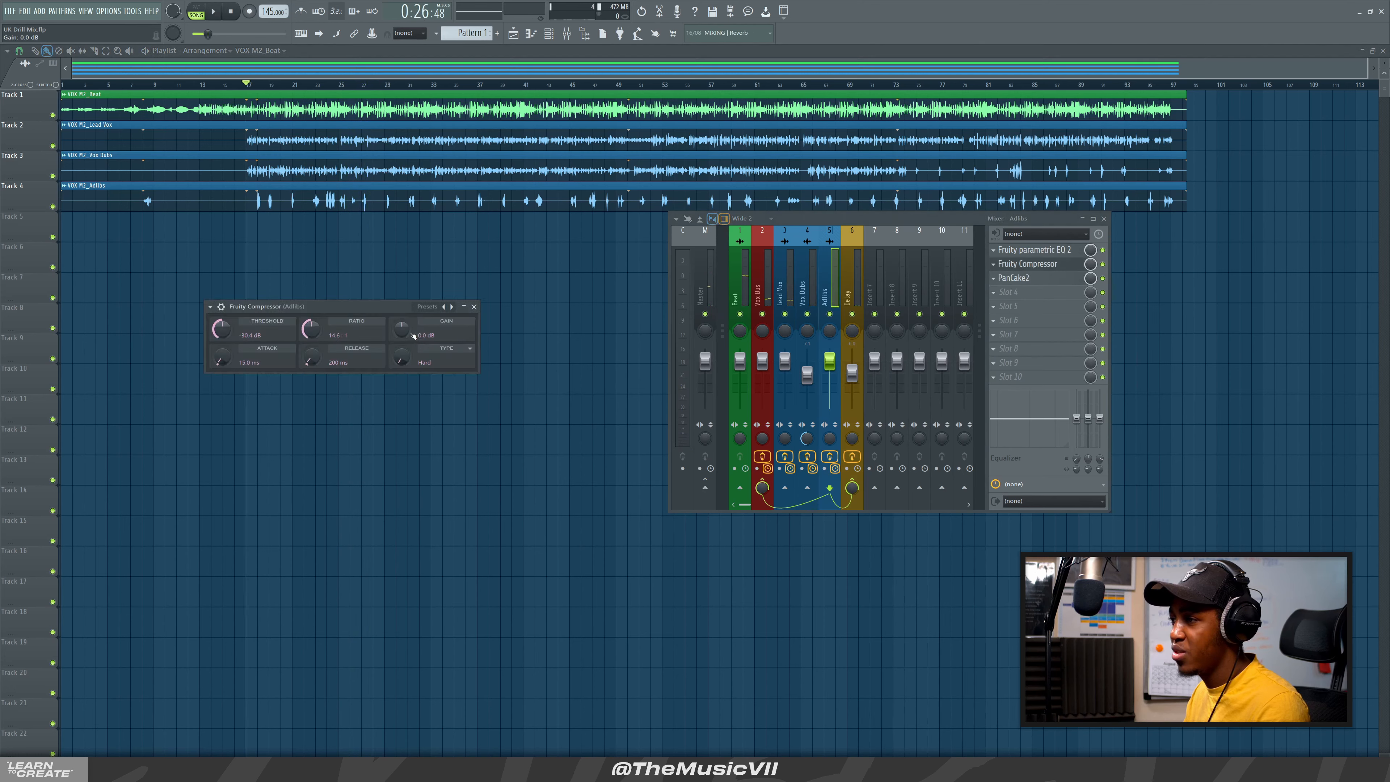
key("space")
left_click_drag(407, 332, 406, 342)
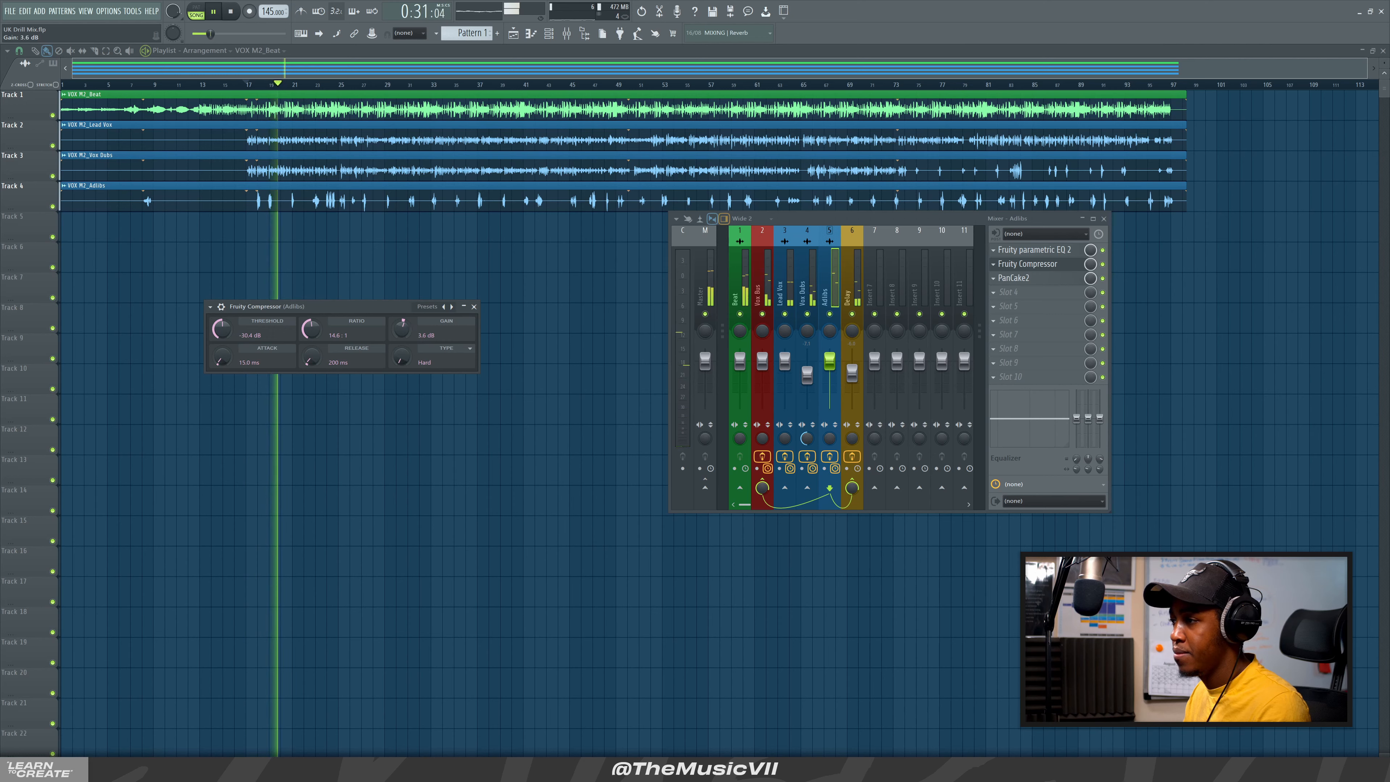
left_click(473, 306)
Lower the volumes of the Adlibs and Delay mixer tracks together during playback
left_click(851, 284)
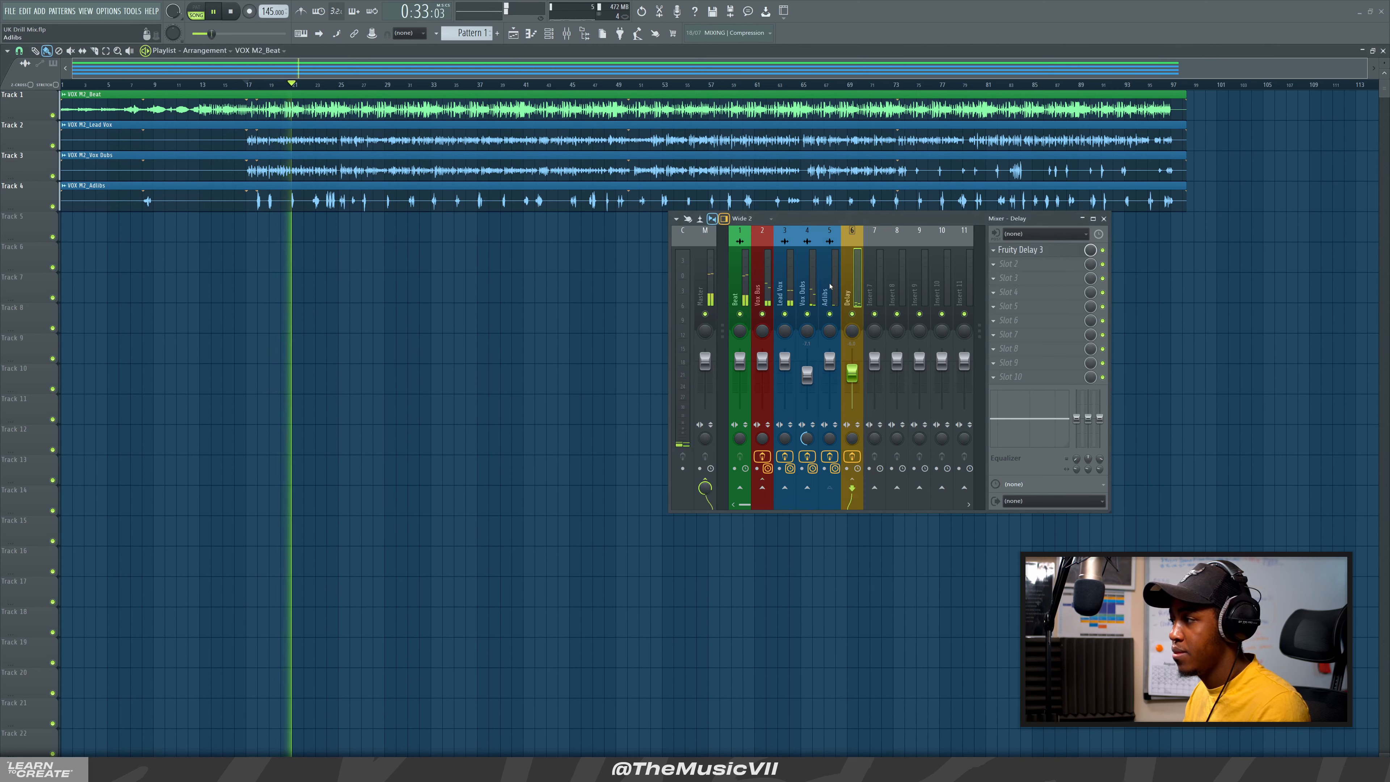
left_click(830, 285, "ctrl+shift")
left_click_drag(829, 361, 830, 371)
left_click(874, 290)
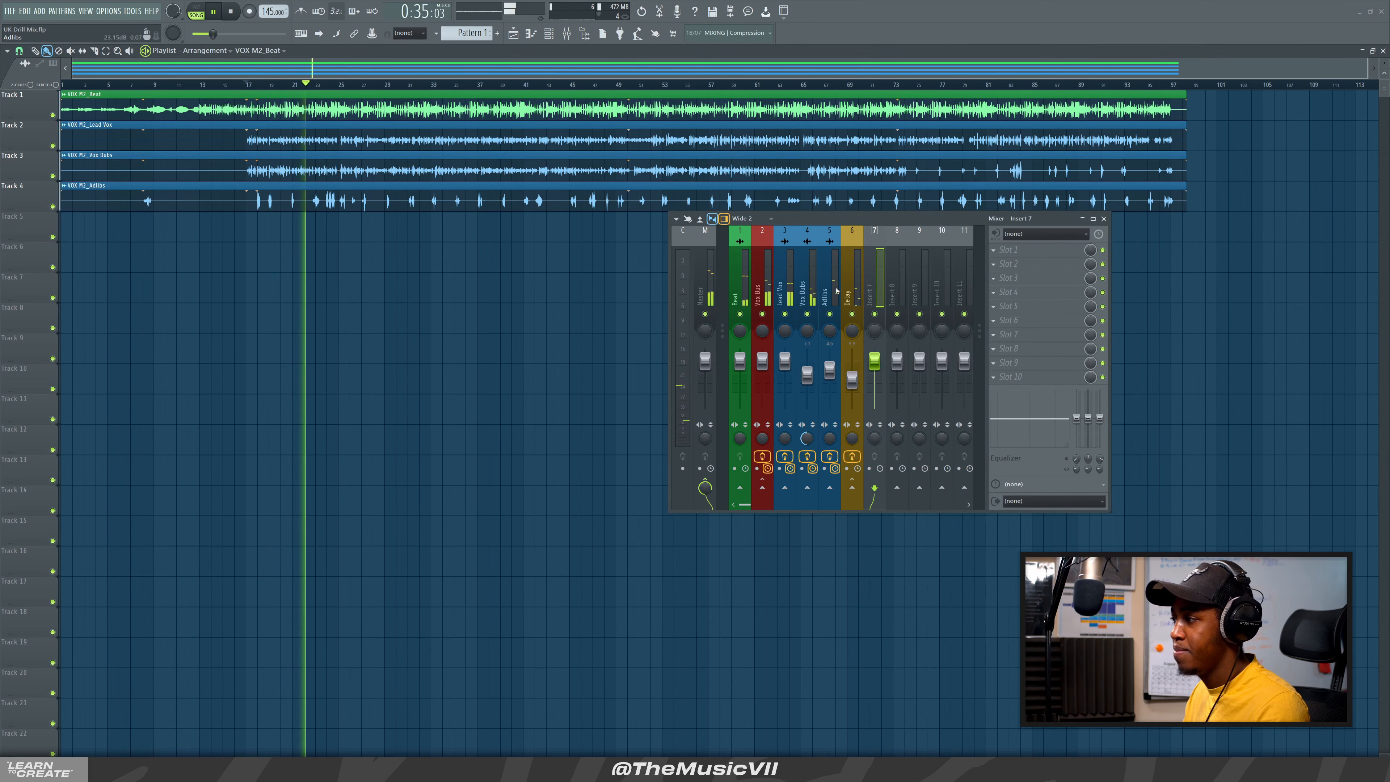
Bring the Adlibs and Delay volumes back up slightly while listening to the mix, and stop playback
left_click(829, 290)
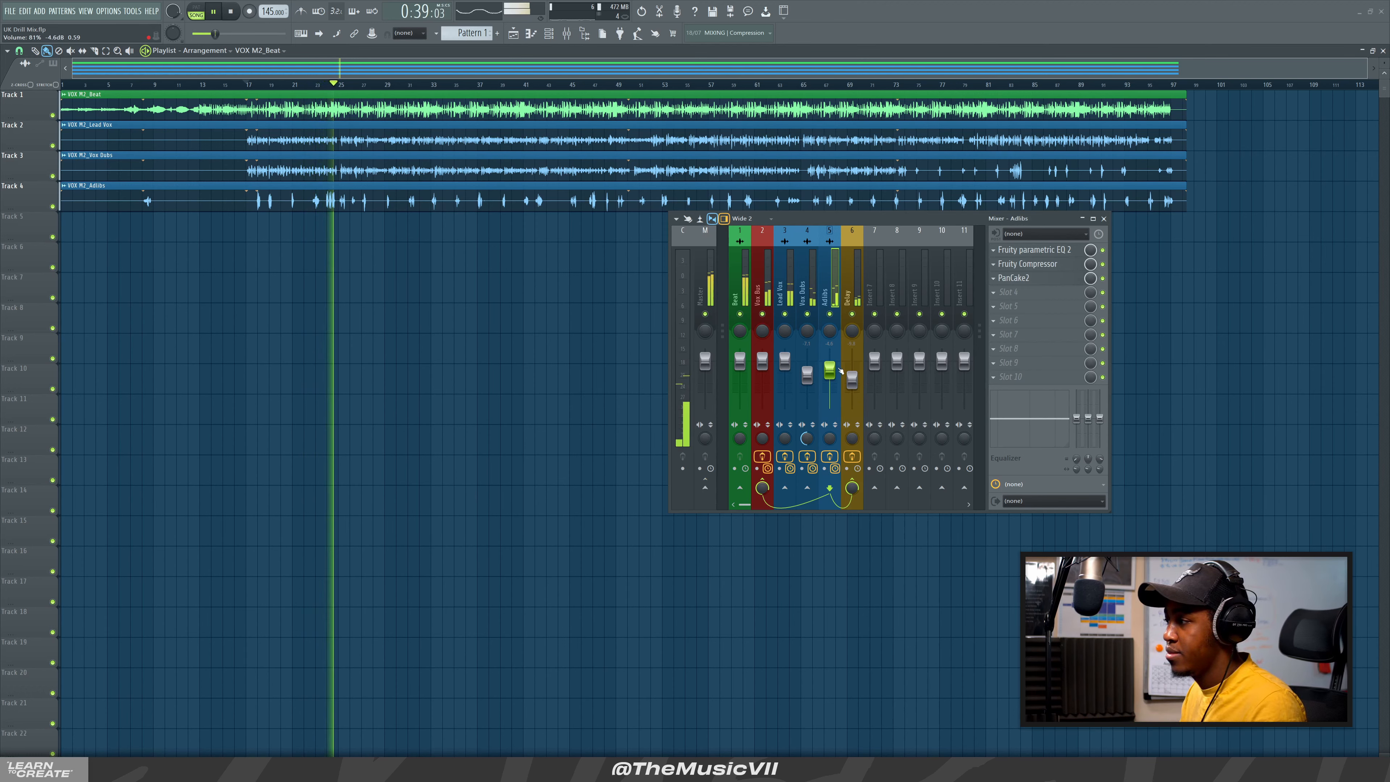
left_click_drag(831, 378, 852, 367)
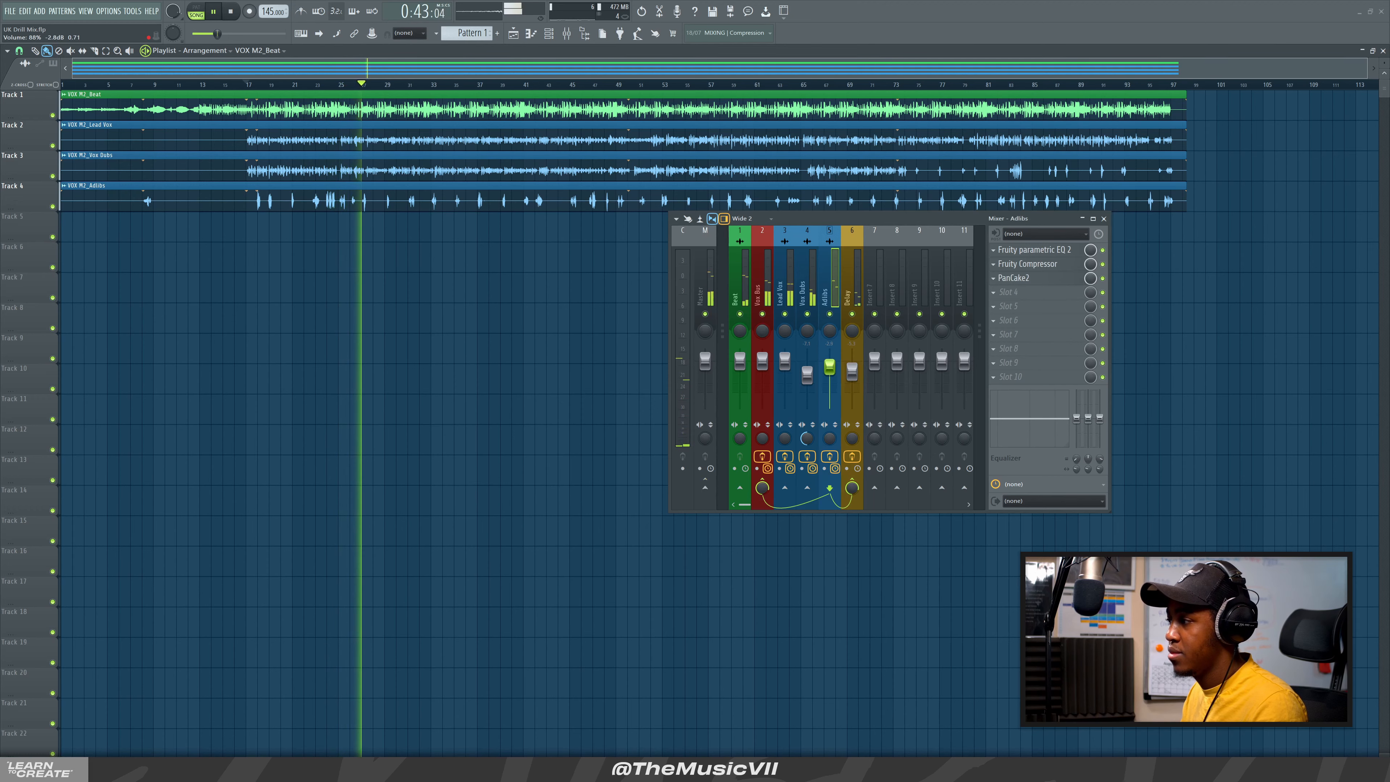
left_click(850, 291)
left_click(813, 291)
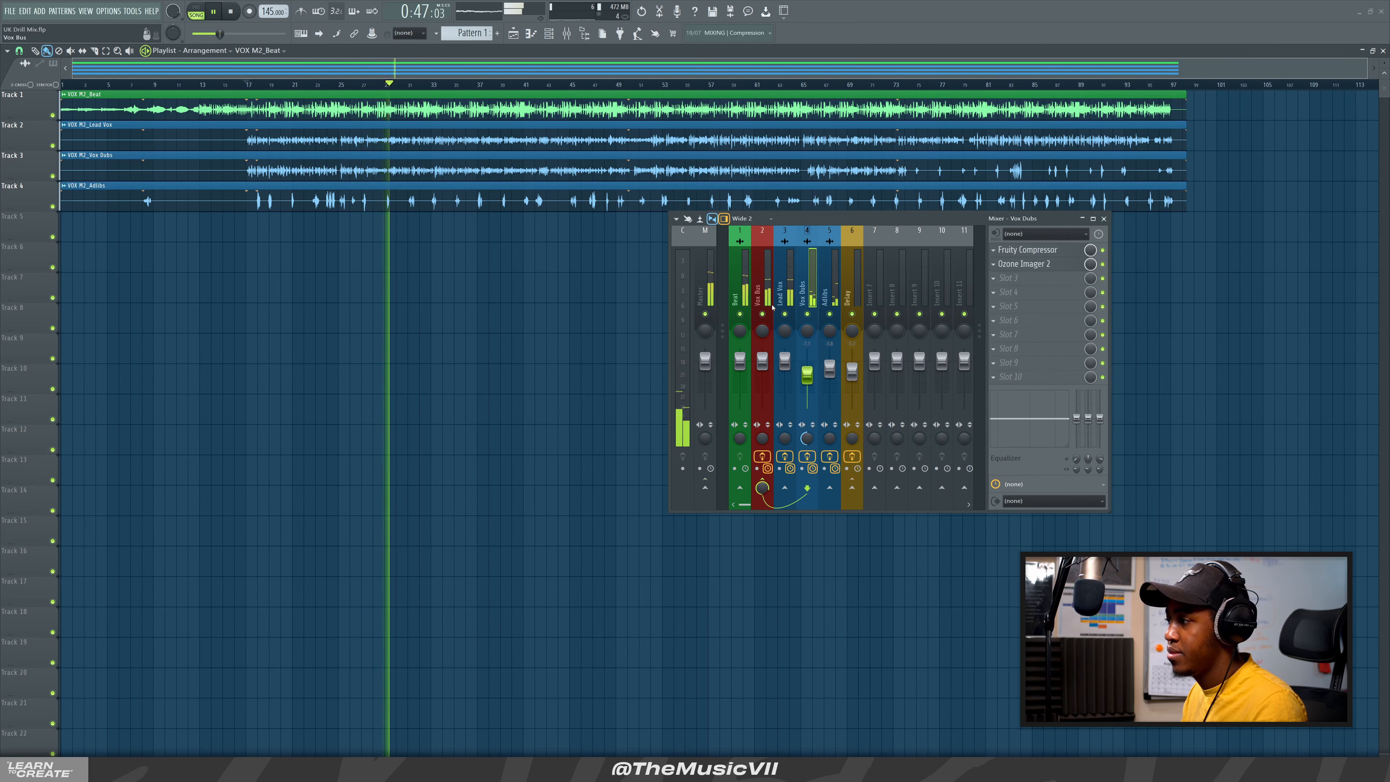
key("space")
Load Fruity Limiter into effect slot 2 of the Vox Bus and switch it to compressor mode
left_click(762, 288)
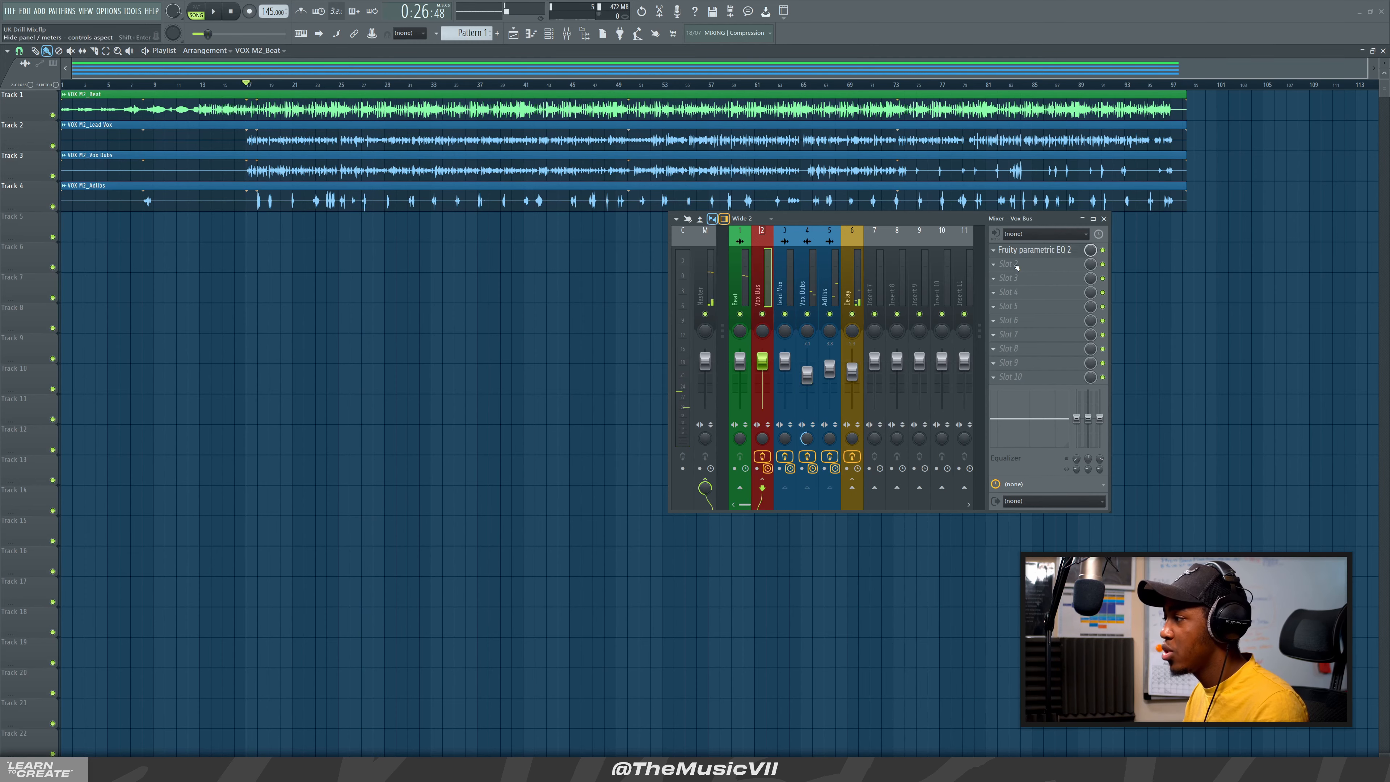
left_click(1039, 262)
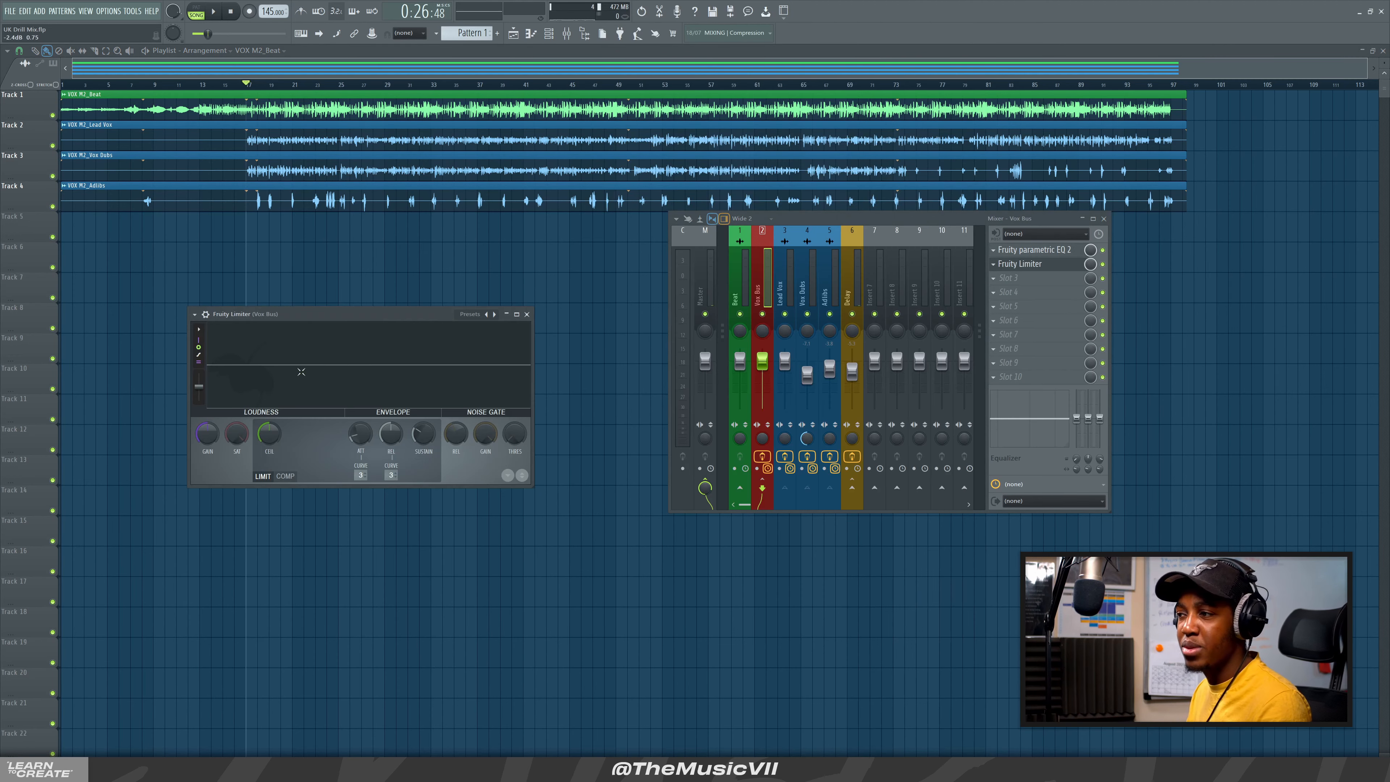
left_click(293, 432)
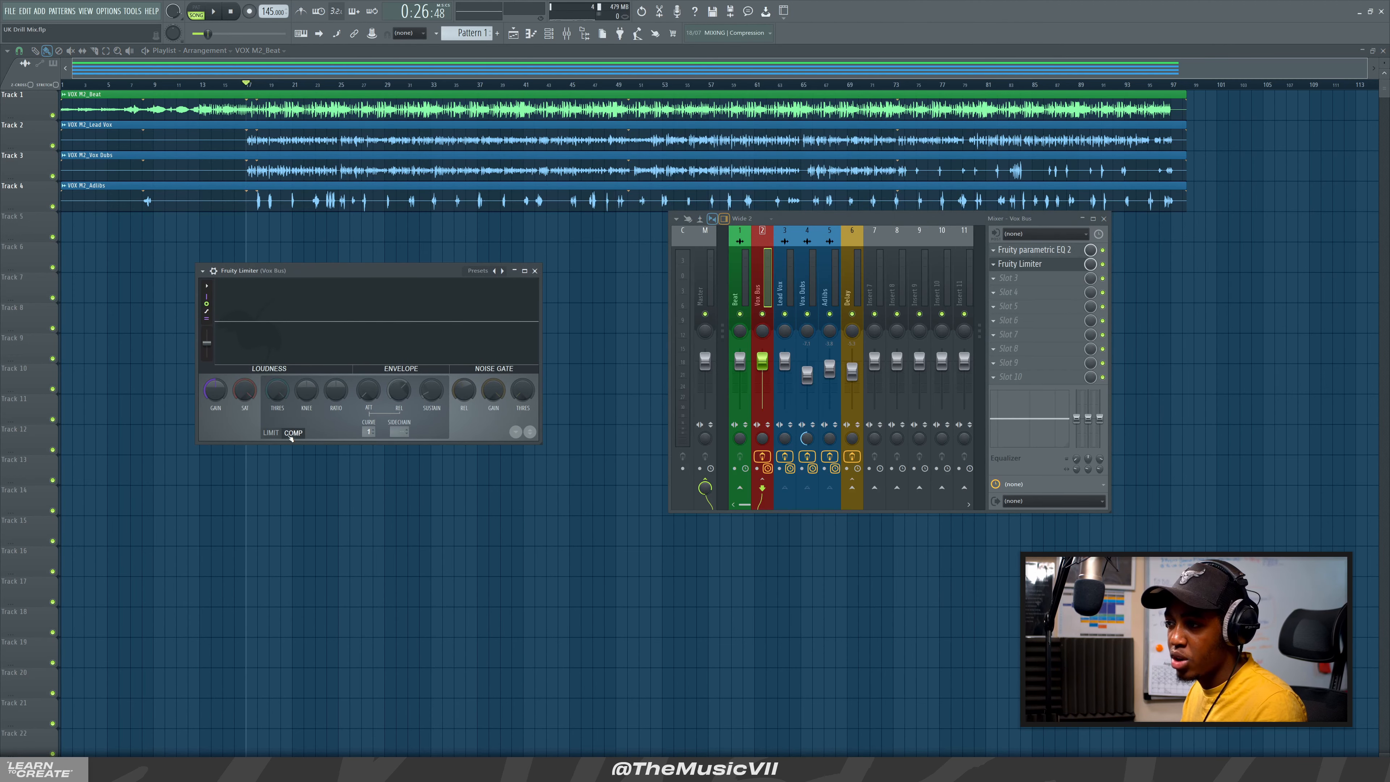
Set the Vox Bus Fruity Limiter's compression threshold to about -27.7 dB and ratio to 2.4:1 while auditioning the mix
left_click_drag(278, 395, 278, 422)
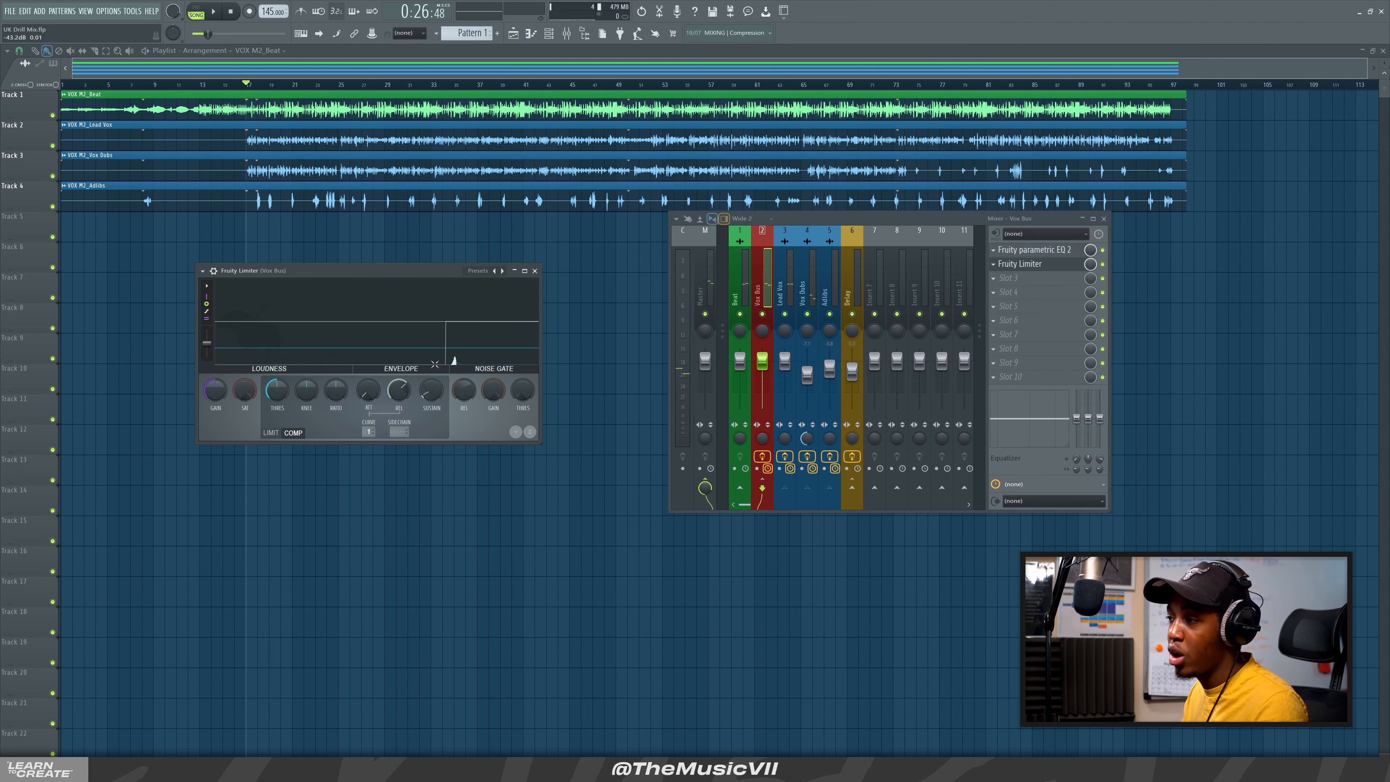
key("space")
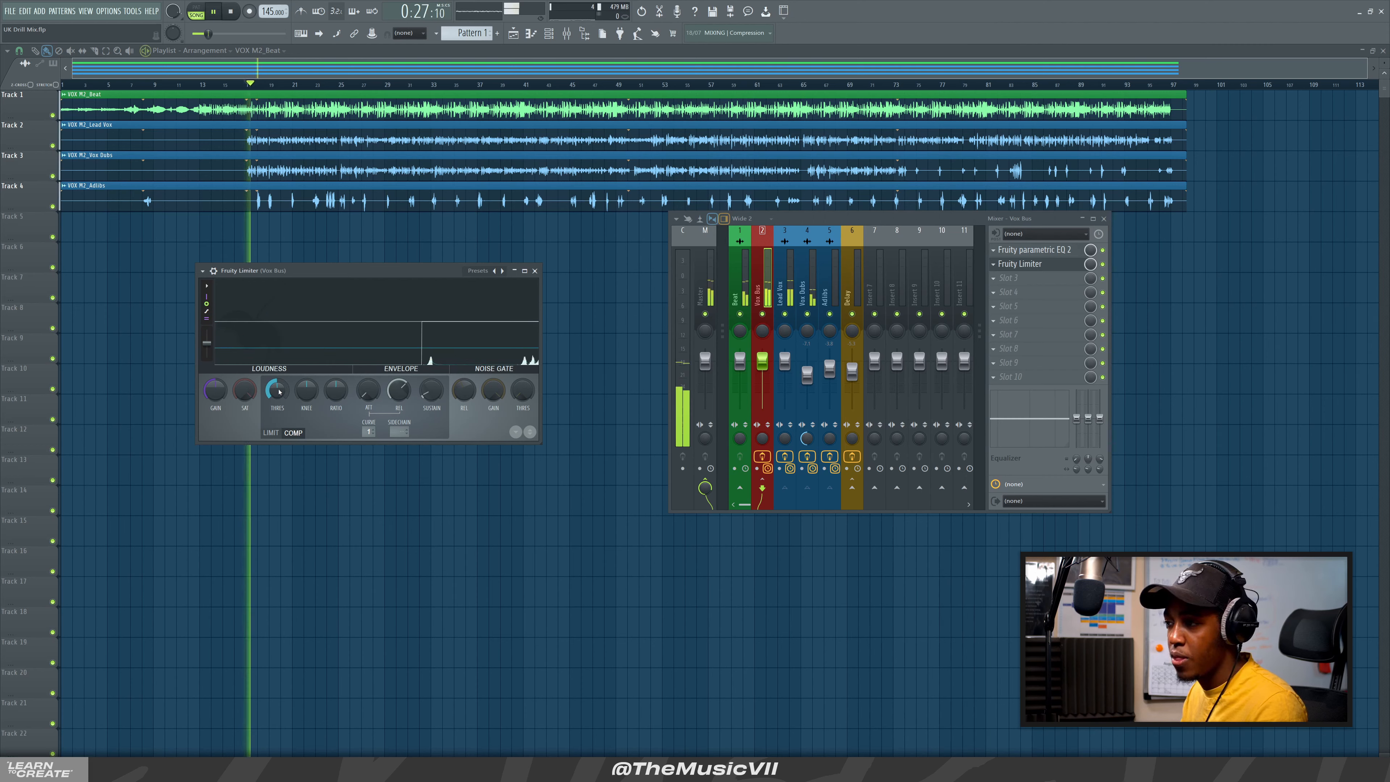
left_click_drag(279, 392, 279, 427)
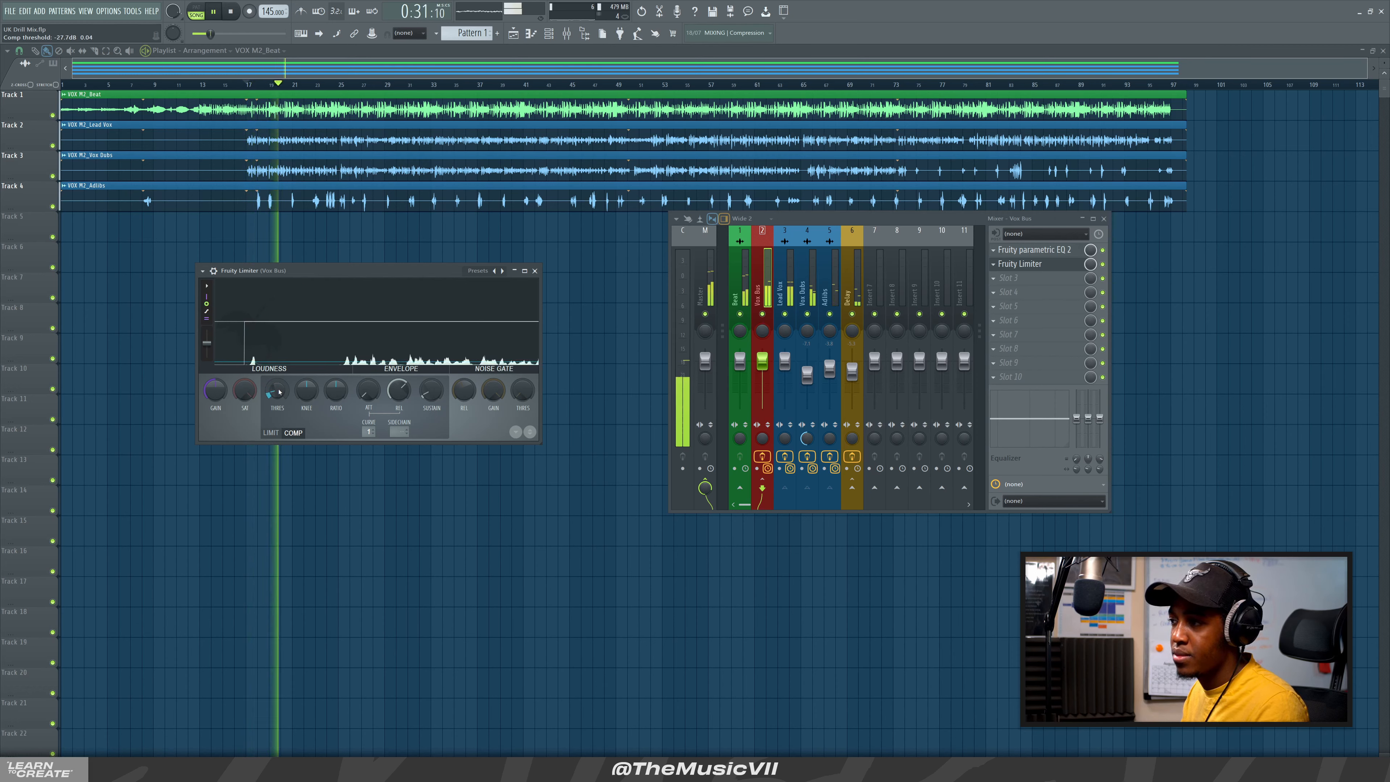
key("space")
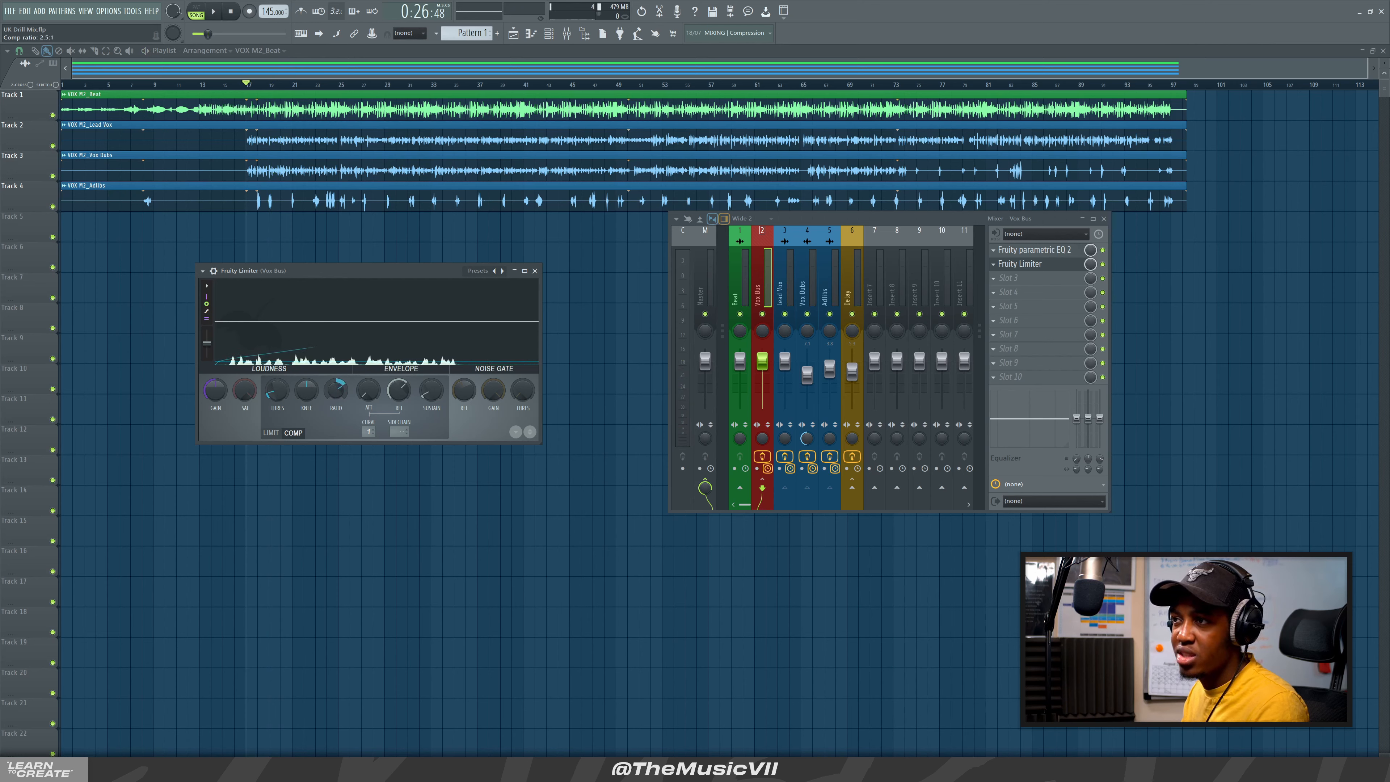
key("space")
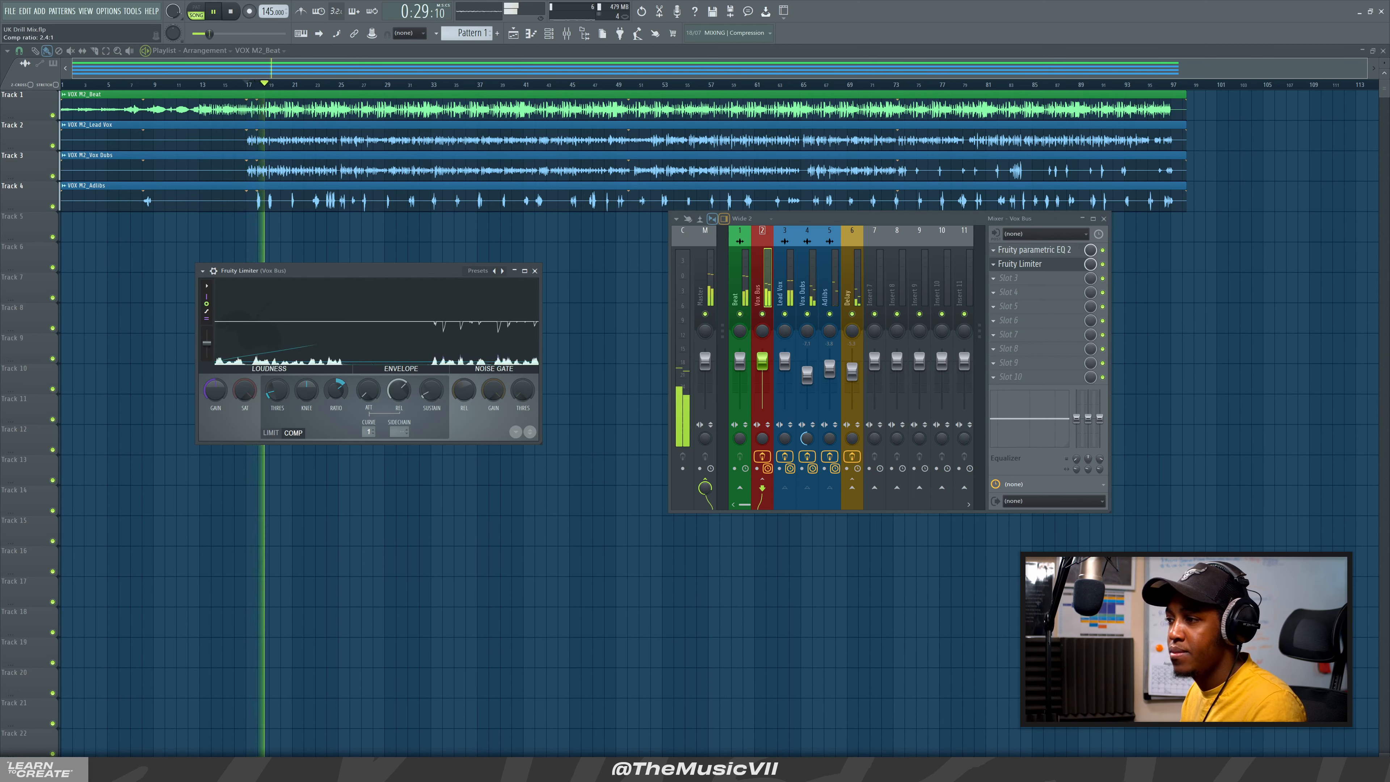
left_click(270, 432)
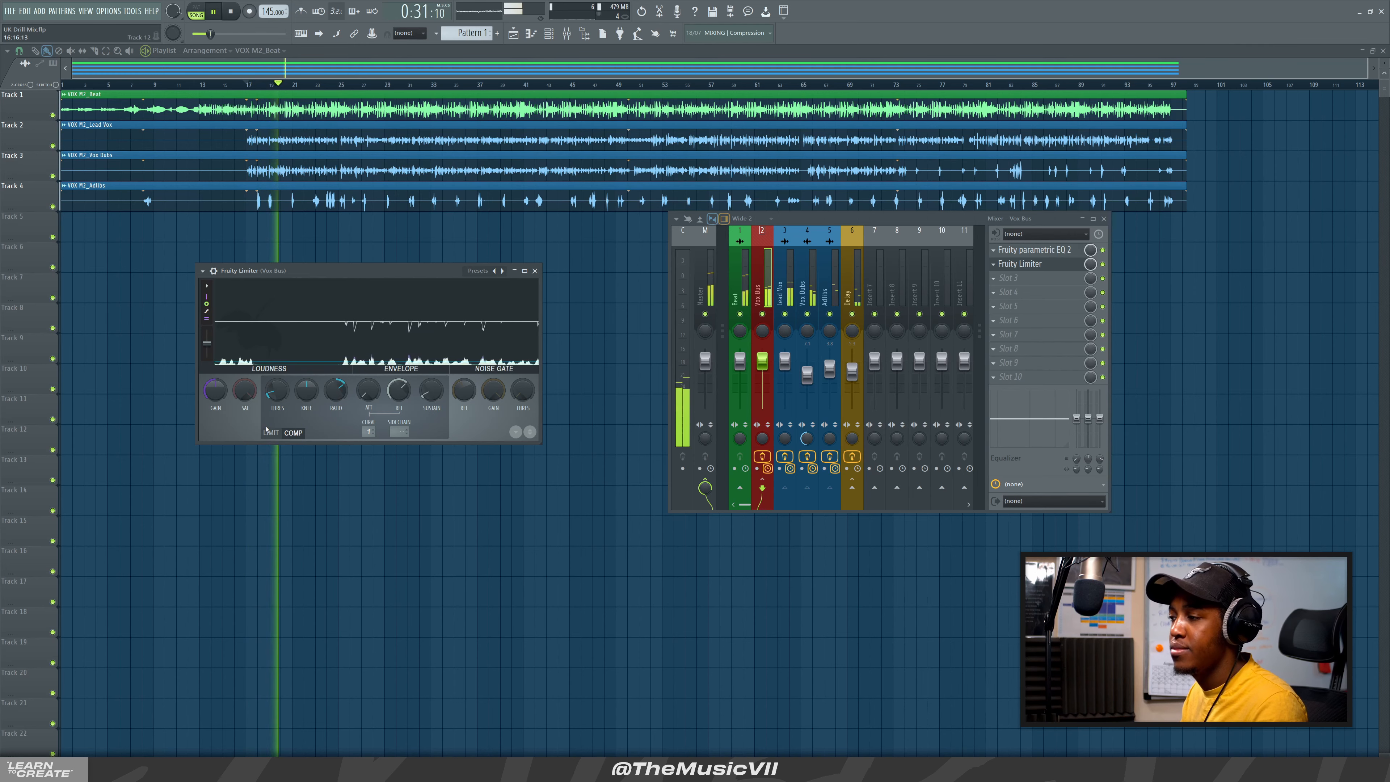
left_click(292, 432)
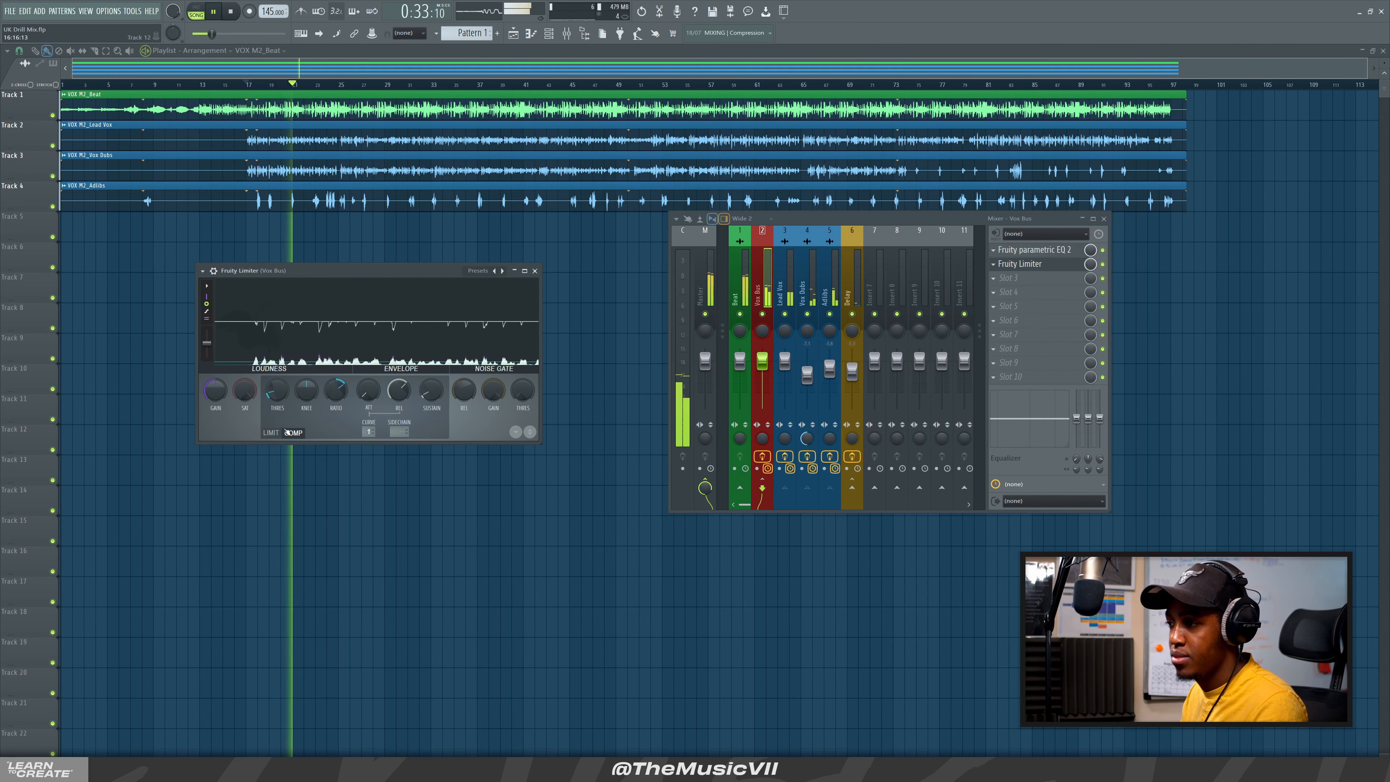
key("space")
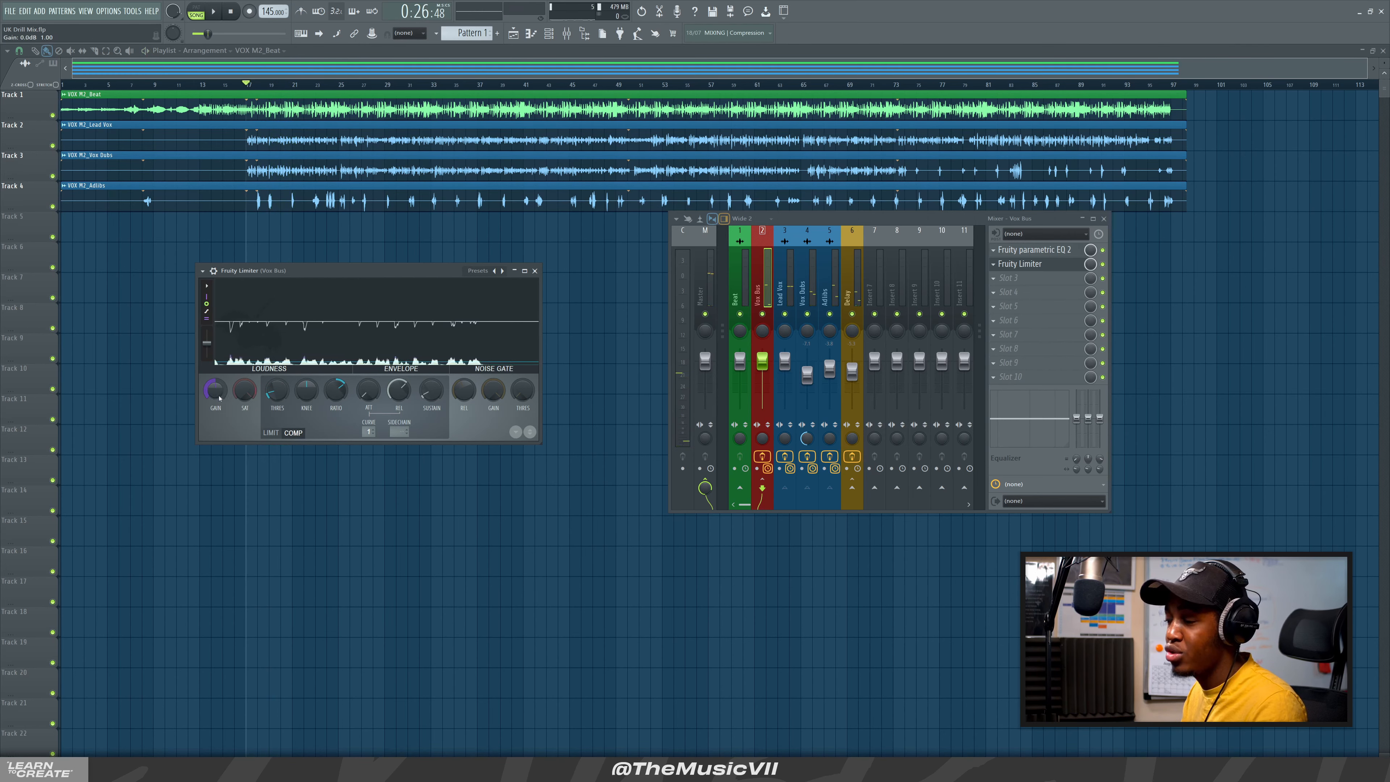
Raise the Vox Bus Fruity Limiter's gain to 8.7 dB during playback, also lowering the Delay track's volume slightly
key("space")
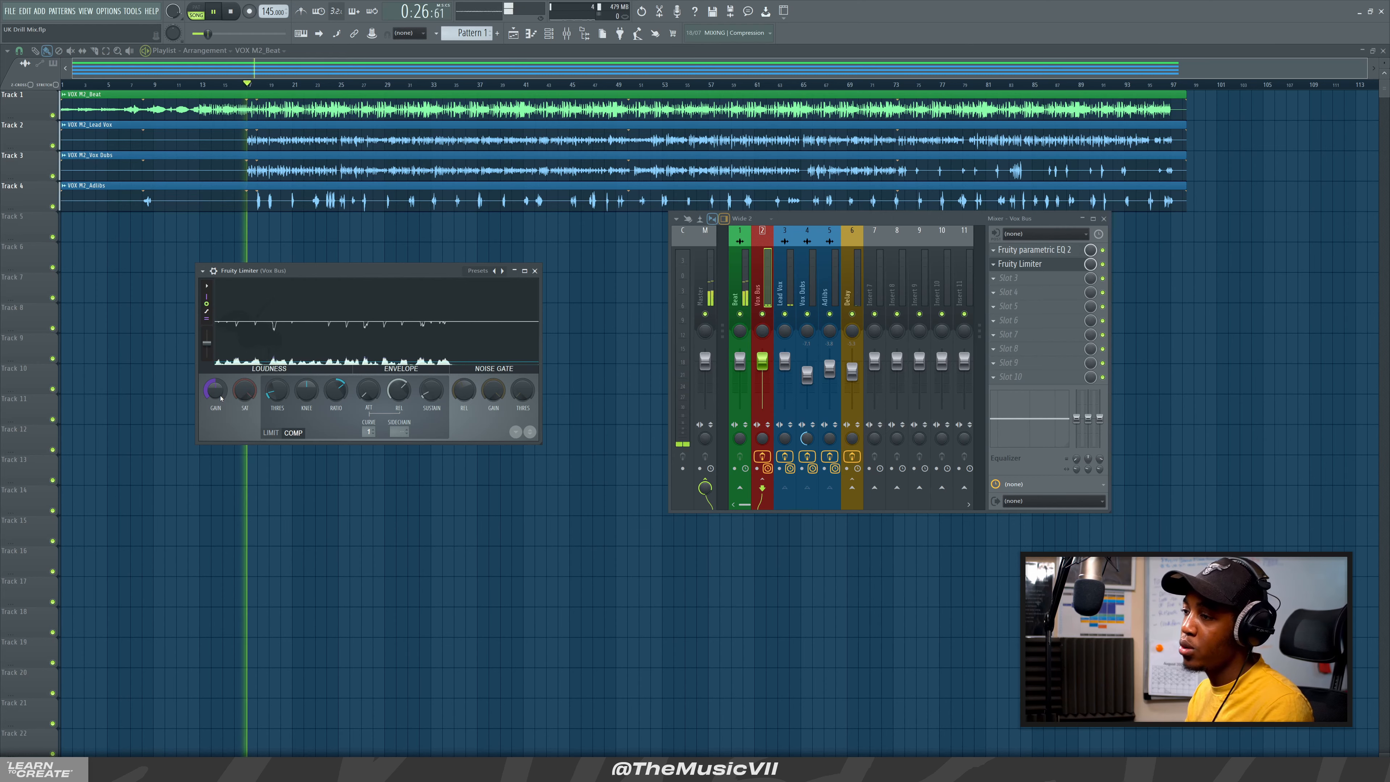
left_click_drag(214, 389, 214, 358)
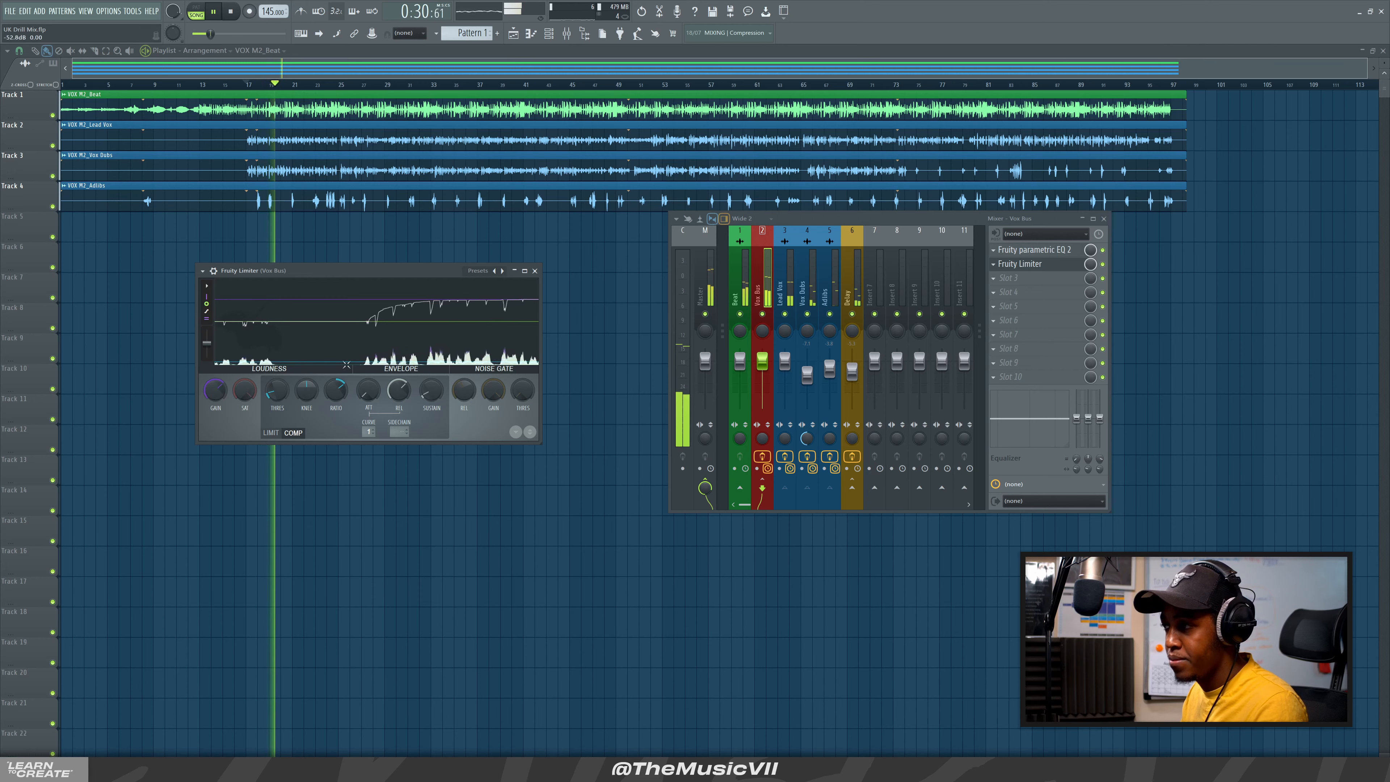
left_click_drag(851, 371, 851, 379)
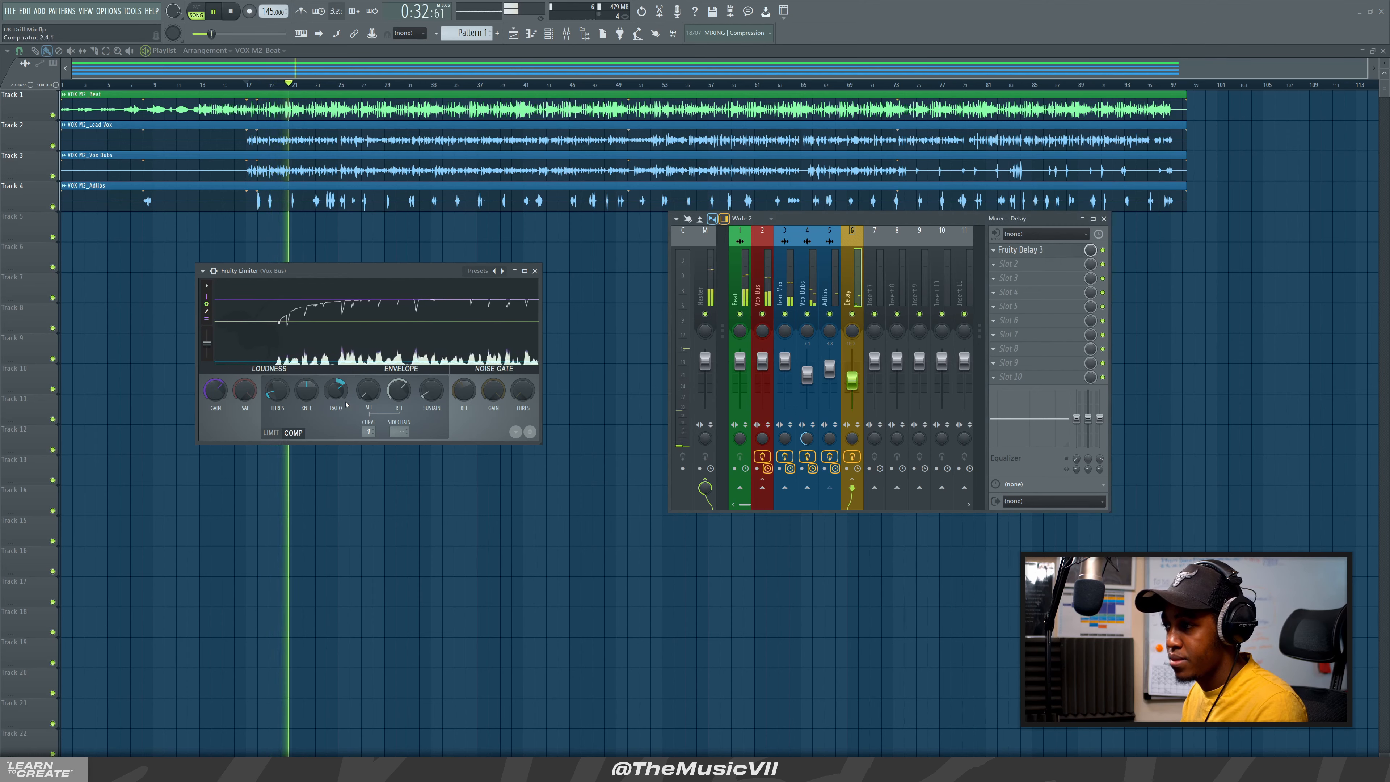
left_click(202, 373)
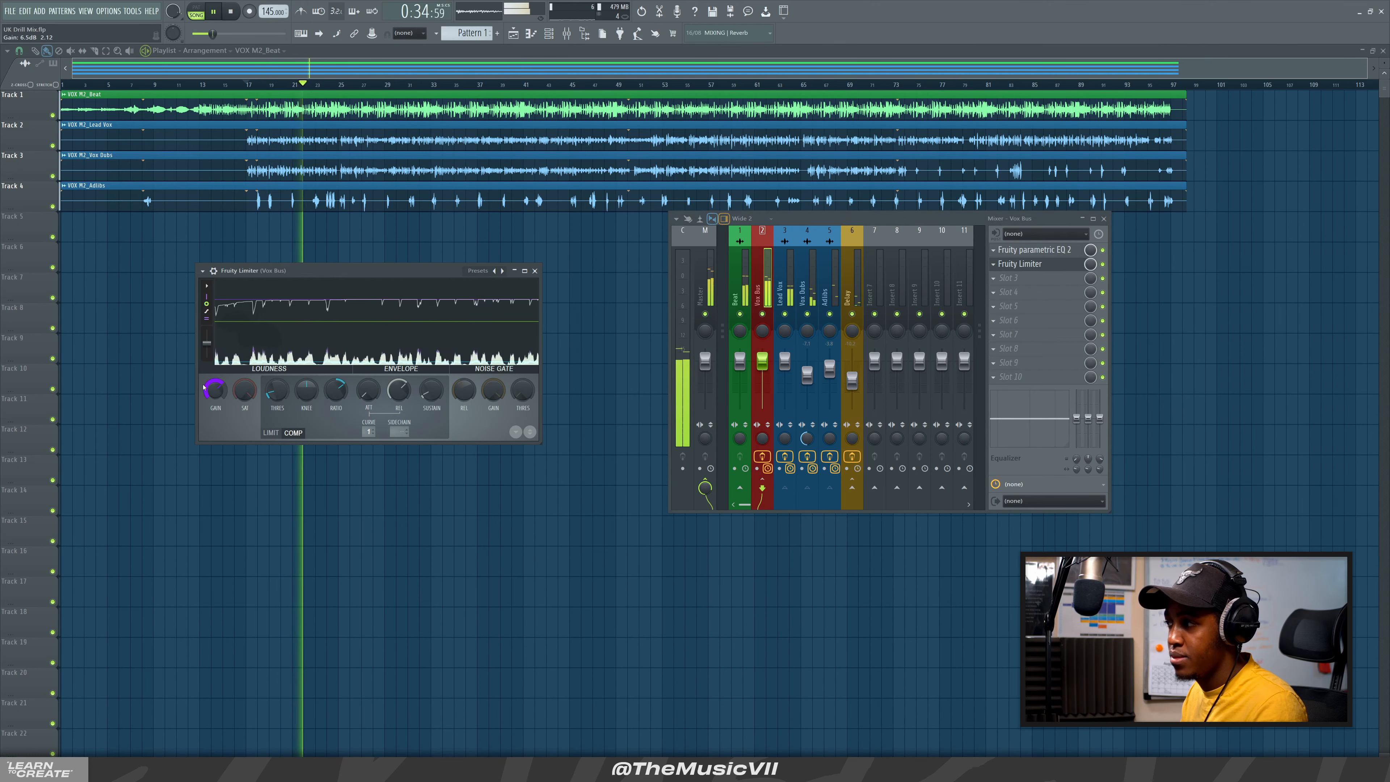
left_click_drag(215, 390, 215, 378)
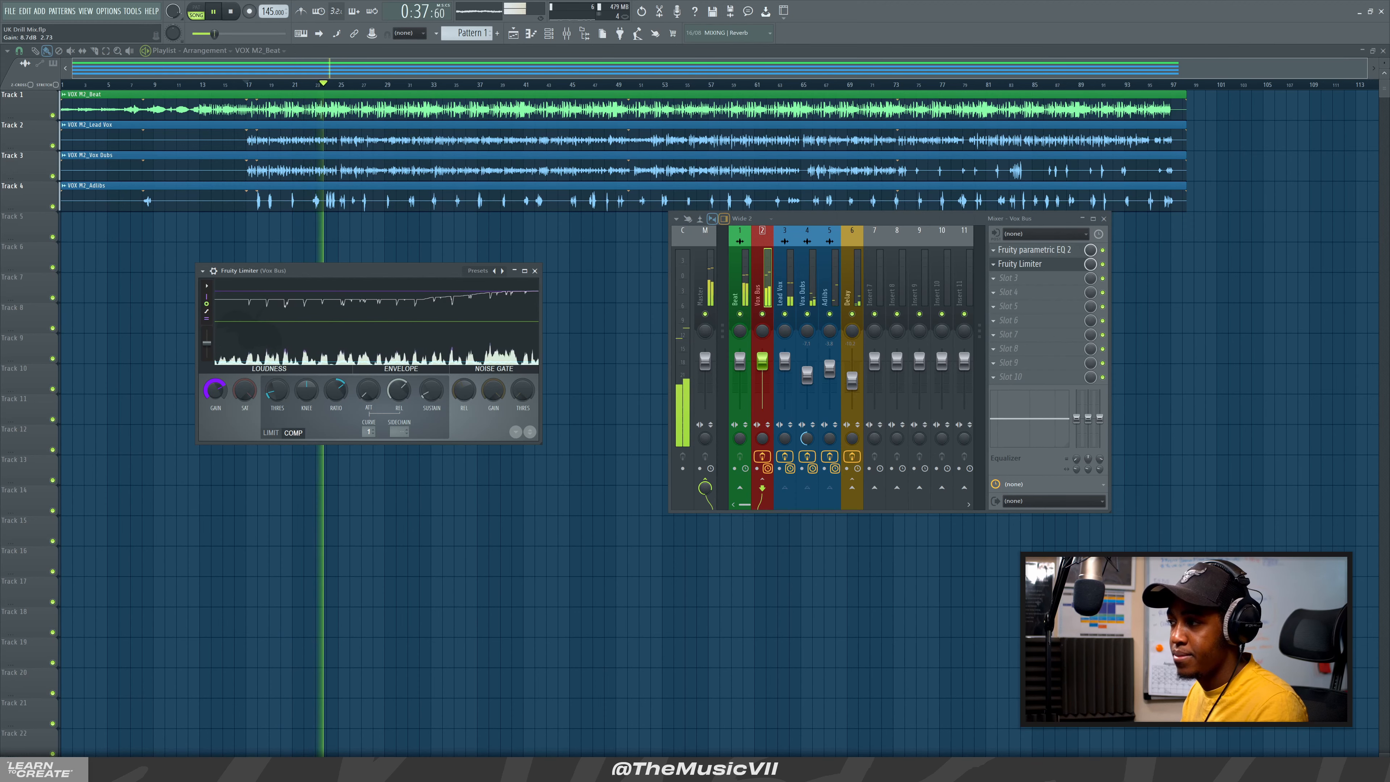
left_click(534, 270)
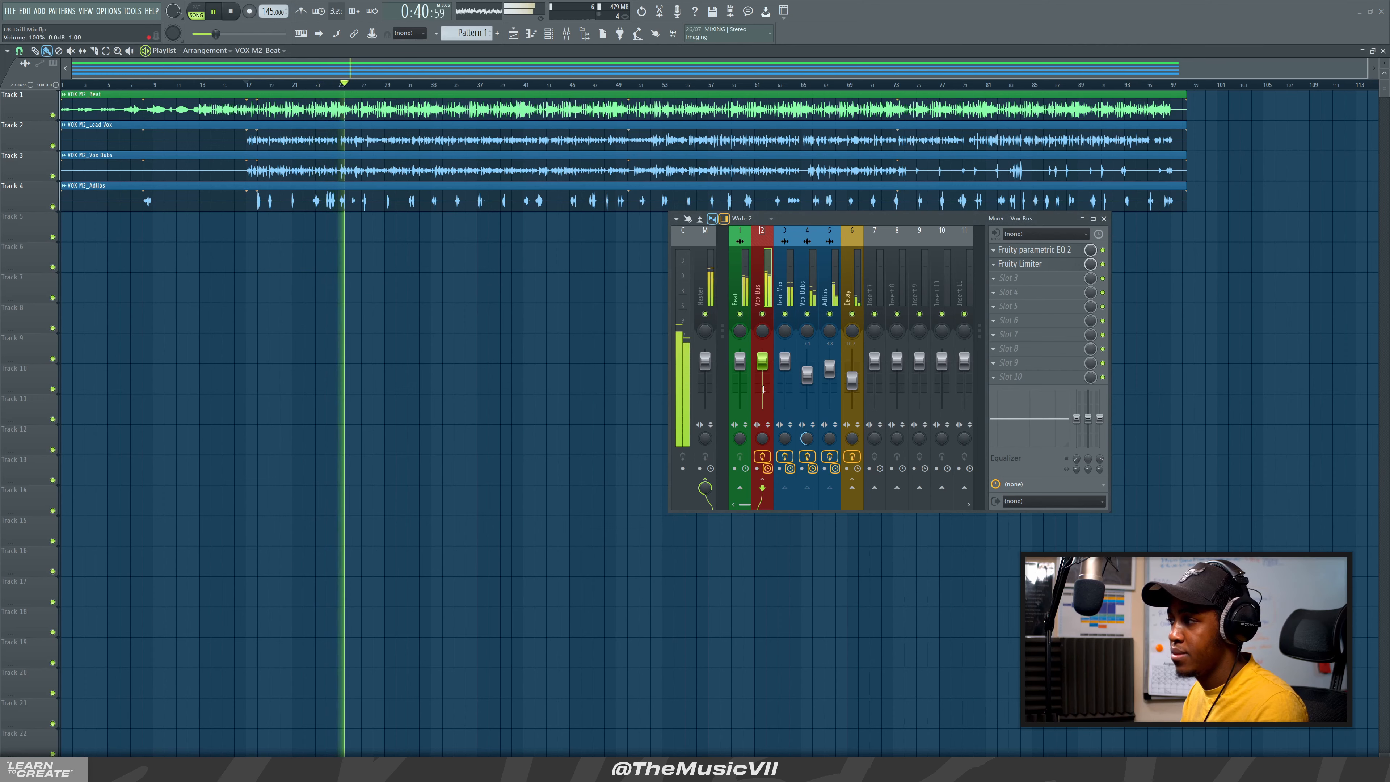
Lower the Vox Bus volume slightly during playback and check its Fruity Limiter's compression
left_click_drag(762, 361, 762, 364)
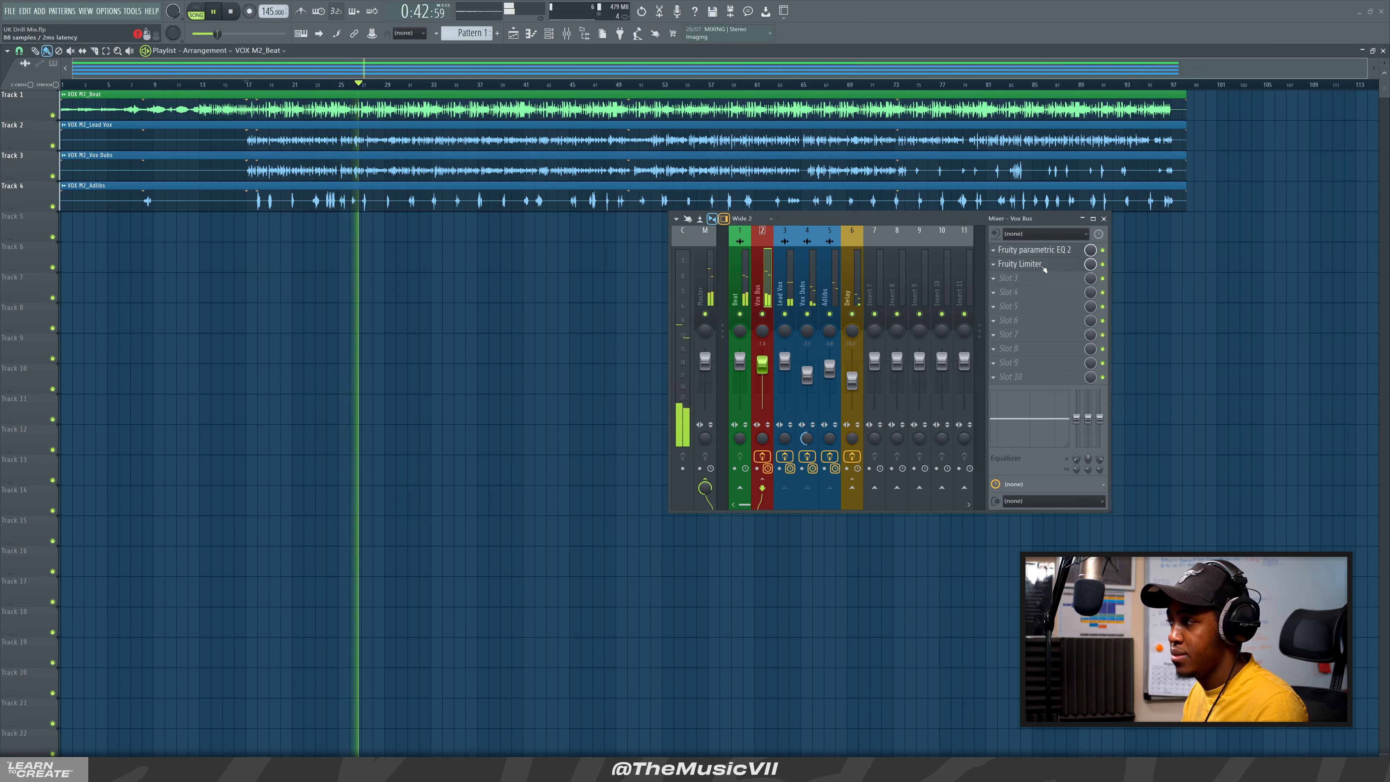
left_click(1020, 264)
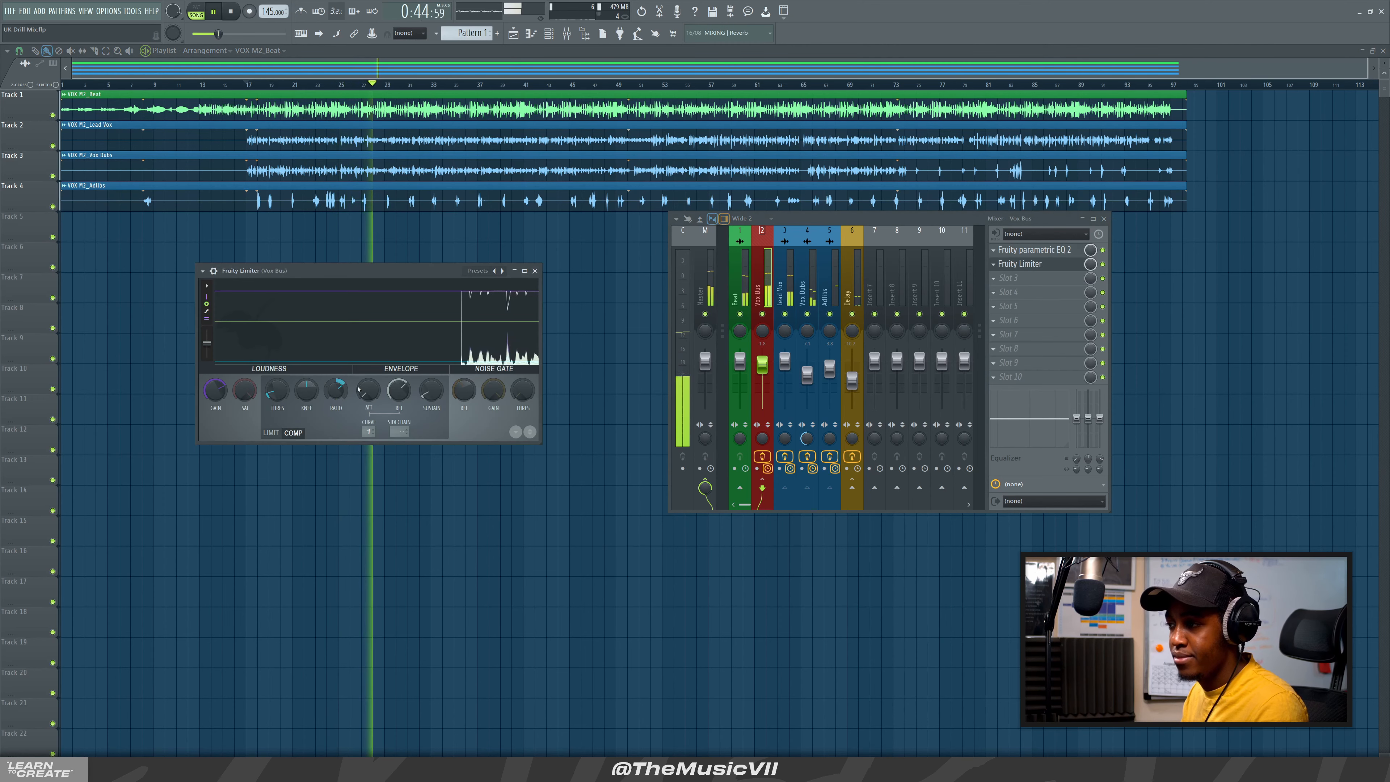
left_click(1019, 264)
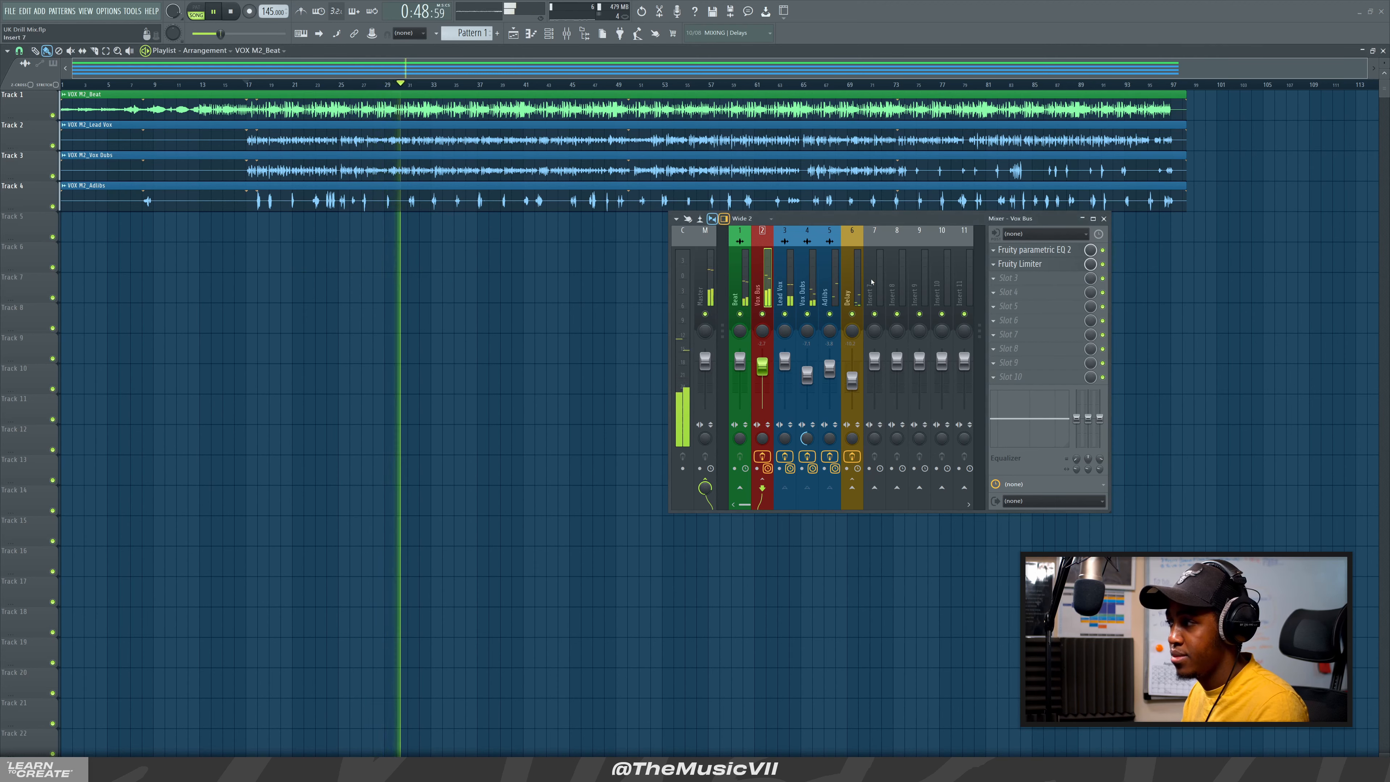
Raise the Vox Dubs track's volume slightly against the playing mix and stop playback
left_click(807, 296)
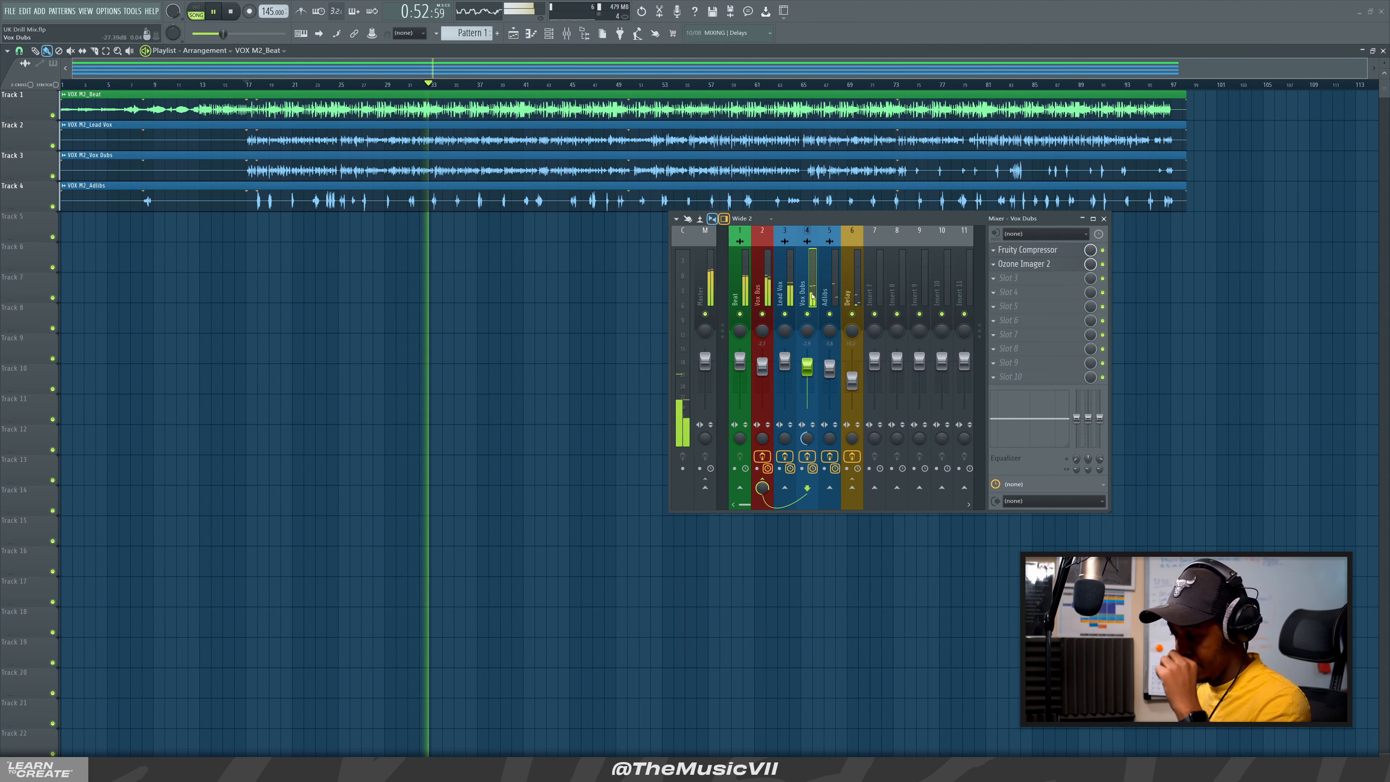
key("space")
left_click(872, 284)
left_click(785, 284)
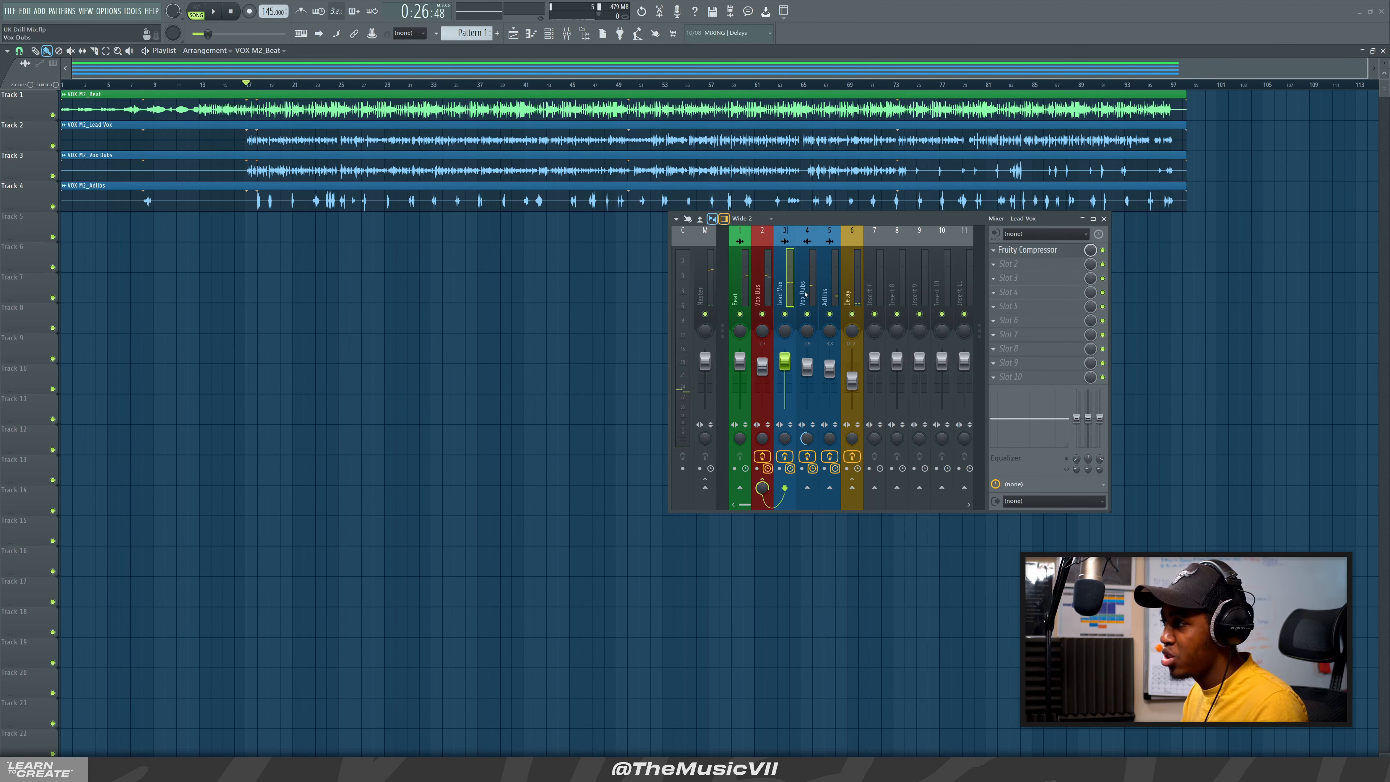
Load Fruity Reeverb 2 into effect slot 3 of the Vox Dubs track and move its window clear of the playlist clips
left_click(804, 279)
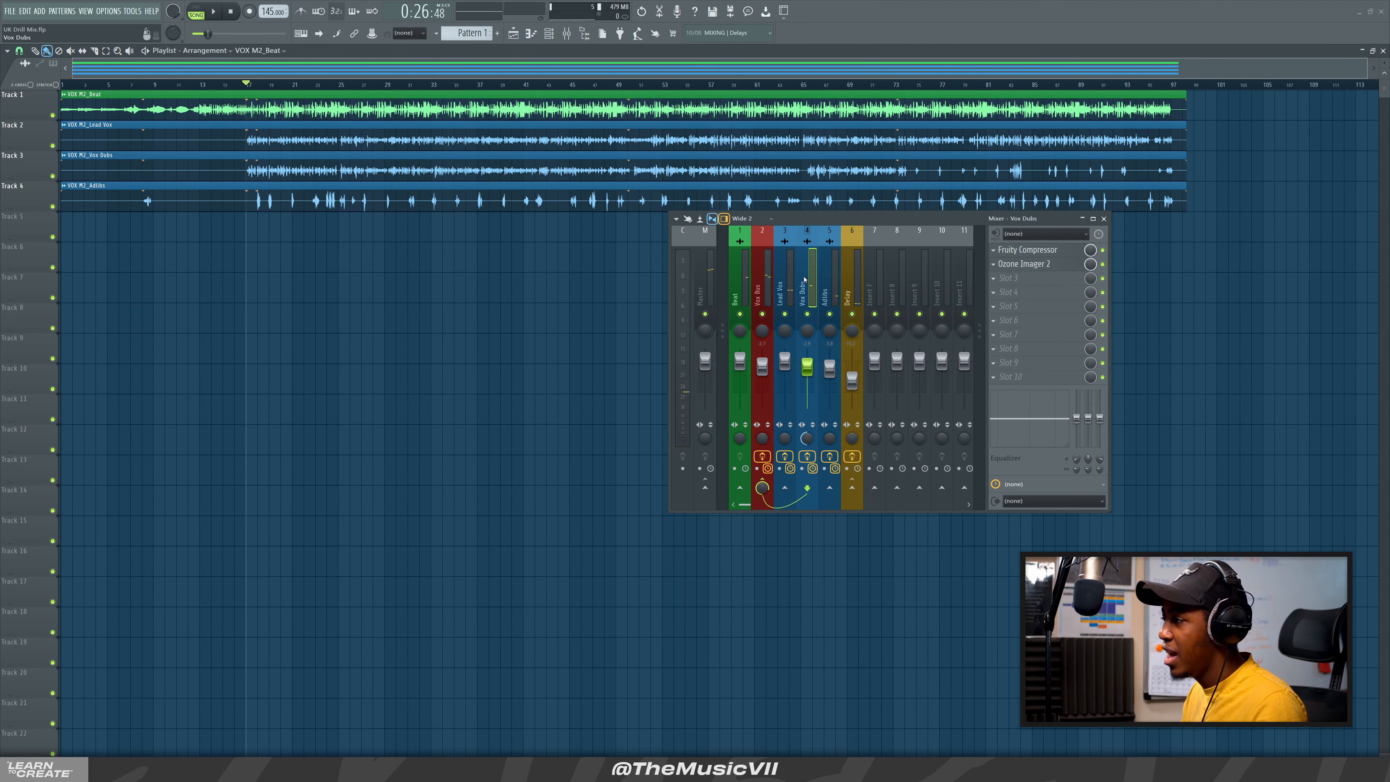
left_click(1028, 283)
left_click(841, 177)
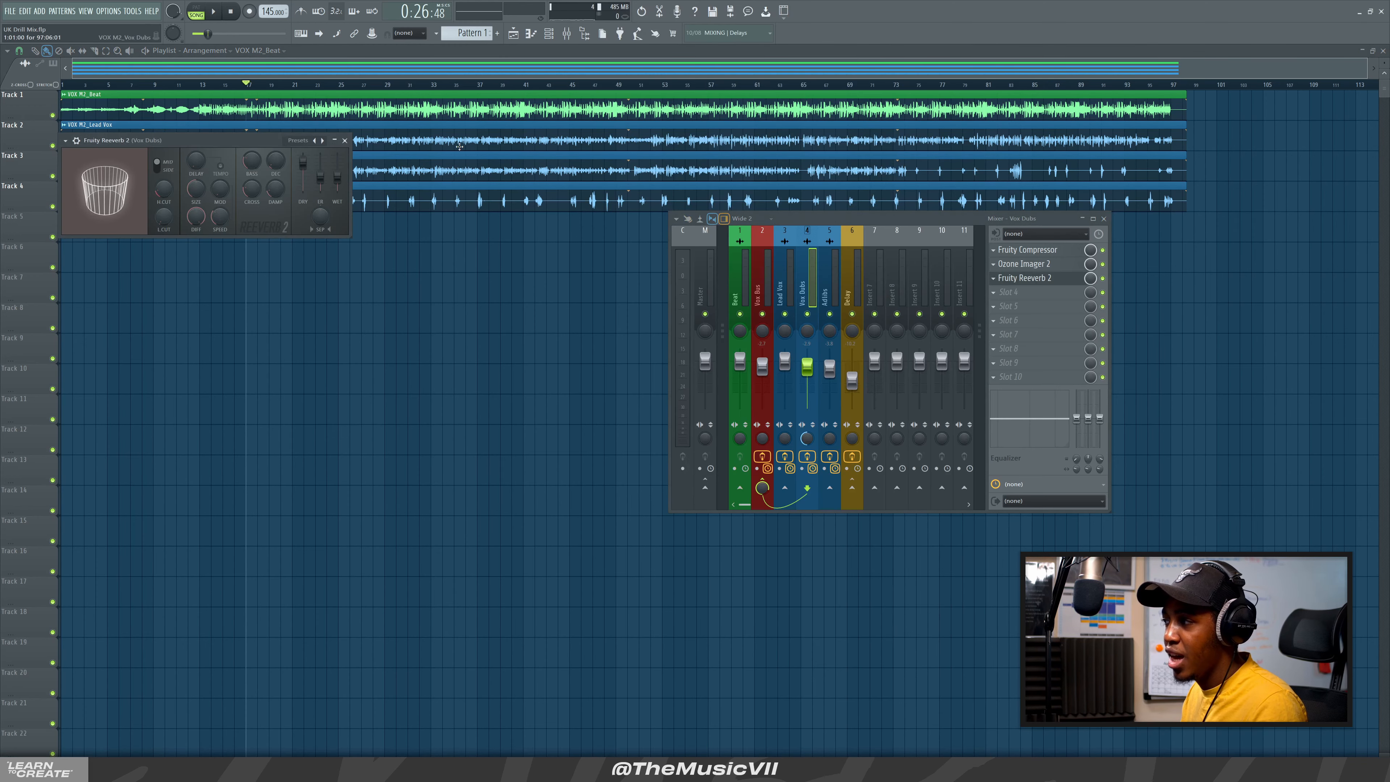
left_click_drag(210, 142, 366, 195)
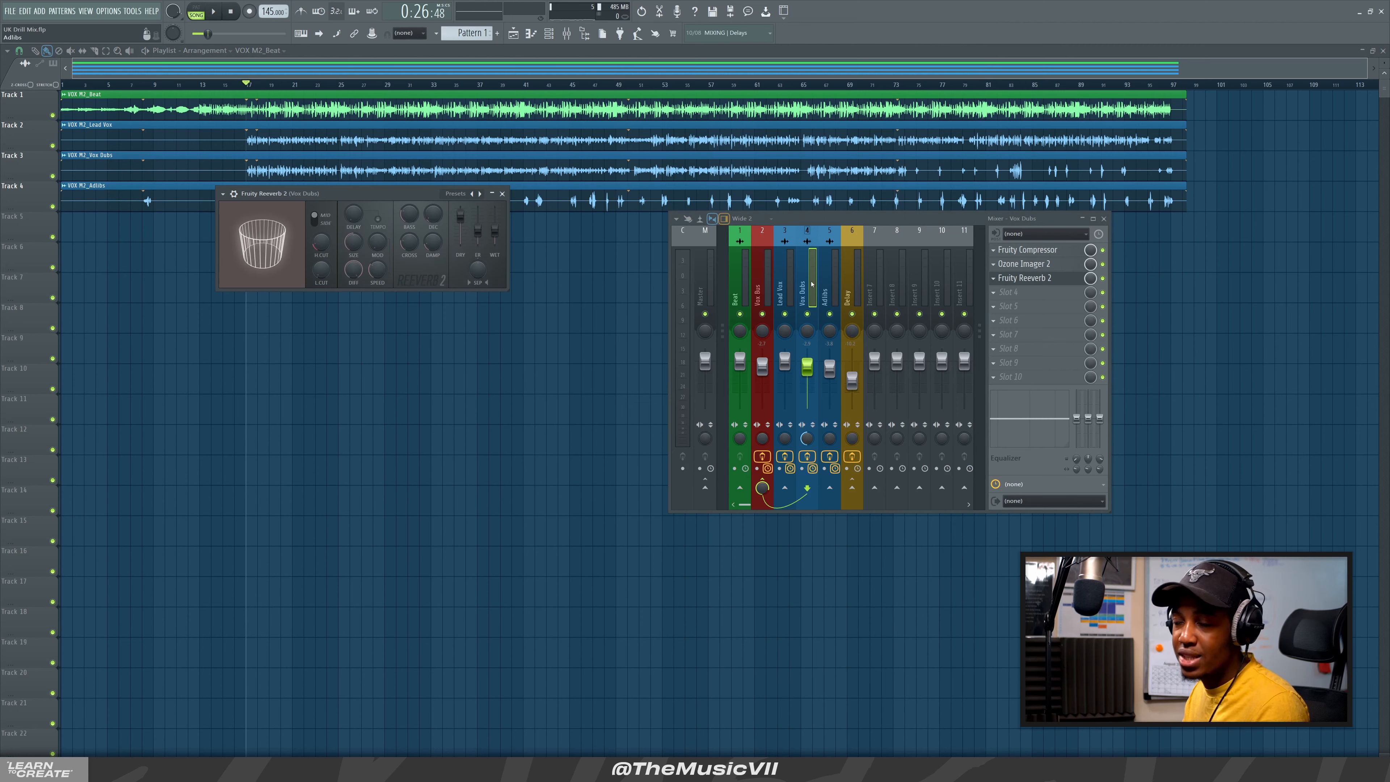
Rename the empty mixer track 7 as Reverb
right_click(870, 276)
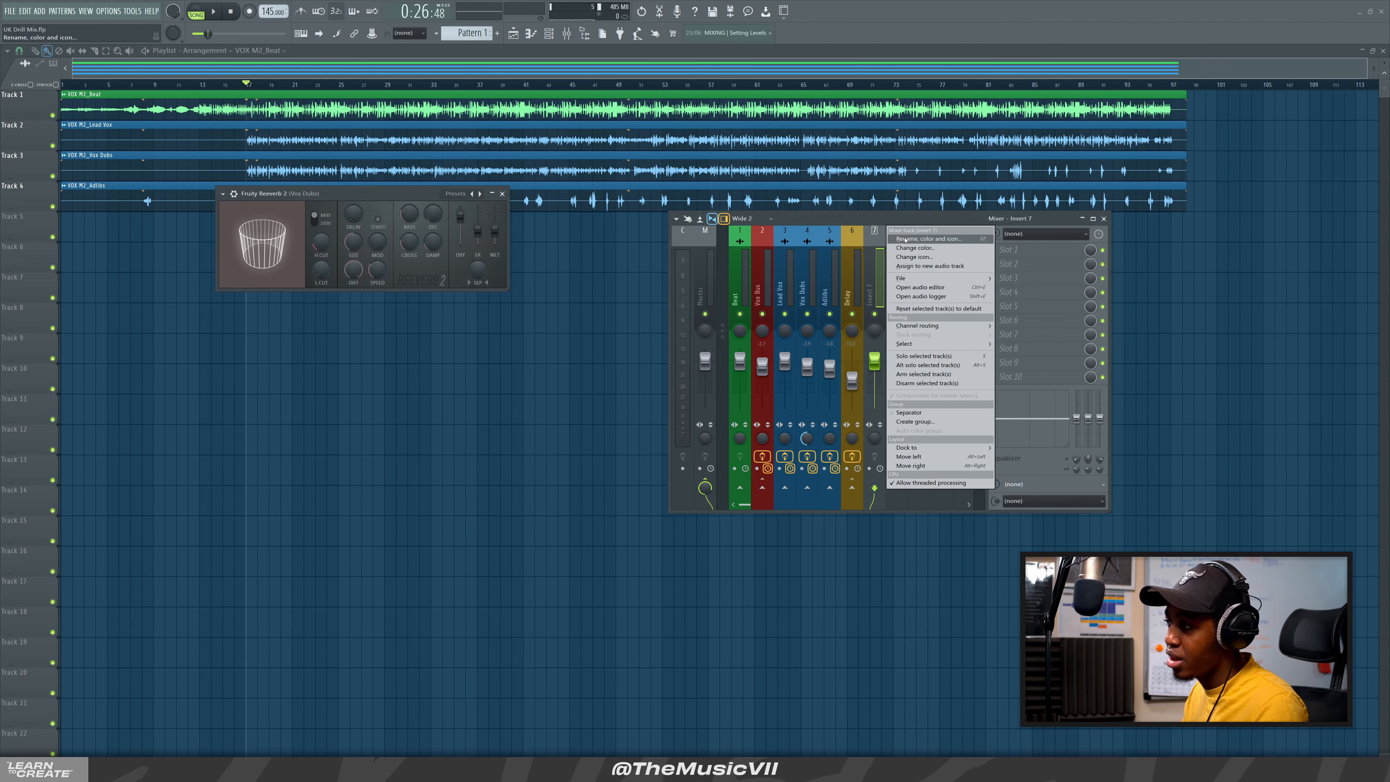
left_click(902, 240)
type("Reverb")
key("Return")
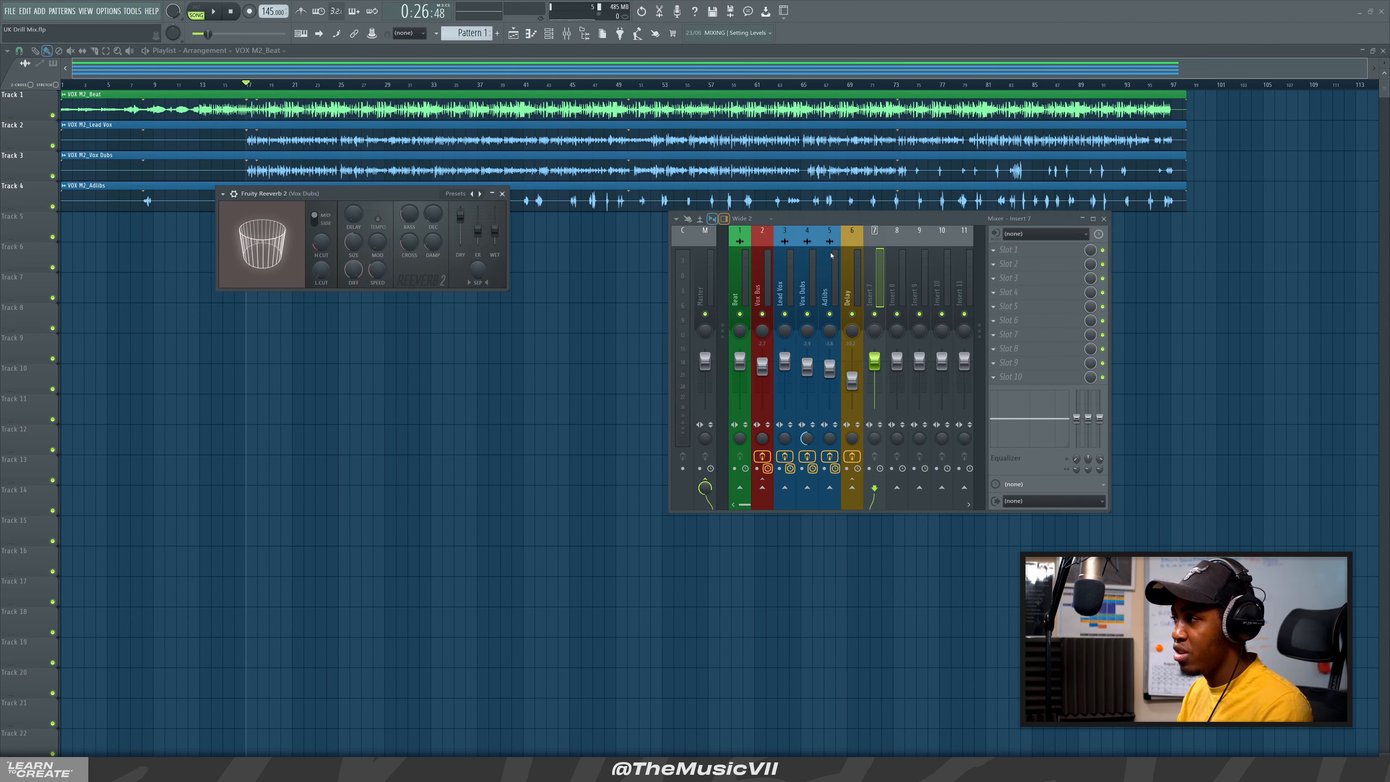
right_click(870, 274)
left_click(909, 251)
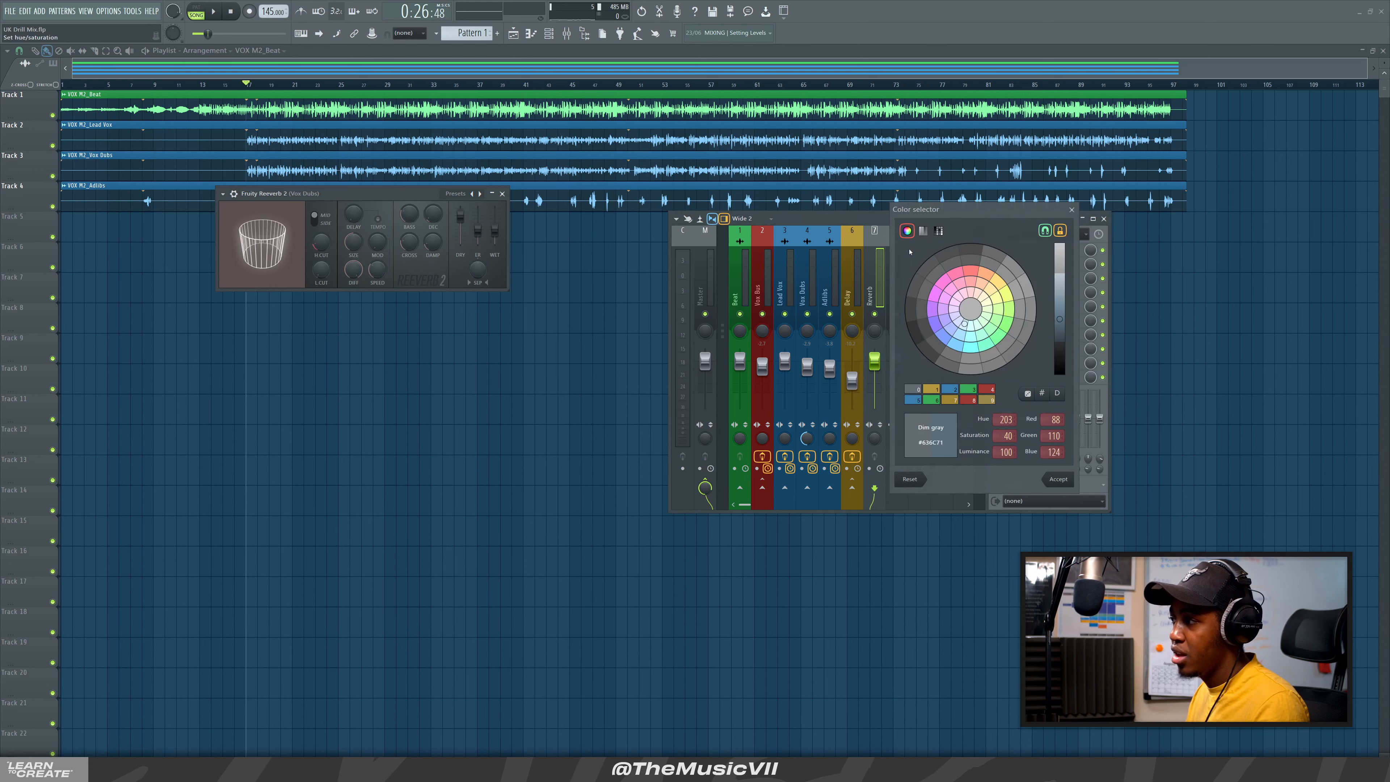
left_click(1071, 209)
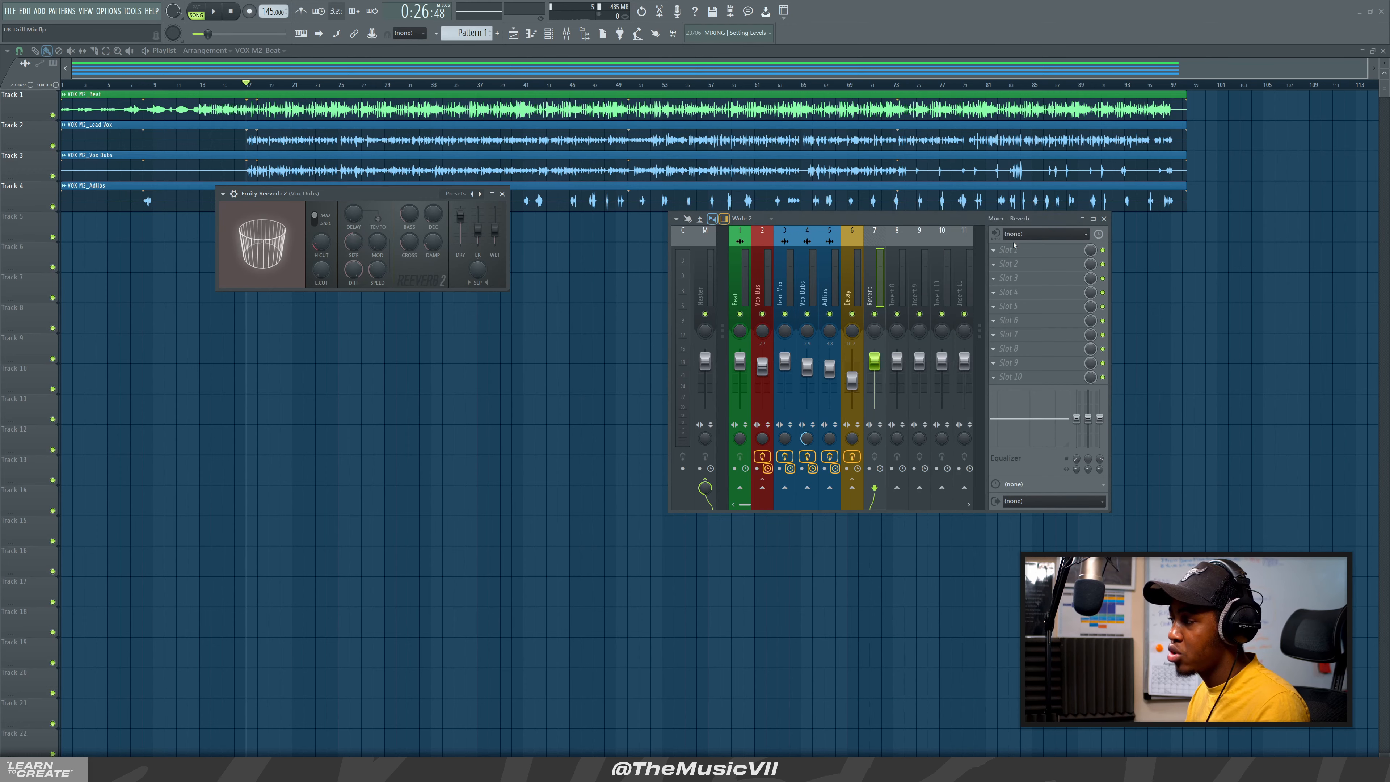
Clear the Reverb name from mixer track 7 so that it uses its default name
right_click(892, 260)
left_click(880, 261)
right_click(880, 261)
left_click(898, 240)
key("BackSpace")
key("Return")
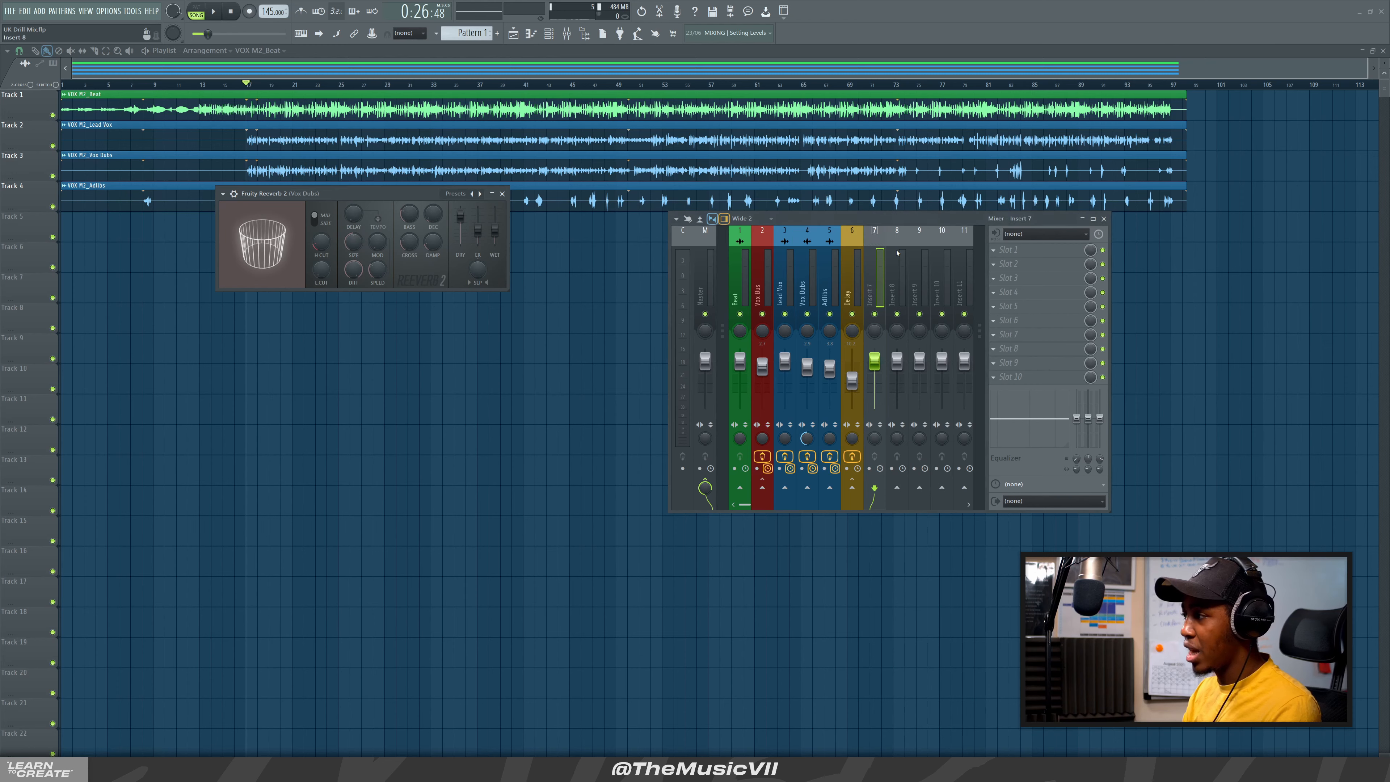
Solo the Vox Dubs track and play it to listen to its reverb
left_click(793, 269)
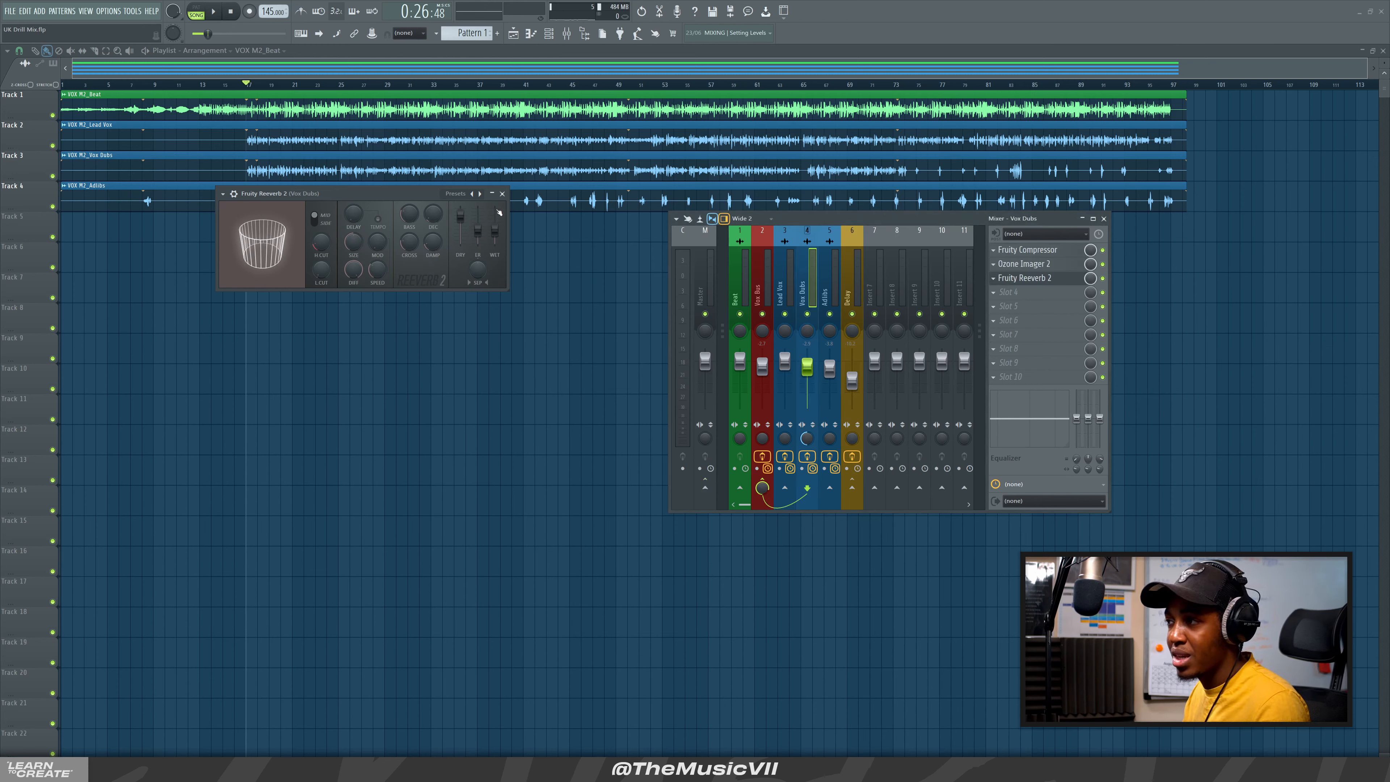
right_click(807, 314)
key("space")
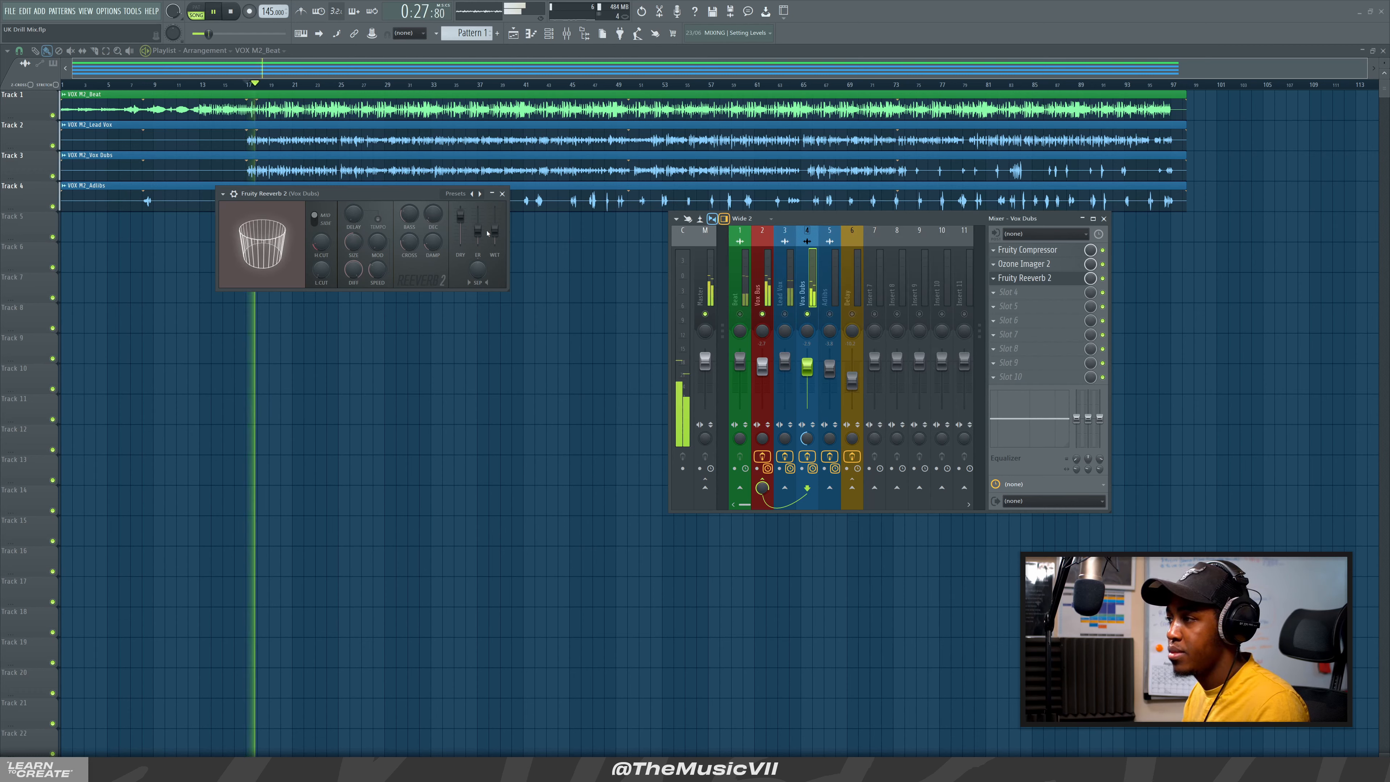
key("space")
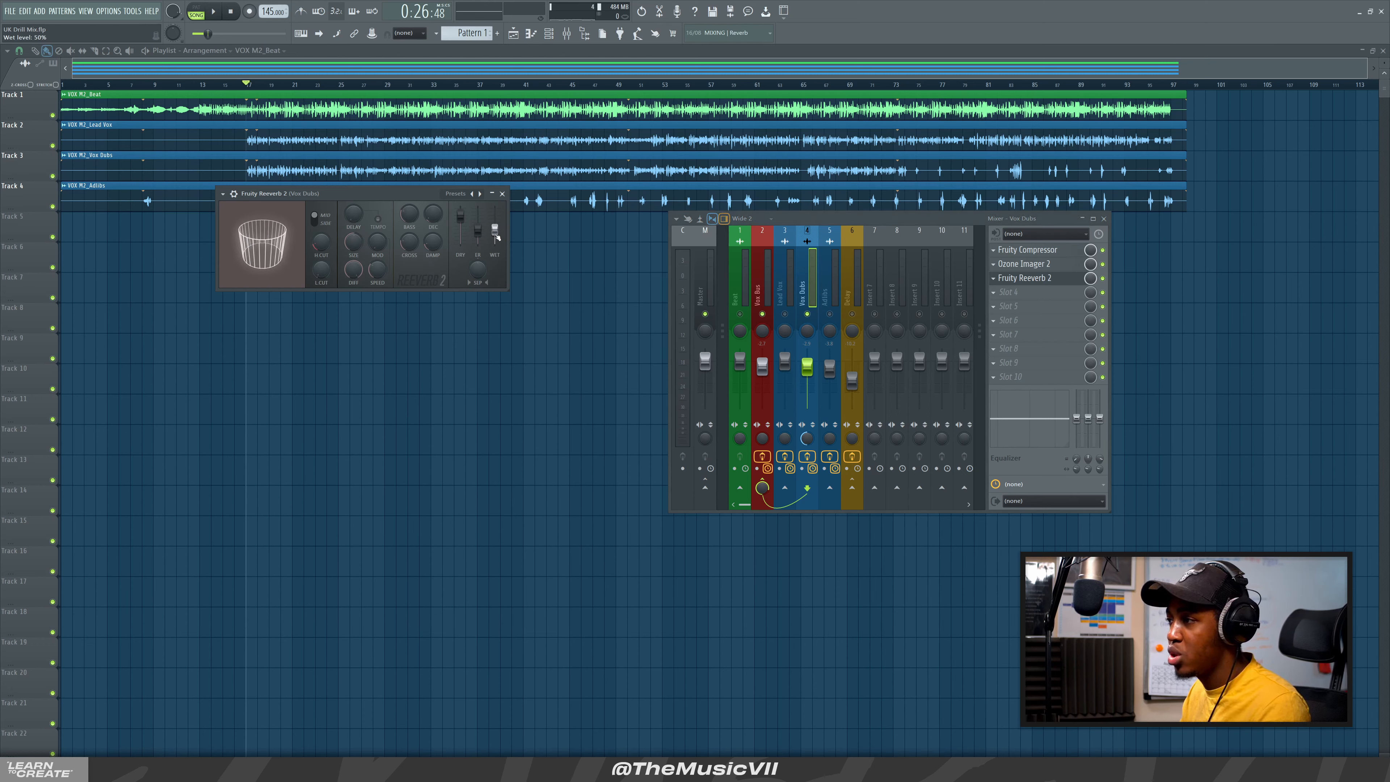
Lower the Vox Dubs reverb's wet level to 25% against soloed playback and close Fruity Reeverb 2
key("space")
left_click_drag(494, 236, 495, 244)
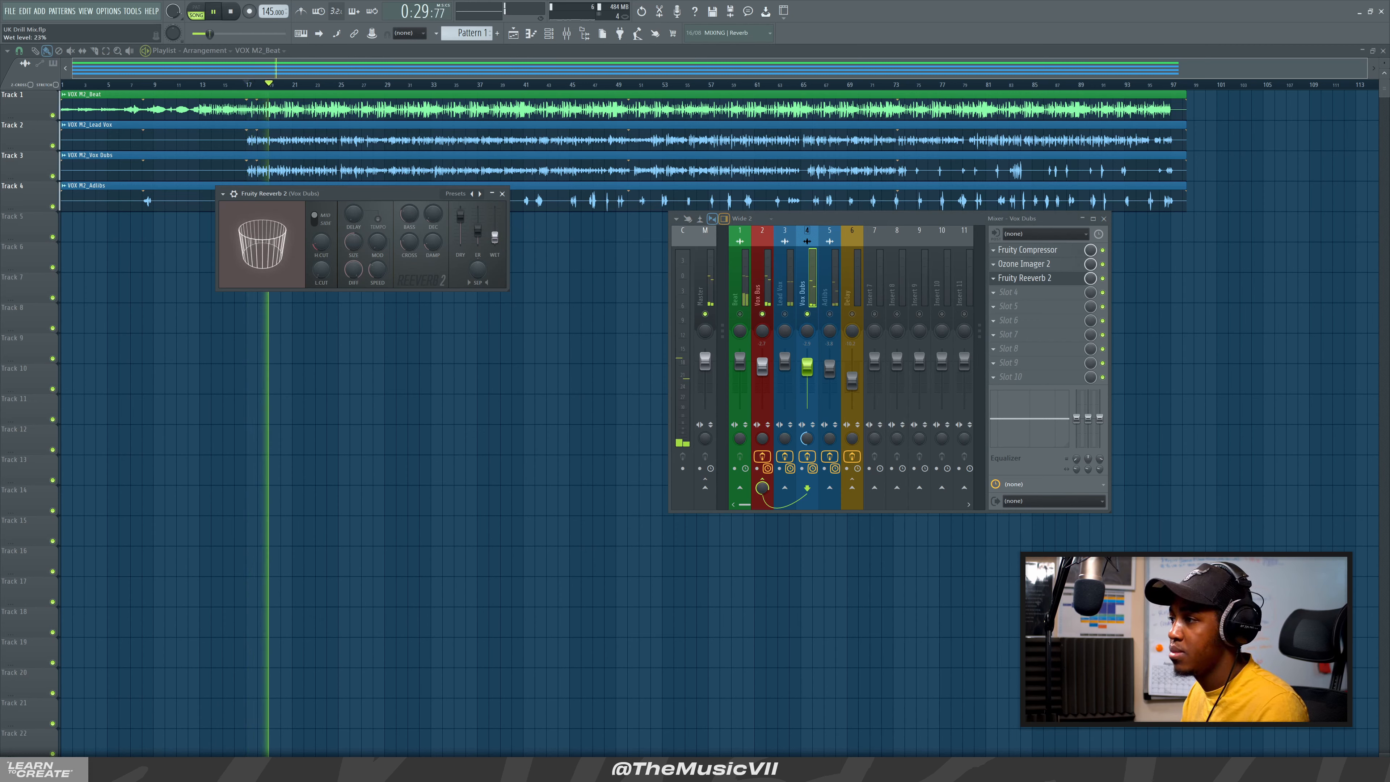
key("space")
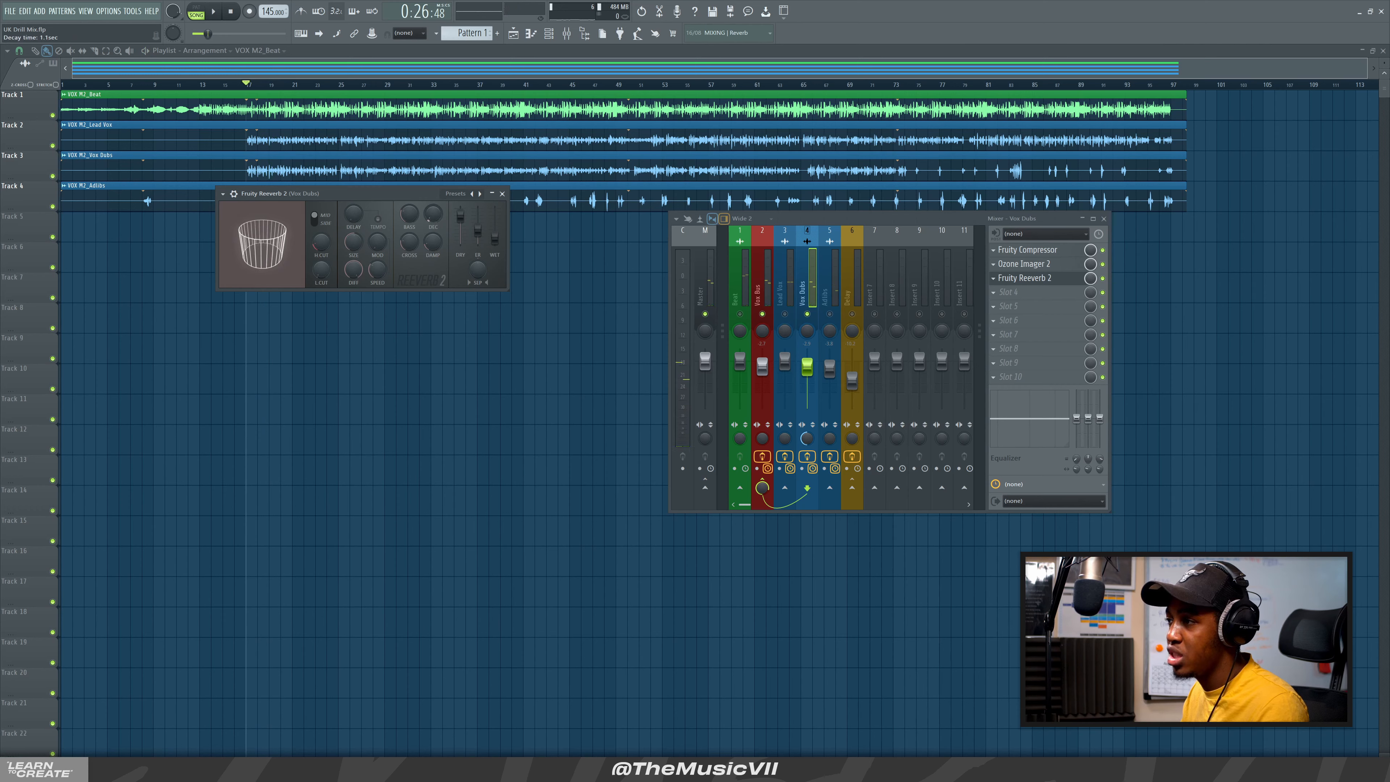
key("space")
key("space")
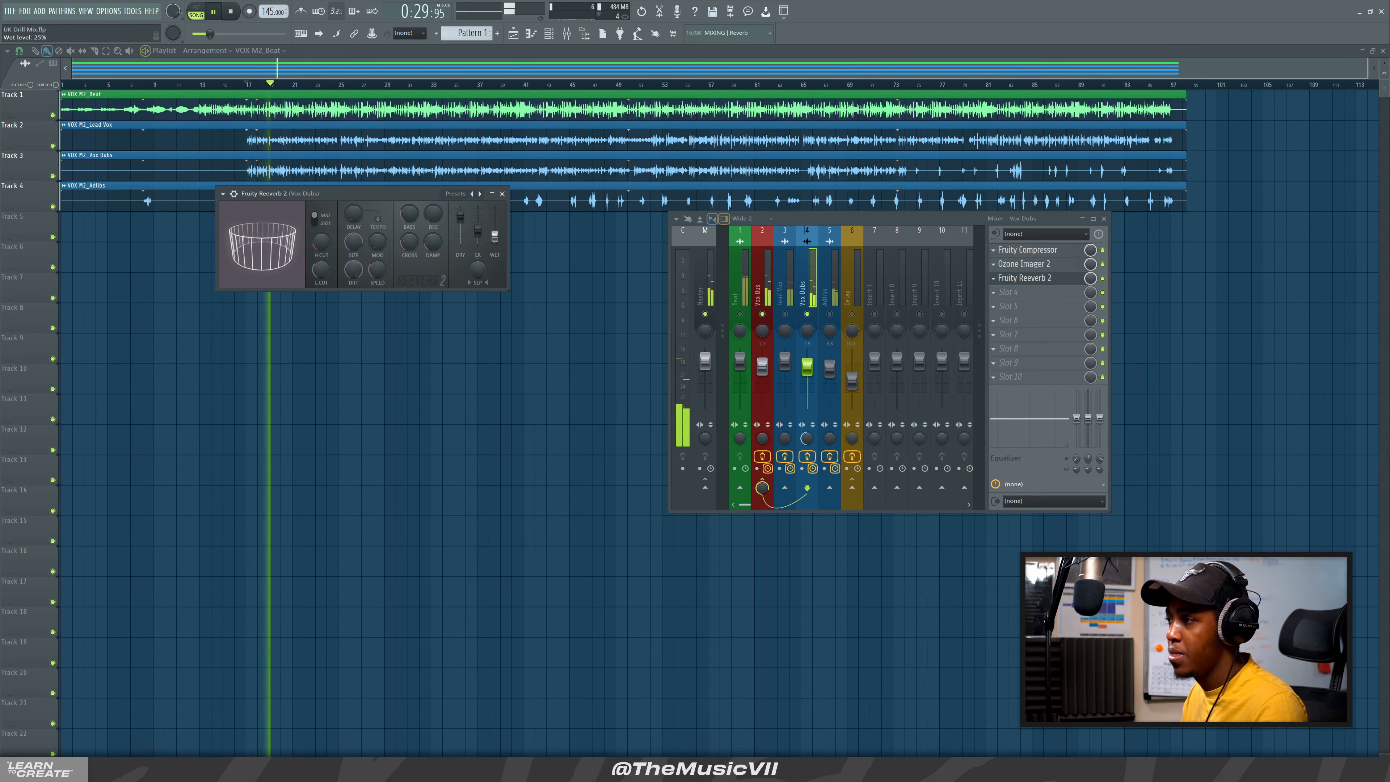
left_click(502, 193)
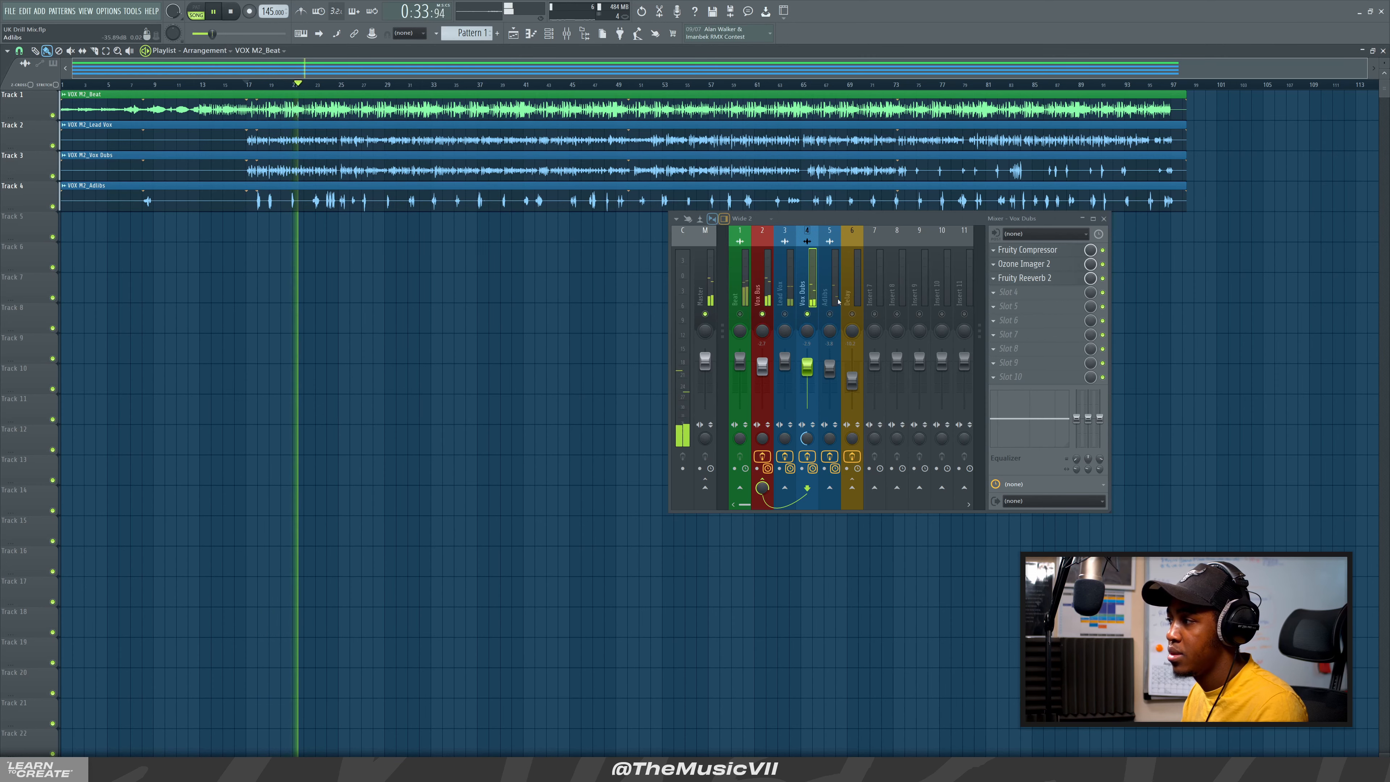
Bring the Lead Vox and Adlibs tracks back in alongside Vox Dubs and save the project
key("space")
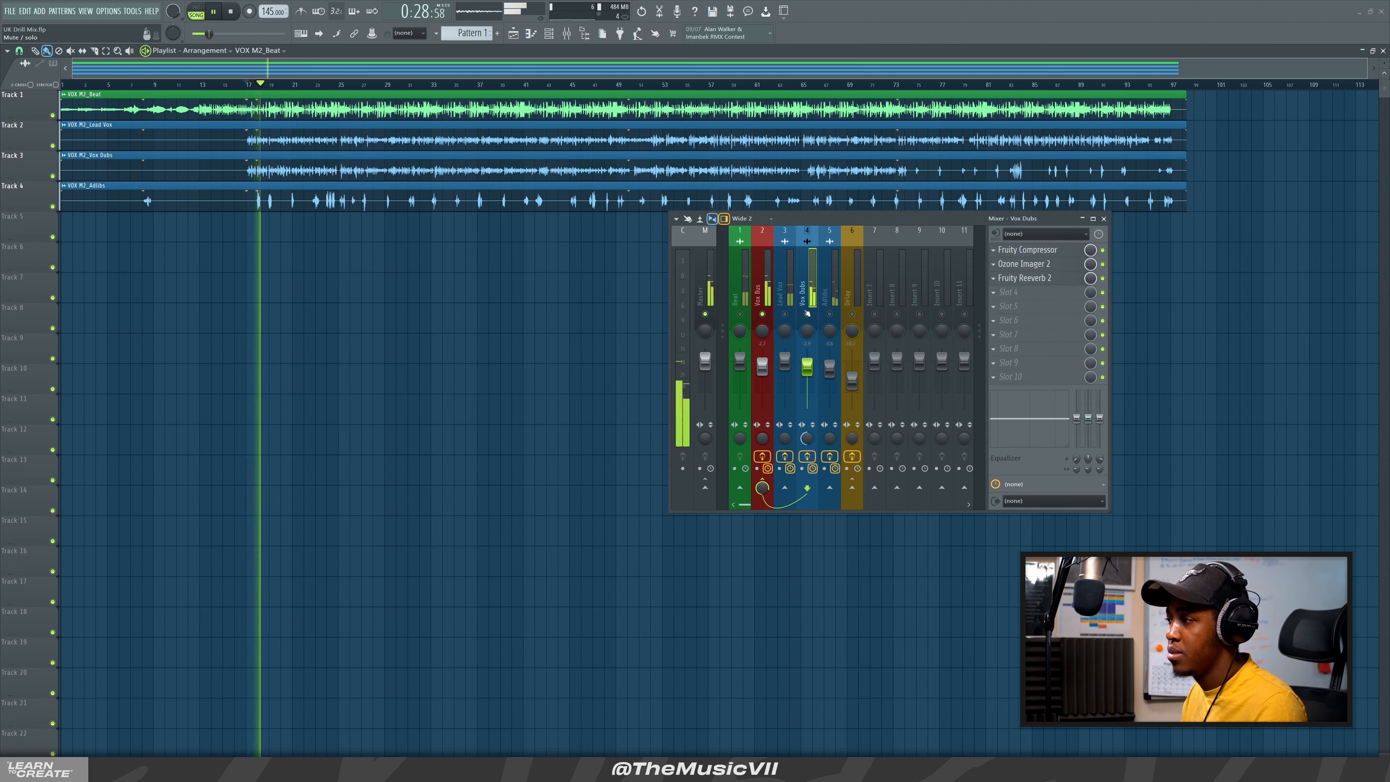
left_click(785, 314)
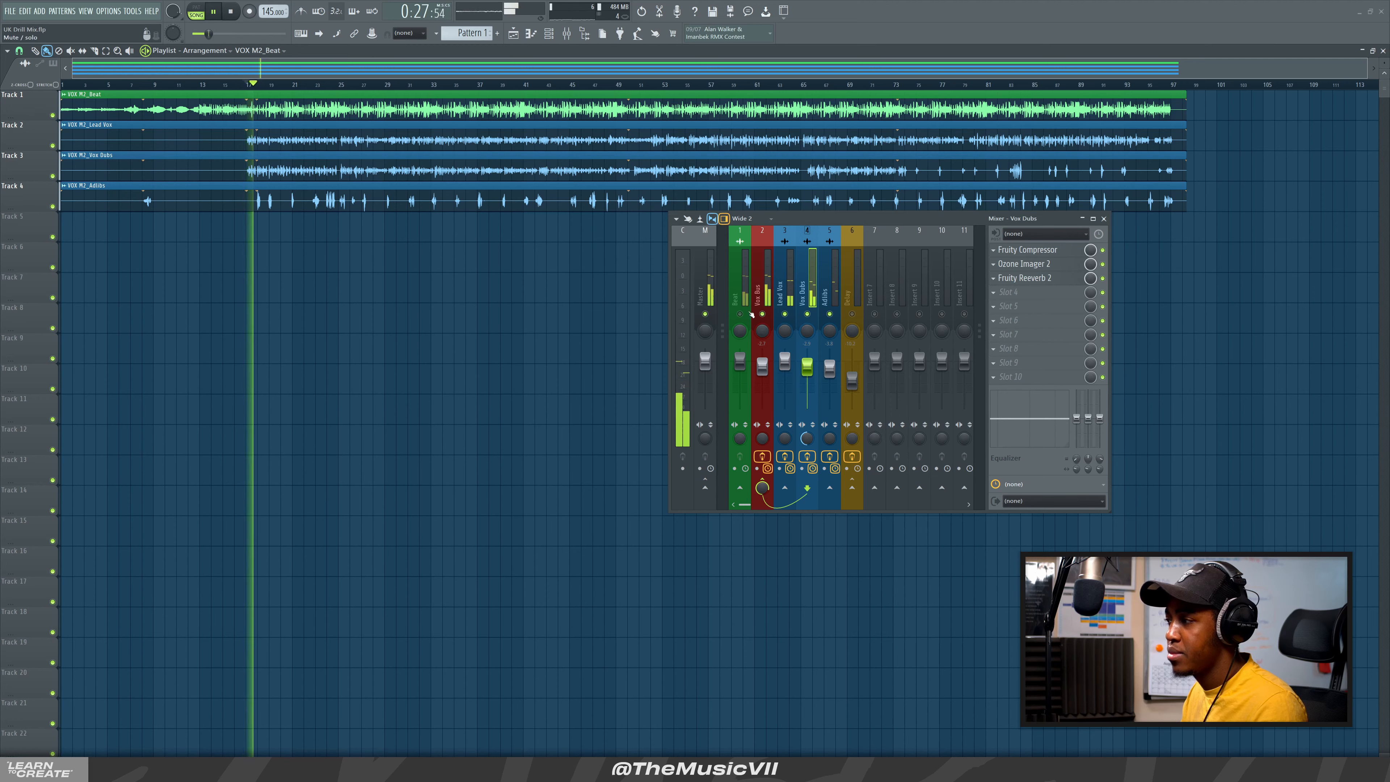
left_click(766, 264)
key("ctrl+s")
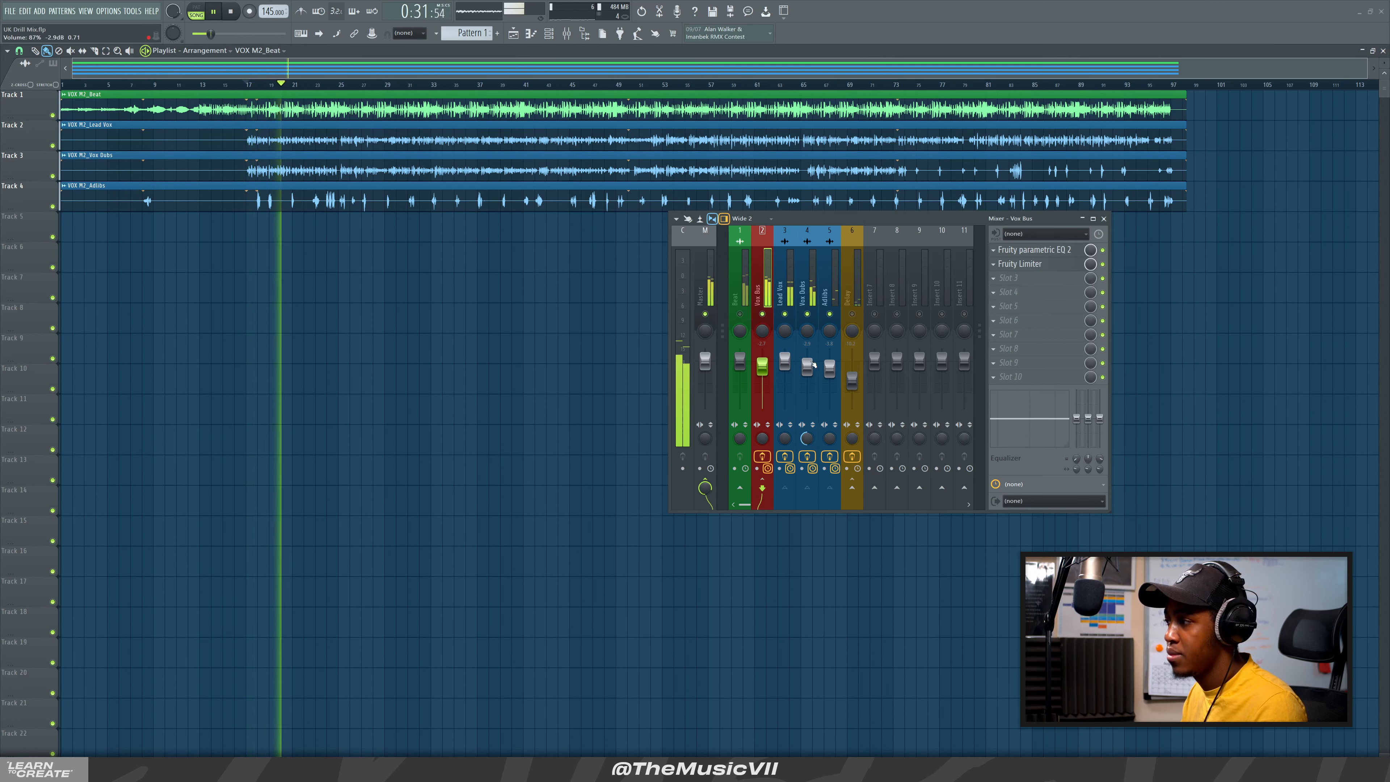
Lower the Vox Dubs volume slightly against the other vocals and recheck its Fruity Reeverb 2 wet level during playback
left_click_drag(813, 364, 813, 371)
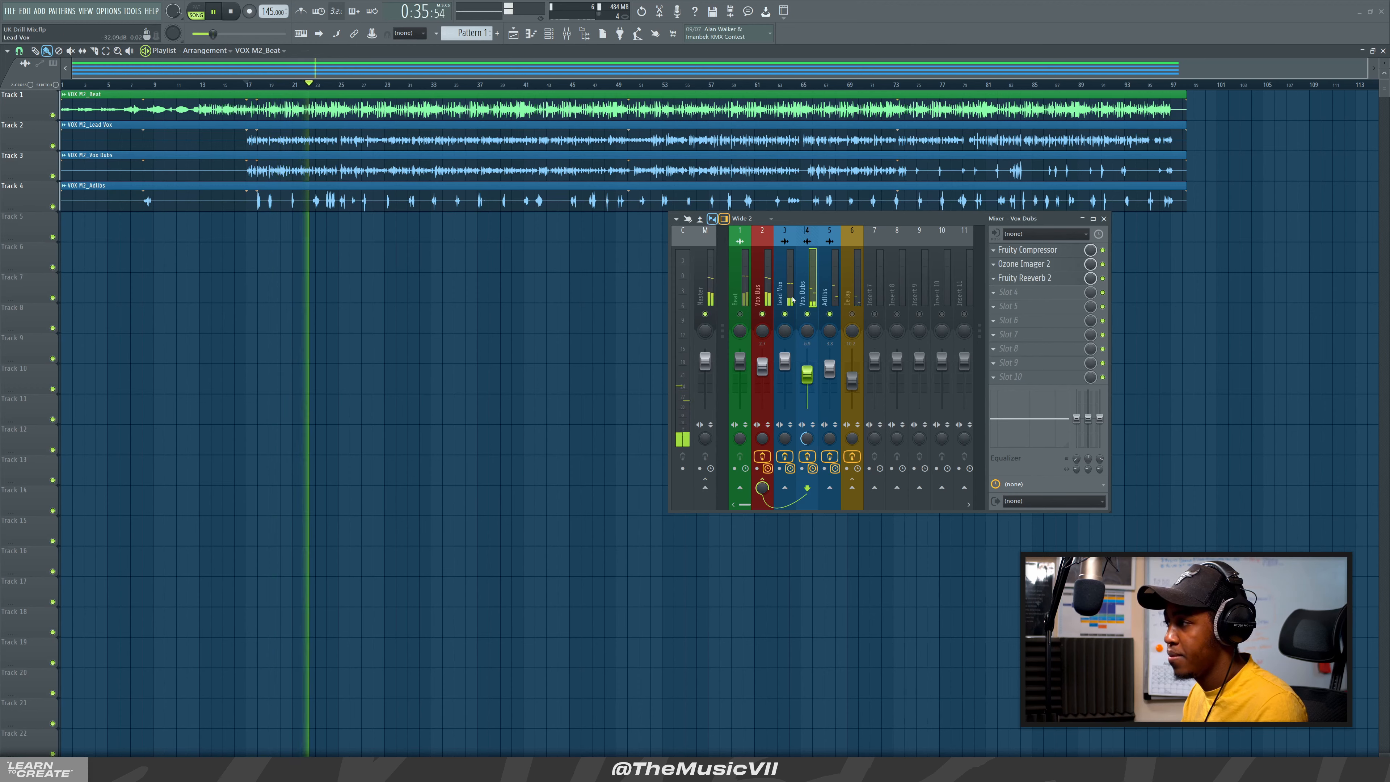
left_click(1023, 278)
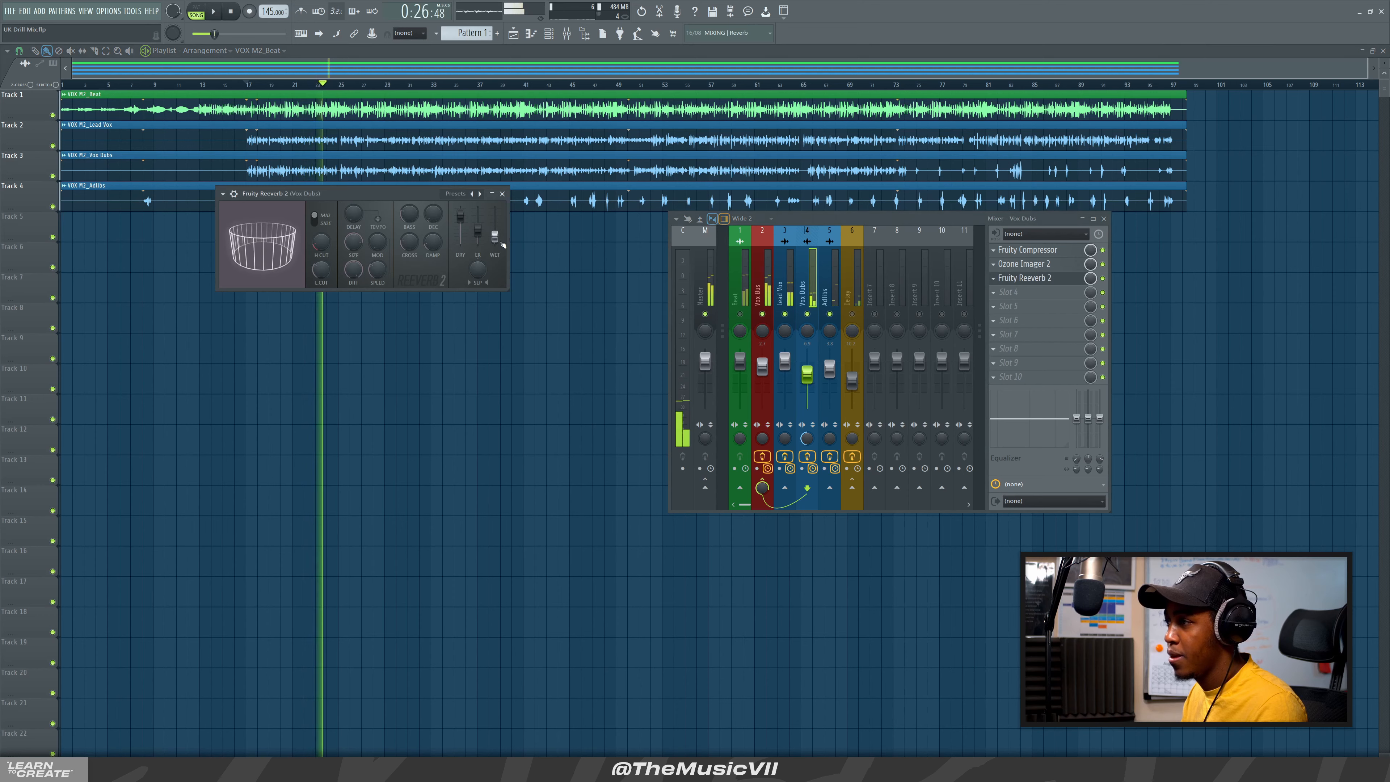
key("space")
left_click(502, 193)
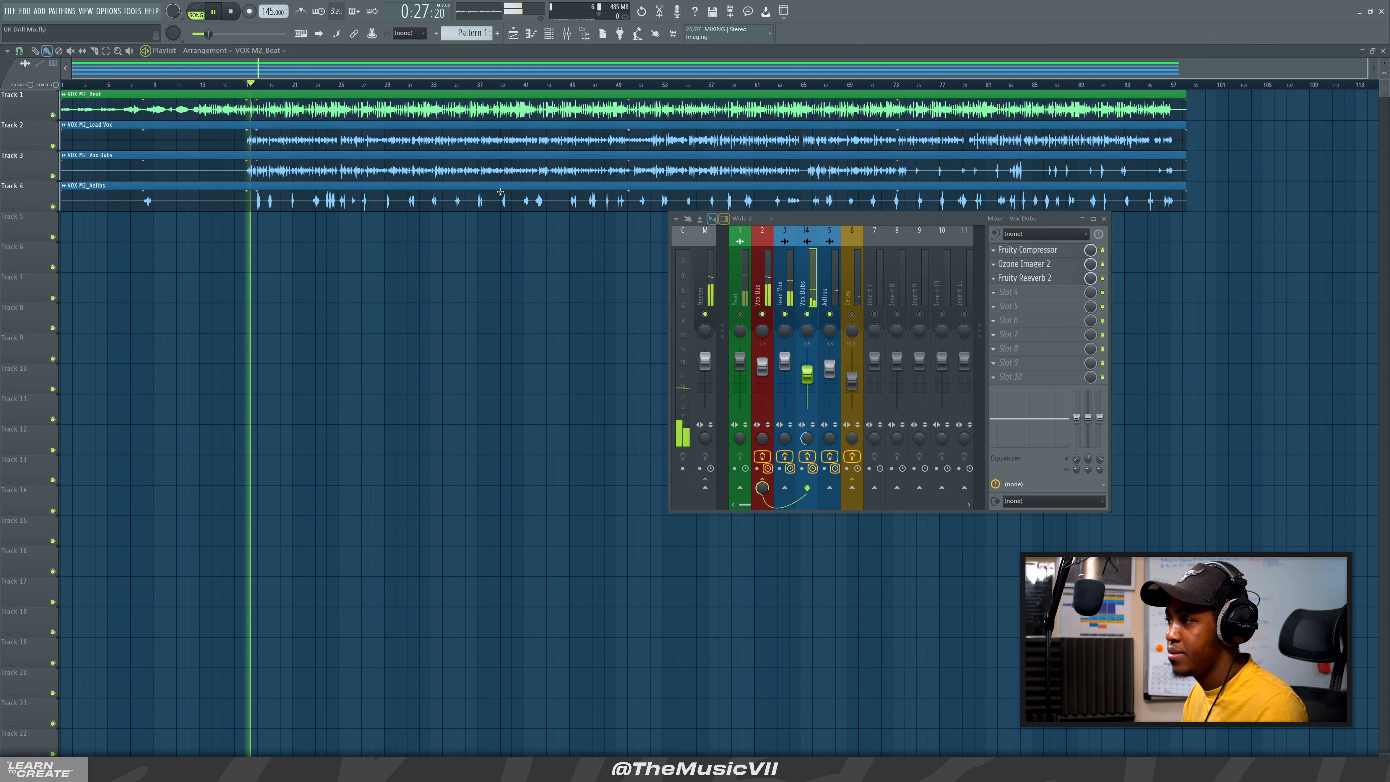
left_click(1033, 278)
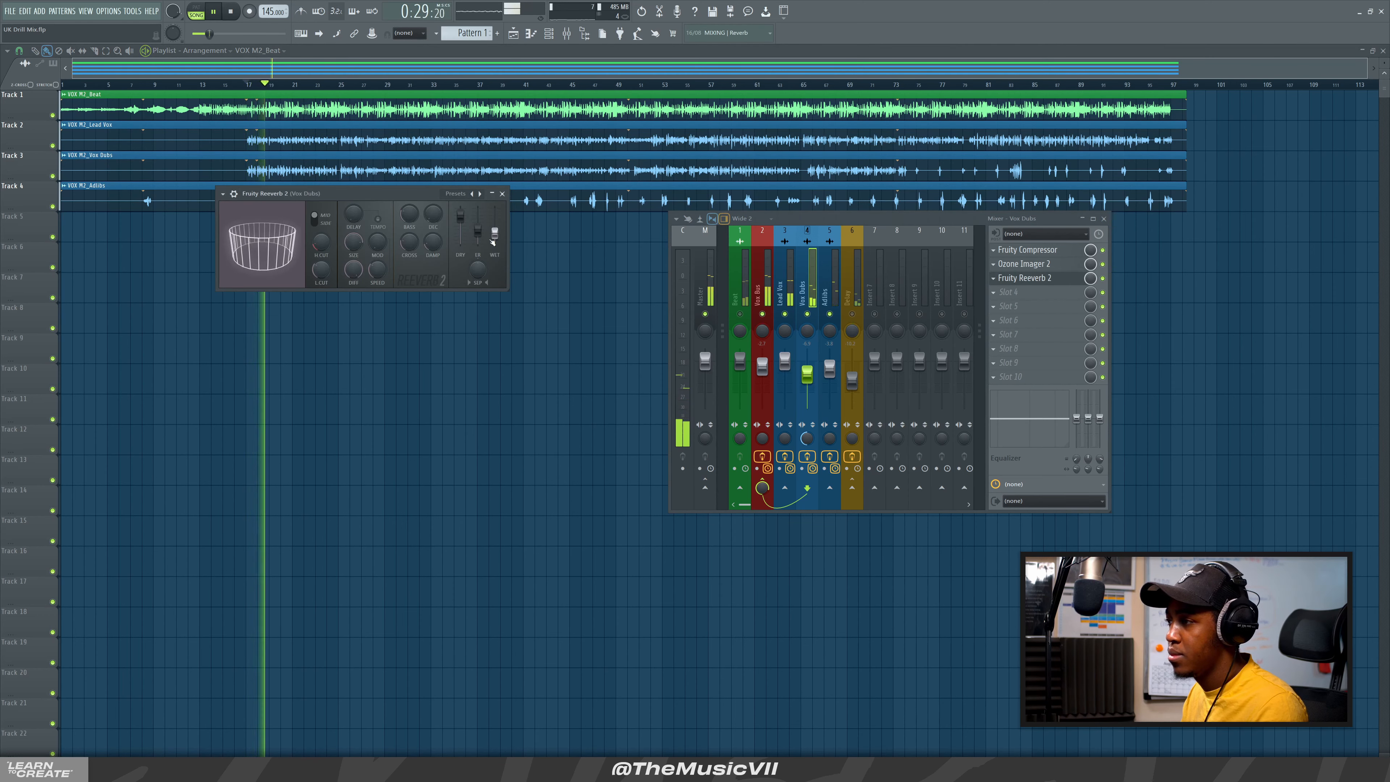
key("space")
key("space")
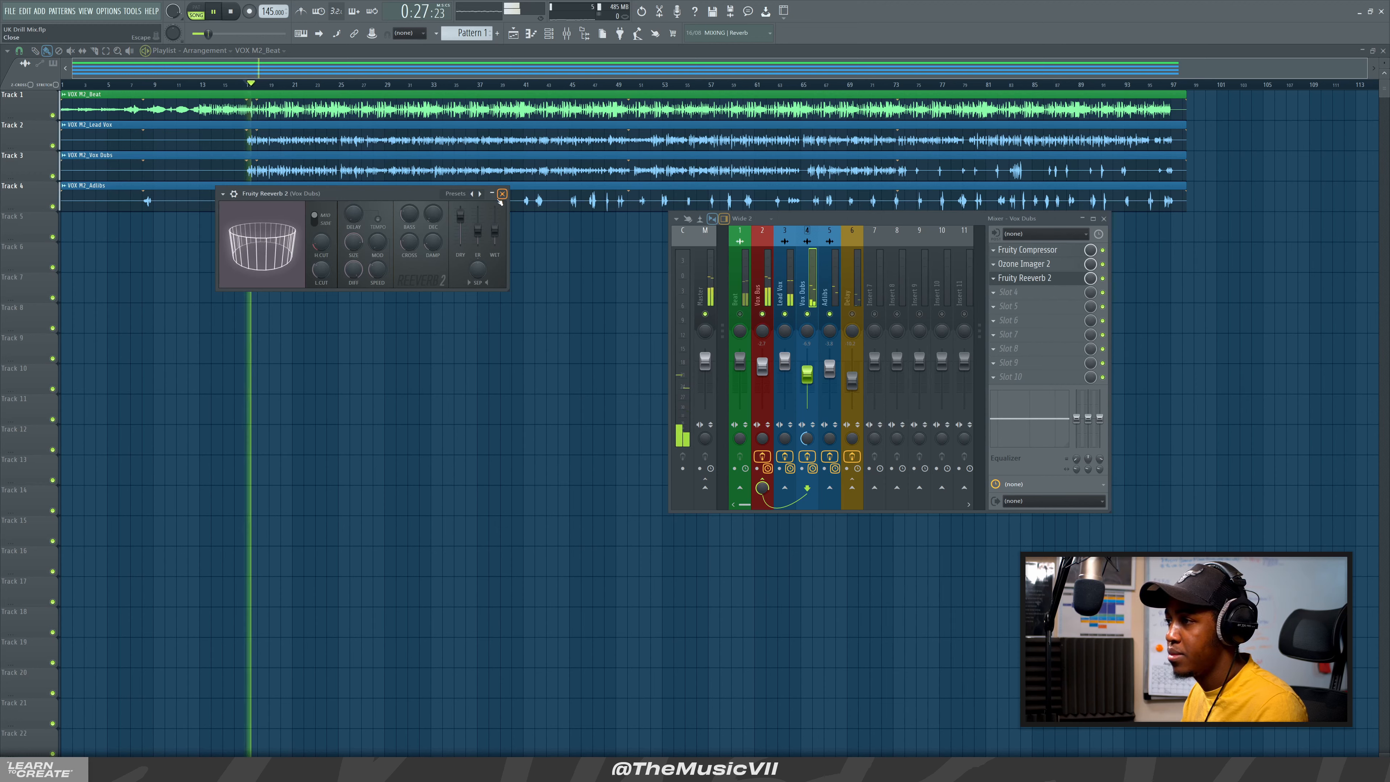
left_click(501, 193)
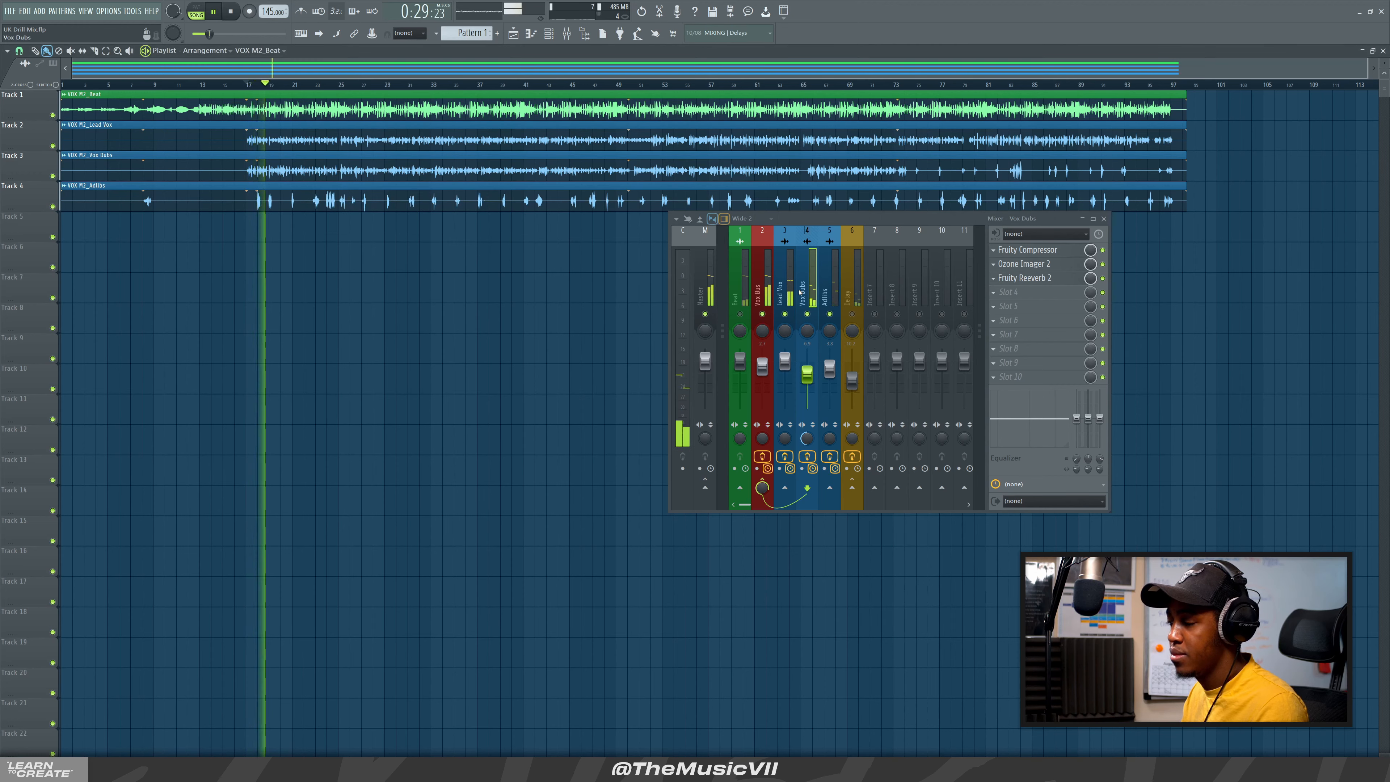
Rebalance the Vox Dubs track against the playing vocals, checking its reverb and setting its volume to 78% (-5.1 dB)
left_click_drag(817, 382, 817, 388)
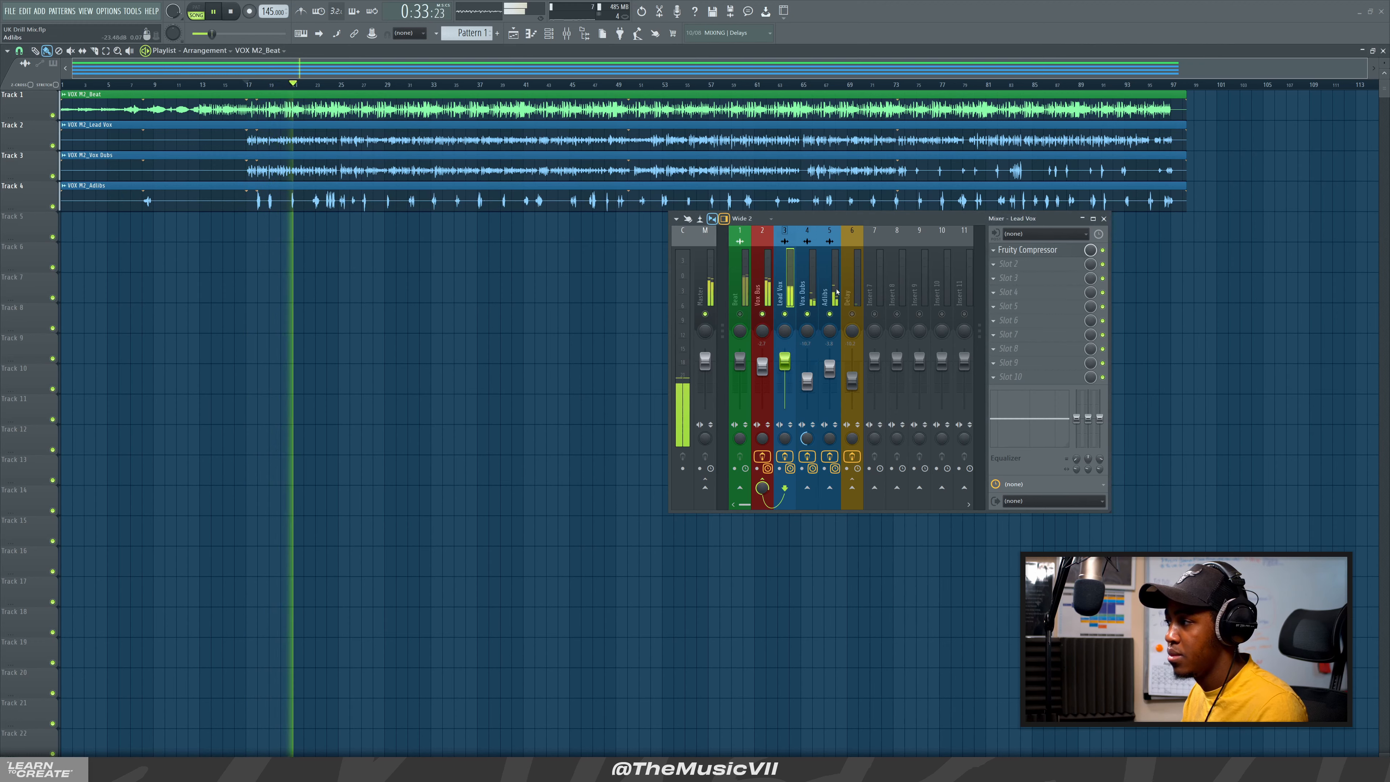
left_click(1010, 280)
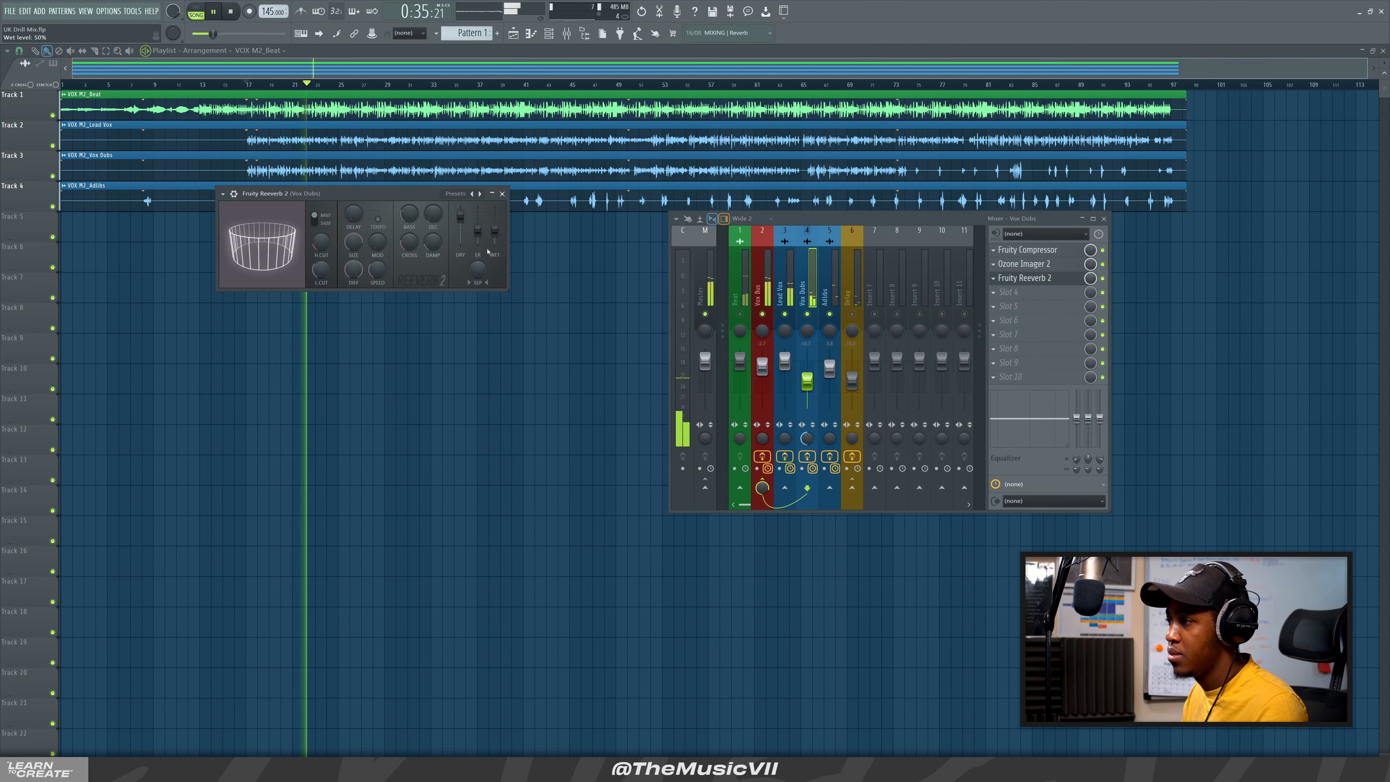
left_click(1021, 278)
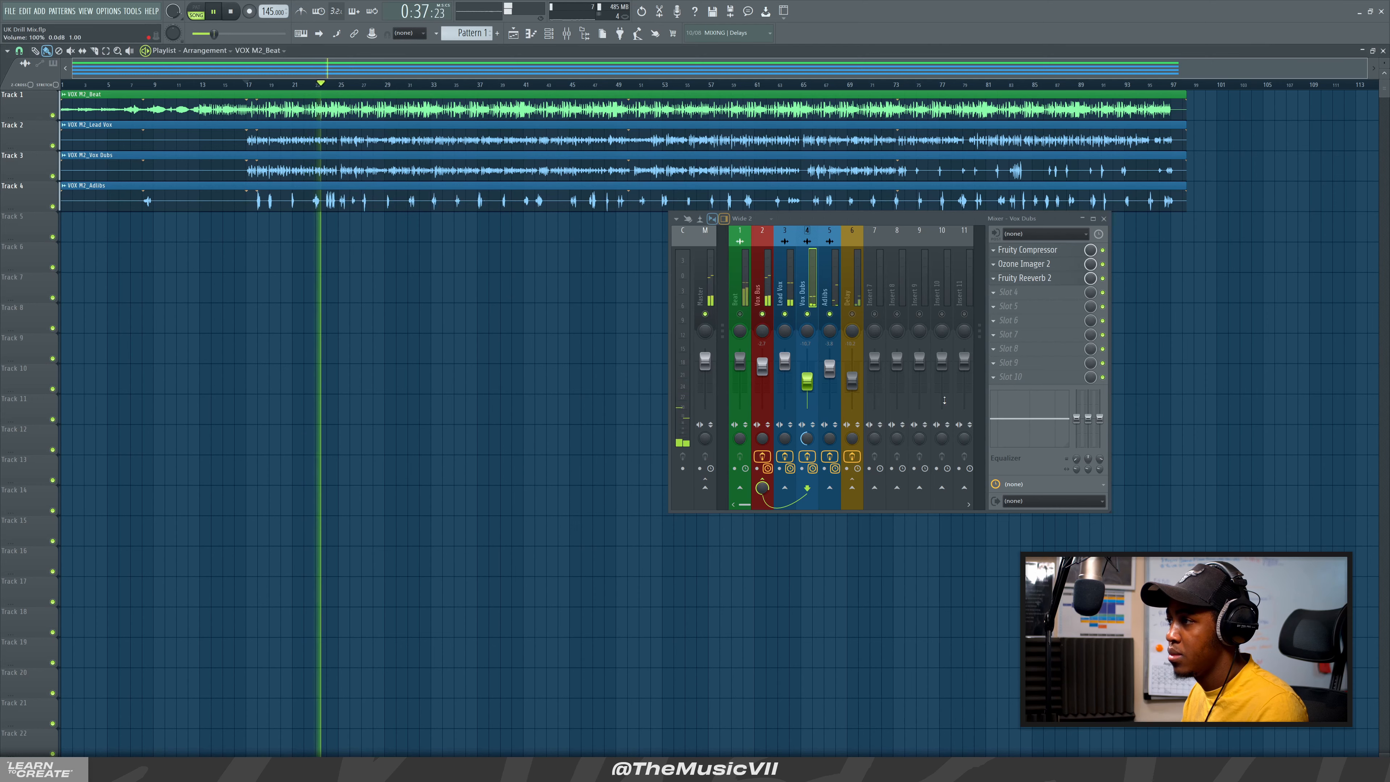
left_click_drag(807, 381, 807, 371)
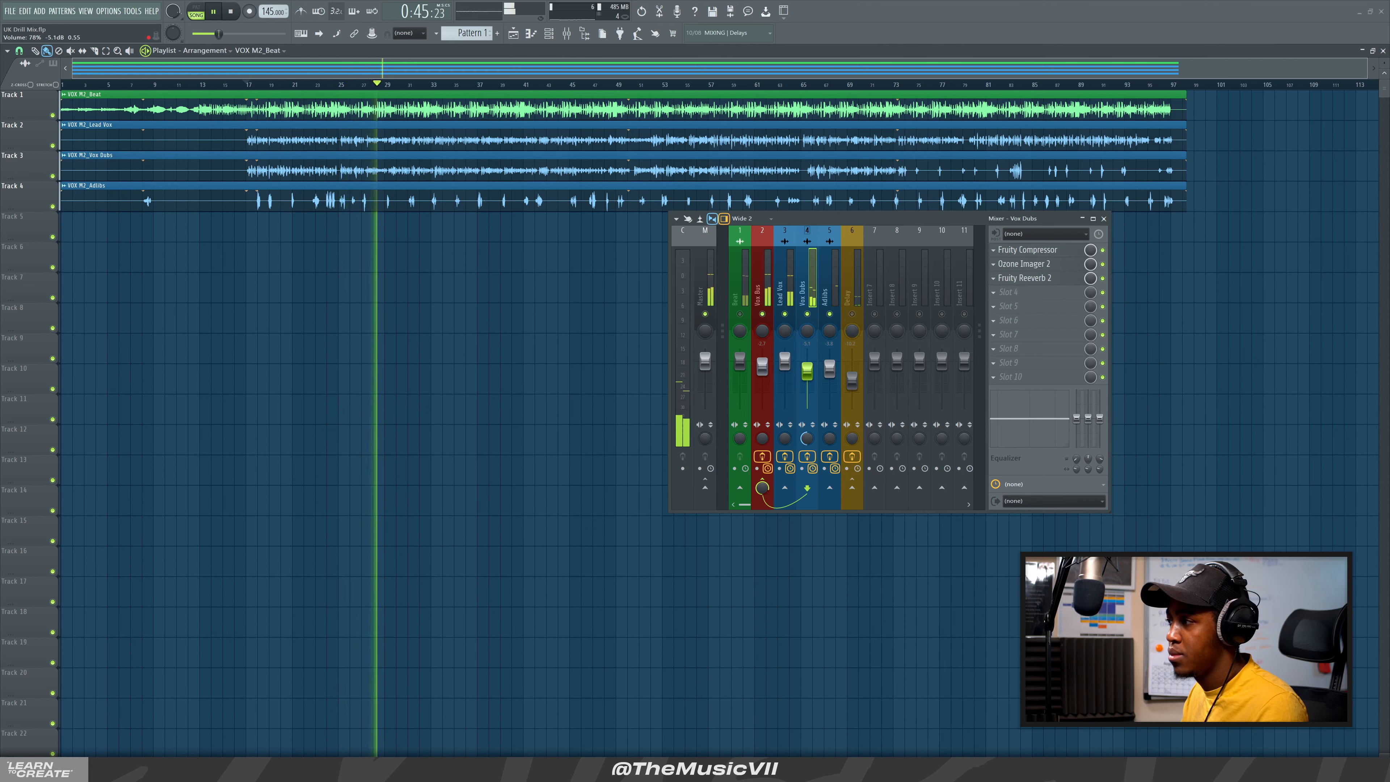
Play the vocals with the Beat and Delay tracks back in, then stop playback with the Vox Bus selected
left_click(769, 287)
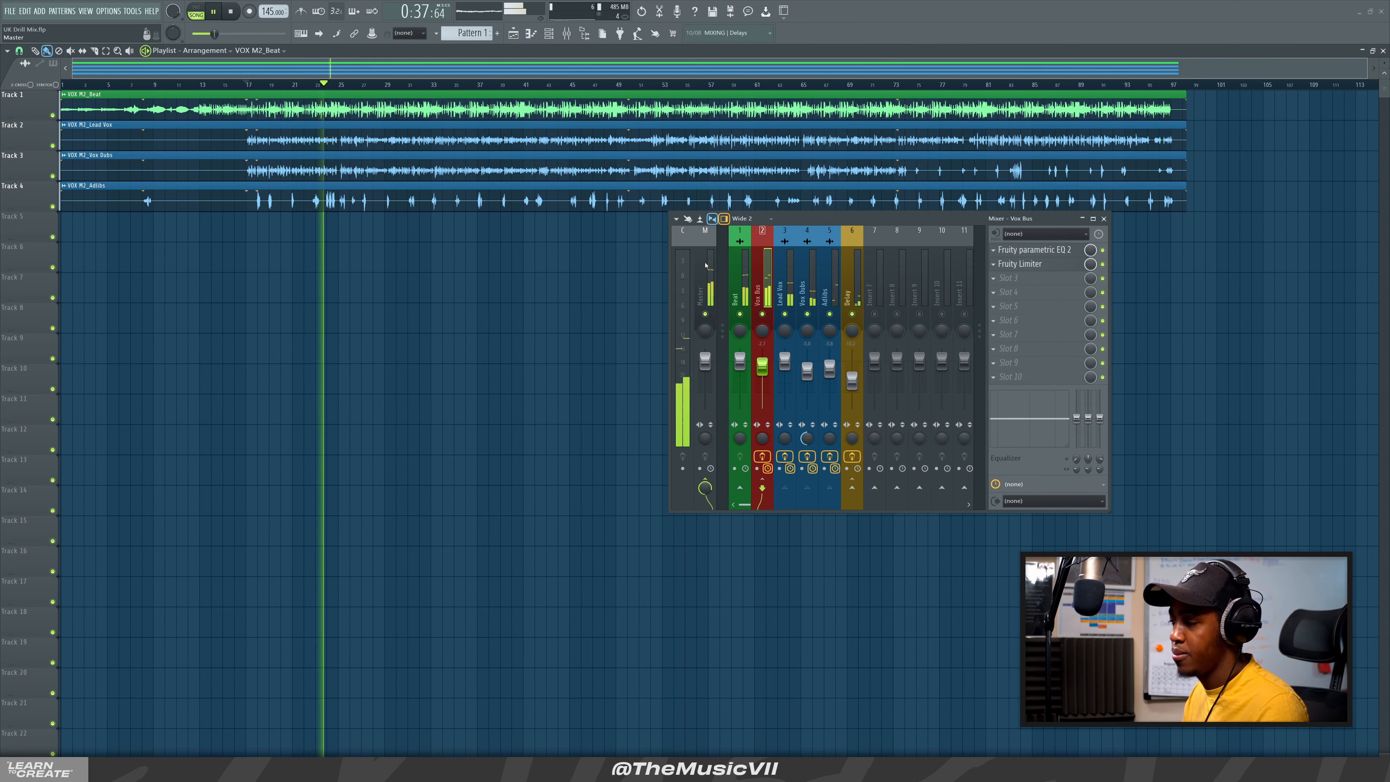
left_click(703, 274)
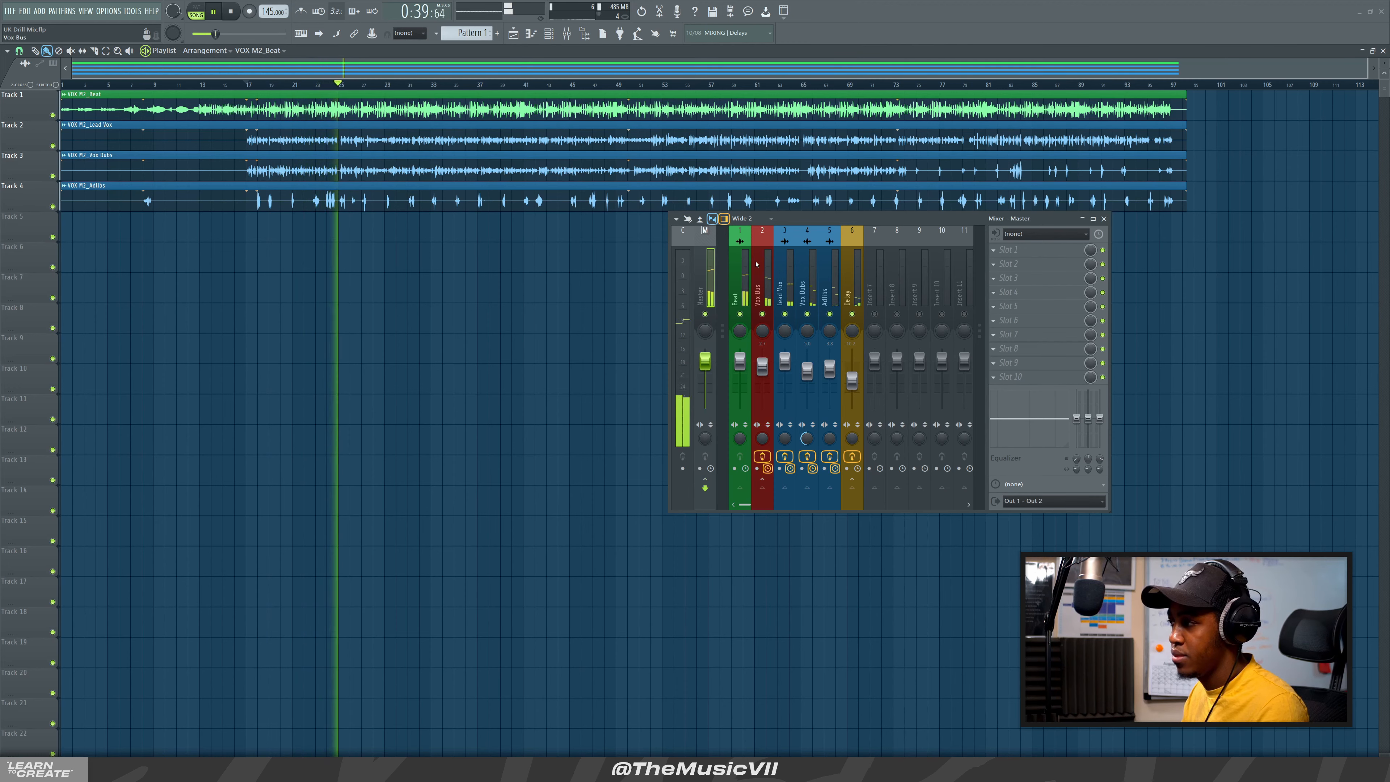
left_click(760, 274)
key("space")
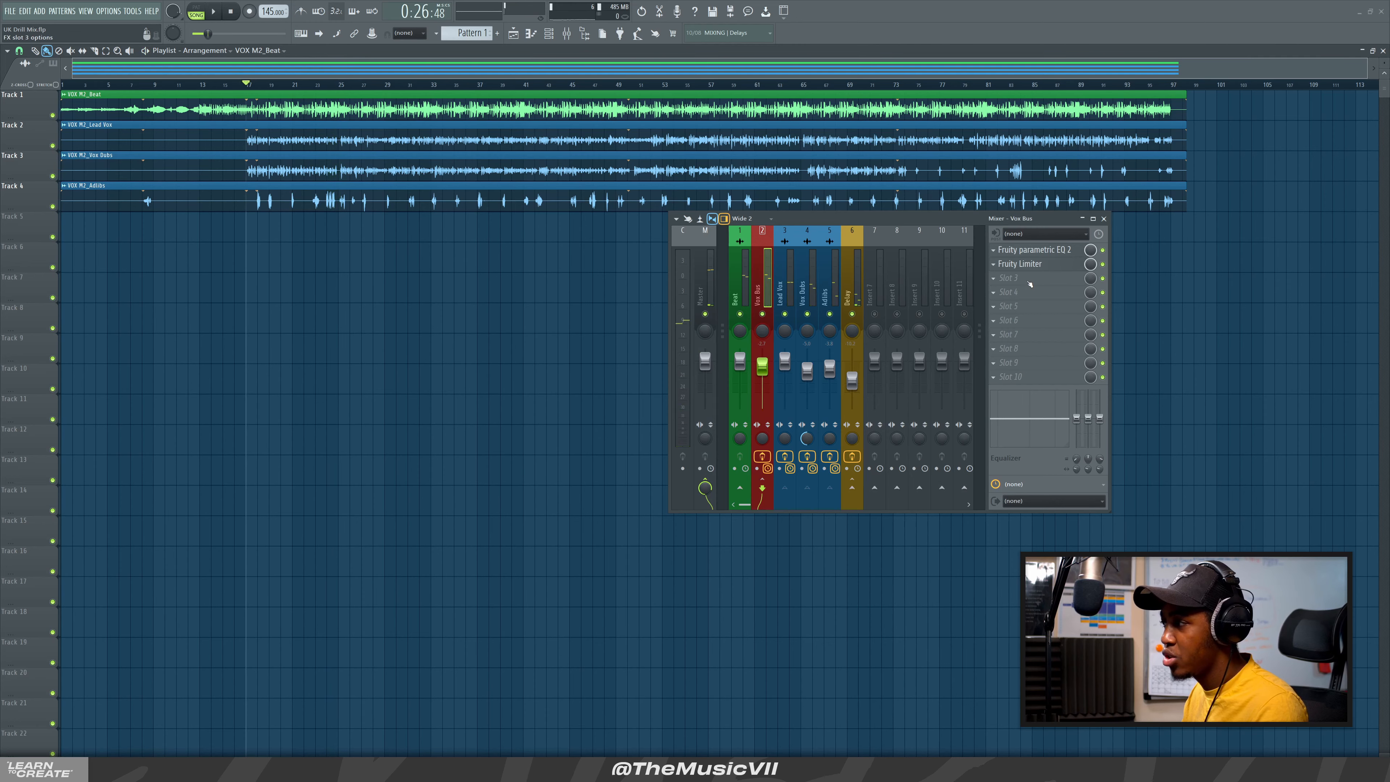
Load Fruity Multiband Compressor into effect slot 3 of the Vox Bus, moving its window clear of the clips, and save
left_click(1029, 284)
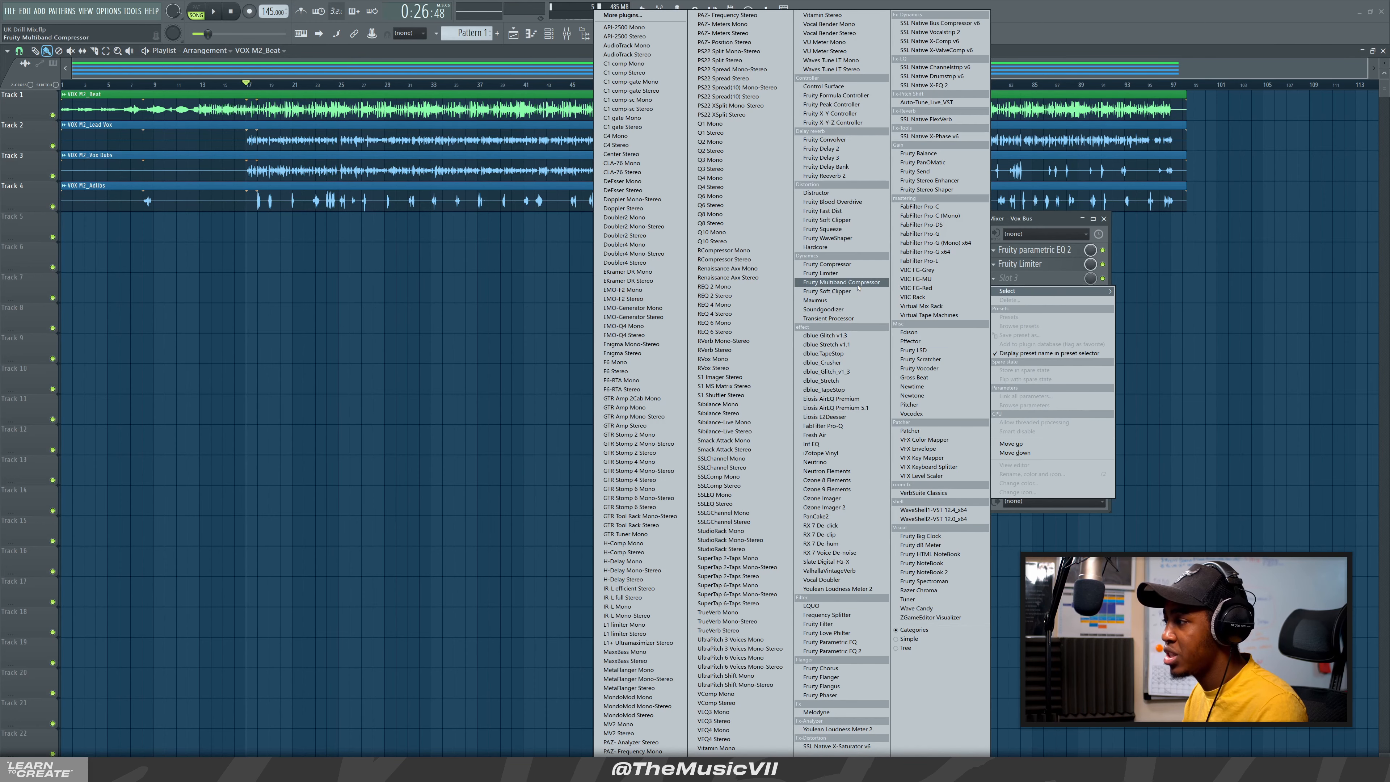
left_click(792, 292)
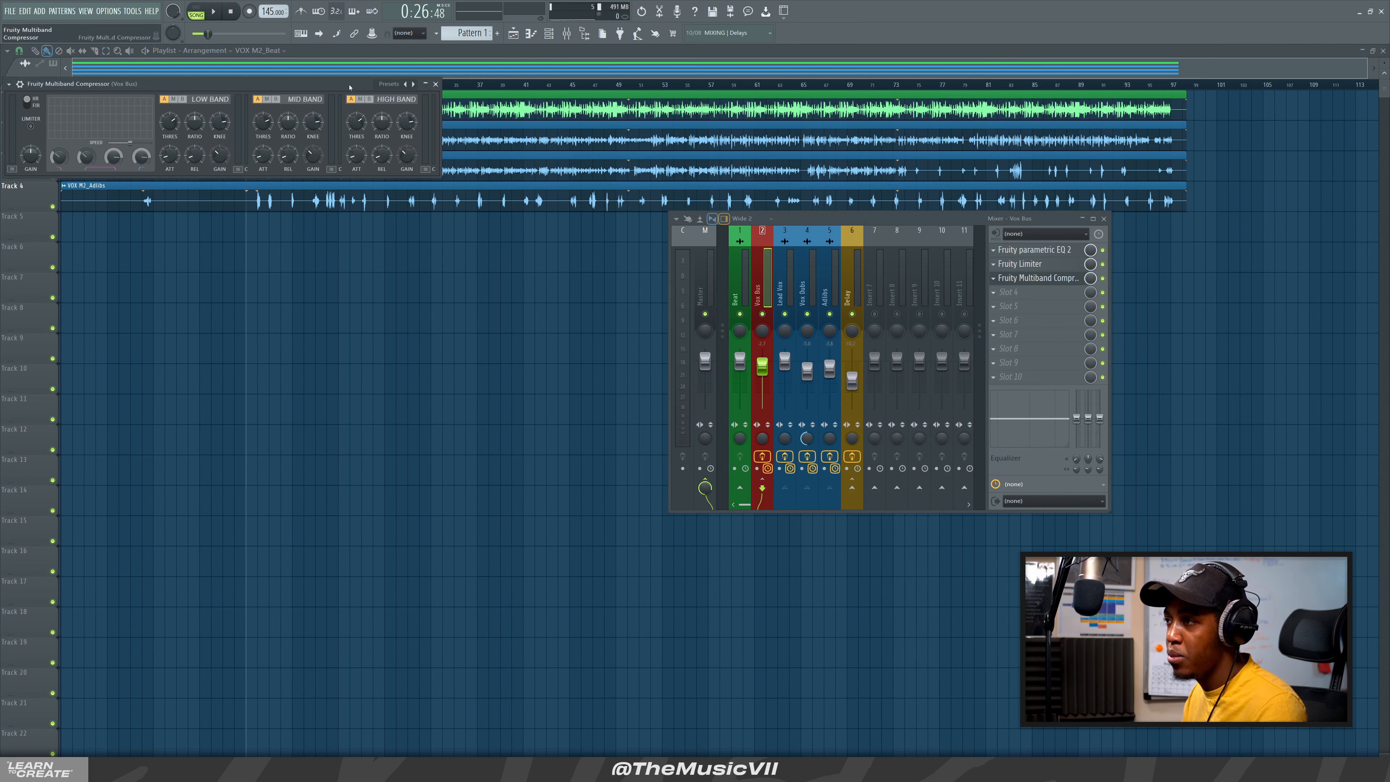
left_click_drag(349, 86, 527, 333)
key("ctrl+s")
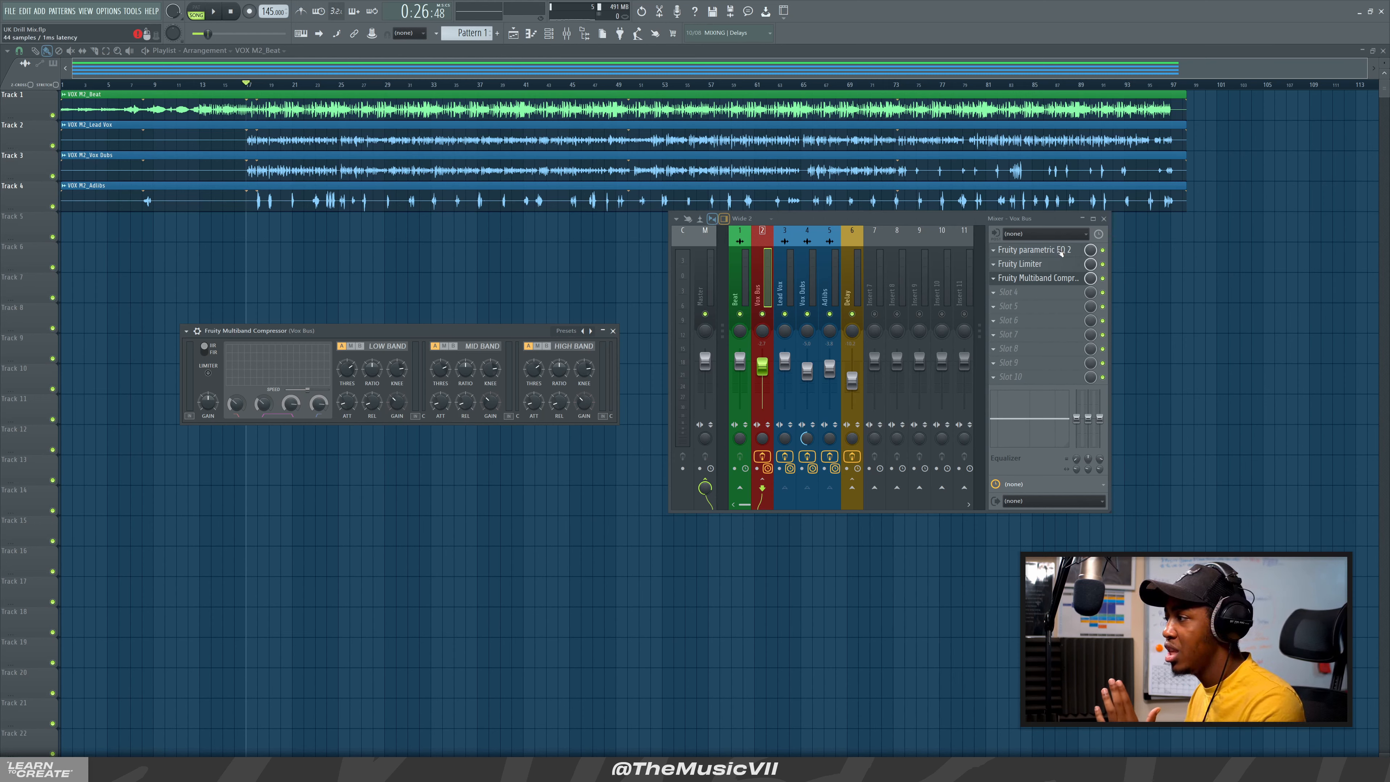
Review the Vox Bus parametric EQ curve, and load and play back the Soft limiter preset in Fruity Multiband Compressor
left_click(1043, 250)
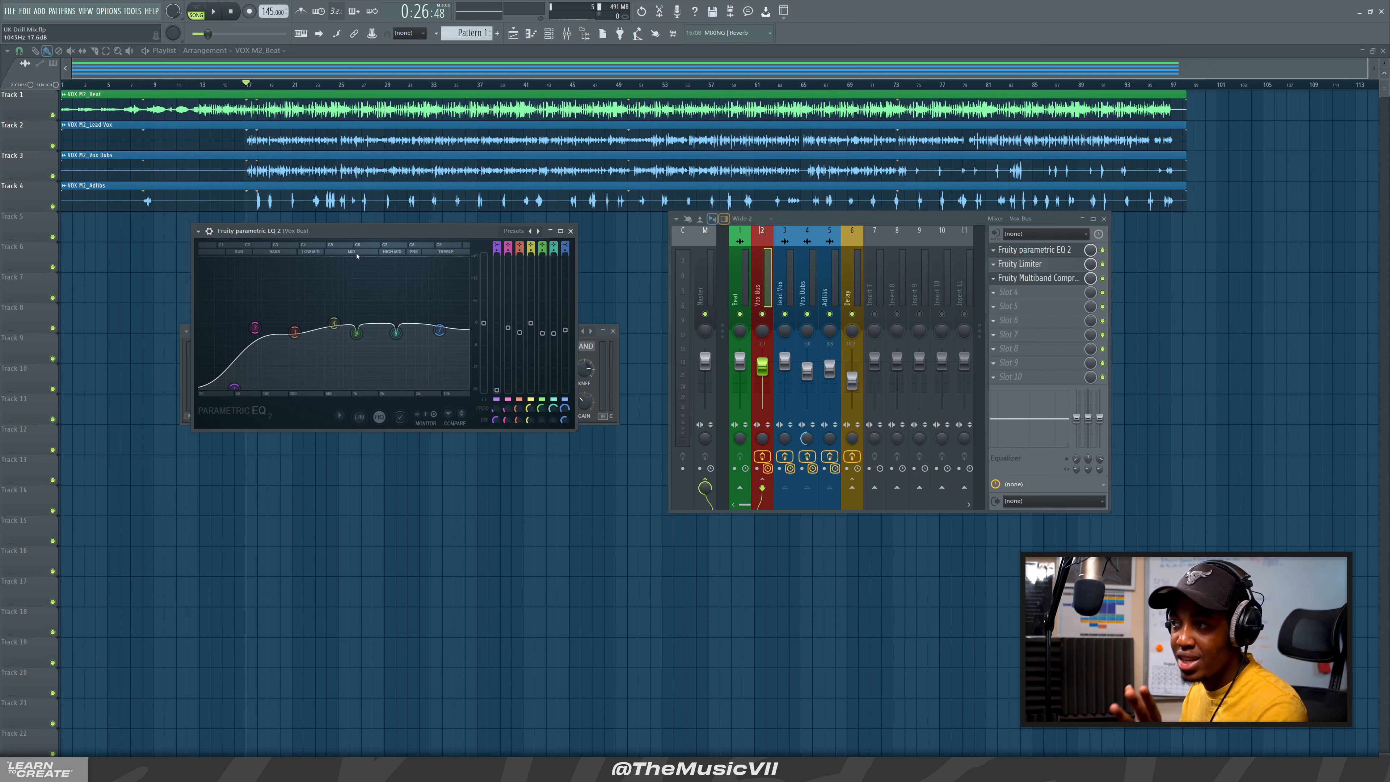
left_click(573, 232)
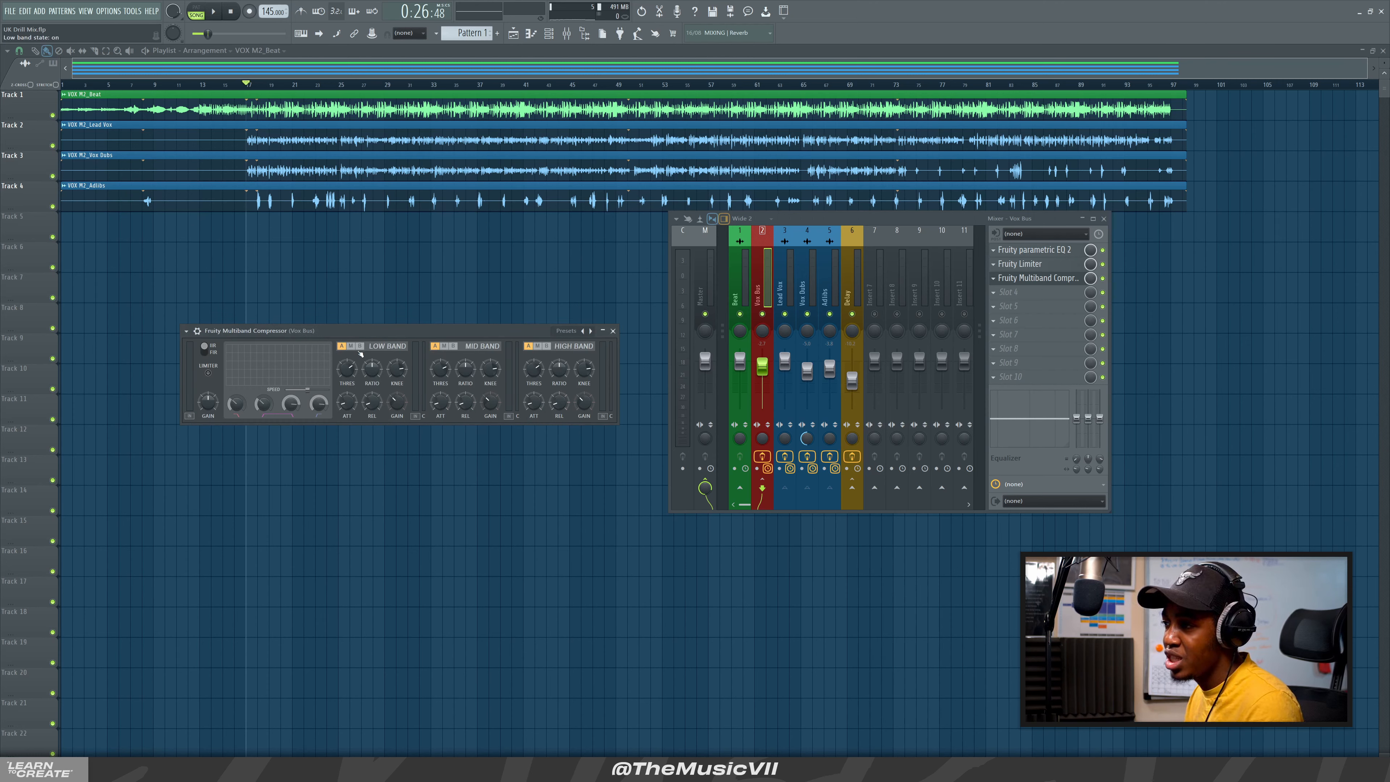
right_click(593, 338)
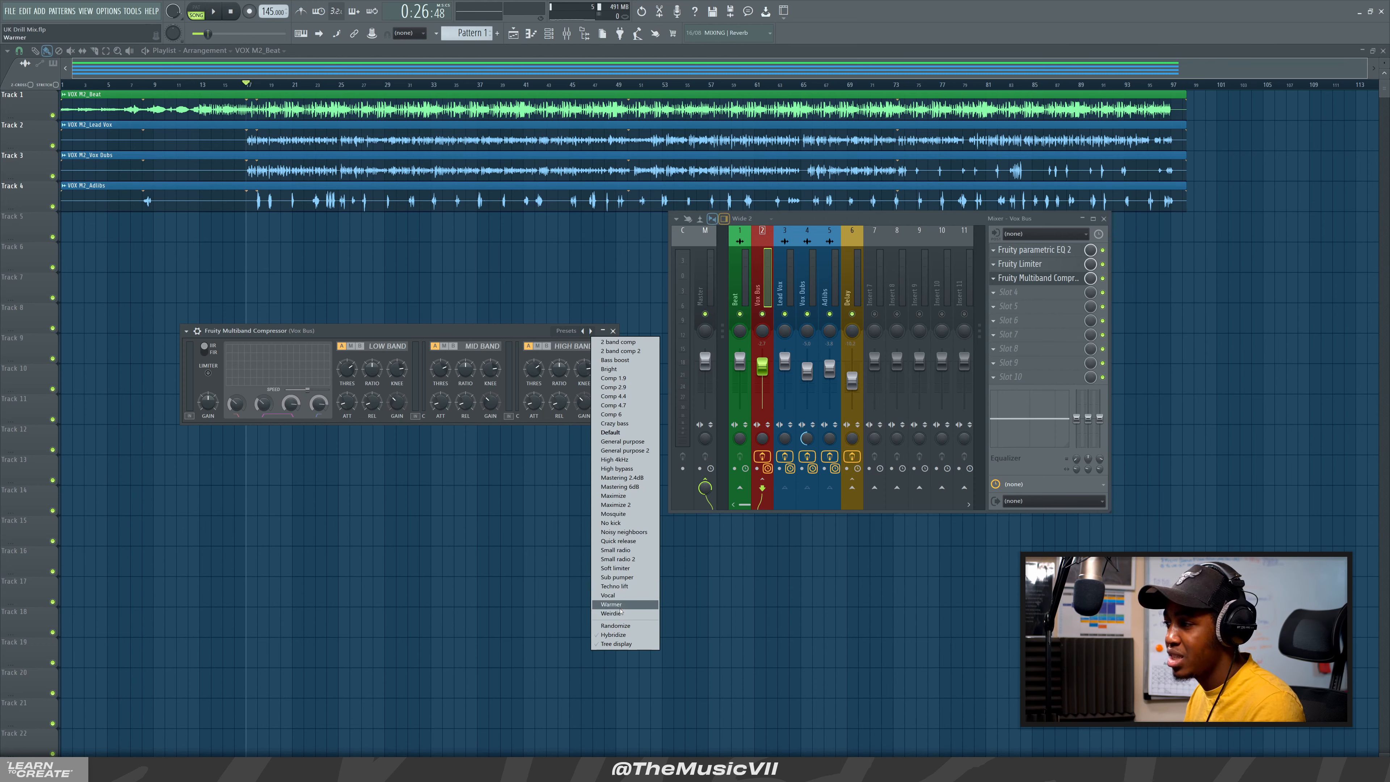
left_click(644, 570)
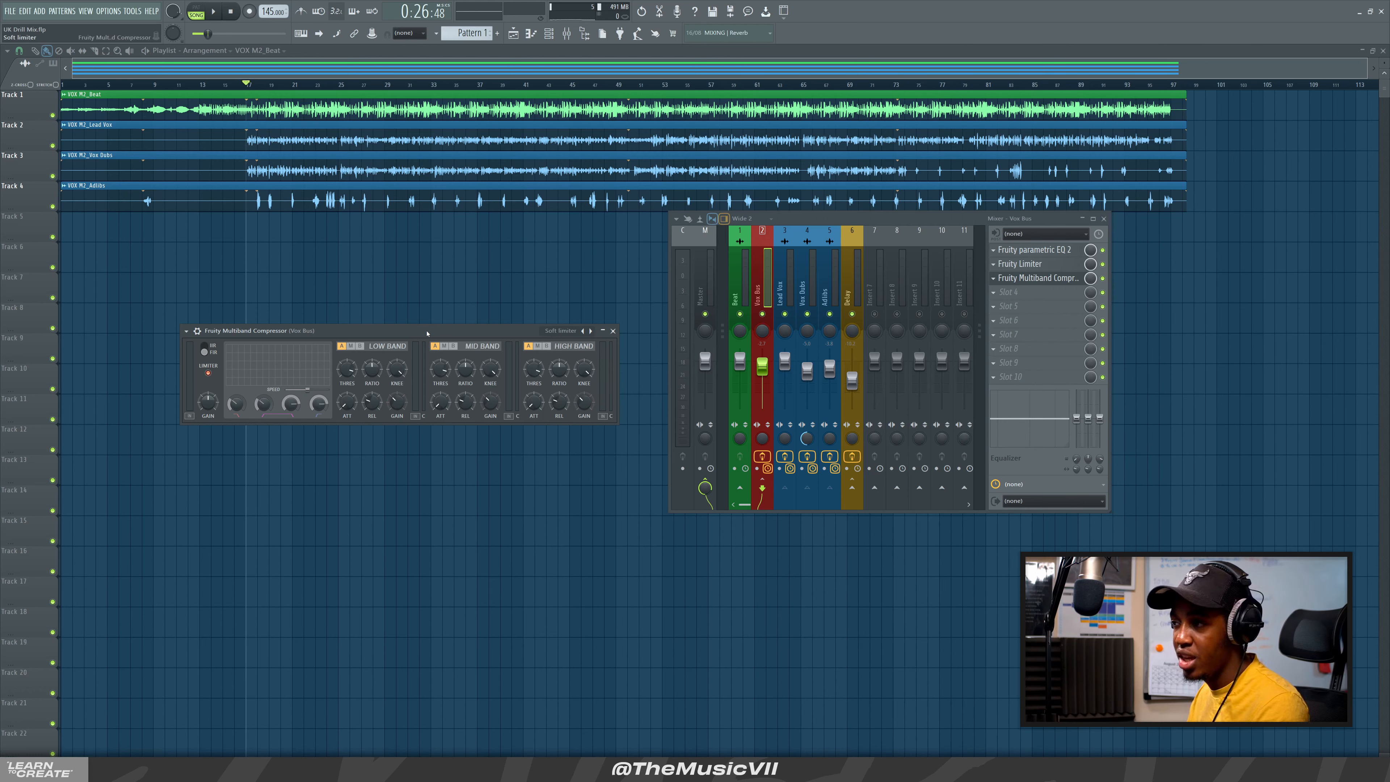
left_click_drag(426, 330, 406, 292)
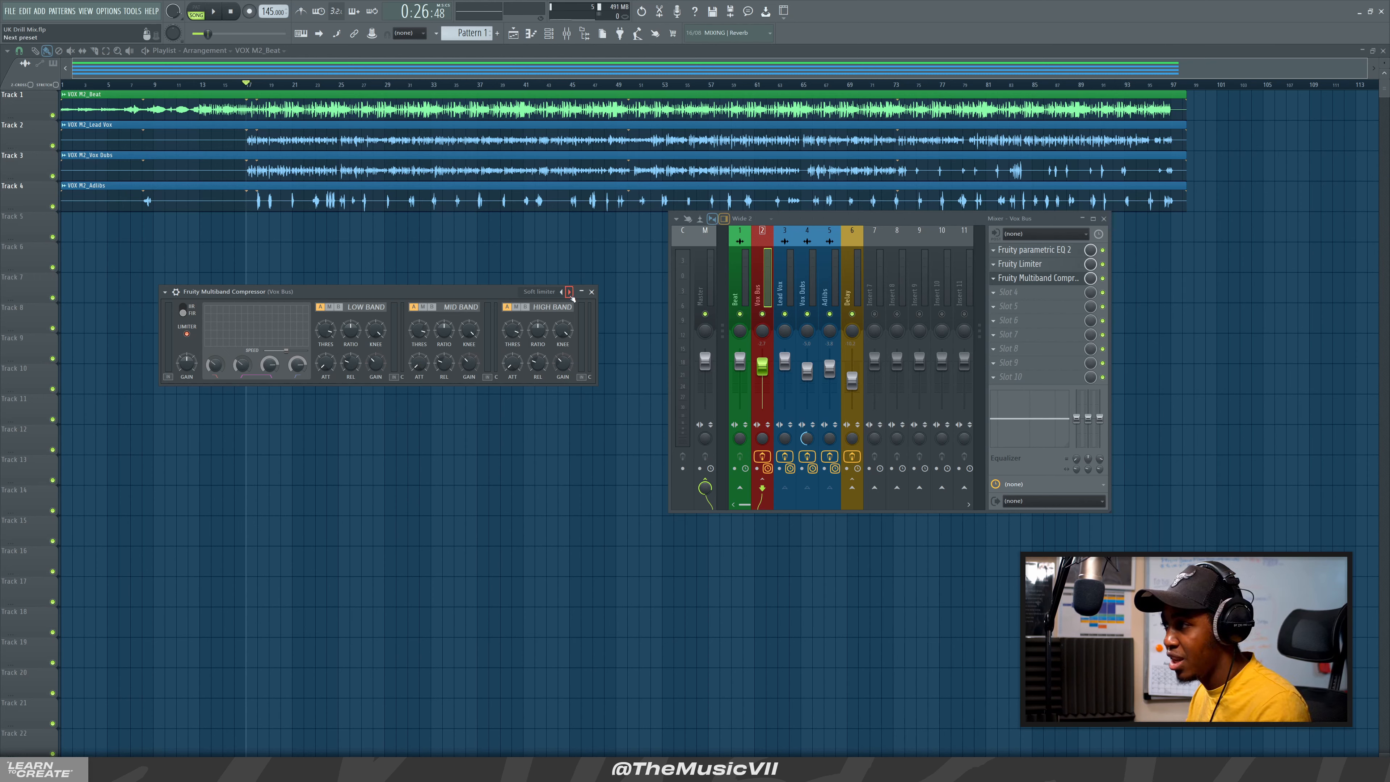
key("space")
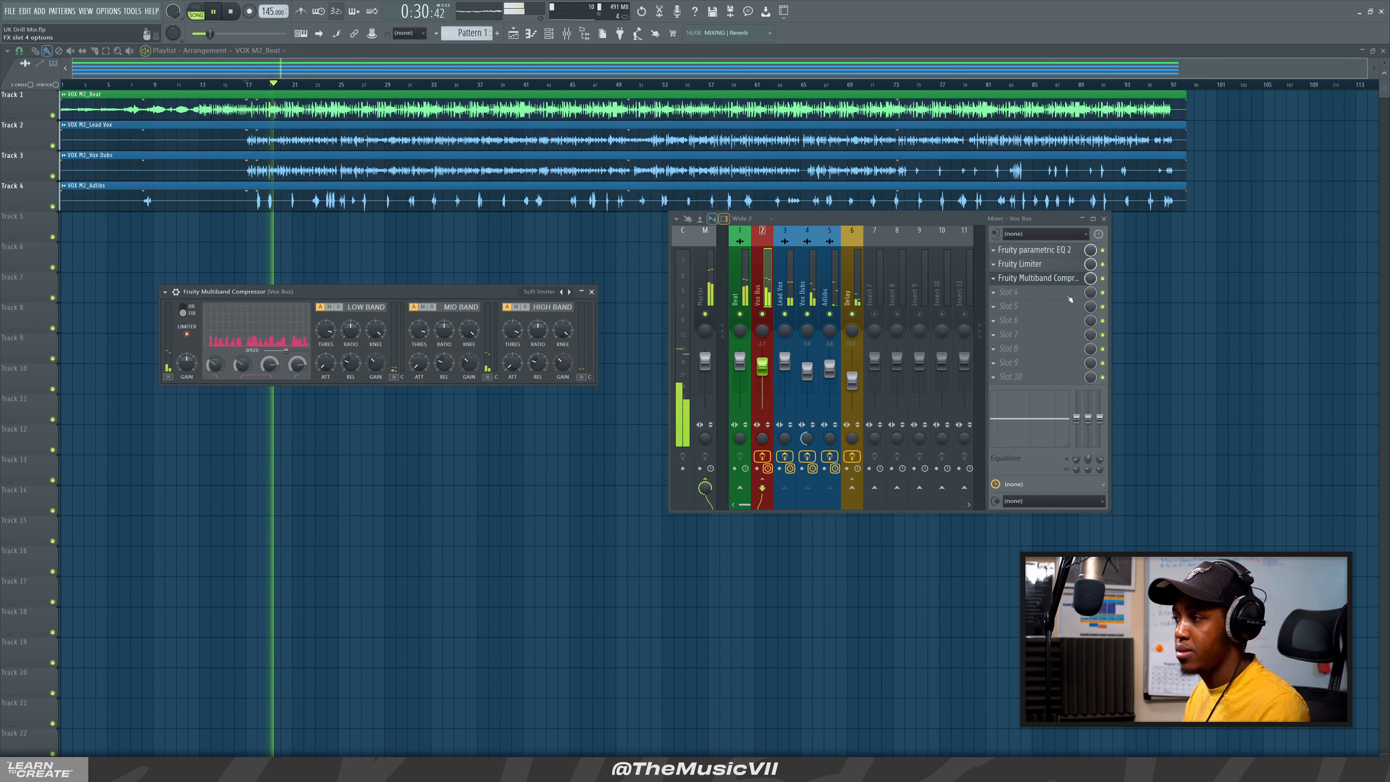
Compare the playing vocals with Fruity Multiband Compressor bypassed and re-enabled on the Vox Bus
key("space")
left_click(1102, 278)
key("space")
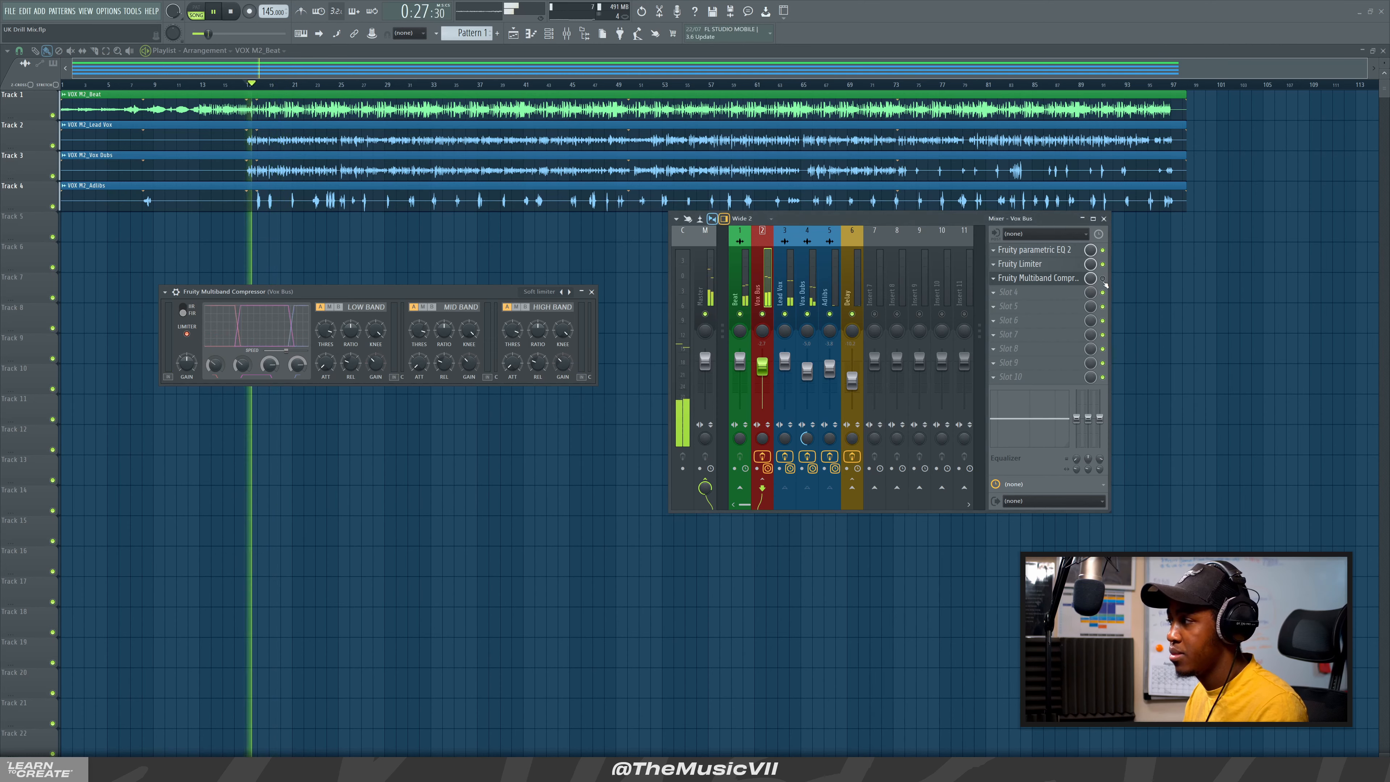
key("space")
left_click(1102, 279)
key("space")
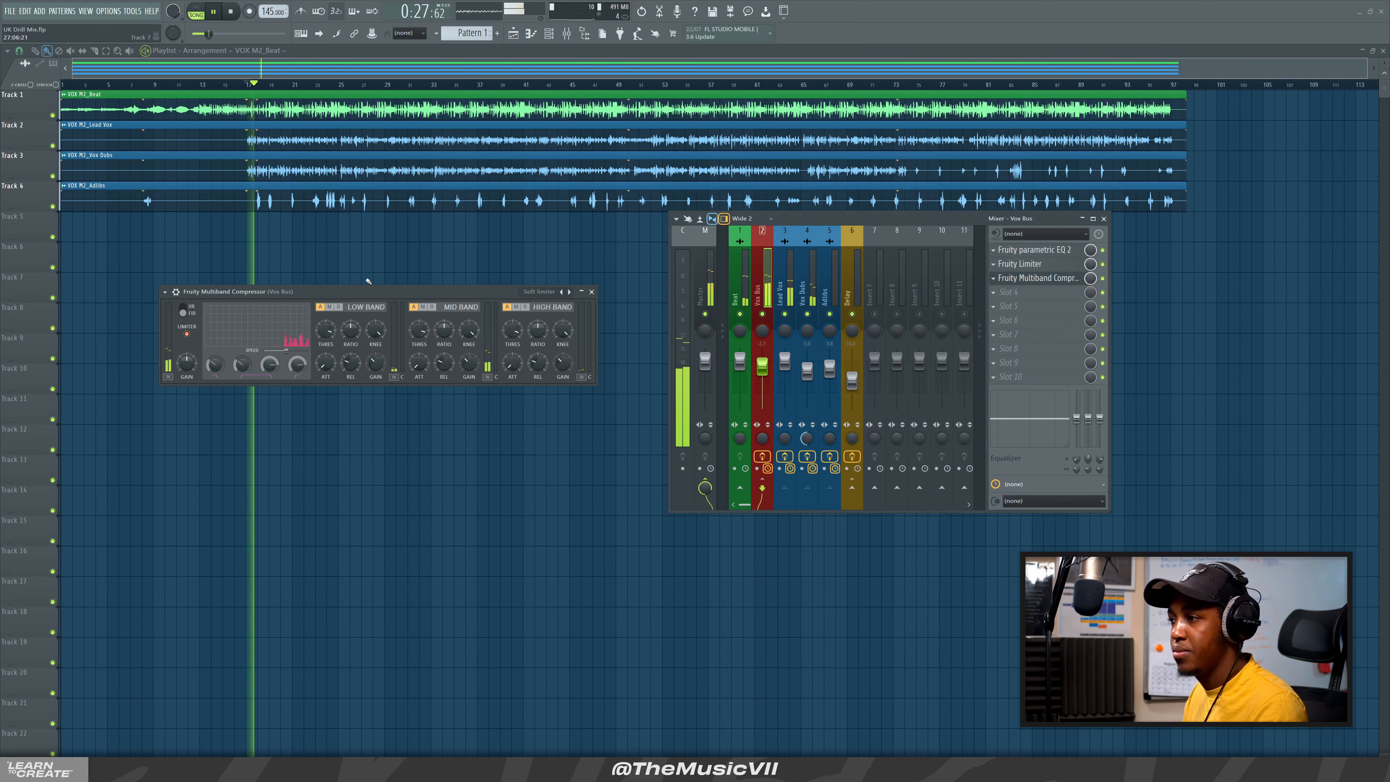
key("space")
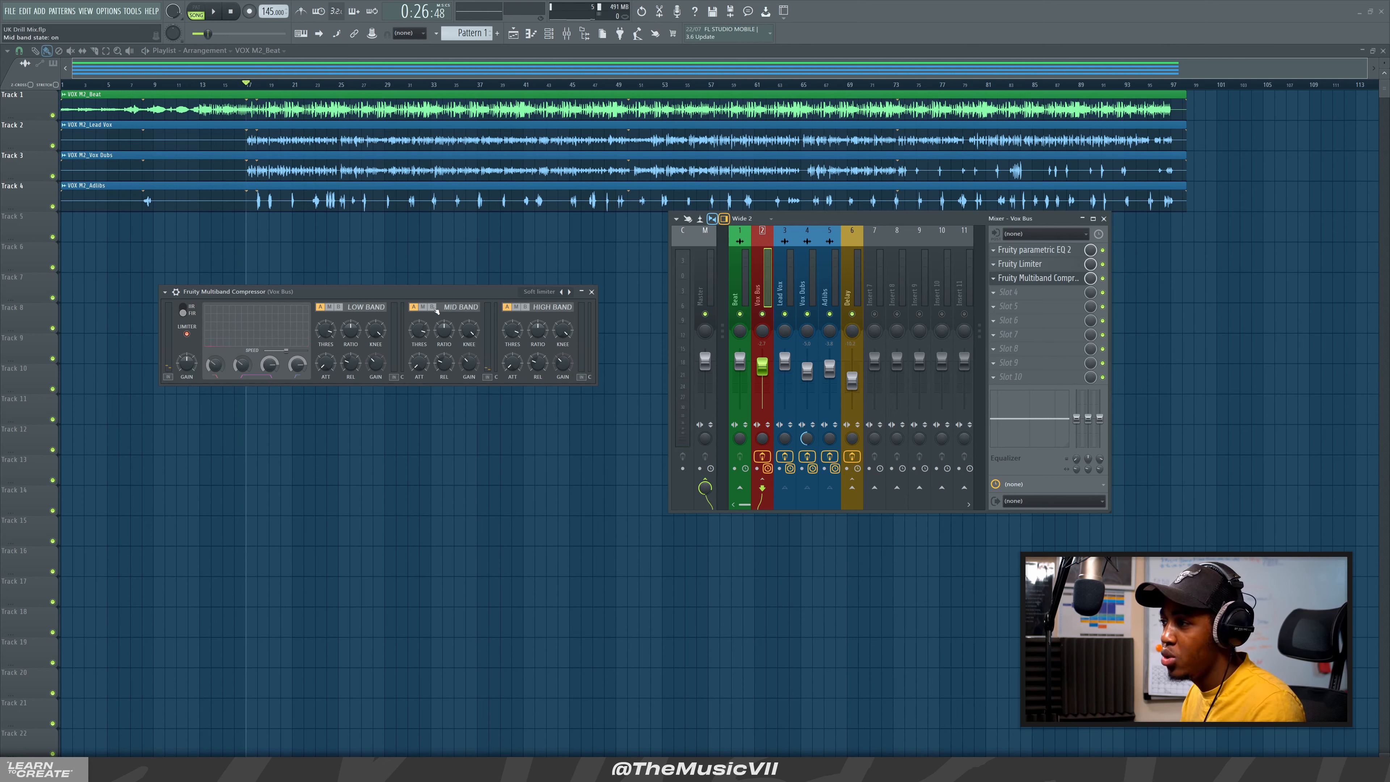
Mute the compressor's mid and high bands and set the low band's threshold to -22.8 dB against the playing vocals
left_click(423, 307)
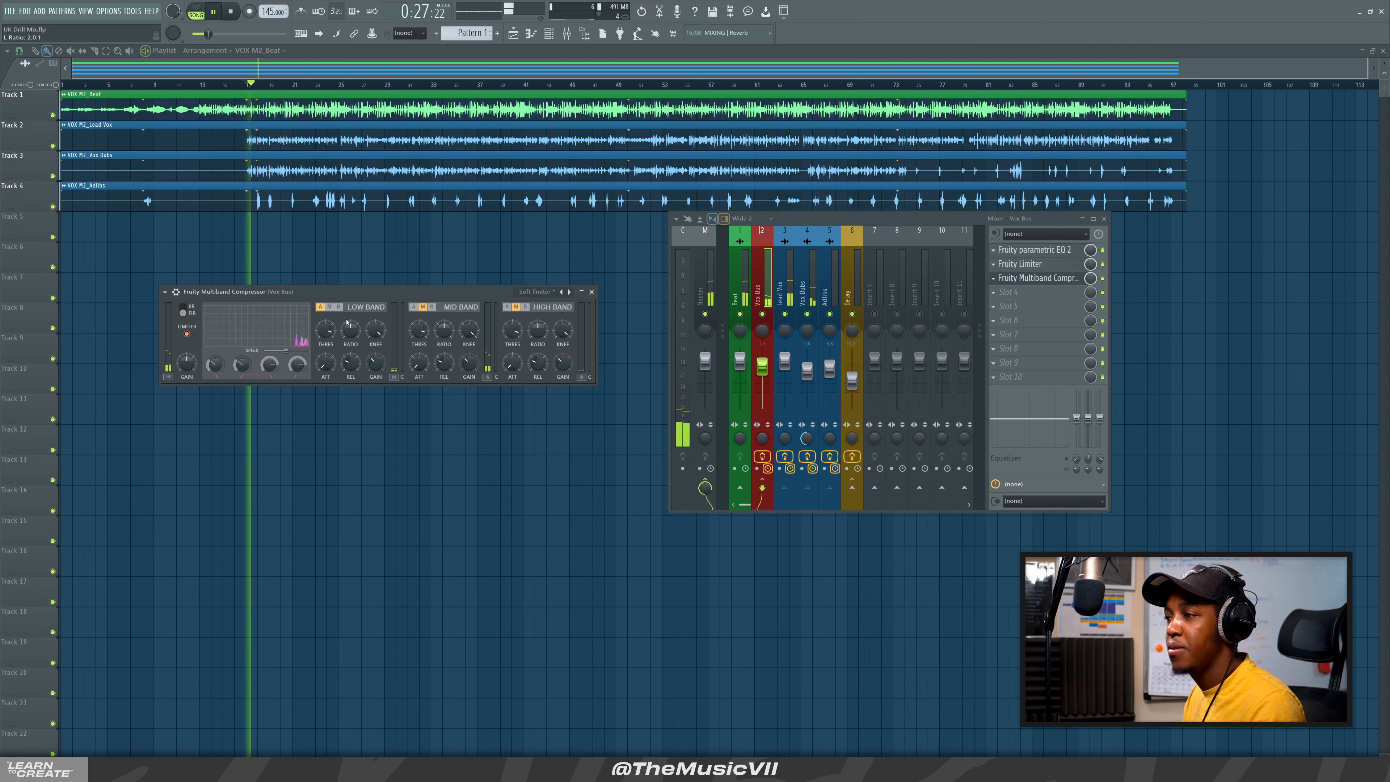
left_click_drag(358, 292, 358, 310)
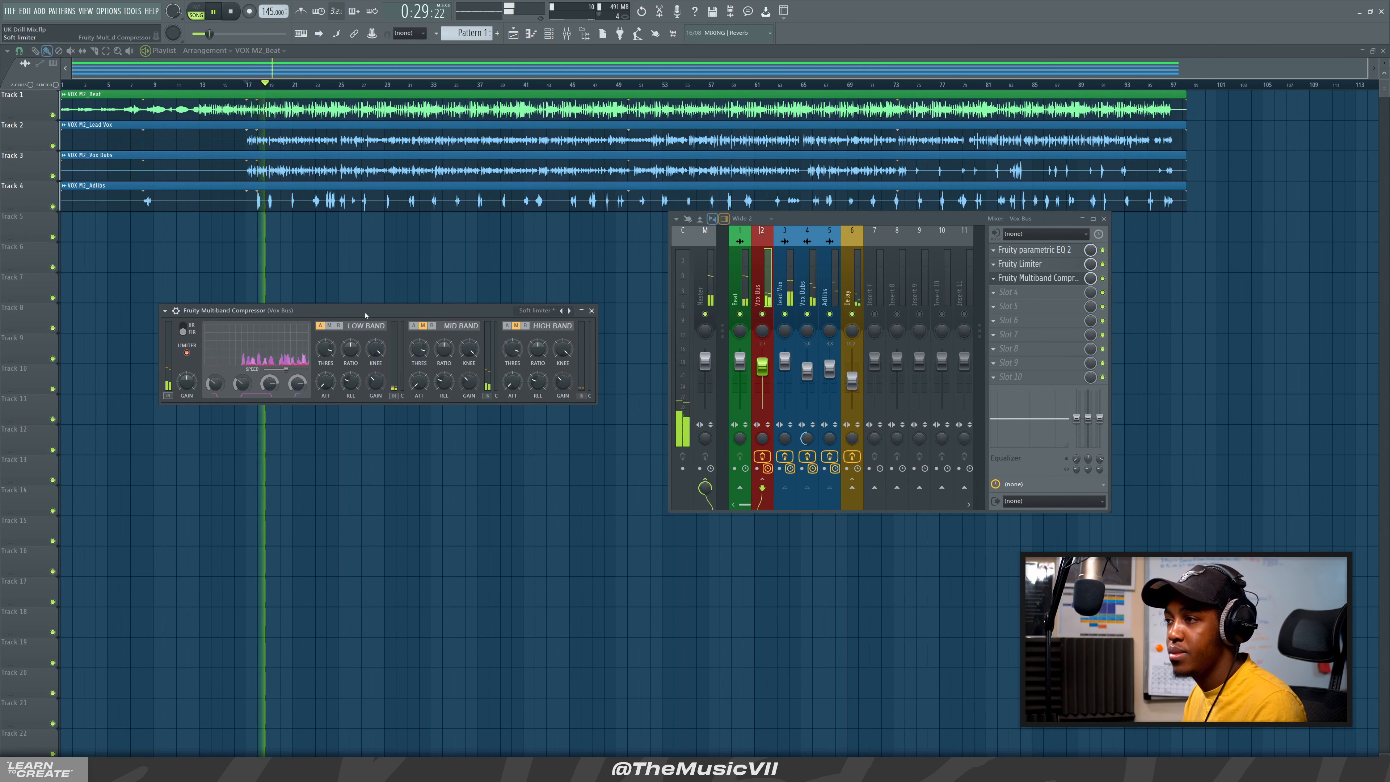
key("space")
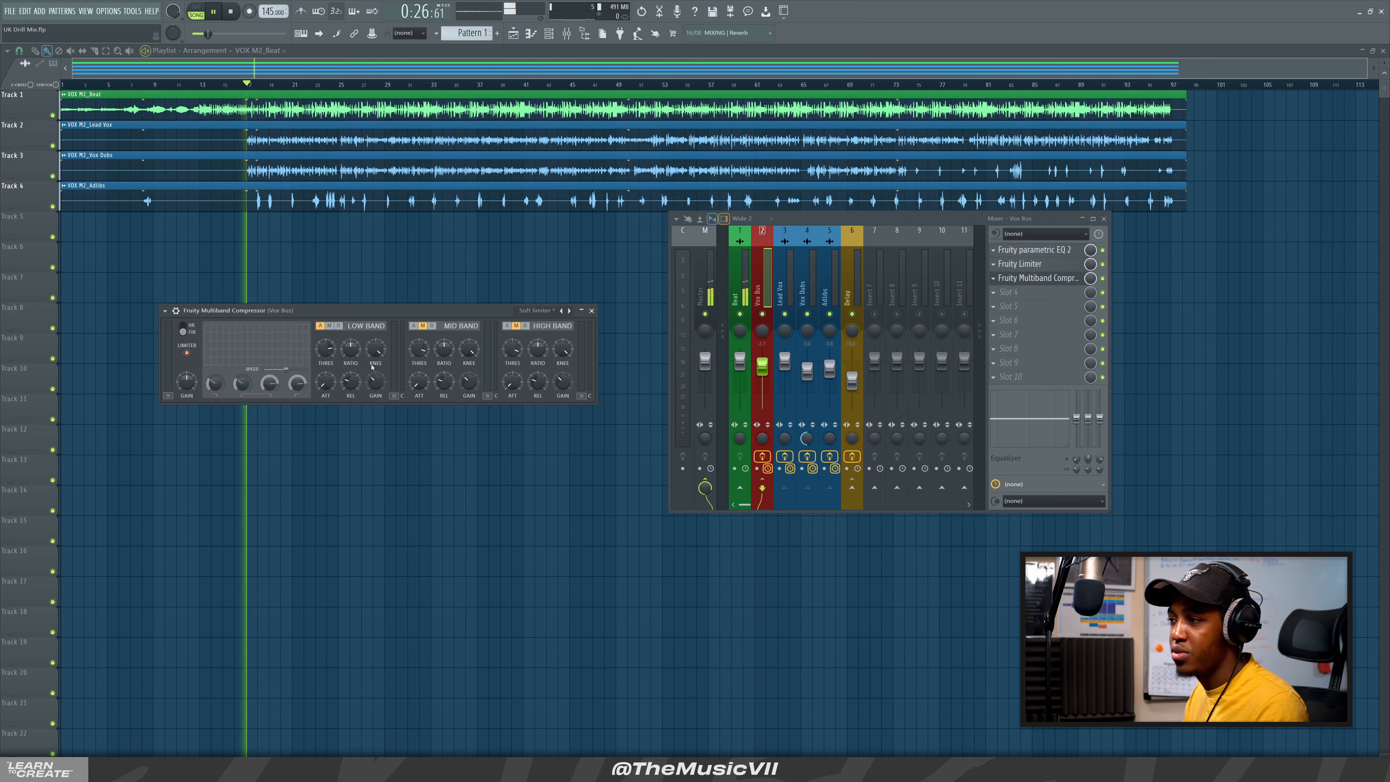
key("space")
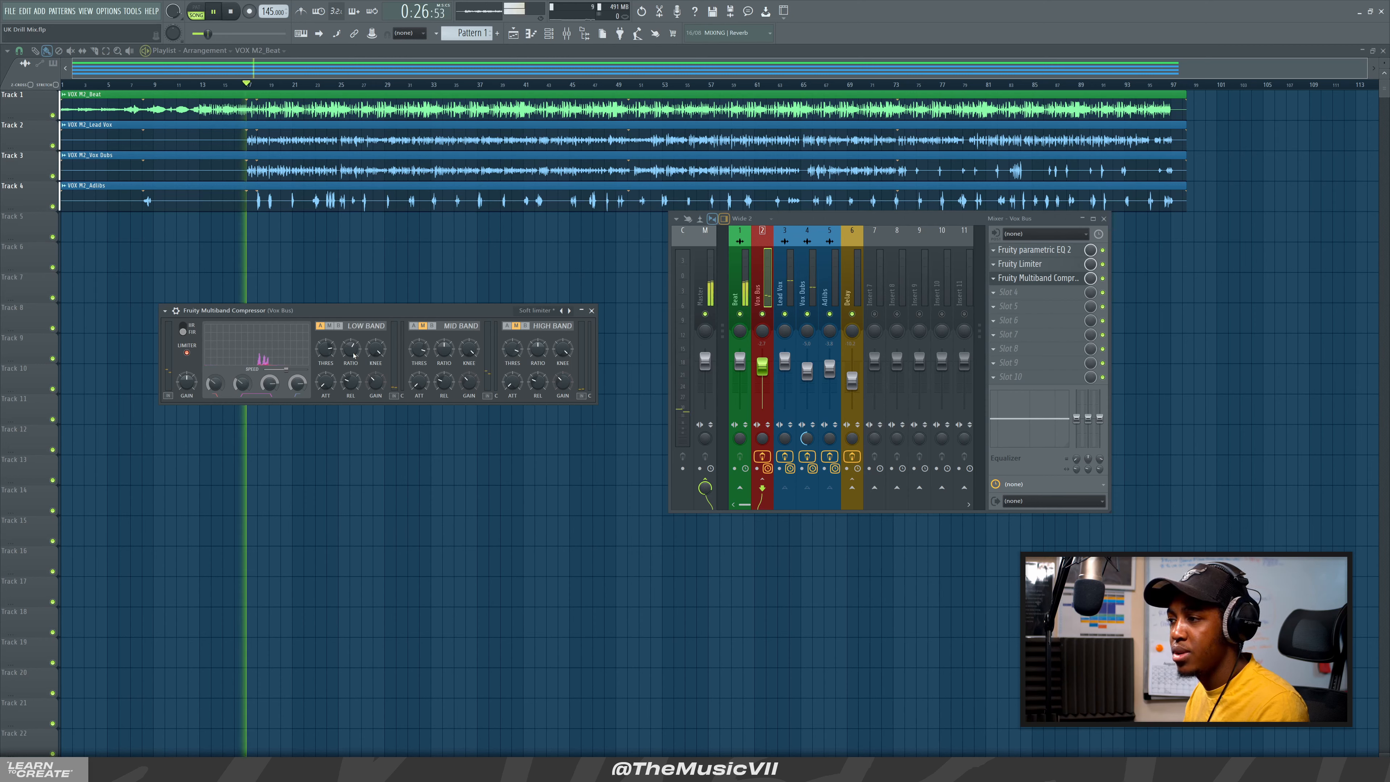
left_click_drag(326, 348, 326, 355)
key("space")
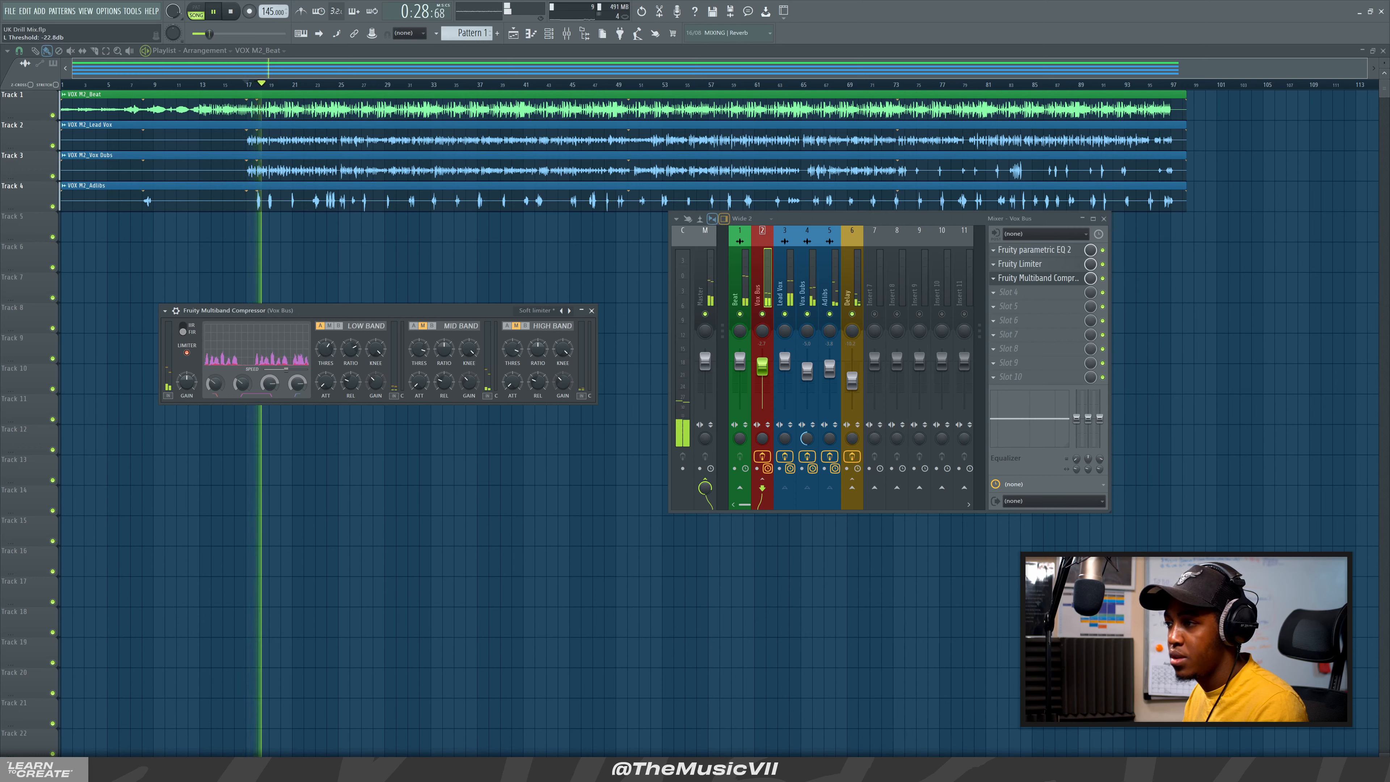
key("space")
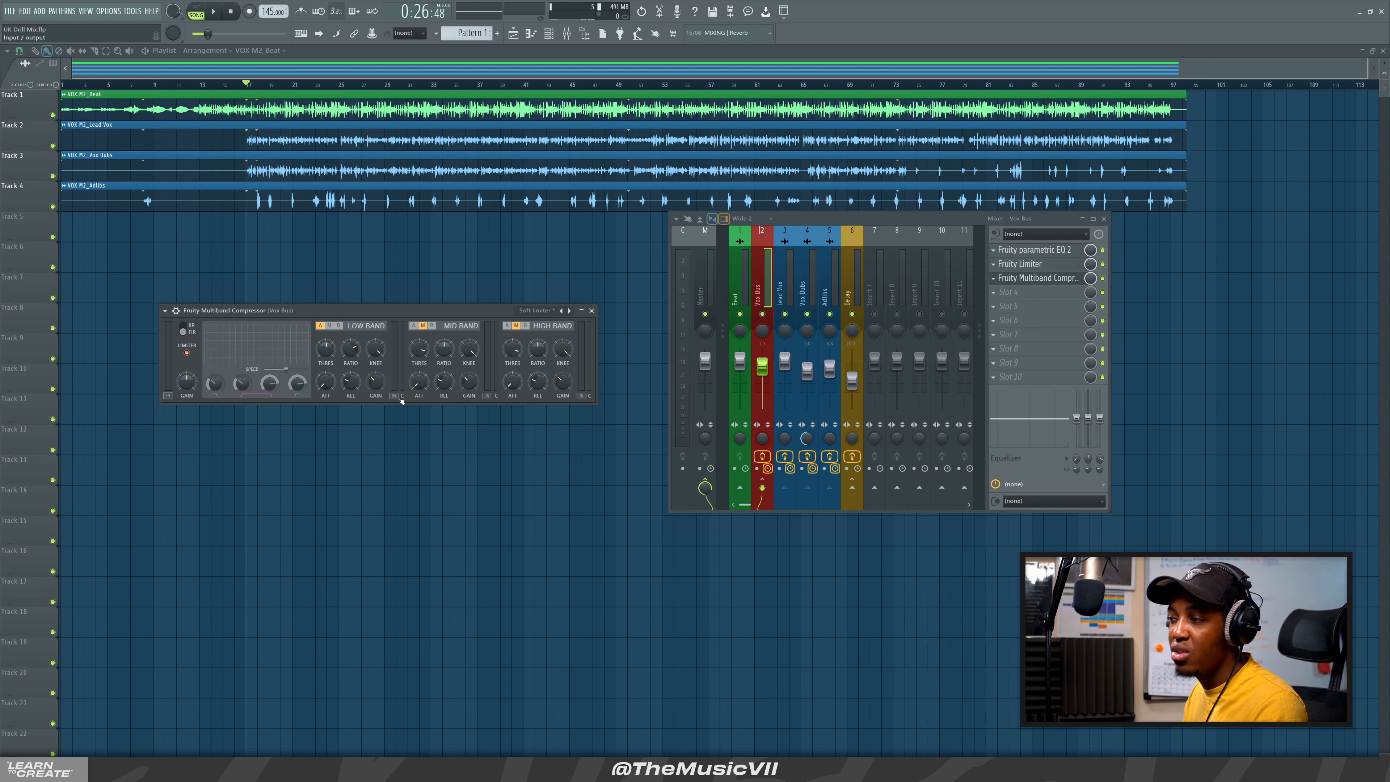
Switch the compressor's mid and high bands back on and set the low band's output gain to 1.5 dB
key("space")
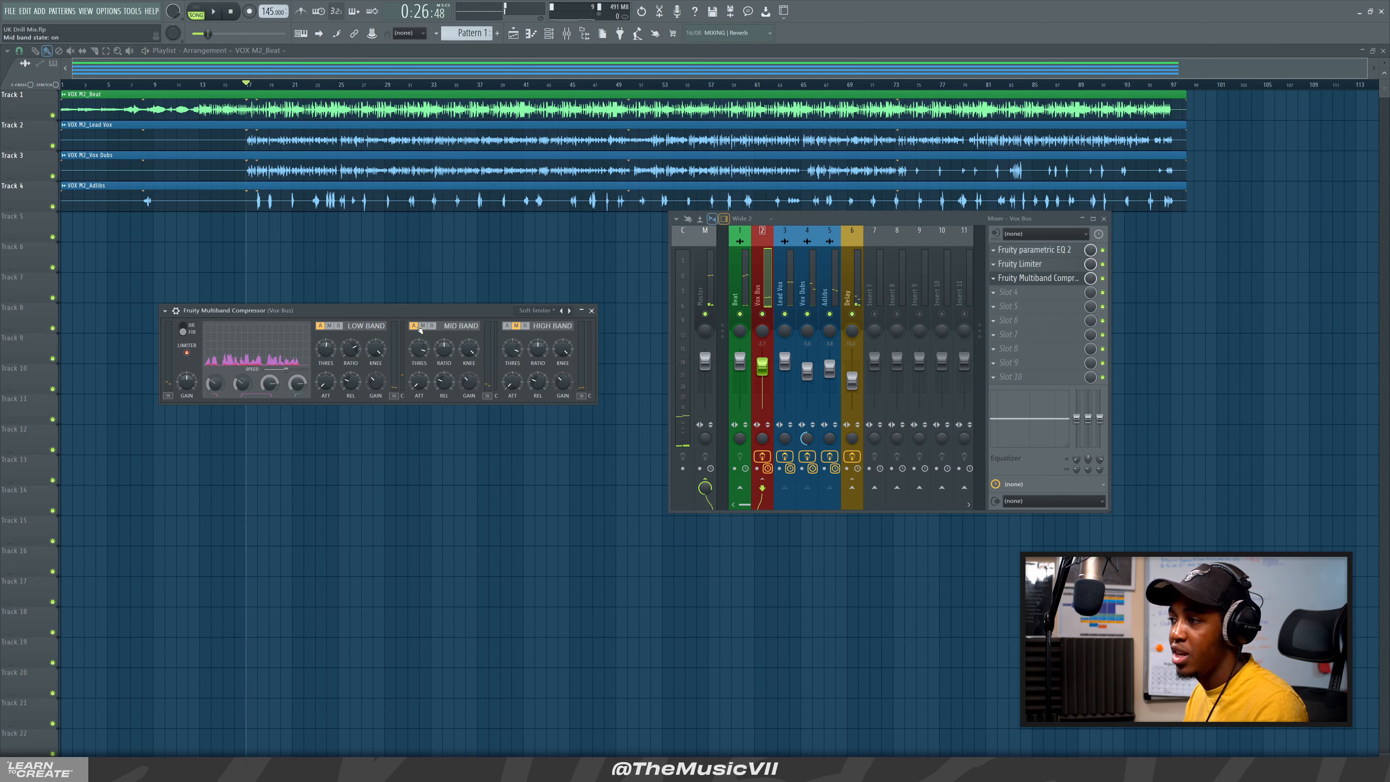
key("space")
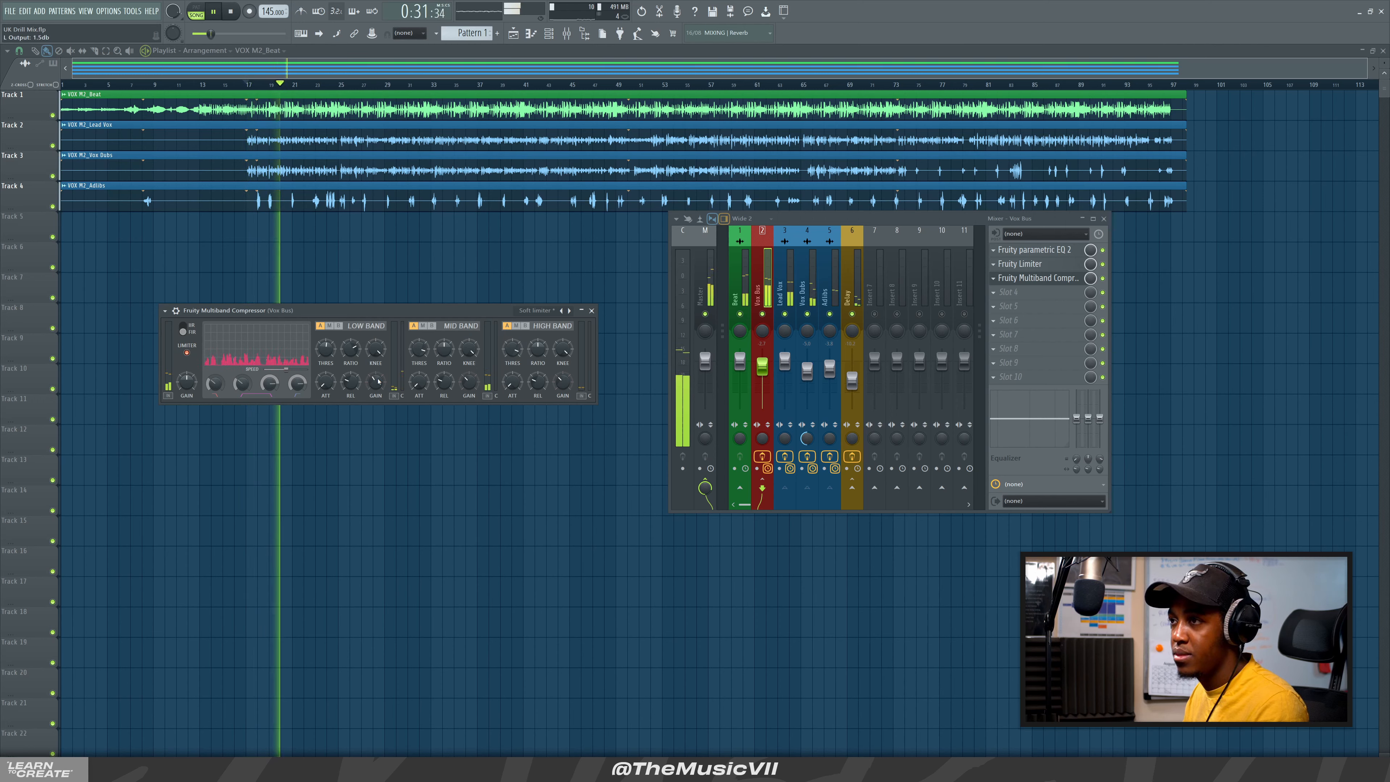
key("space")
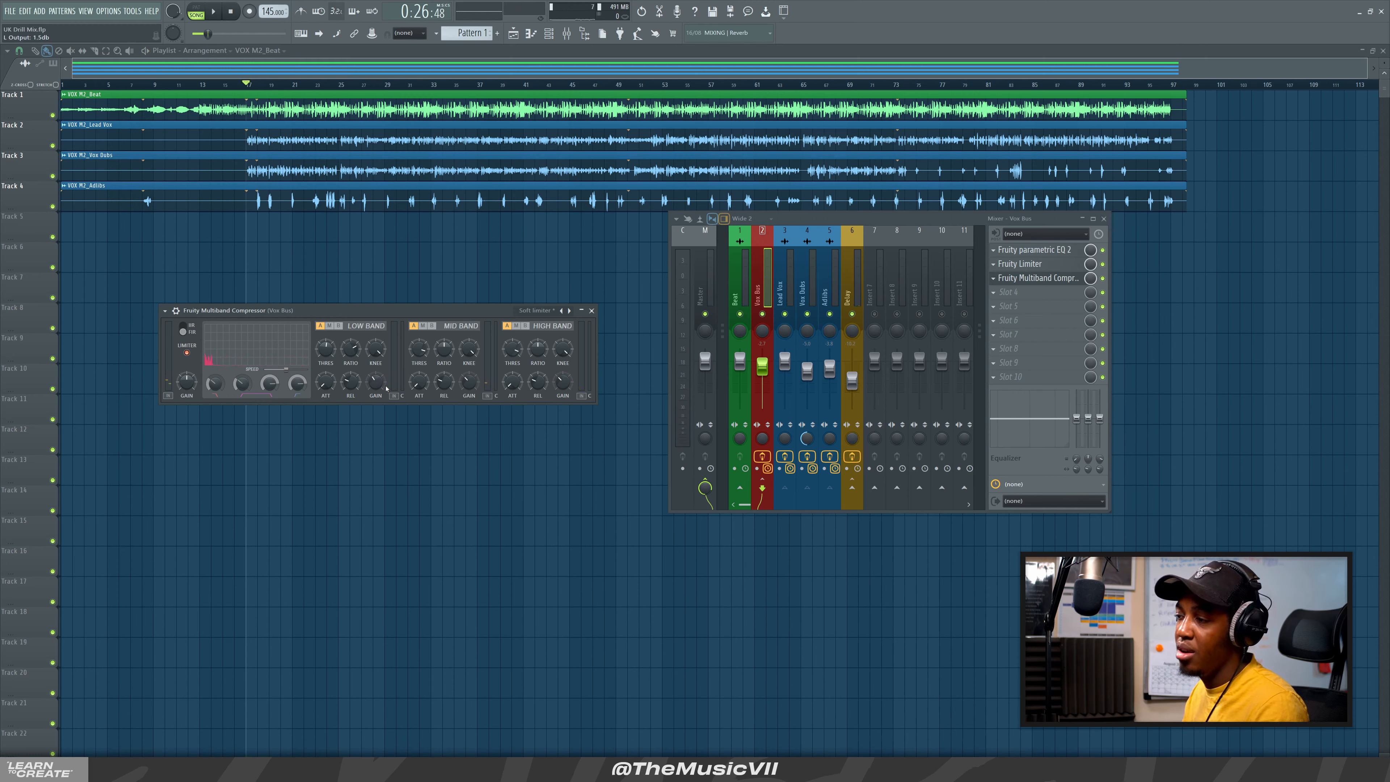
key("space")
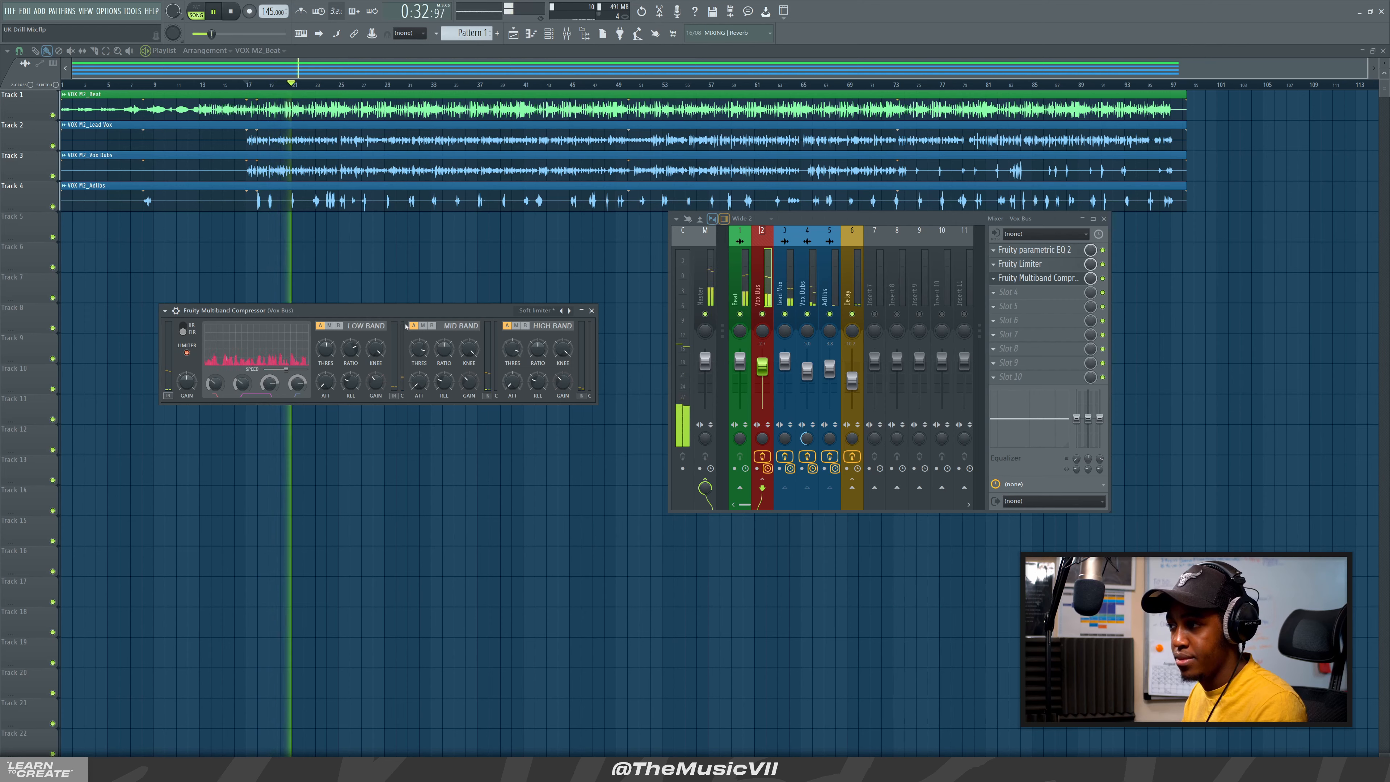
Set the compressor's mid band to 10.0 ms attack and 2.2:1 ratio, and fine-tune its threshold during playback
key("space")
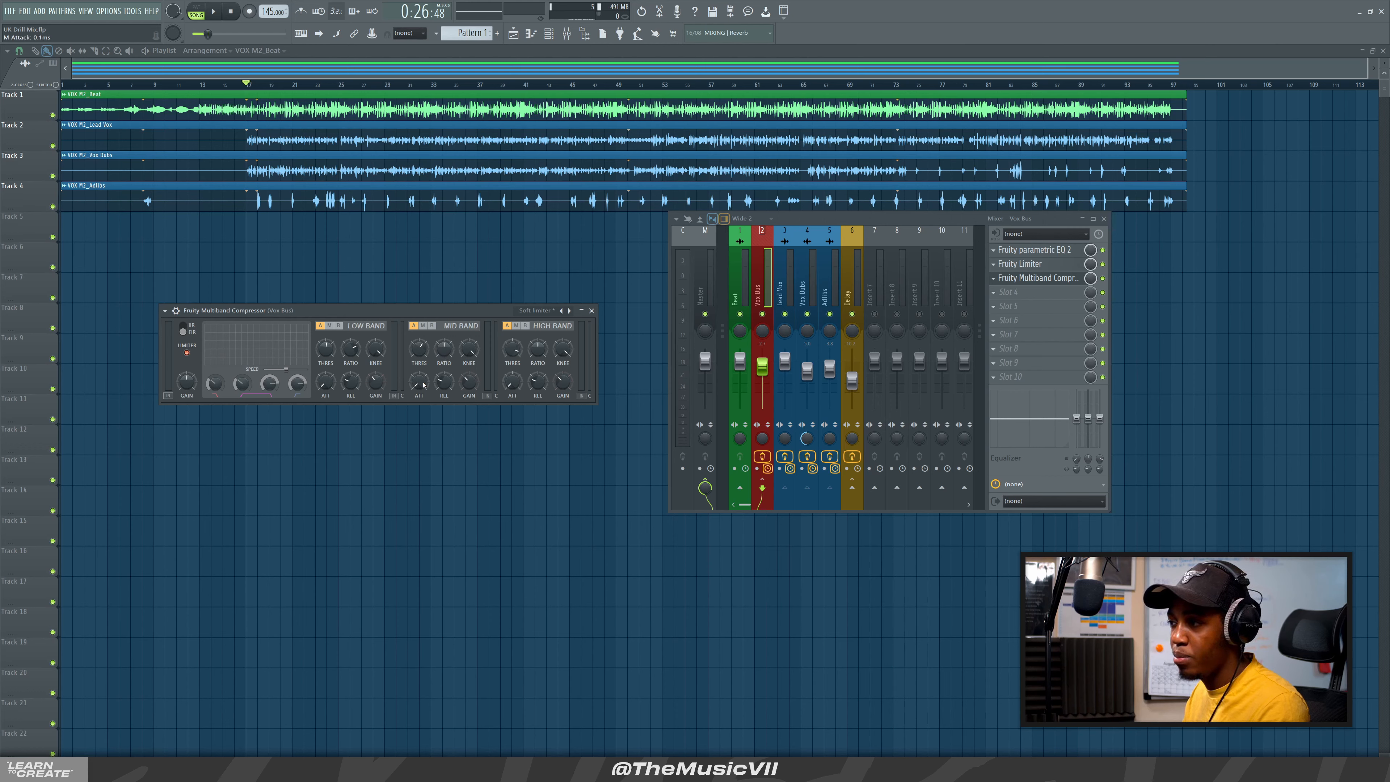
key("space")
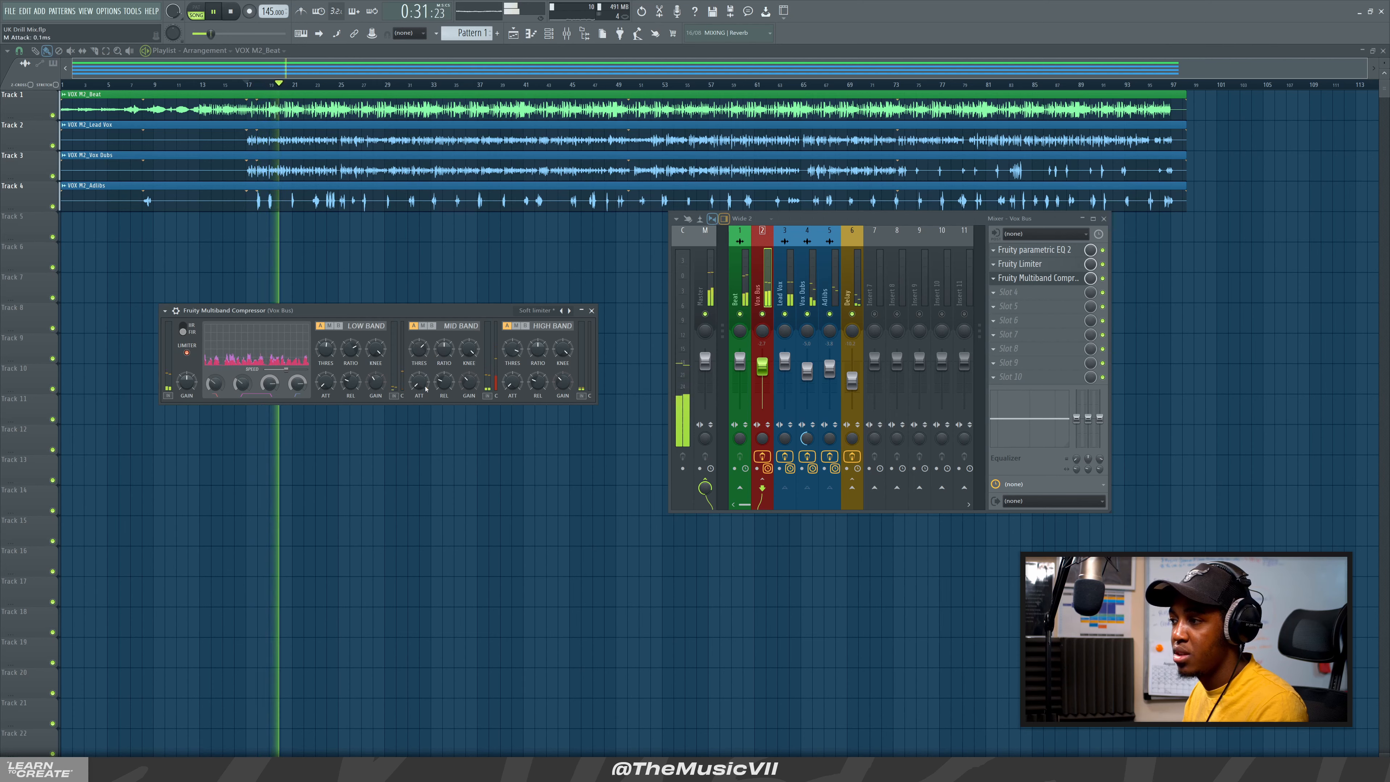
key("space")
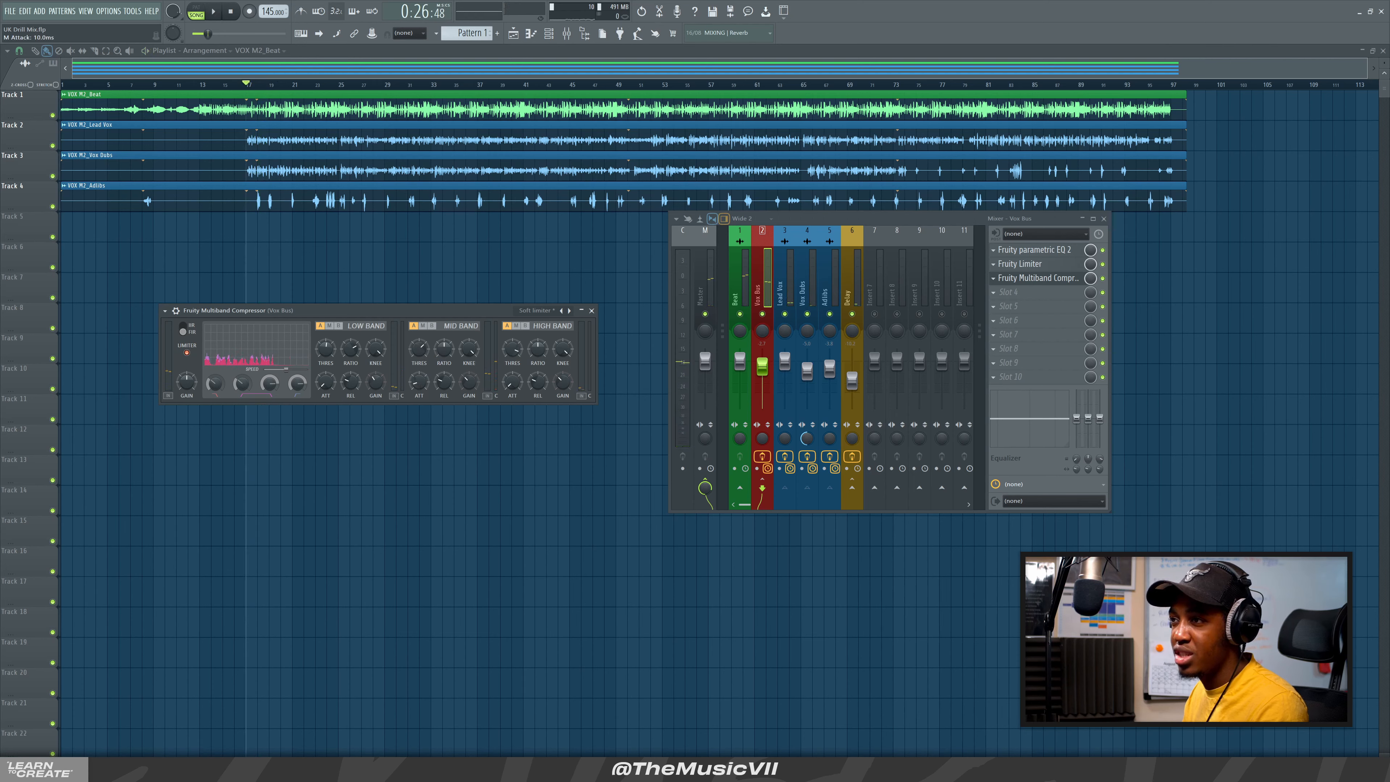
key("space")
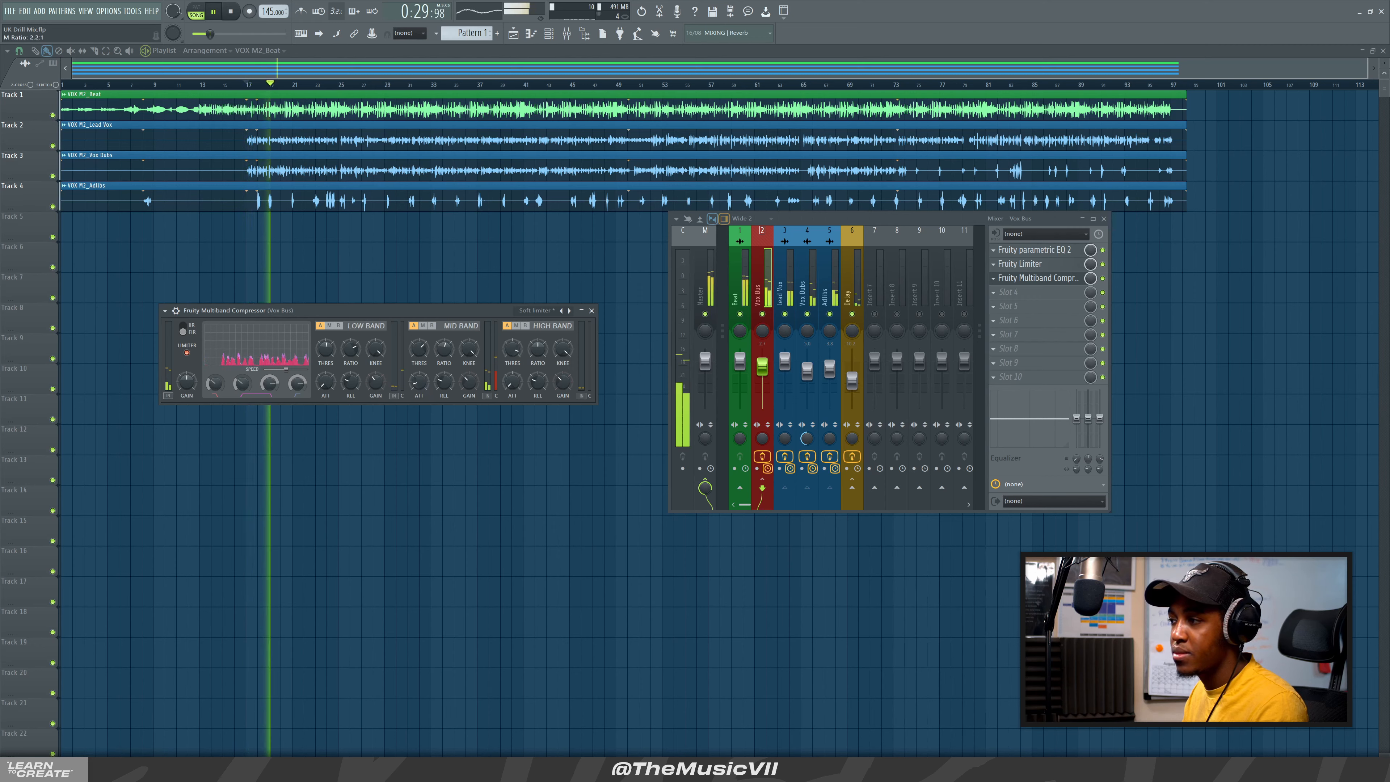
left_click_drag(423, 353, 423, 351)
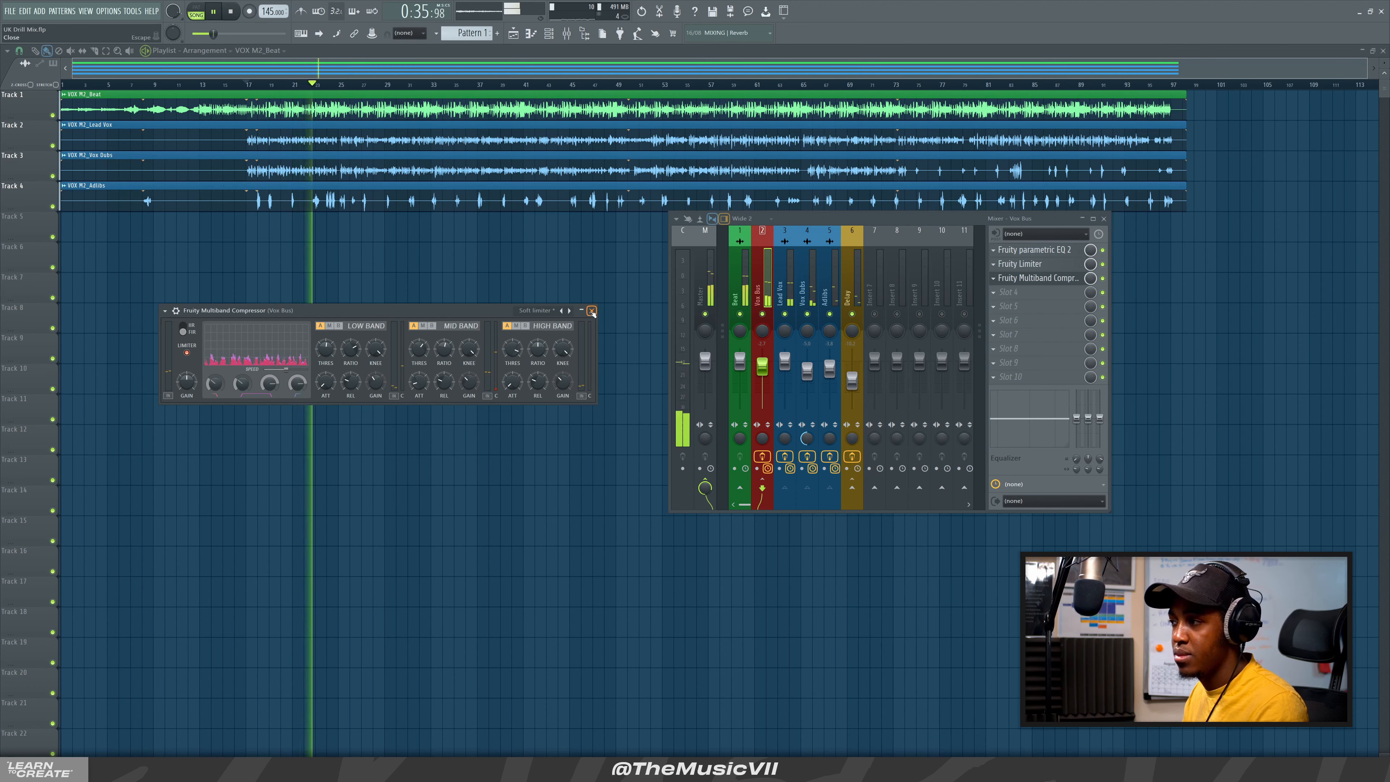
Set the compressor's high band threshold to -8.7 dB and lower the Vox Bus volume slightly against the beat
key("space")
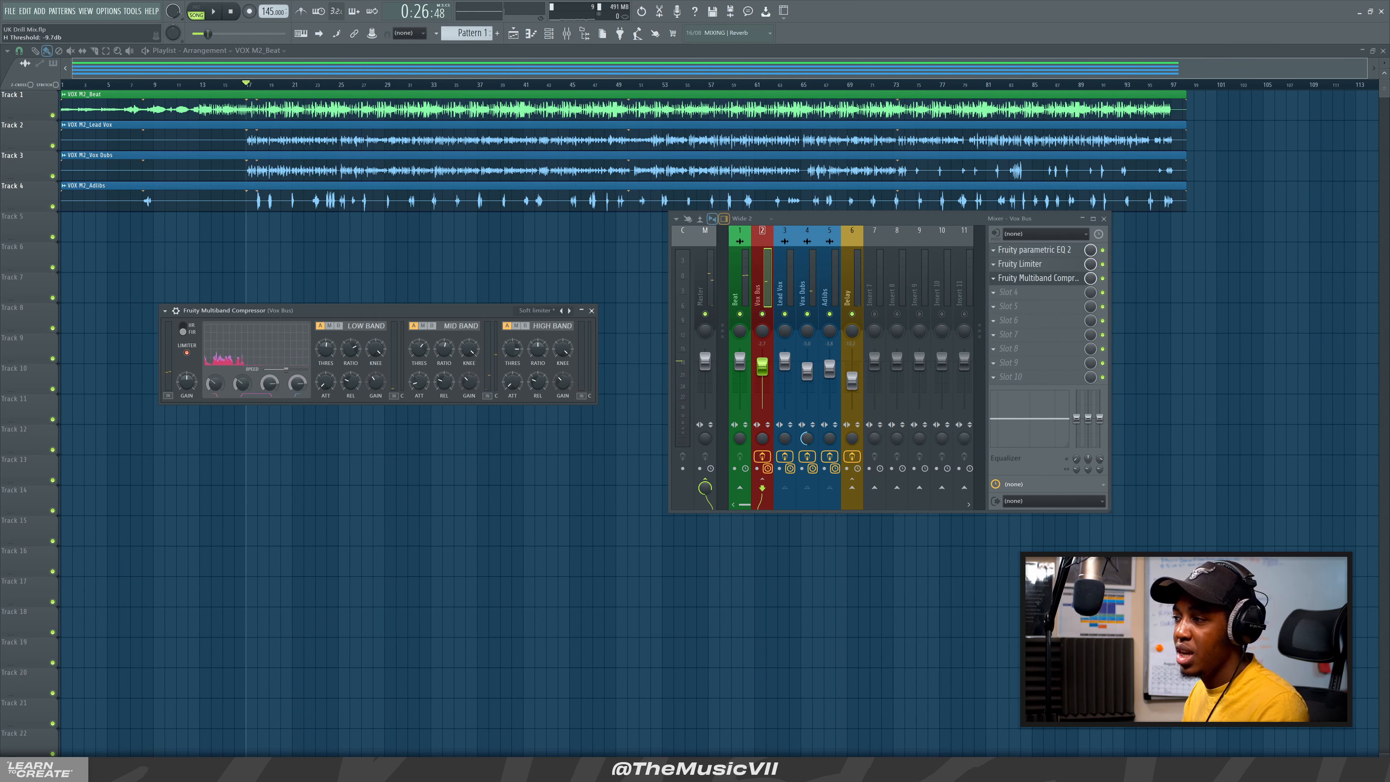
key("space")
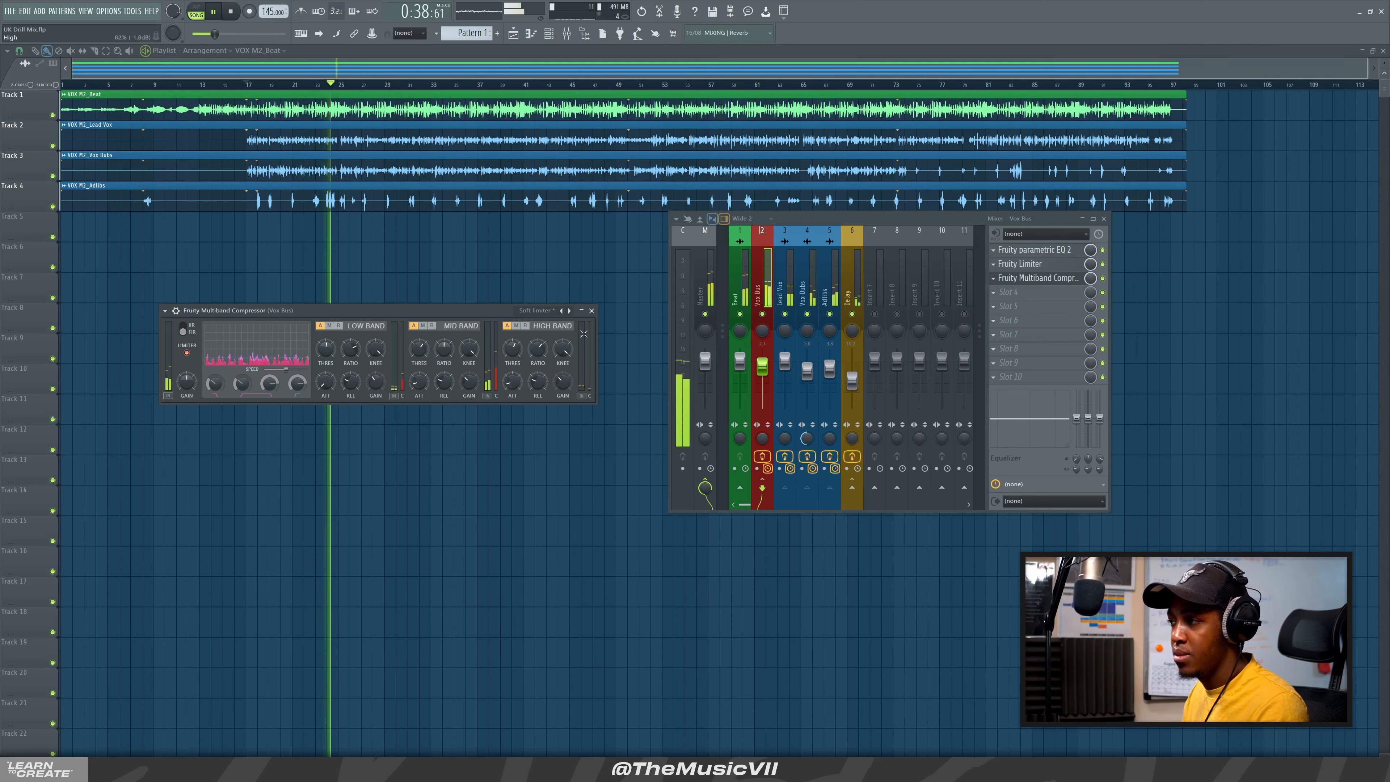
left_click(592, 311)
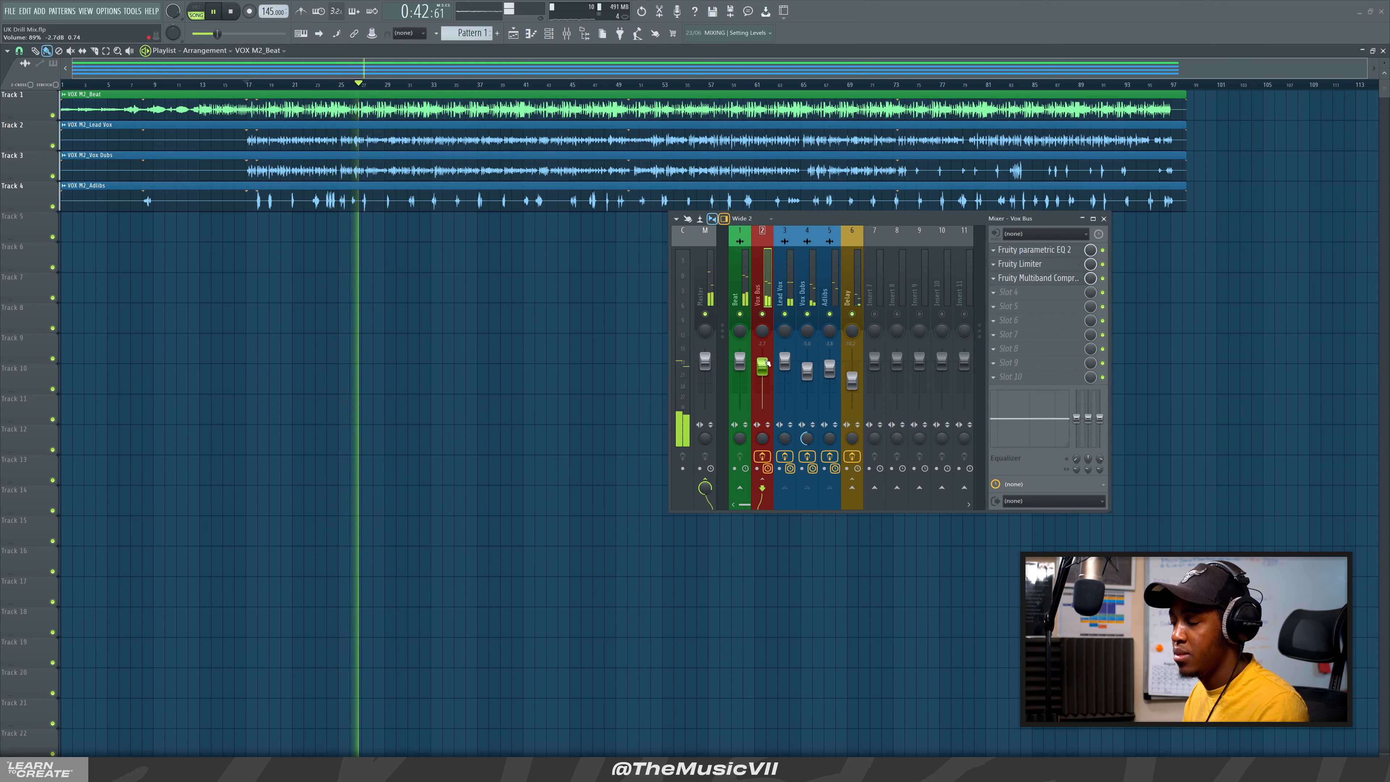
left_click_drag(762, 367, 762, 372)
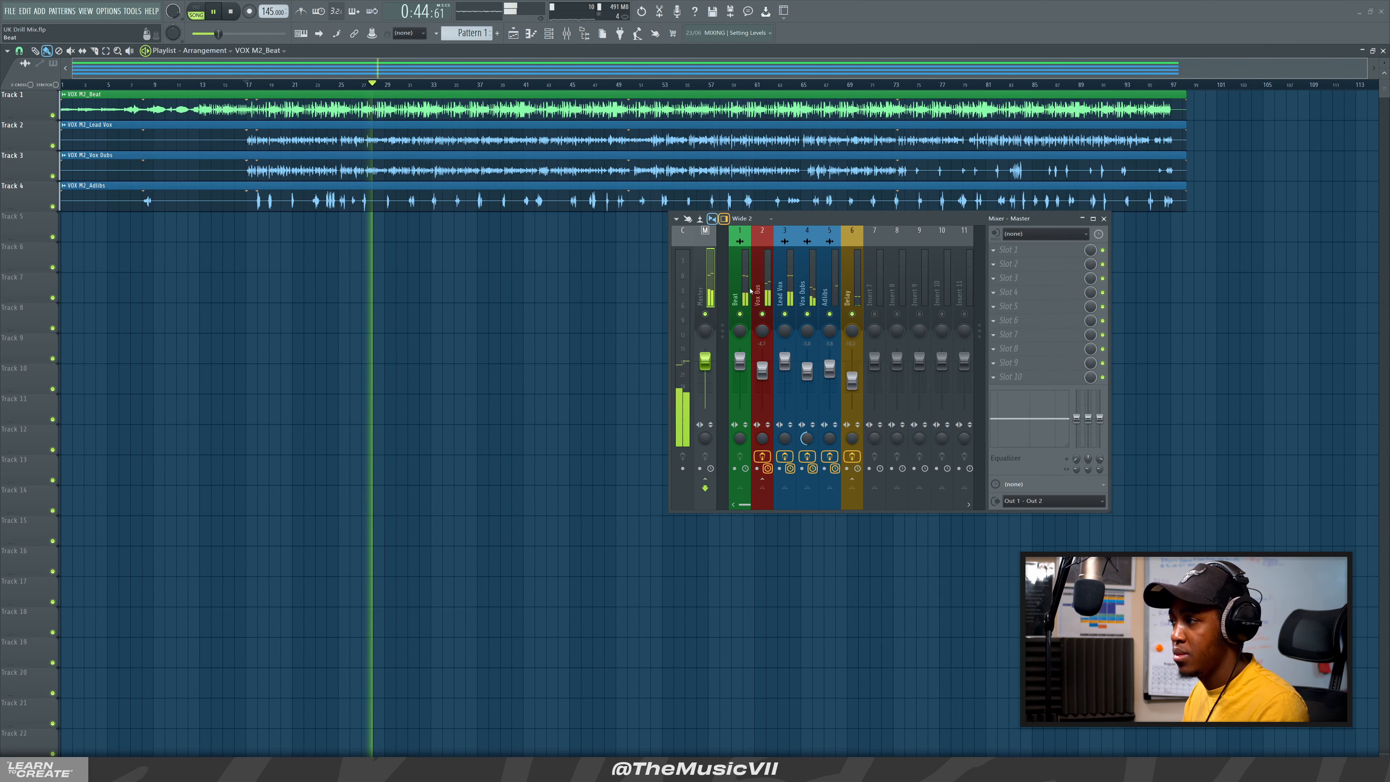
key("space")
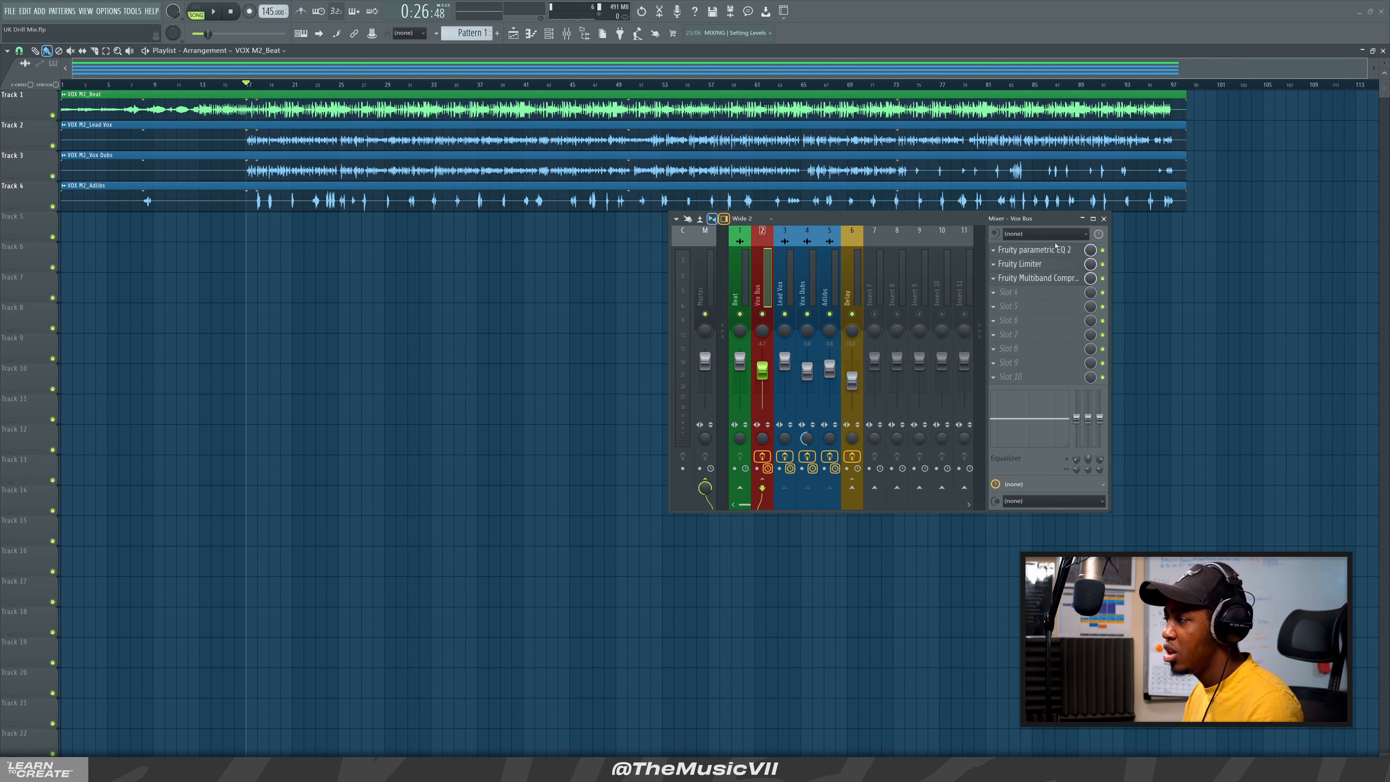
Load Fruity Parametric EQ 2 into effect slot 4 of the Vox Bus and move its window clear of the mixer
left_click(1014, 299)
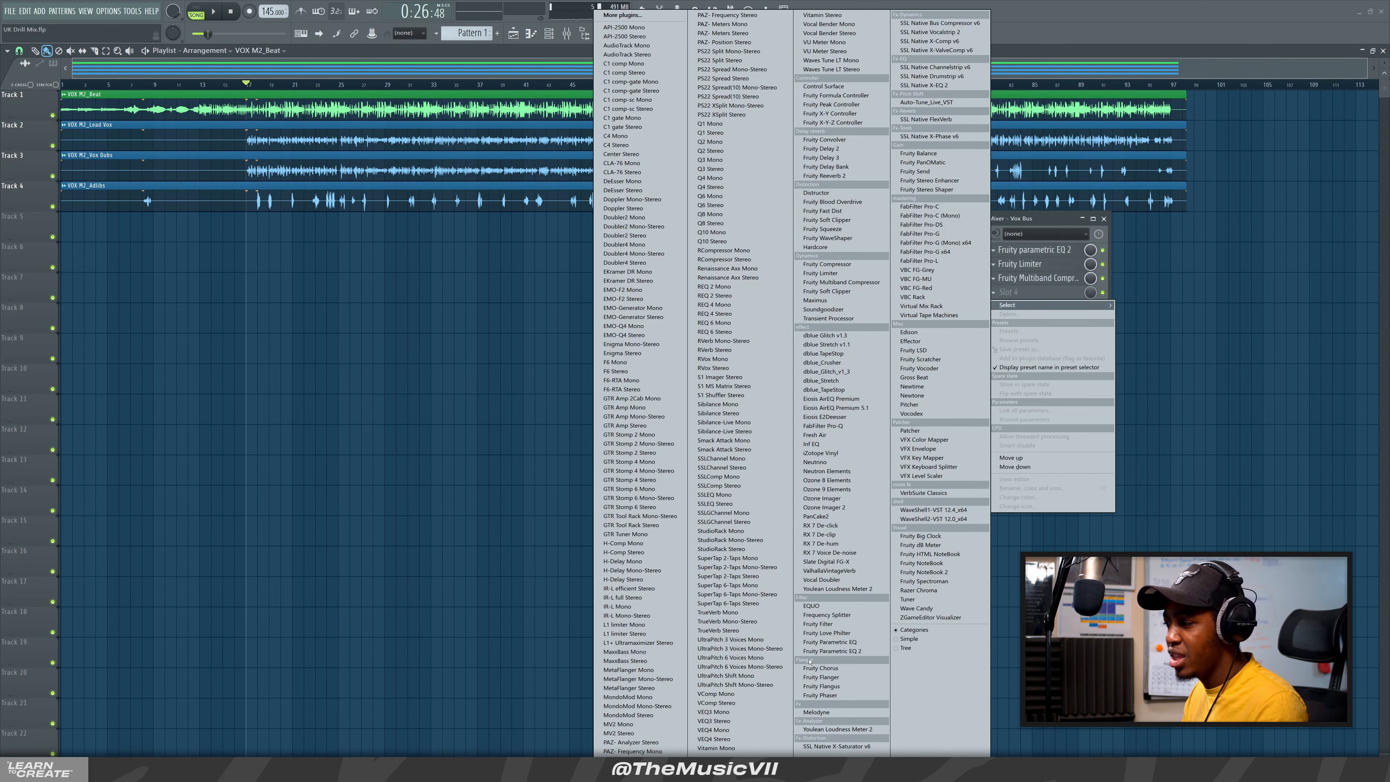
left_click(828, 650)
left_click_drag(295, 99, 370, 177)
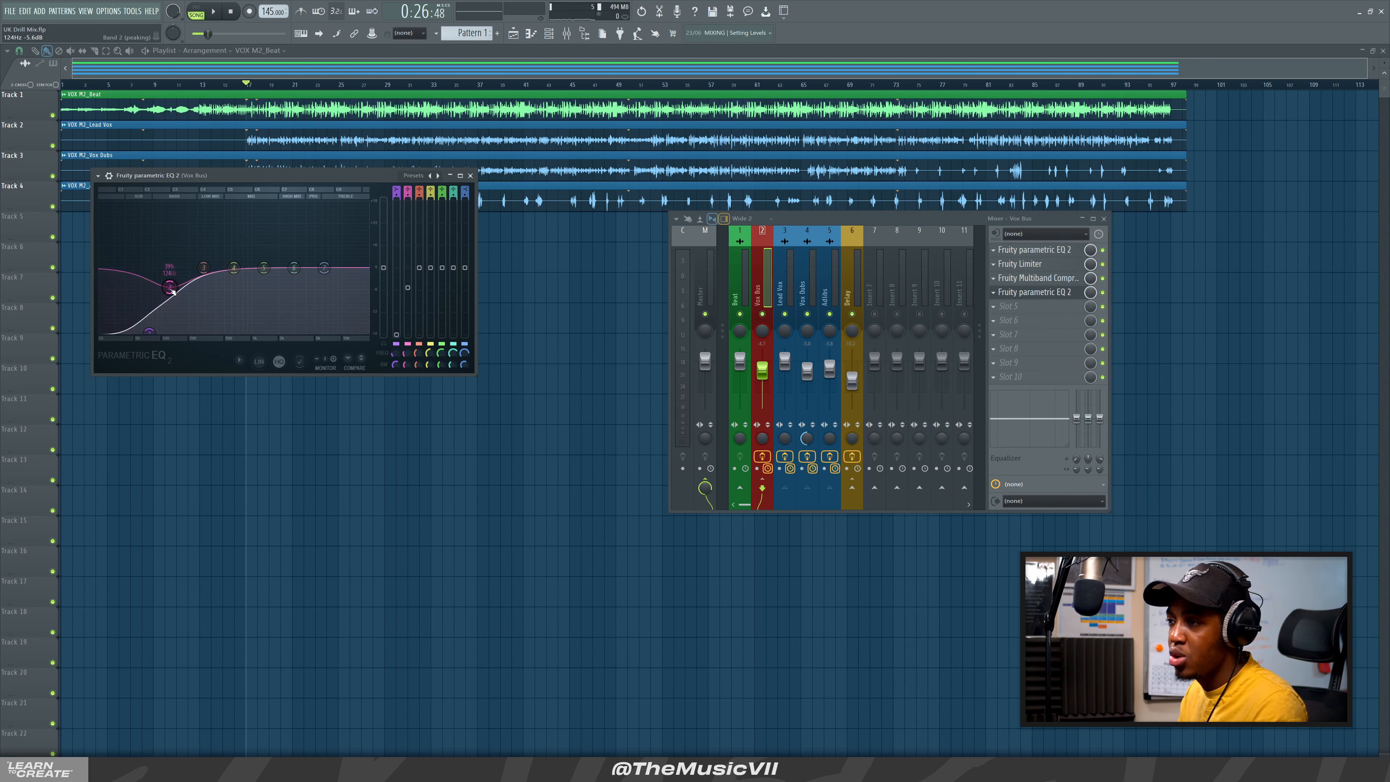
Shape the new EQ against the playing vocals with a steep low cut on band 1 and gentle low and low-mid cuts
key("space")
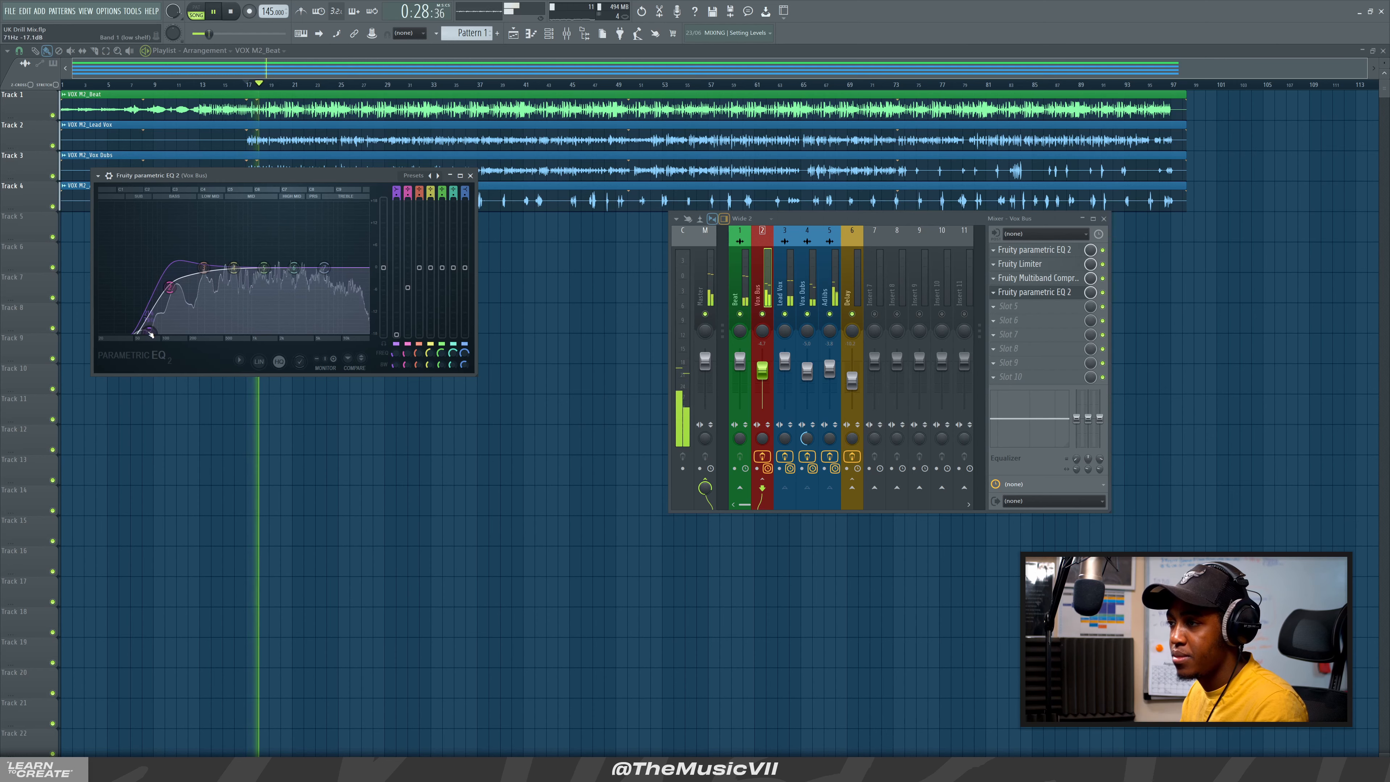
left_click_drag(150, 332, 141, 332)
left_click_drag(169, 287, 196, 277)
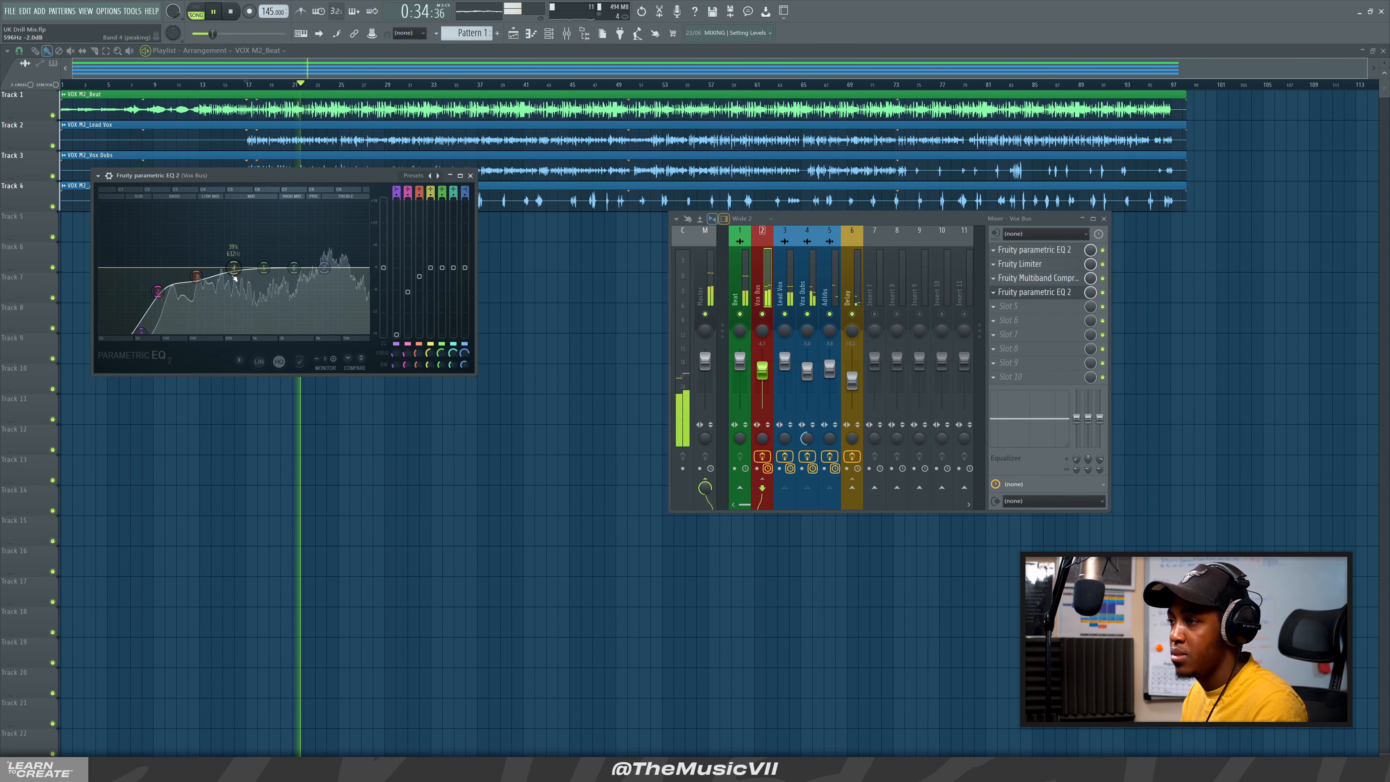
left_click_drag(233, 273, 231, 275)
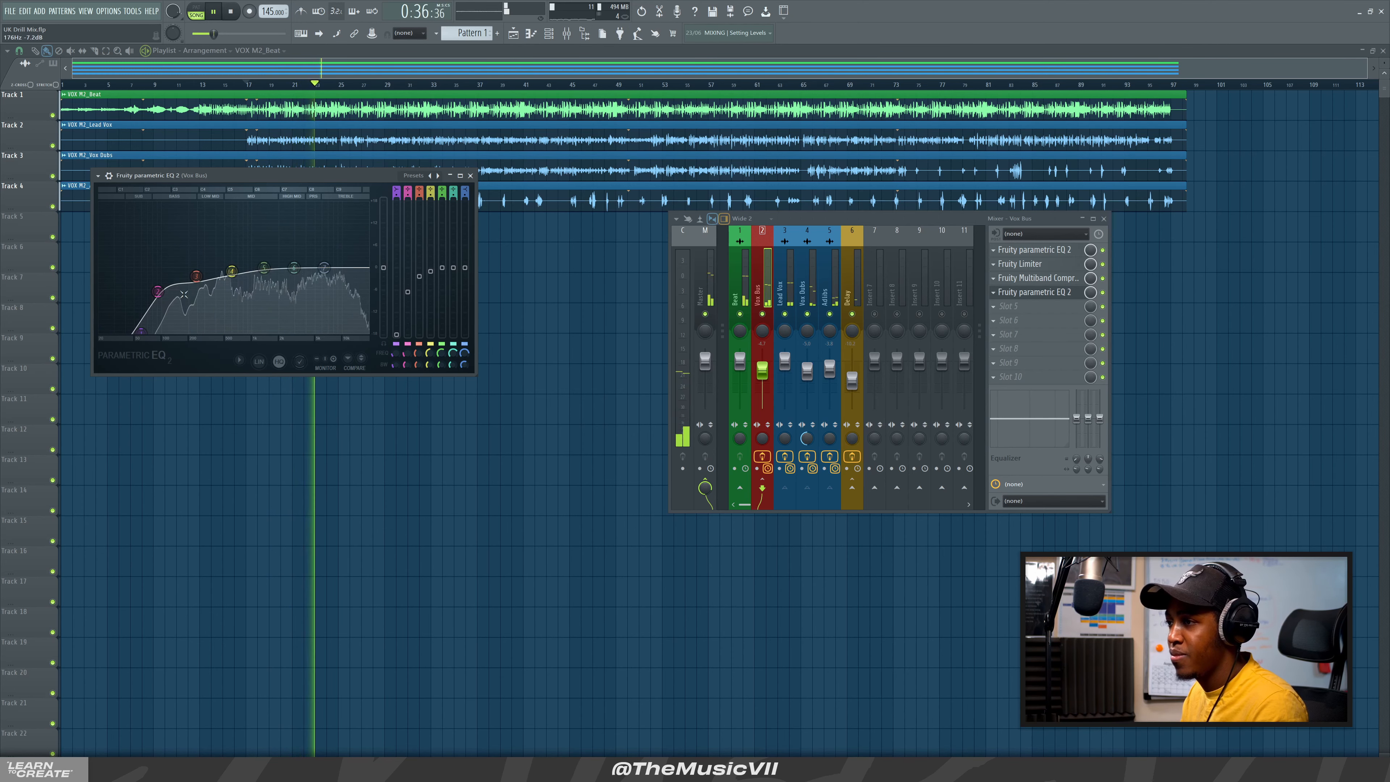
Raise the Vox Bus volume slightly and set the Adlibs volume to 71% (-7.0 dB), checking the Master level
left_click_drag(761, 371, 836, 379)
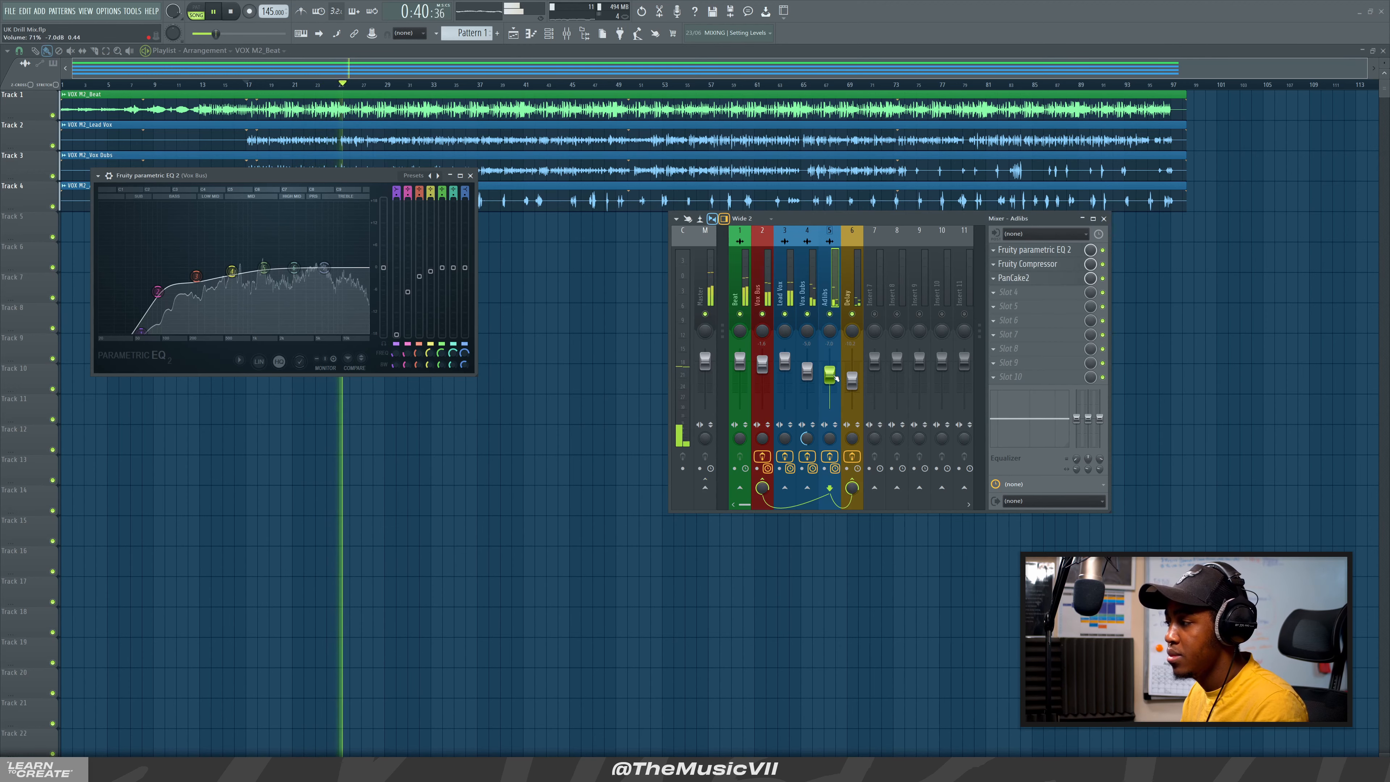
left_click(714, 286)
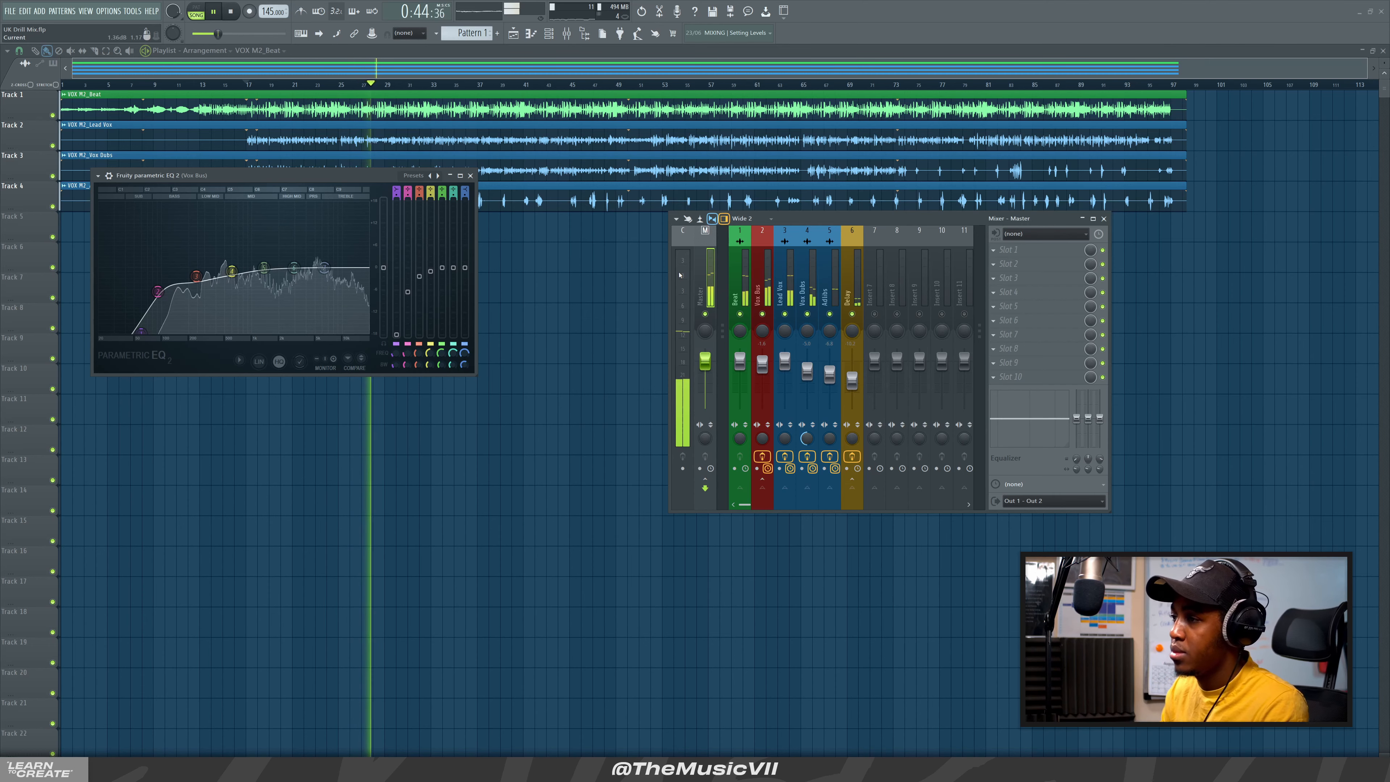
Raise the low-cut frequency of the Vox Bus EQ while checking the Vox Dubs and Lead Vox, and save the project
left_click_drag(141, 332, 158, 328)
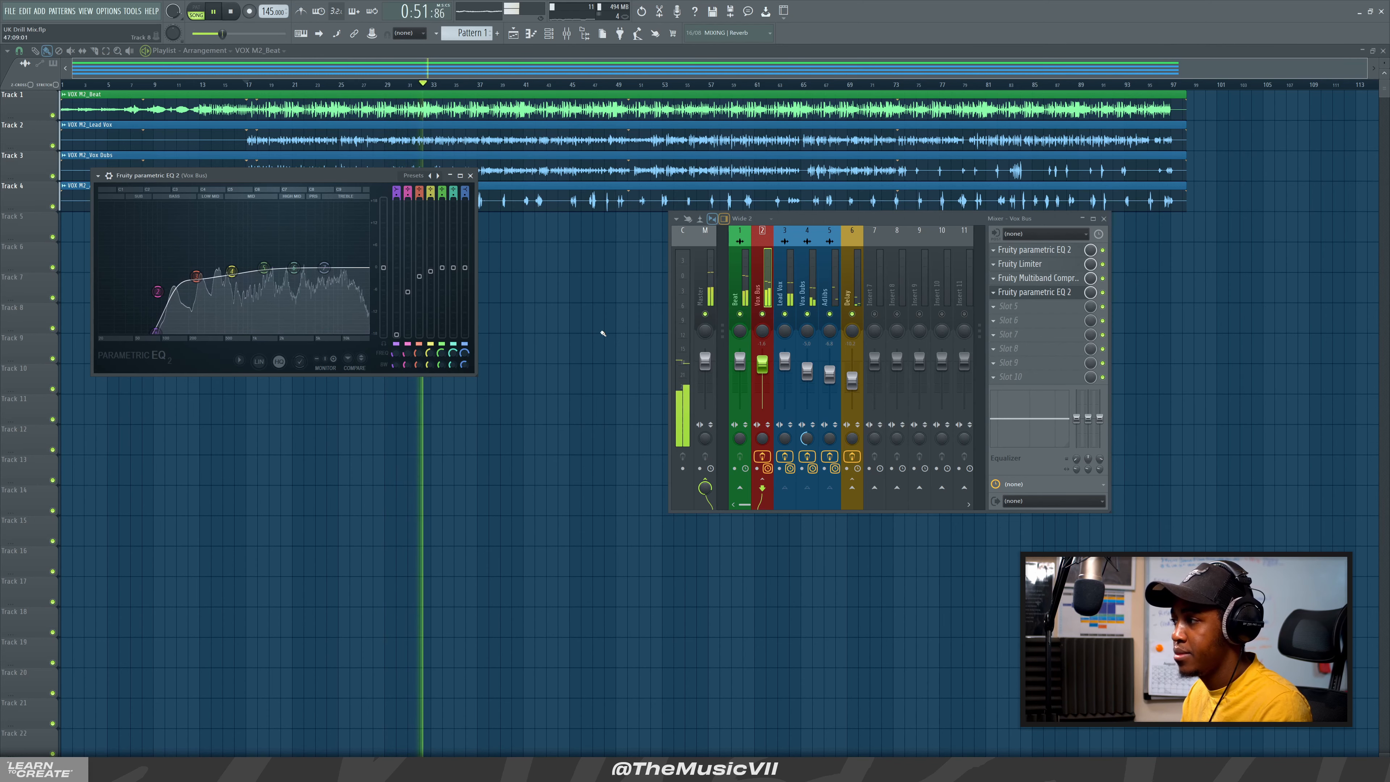
left_click(805, 322)
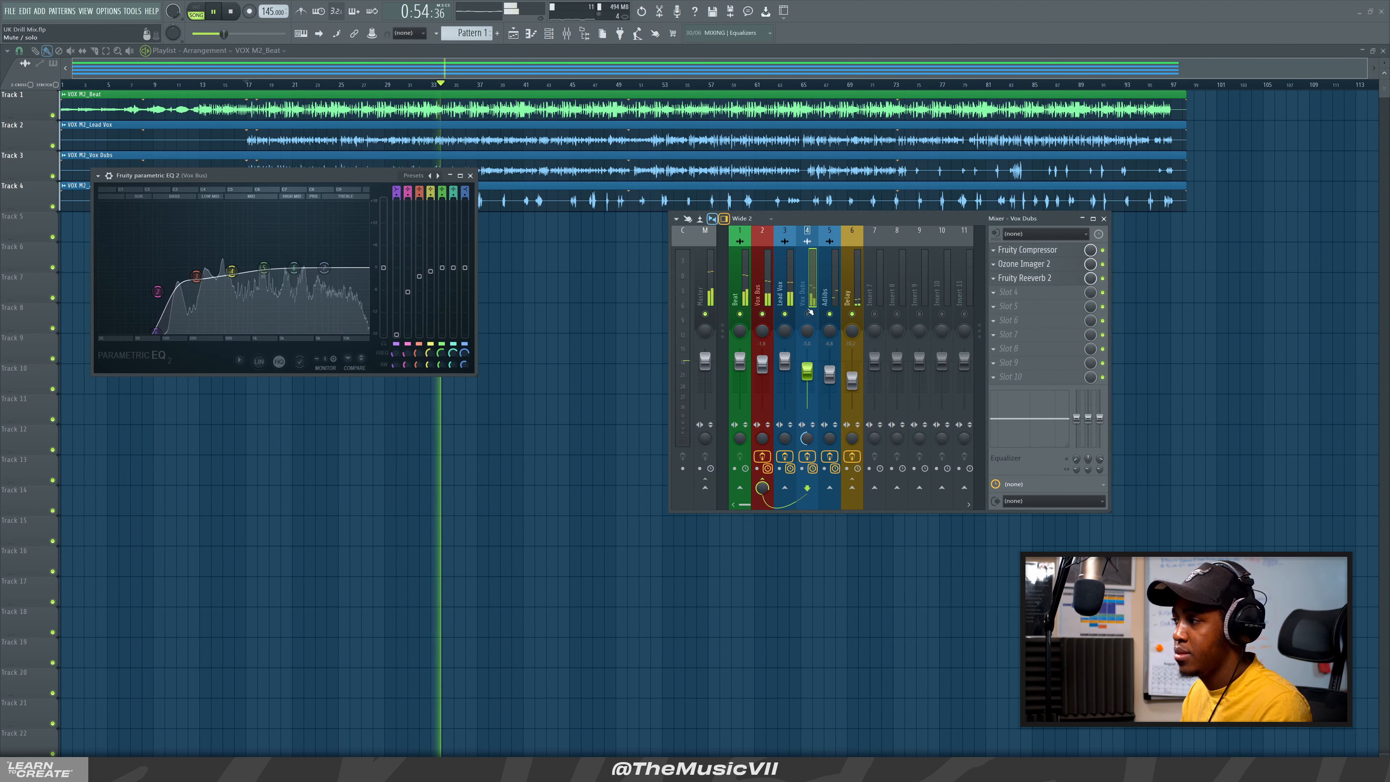
left_click(784, 320)
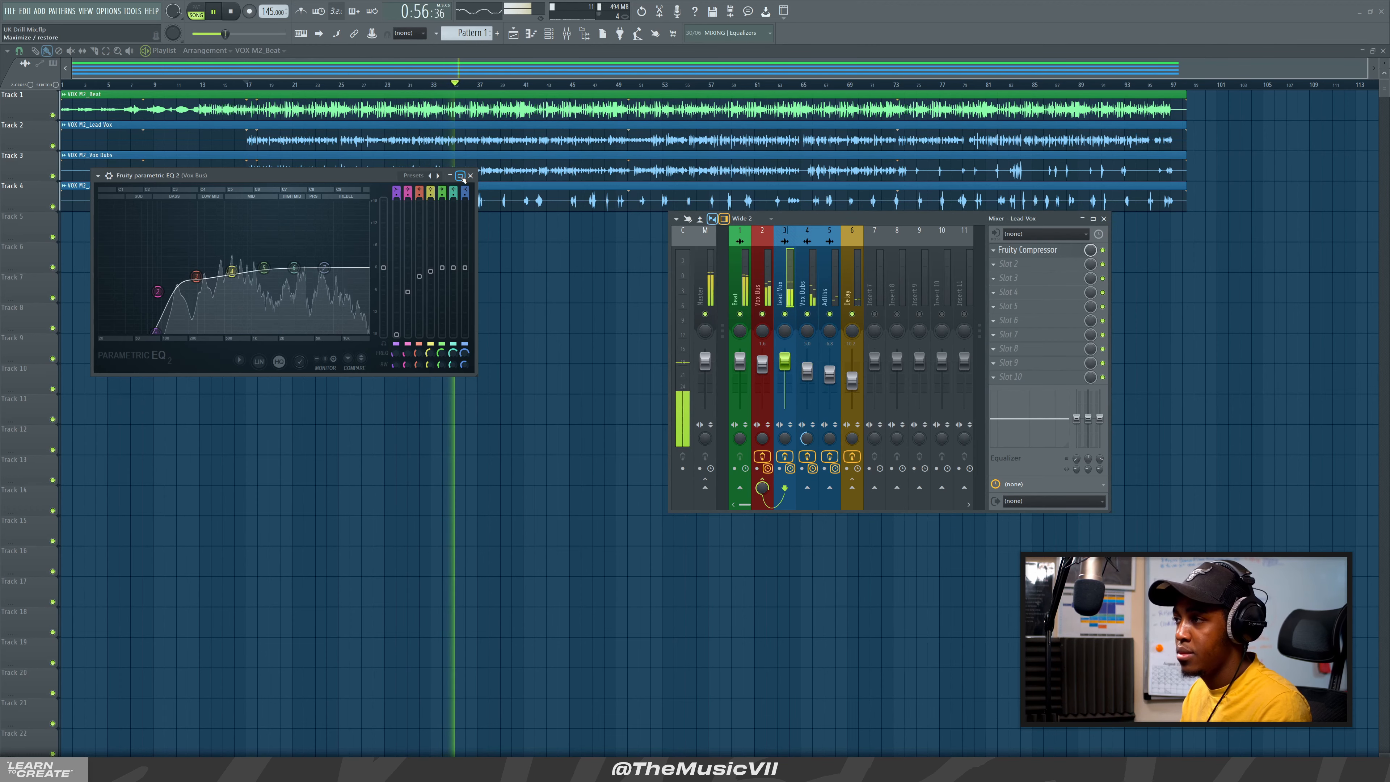
key("space")
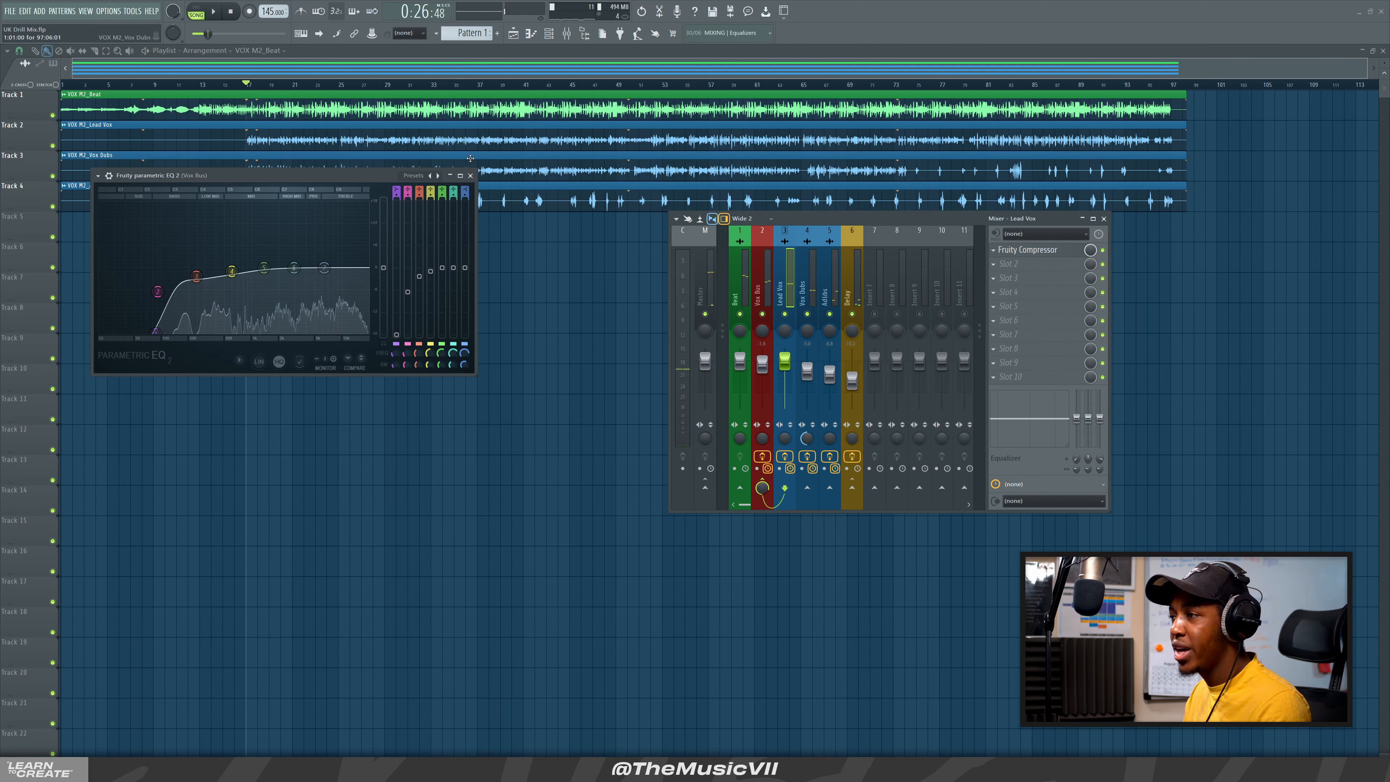
left_click(470, 176)
key("ctrl+s")
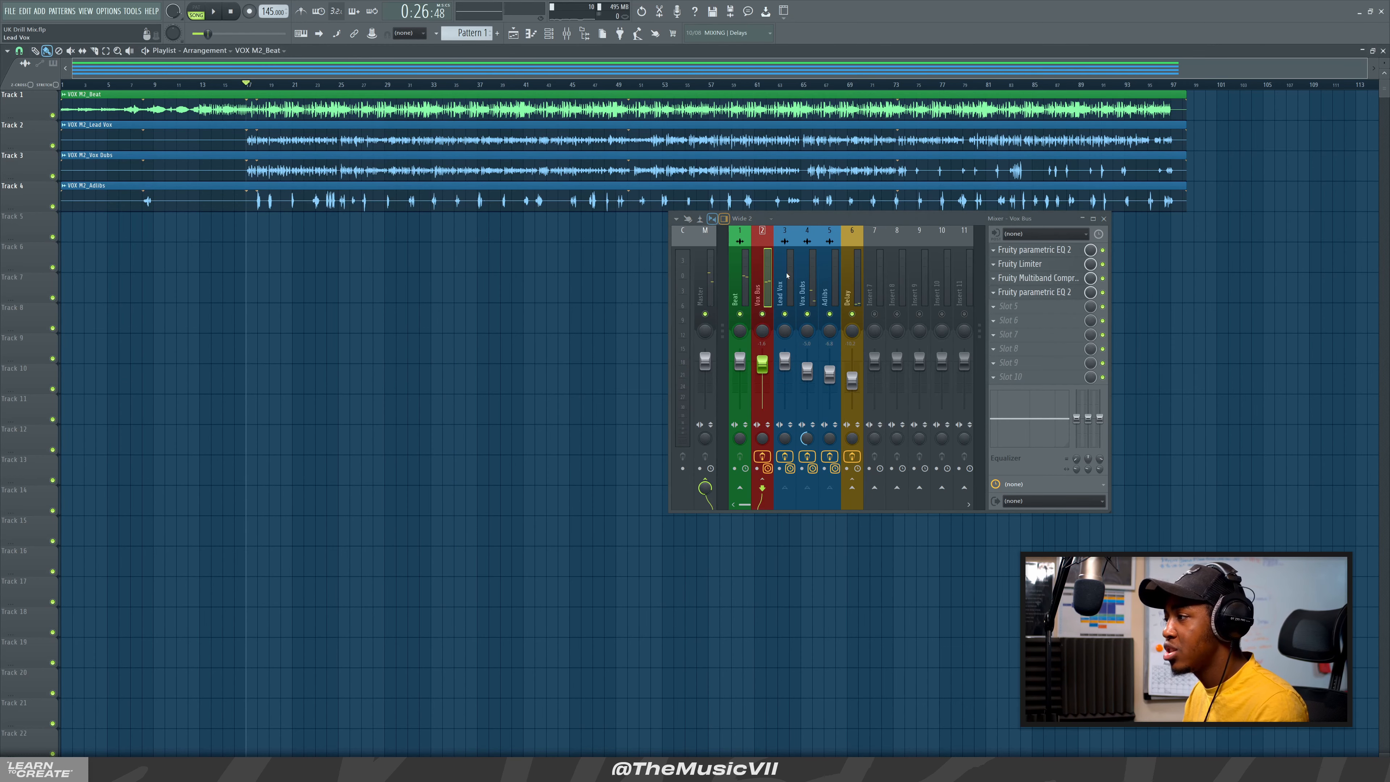
Load Fruity Parametric EQ 2 into effect slot 2 of the Lead Vox and gently cut its lows and low mids during playback
left_click(786, 275)
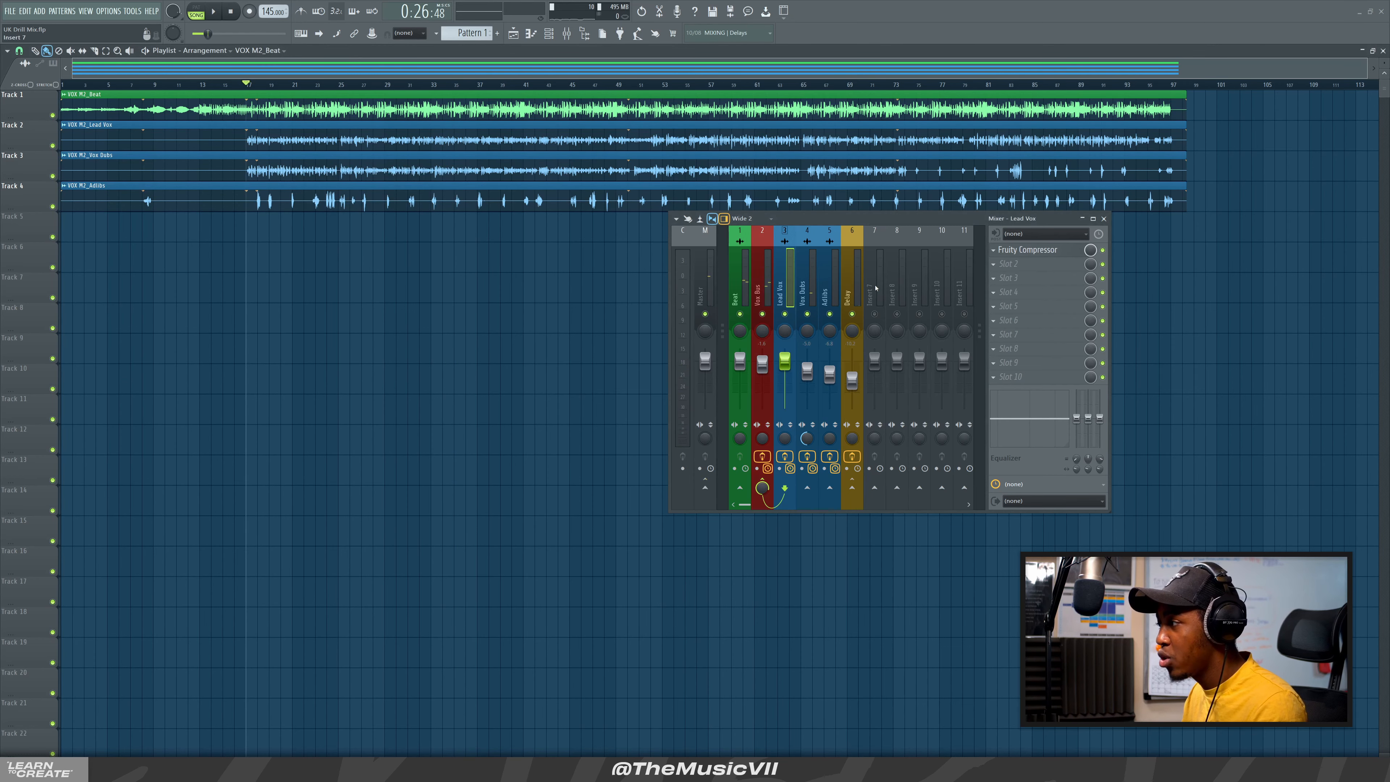
left_click(1005, 266)
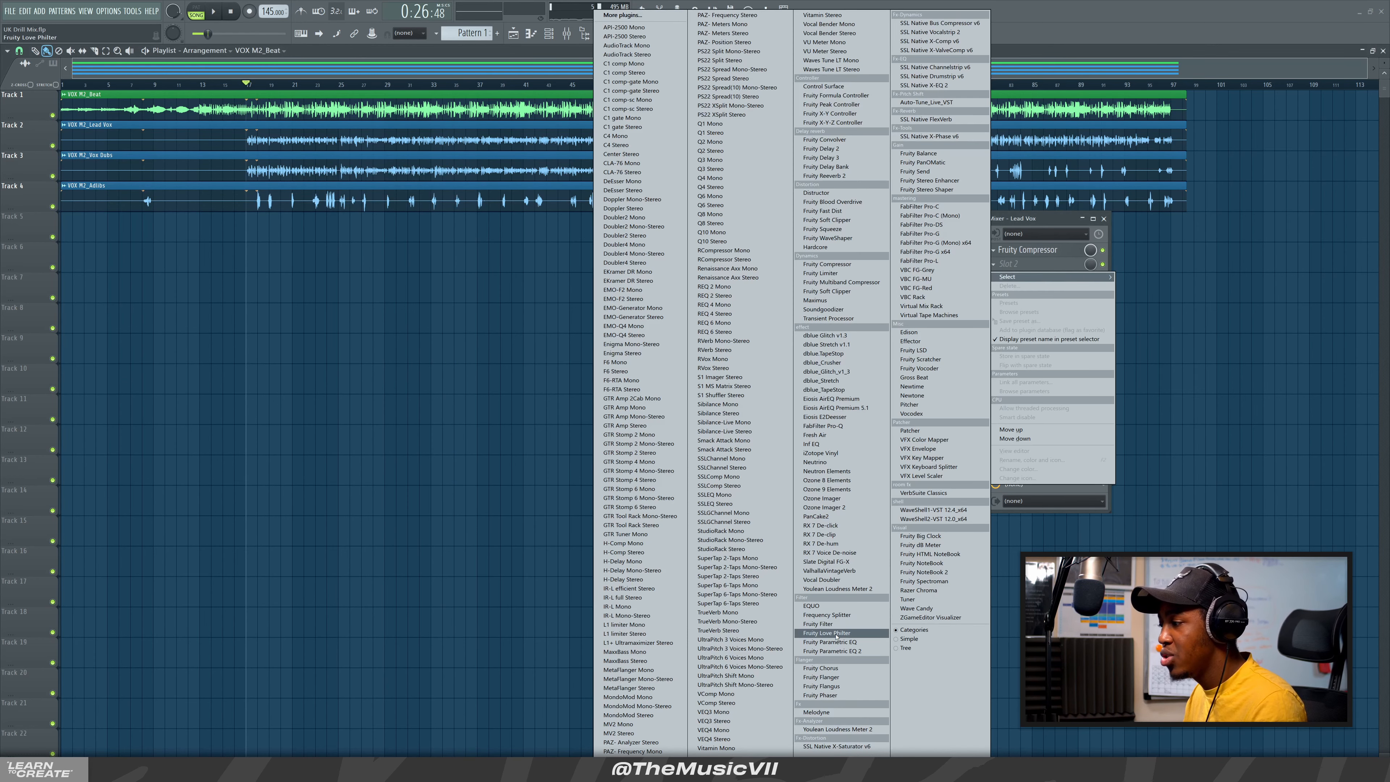
left_click(837, 650)
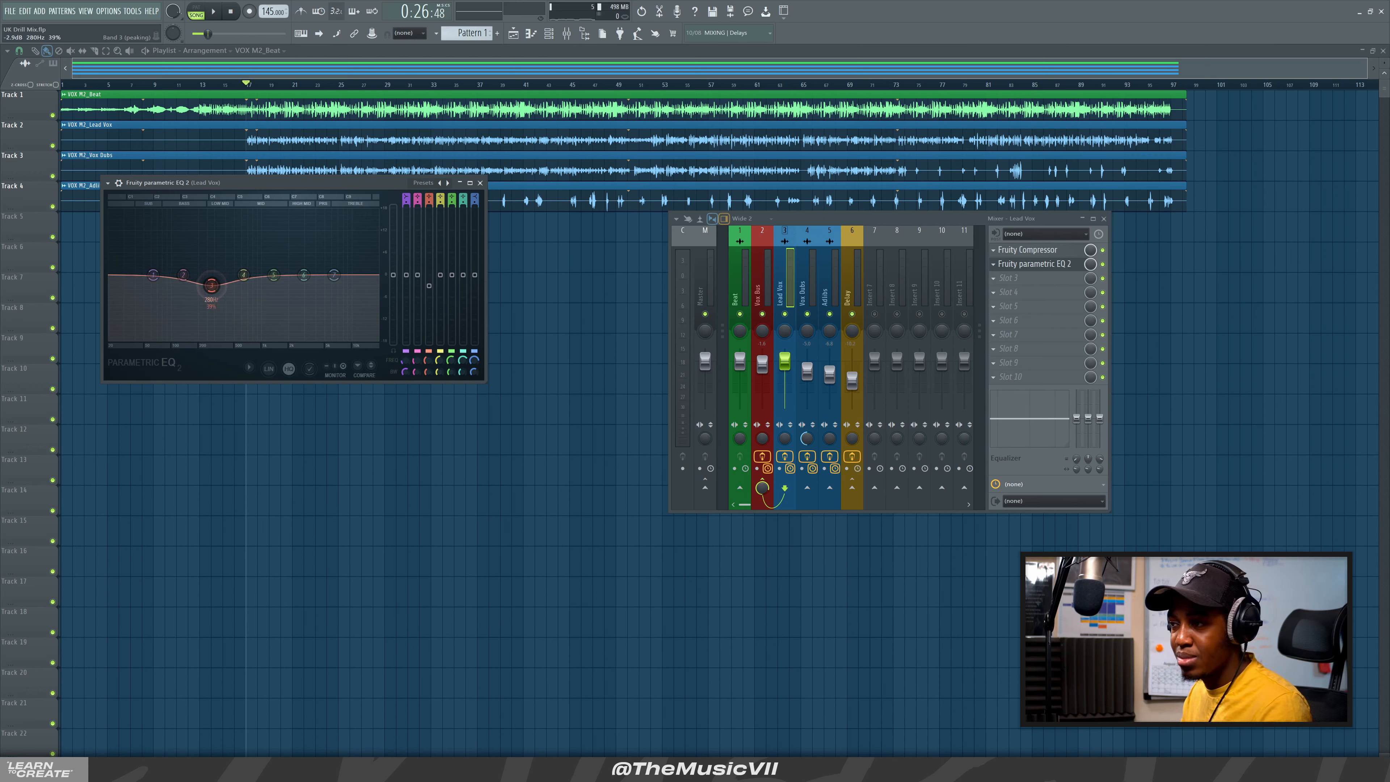
key("space")
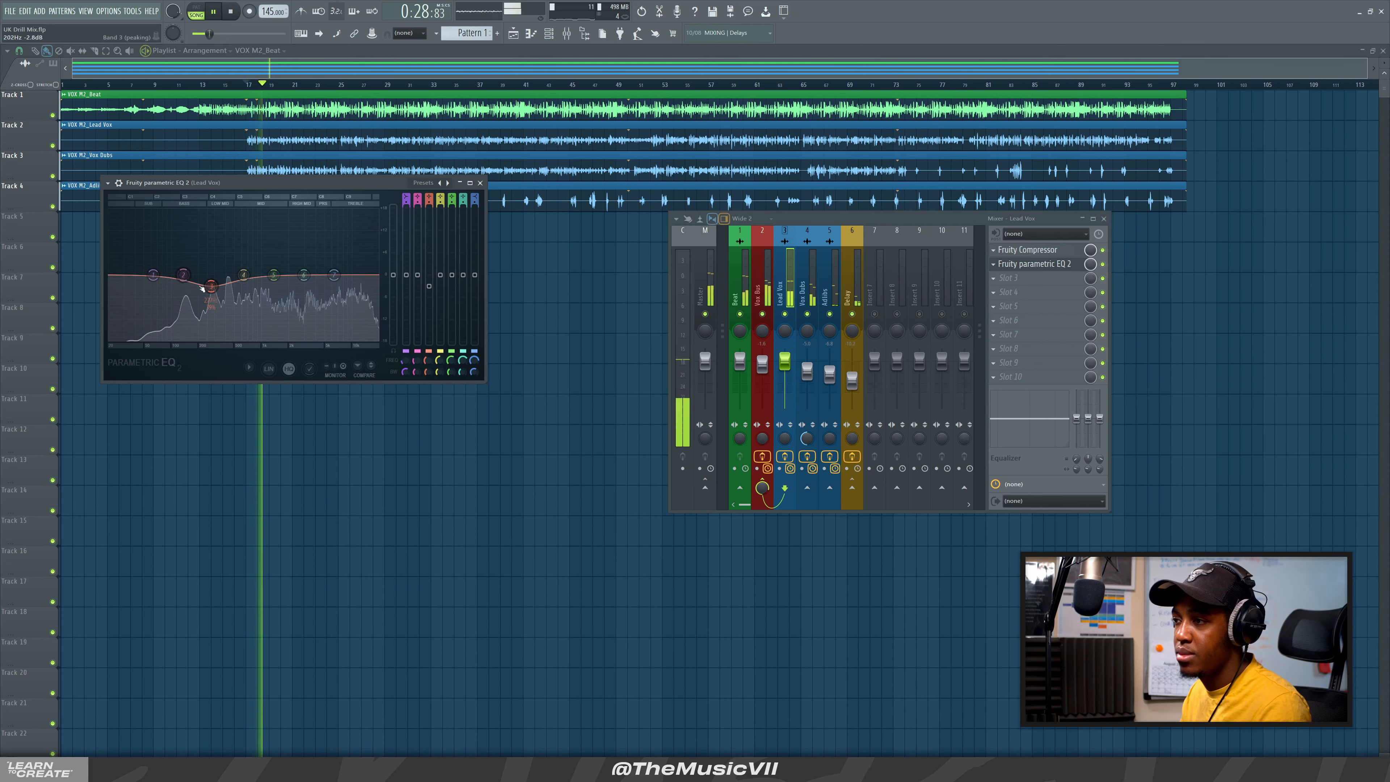
left_click_drag(181, 276, 151, 286)
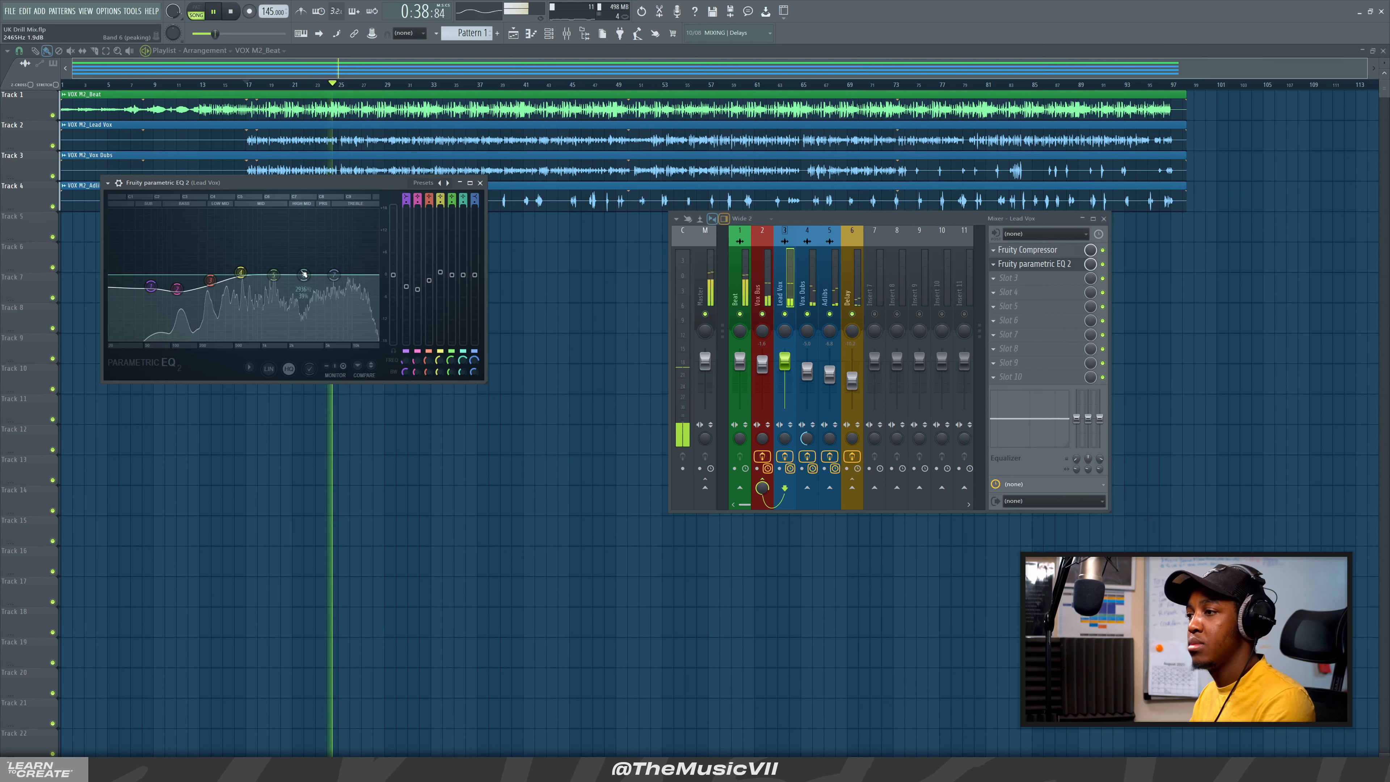
left_click(480, 182)
Compare the playback levels of the Master, Beat and Vox Bus tracks on their meters
left_click(708, 301)
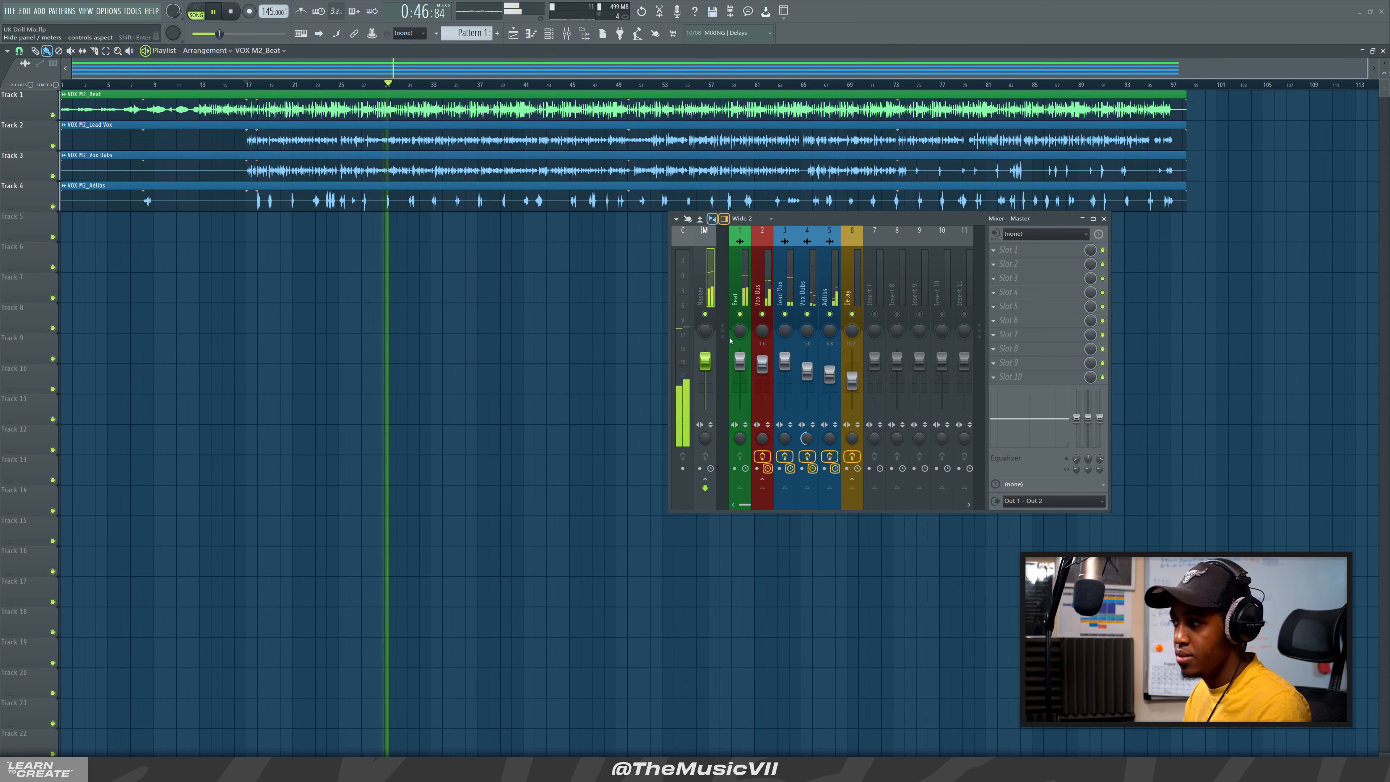
left_click(741, 278)
left_click(761, 290, "ctrl+shift")
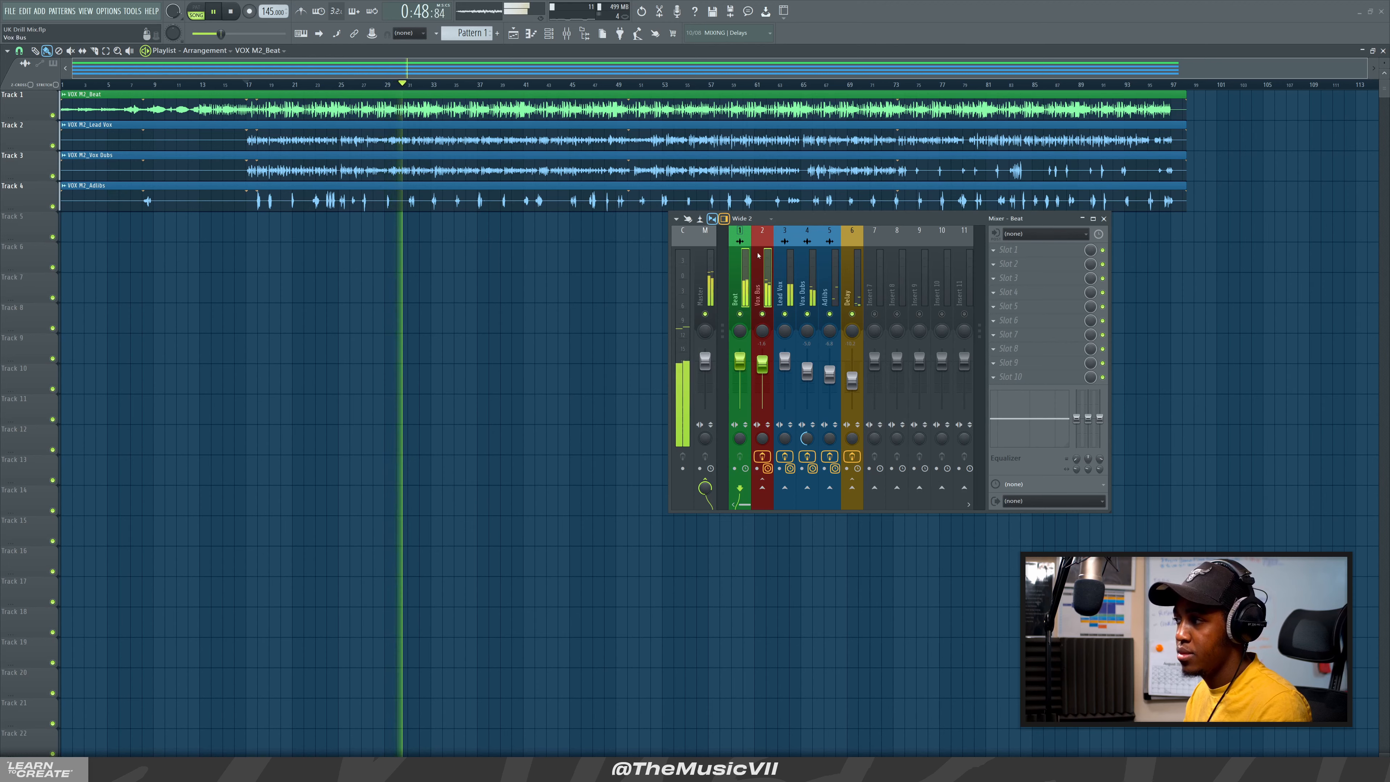
left_click(765, 323)
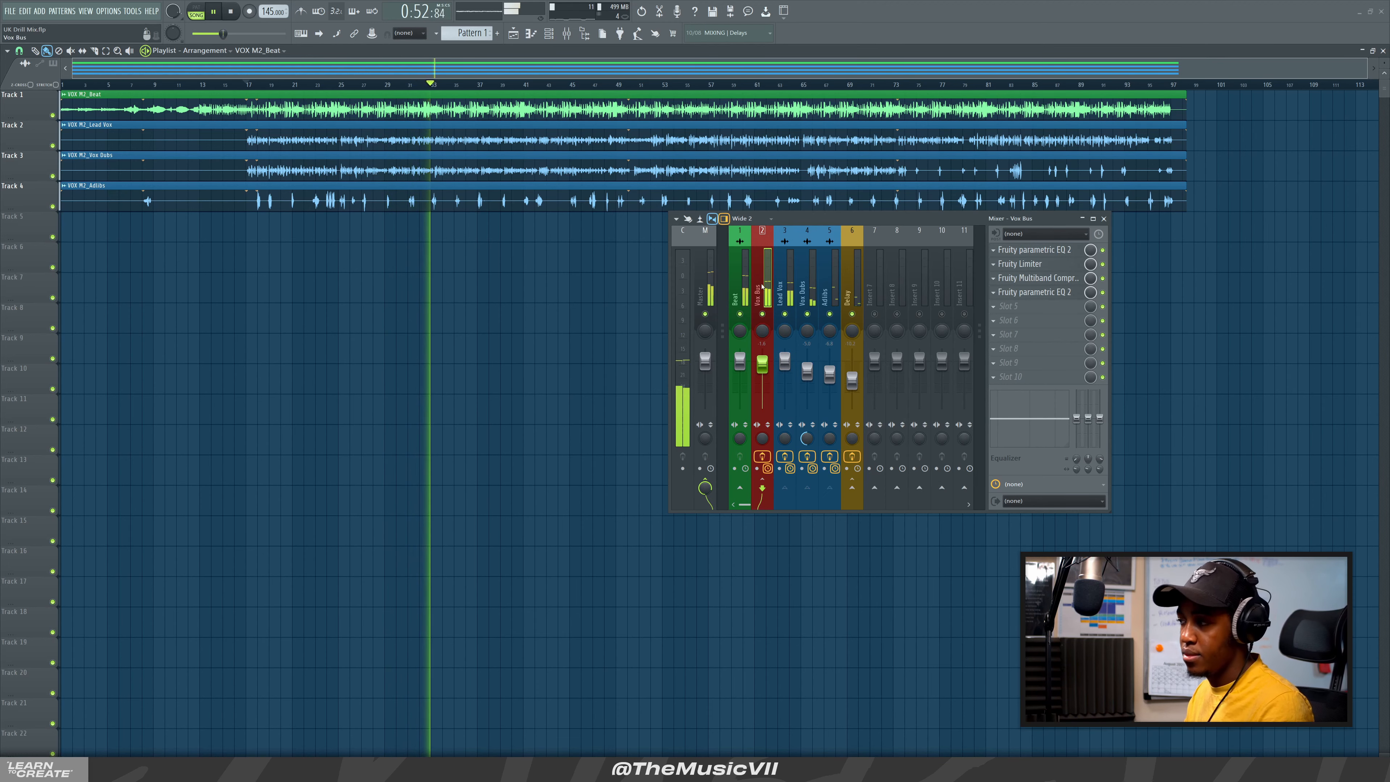
key("space")
left_click(746, 292)
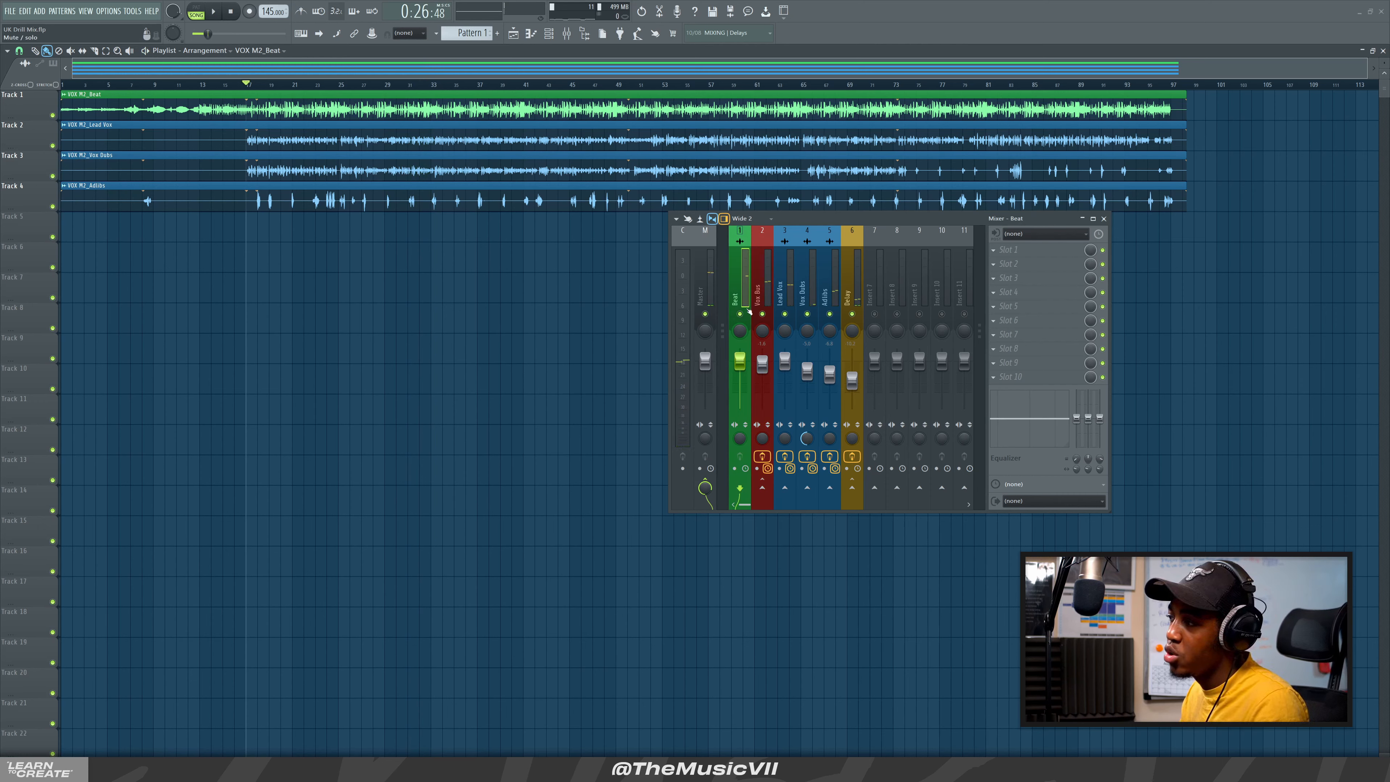
left_click(762, 285)
left_click(740, 308)
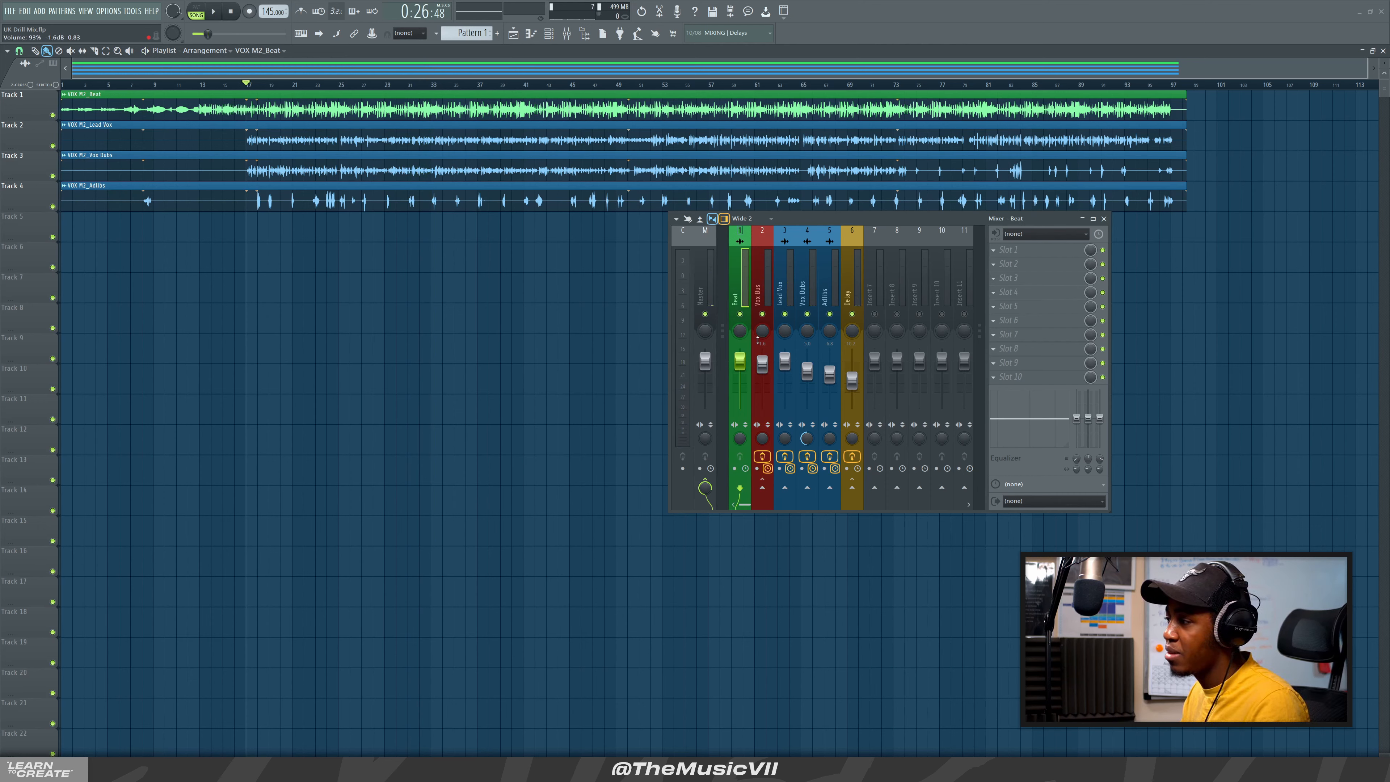
left_click(770, 306)
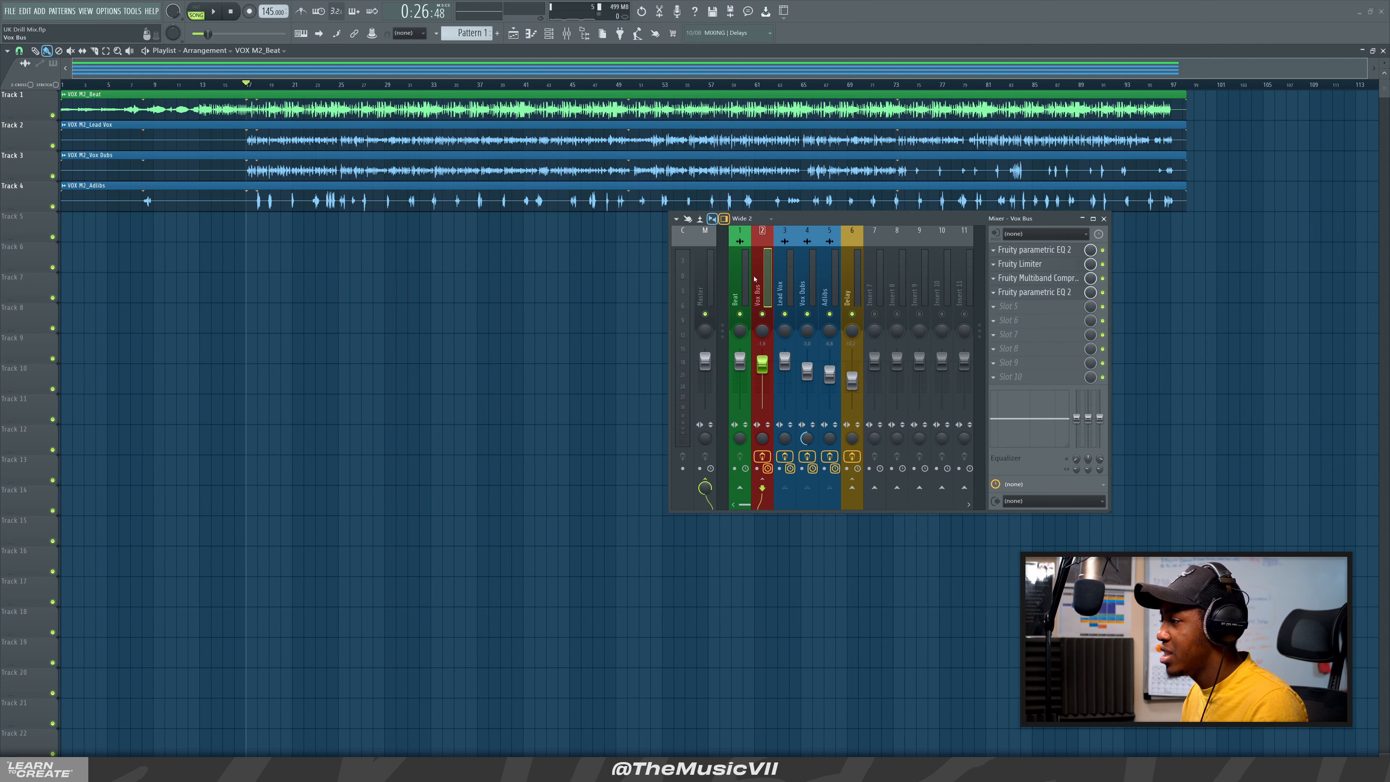
left_click(742, 290)
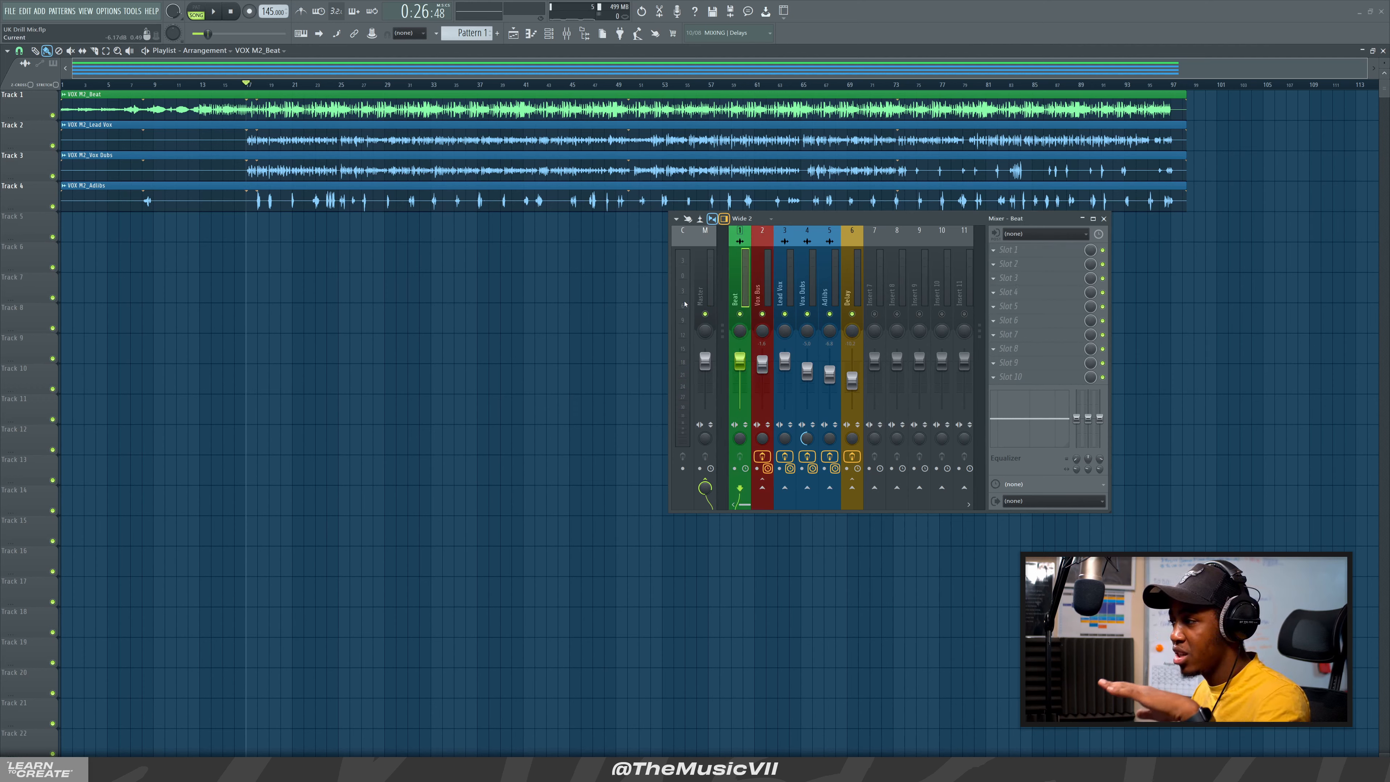
key("space")
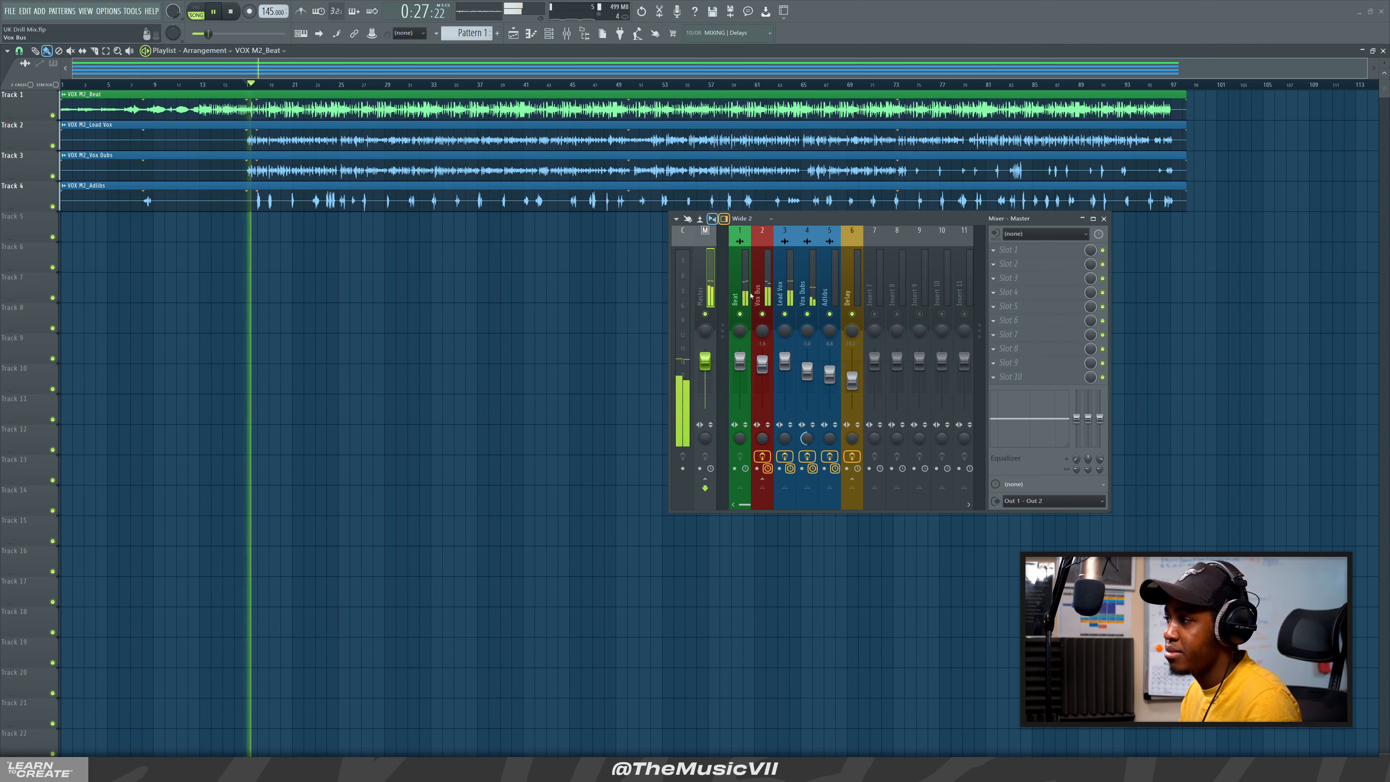
left_click(746, 289)
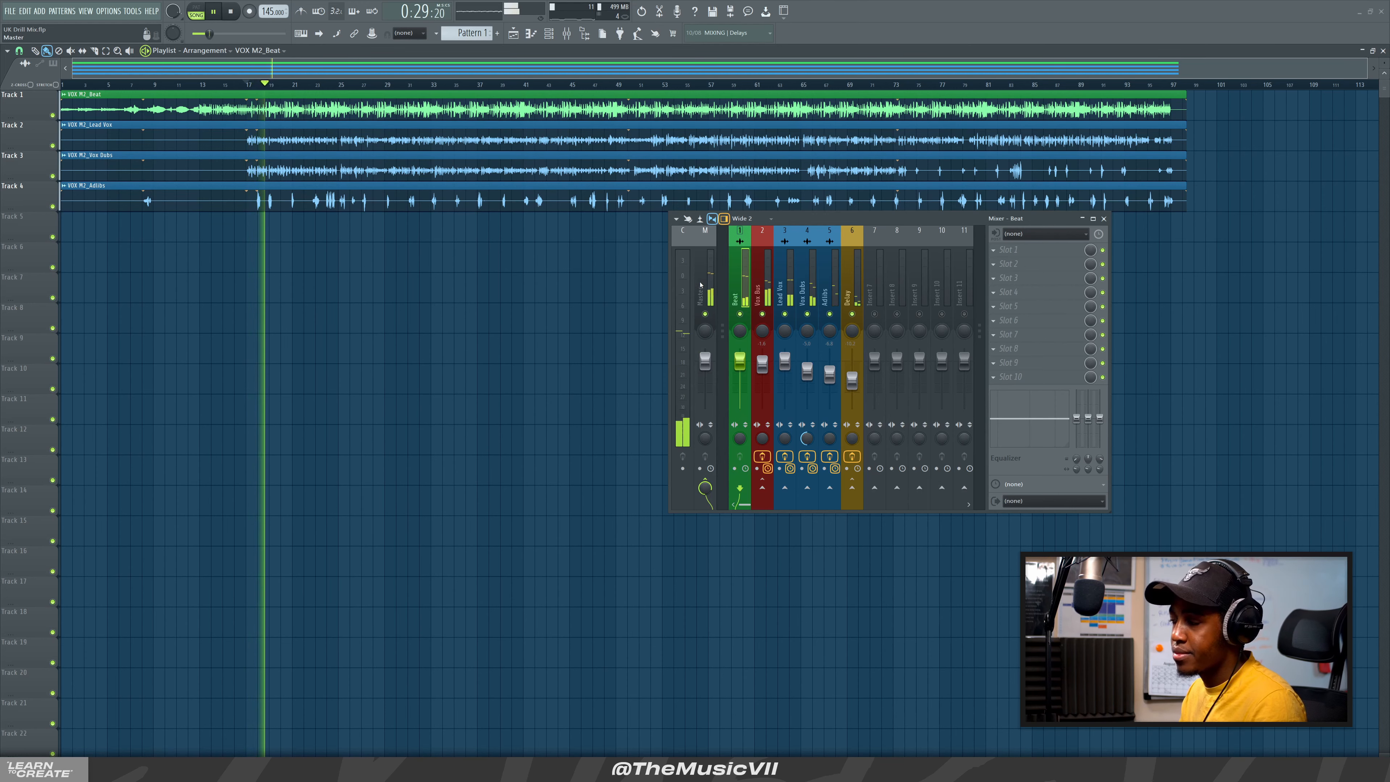
left_click(711, 285)
key("space")
Try Fruity Reeverb 2 in effect slot 5 of the Vox Bus with the decay time shortened to 0.3 sec
left_click(761, 280)
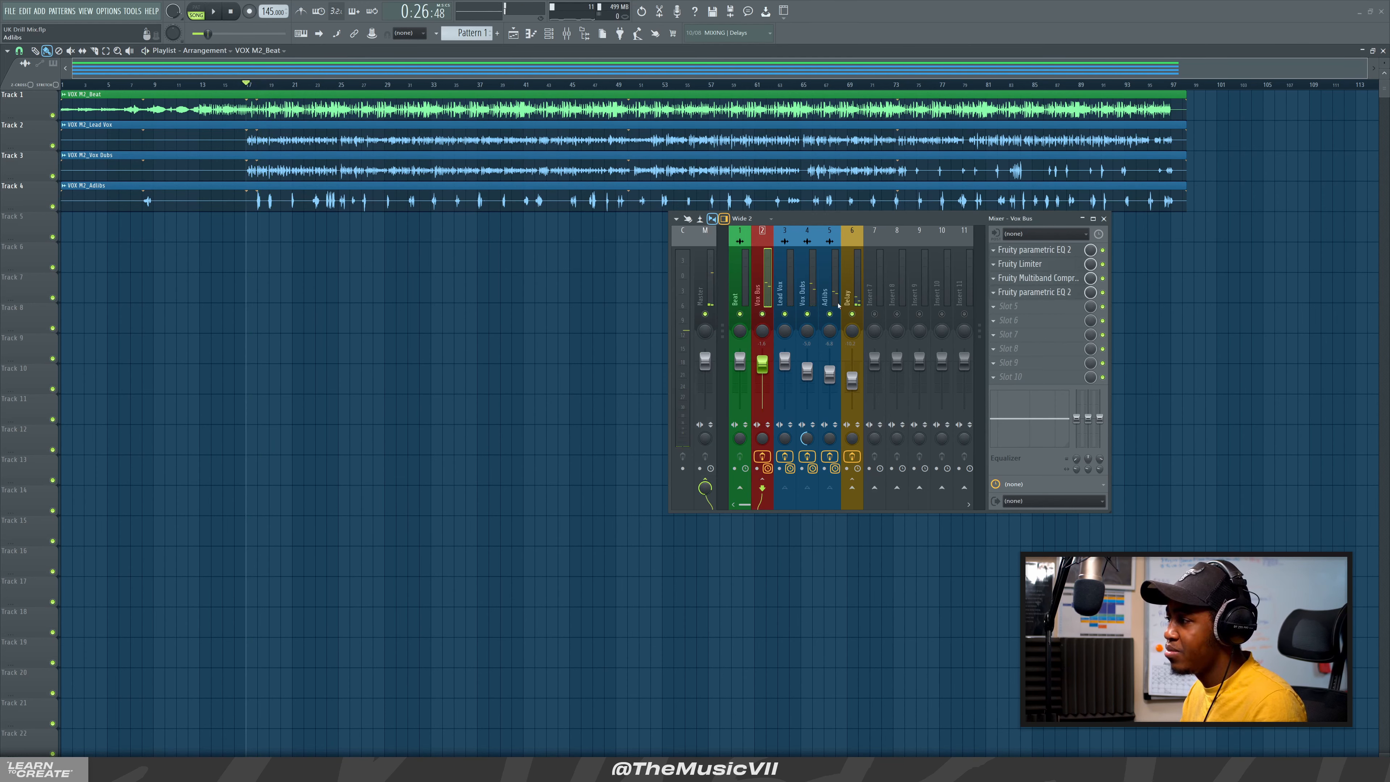
left_click(1027, 308)
left_click(1013, 311)
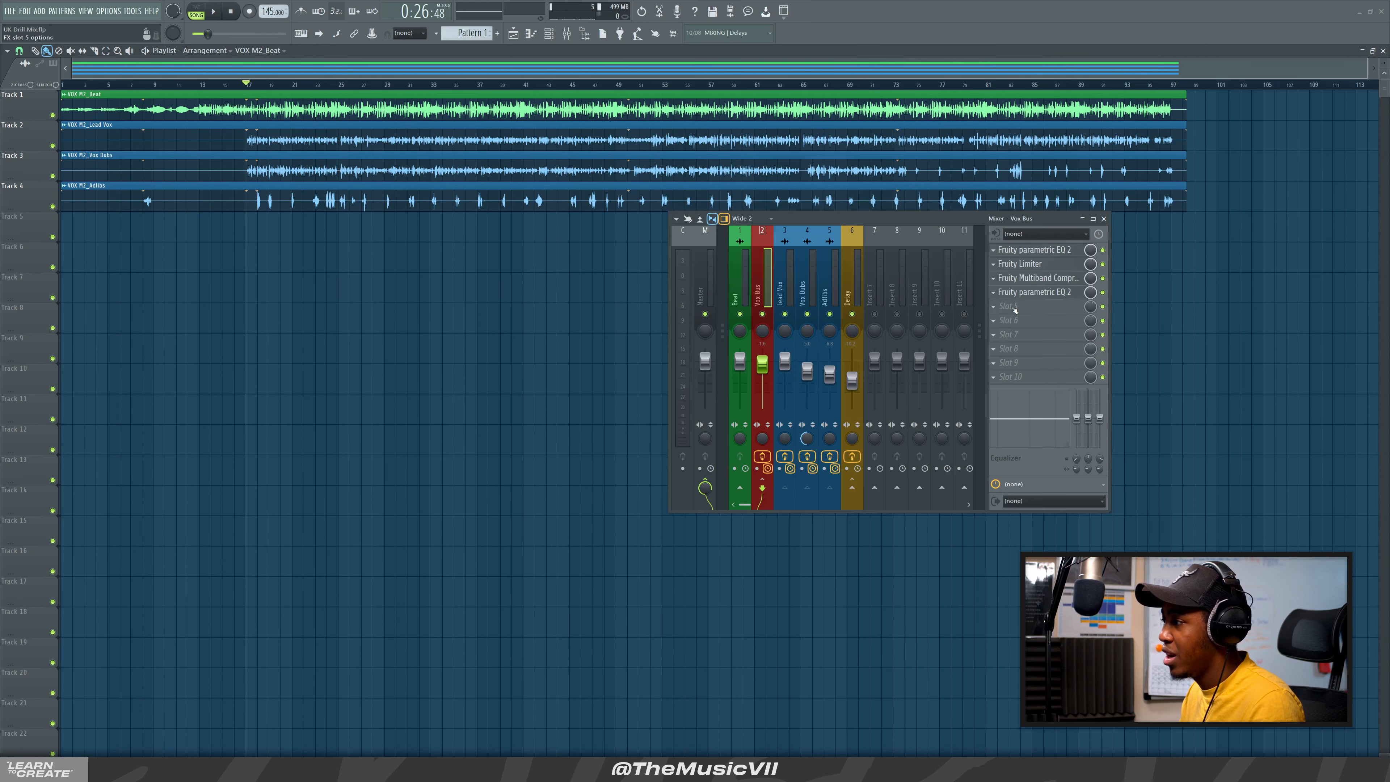
left_click(1014, 311)
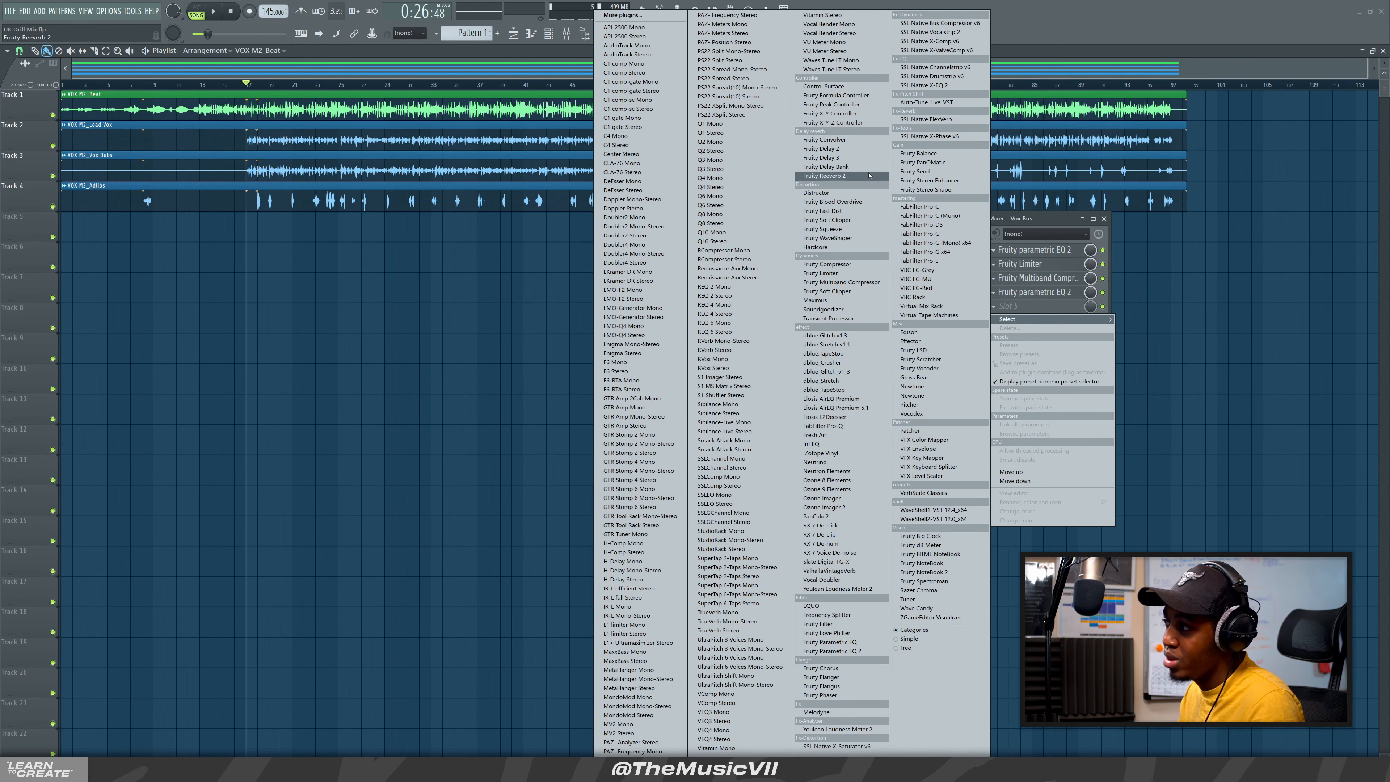
left_click(867, 176)
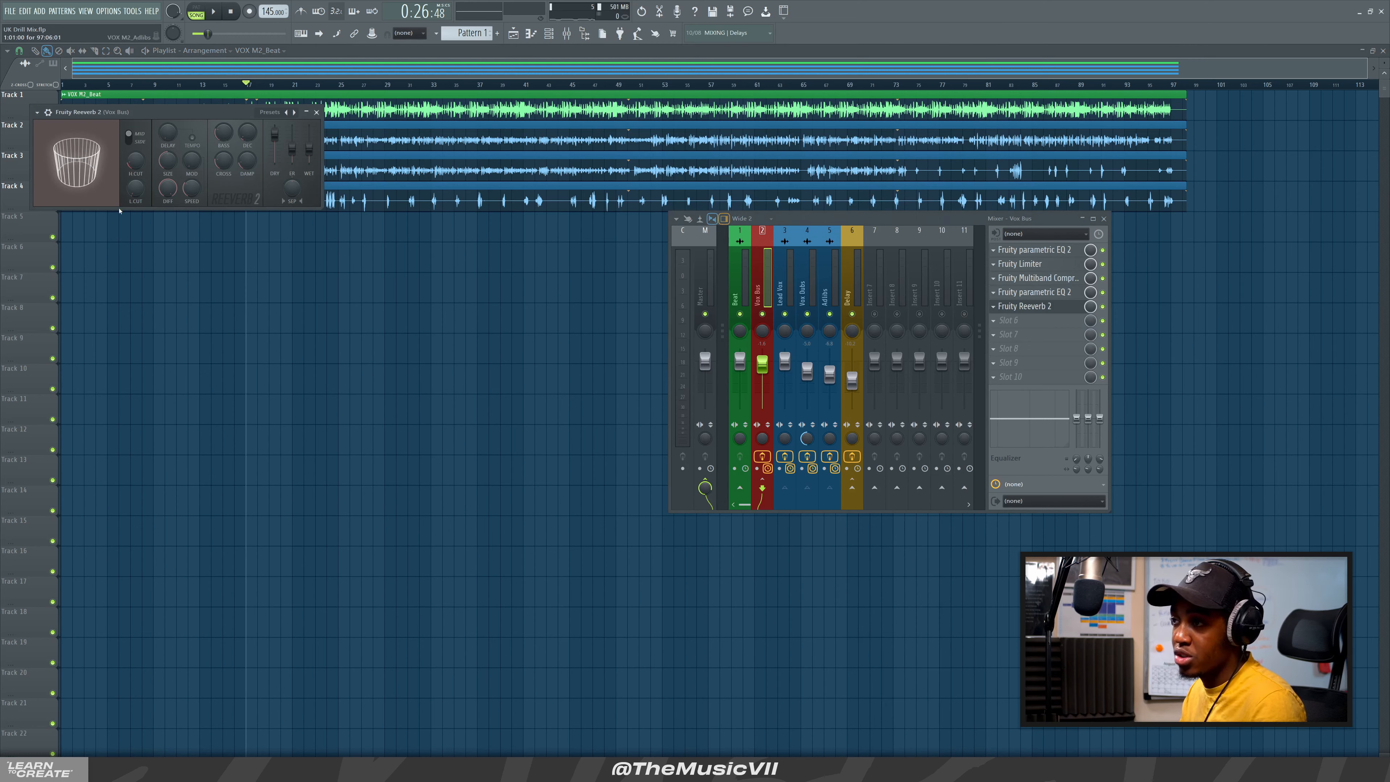
key("space")
left_click_drag(309, 148, 168, 160)
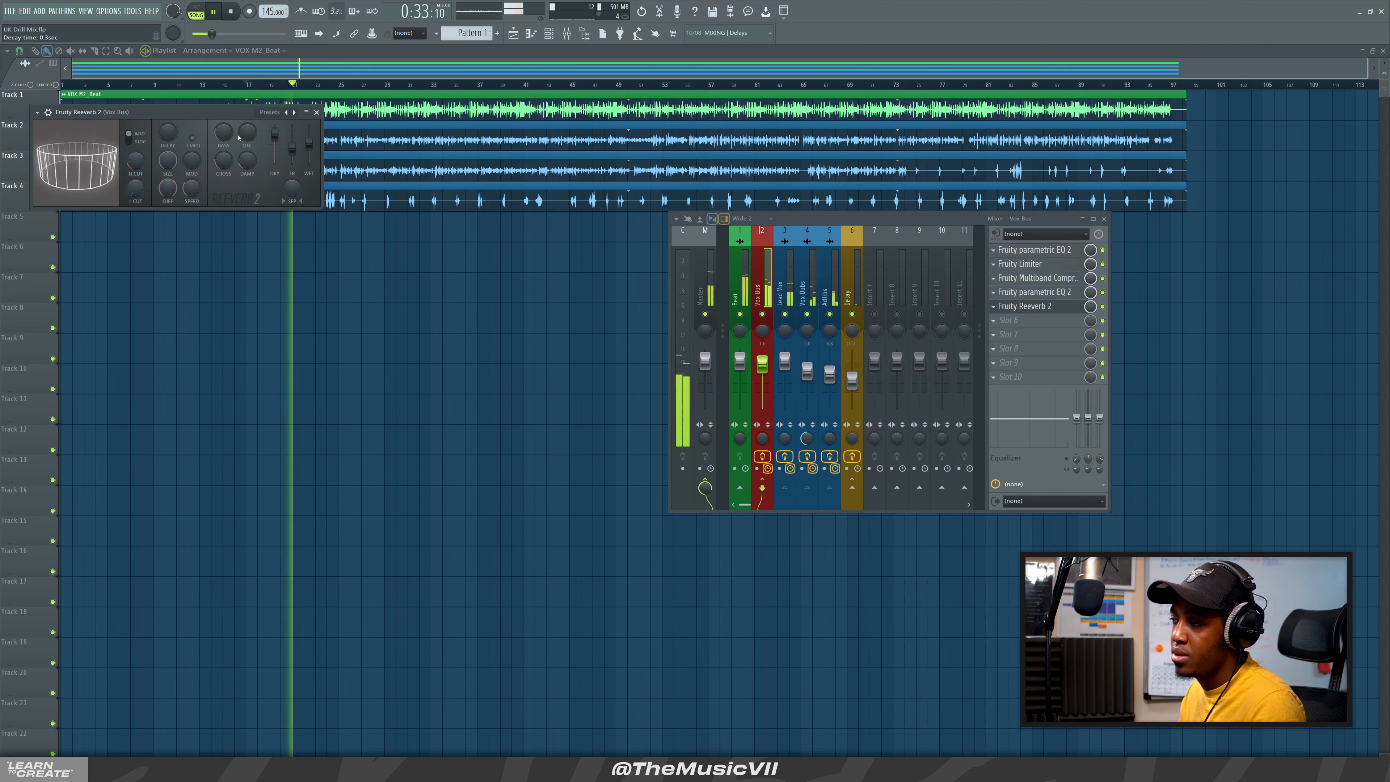
Stop playback and remove Fruity Reeverb 2 from effect slot 5 of the Vox Bus
left_click(316, 112)
key("space")
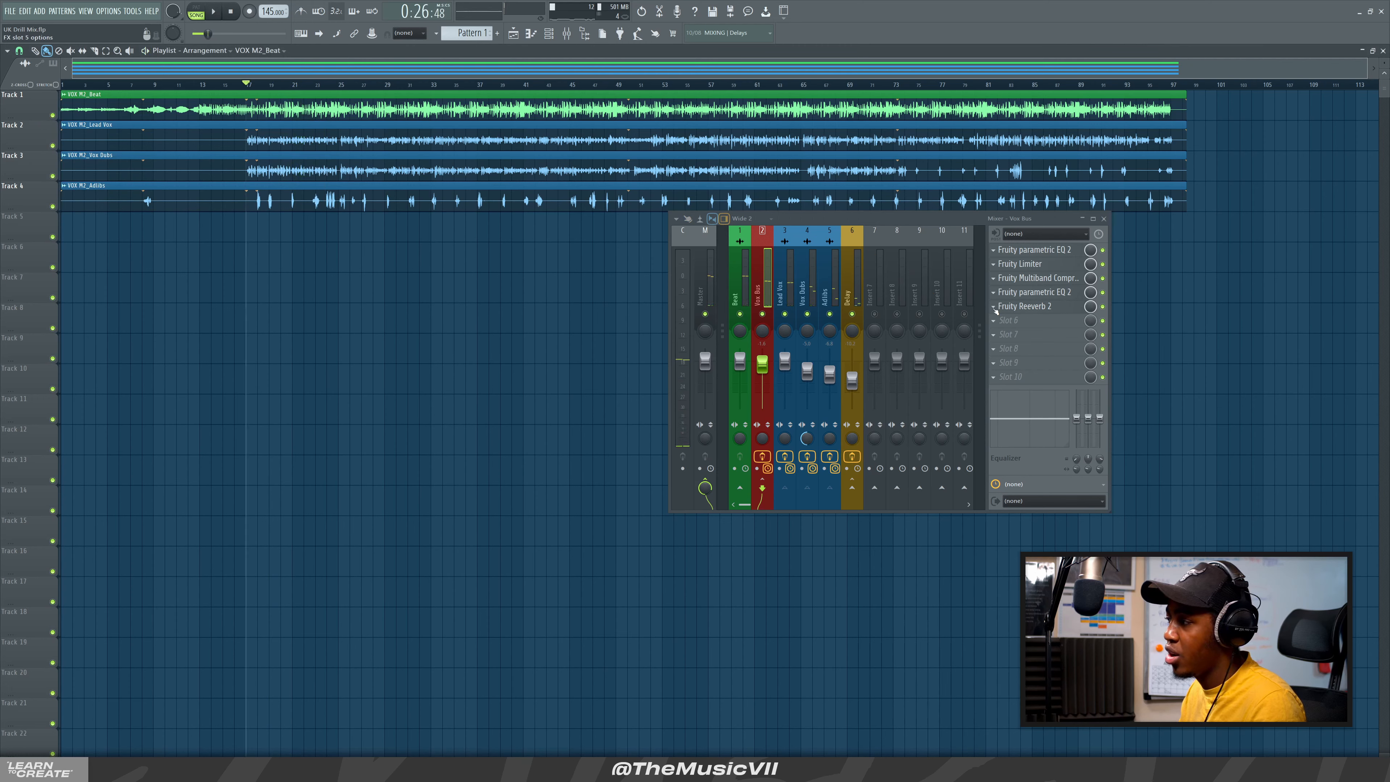
left_click(994, 308)
left_click(1018, 330)
left_click(746, 423)
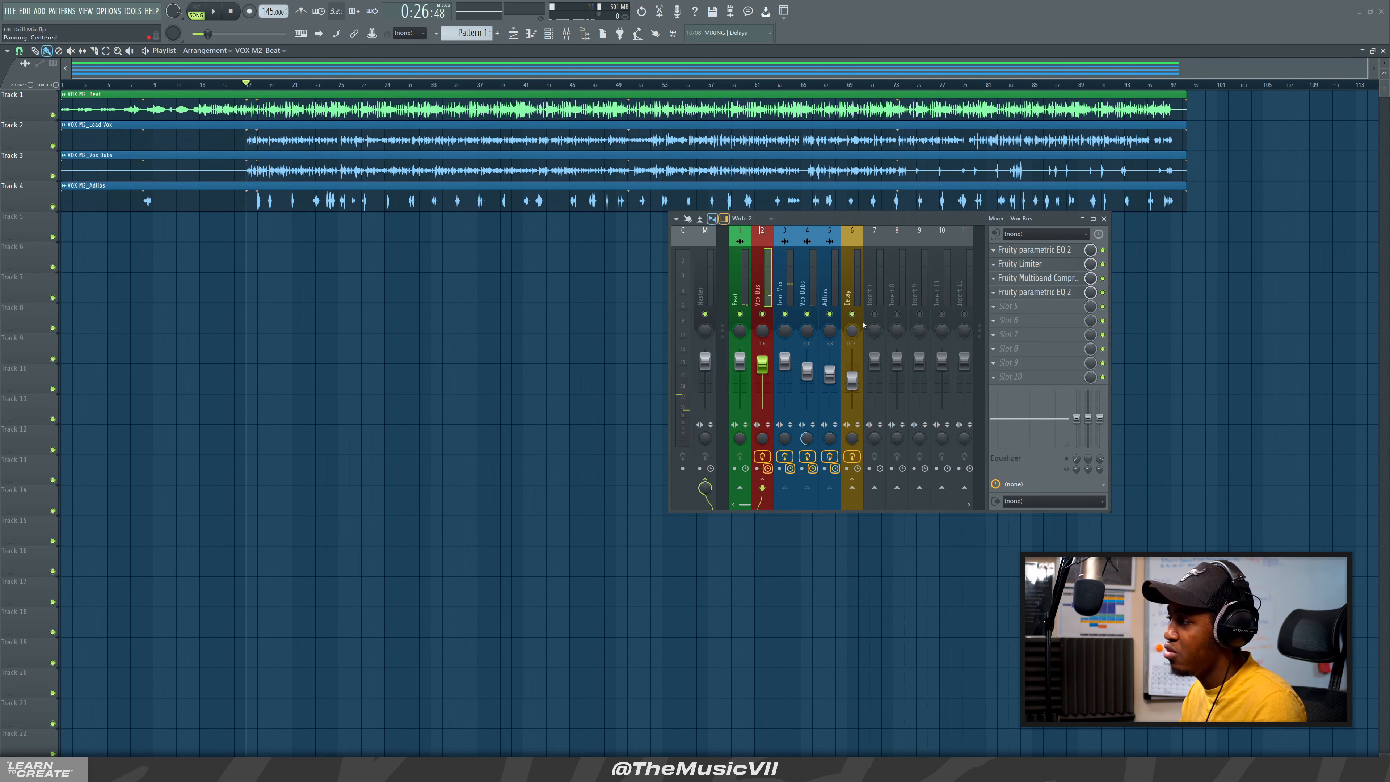
Rename the empty mixer track Insert 7, beside the Delay track, as Reverb
right_click(877, 308)
right_click(874, 313)
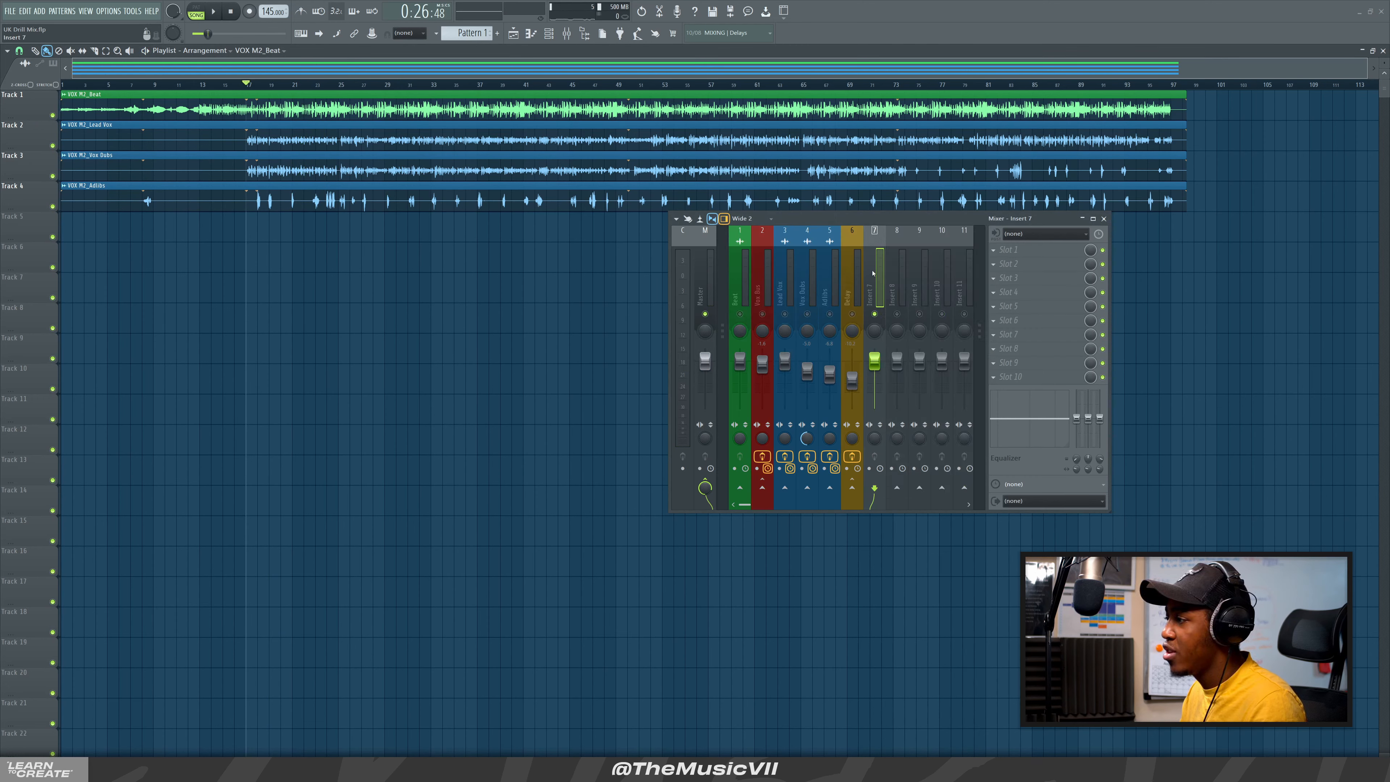
right_click(875, 315)
right_click(883, 226)
left_click(907, 230)
type("Rever")
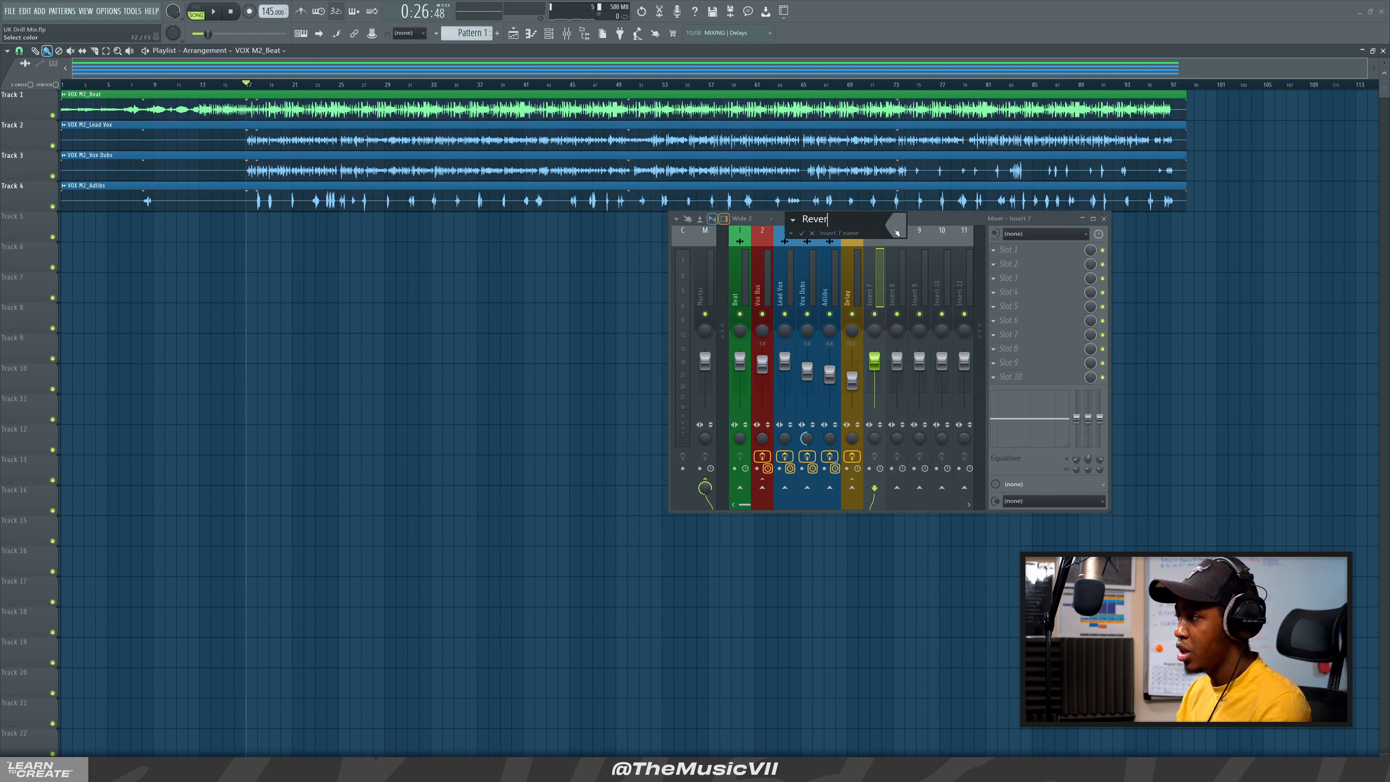
type("b")
key("Return")
Color the Reverb track dark goldenrod (#B3983C) to match the Delay track
right_click(876, 268)
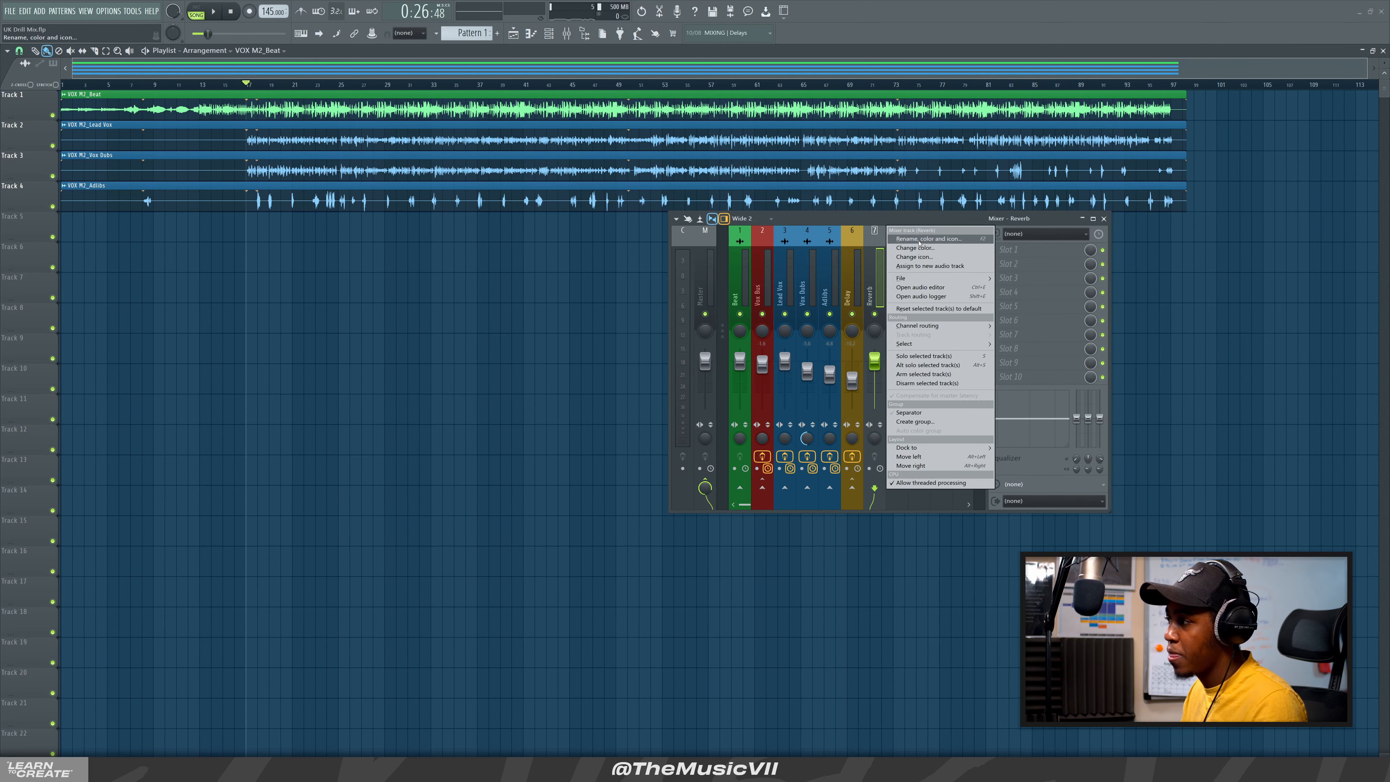
left_click(907, 241)
left_click(958, 404)
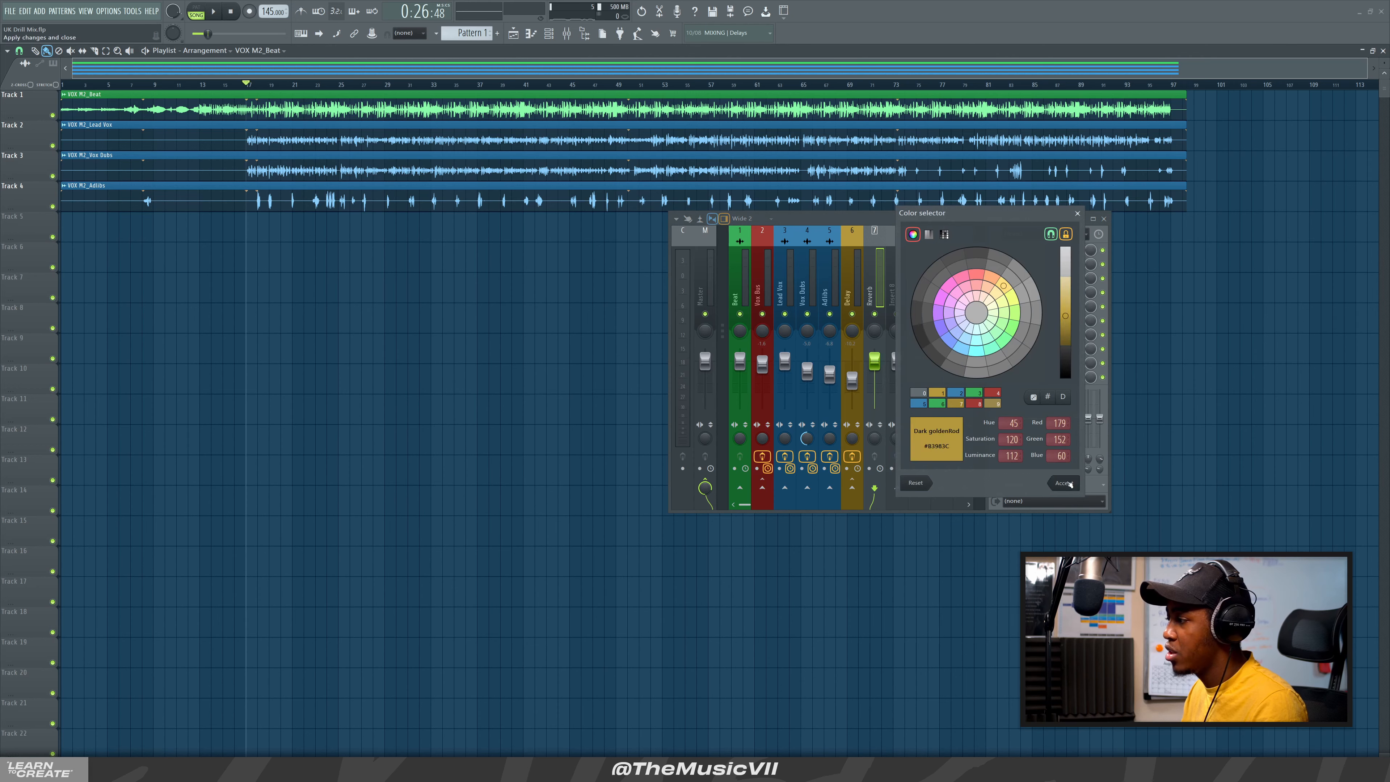
left_click(1064, 482)
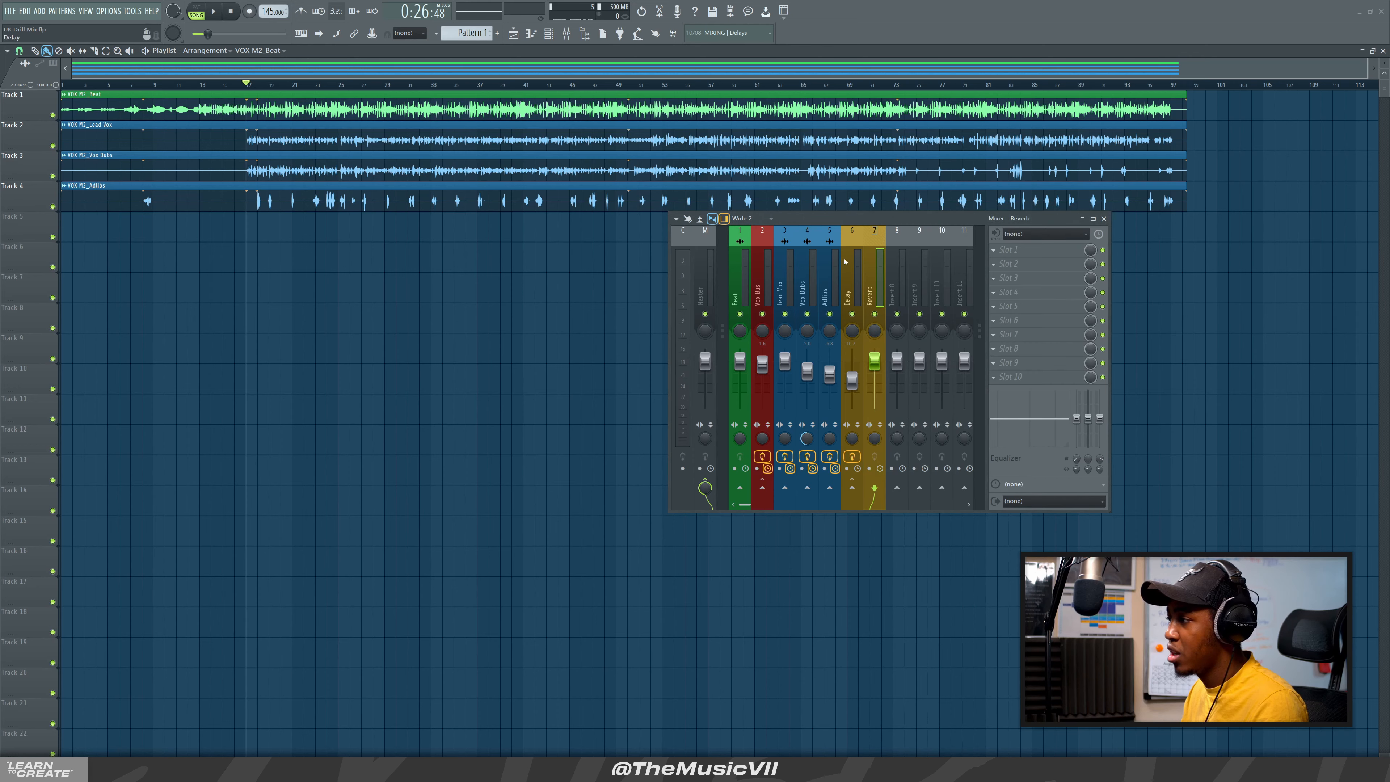
Send the Vox Bus to the Reverb track and load Fruity Reeverb 2 into the Reverb track's effect slot 1
left_click(756, 234)
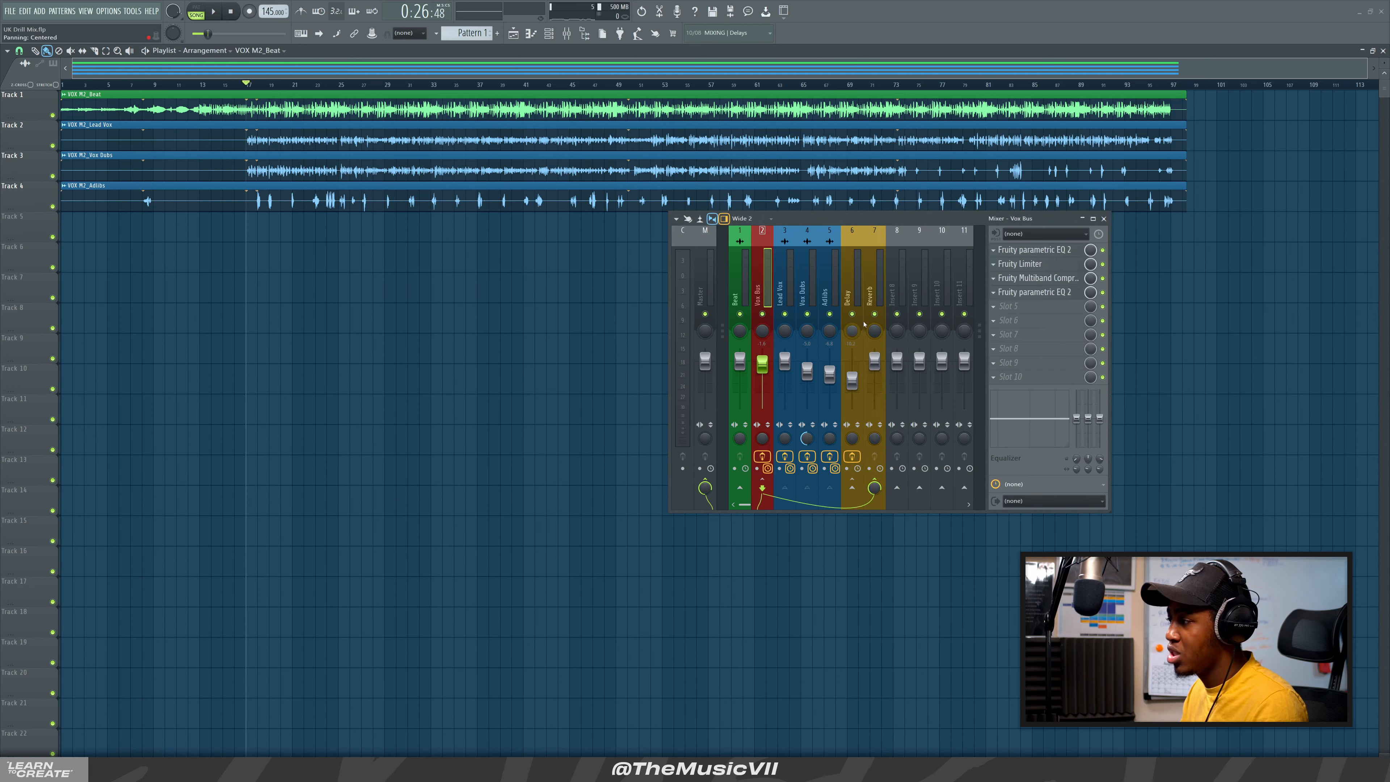
left_click(881, 301)
left_click(1000, 251)
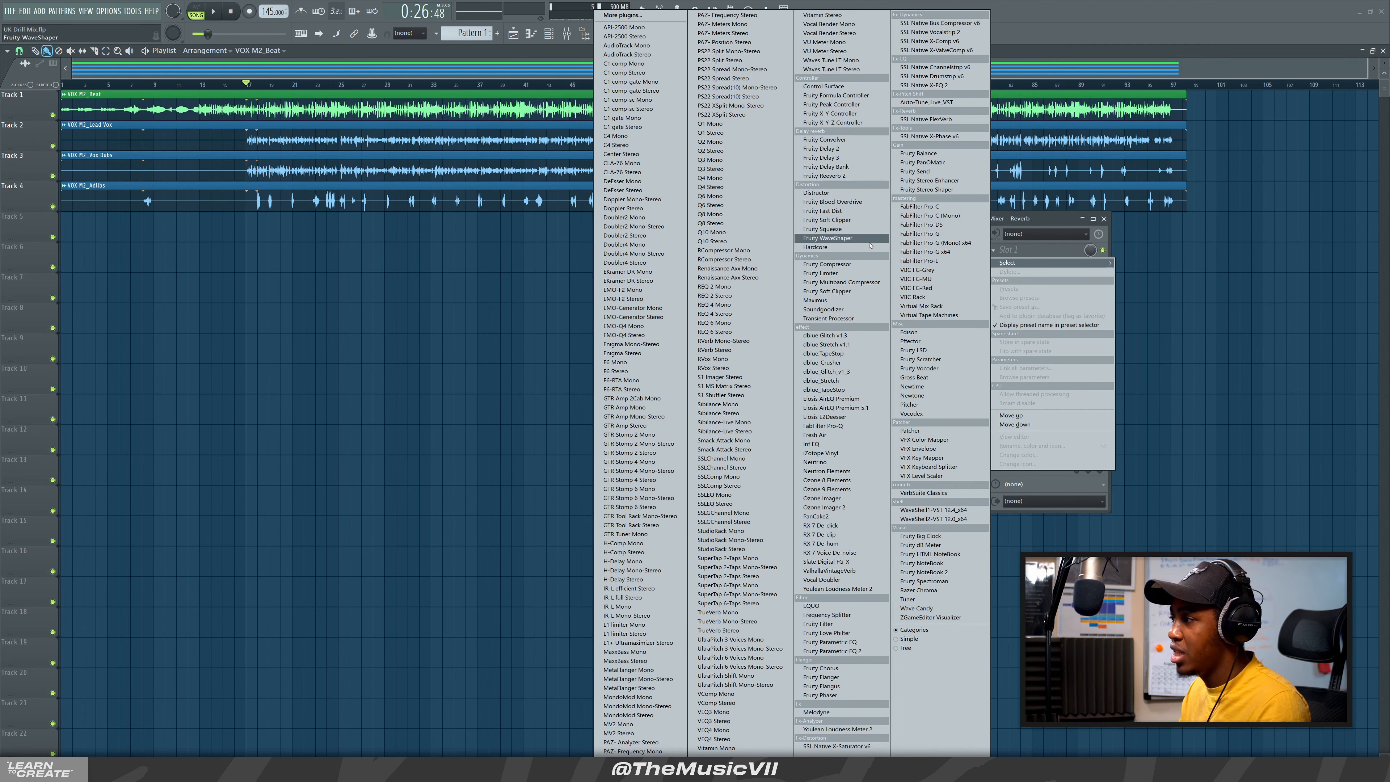
left_click(824, 175)
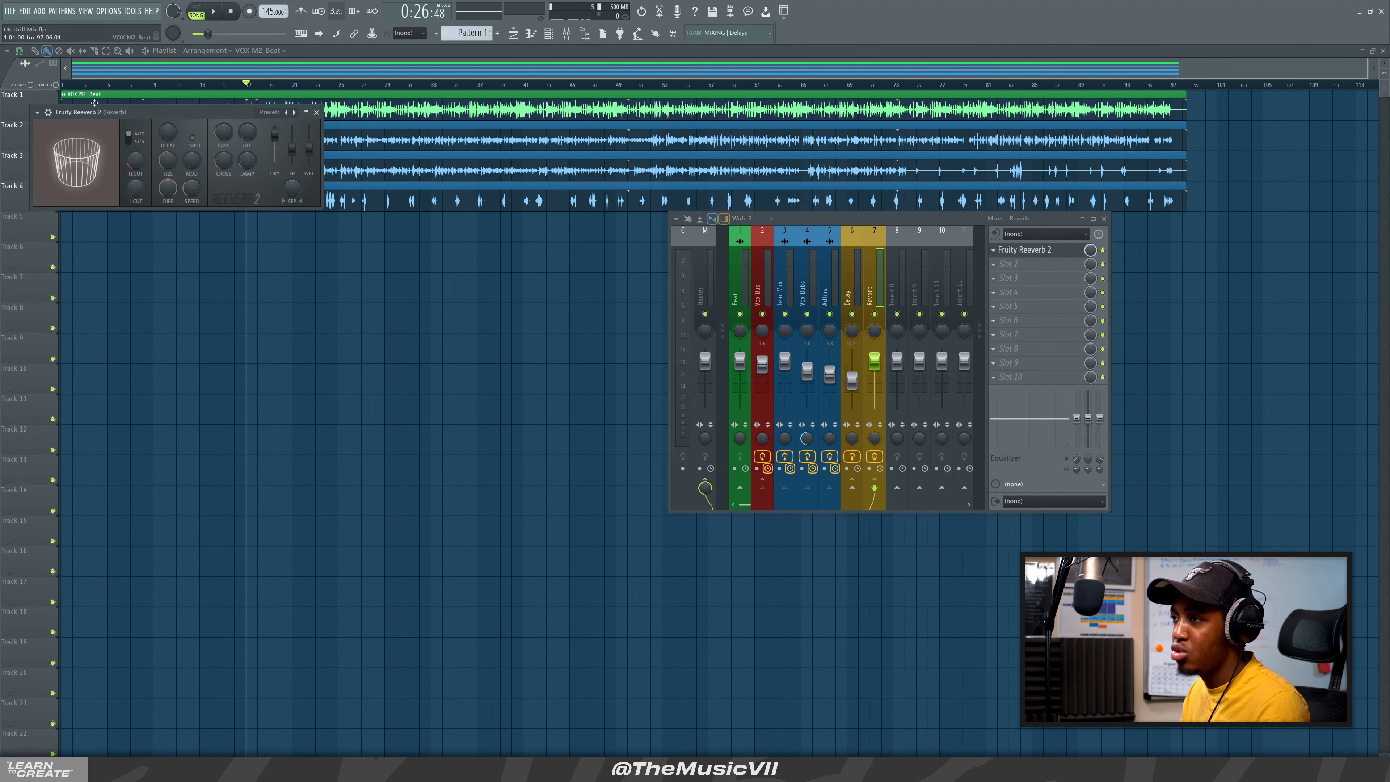
Move the reverb window clear of the clips, pull its dry level down, and set the wet level to 100%
left_click_drag(95, 112, 167, 211)
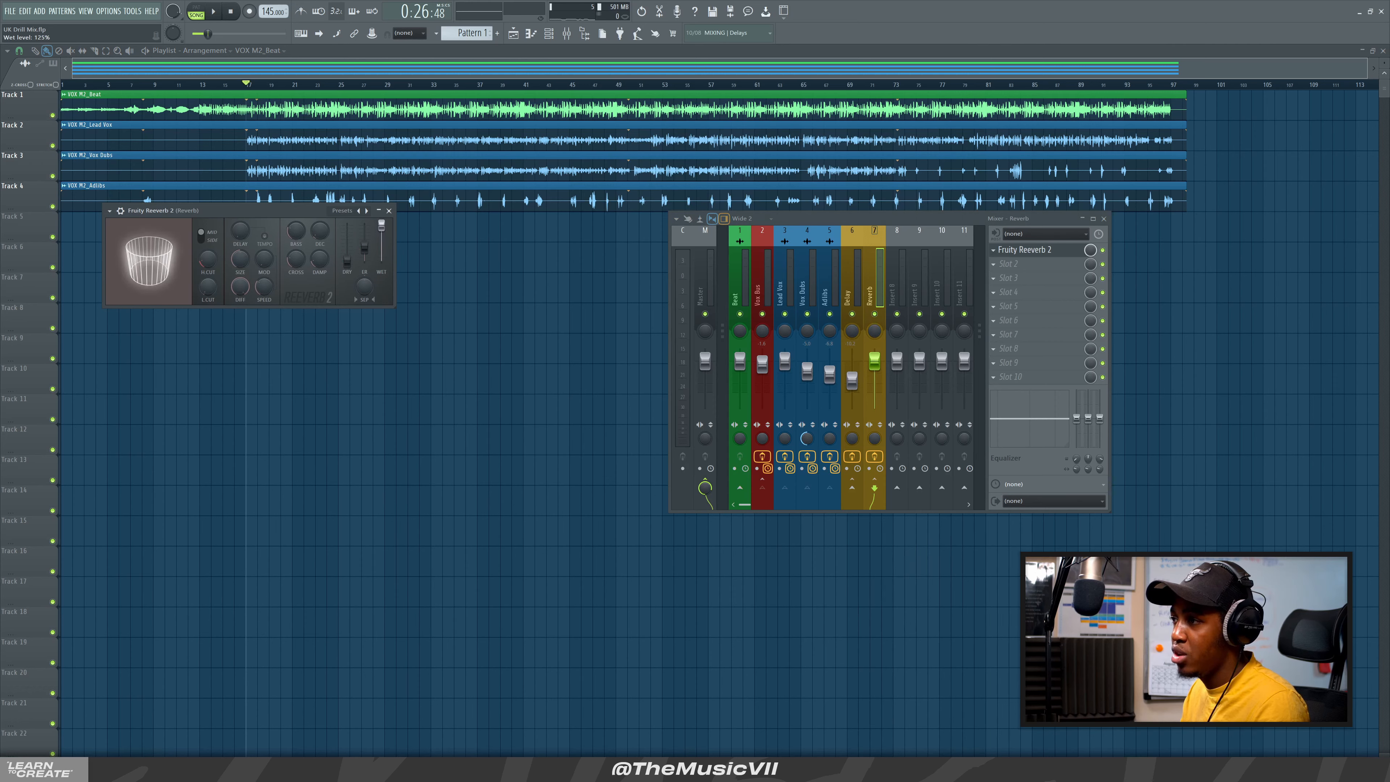
key("space")
key("space")
right_click(383, 226)
left_click(387, 231)
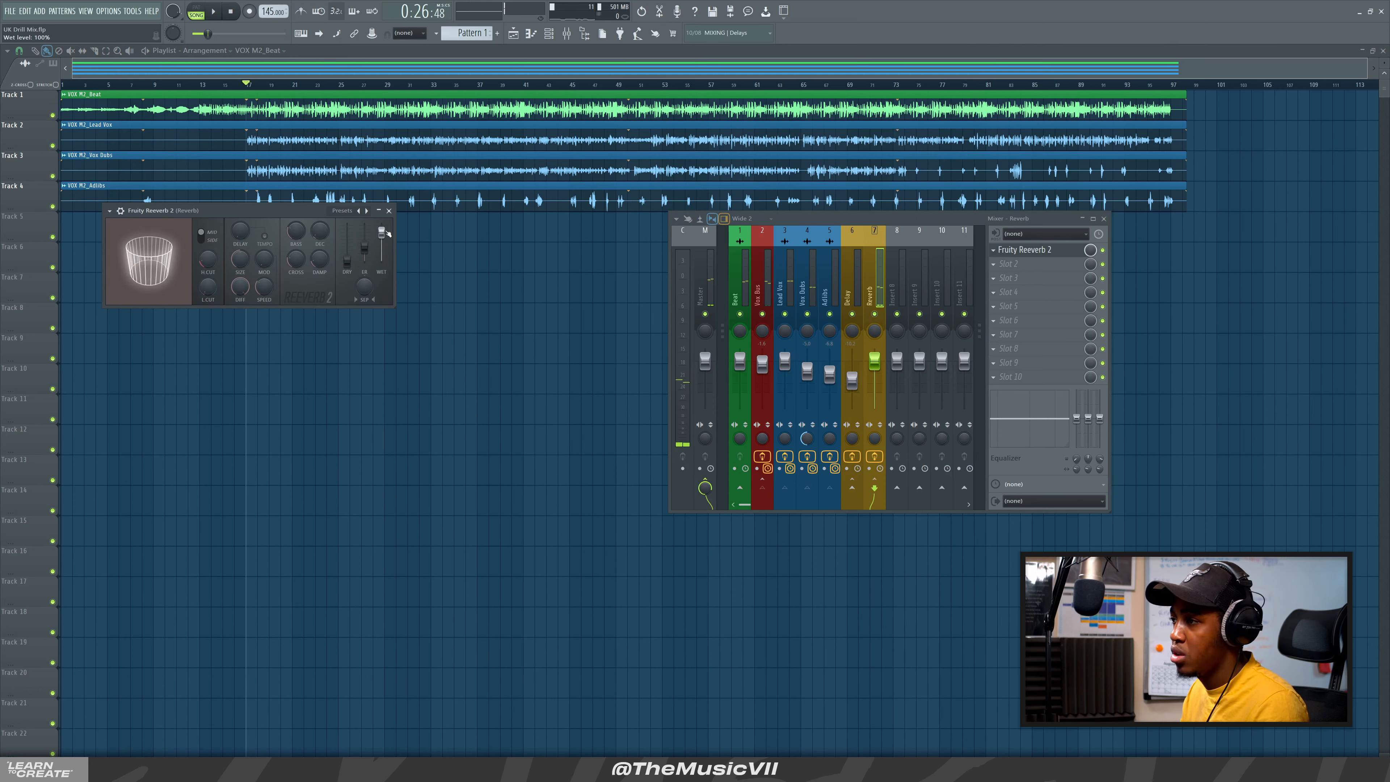
Shorten the decay of the Reverb track's Fruity Reeverb 2 and audition it on the playing vocals, then select the Vox Bus
key("space")
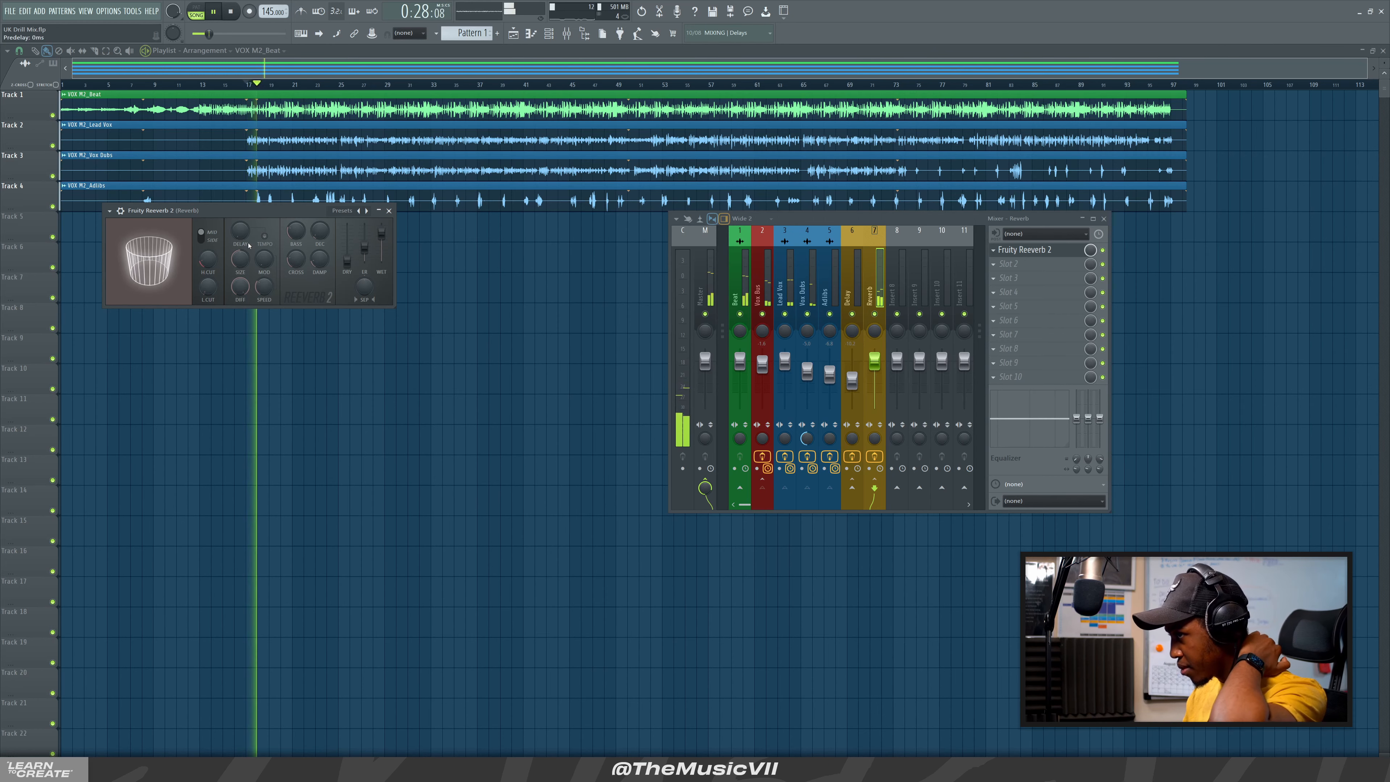
key("space")
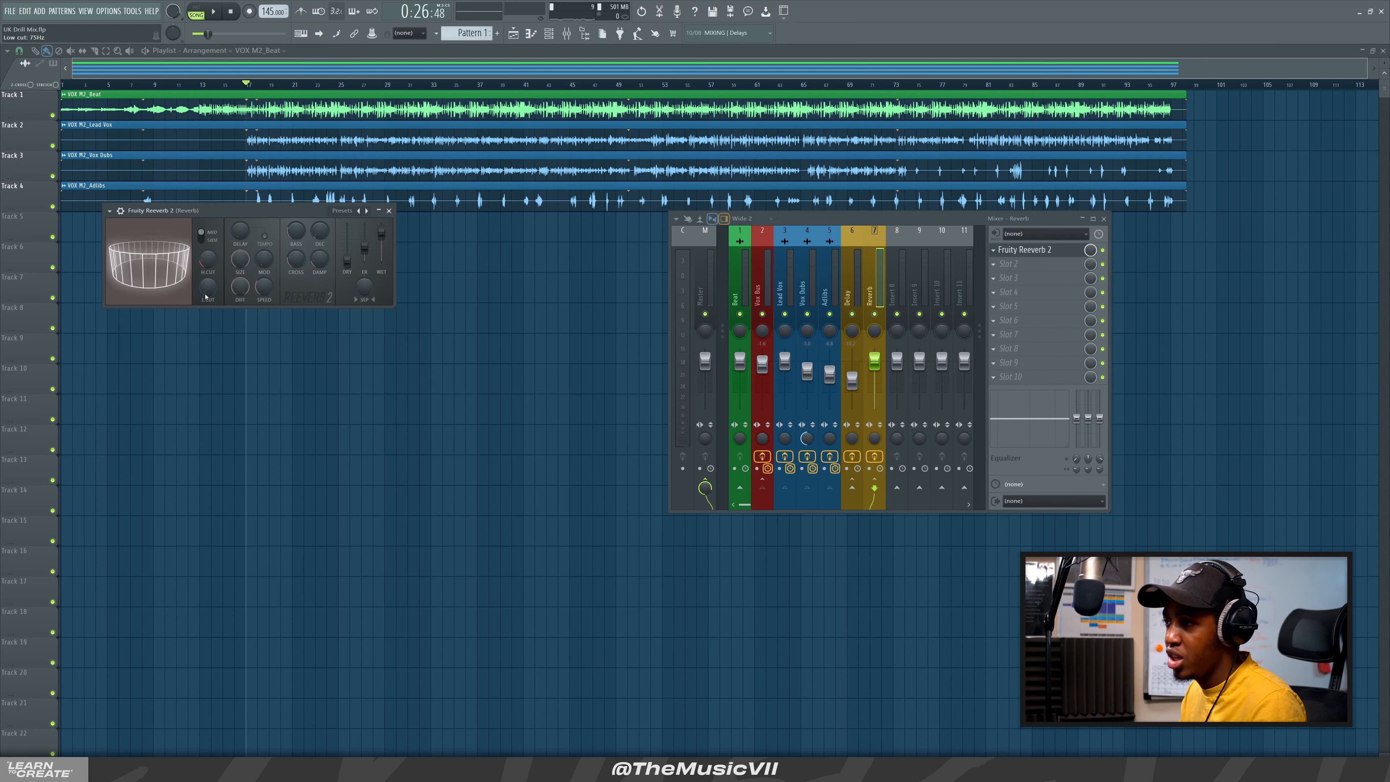
key("space")
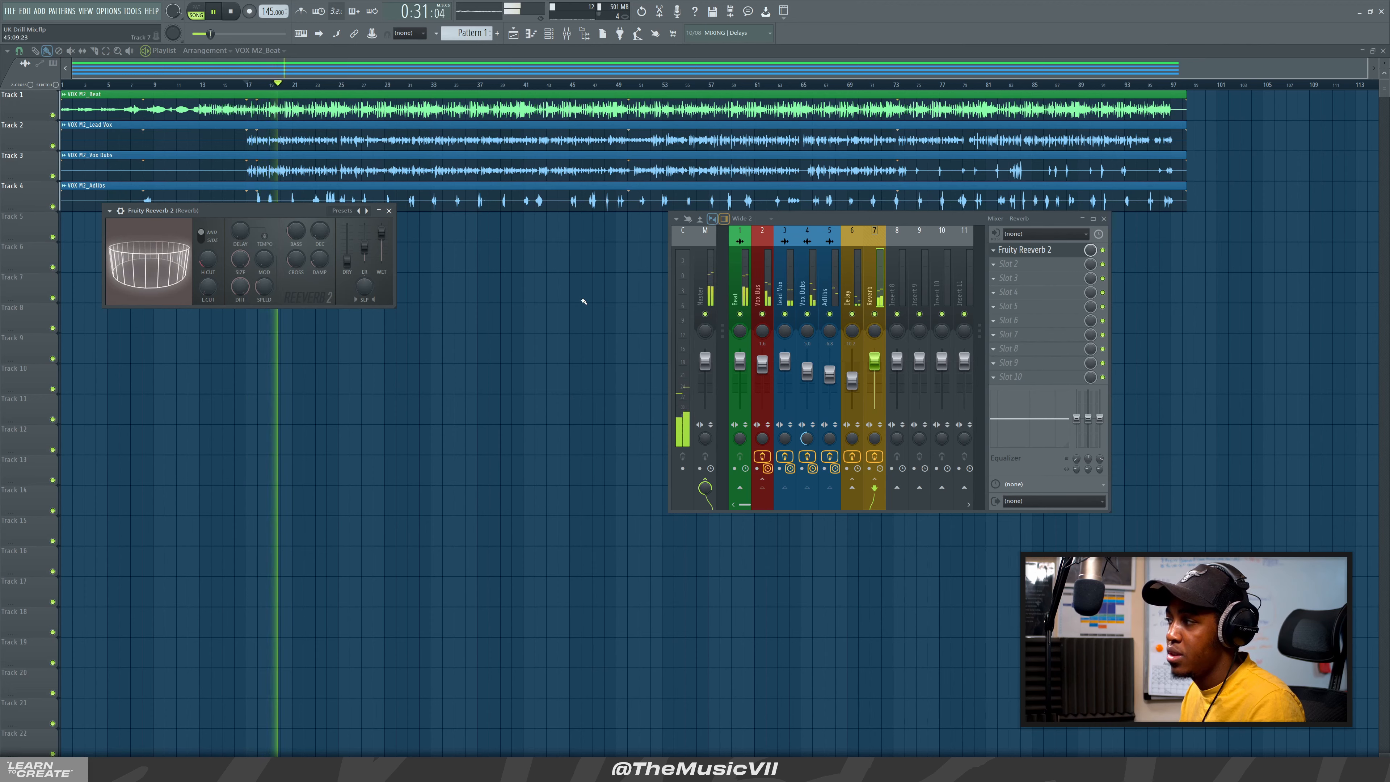
left_click(771, 295)
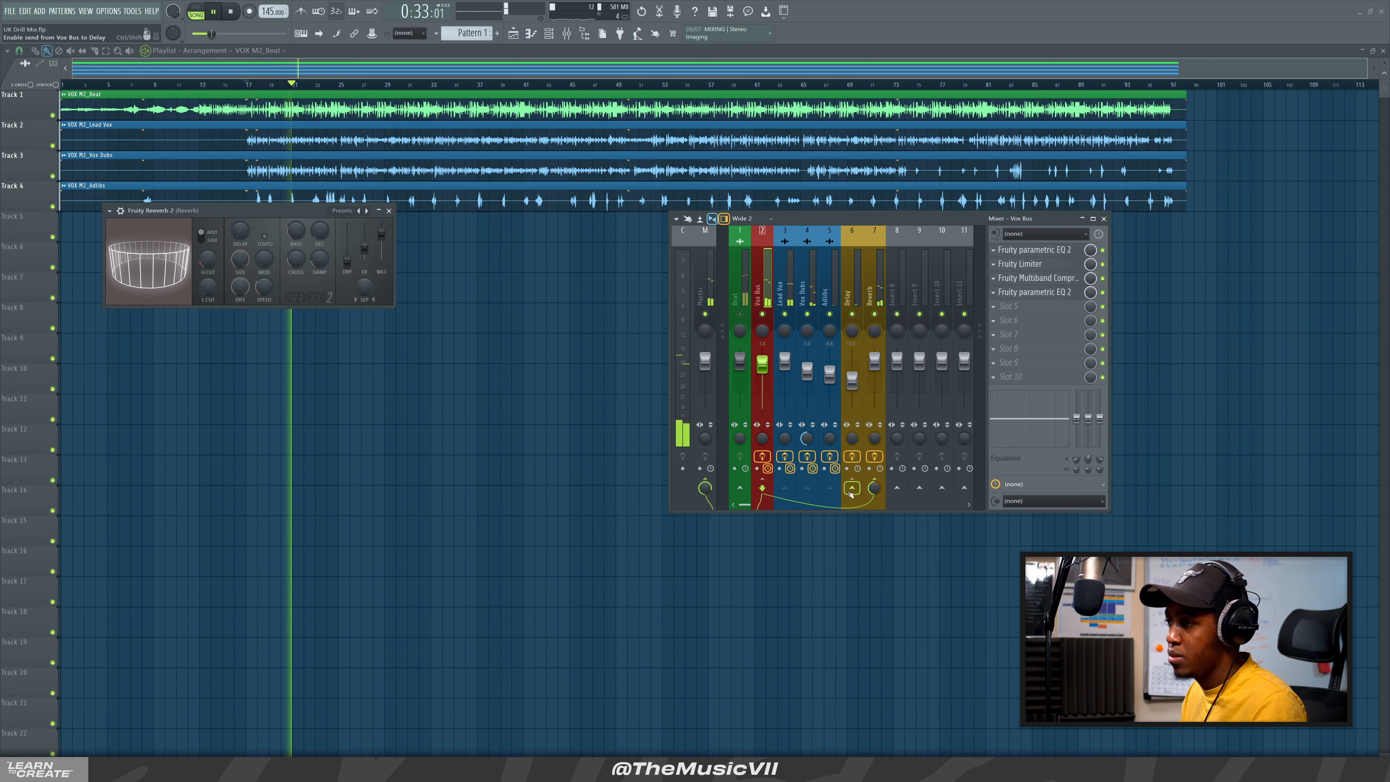
Set the reverb's decay time to 2.9 sec and the Vox Bus send to the Reverb track to about 39% during playback
left_click(327, 233)
key("space")
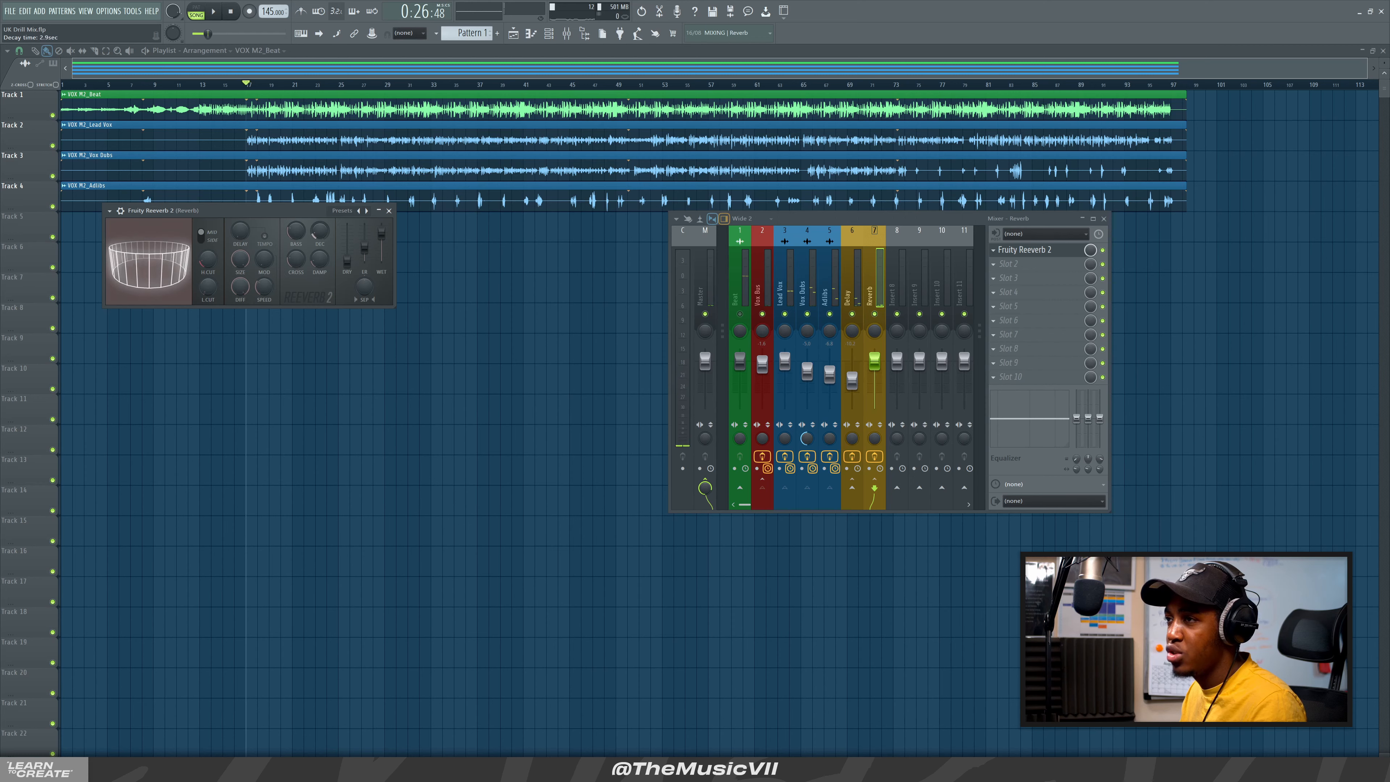
key("space")
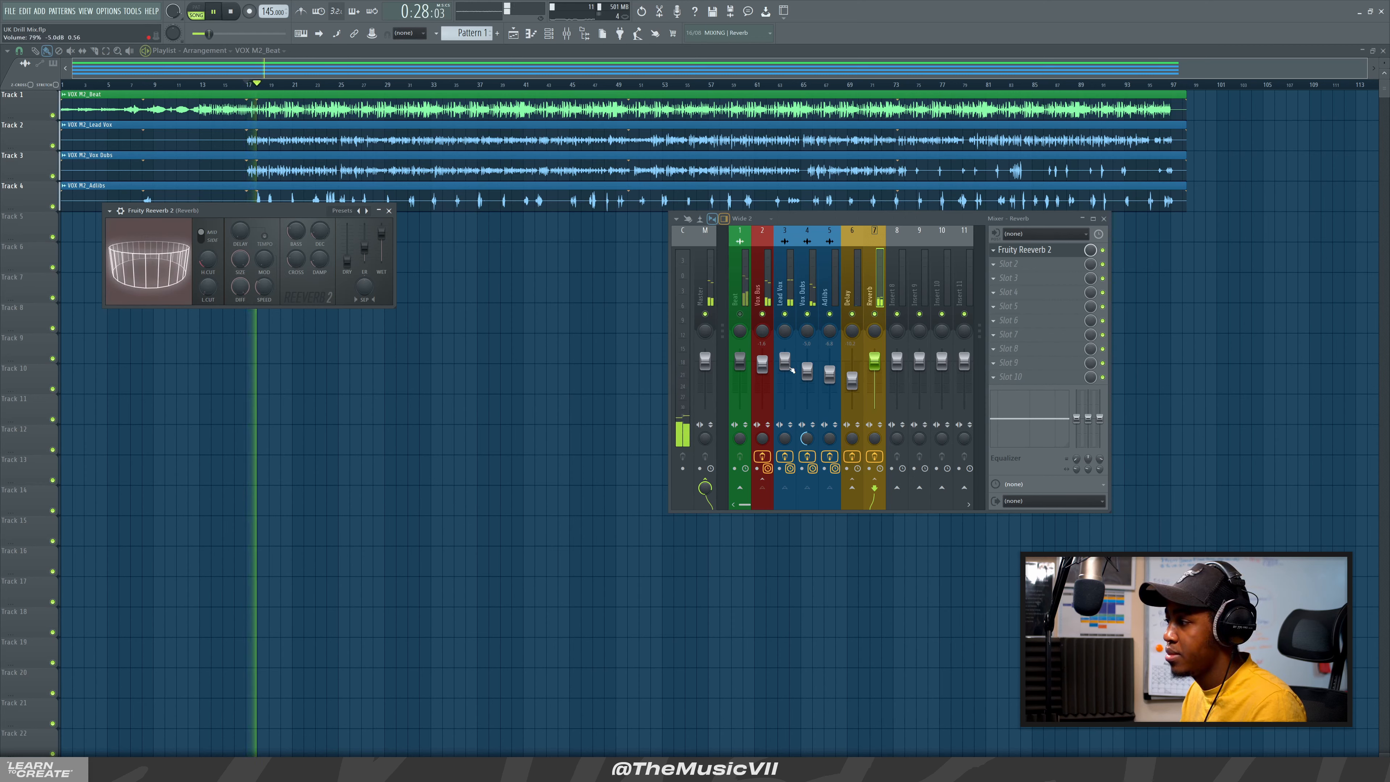
left_click(762, 383)
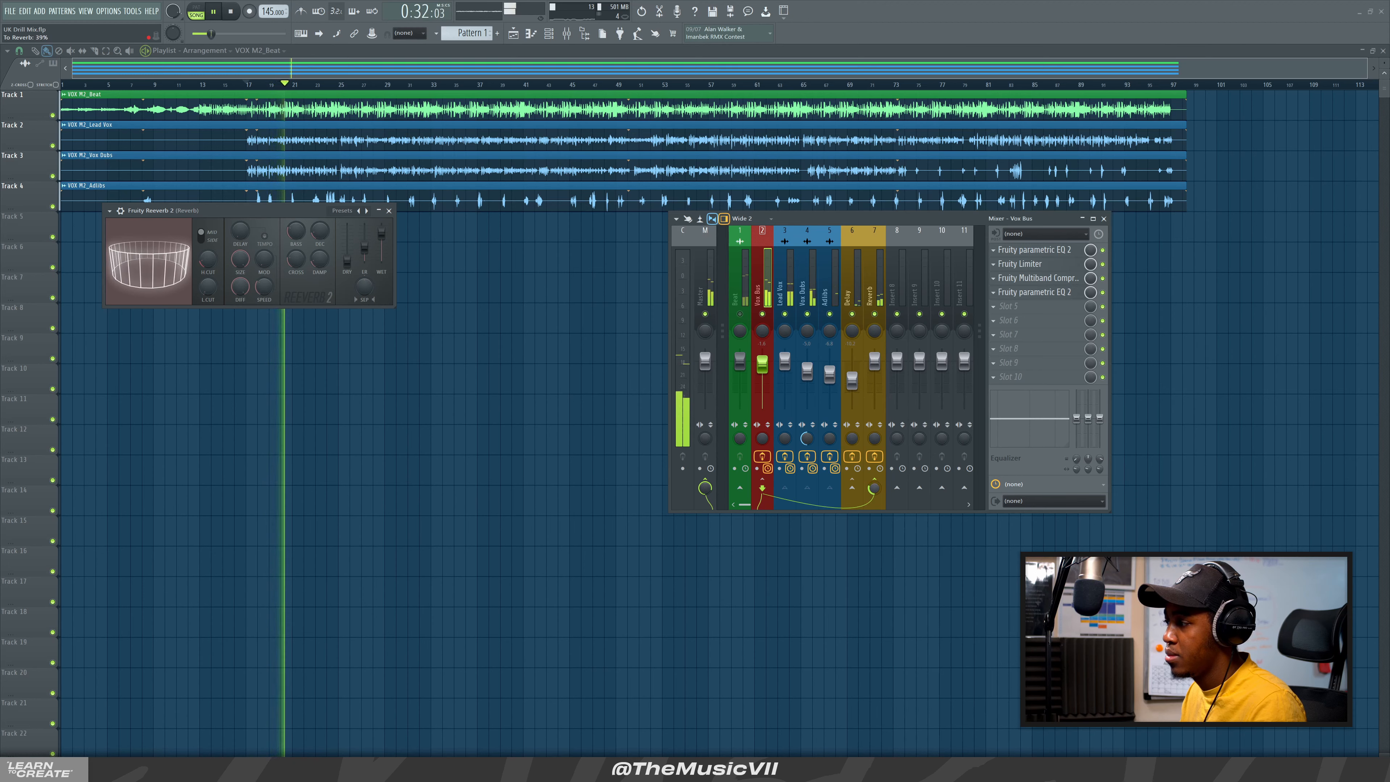
left_click(872, 300)
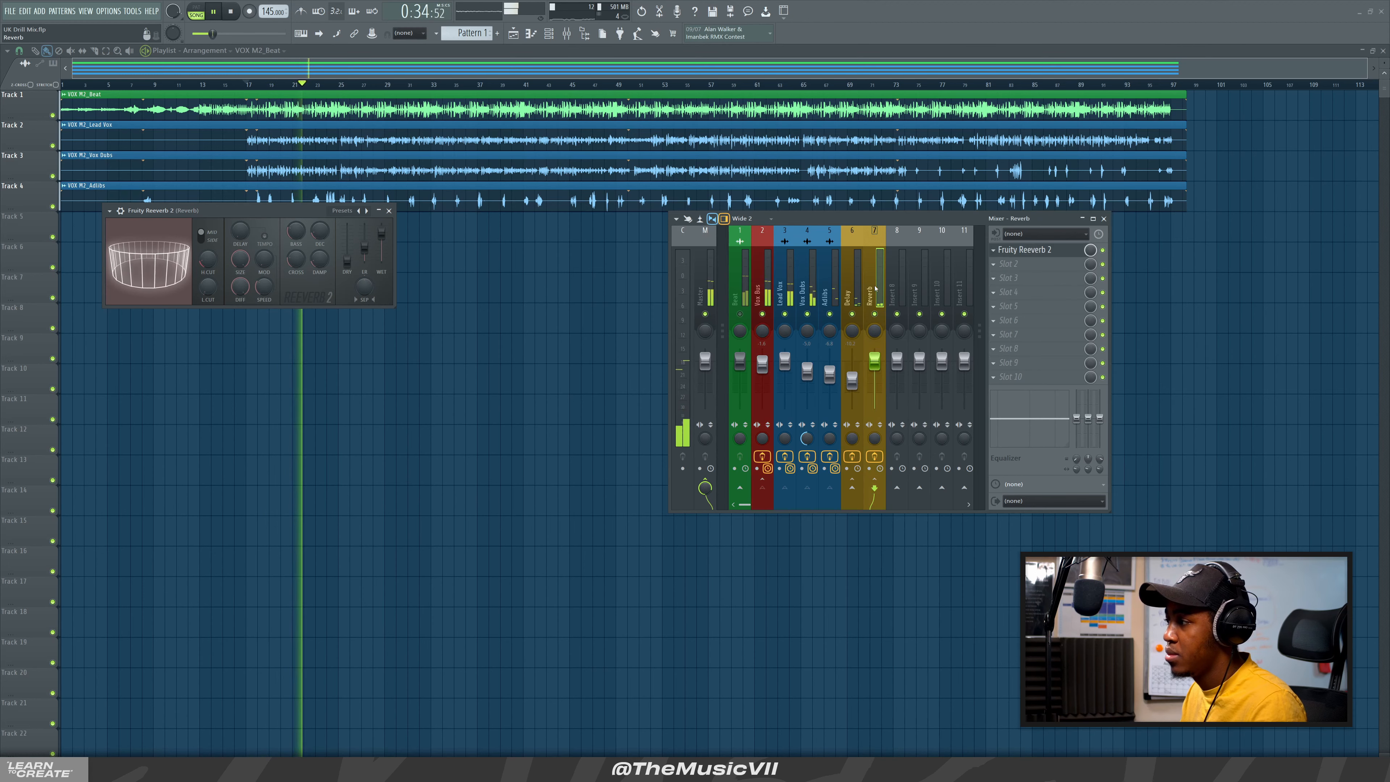
Solo the Reverb track with the Vox Bus and Lead Vox unmuted, and disable the Vox Bus's direct route to the Master
right_click(874, 313)
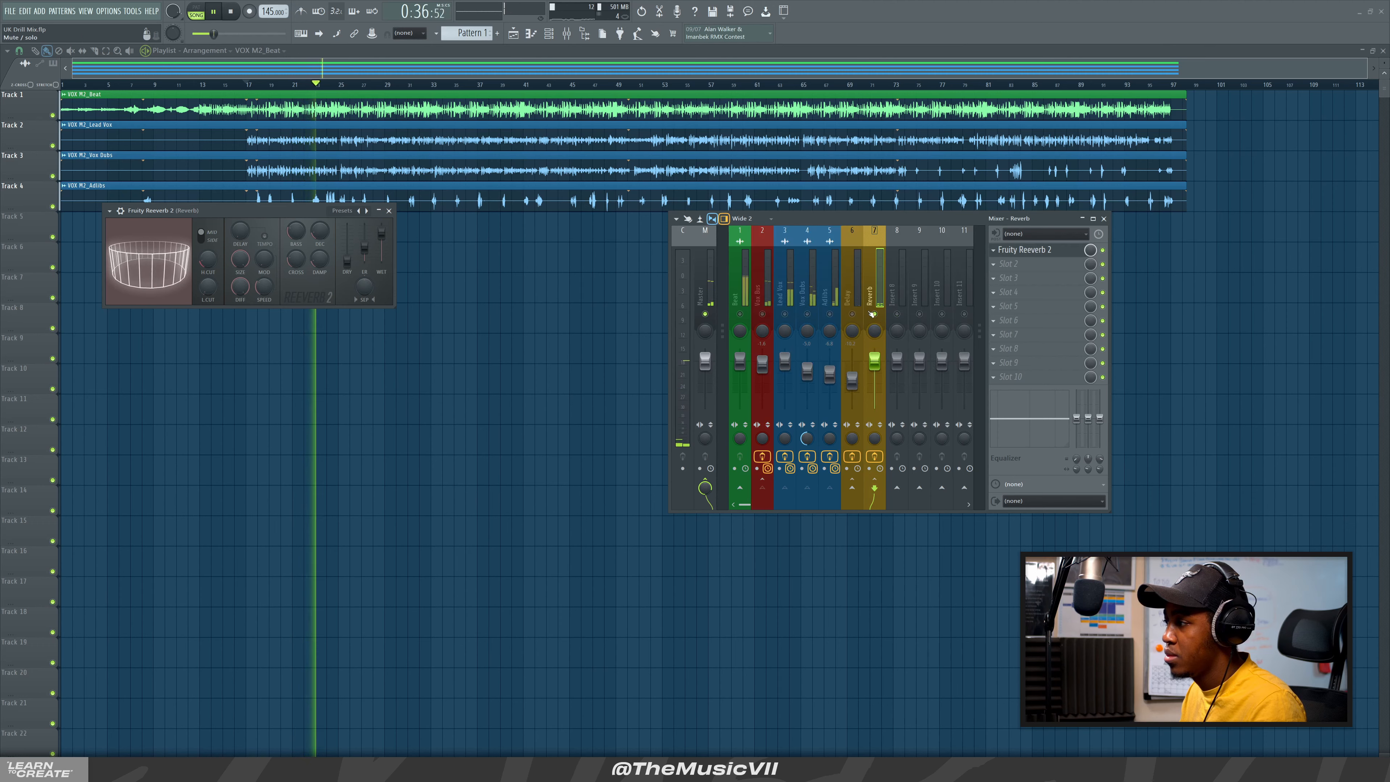
left_click(761, 314)
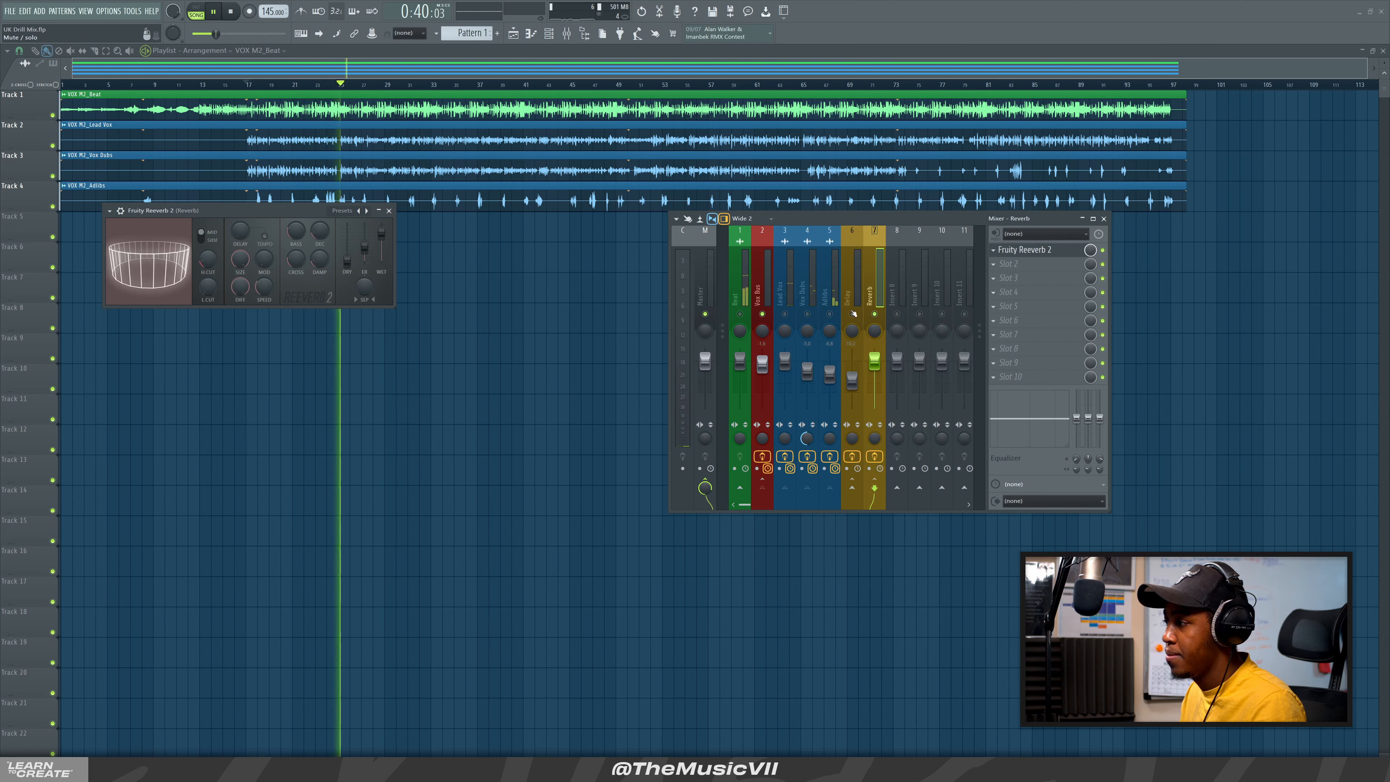
left_click(784, 314)
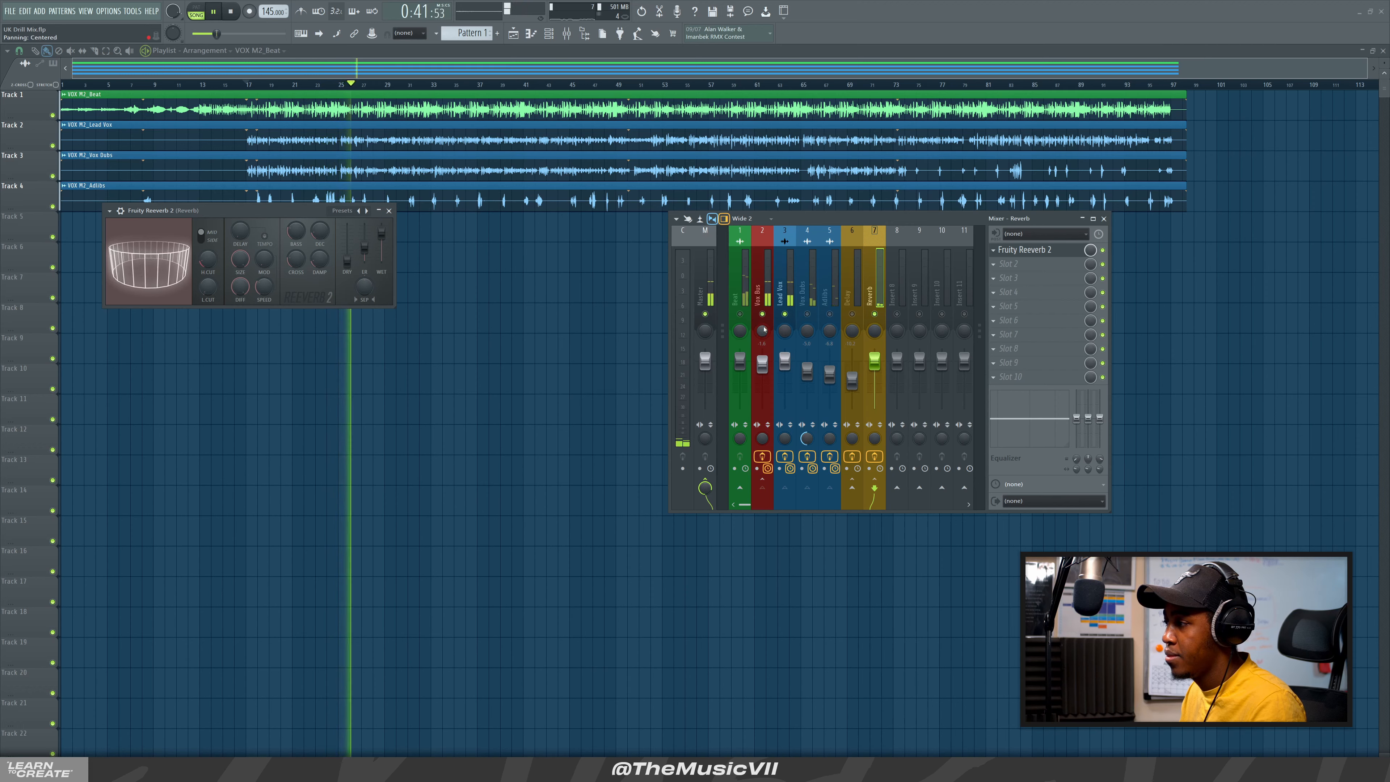
left_click(762, 386)
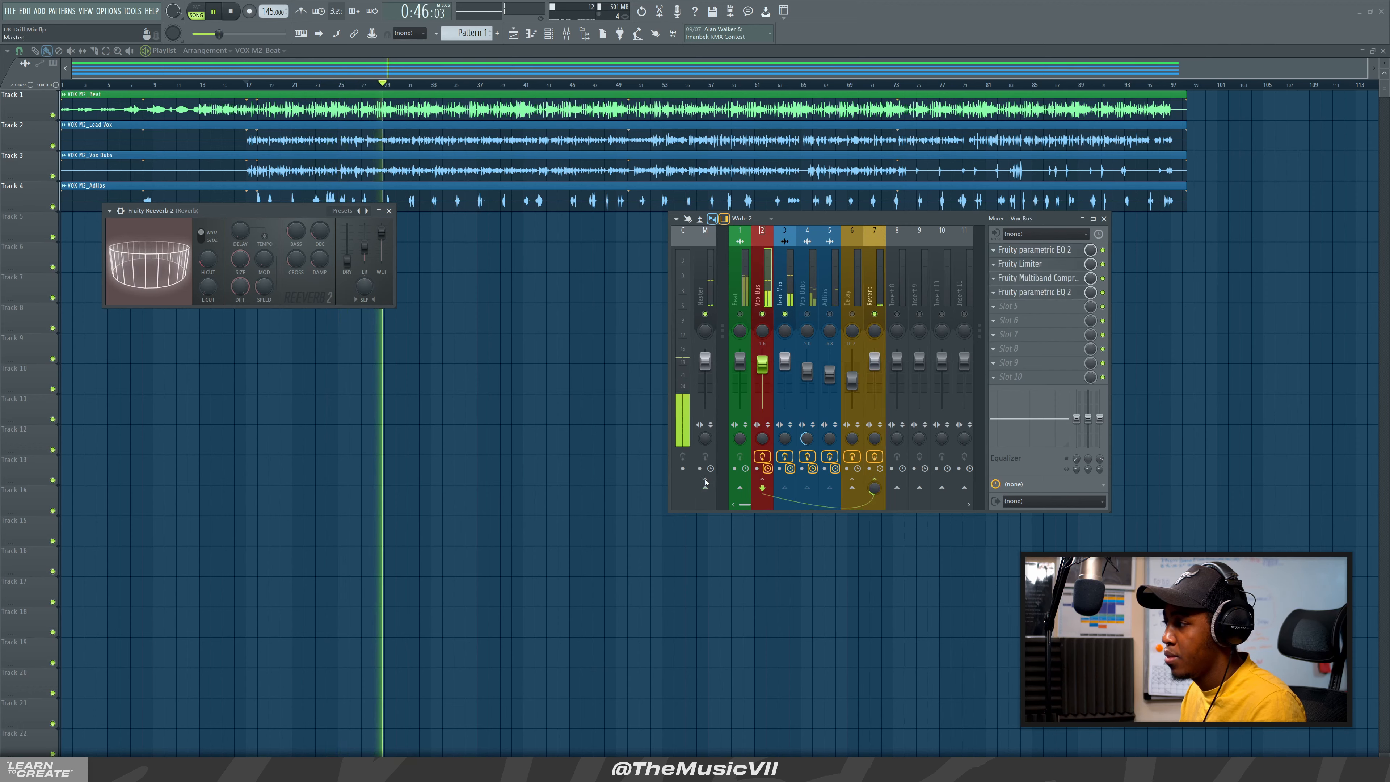
left_click(875, 297)
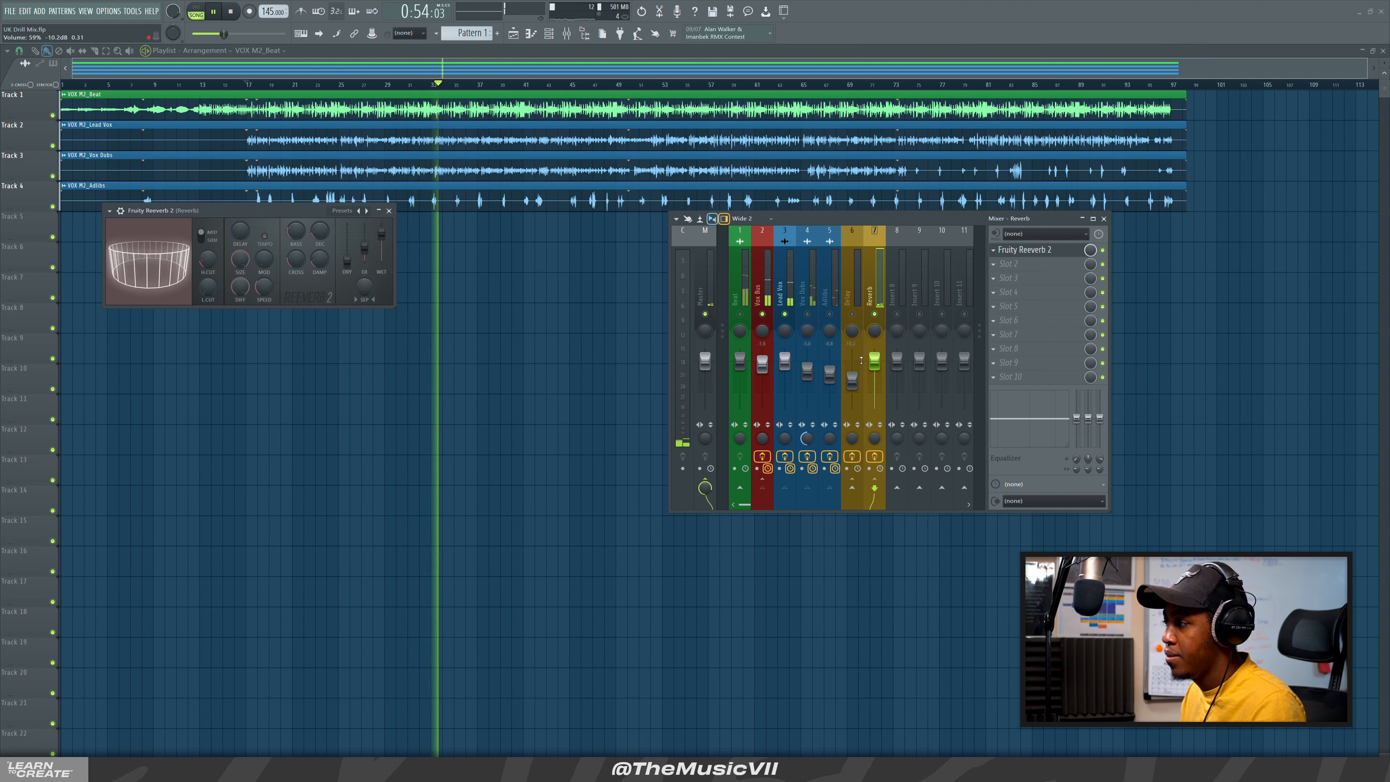
left_click(759, 298)
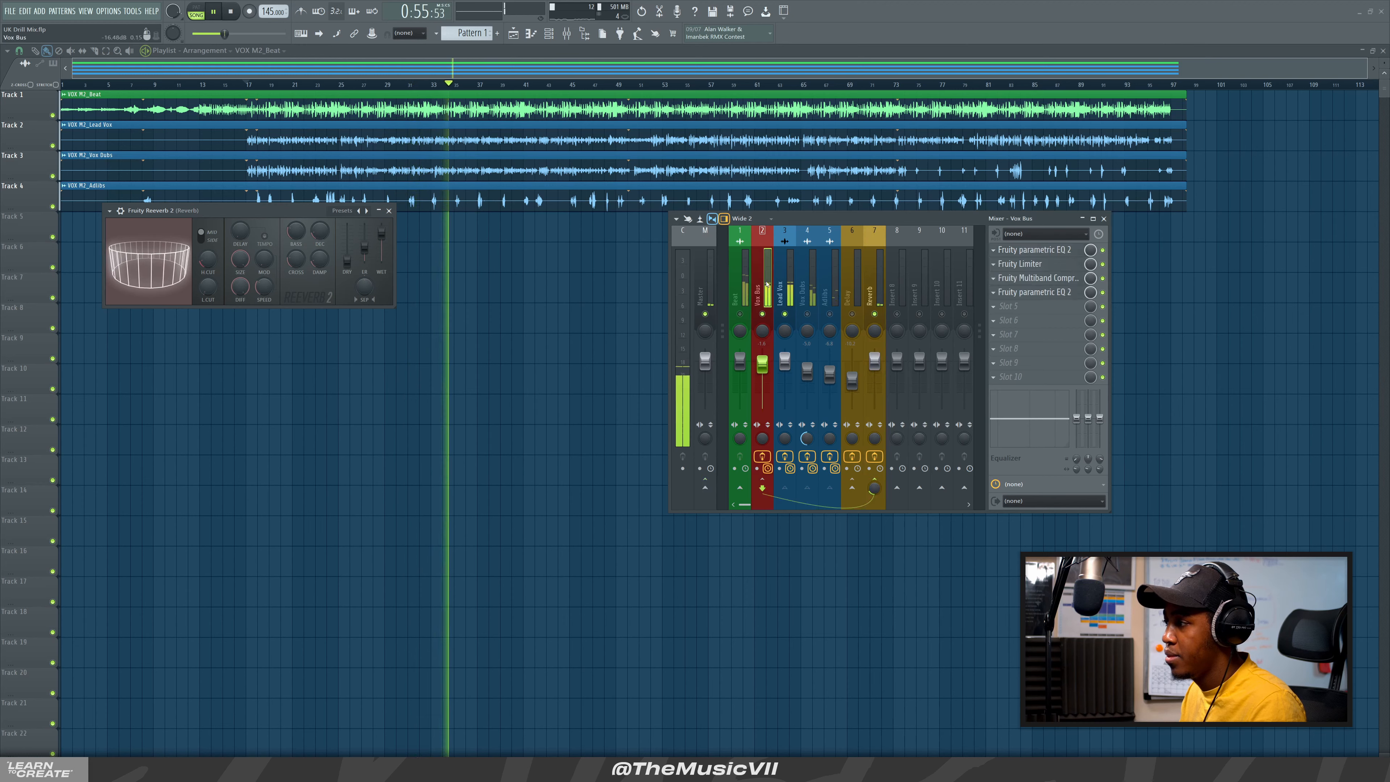
Reduce the room size in the Reverb track's Fruity Reeverb 2 to 30 while listening to the isolated reverb
left_click(862, 292)
key("space")
key("space")
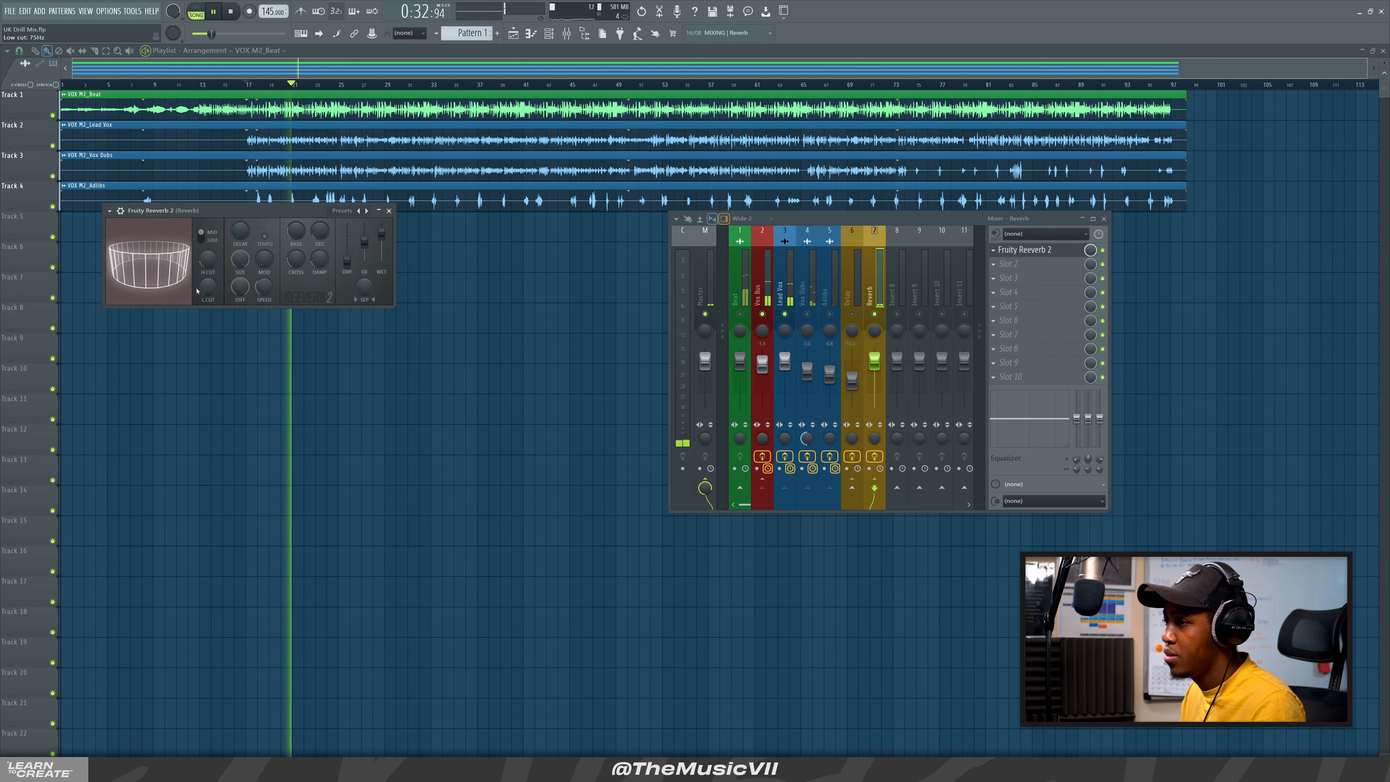
mouse_move(239, 258)
left_mouse_down()
mouse_move(239, 306)
mouse_move(237, 241)
left_mouse_up()
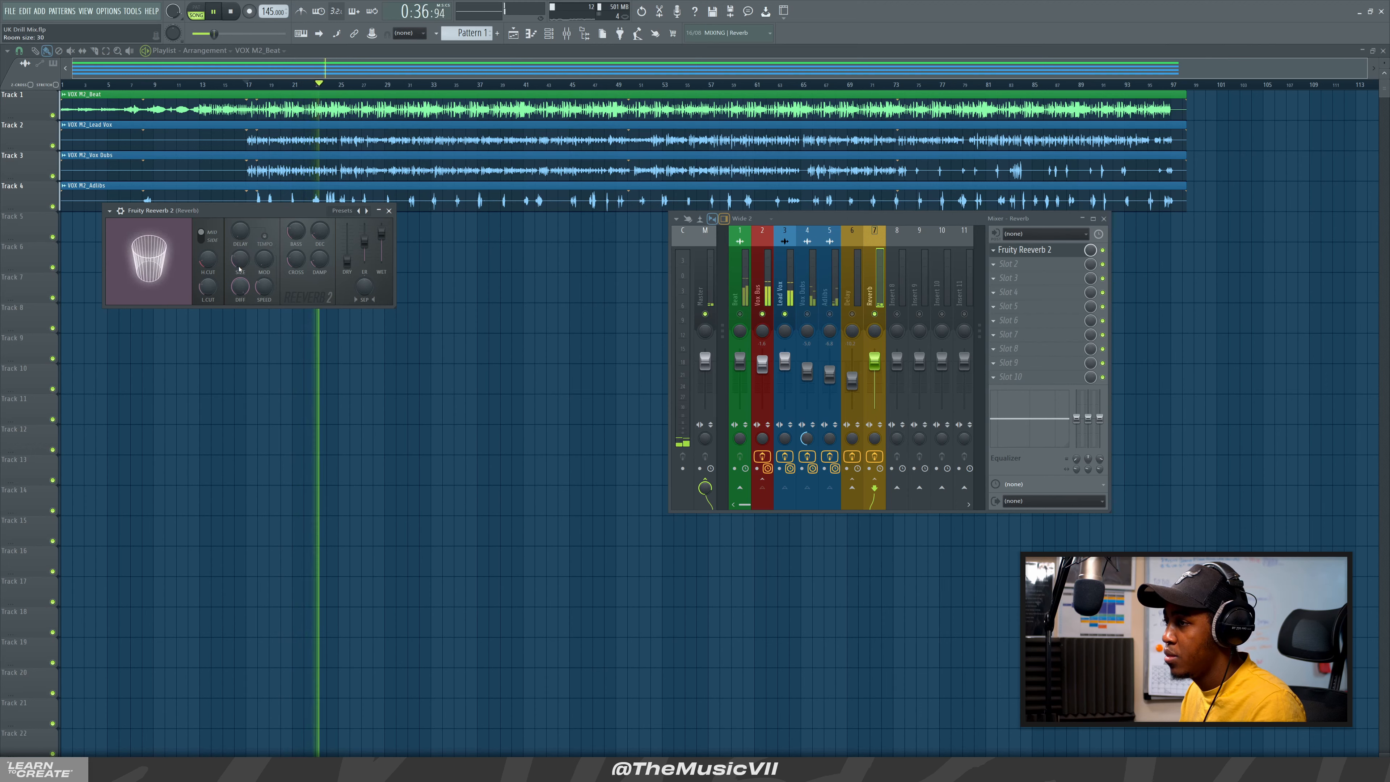
Close the reverb window and cut the low band of the Reverb track's mixer equalizer by about 5.4 dB
left_click(389, 211)
key("space")
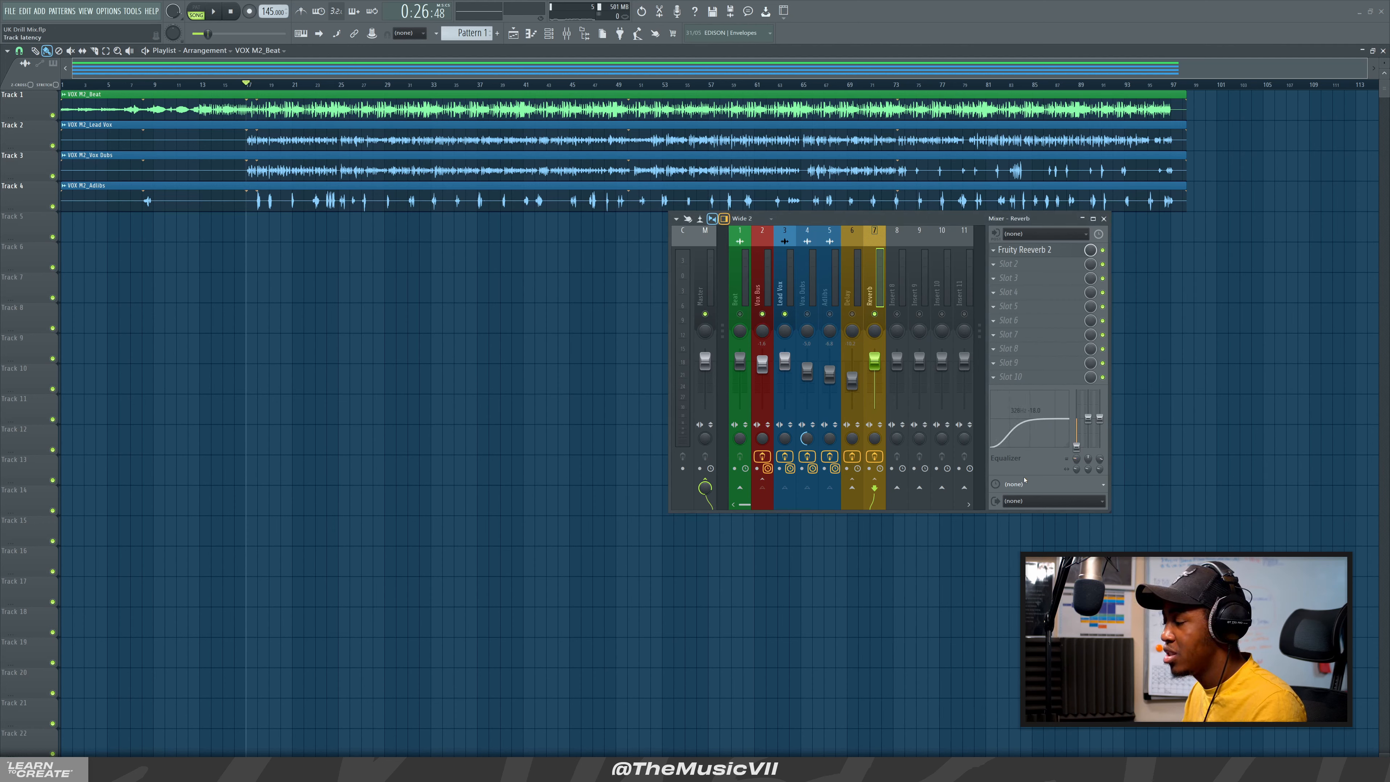
key("space")
left_click_drag(1077, 448, 1077, 425)
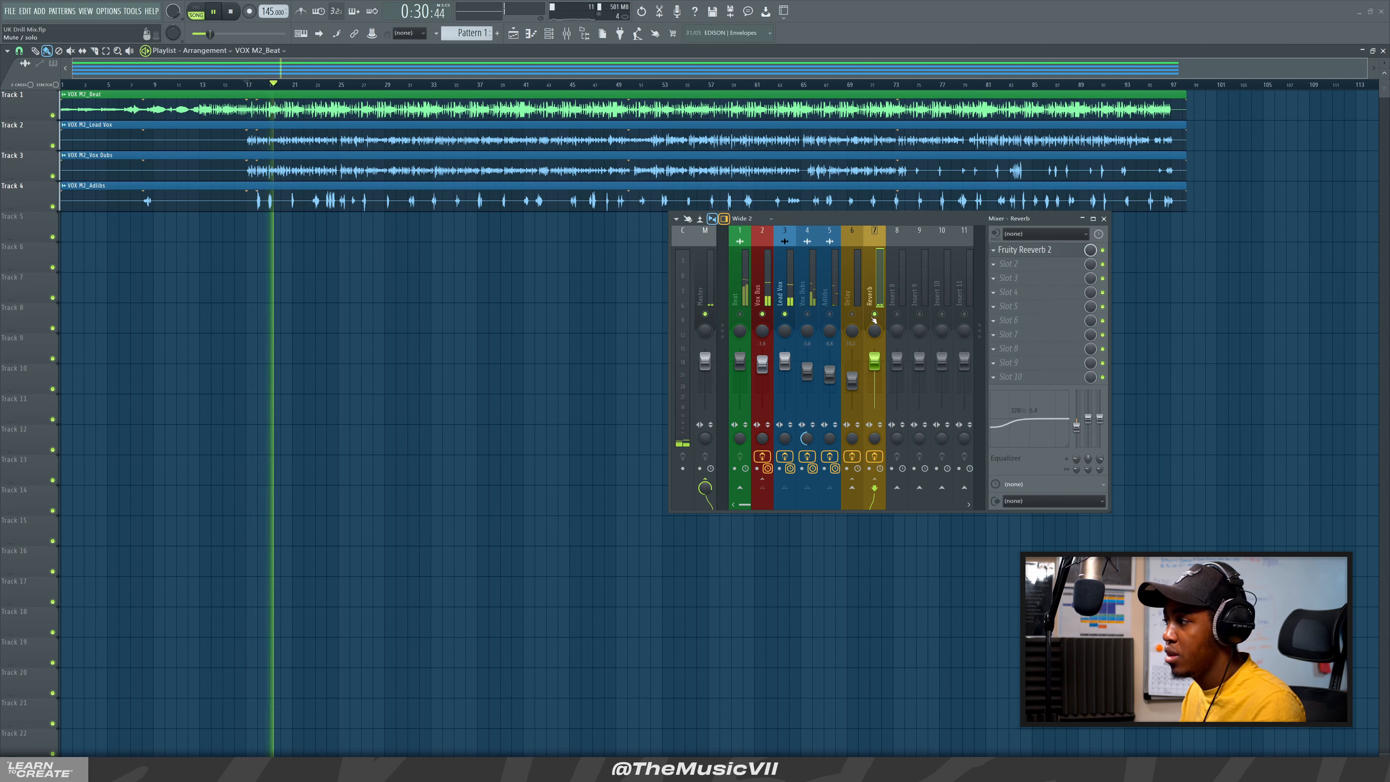
End the solo so every track plays, and route the Vox Bus to the Master again
key("space")
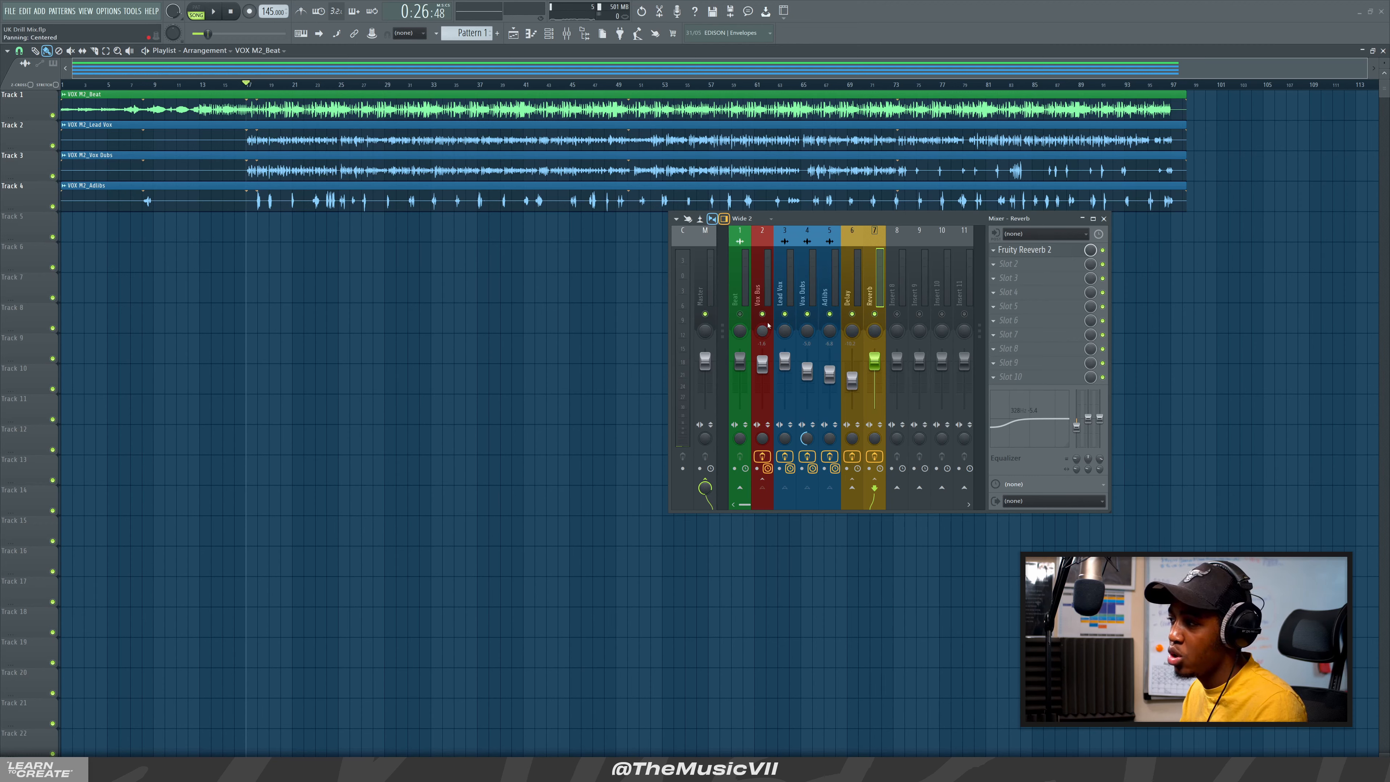
key("space")
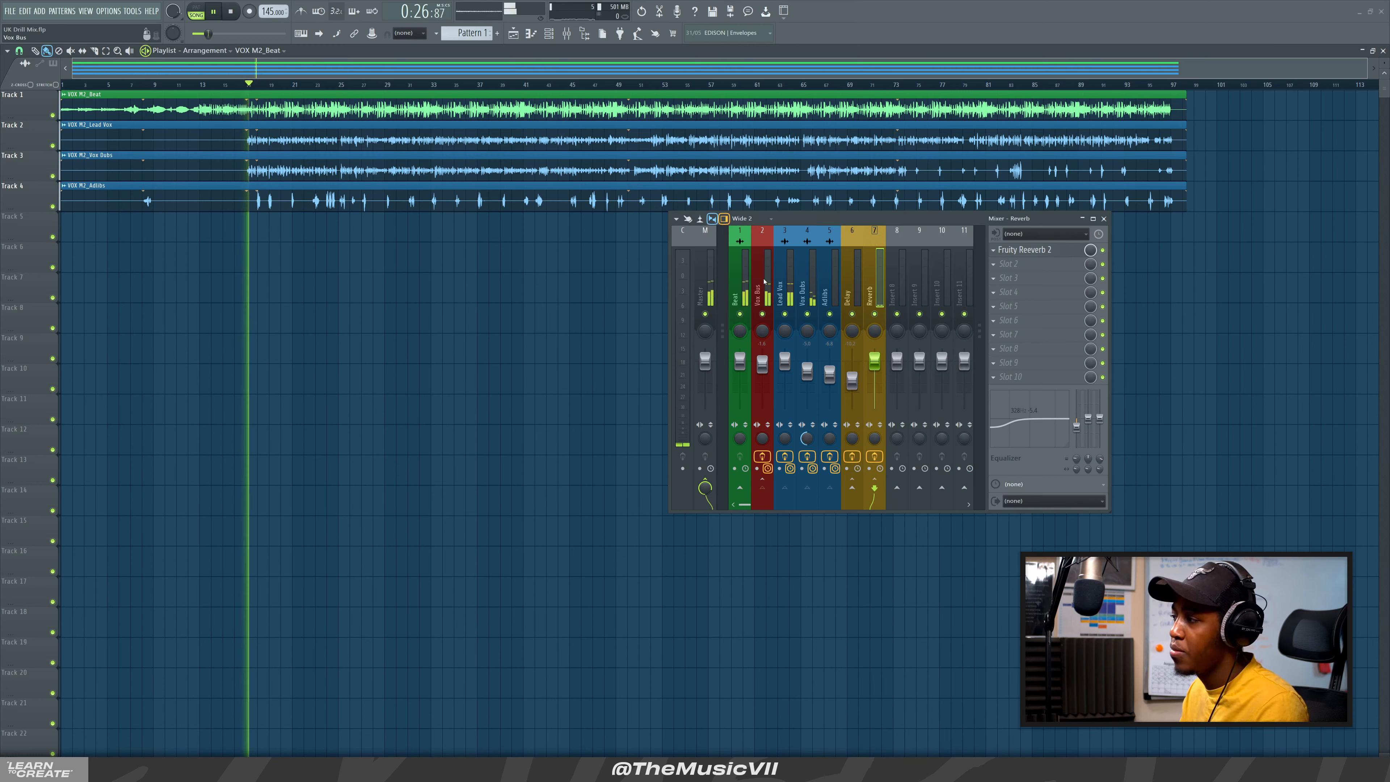
left_click(760, 295)
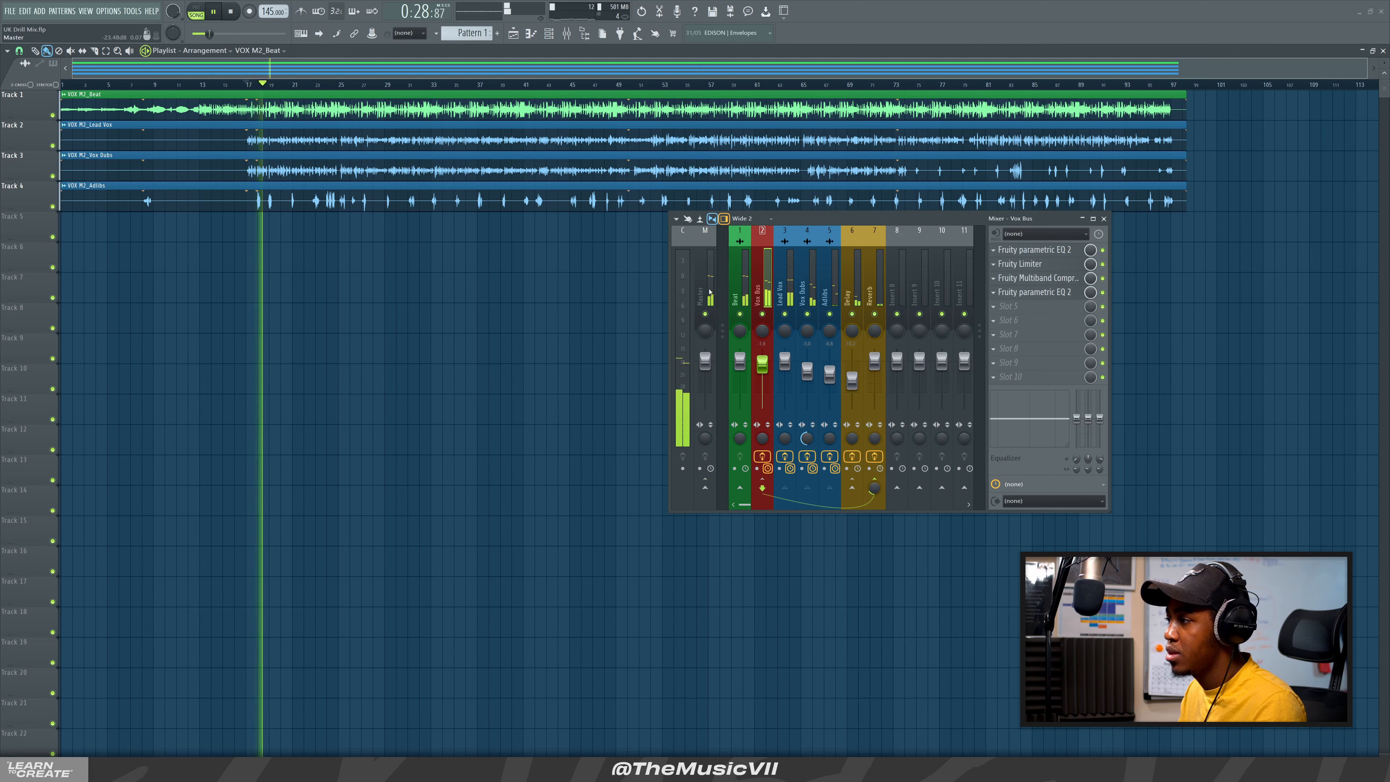
key("space")
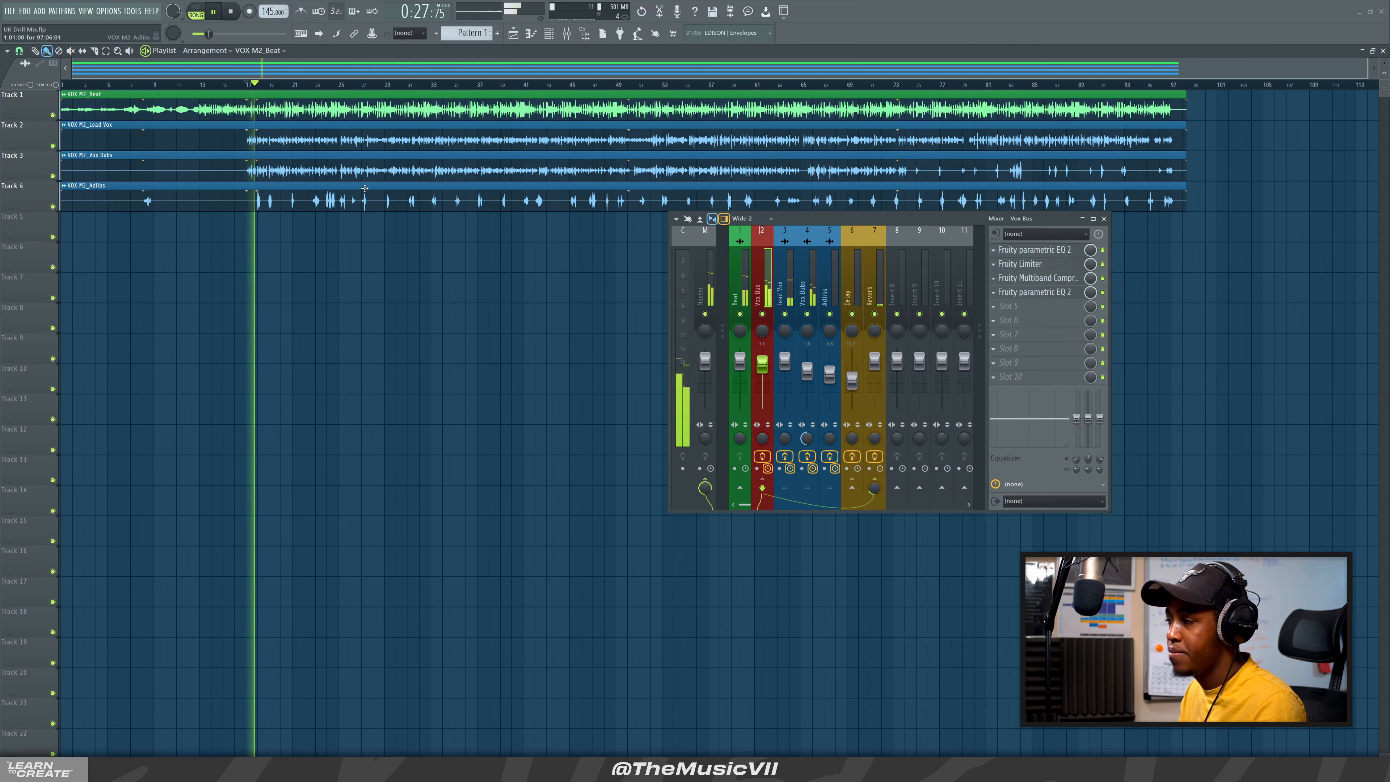
Select the Master track, play back the full mix, and save the project
left_click(703, 274)
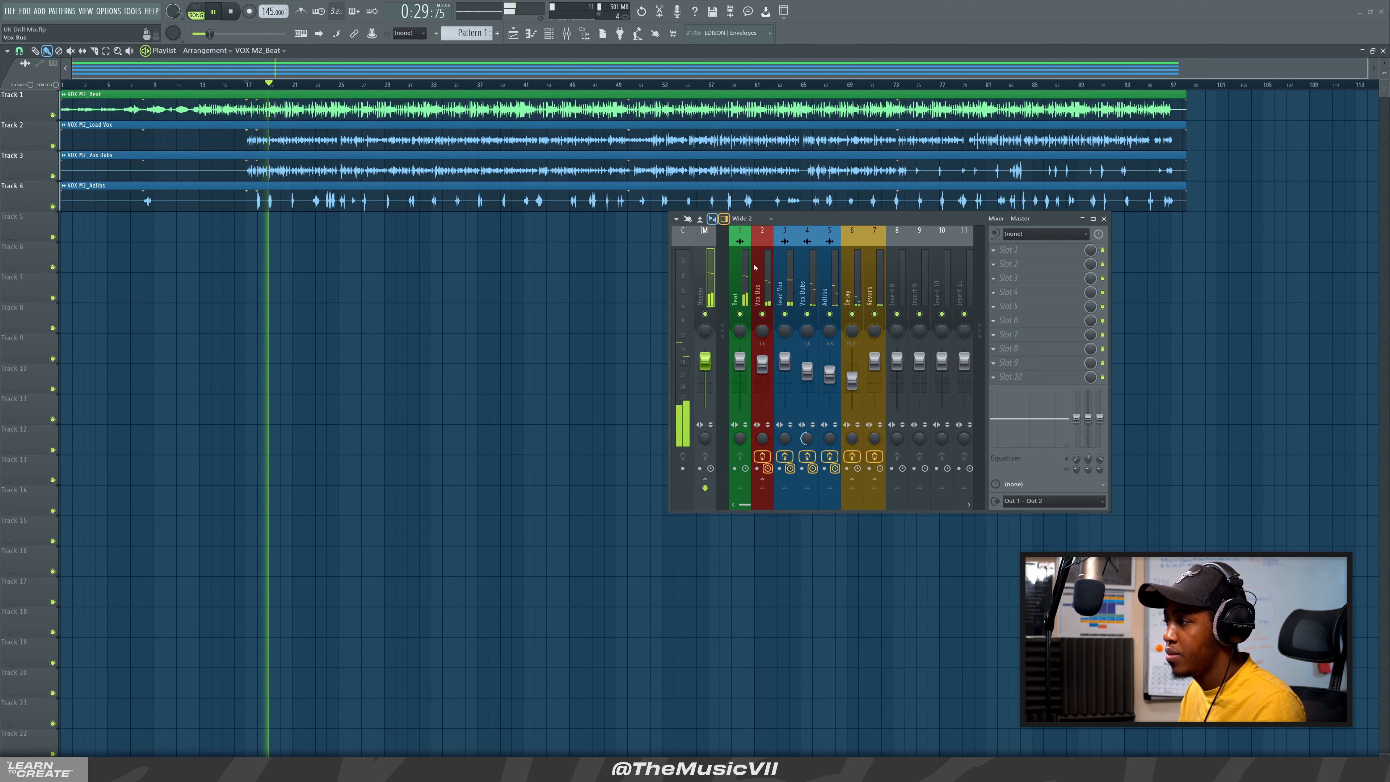
key("ctrl+s")
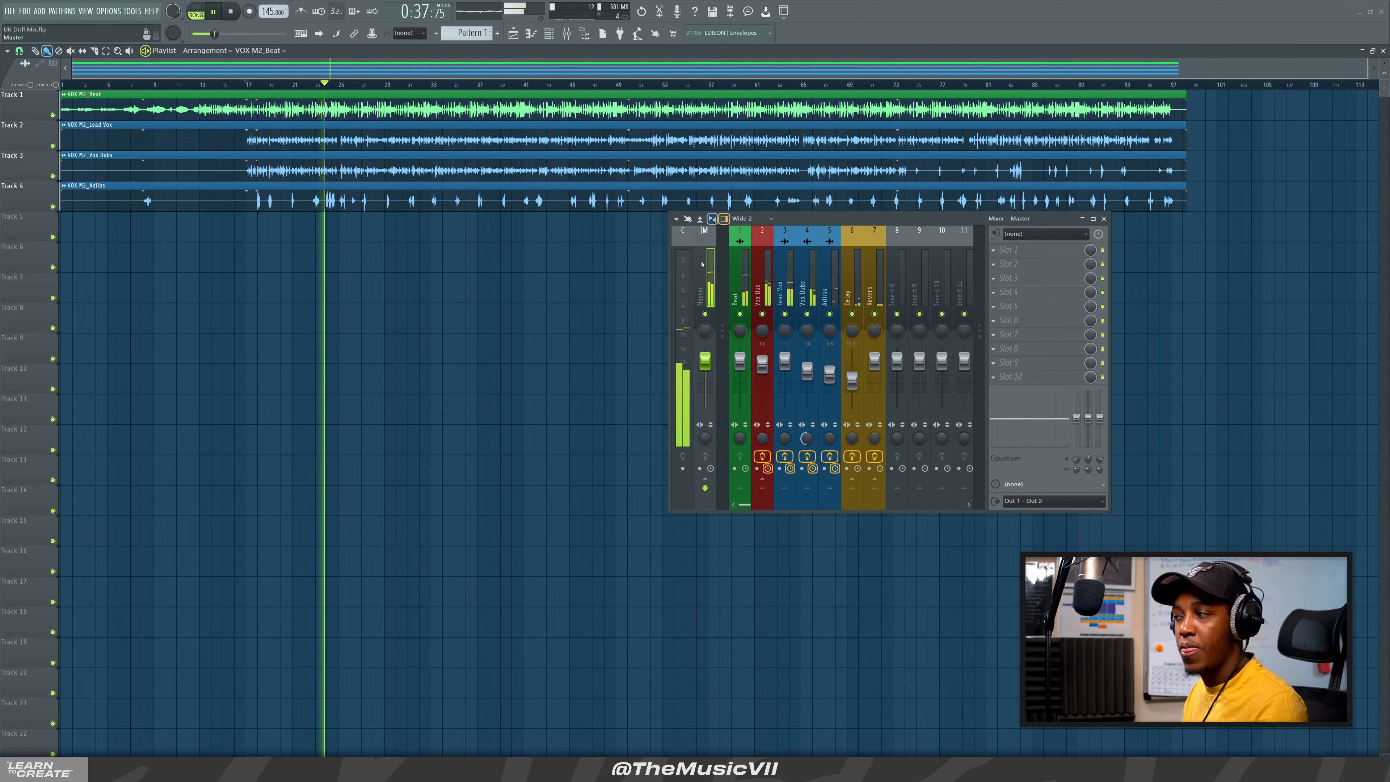
key("space")
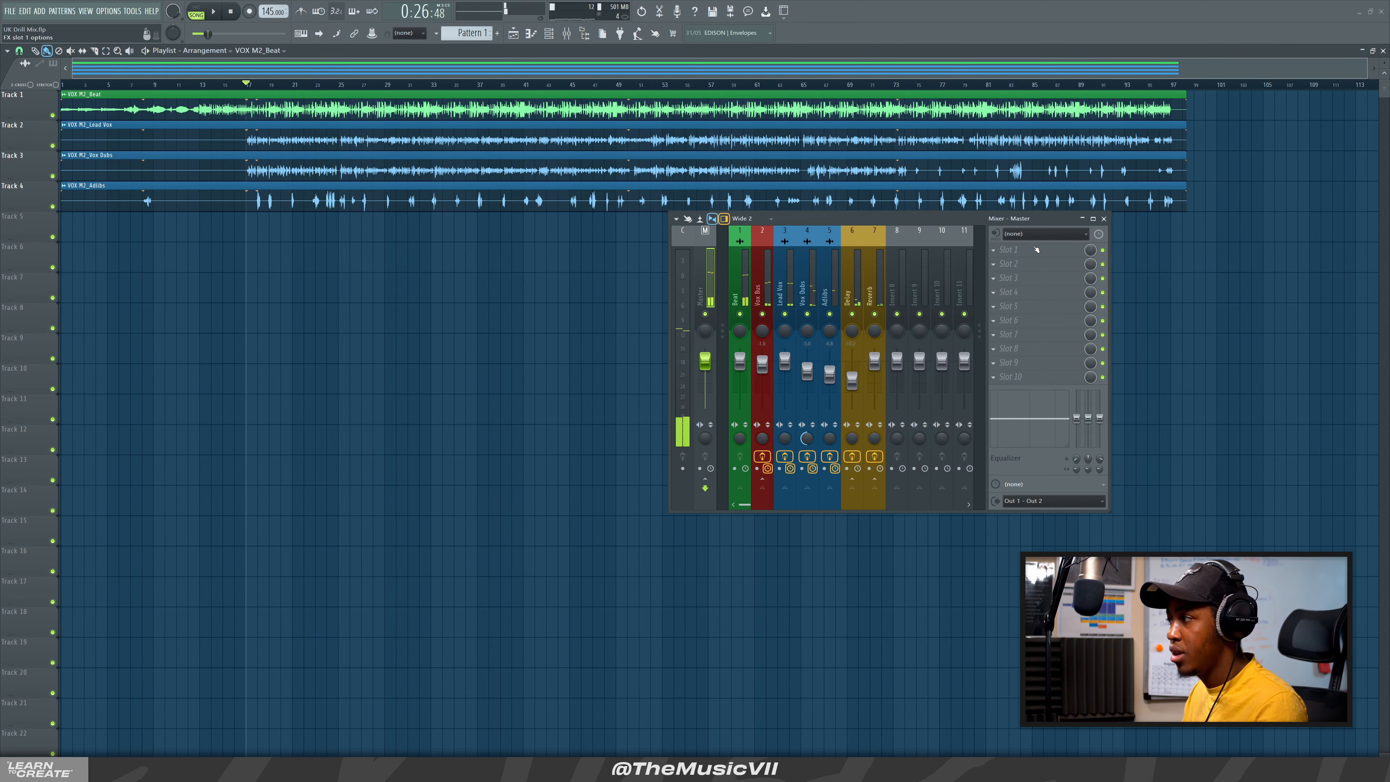
key("ctrl+s")
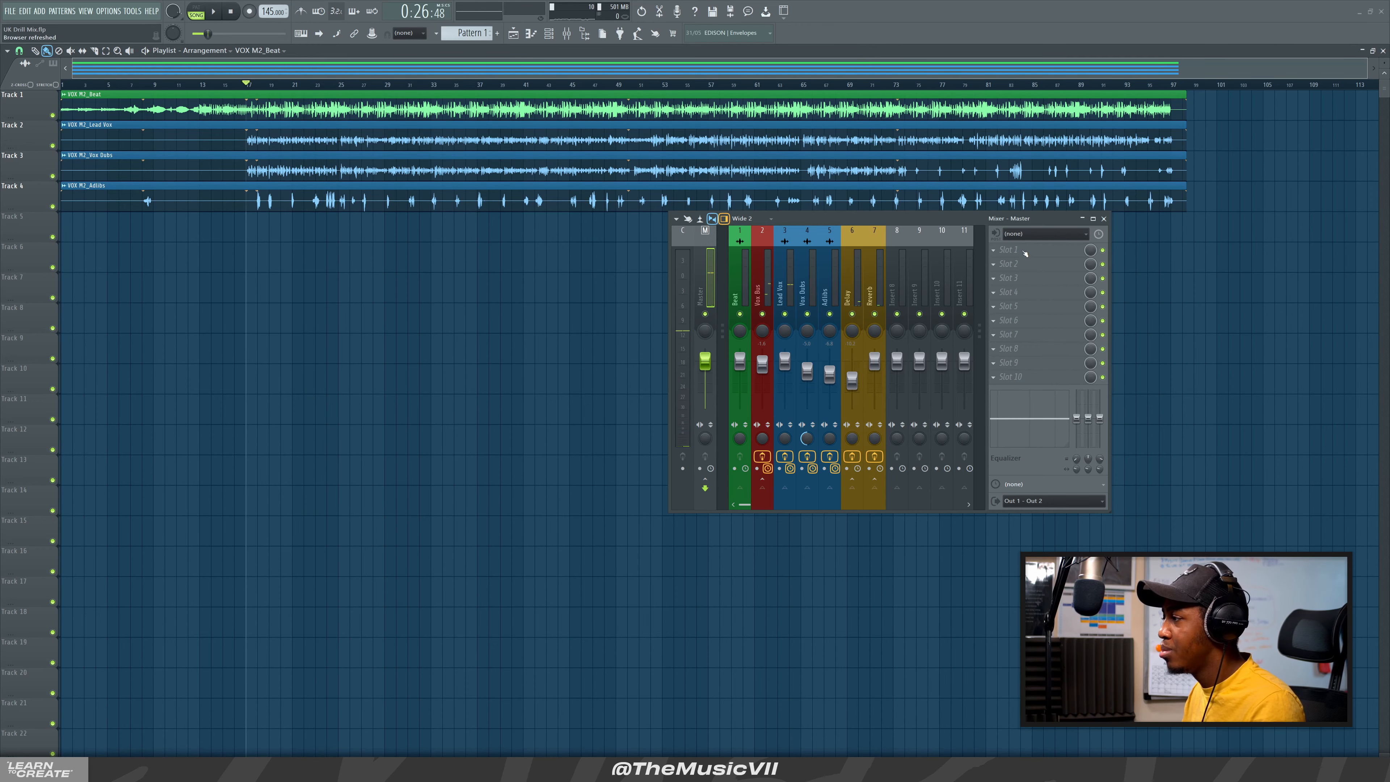
Load Fruity Limiter into the Master track's effect slot 1 and arrange the mixer and limiter windows side by side, clear of each other
left_click(1023, 250)
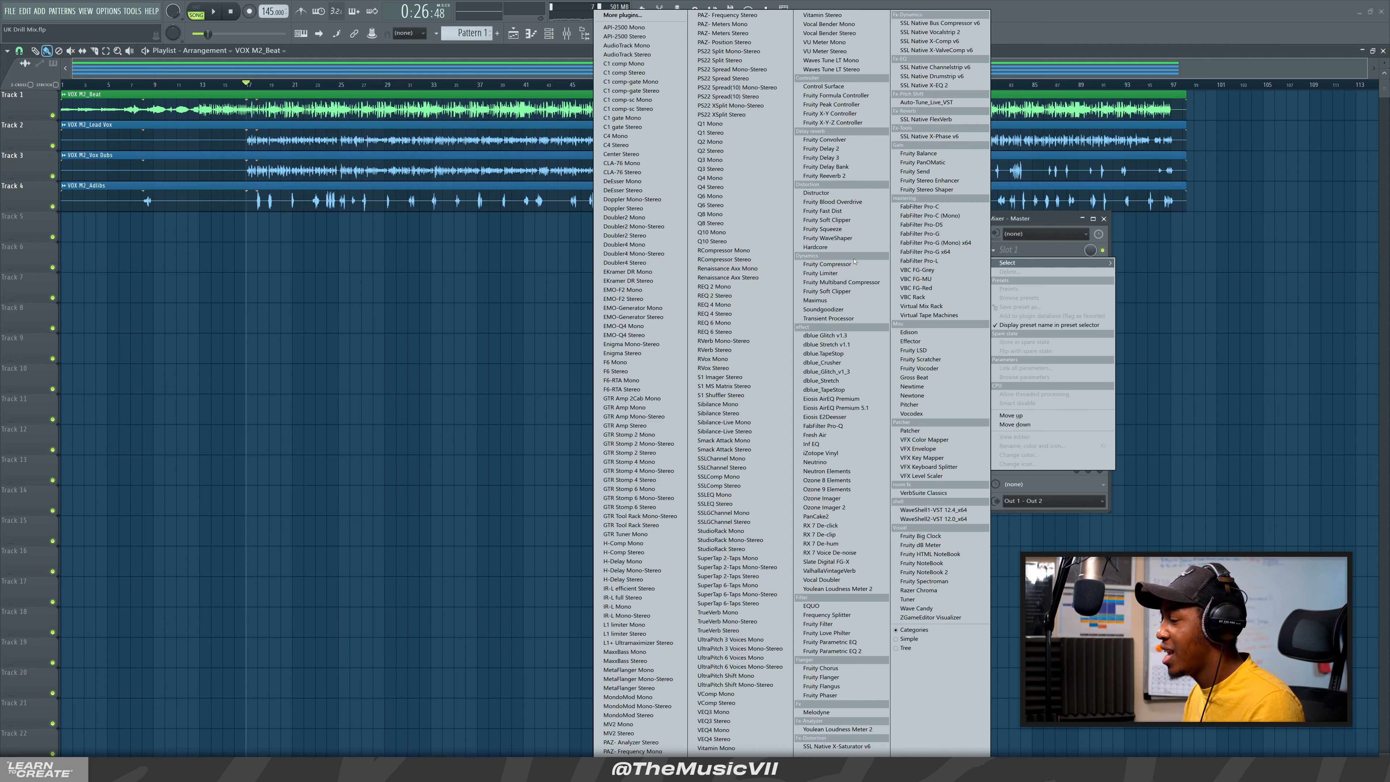
left_click(820, 273)
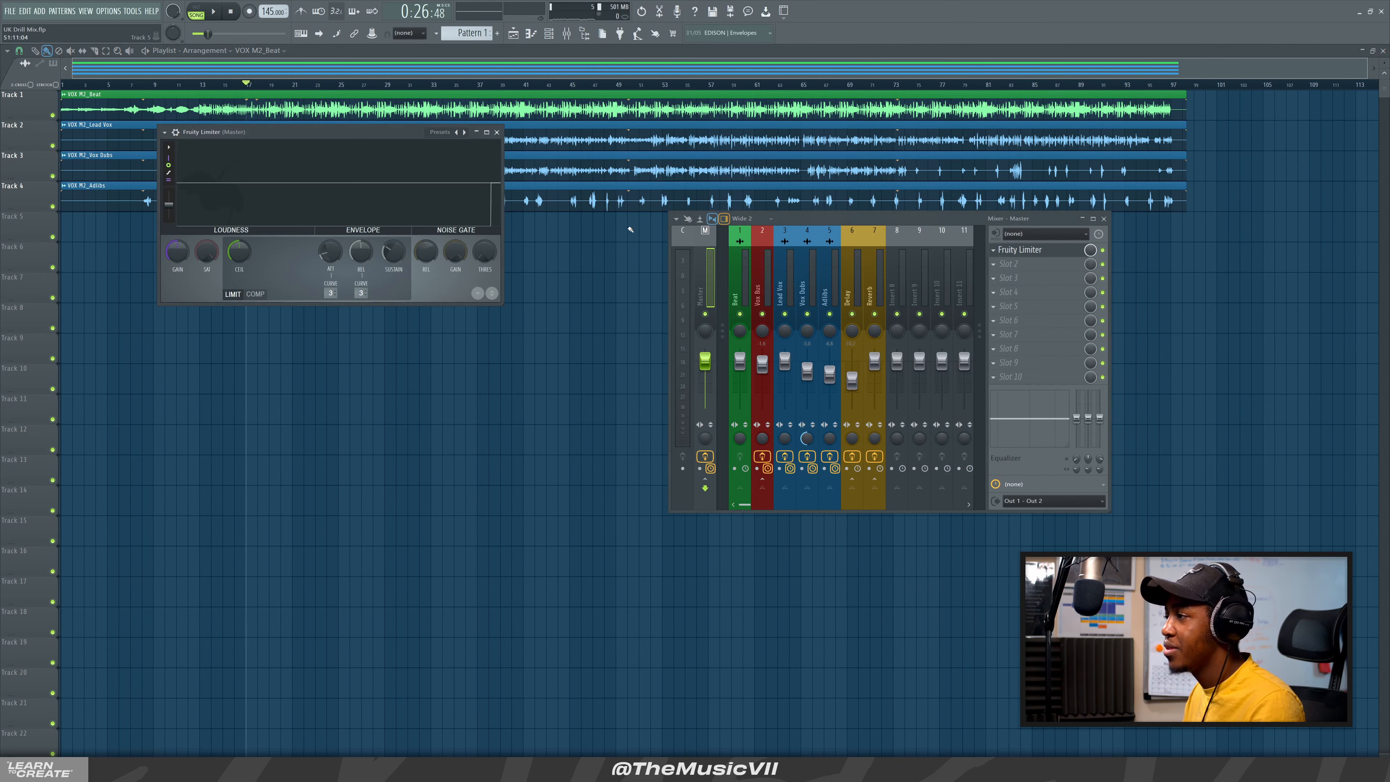
left_click_drag(809, 220, 940, 183)
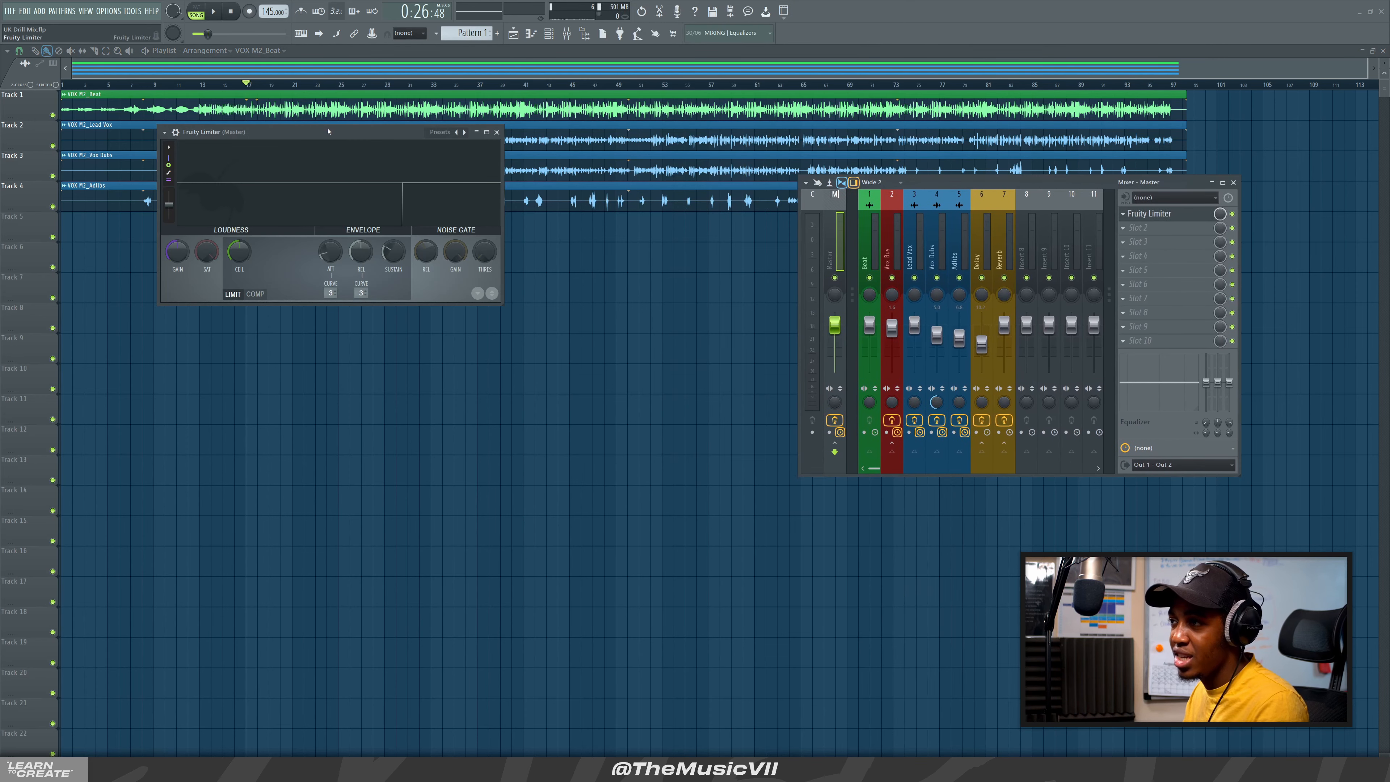
left_click_drag(328, 131, 456, 252)
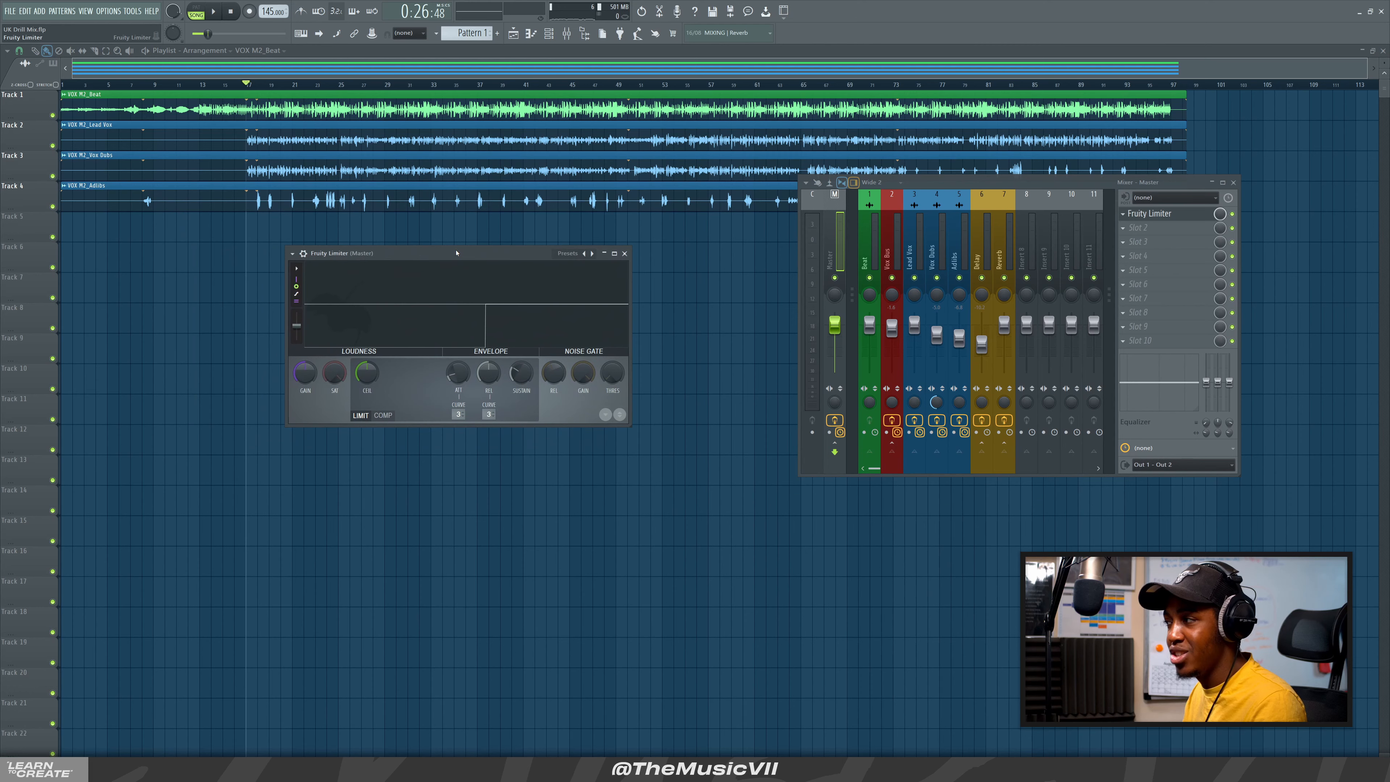
Switch the Master's Fruity Limiter to compressor mode and lower its threshold to about -20 dB while playing the mix
left_click(391, 415)
key("space")
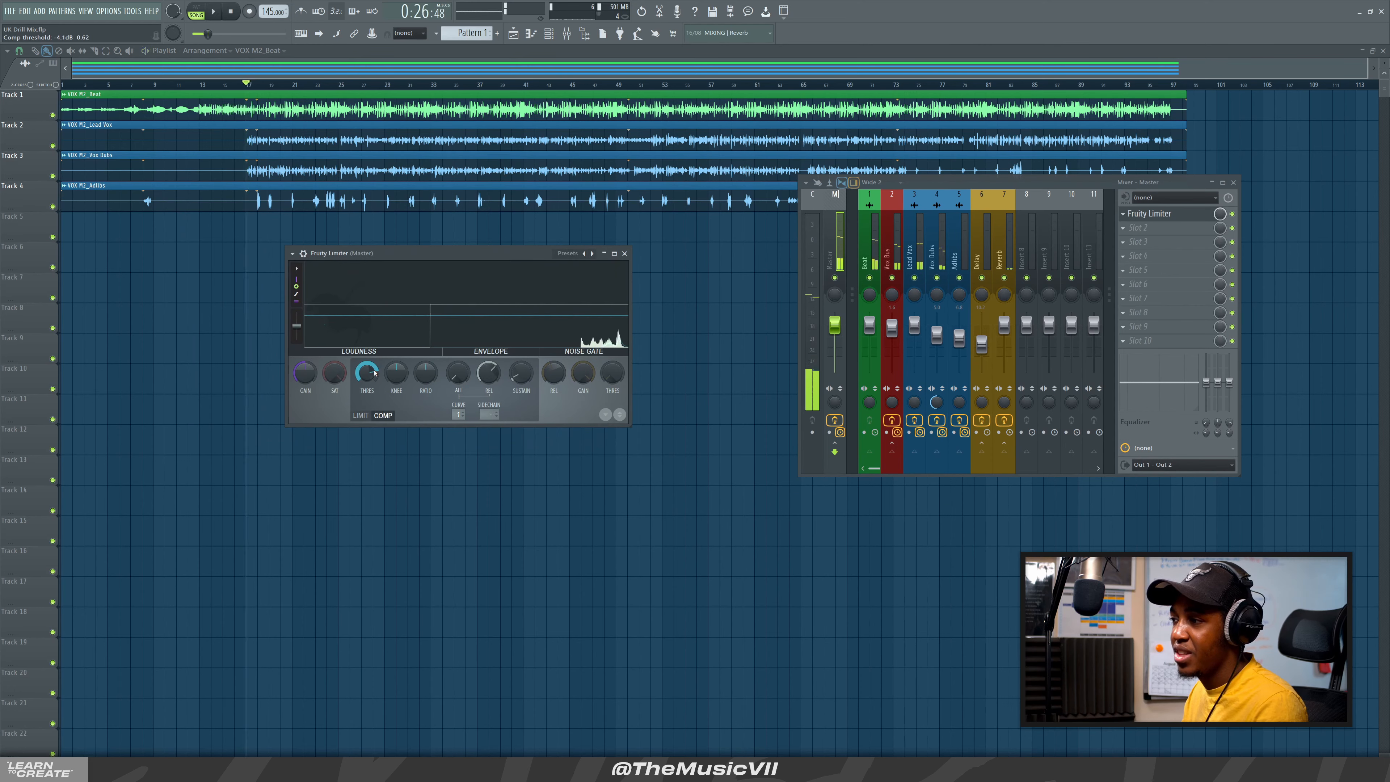
left_click_drag(374, 373, 375, 402)
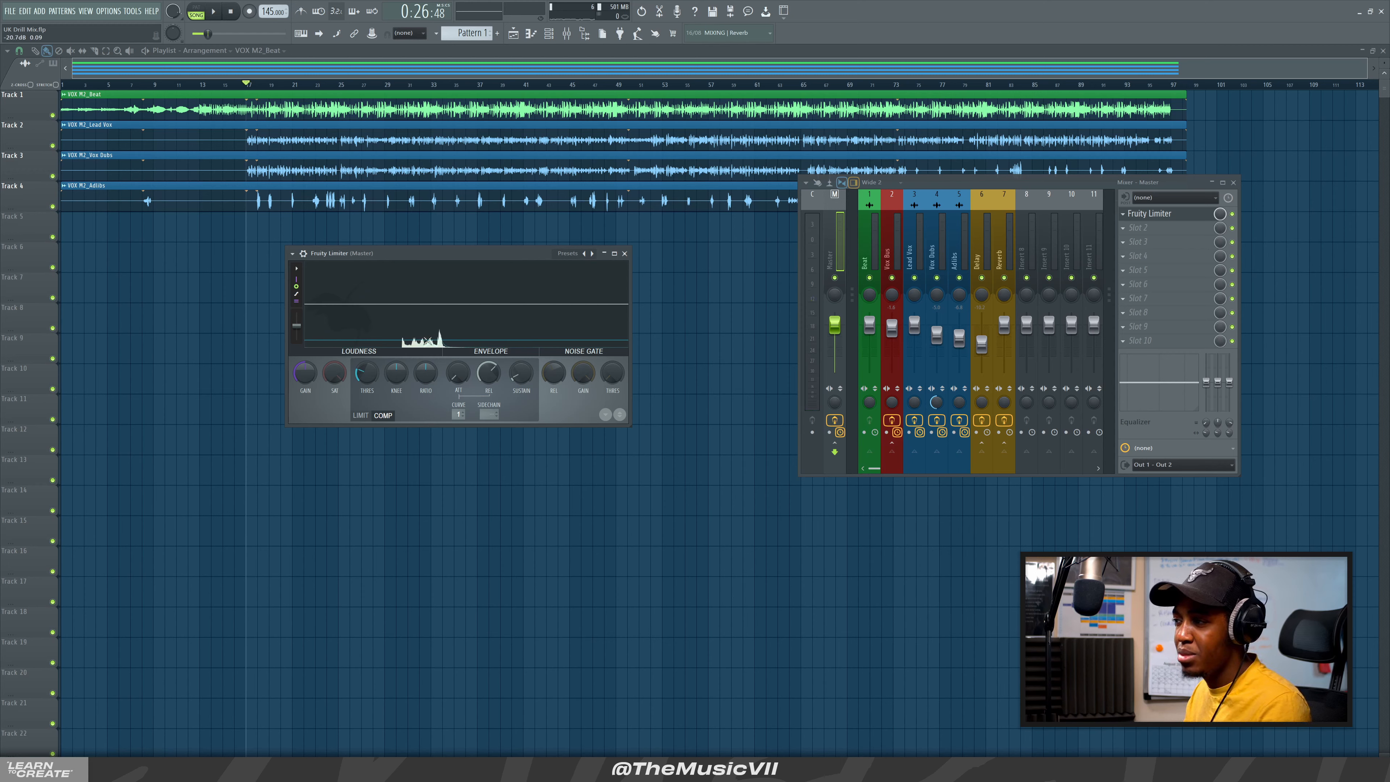
key("space")
scroll(374, 376, "up", 1)
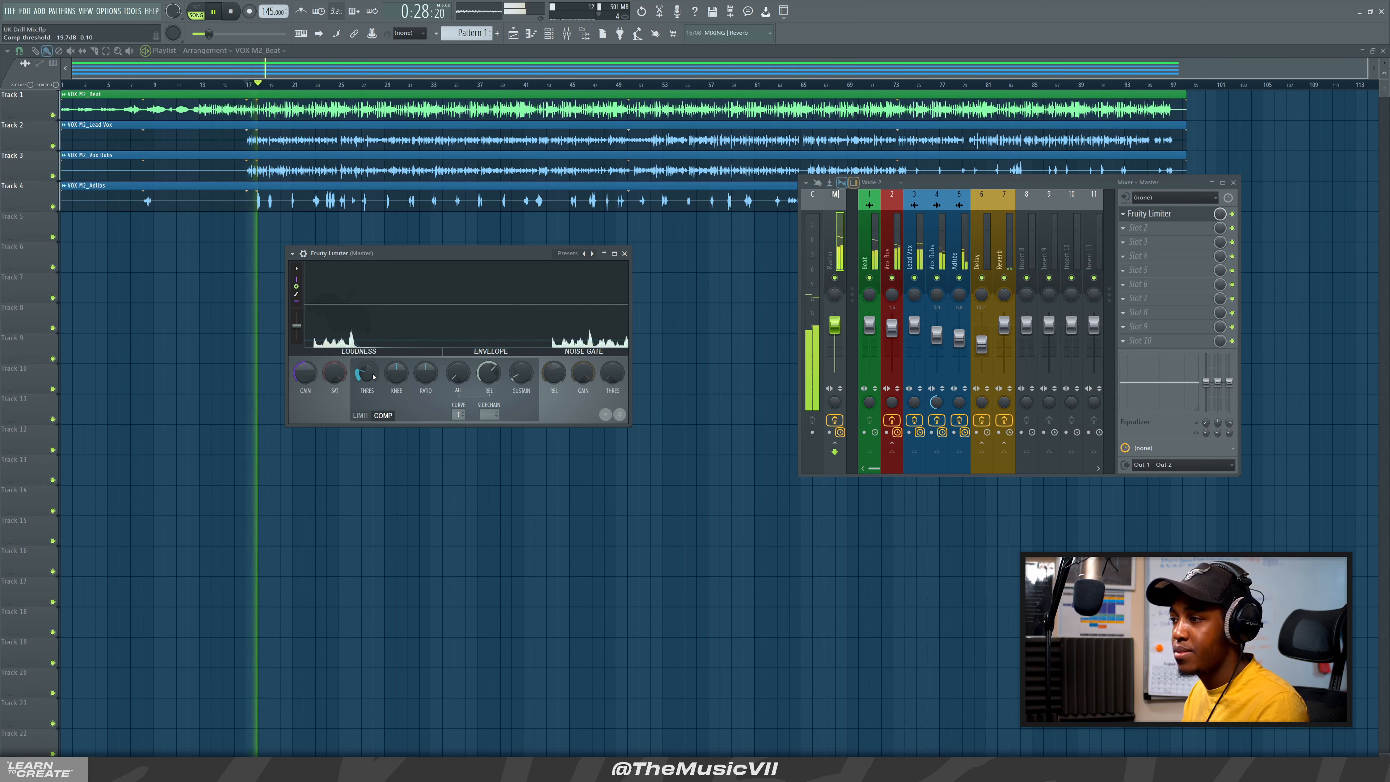
scroll(374, 376, "down", 1)
key("space")
Raise the Master compressor's ratio to about 3.2:1 and play back the compressed mix
left_click_drag(427, 375, 426, 346)
key("space")
key("space")
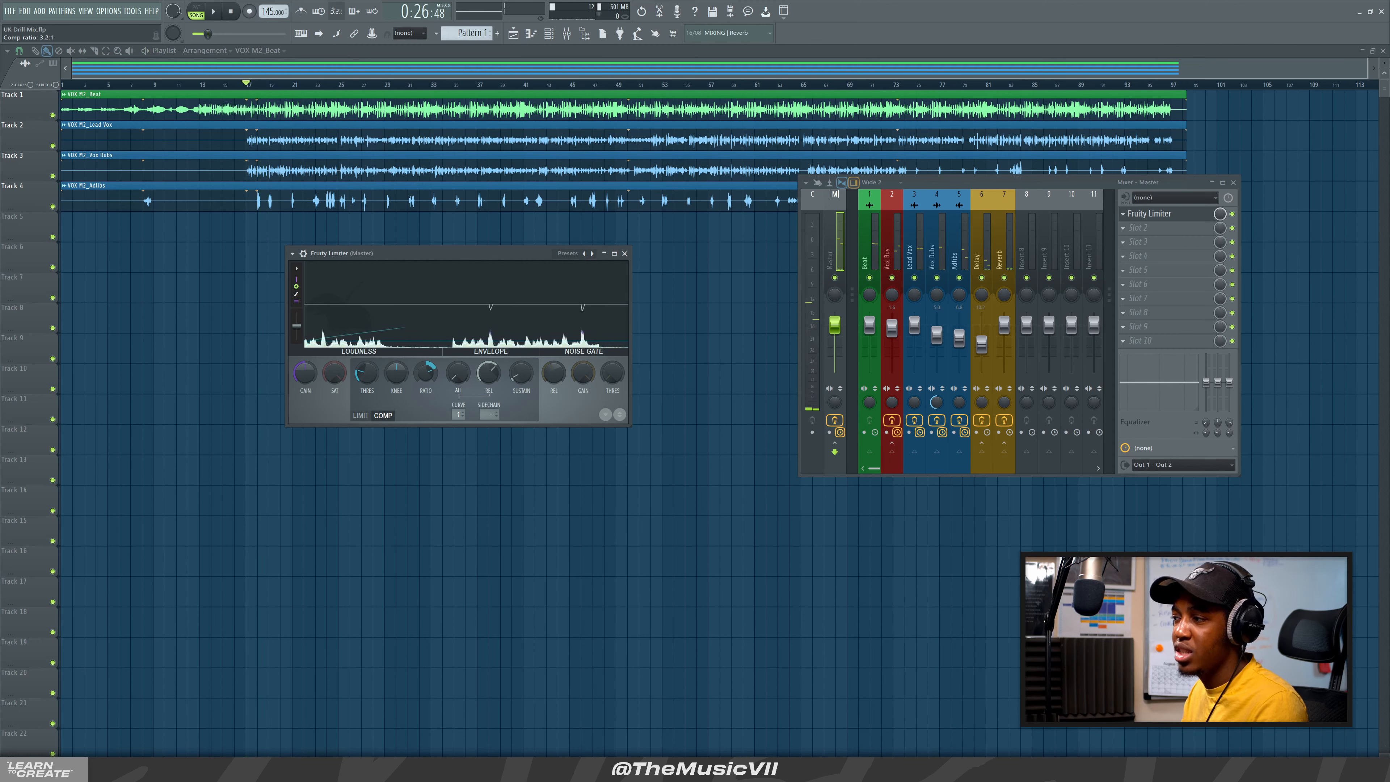
scroll(366, 376, "down", 2)
key("space")
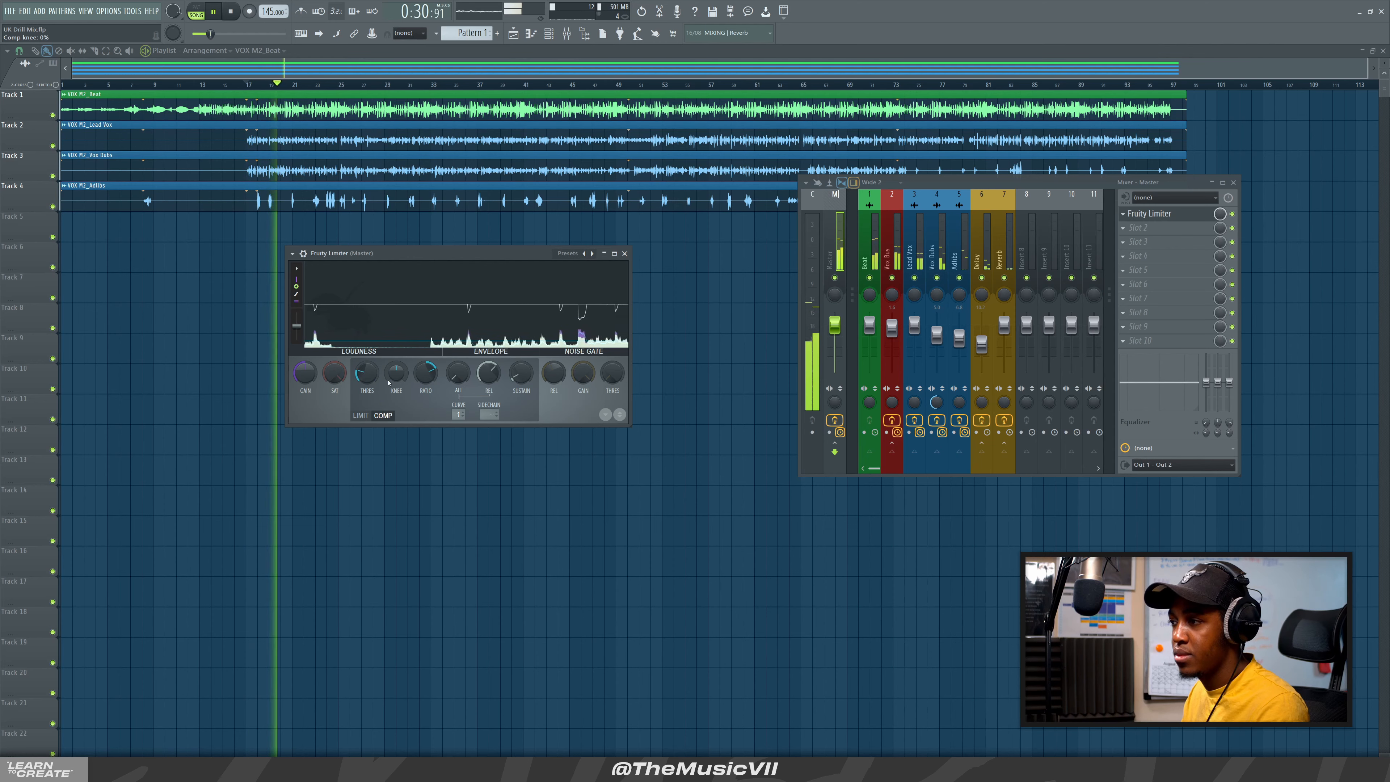
Fine-tune the Master compressor's threshold to -18.3 dB and replay the mix
left_click_drag(369, 376, 369, 367)
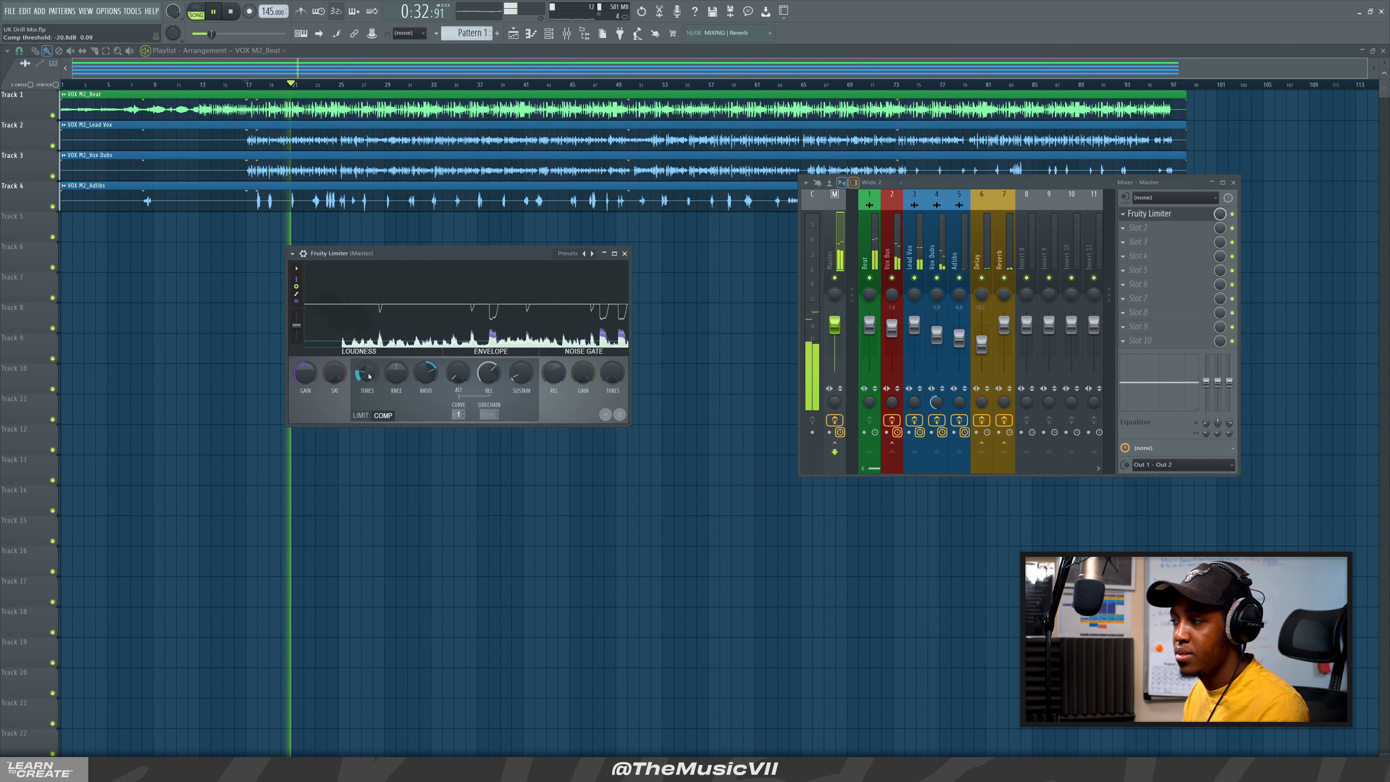
key("space")
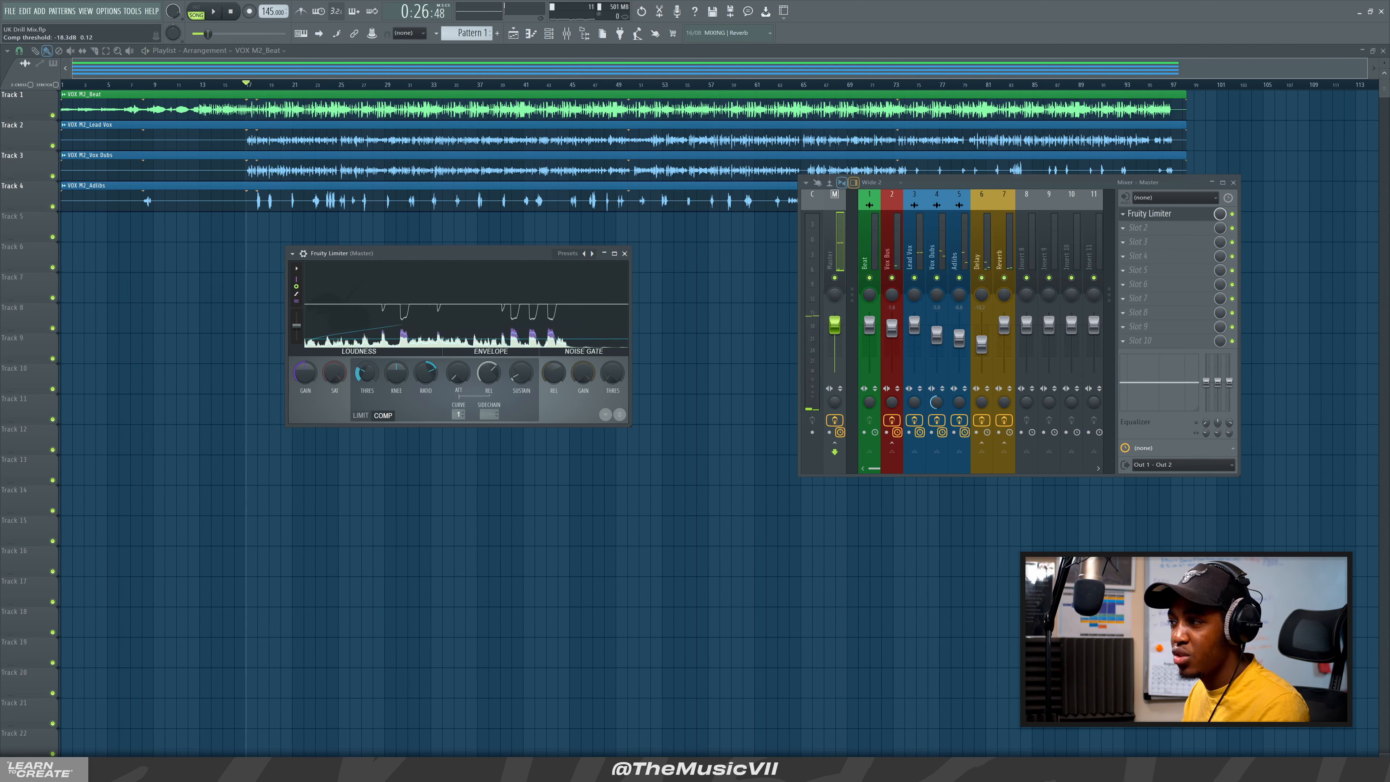
mouse_move(369, 368)
left_mouse_down()
mouse_move(369, 384)
mouse_move(370, 367)
left_mouse_up()
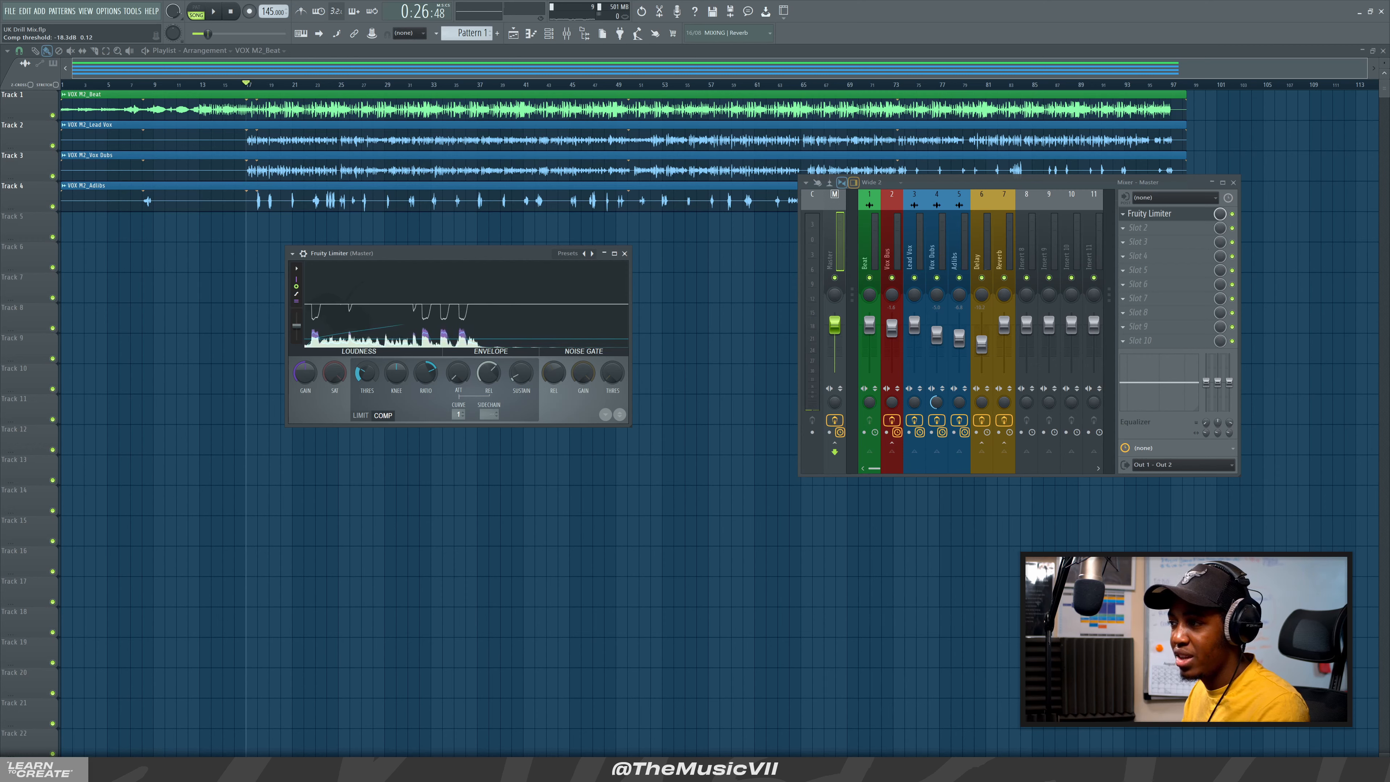
key("space")
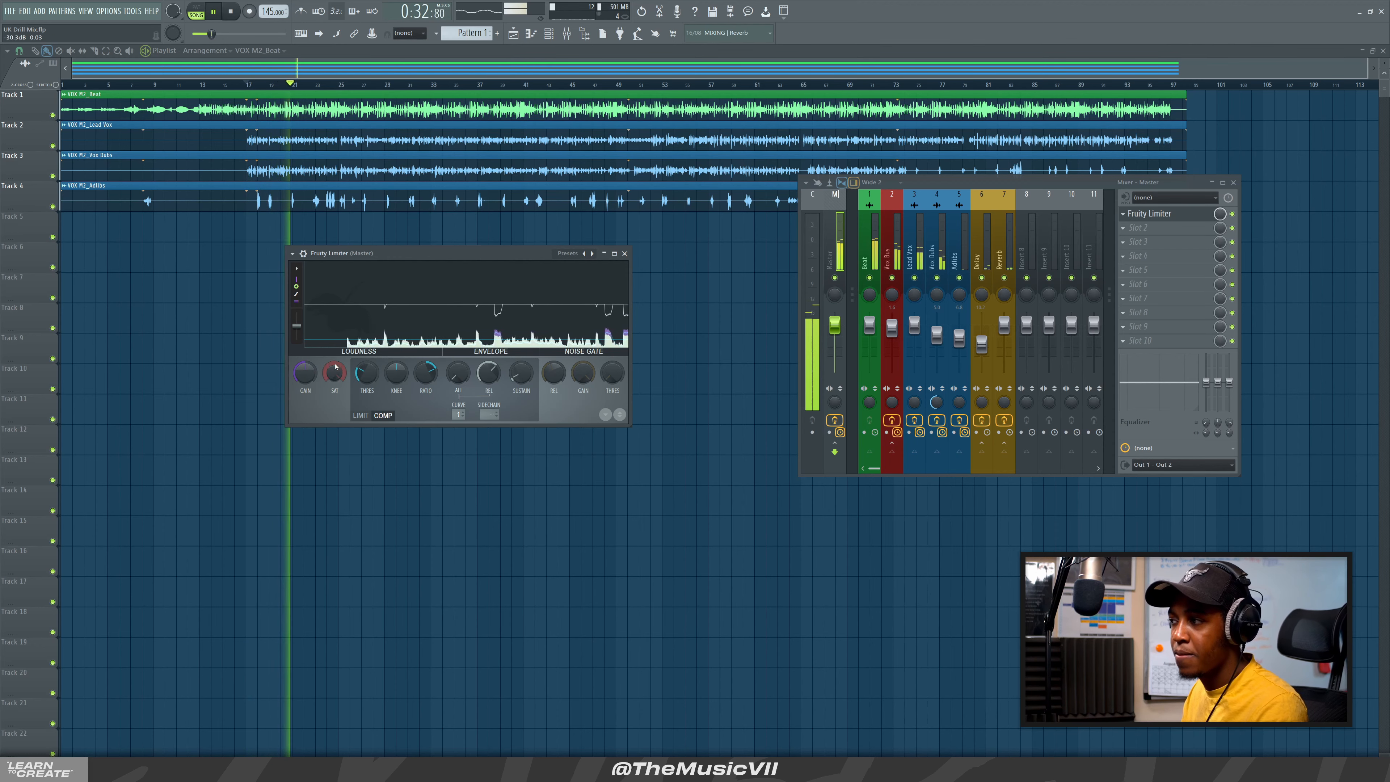
Lower the Master compressor's ratio to 2.1:1 and replay the mix to check the gentler compression
key("space")
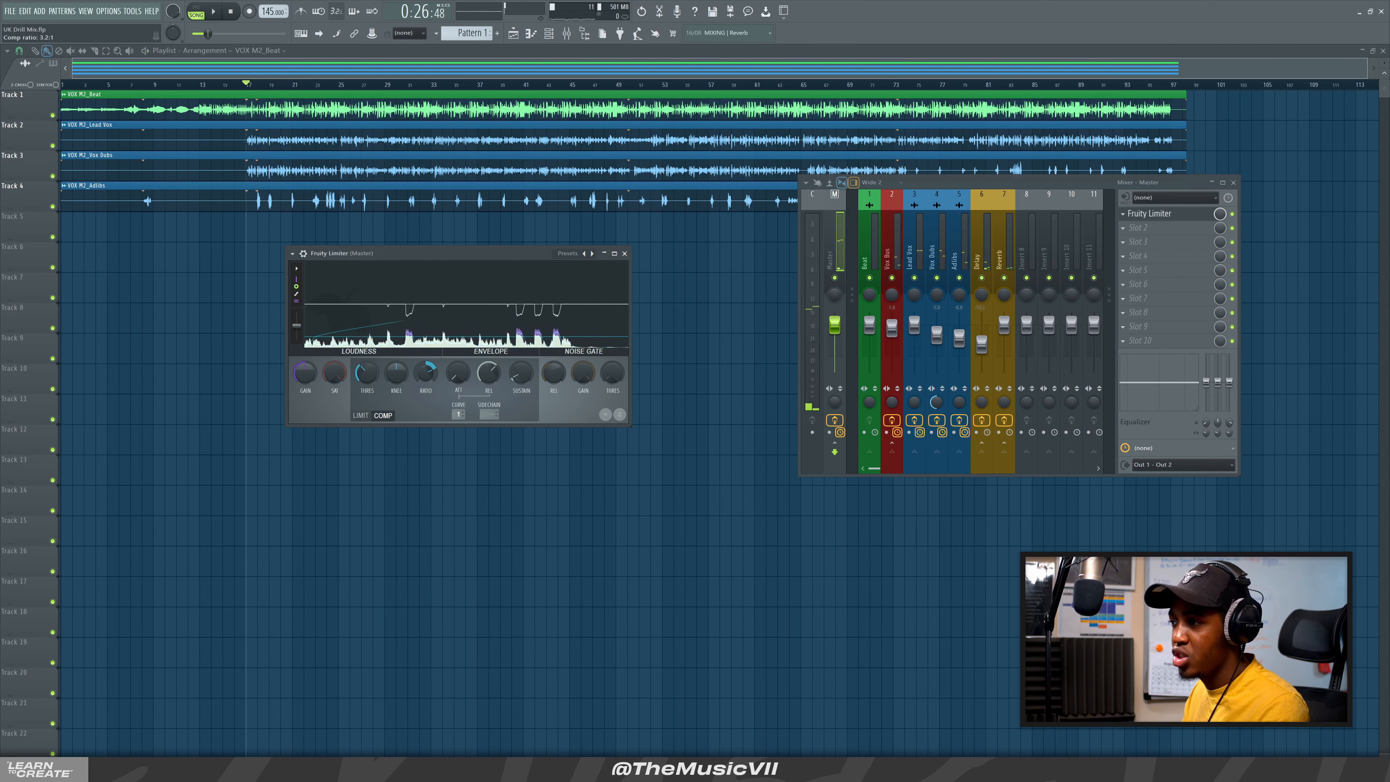
left_click_drag(426, 372, 425, 377)
key("space")
key("space")
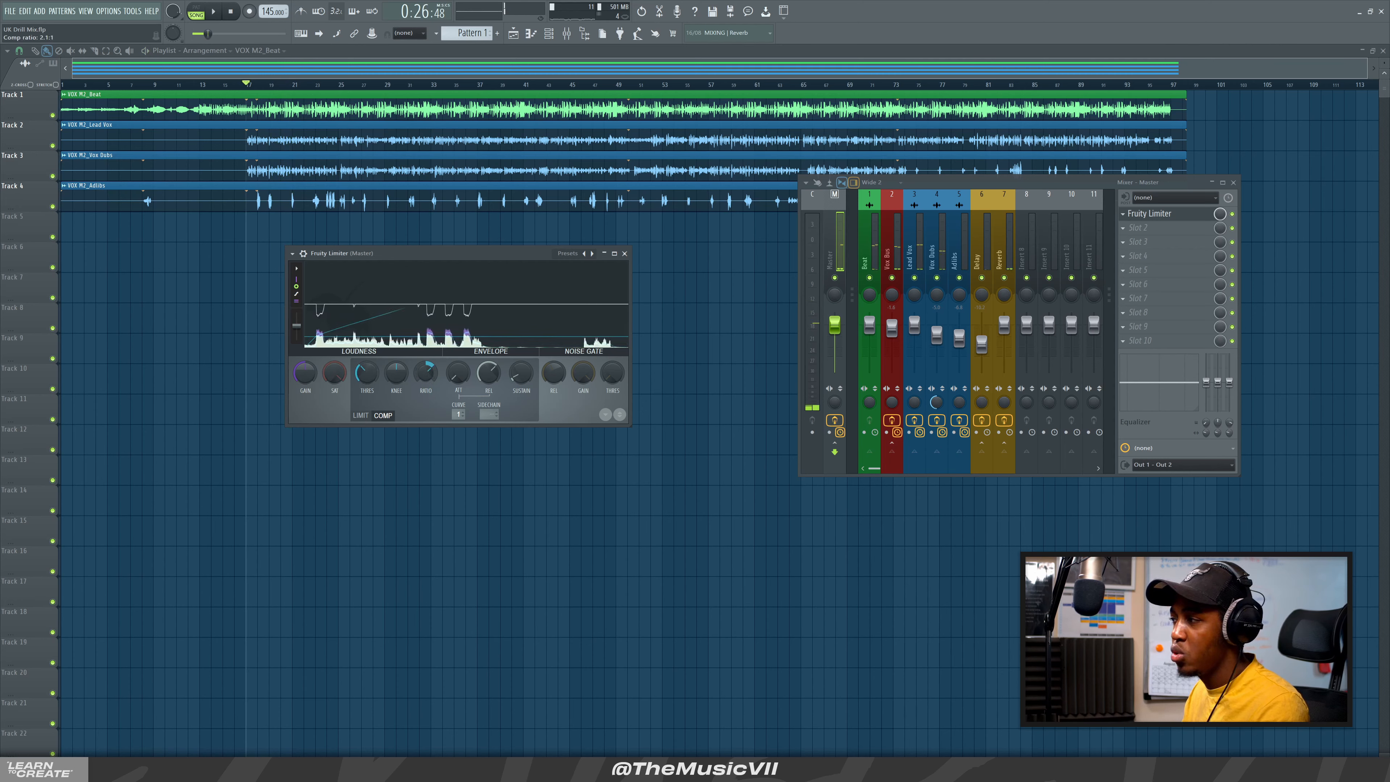
key("space")
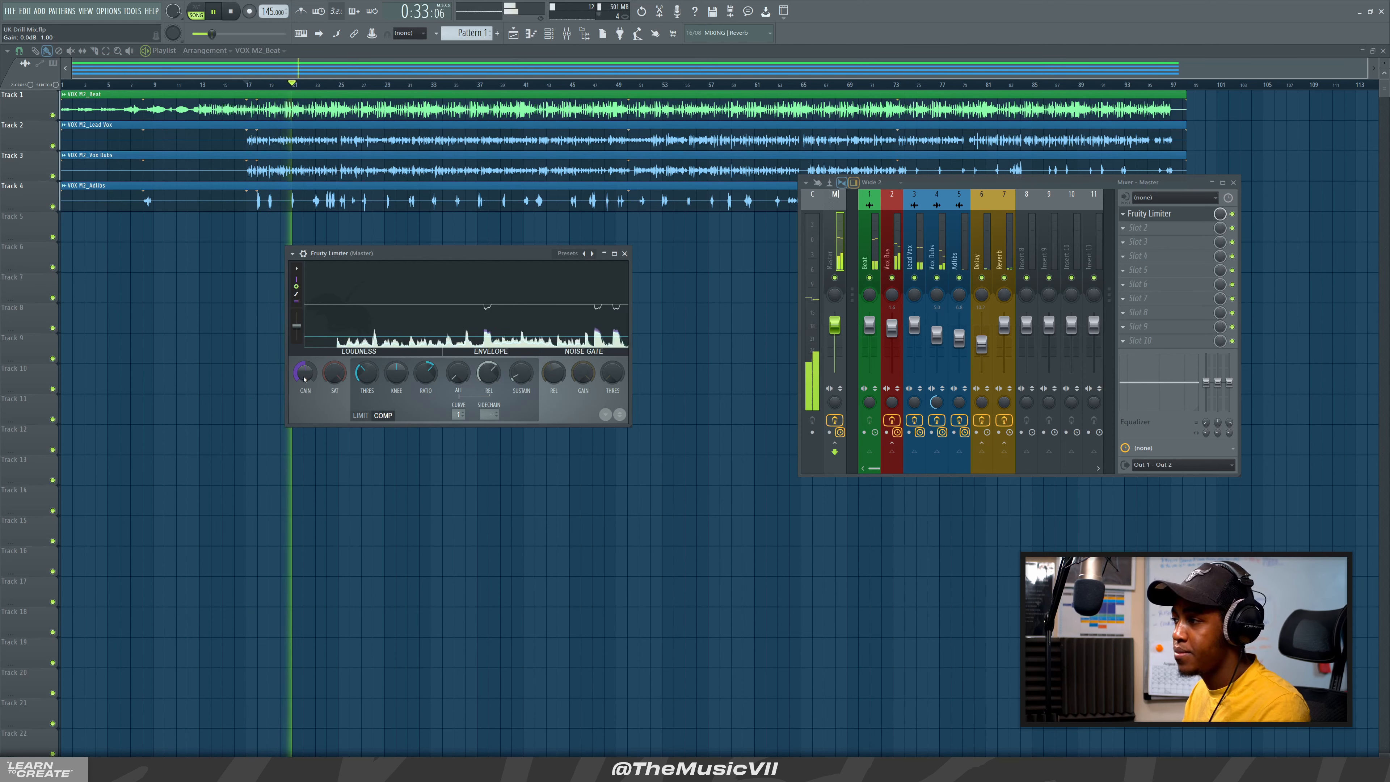
key("space")
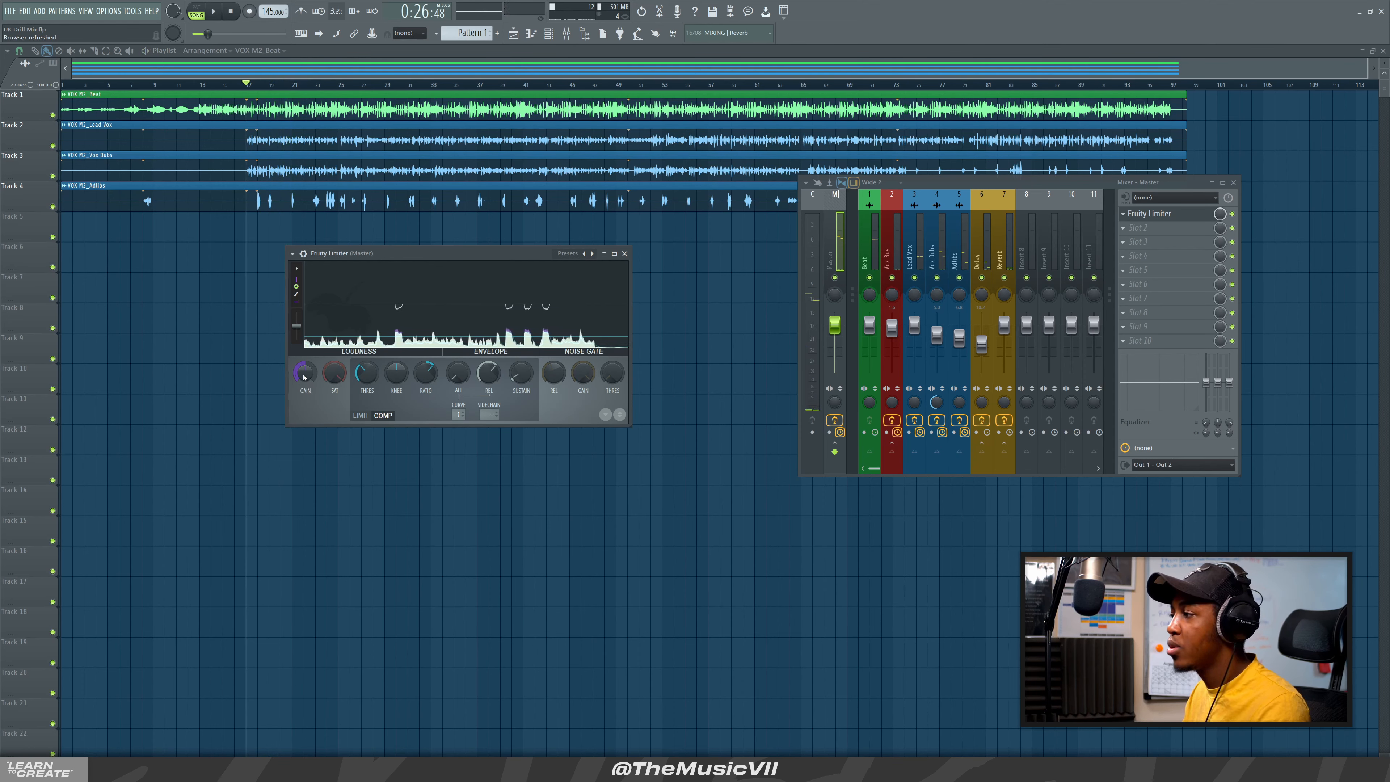
Raise the gain on the Master's Fruity Limiter during playback and reposition the limiter and mixer windows below the tracks
key("space")
left_click_drag(305, 373, 305, 345)
left_click_drag(423, 260, 340, 264)
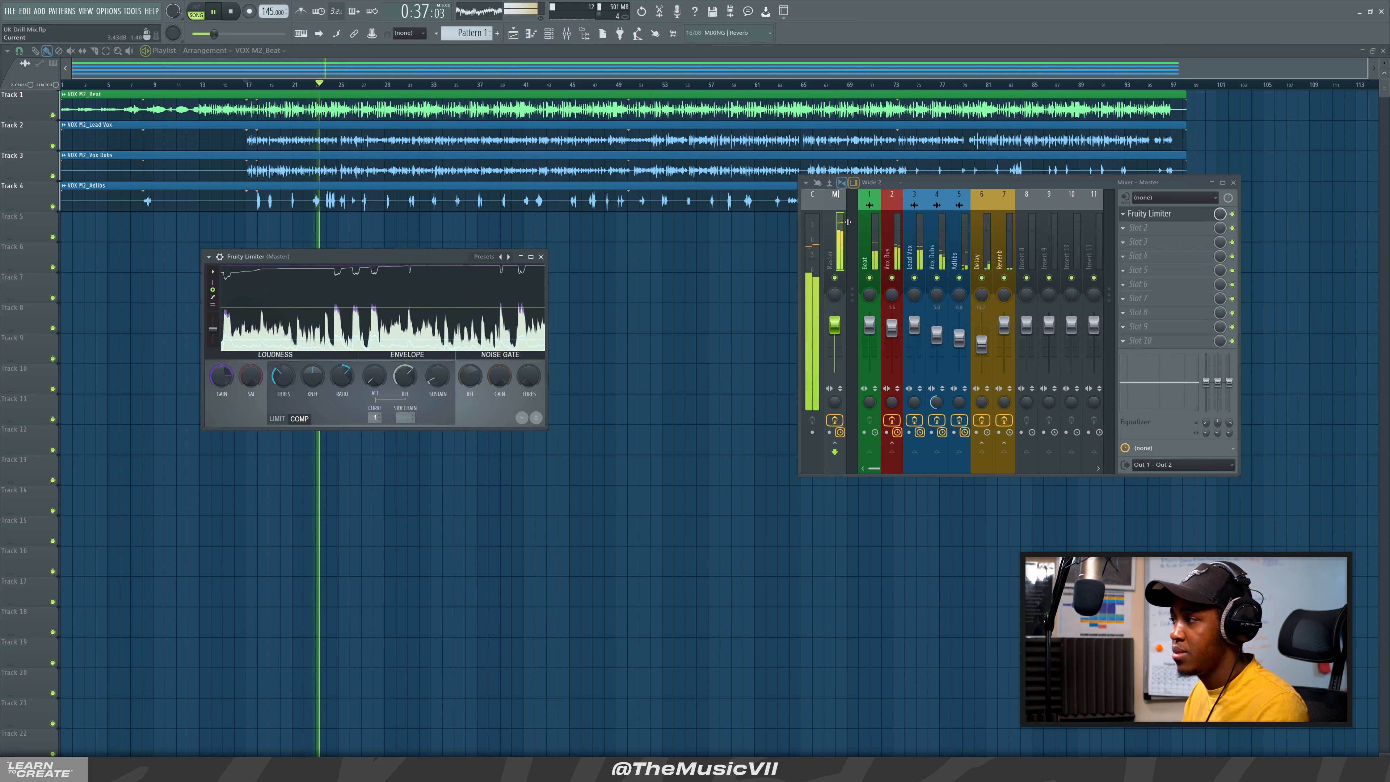
left_click_drag(963, 185, 862, 273)
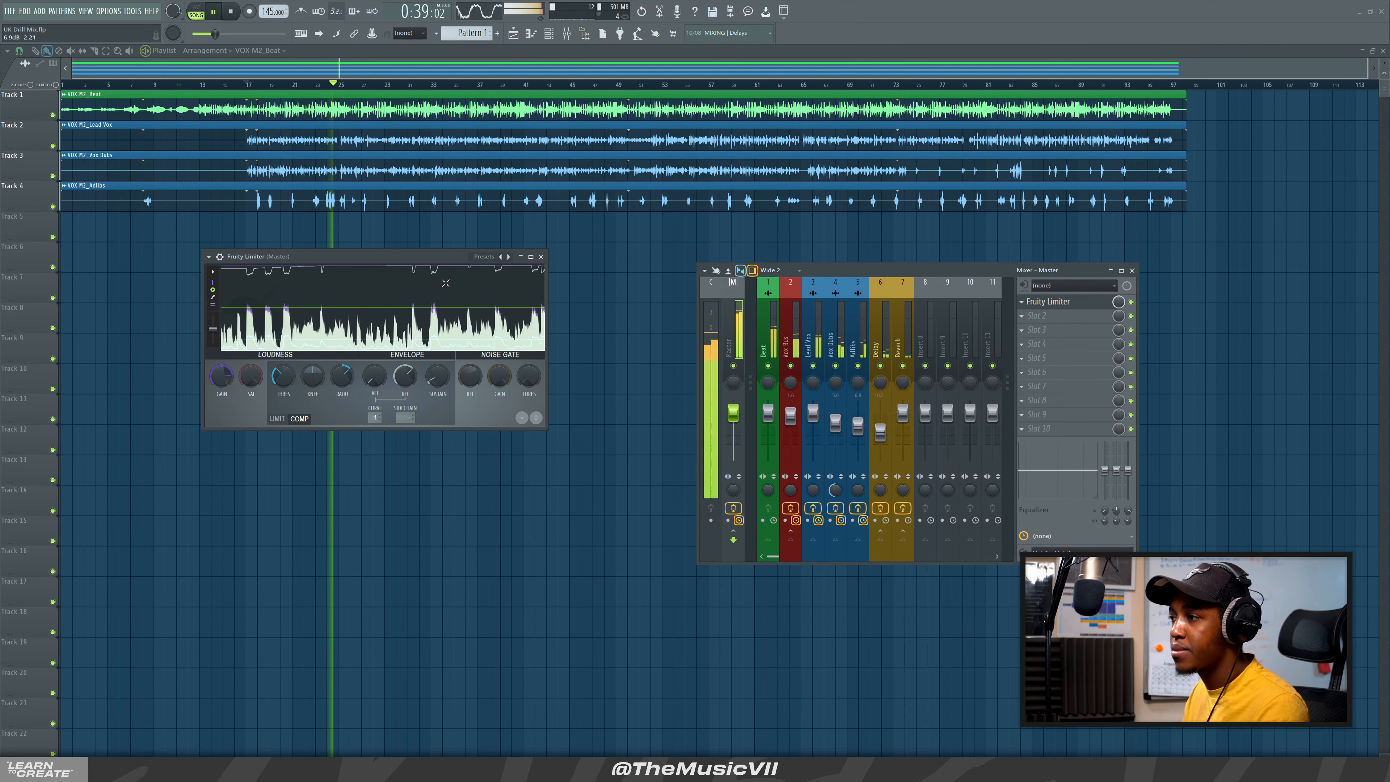
left_click_drag(432, 256, 414, 300)
Save the project, close the Fruity Limiter window, and stop playback
key("ctrl+s")
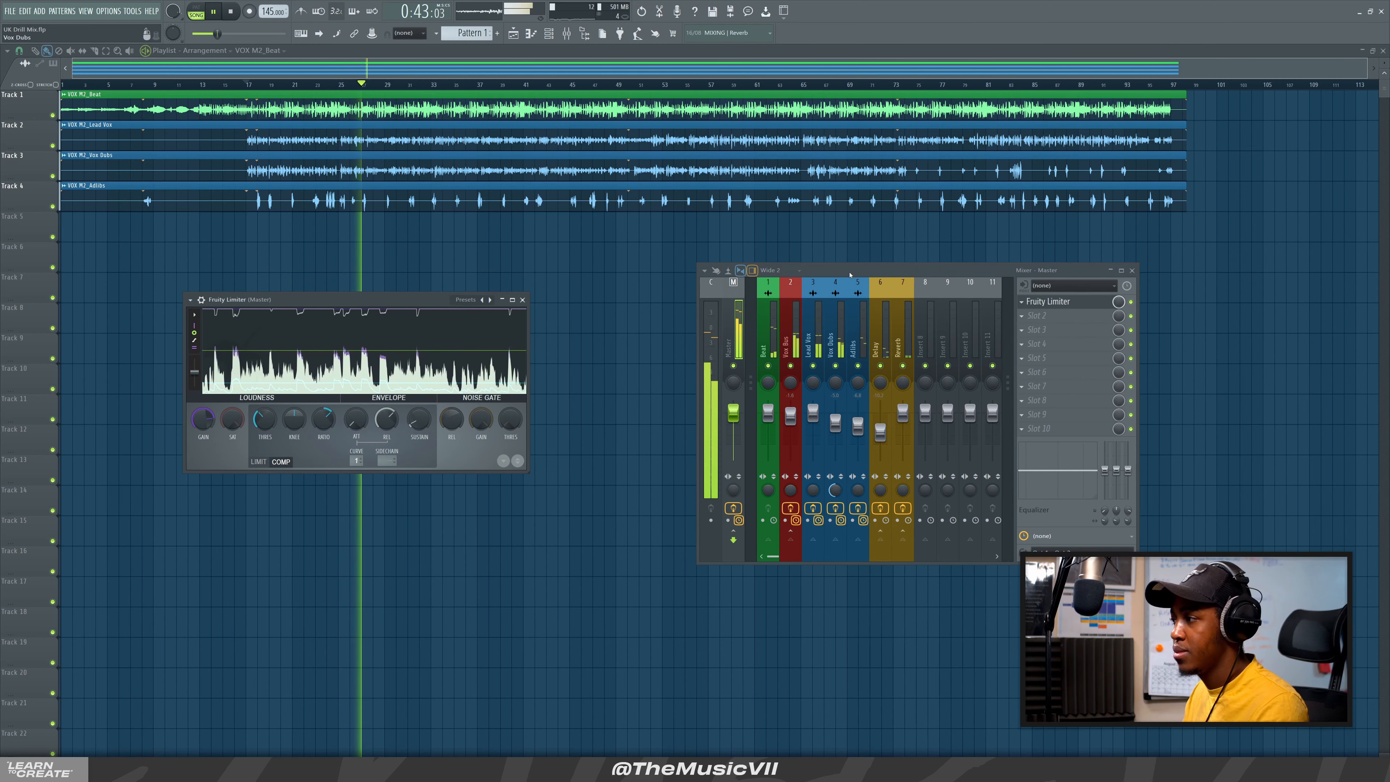
left_click_drag(844, 271, 787, 260)
left_click_drag(312, 301, 368, 287)
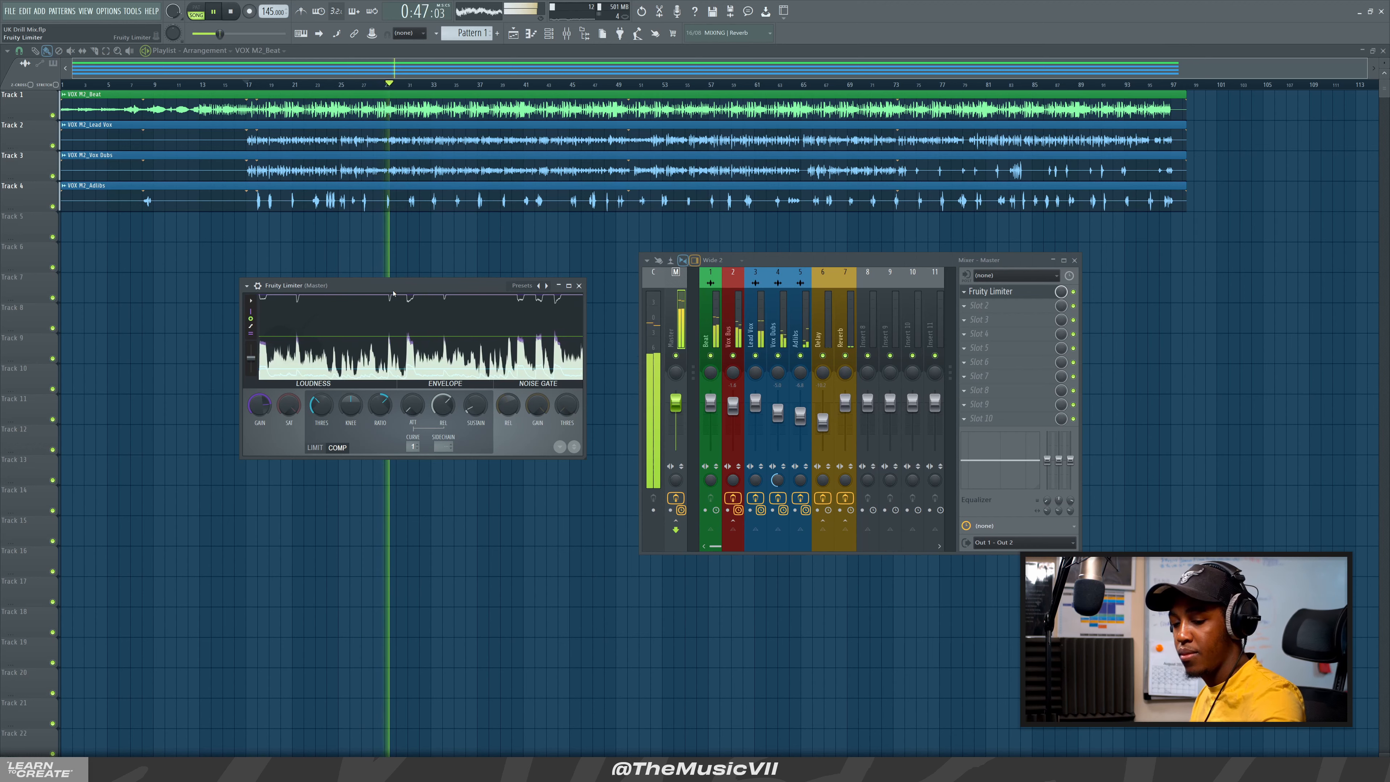
key("ctrl+s")
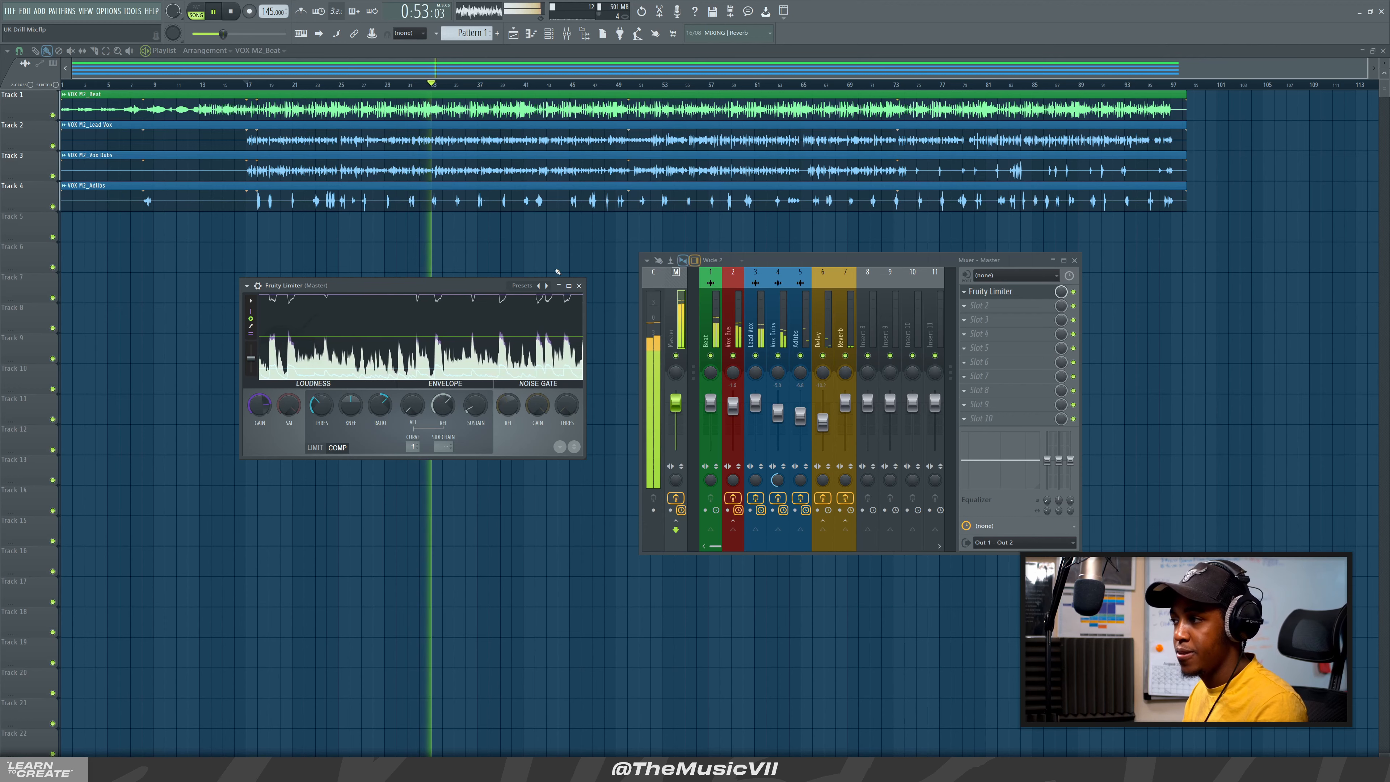
left_click(580, 286)
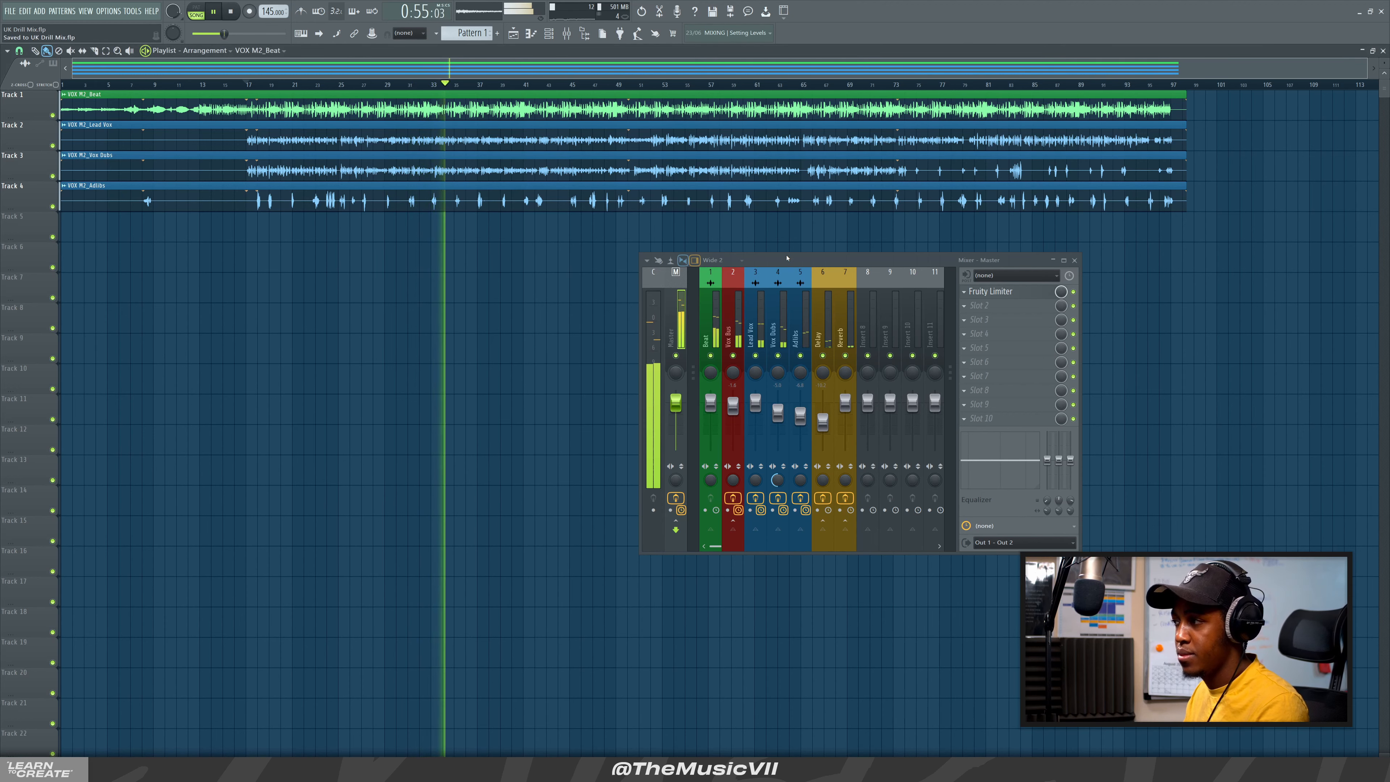
left_click_drag(777, 260, 793, 278)
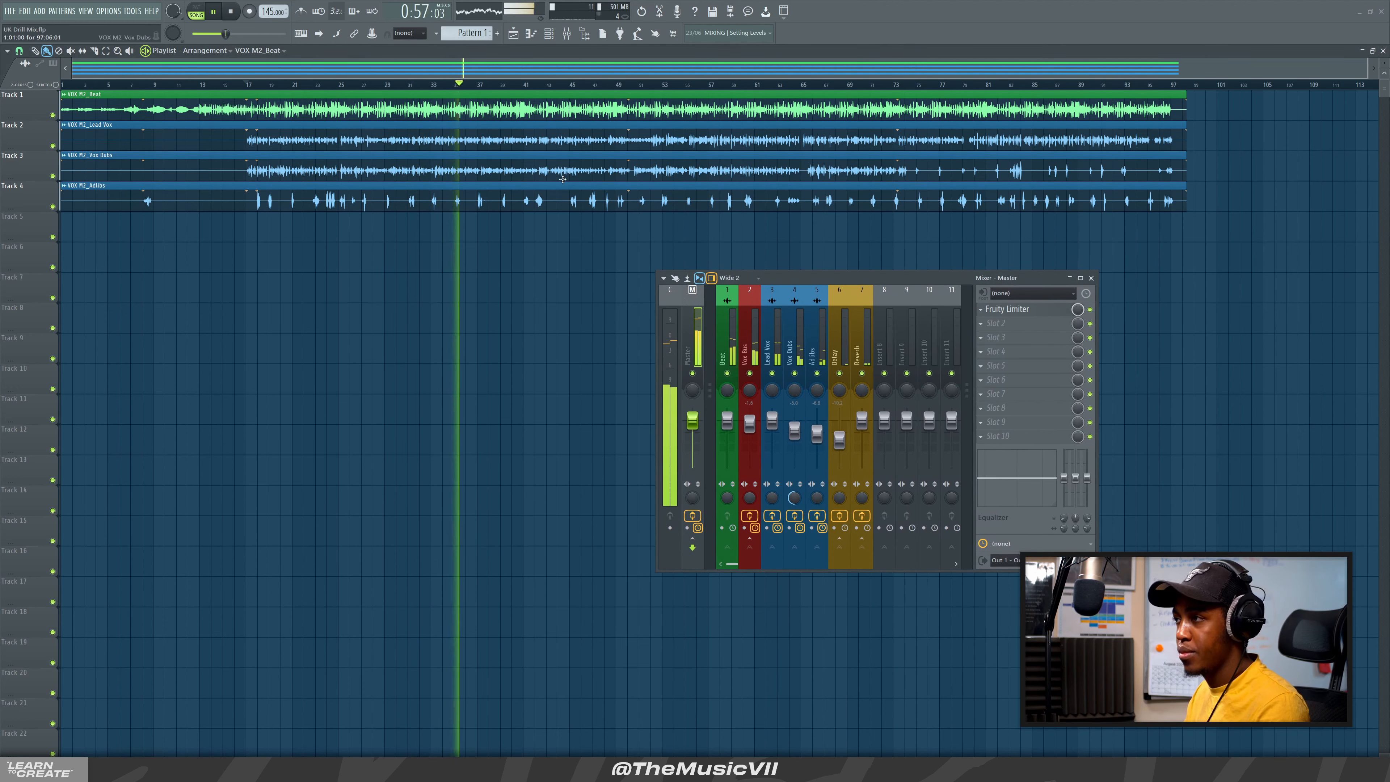
key("space")
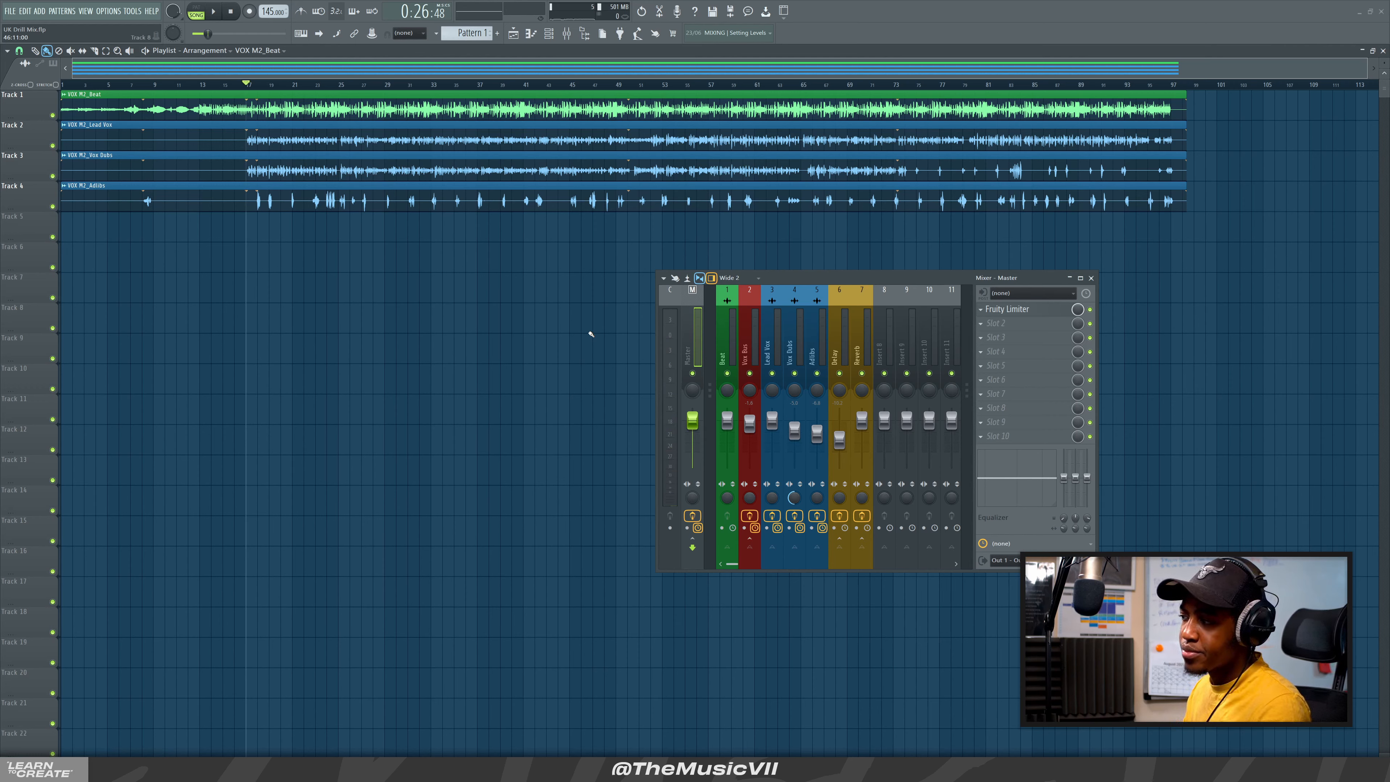
Review the effect chains on the Lead Vox, Vox Dubs, Adlibs, Delay, Reverb, Beat, Vox Bus and Master mixer tracks
left_click_drag(835, 275, 921, 270)
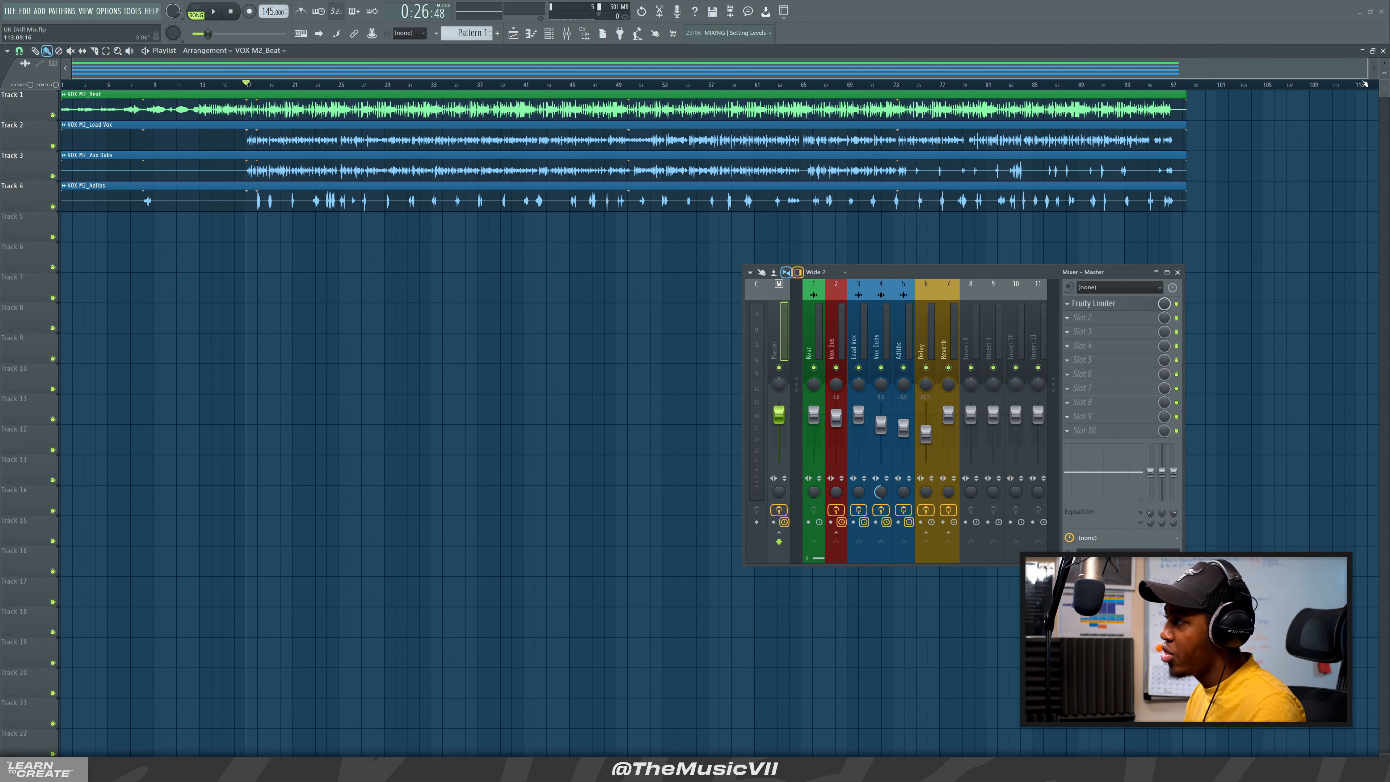
left_click_drag(1364, 70, 826, 70)
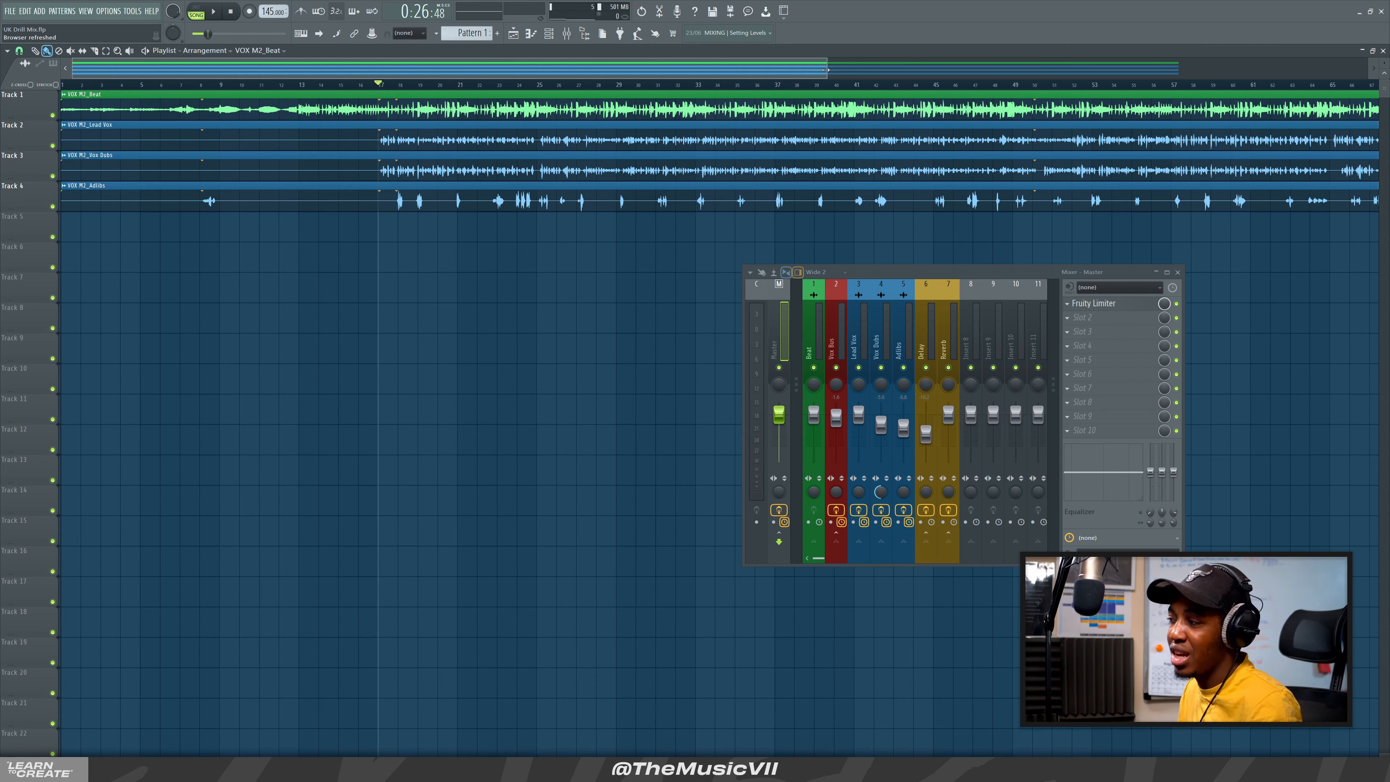
left_click(862, 340)
left_click(879, 336)
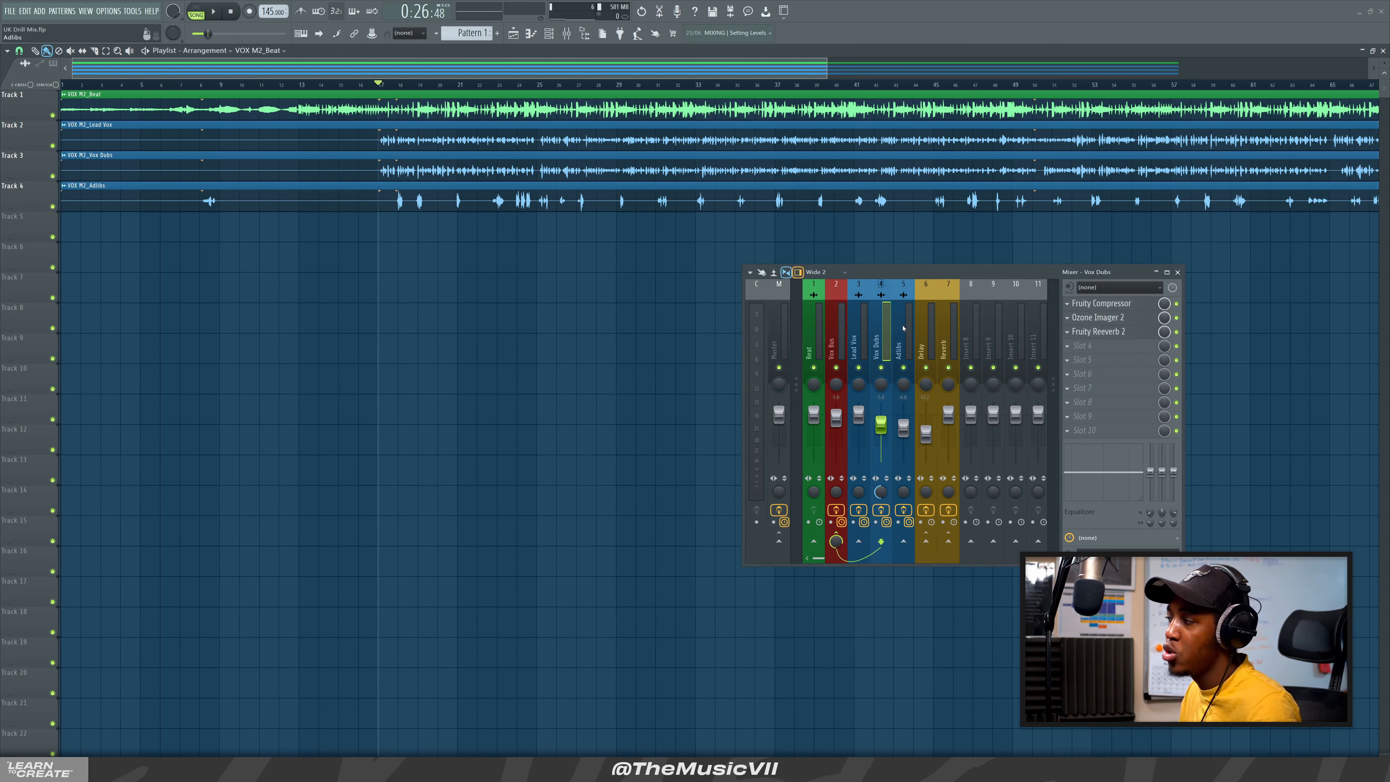
left_click(900, 328)
left_click(929, 330)
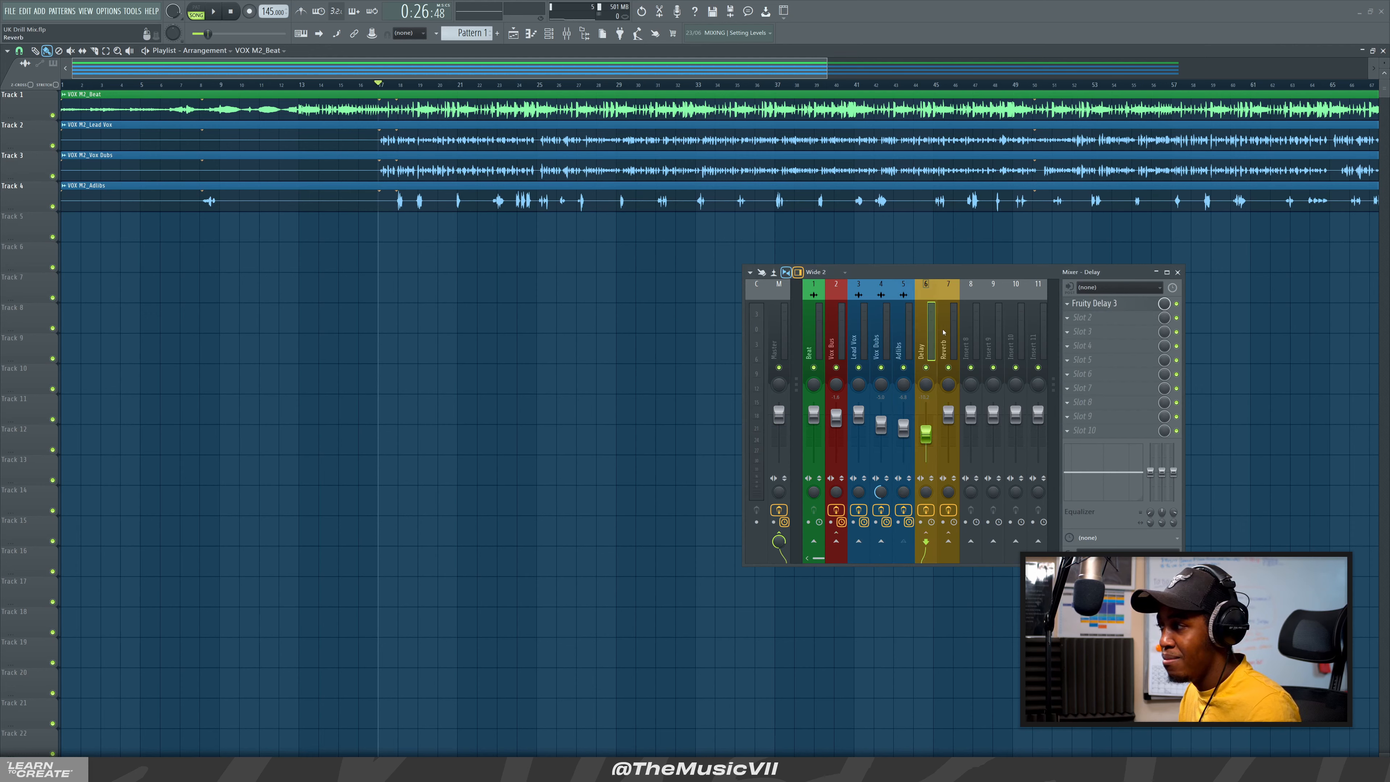
left_click(943, 332)
left_click(837, 338)
left_click(816, 339)
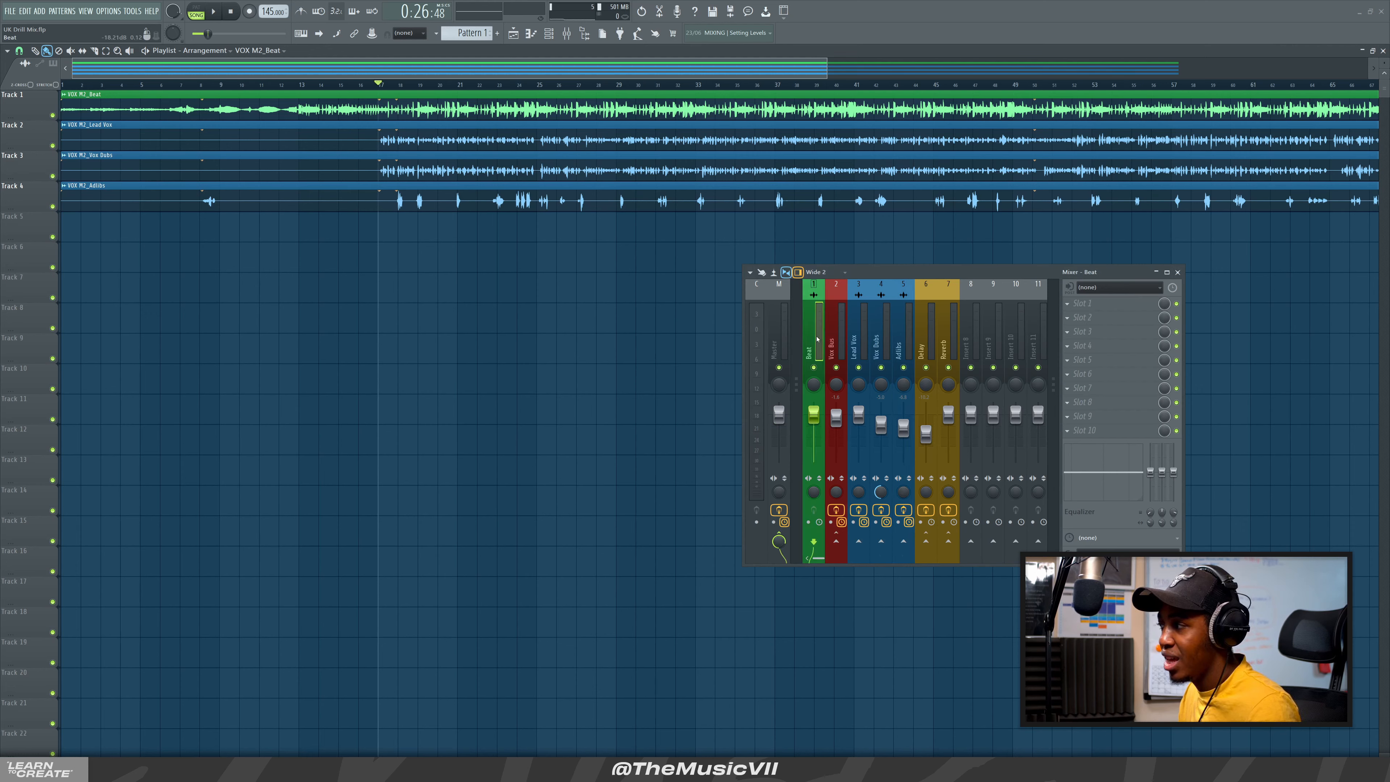
left_click(839, 339)
left_click(788, 327)
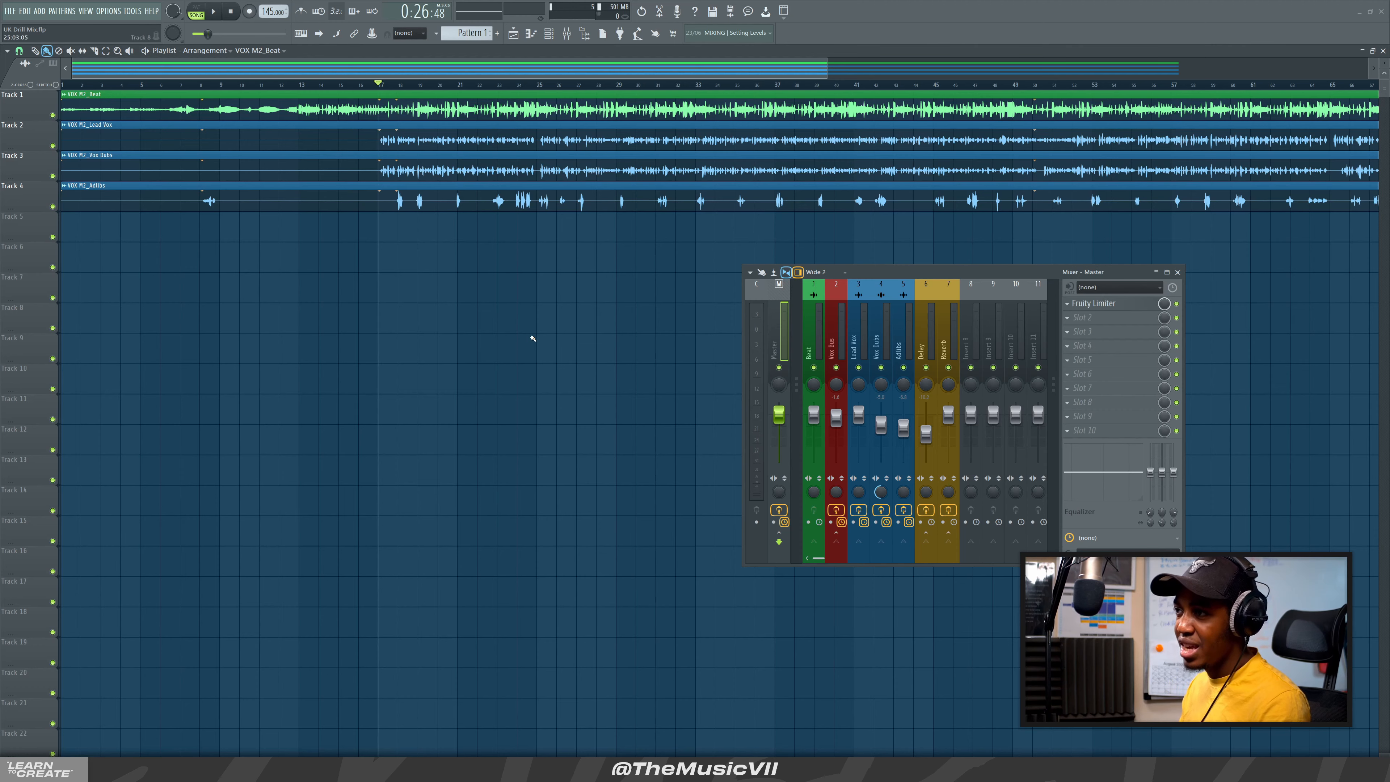
Show the whole arrangement and play the mix briefly from about bar 50
scroll(491, 322, "down", 3)
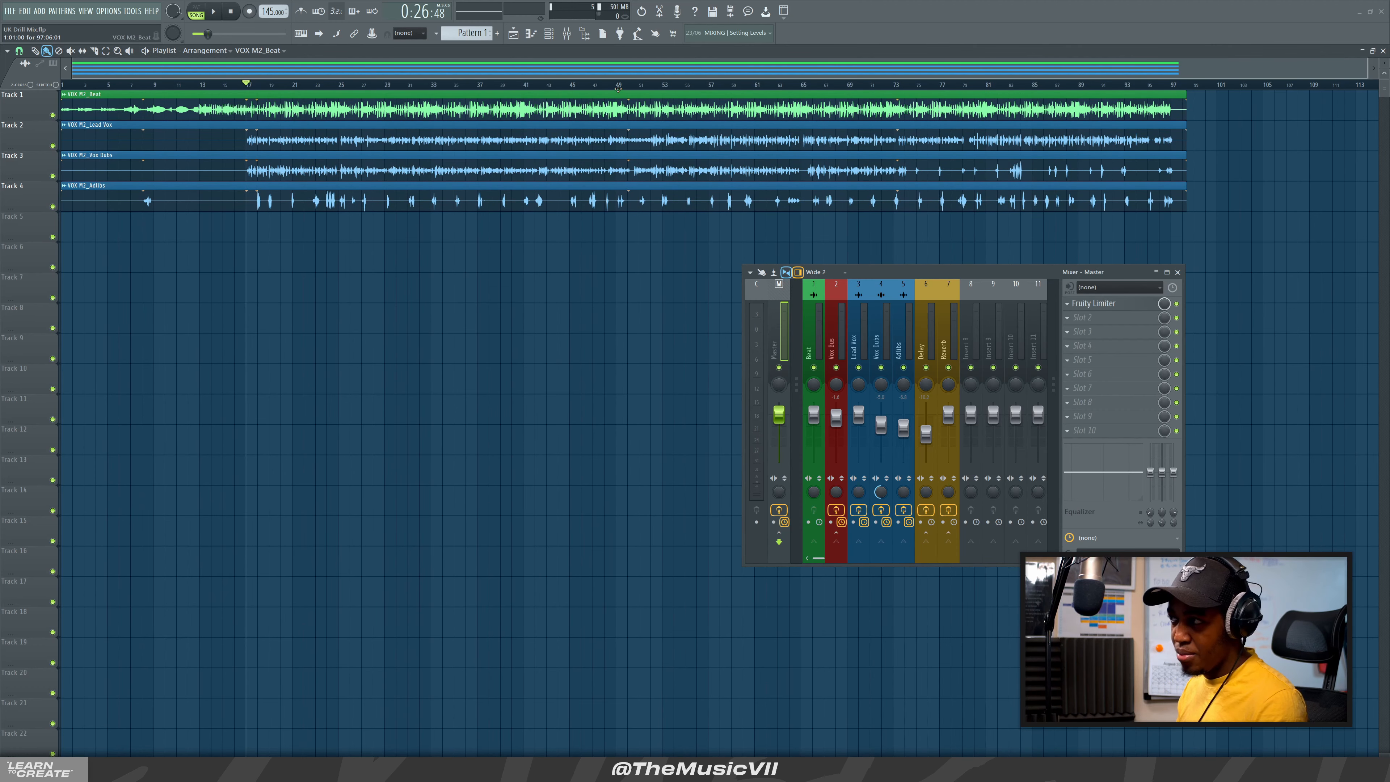
left_click(618, 86)
key("space")
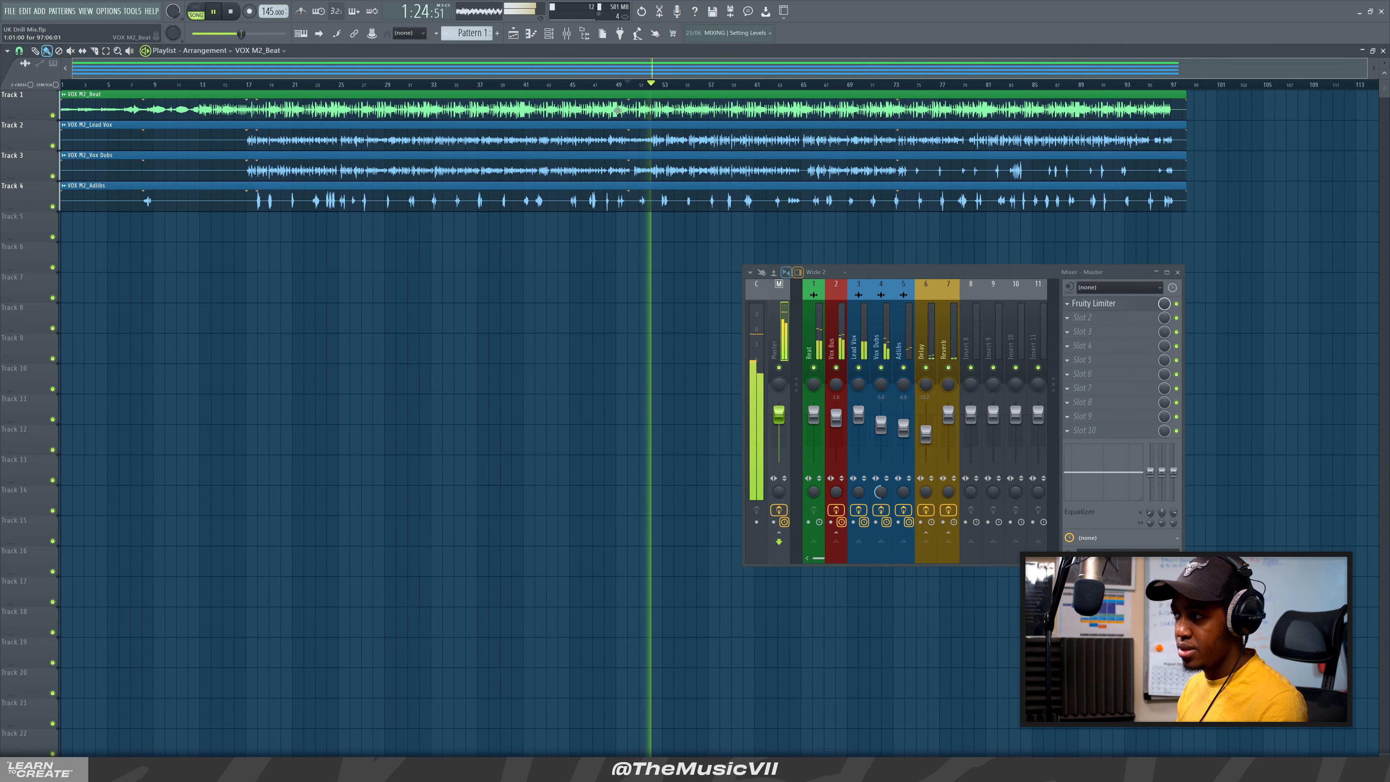
key("space")
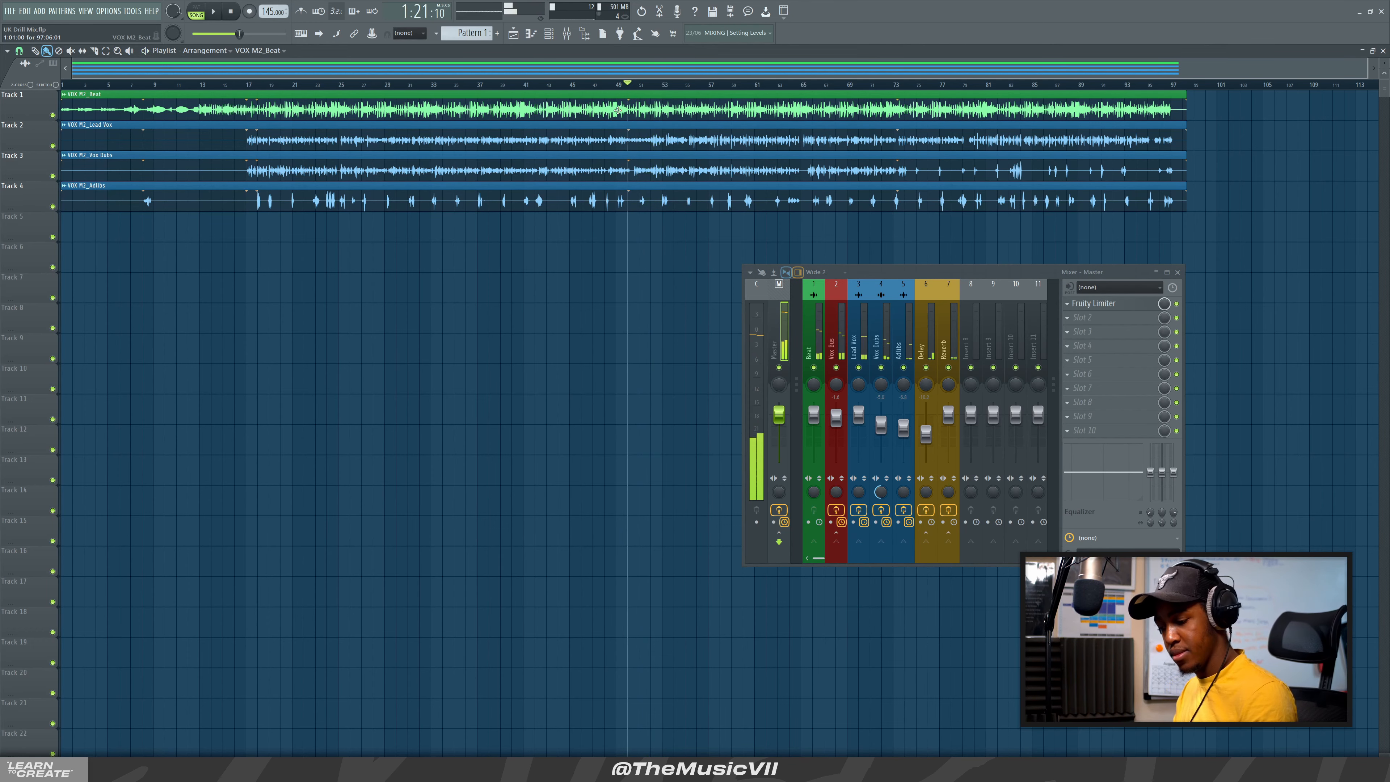